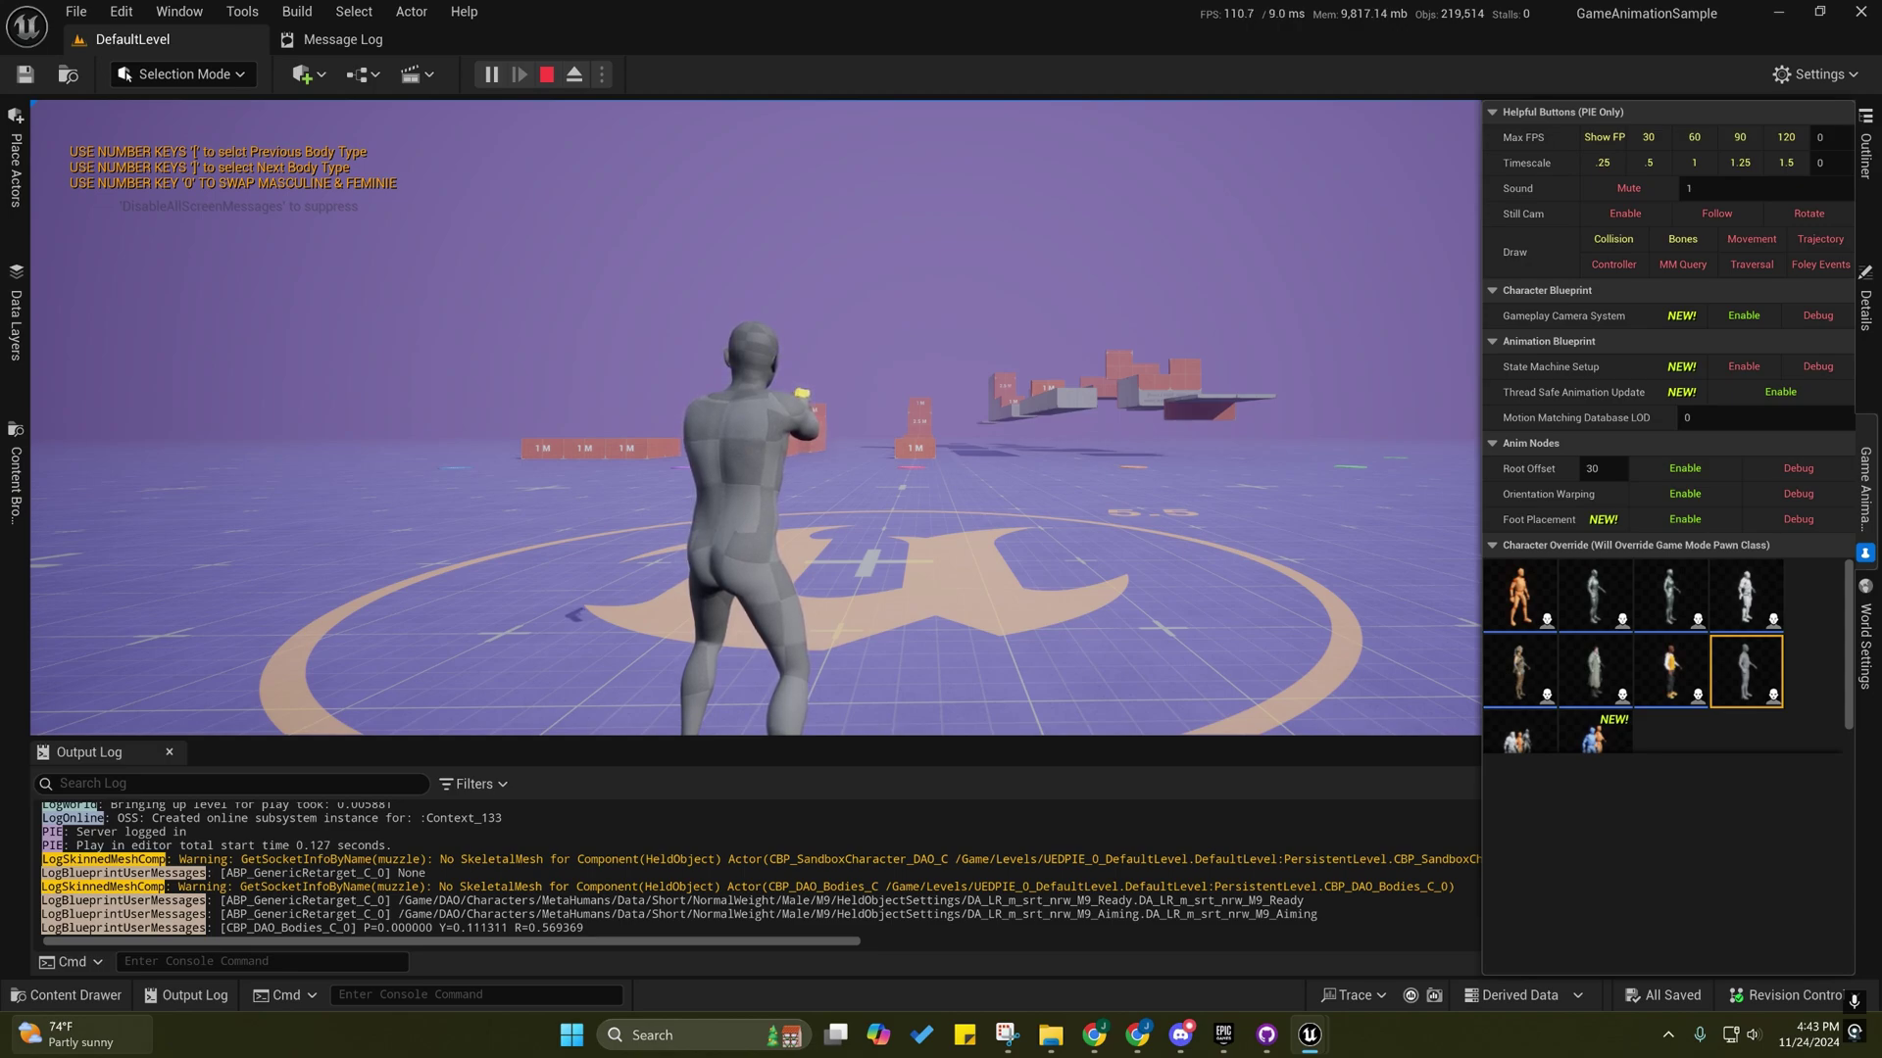
- Move the aiming male character forward, sideways and backward in the play session to check its pistol locomotion
key(w)
key(a)
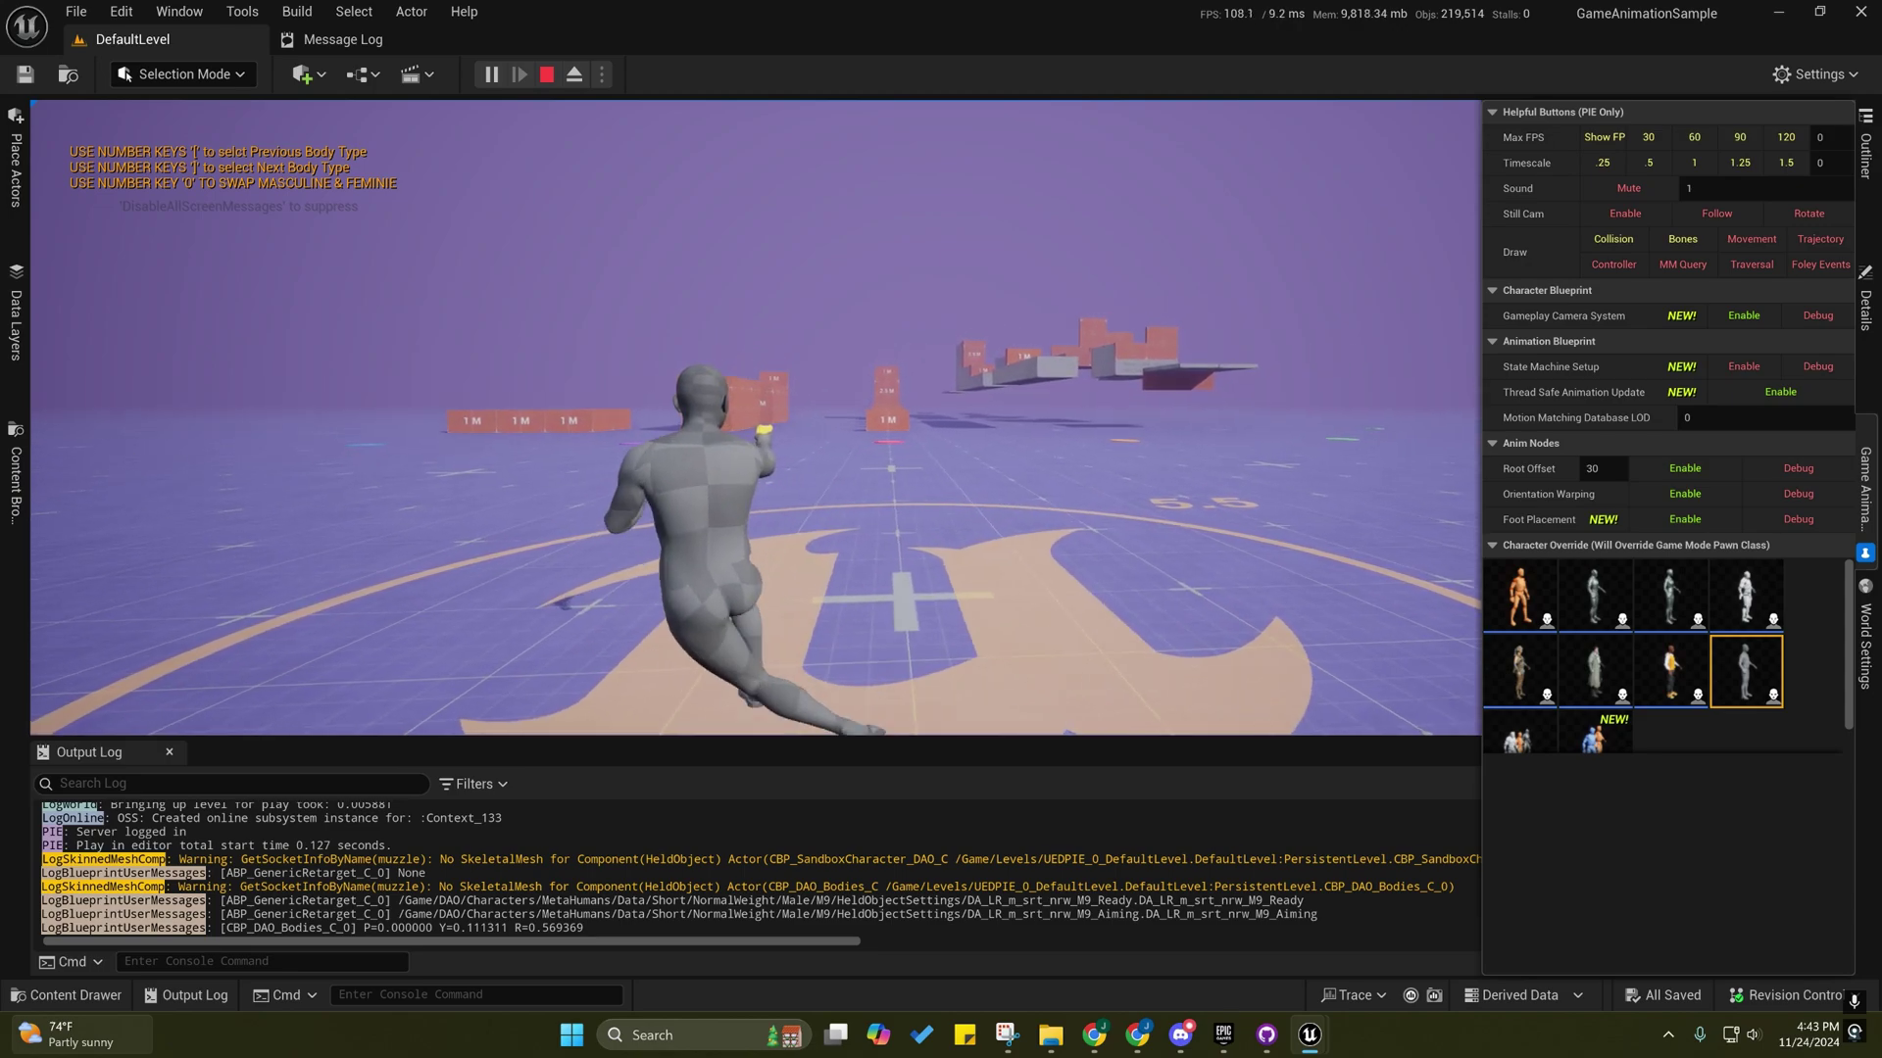
key(s)
key(d)
key(w)
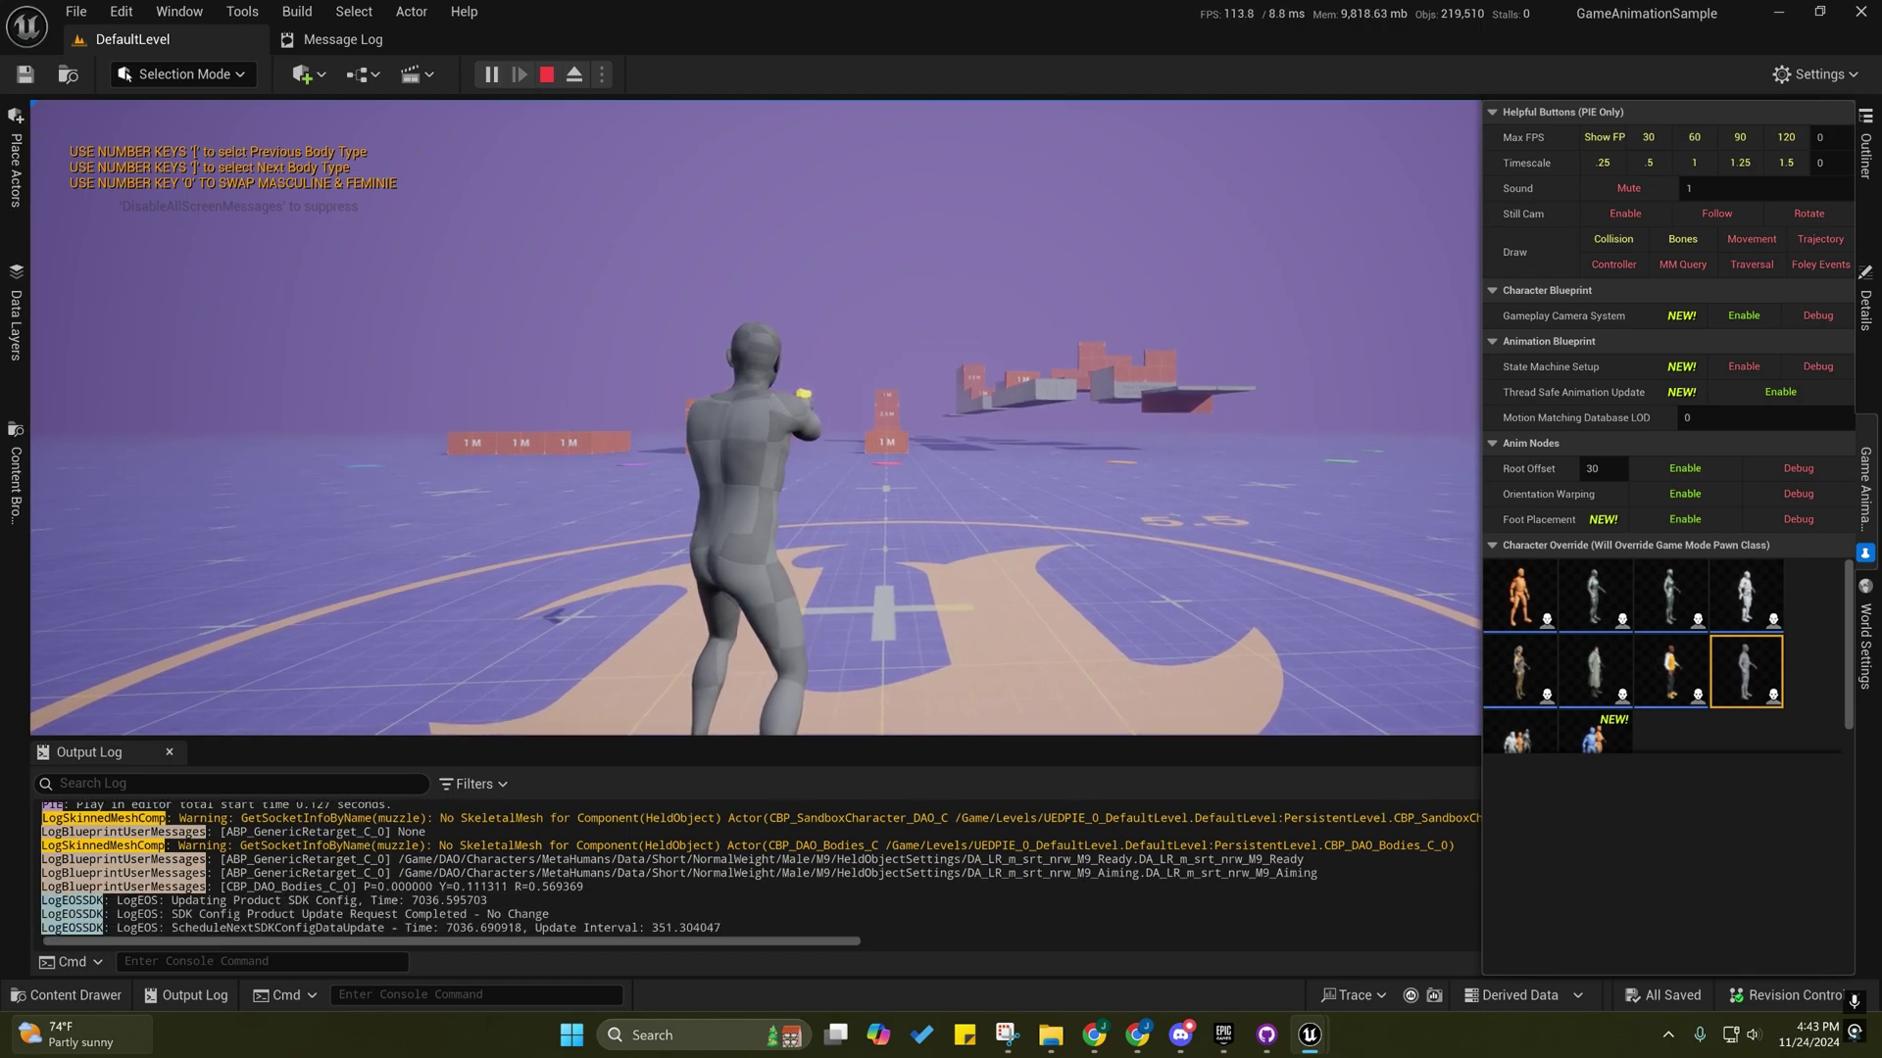
- Fire the M9 pistol repeatedly with the short, normal-weight male body to check the aiming pose and shot trace
click(755, 418)
click(756, 418)
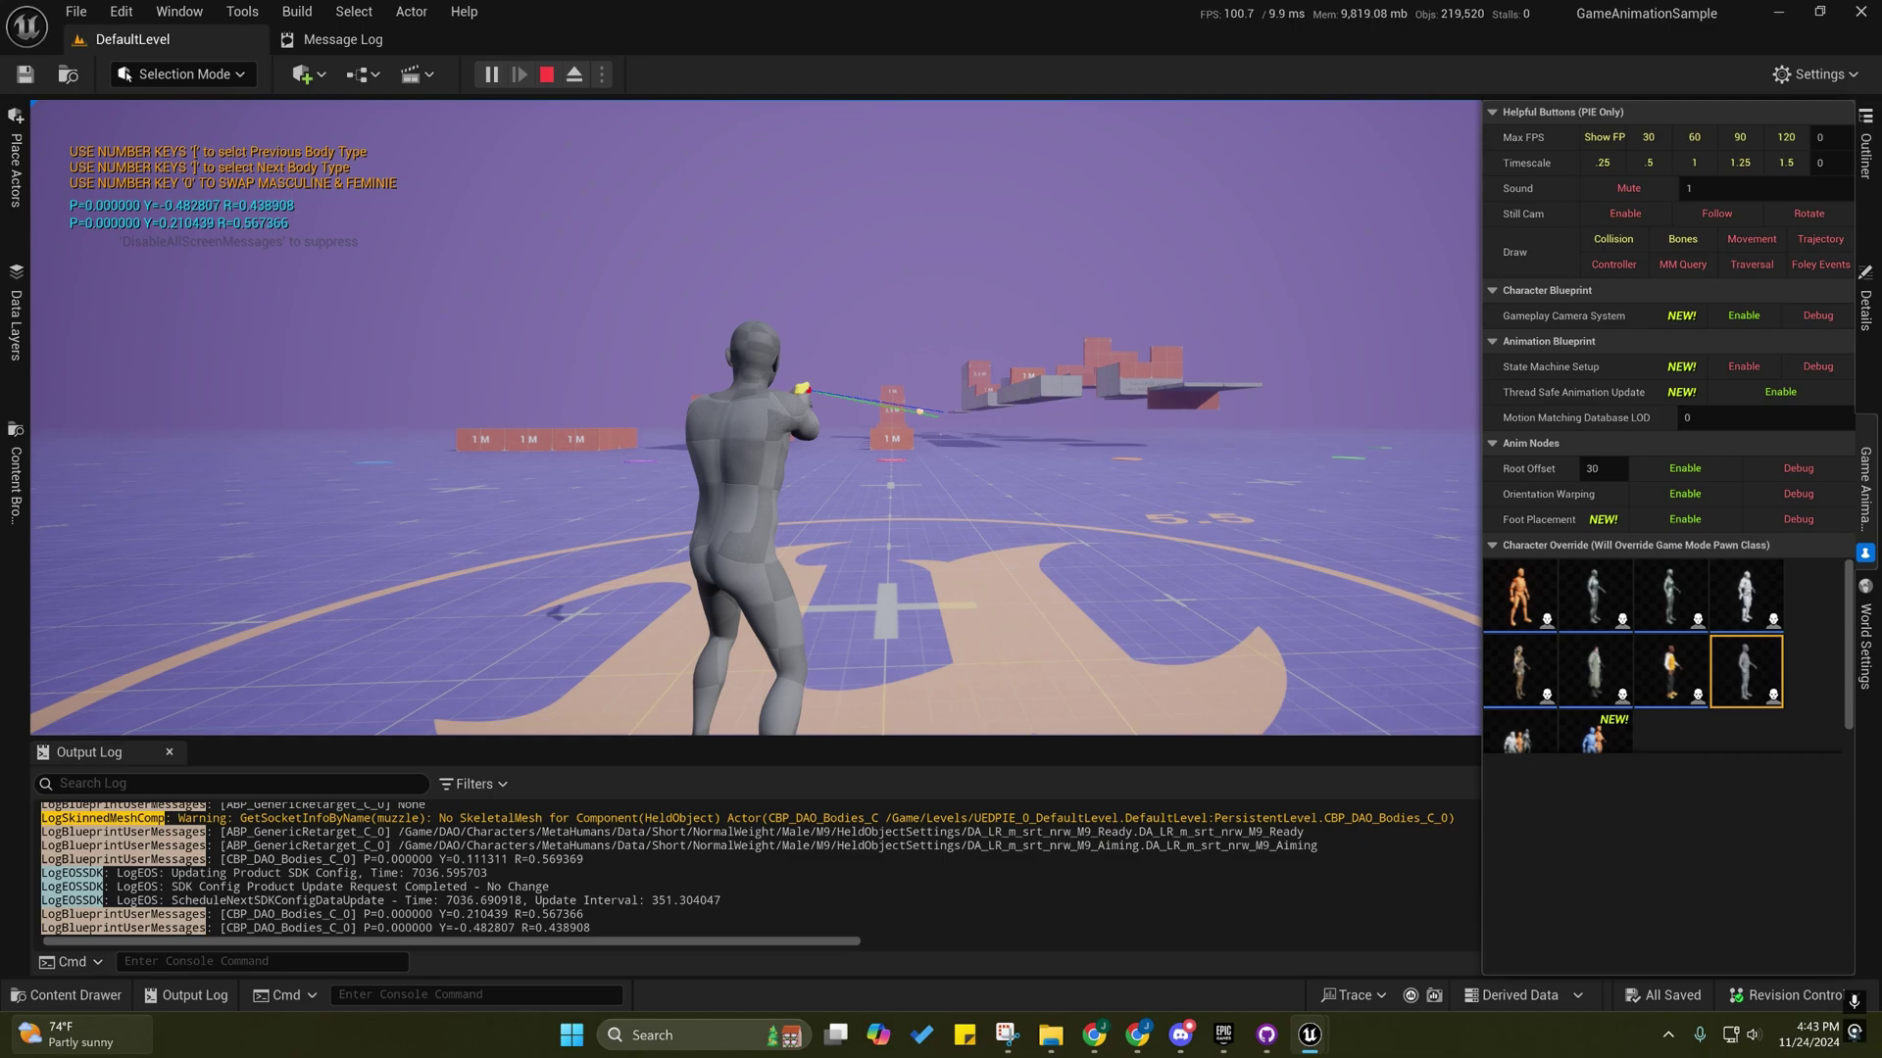
click(755, 417)
click(756, 417)
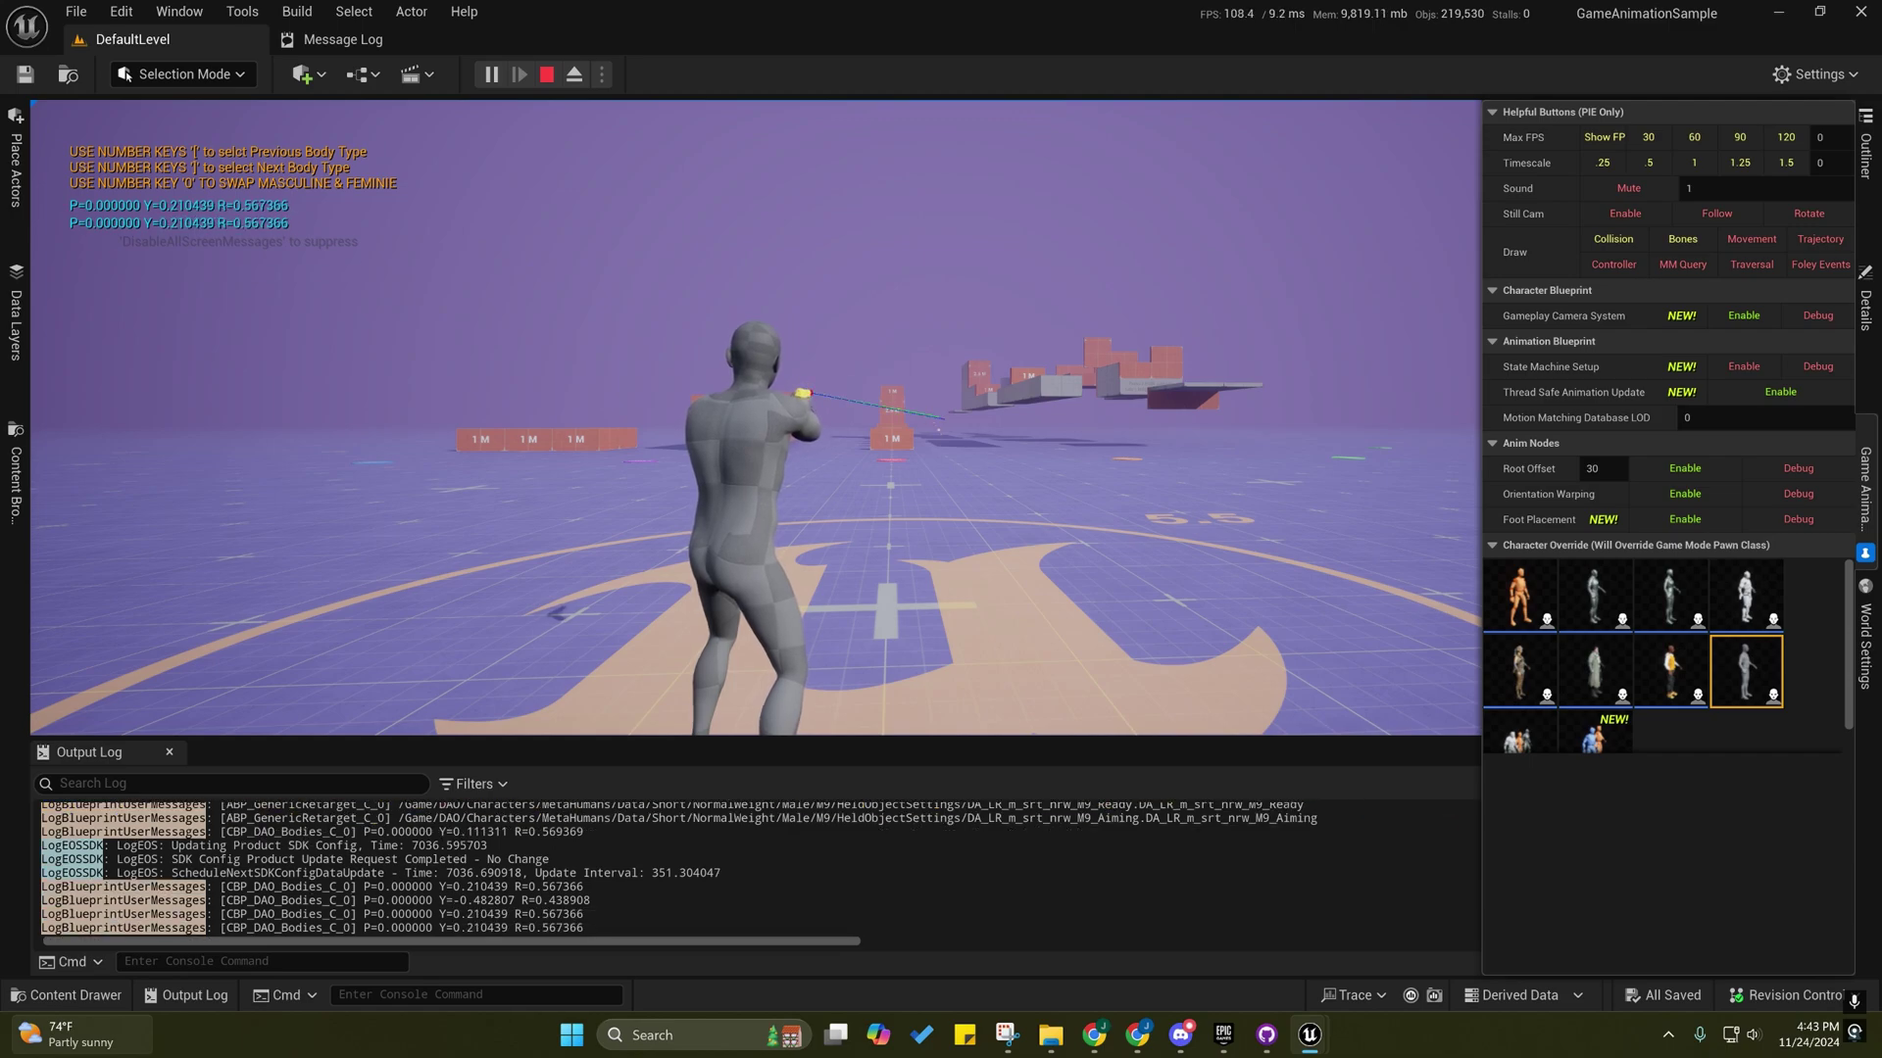
click(756, 417)
click(756, 417)
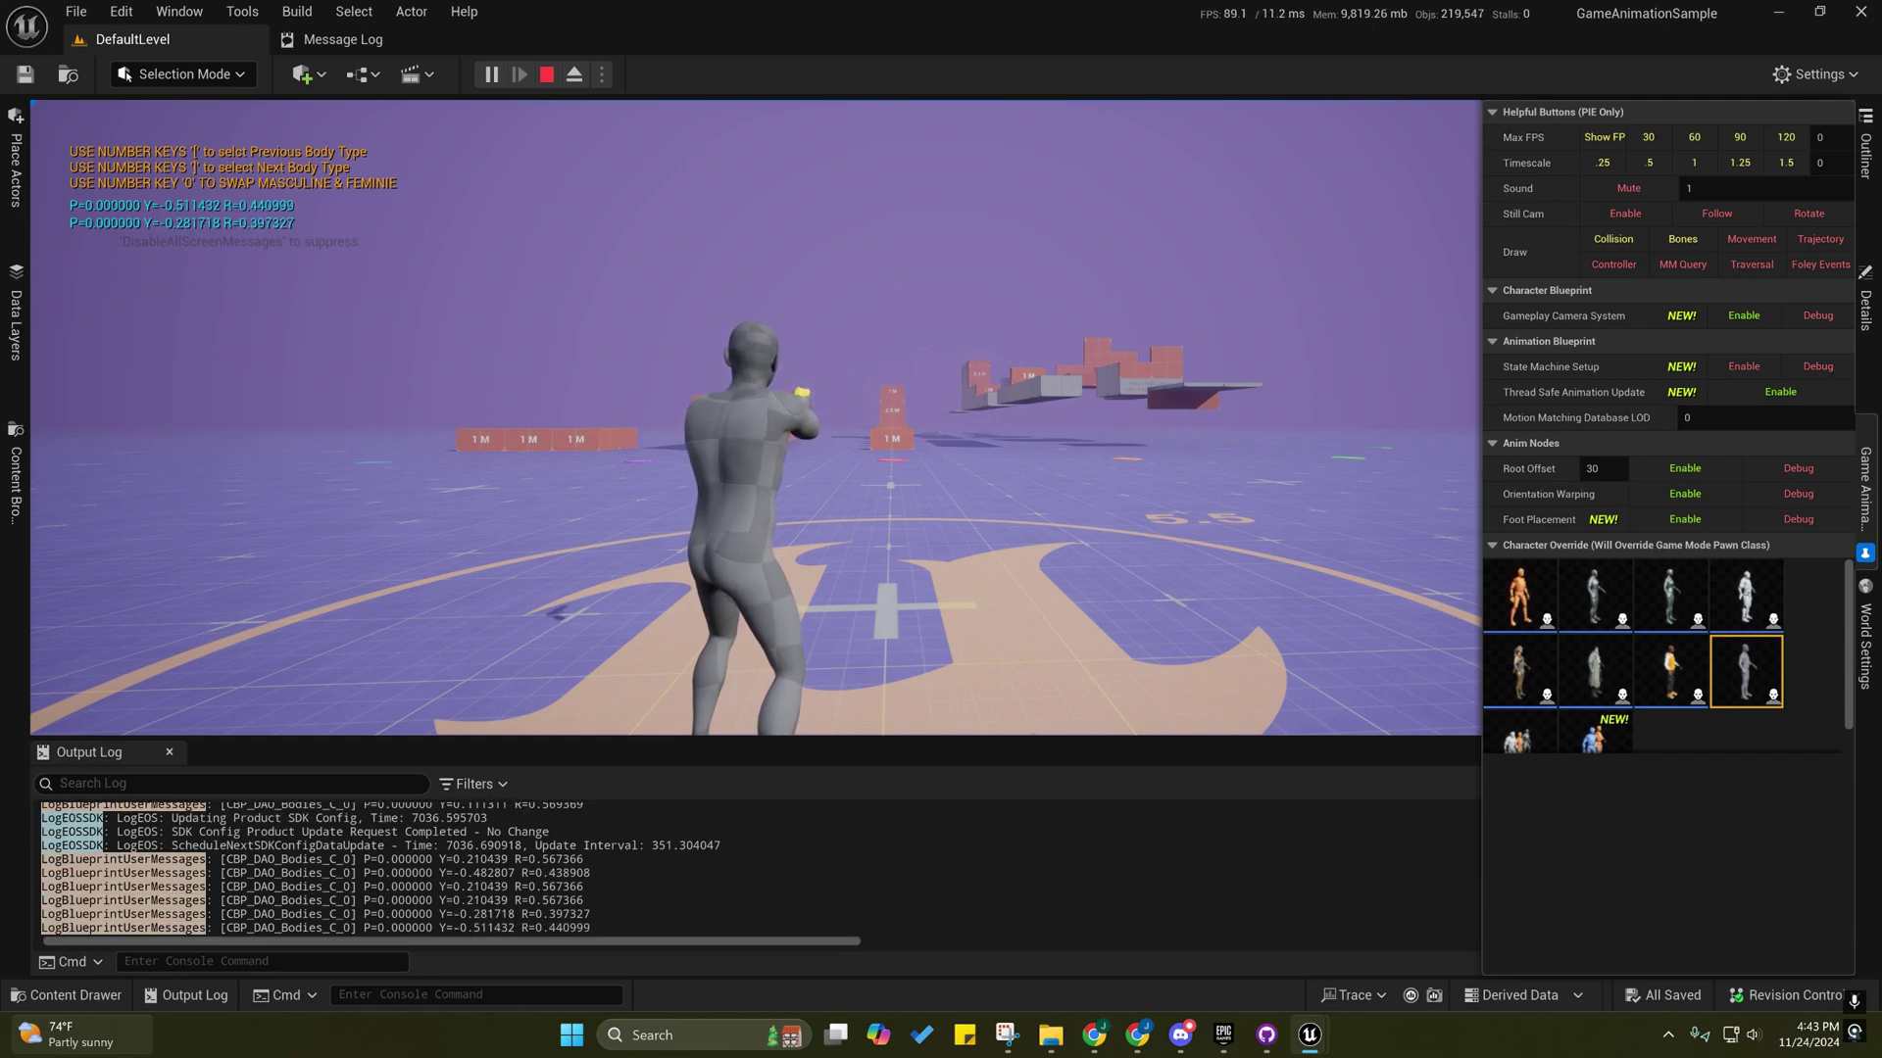
- Cycle forward through all short, medium and tall male body types with the M9 aimed, returning to short normal weight
key(bracketright)
key(bracketright)
key(bracketright)
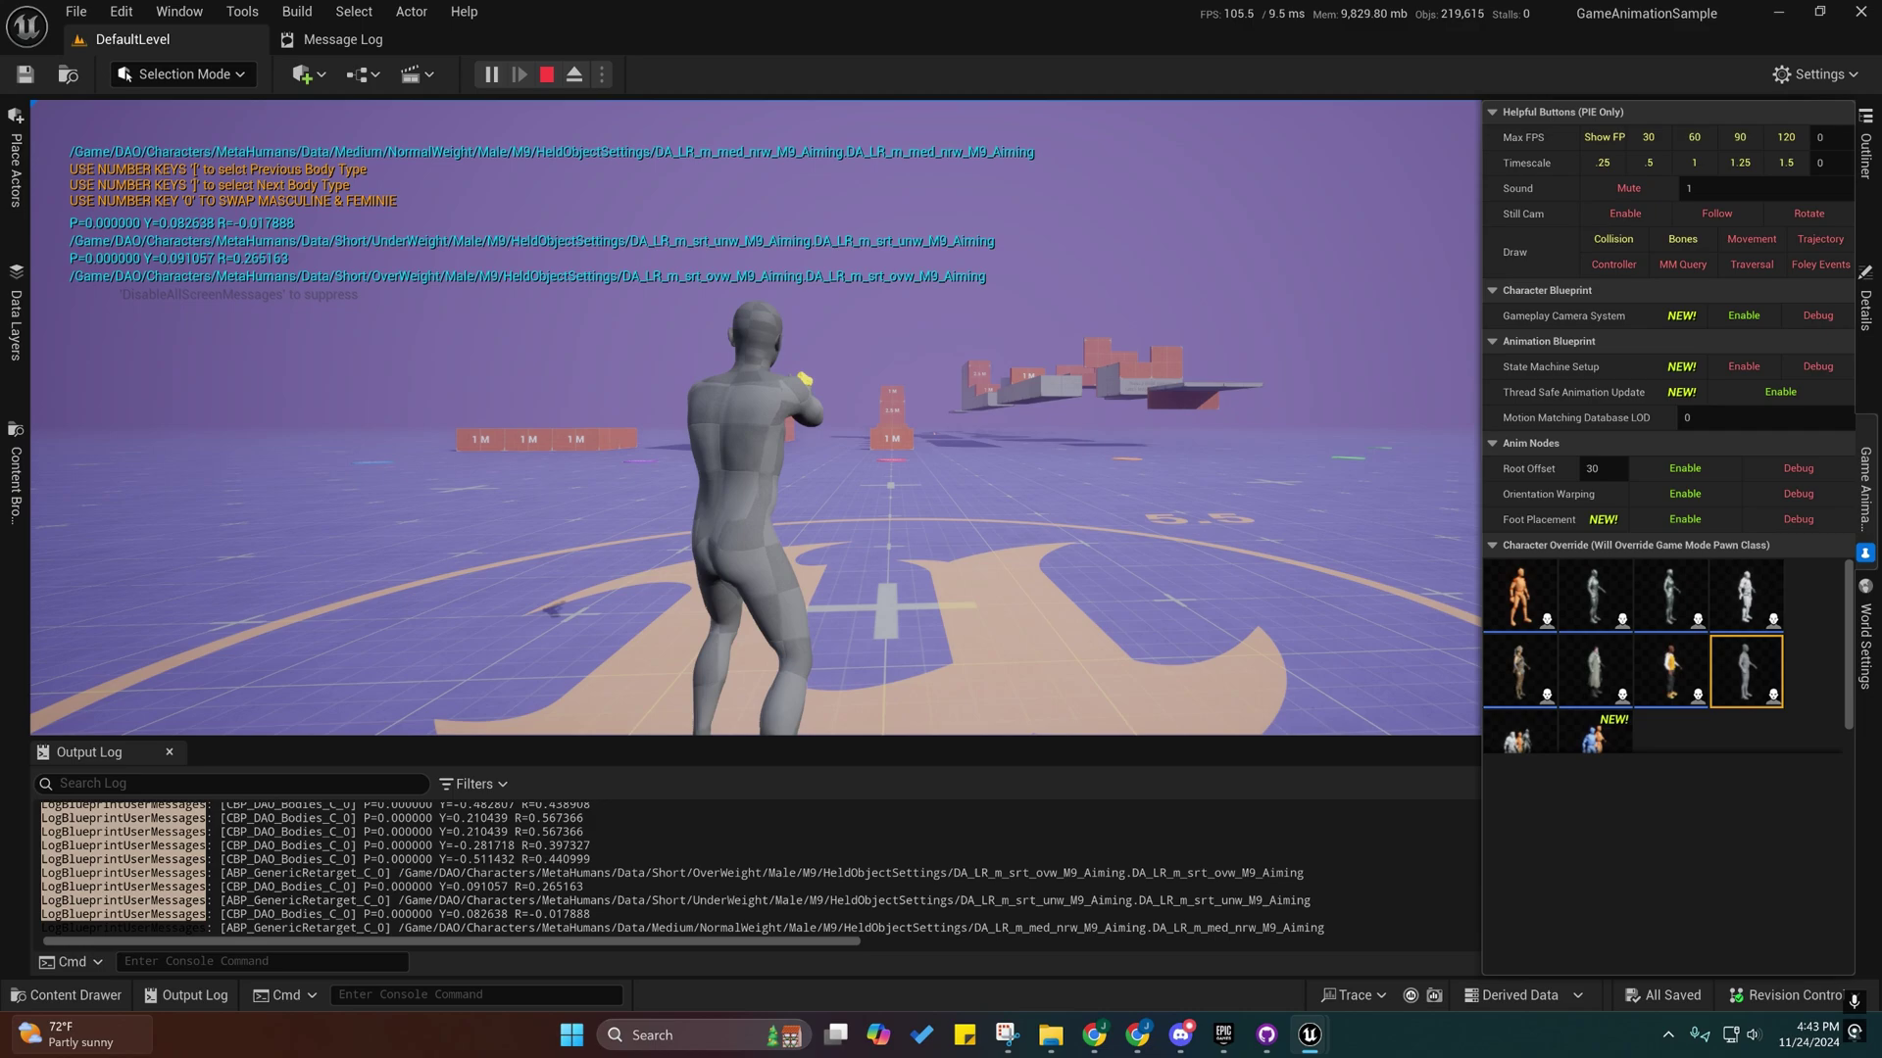
key(bracketright)
key(bracketright)
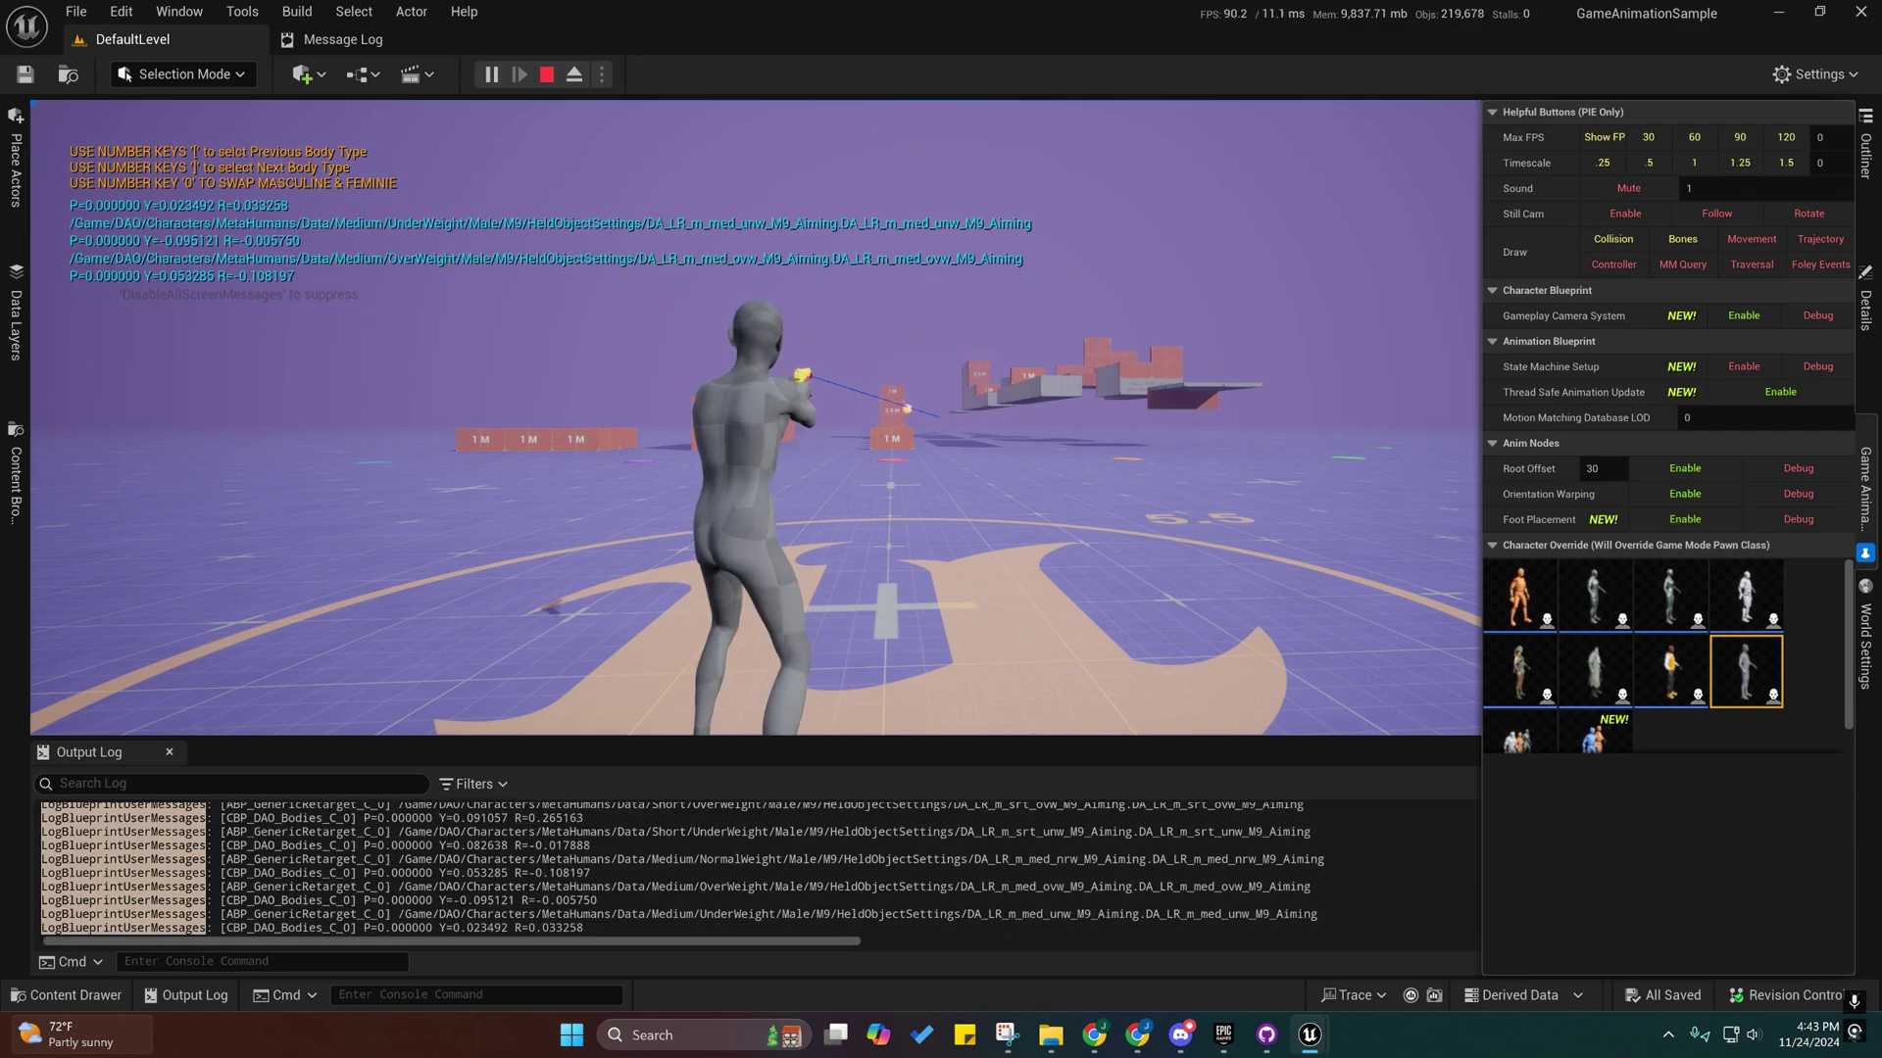
key(bracketright)
key(bracketright)
key(bracketright)
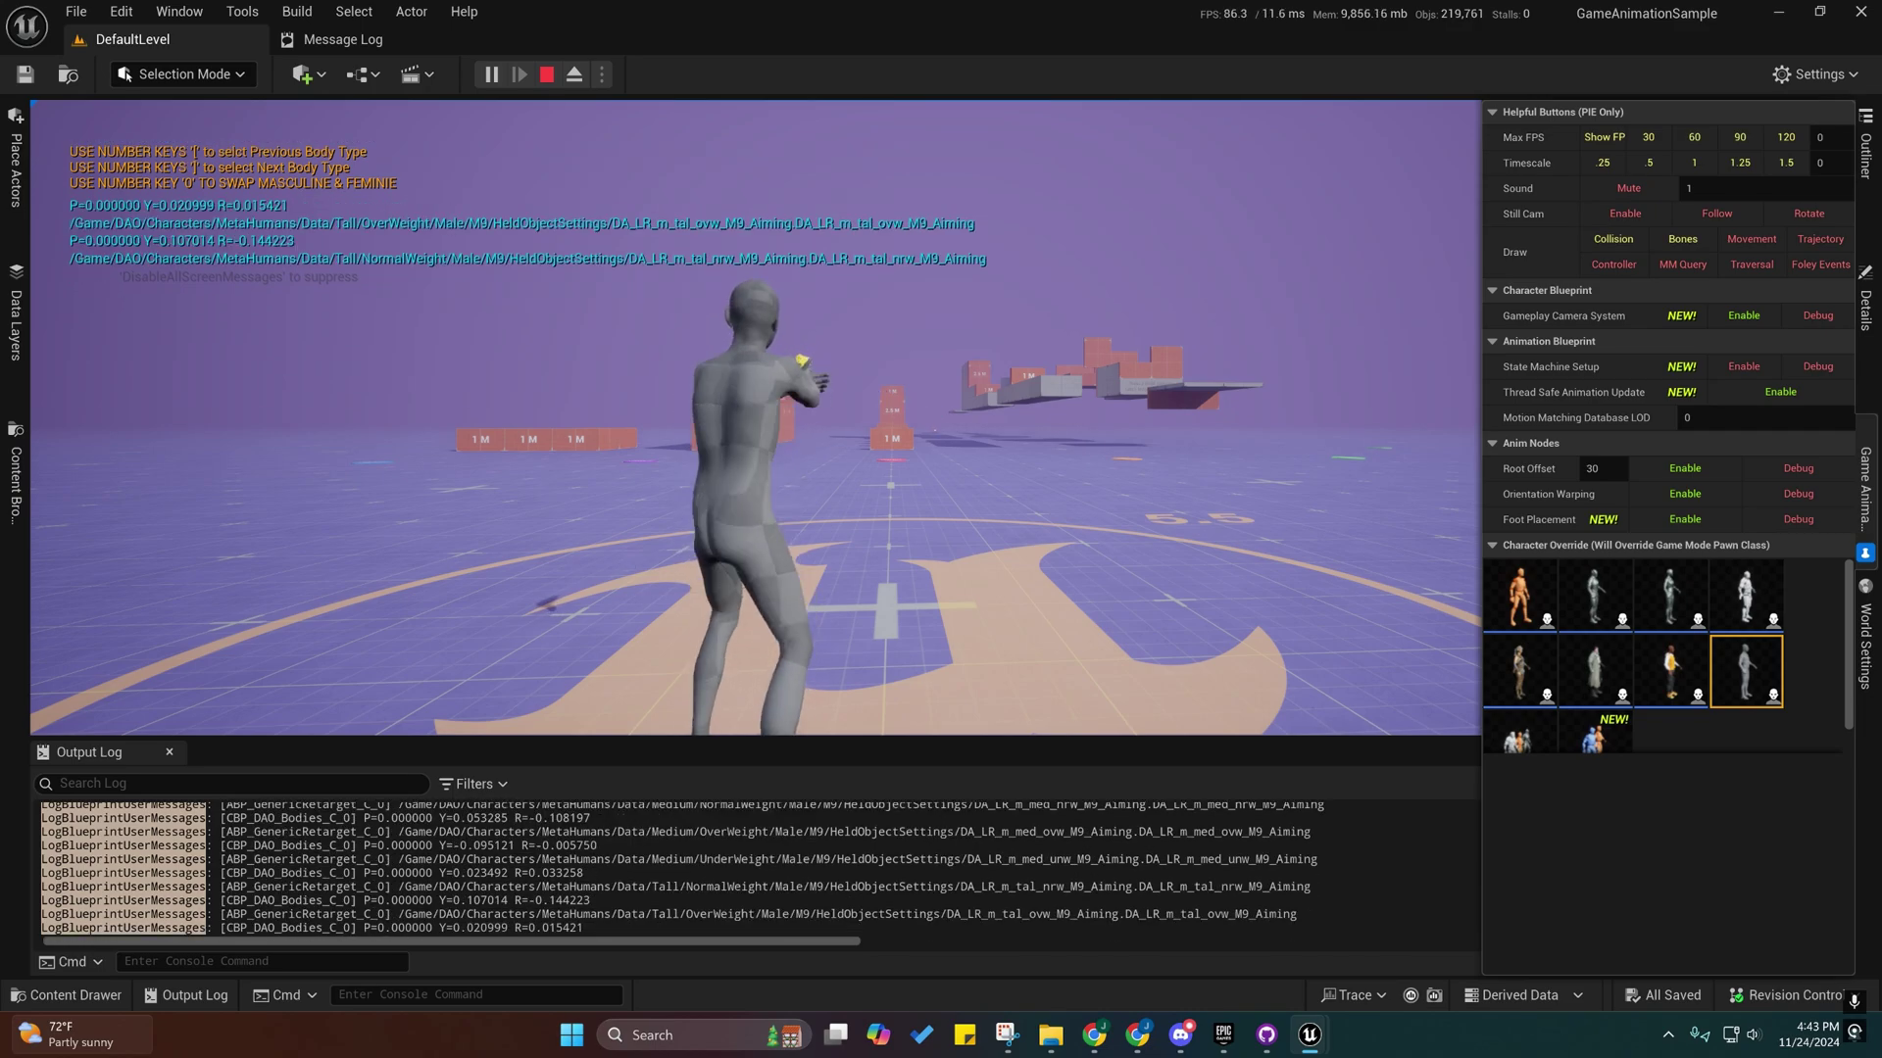
key(bracketright)
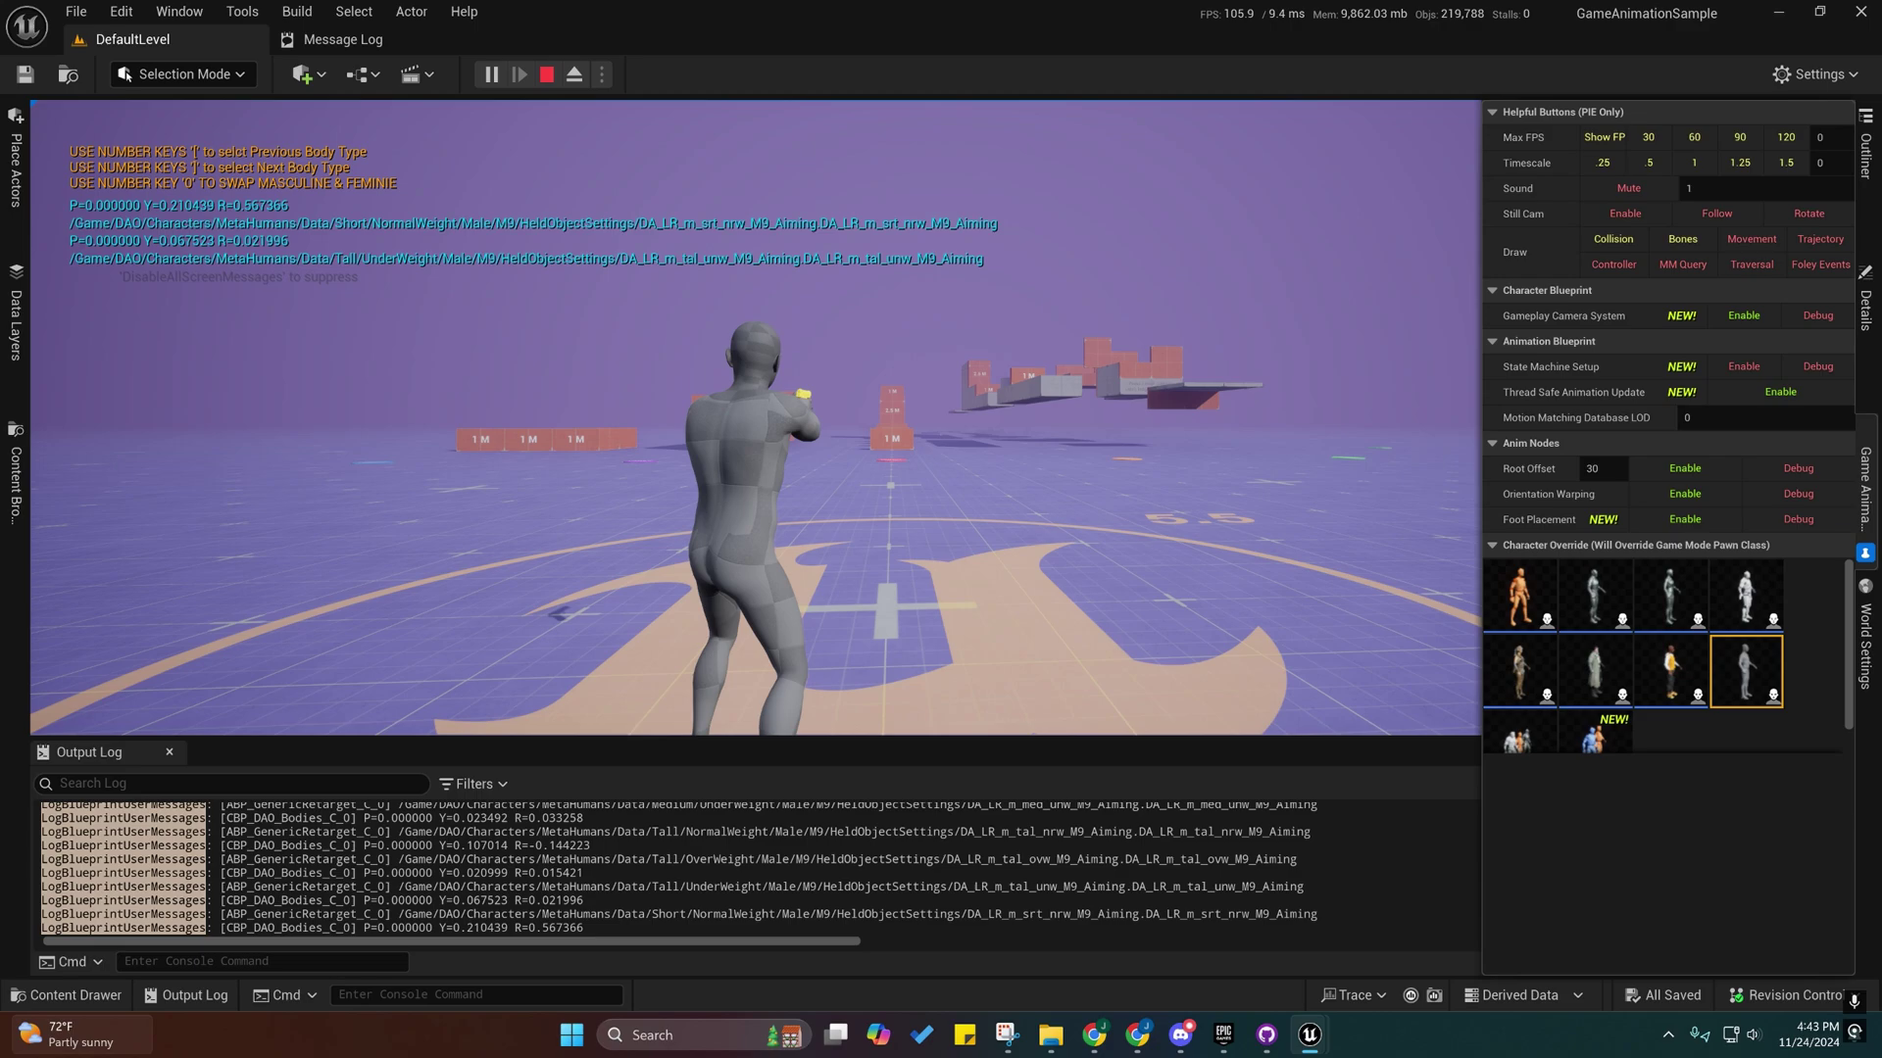
- Switch the held weapon to the M4A1 and advance through the short male body types to medium normal weight
key(2)
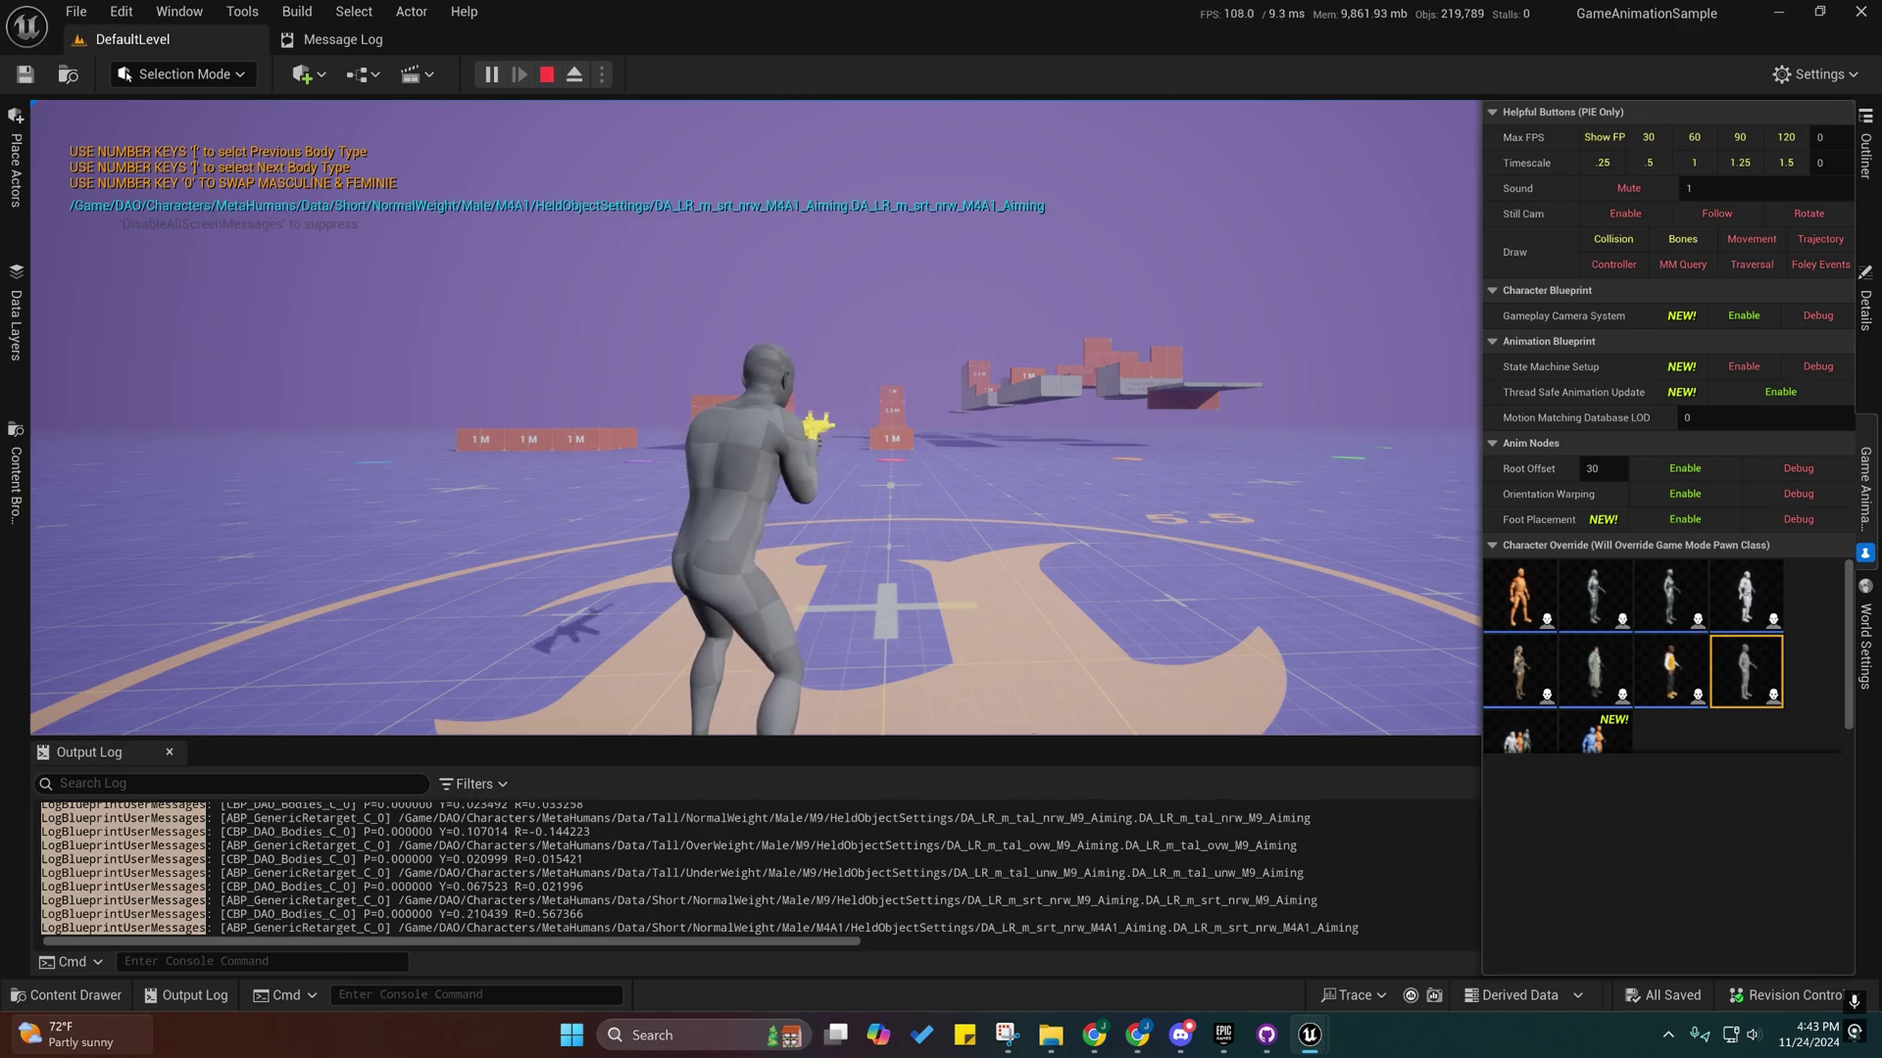
key(bracketright)
key(bracketright)
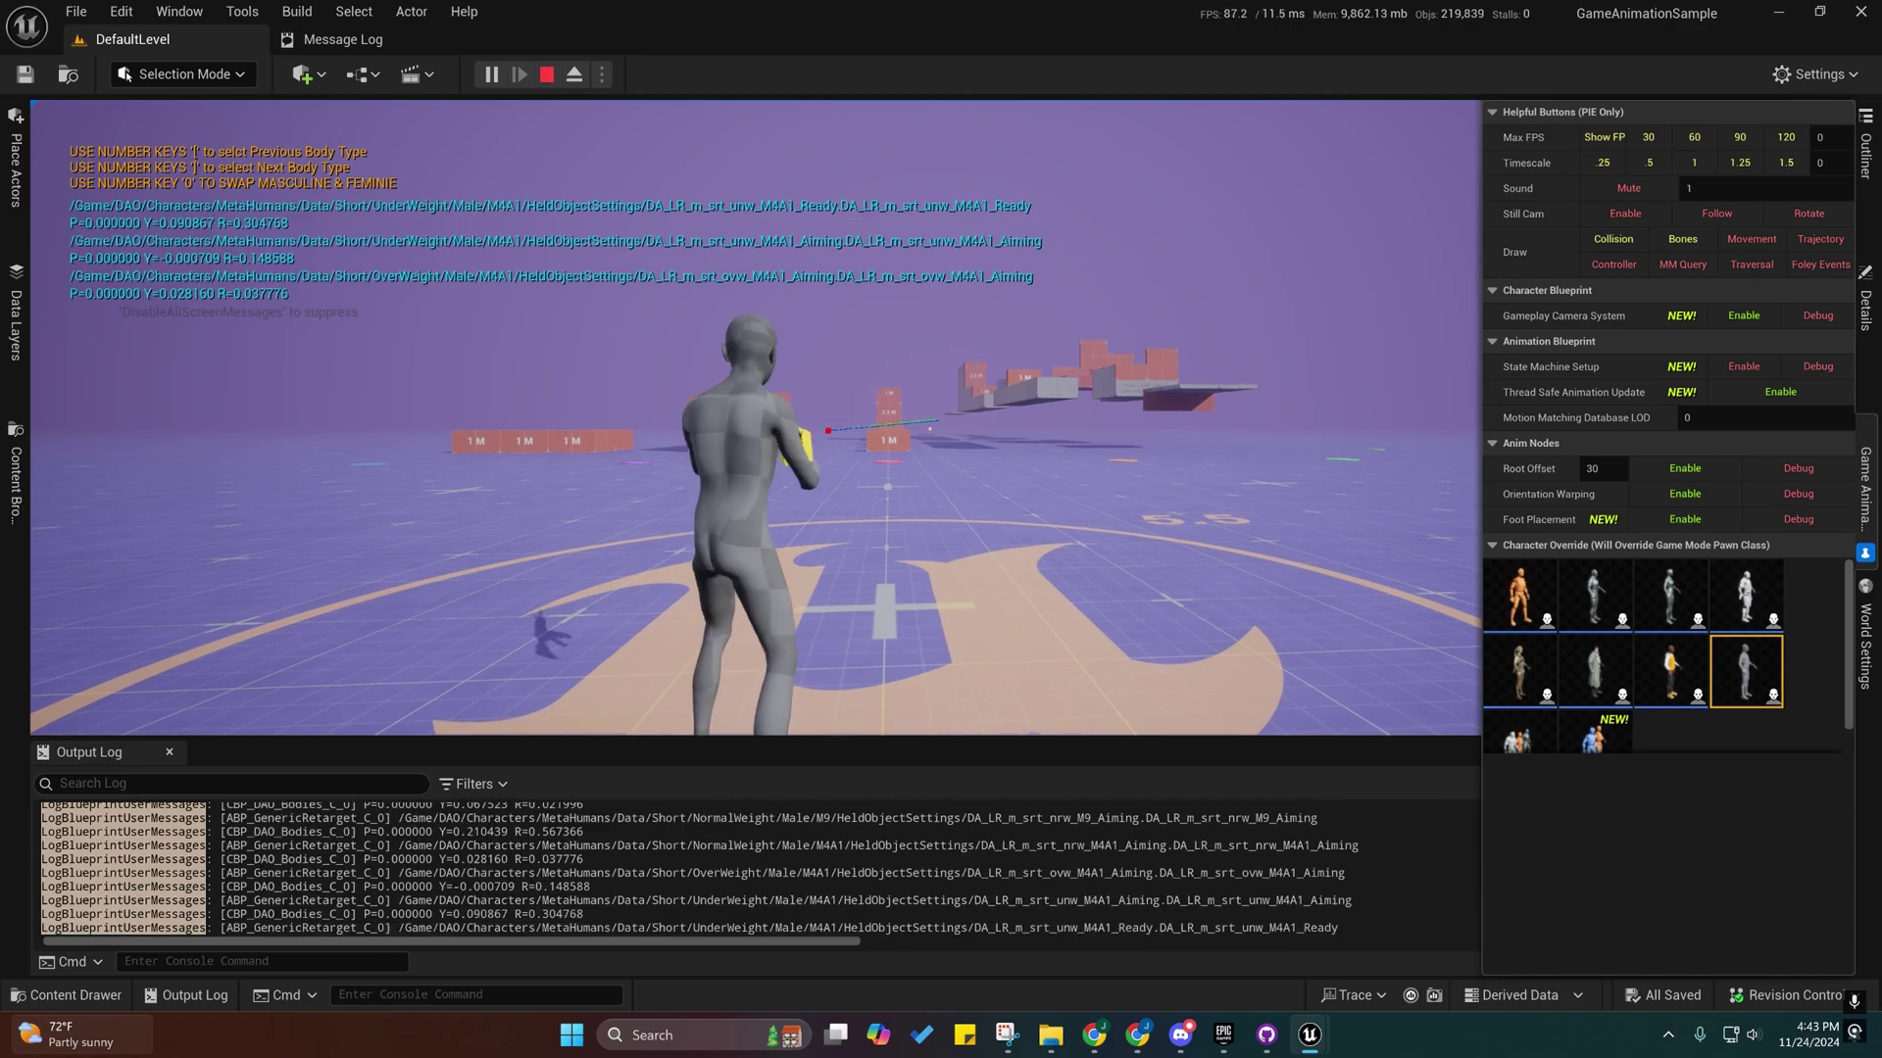
right_click(756, 418)
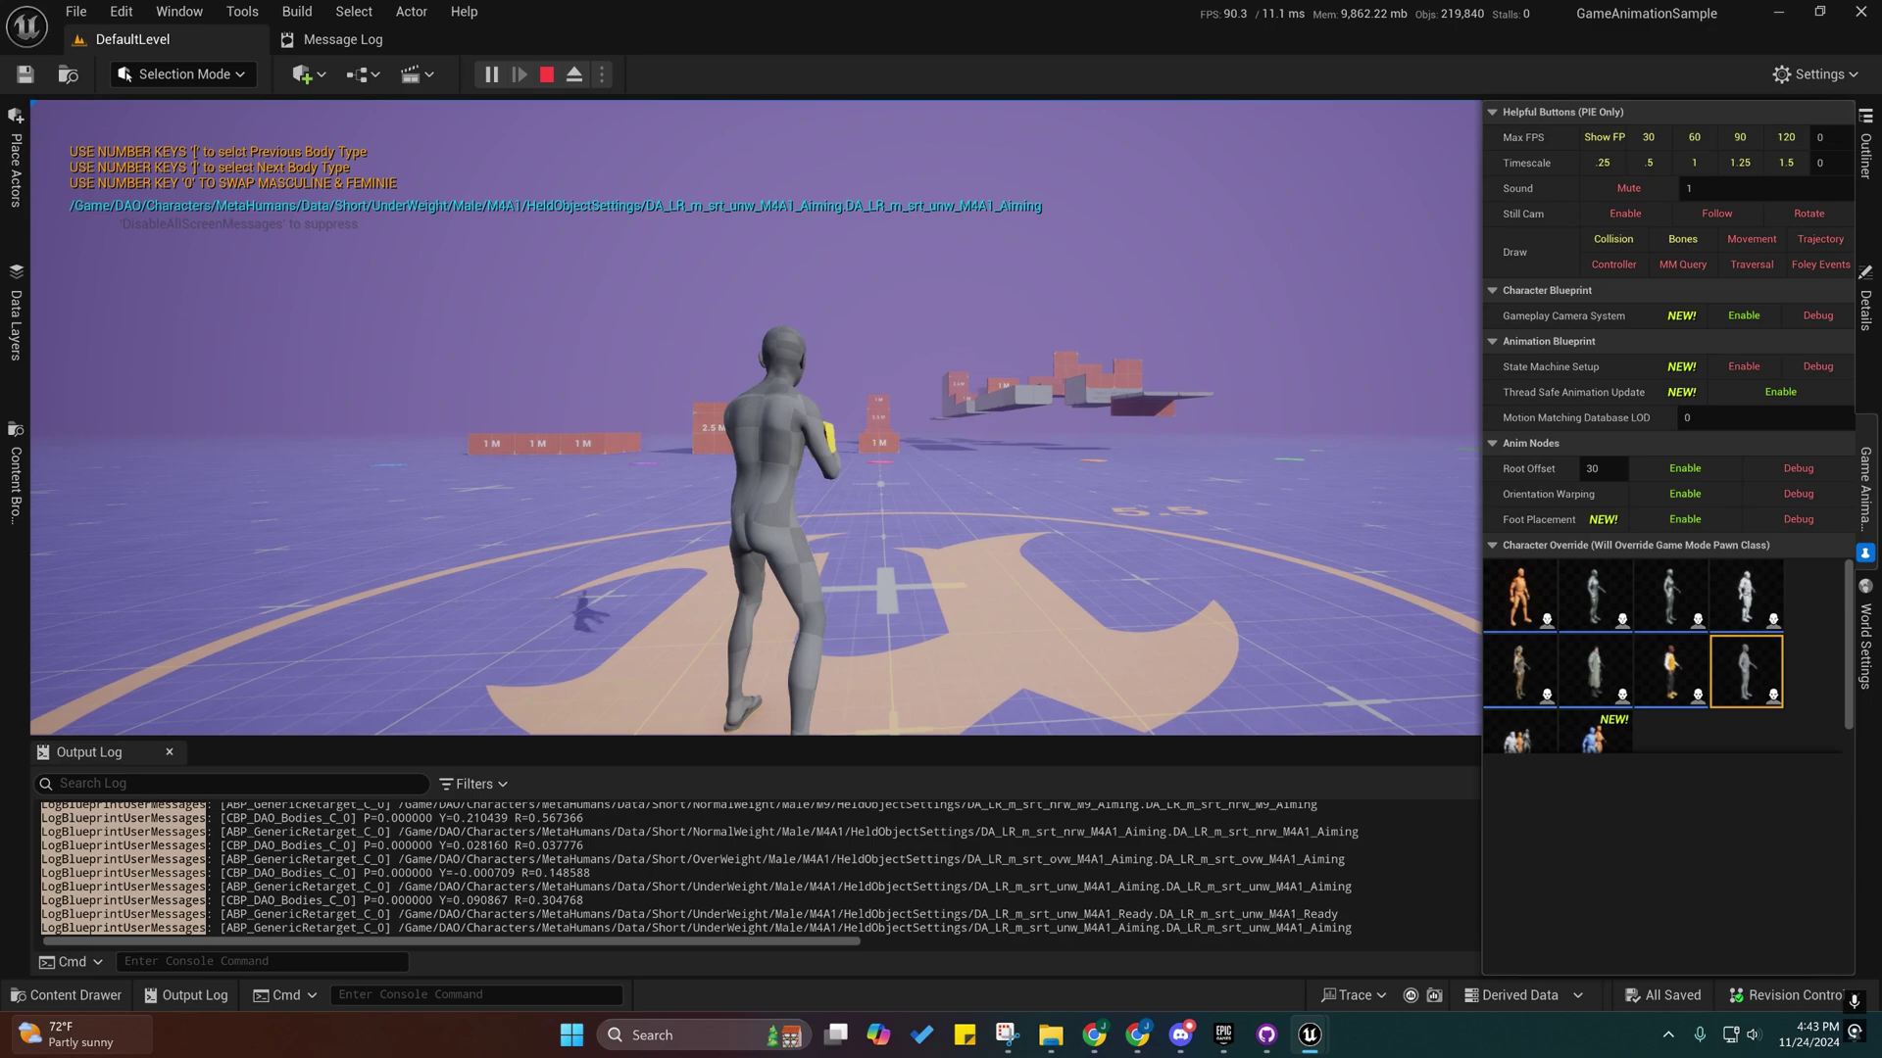
key(bracketright)
key(bracketright)
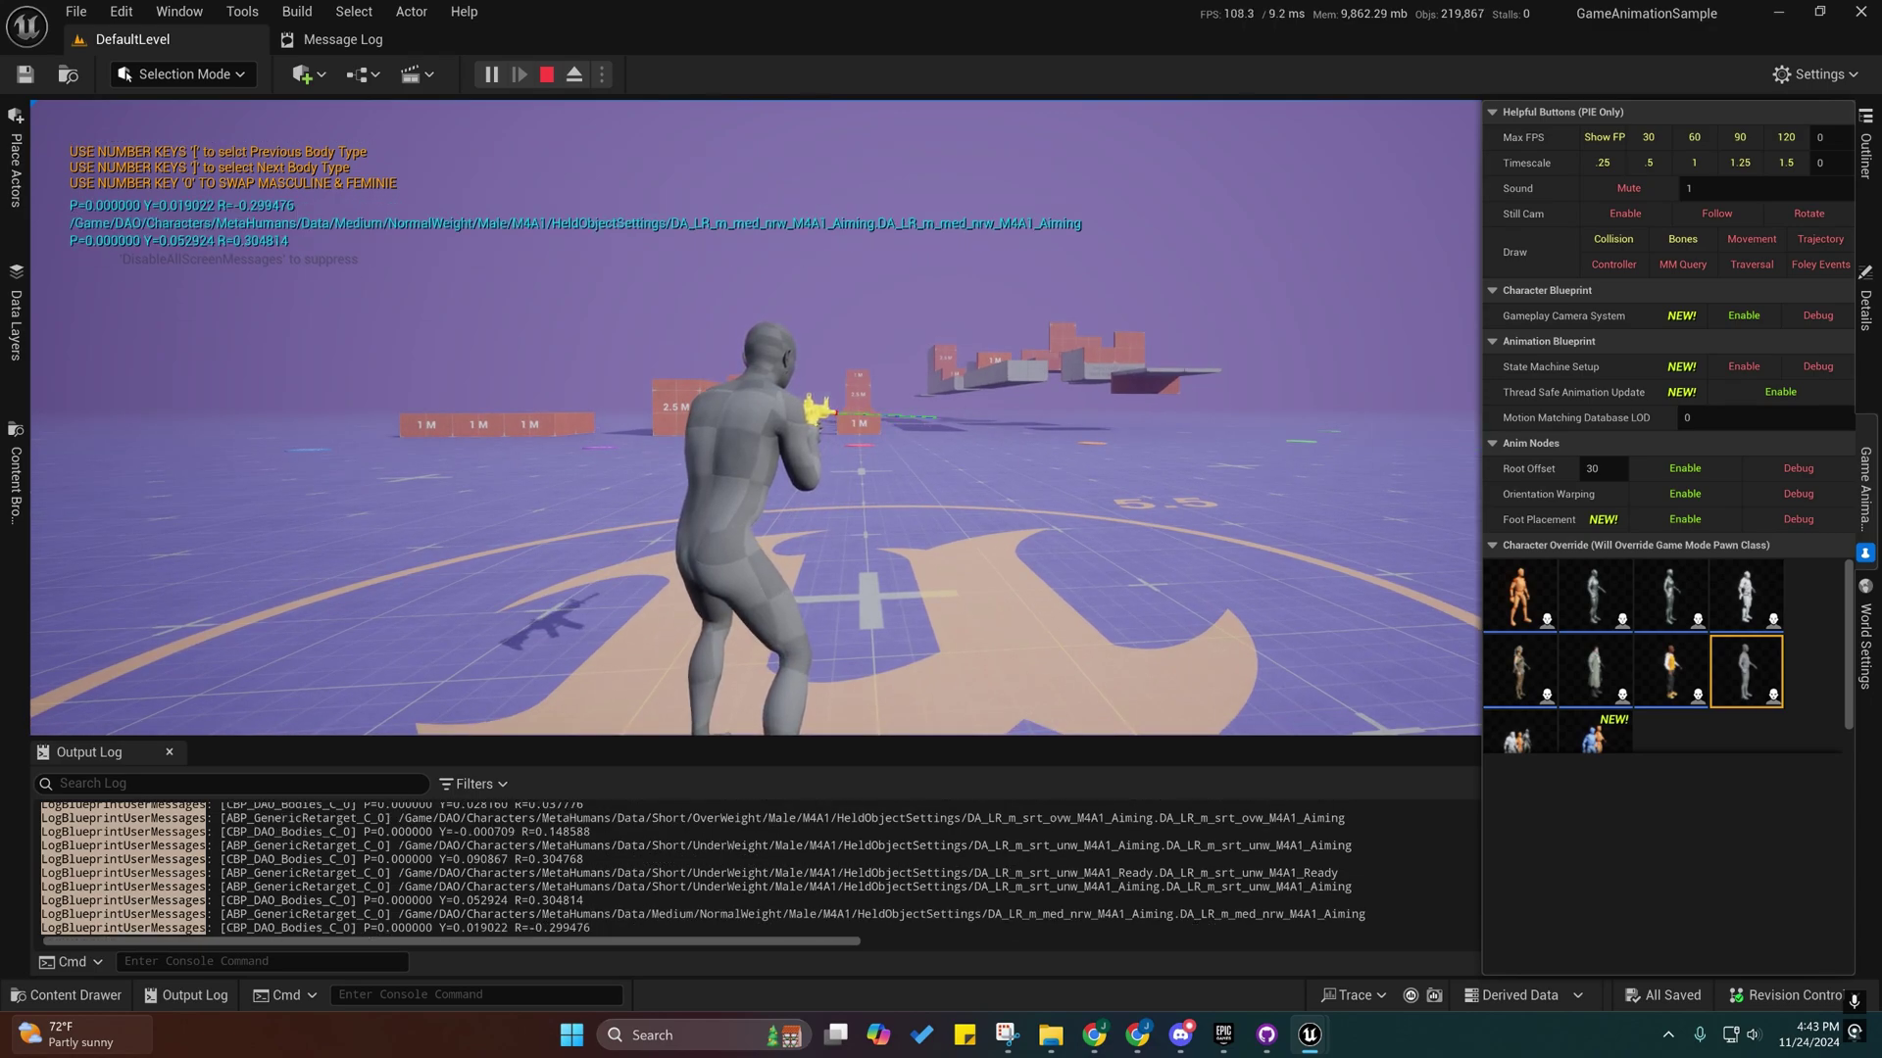
- Cycle through the remaining medium and tall male body types with the M4A1 aimed, ending on short normal weight
key(bracketright)
key(bracketright)
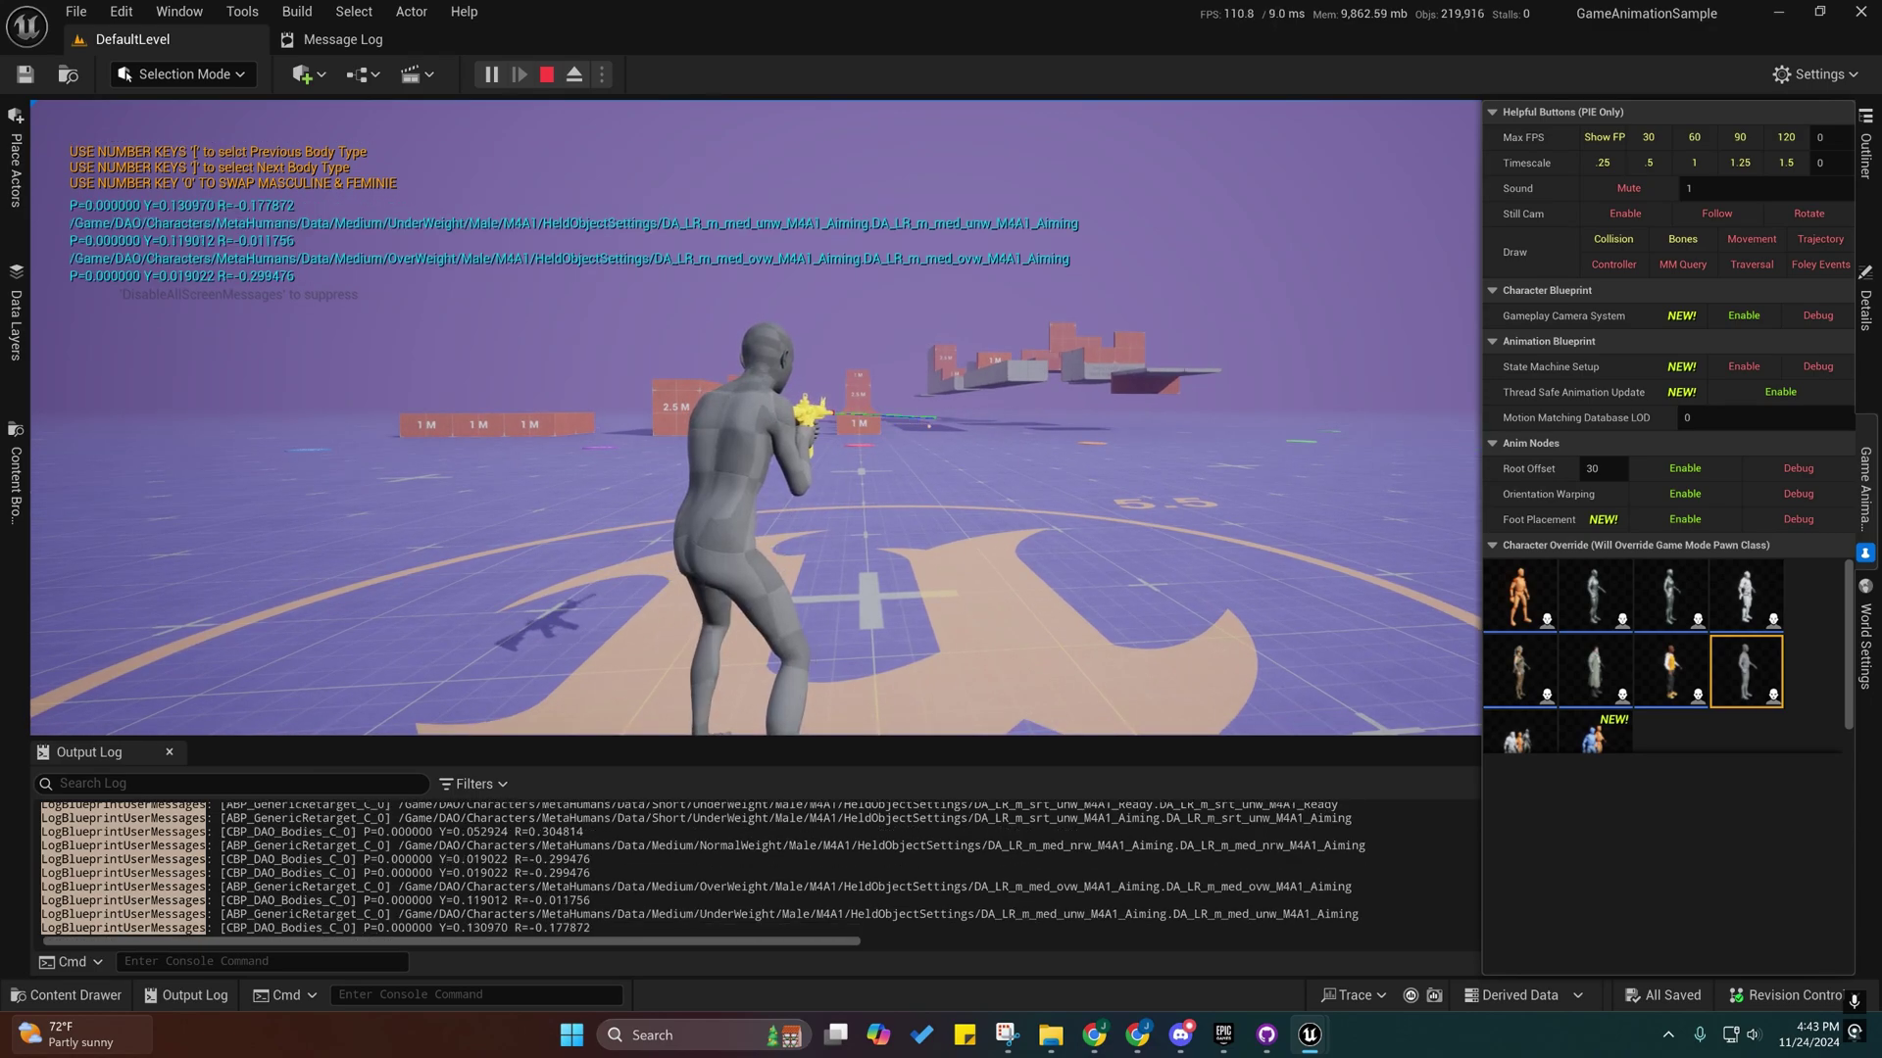
key(bracketright)
key(bracketright)
key(bracketright)
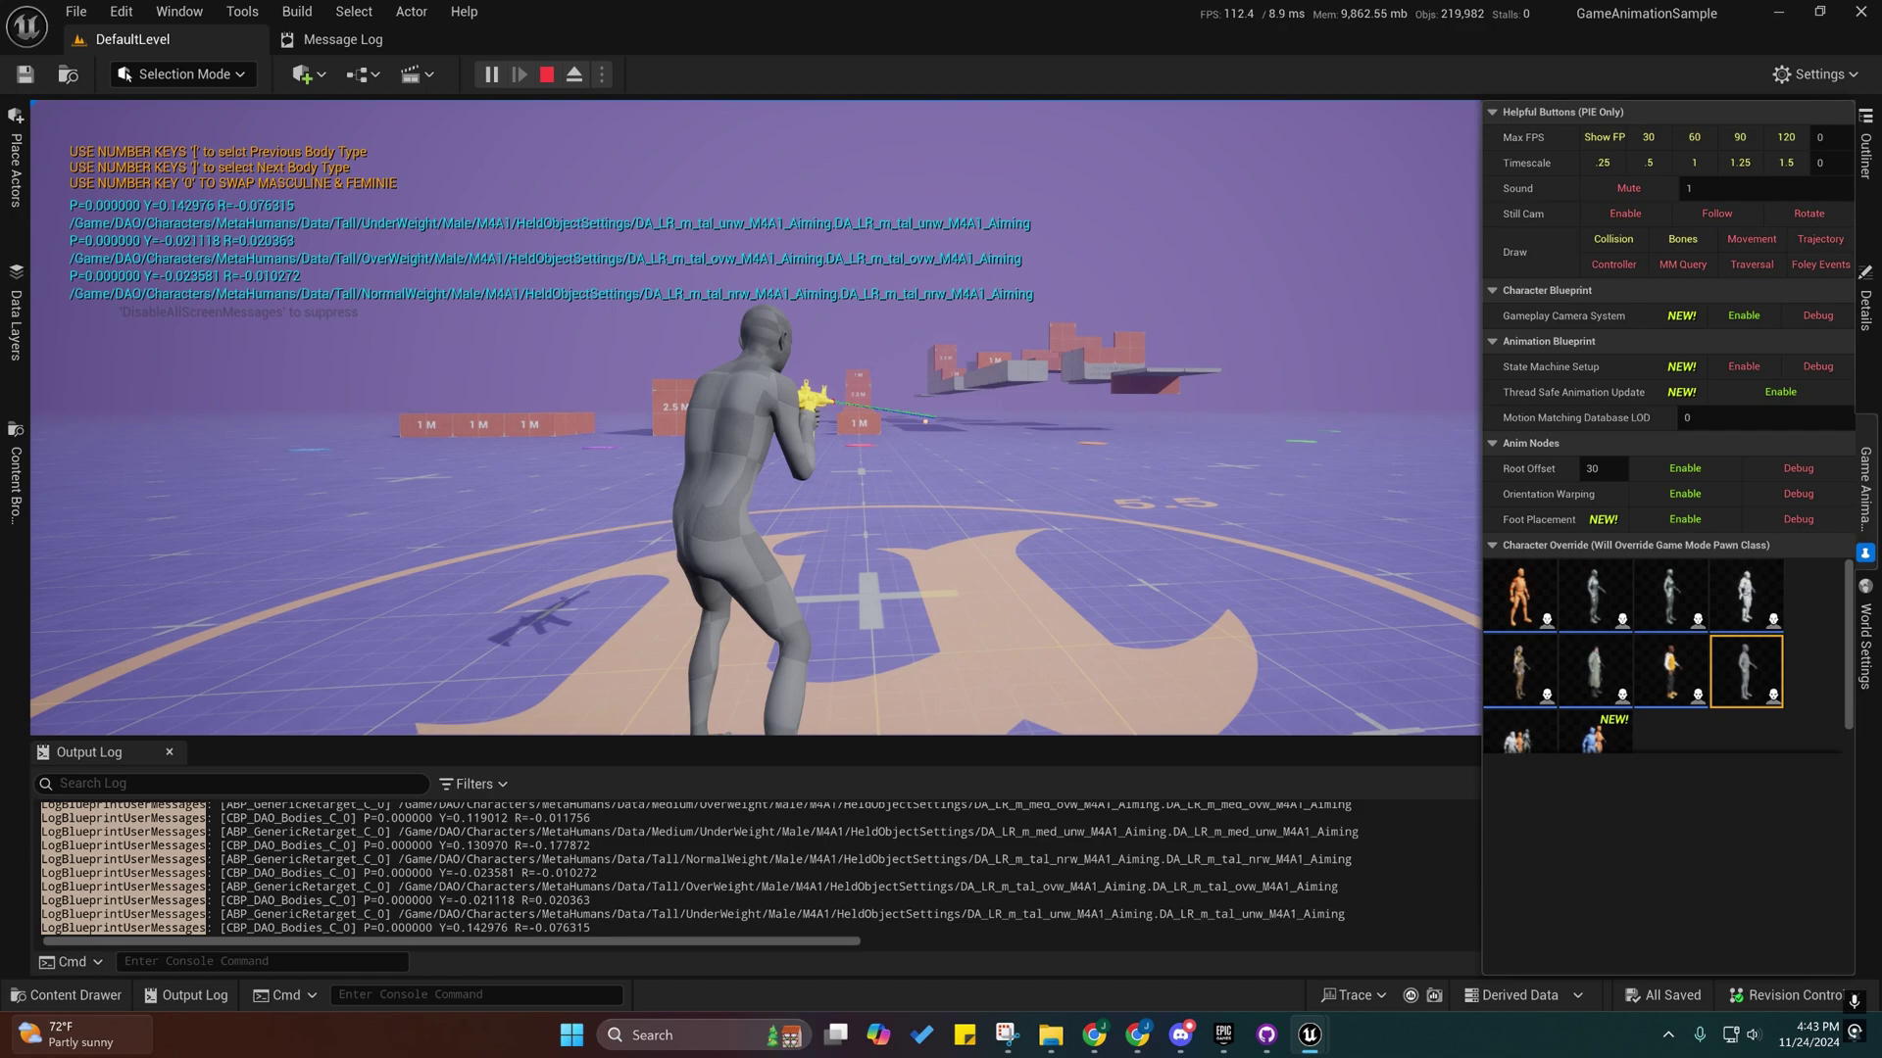
key(bracketright)
key(bracketright)
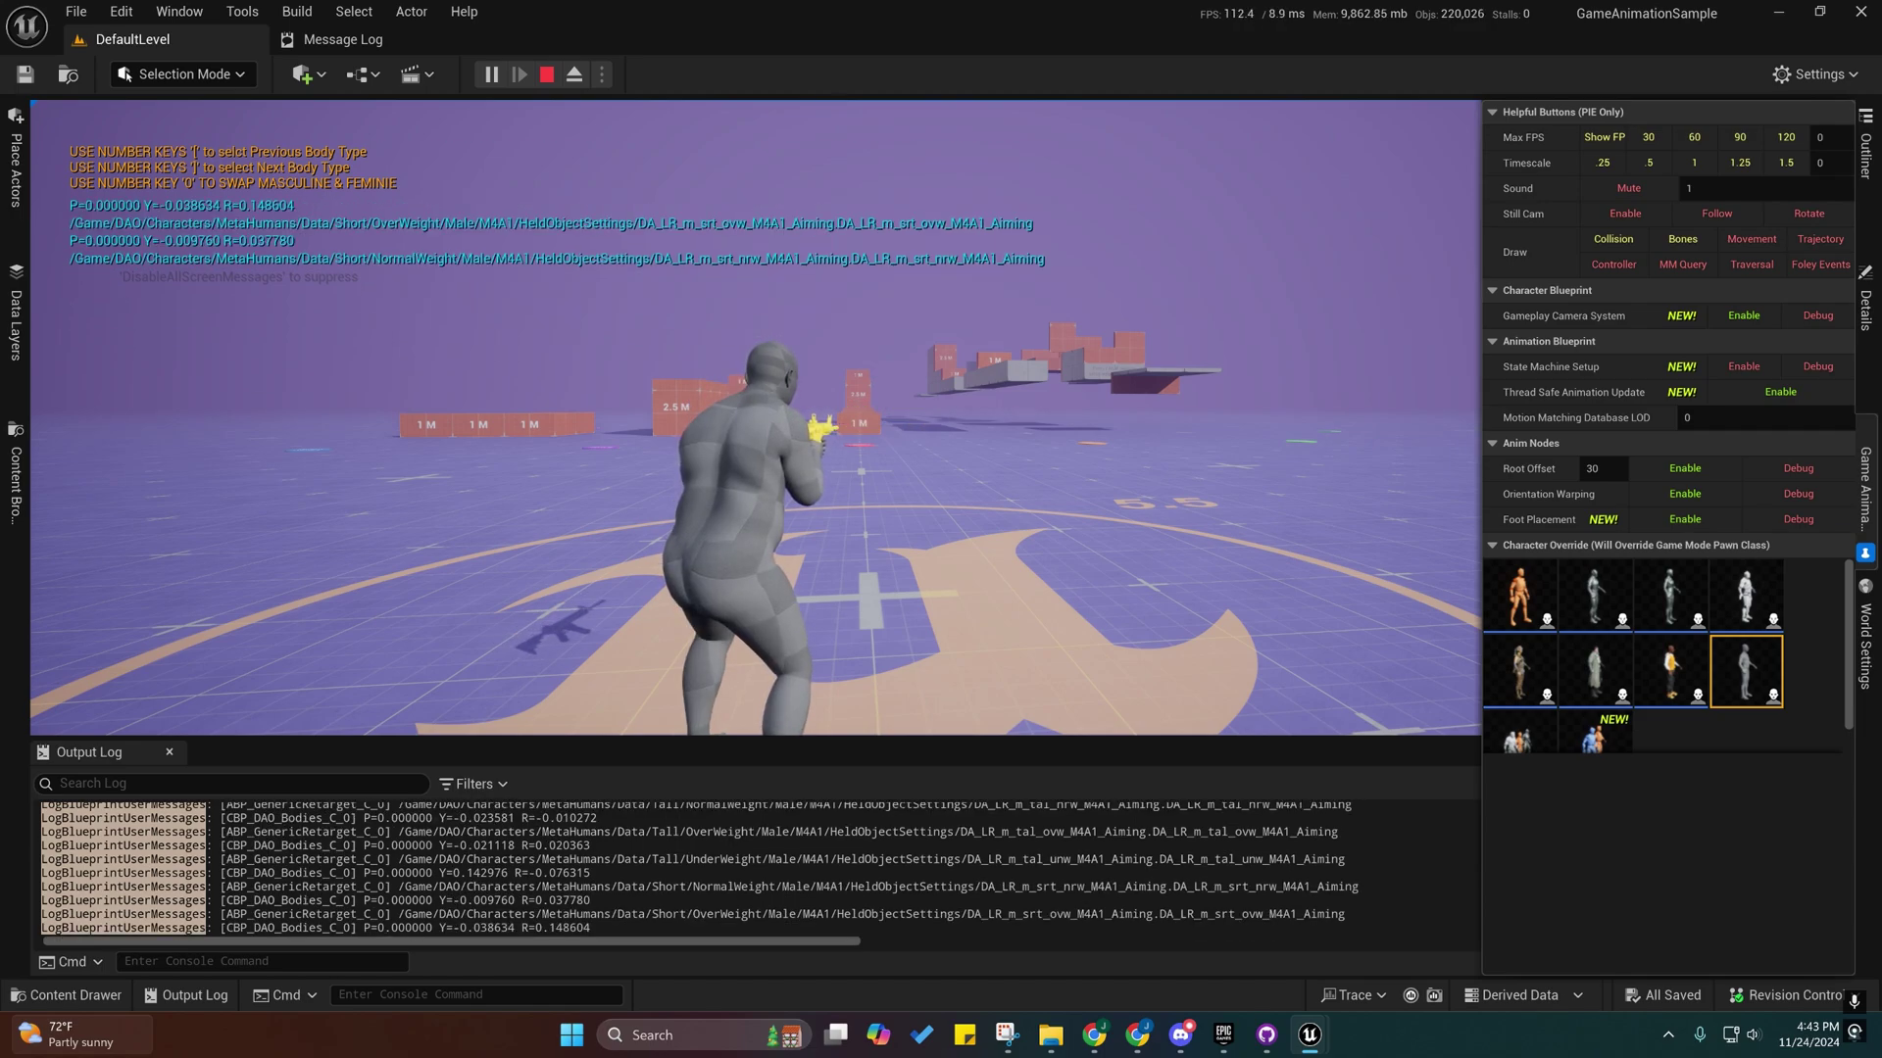
key(bracketleft)
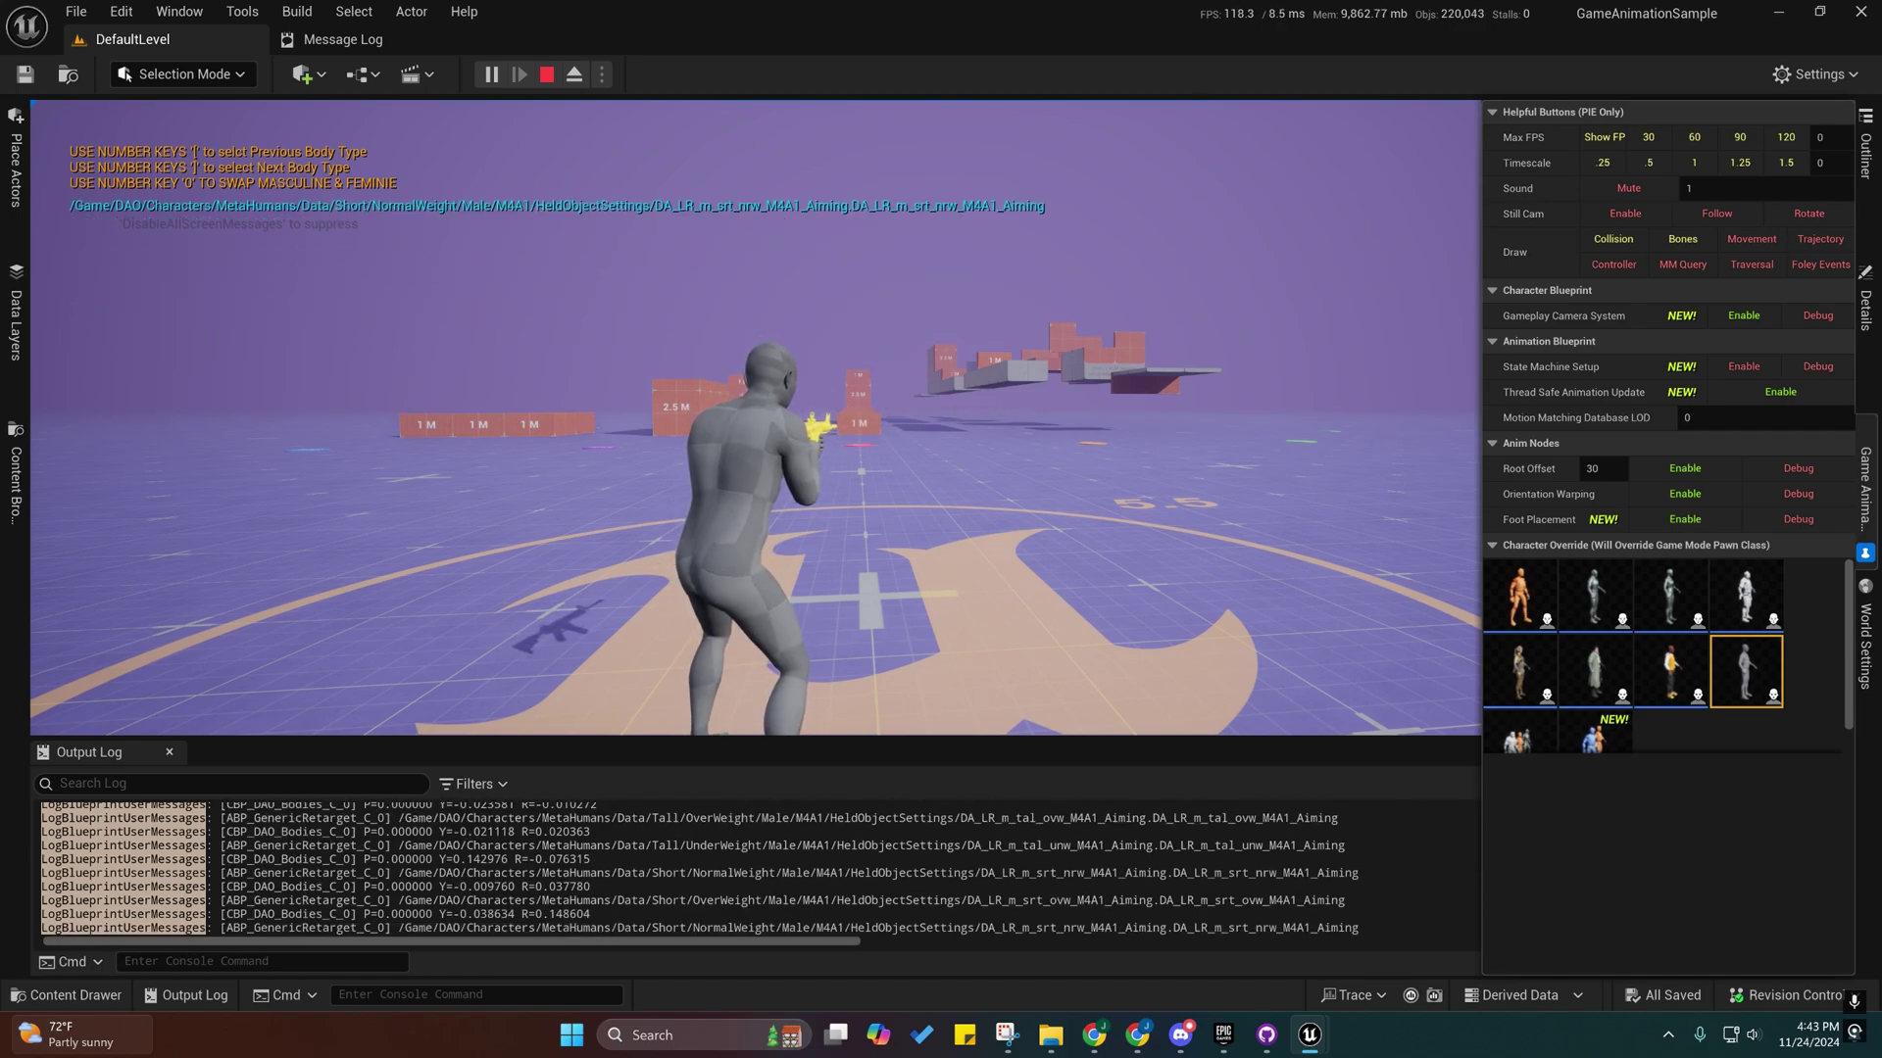
- Swap to the feminine body and cycle through all its height and weight types with the M4A1, ending on short normal weight
key(0)
key(bracketright)
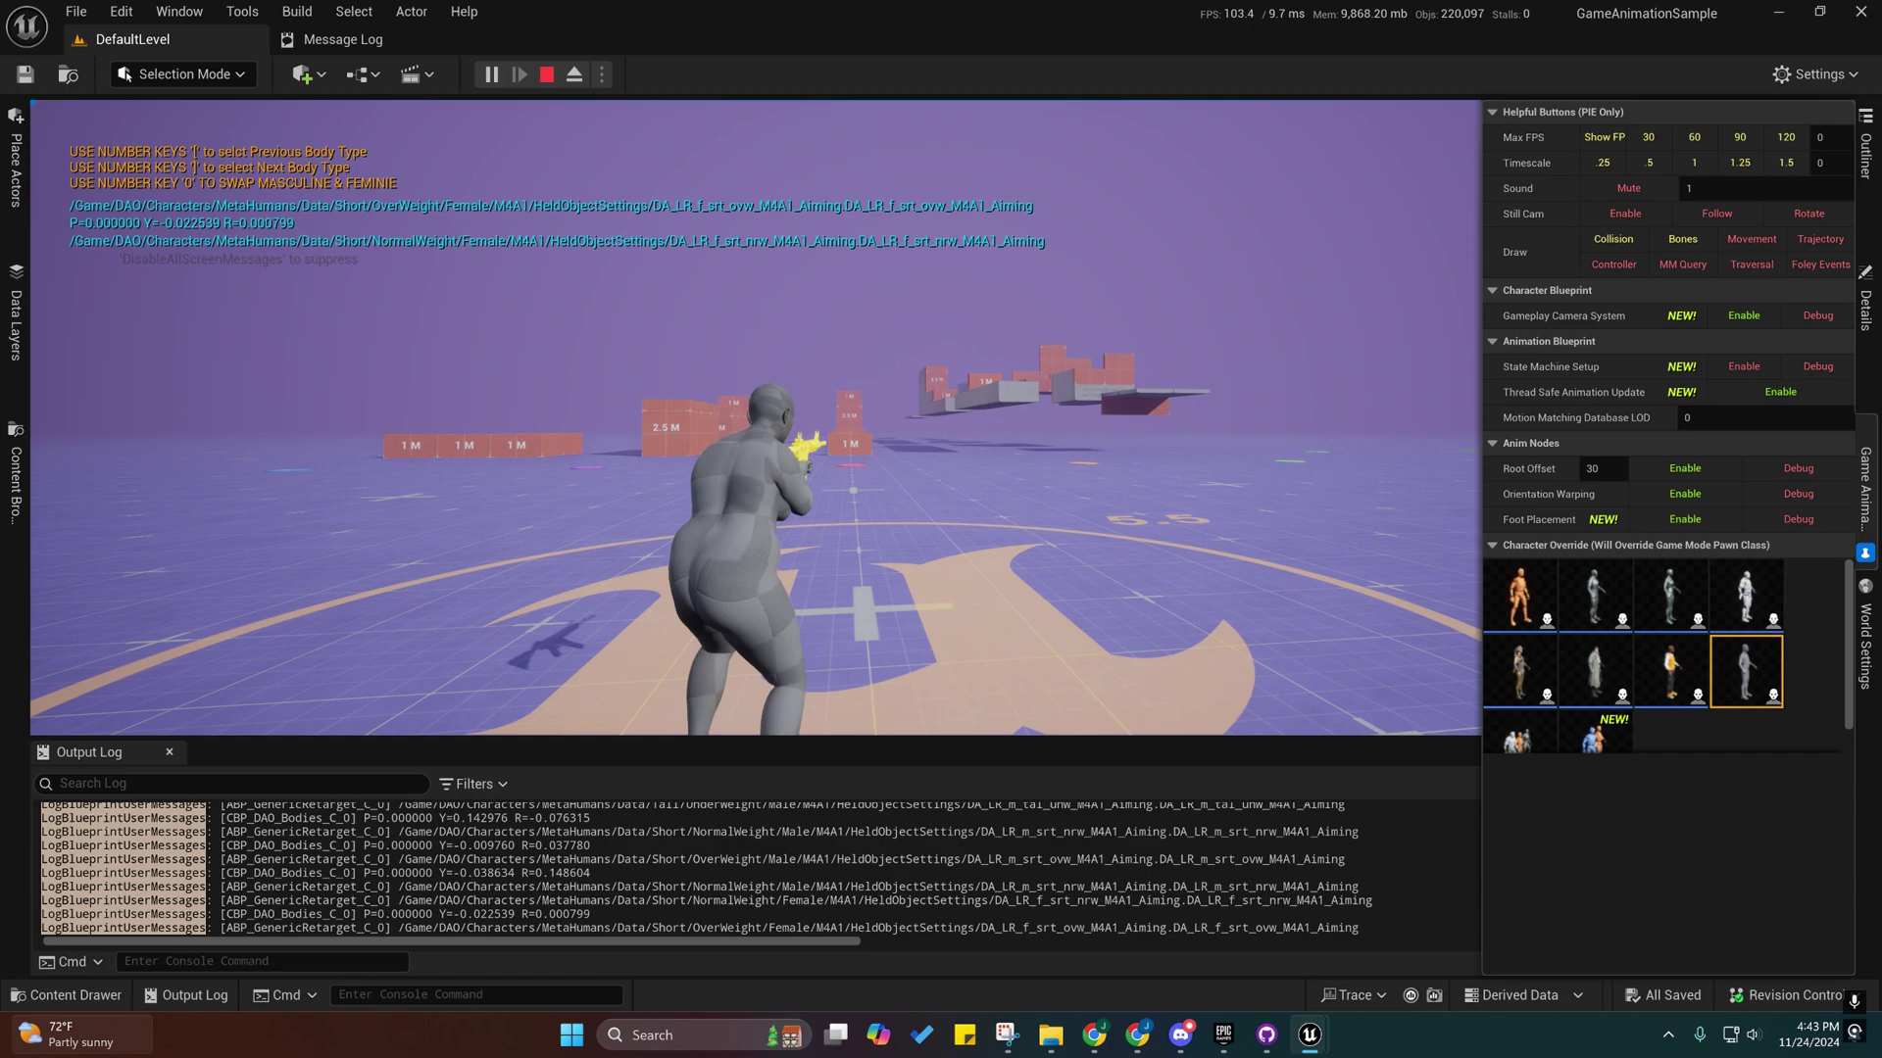
key(bracketright)
key(bracketright)
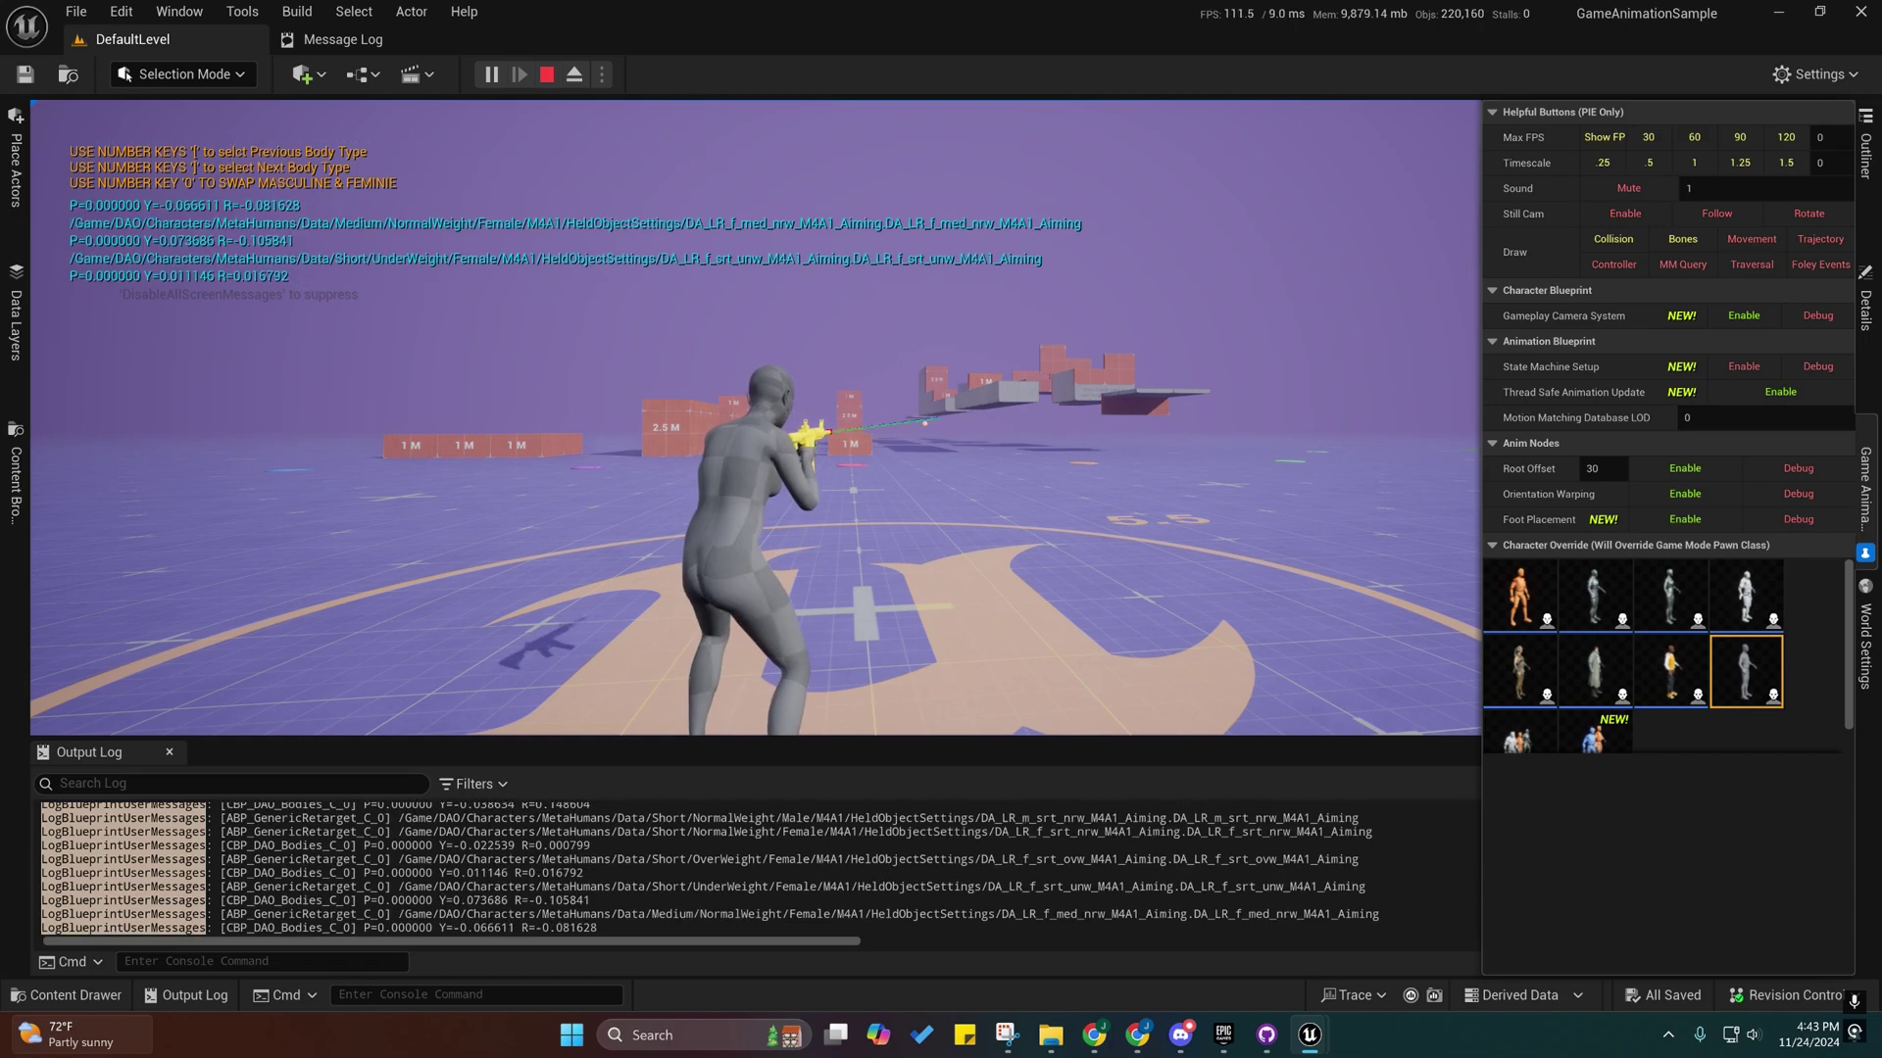
key(bracketright)
key(bracketright)
key(bracketright)
key(bracketright)
key(bracketright)
key(bracketright)
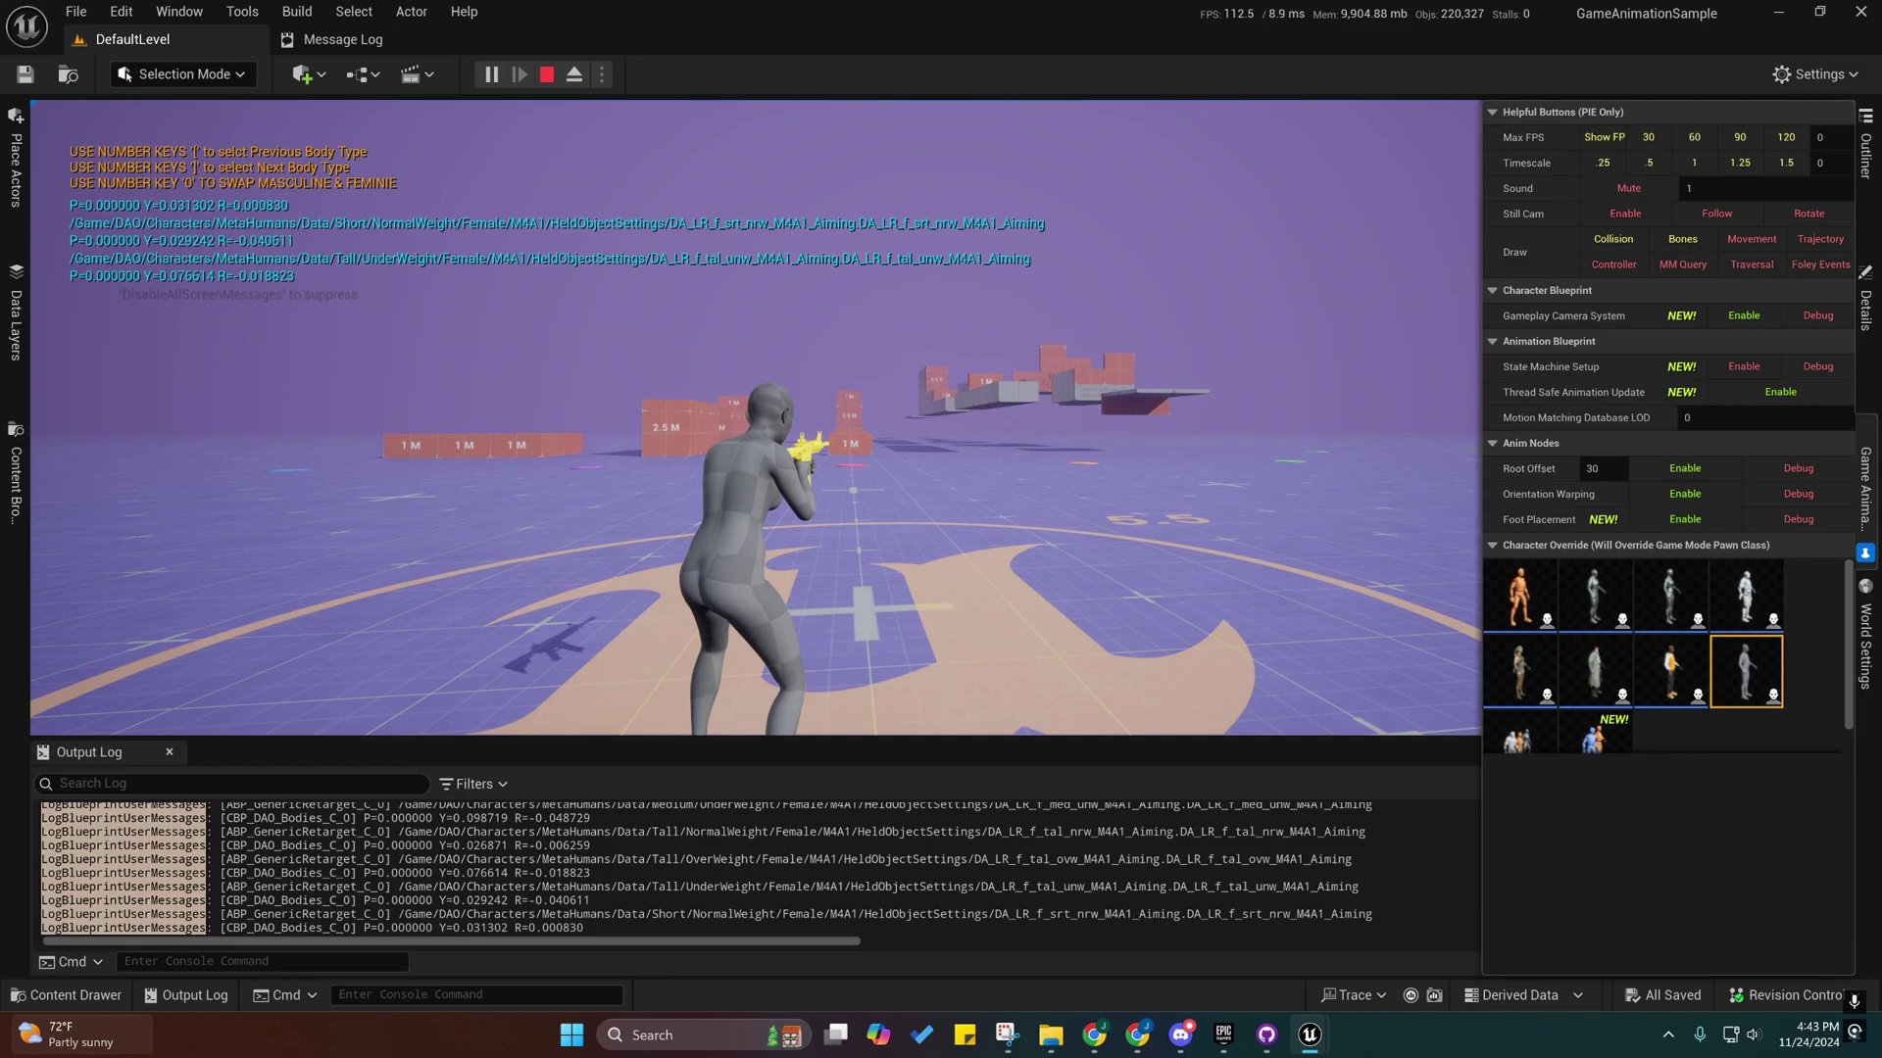
- Switch the held weapon to the M9 and cycle through every female body type, ending on short normal weight
key(2)
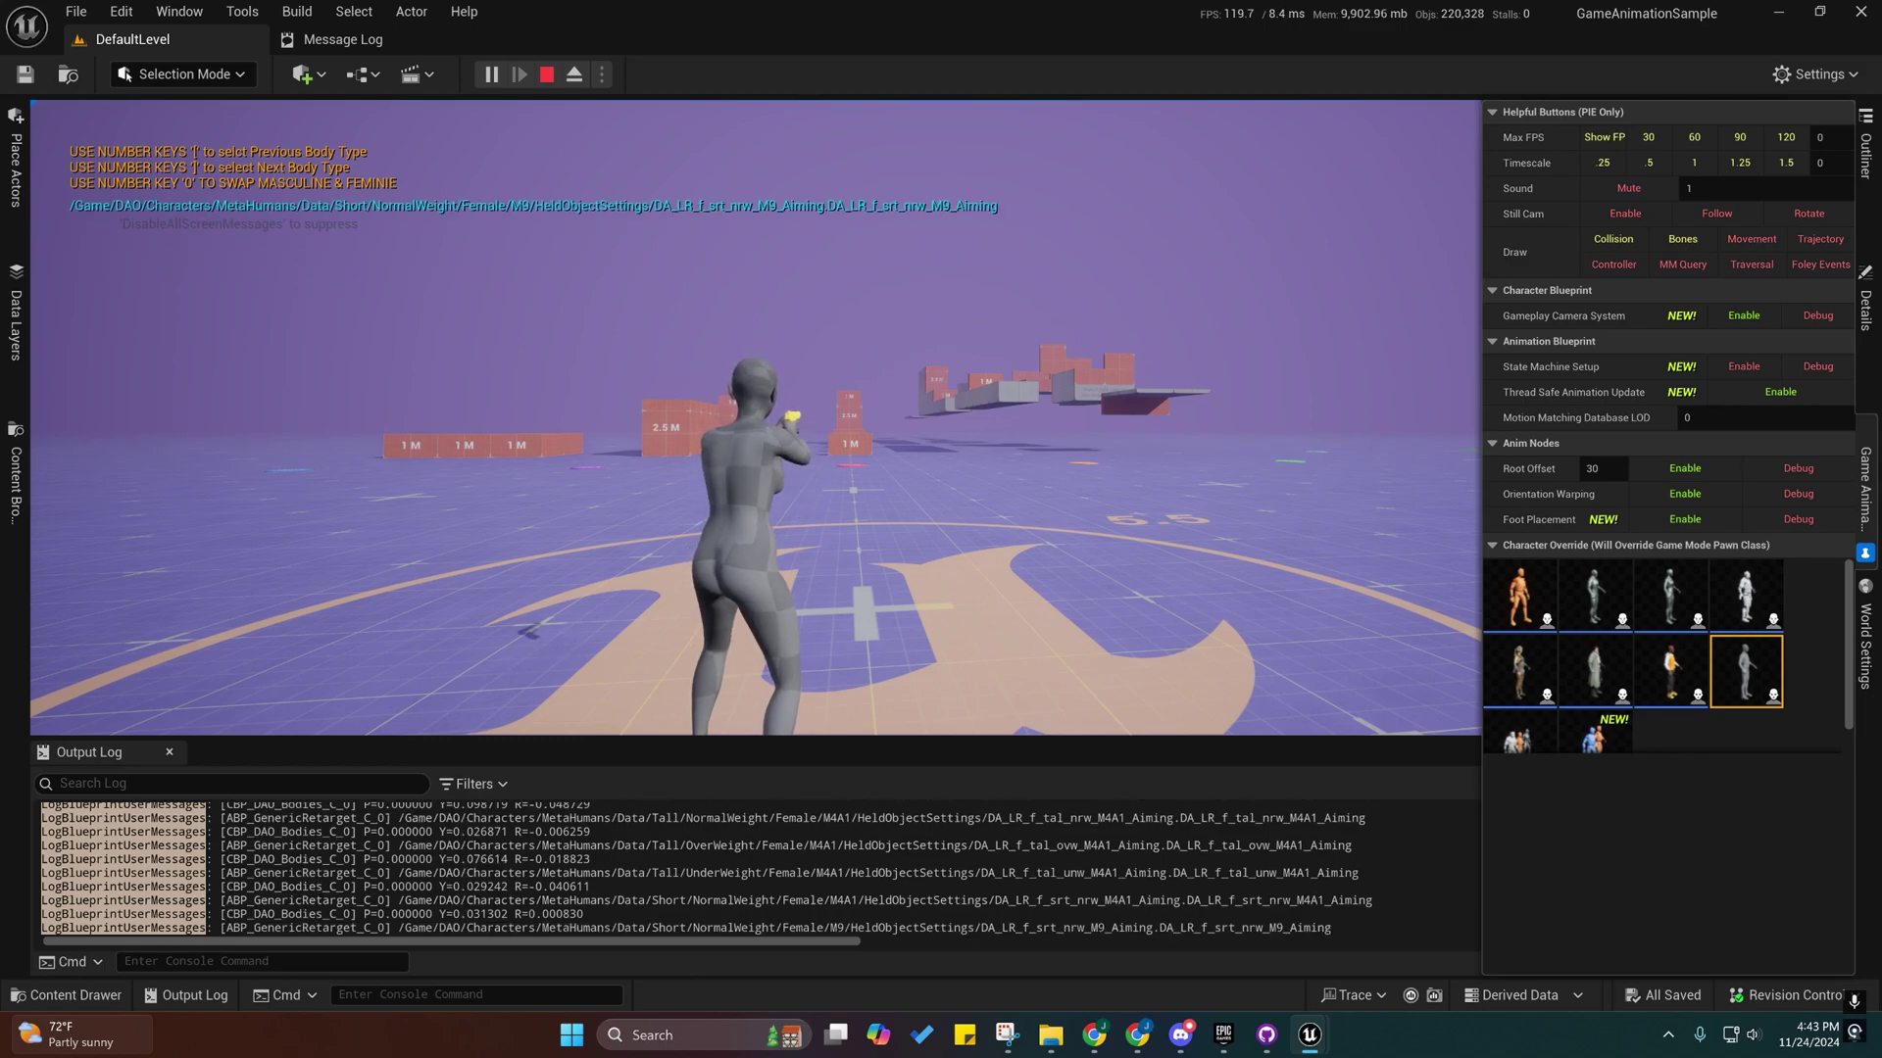
key(bracketright)
key(bracketright)
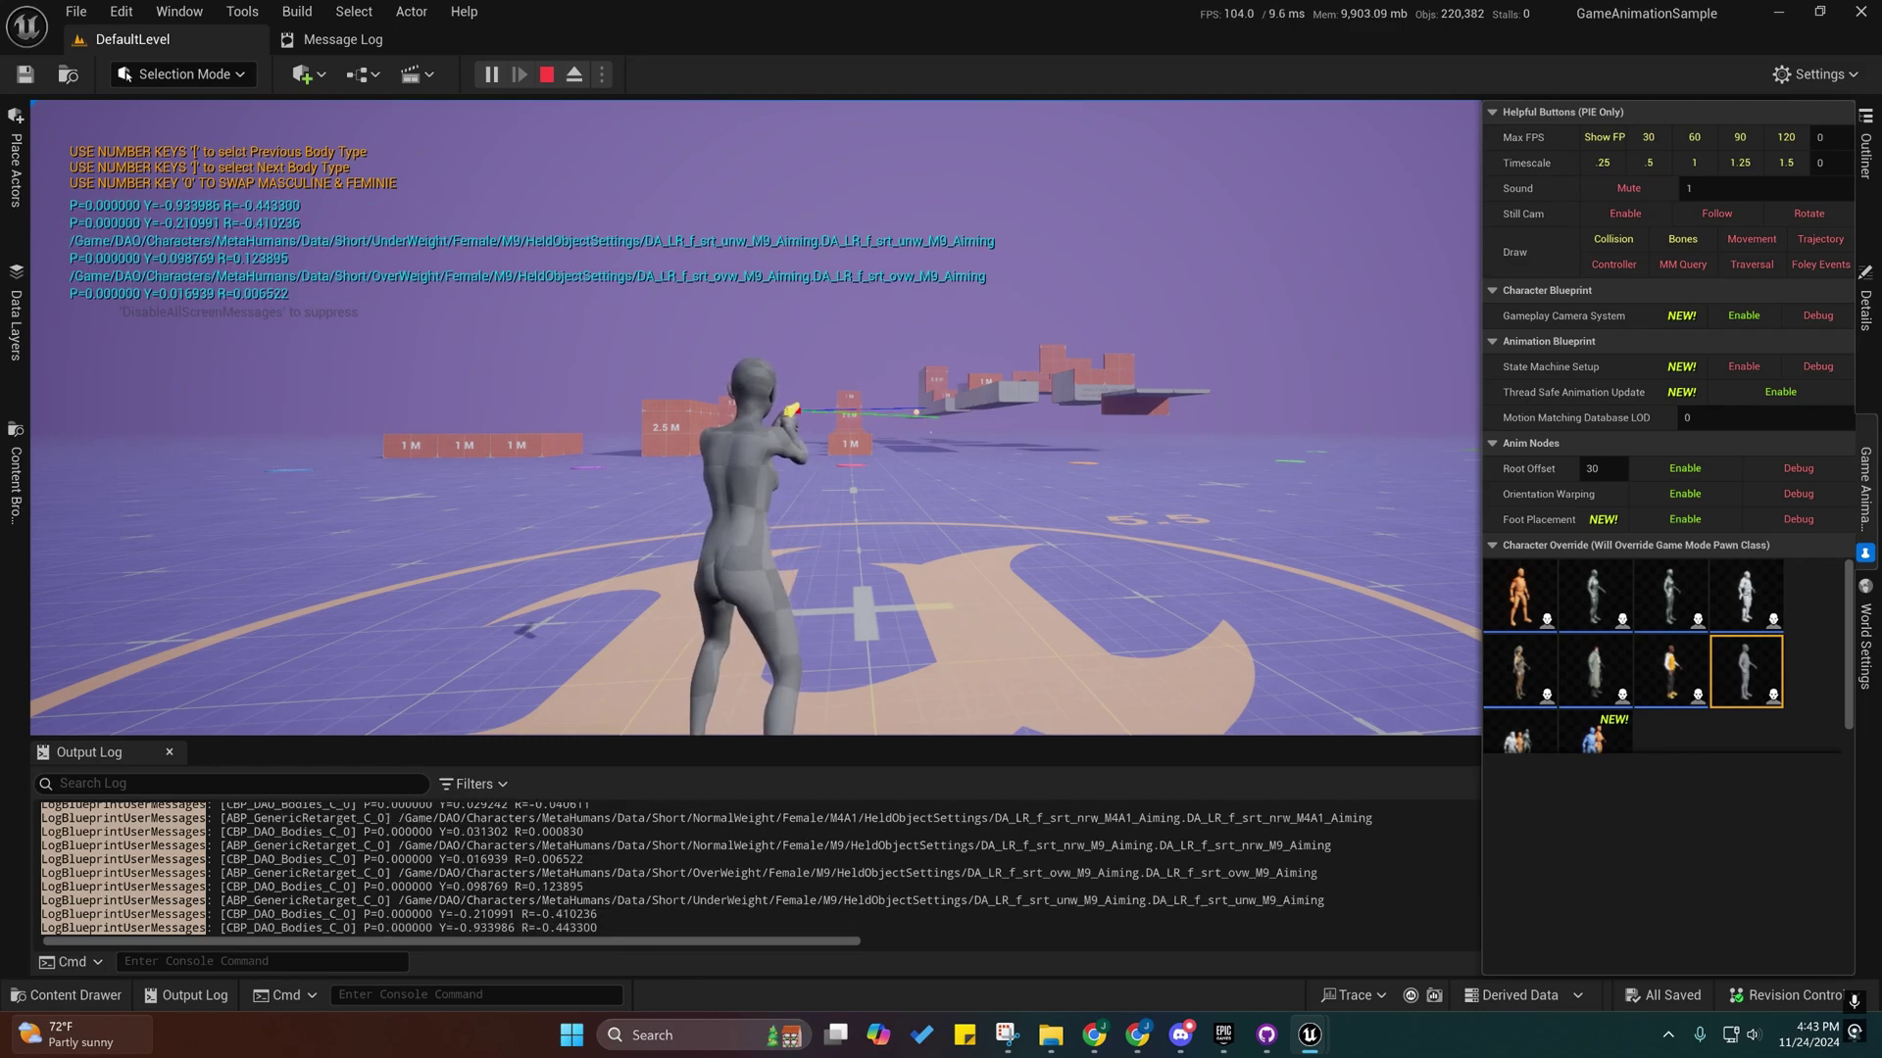
key(bracketright)
key(bracketright)
key(bracketright)
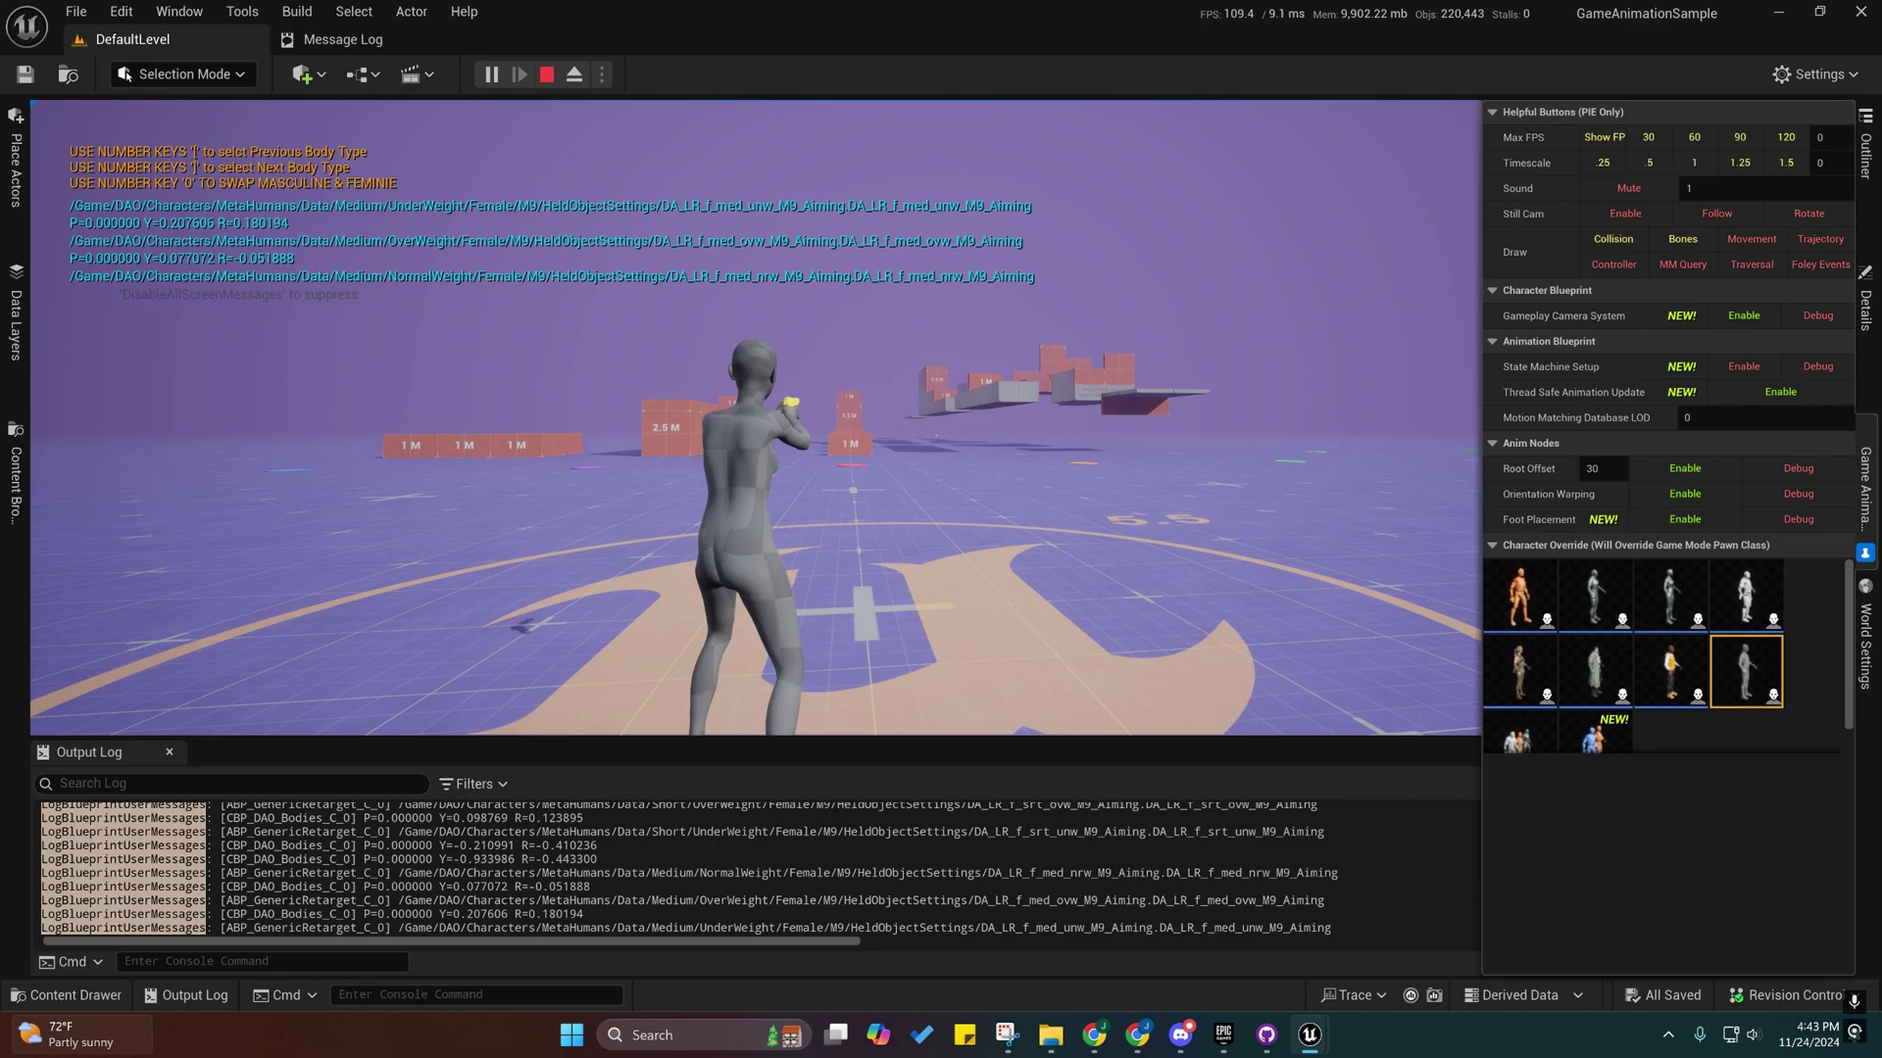
key(bracketright)
key(bracketright)
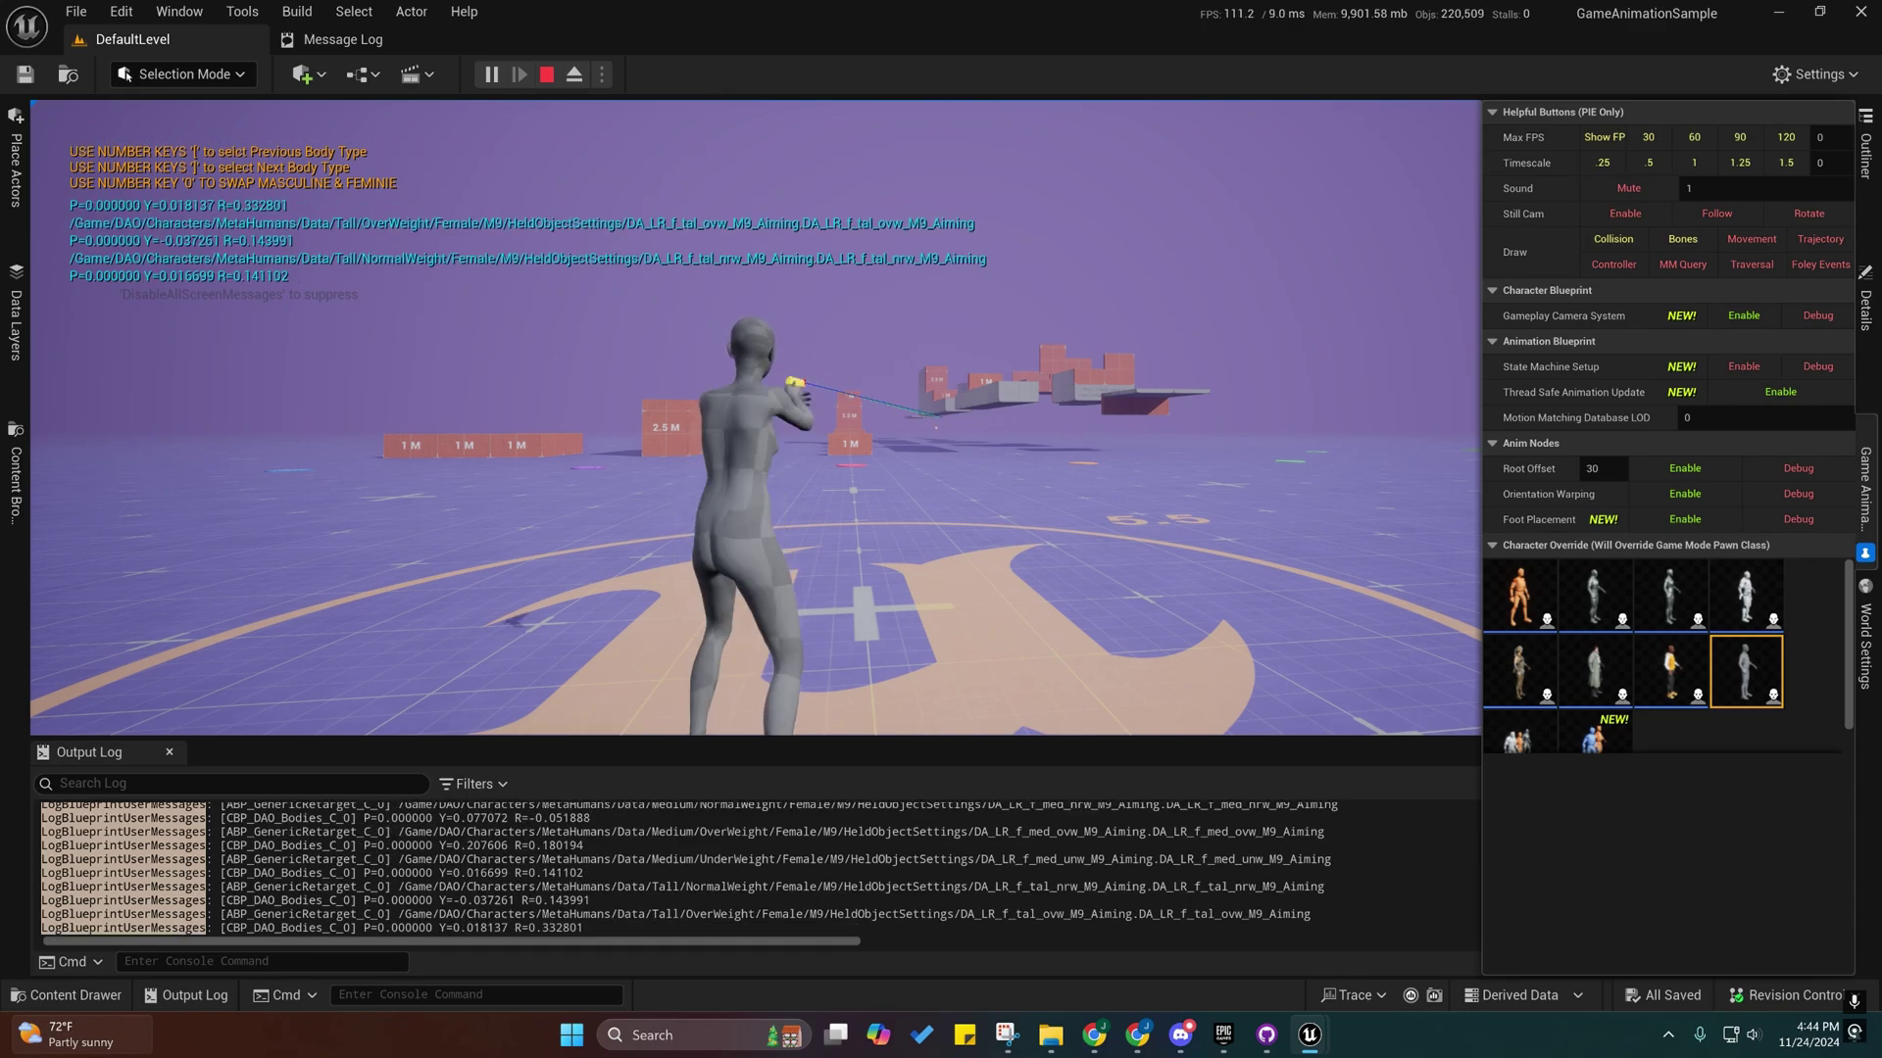
key(bracketright)
key(bracketright)
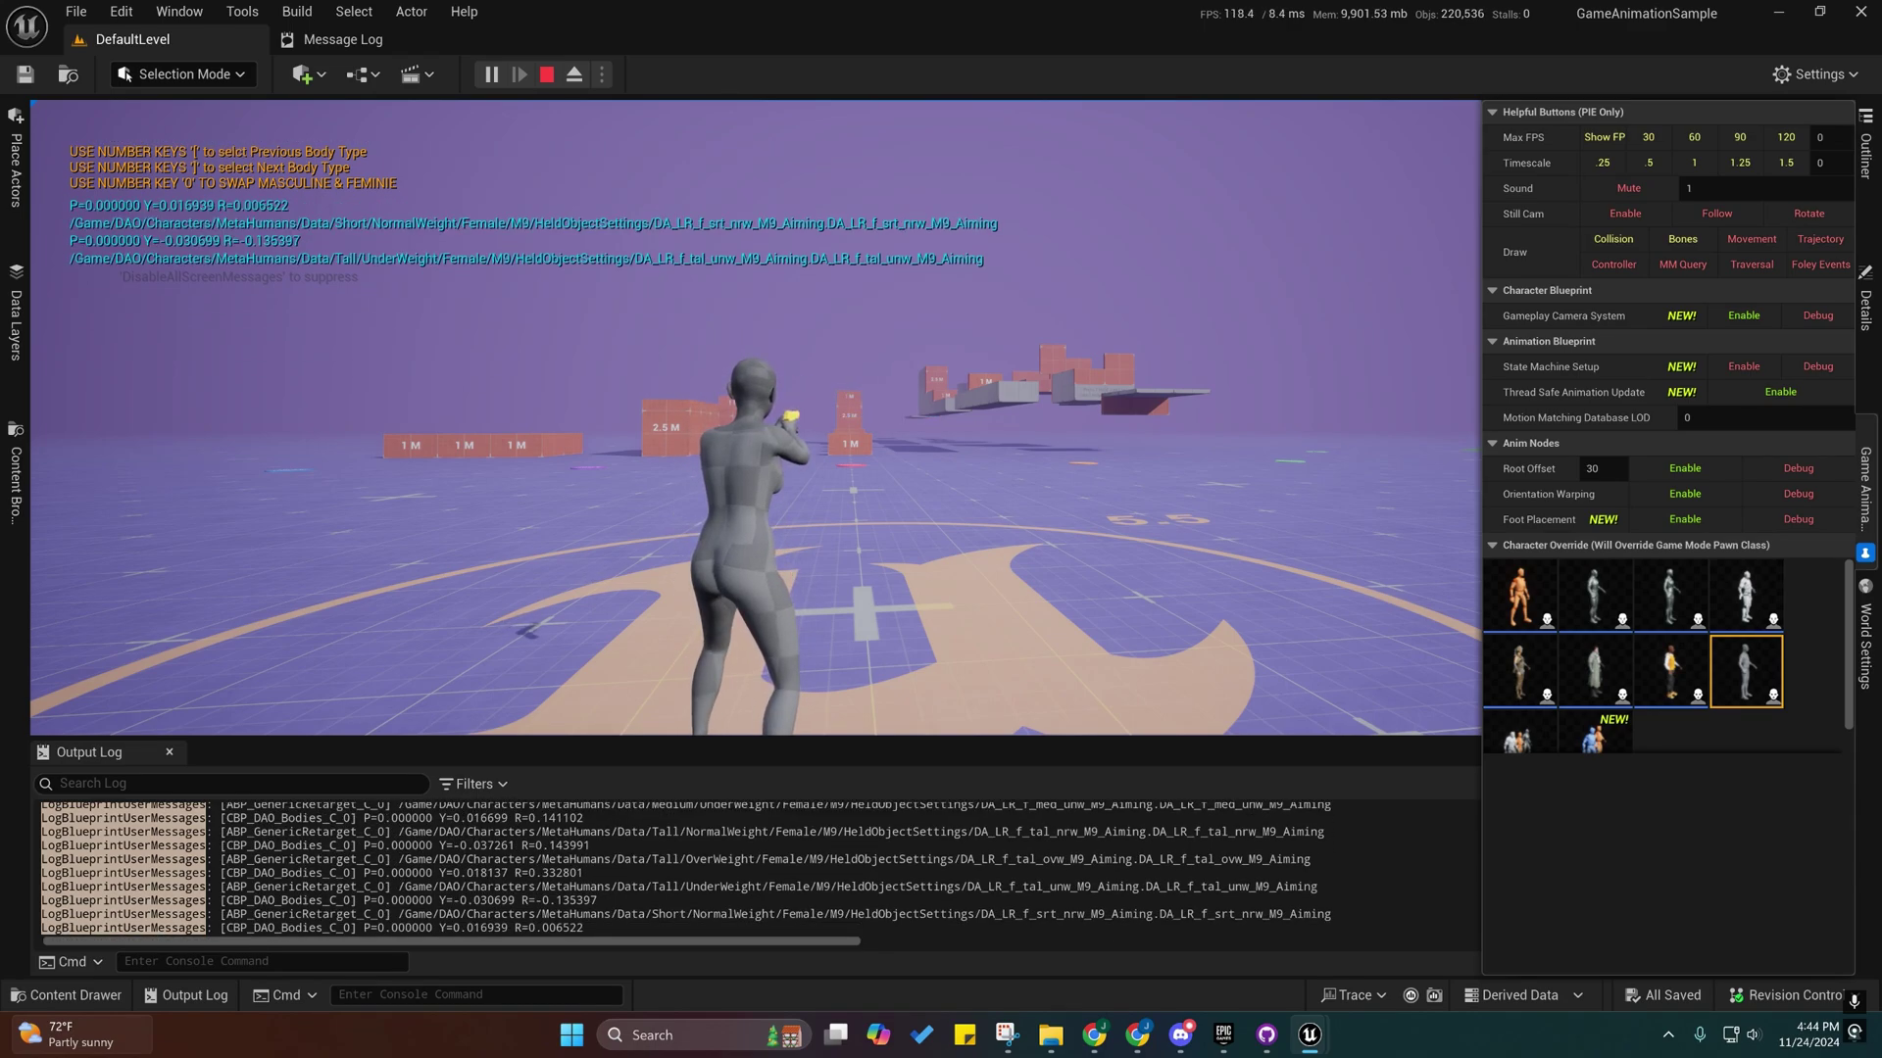
- Move the female character with the M9, crouch and stand back up, and step sideways to check the poses
key(w)
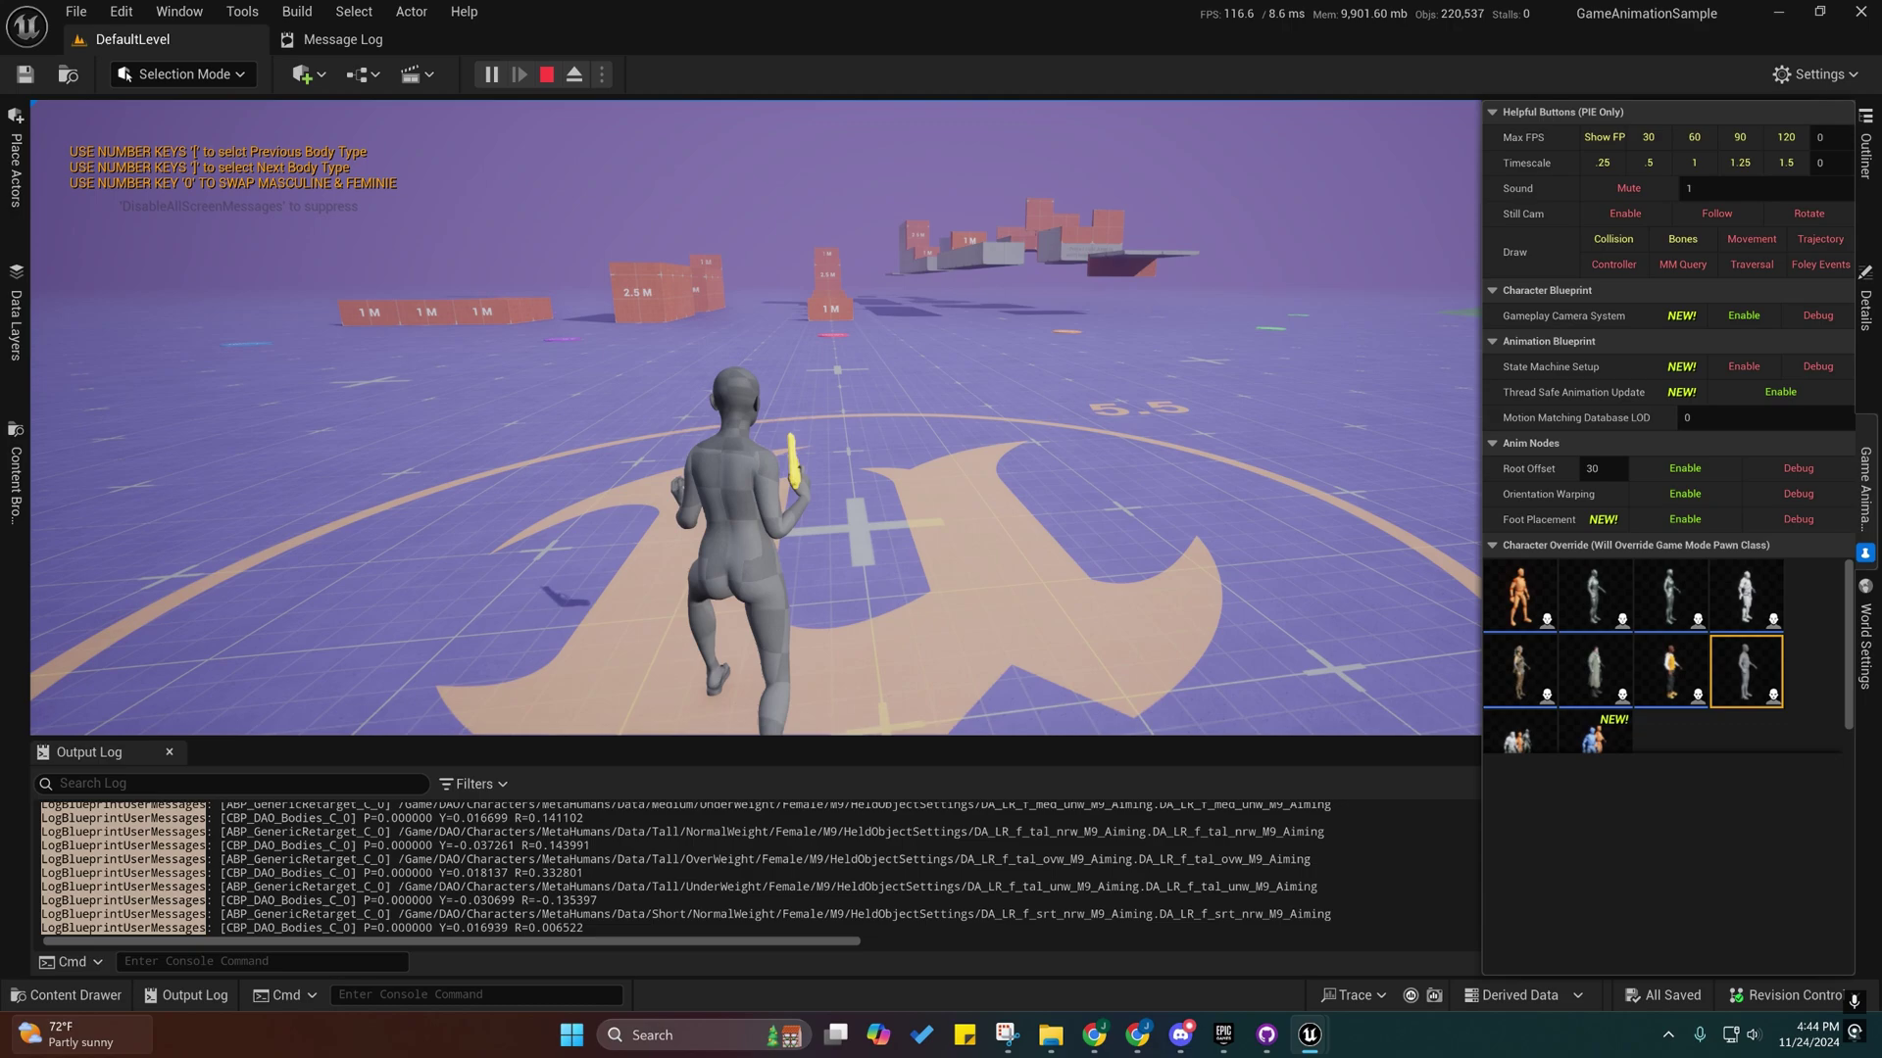
key(a)
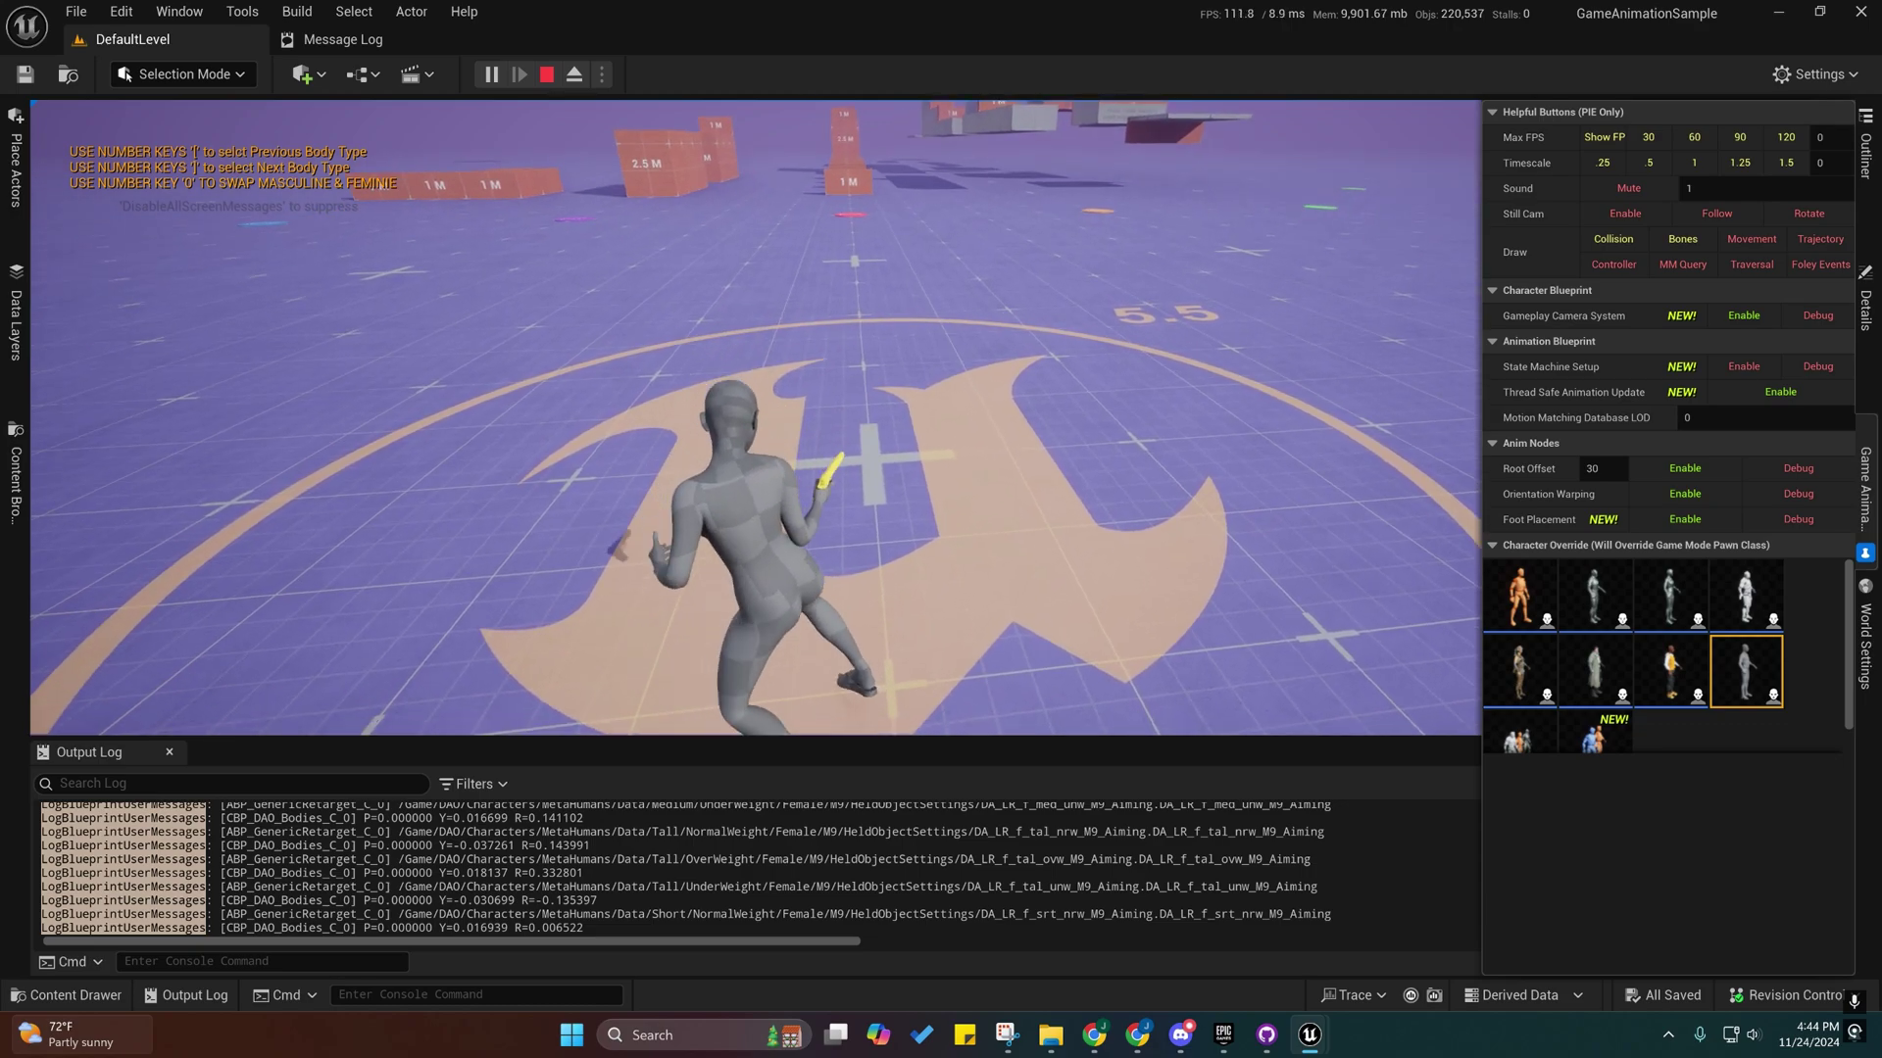
key(c)
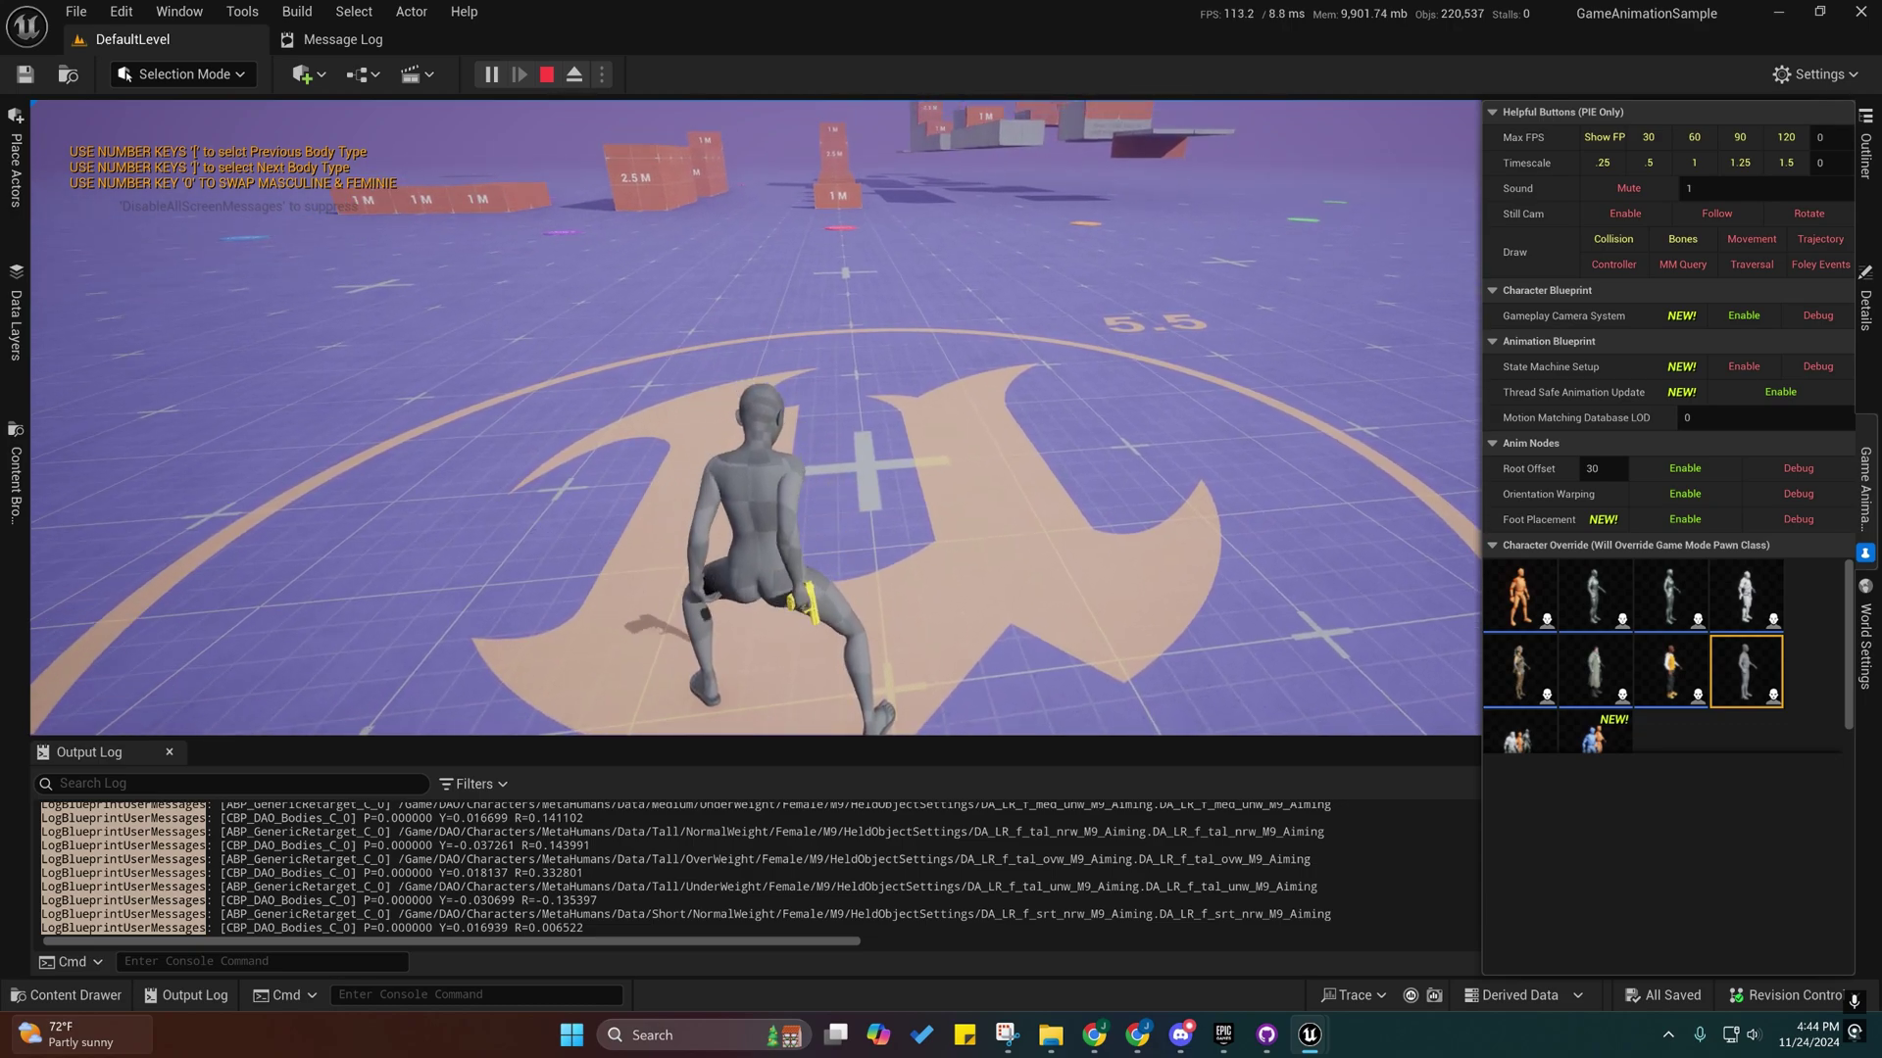
key(c)
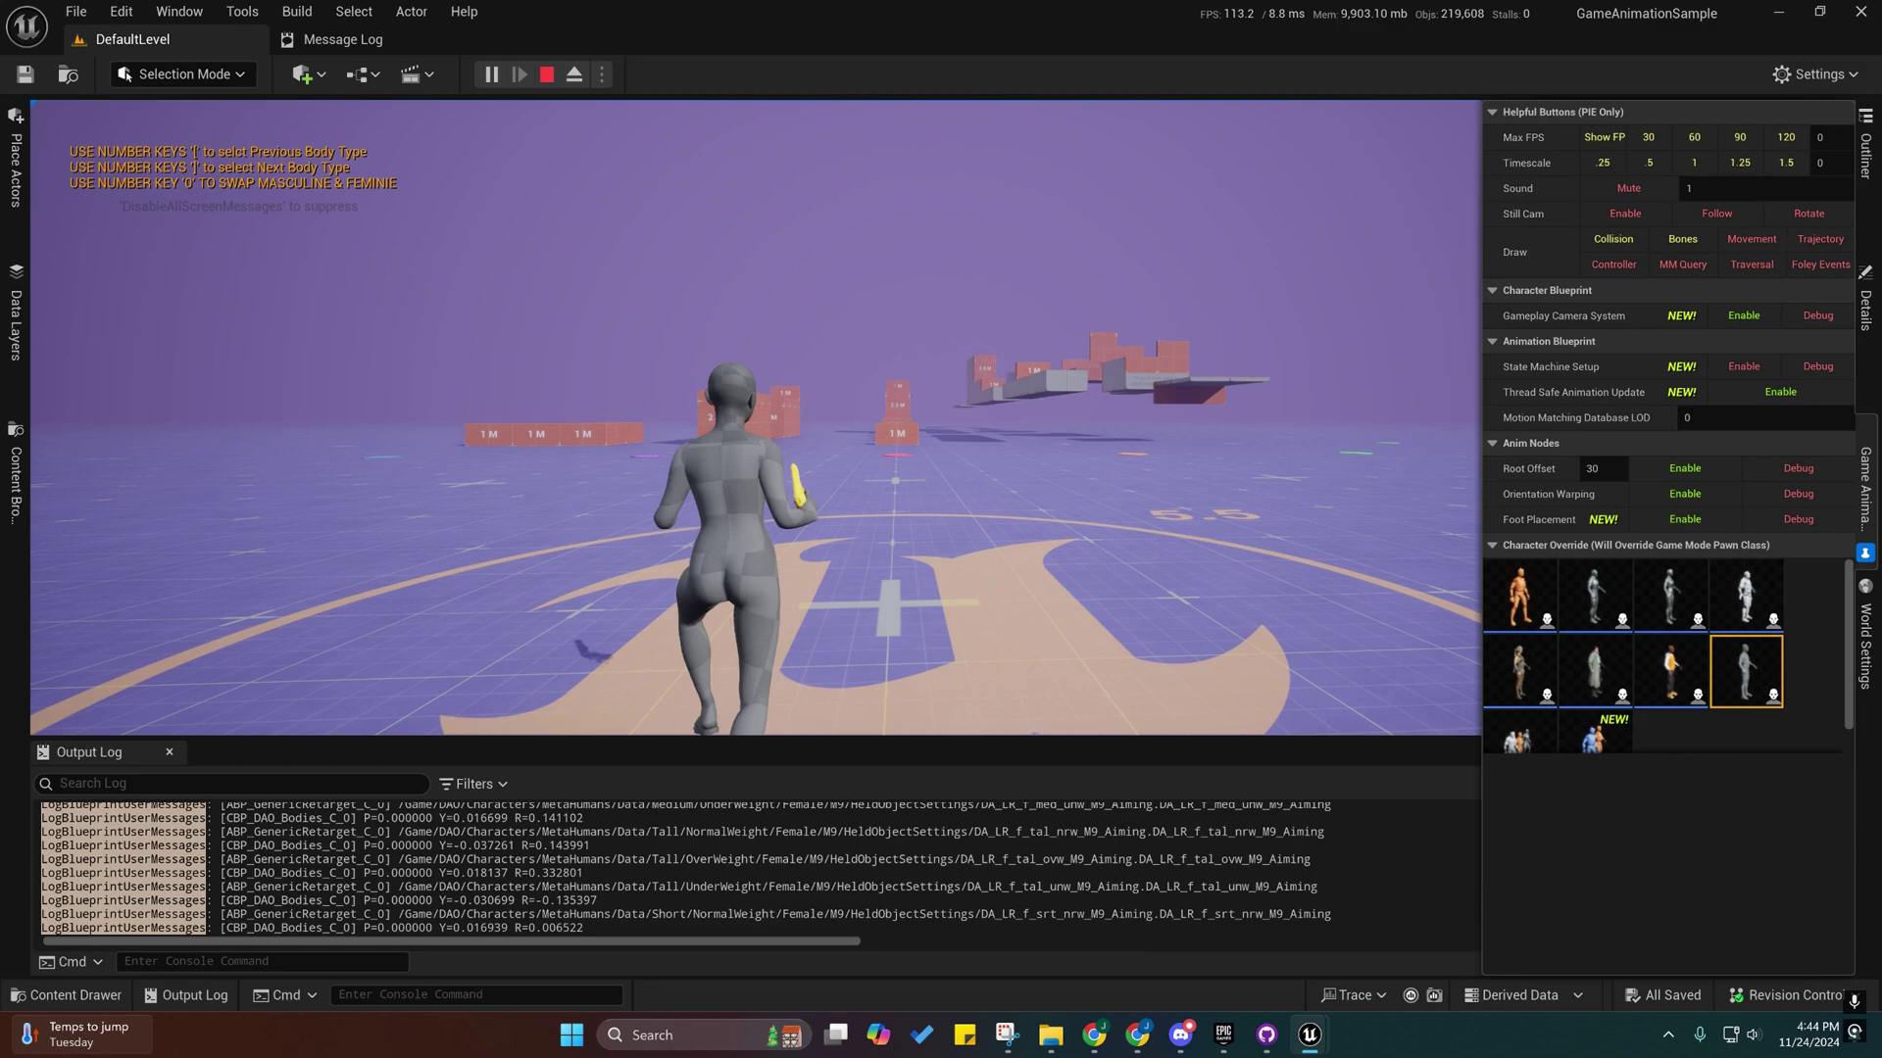
key(d)
key(a)
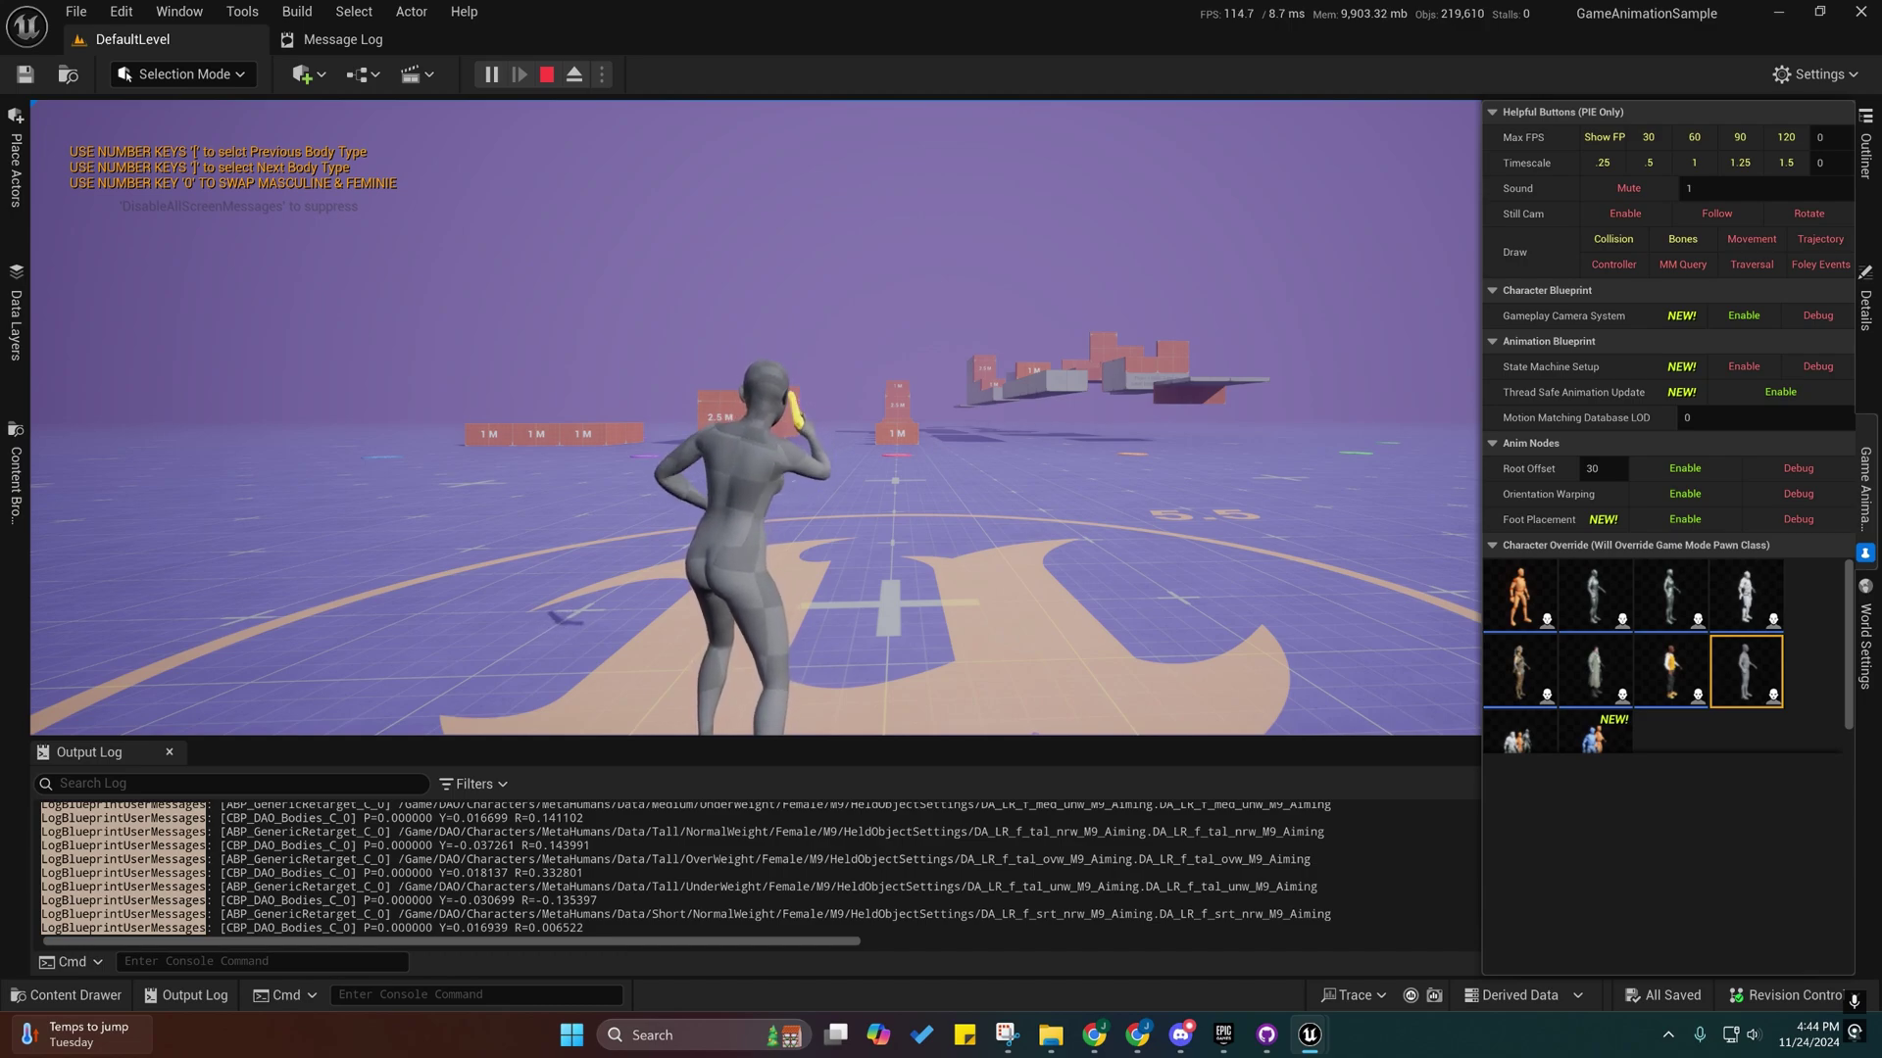
- Run the female character forward across the level to check the M9 ready and aiming poses in motion
key(w)
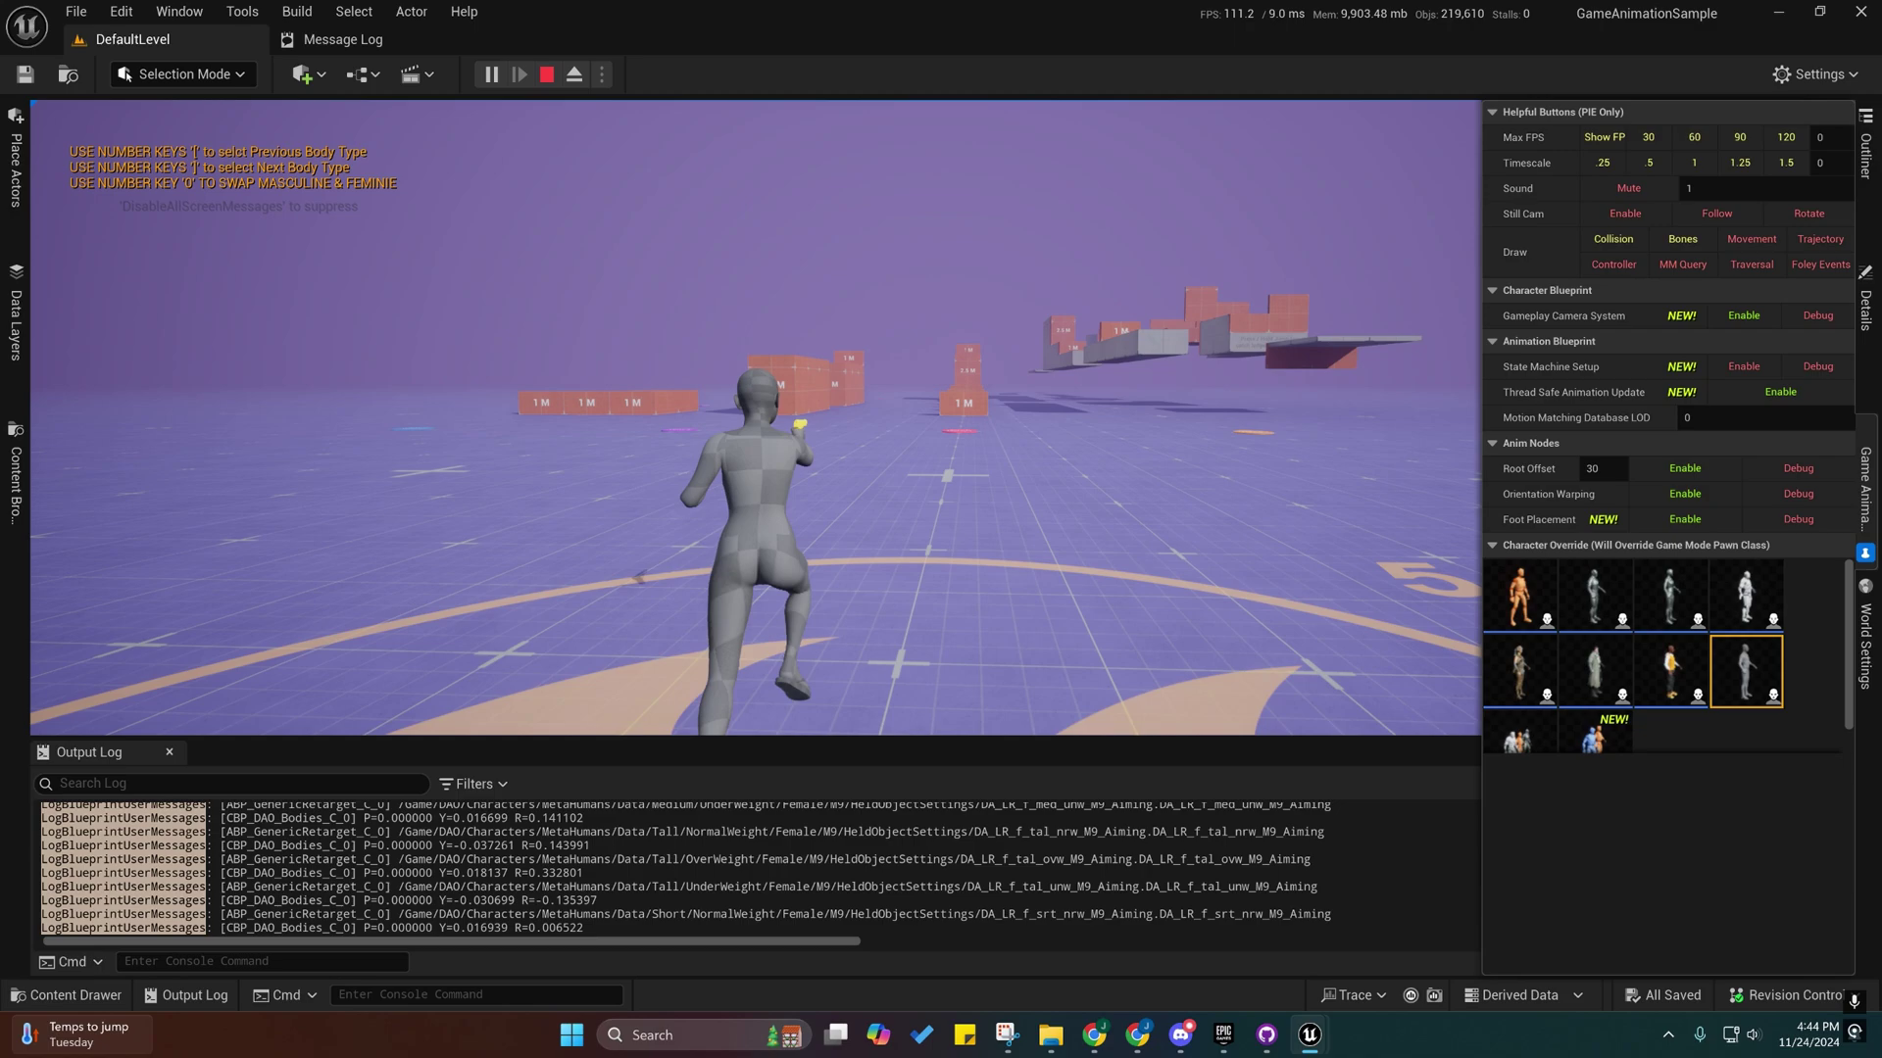
key(w)
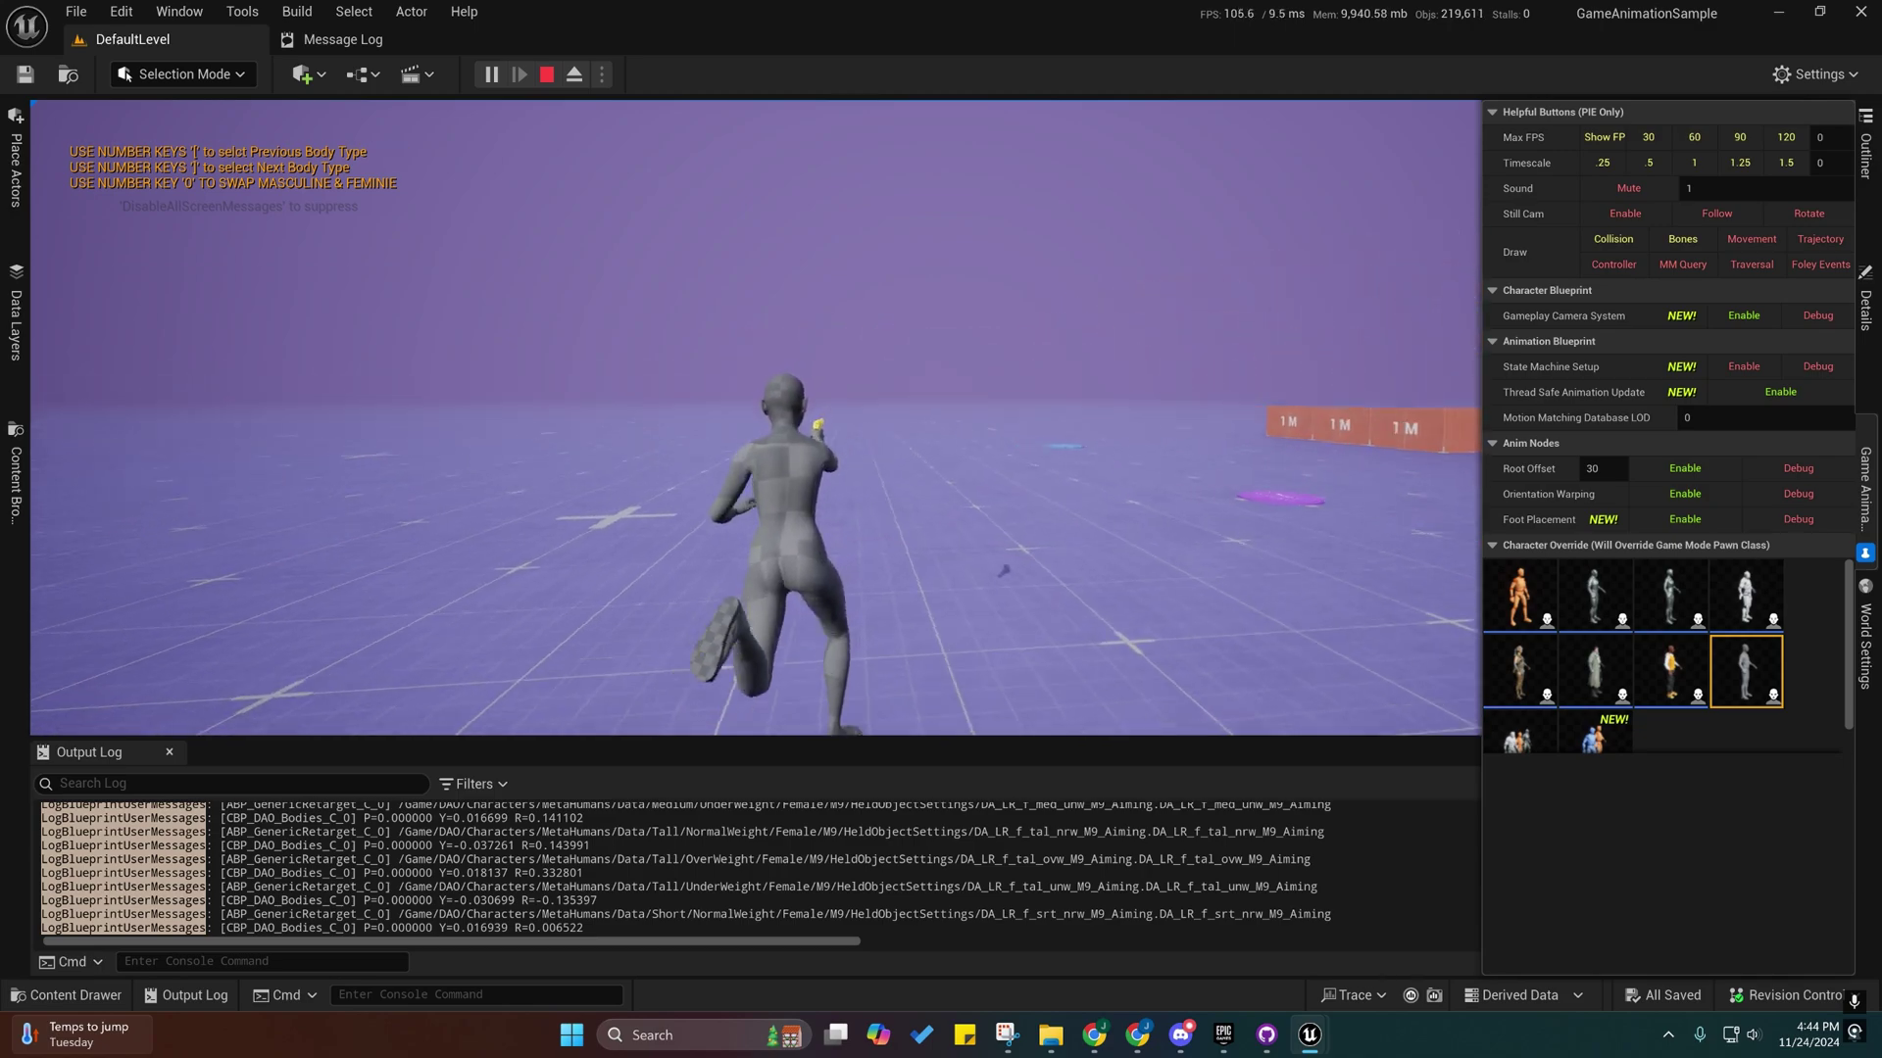
key(w)
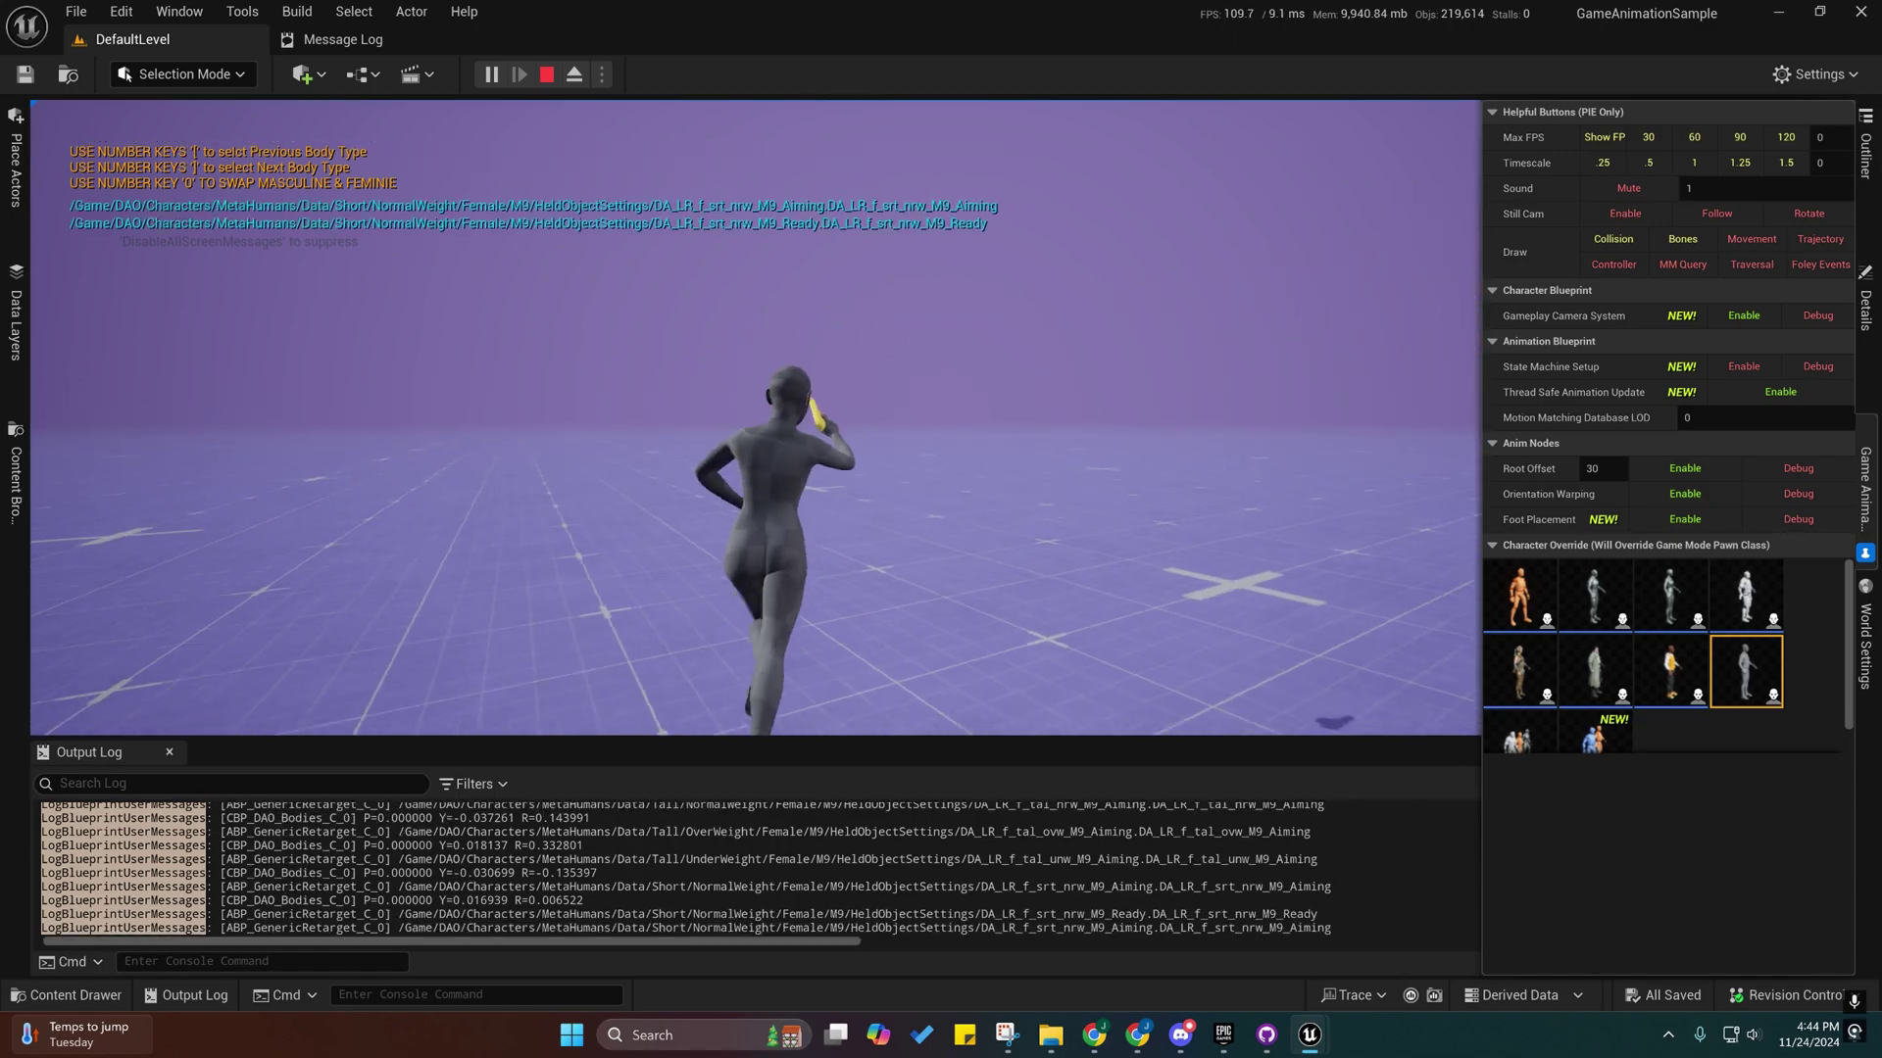
key(w)
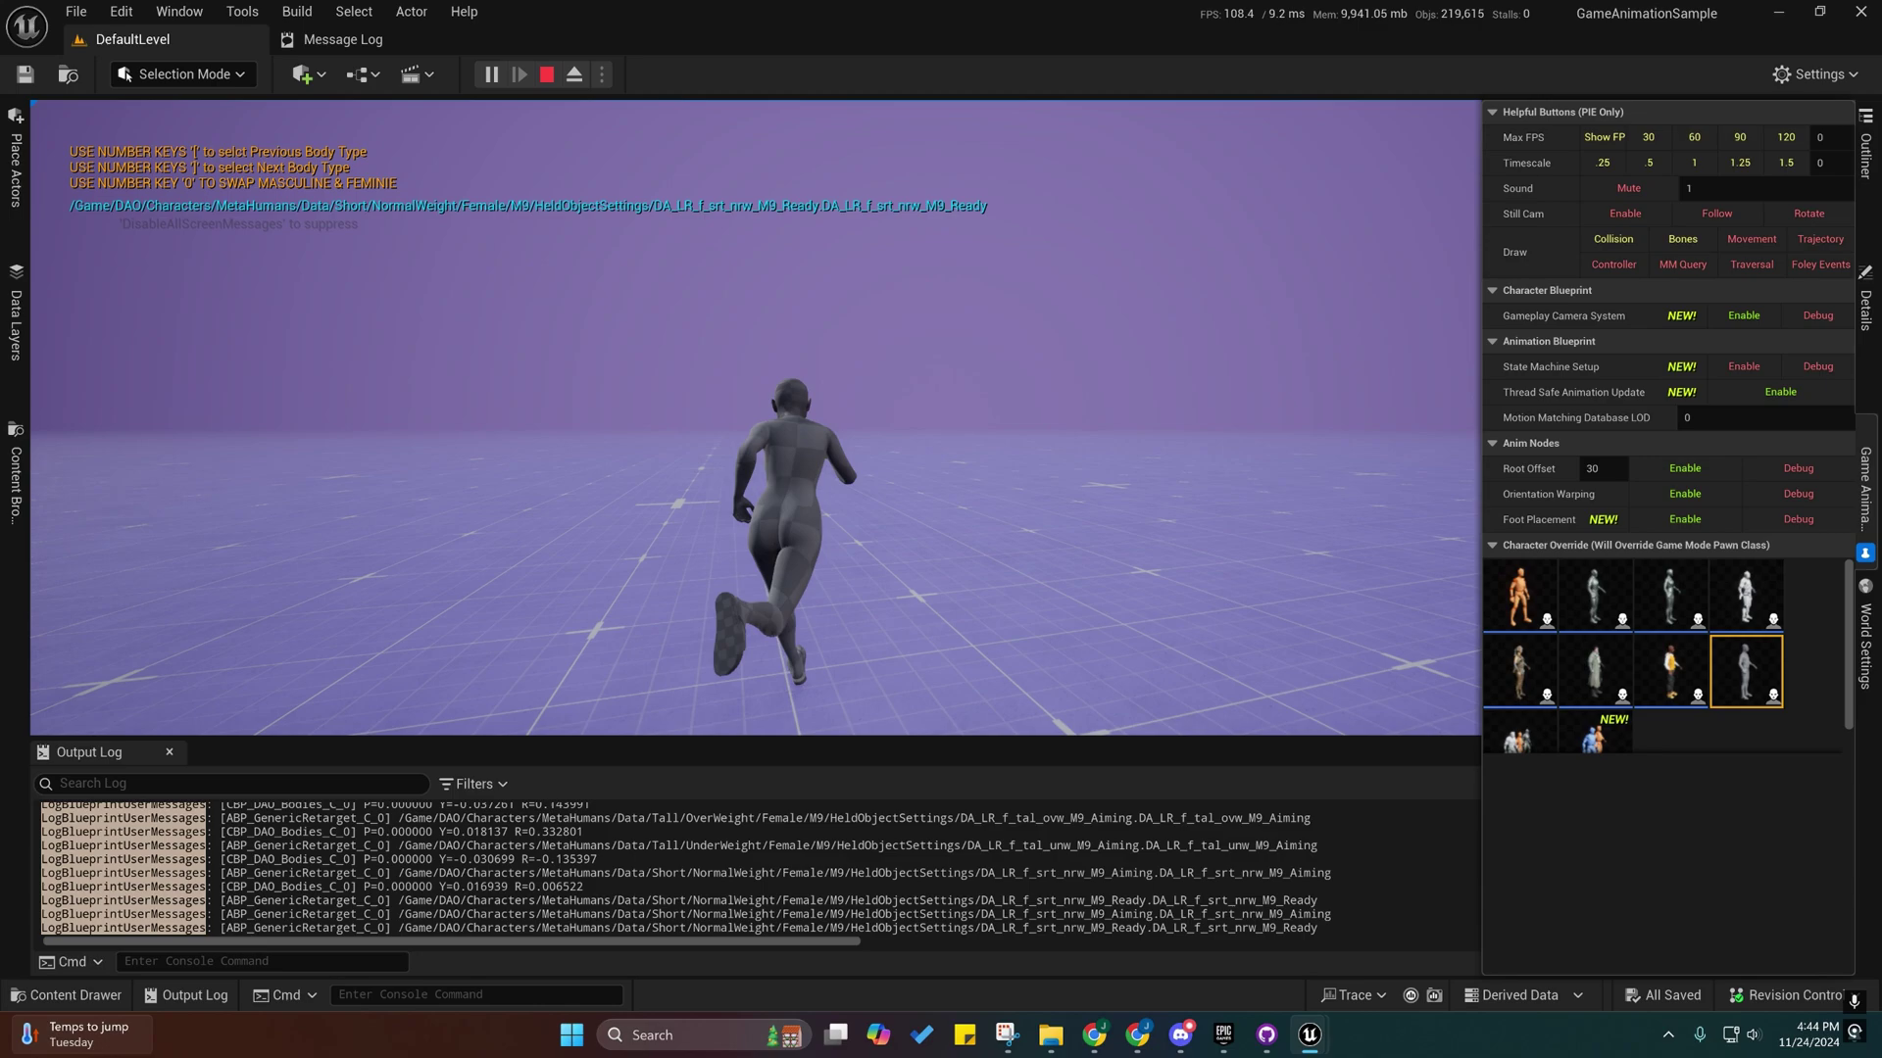
key(w)
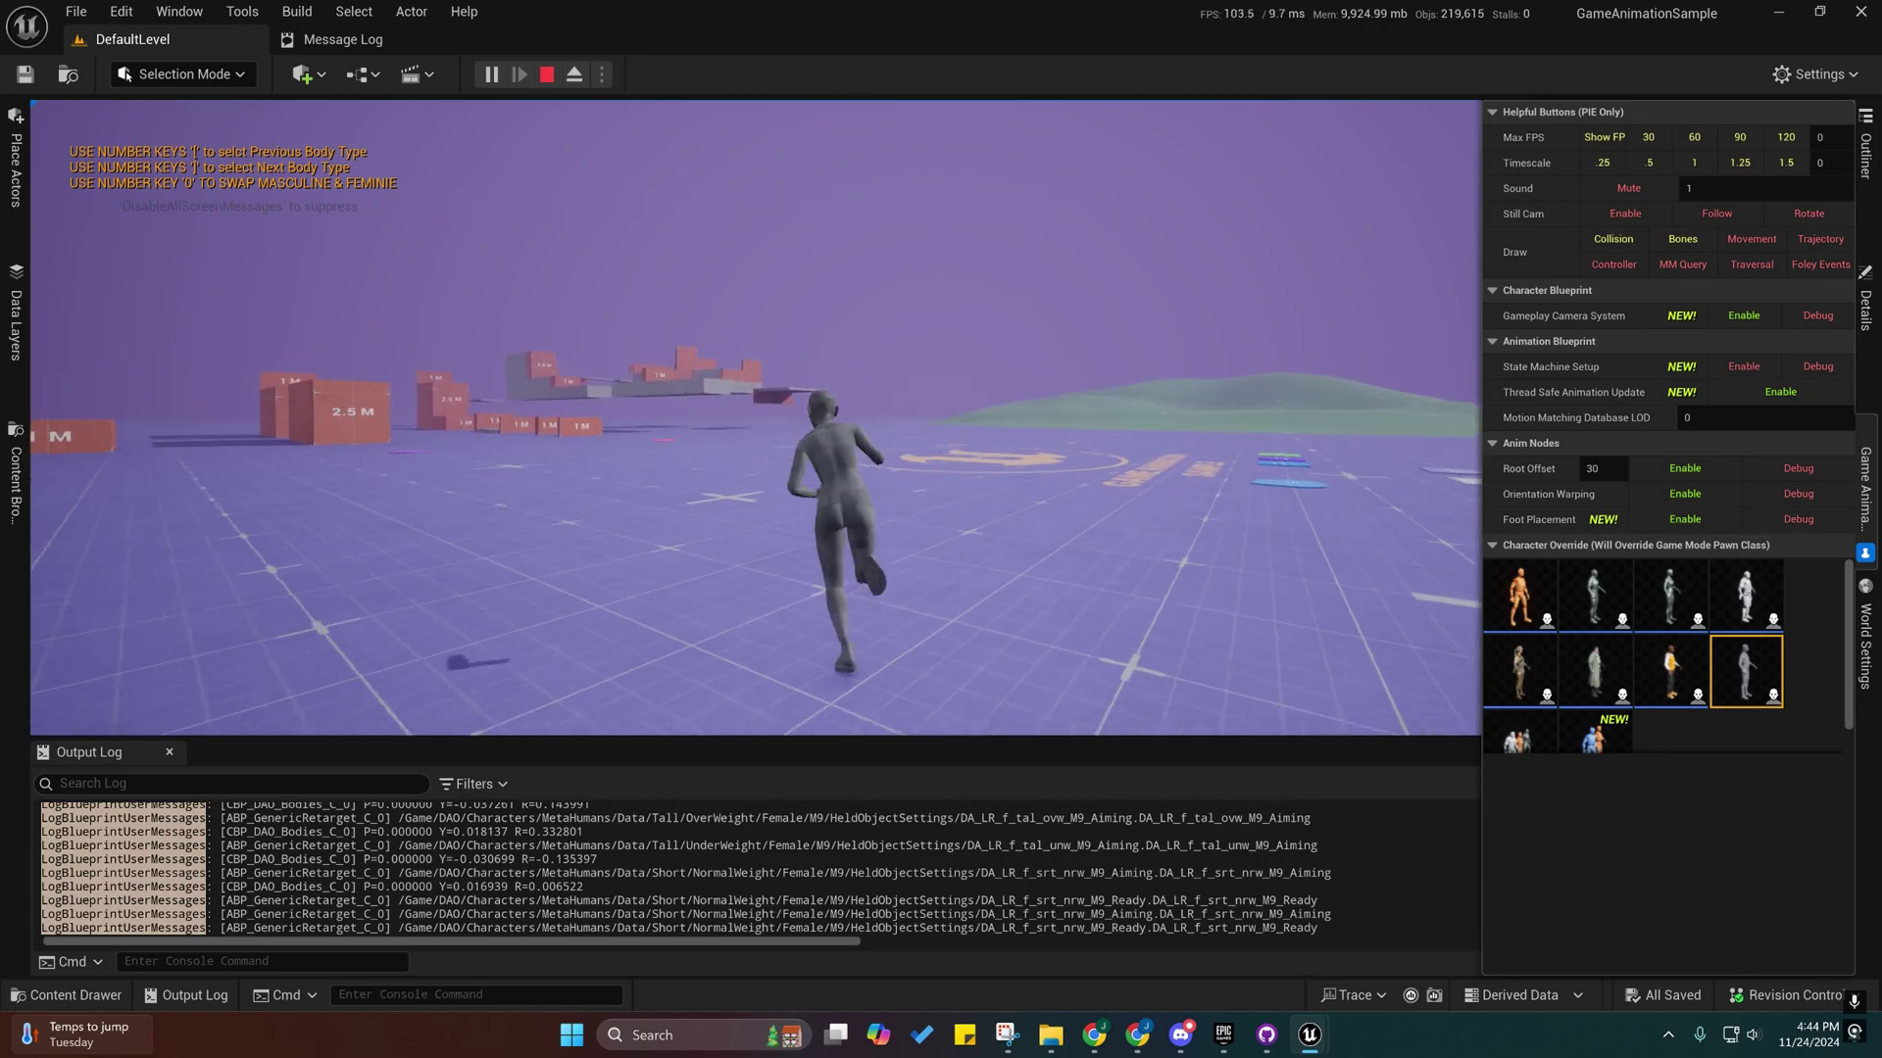
- Switch the held weapon to the M4A1 and run the female character forward, alternating between the ready and aiming poses
key(w)
key(2)
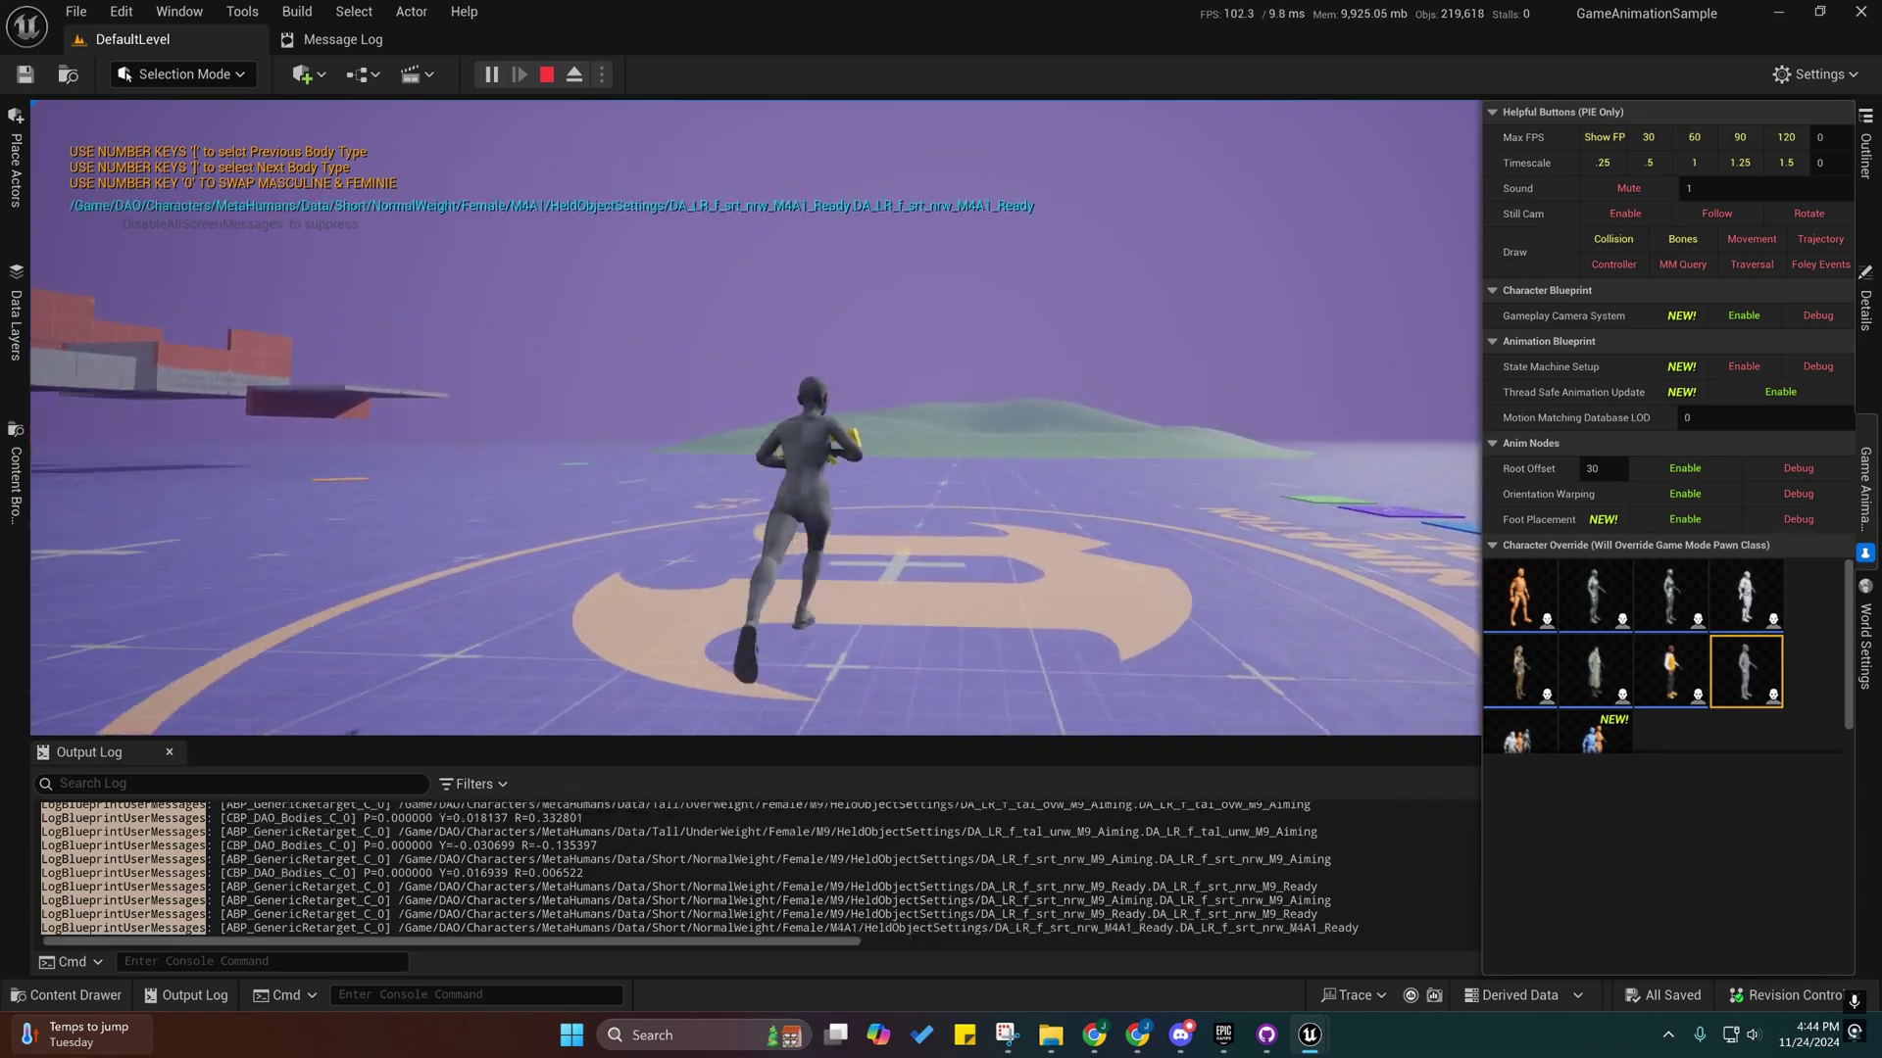
key(w)
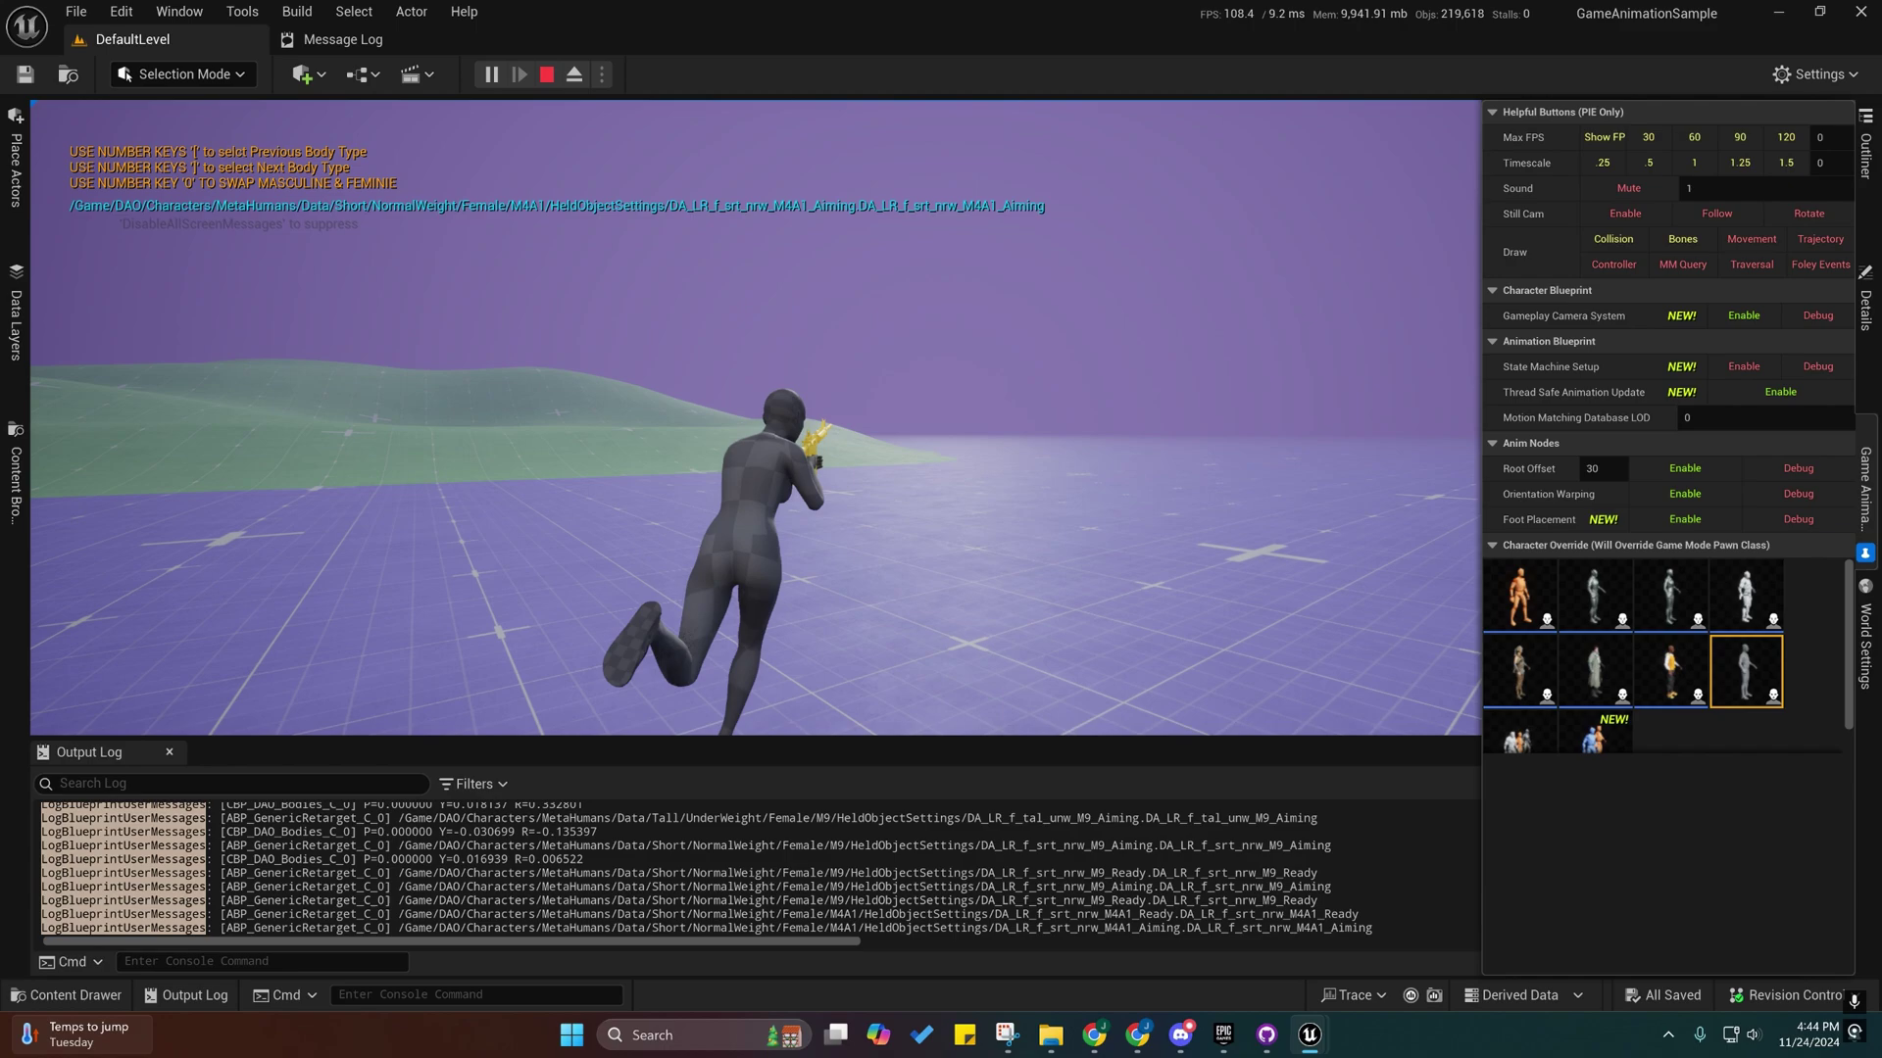
key(w)
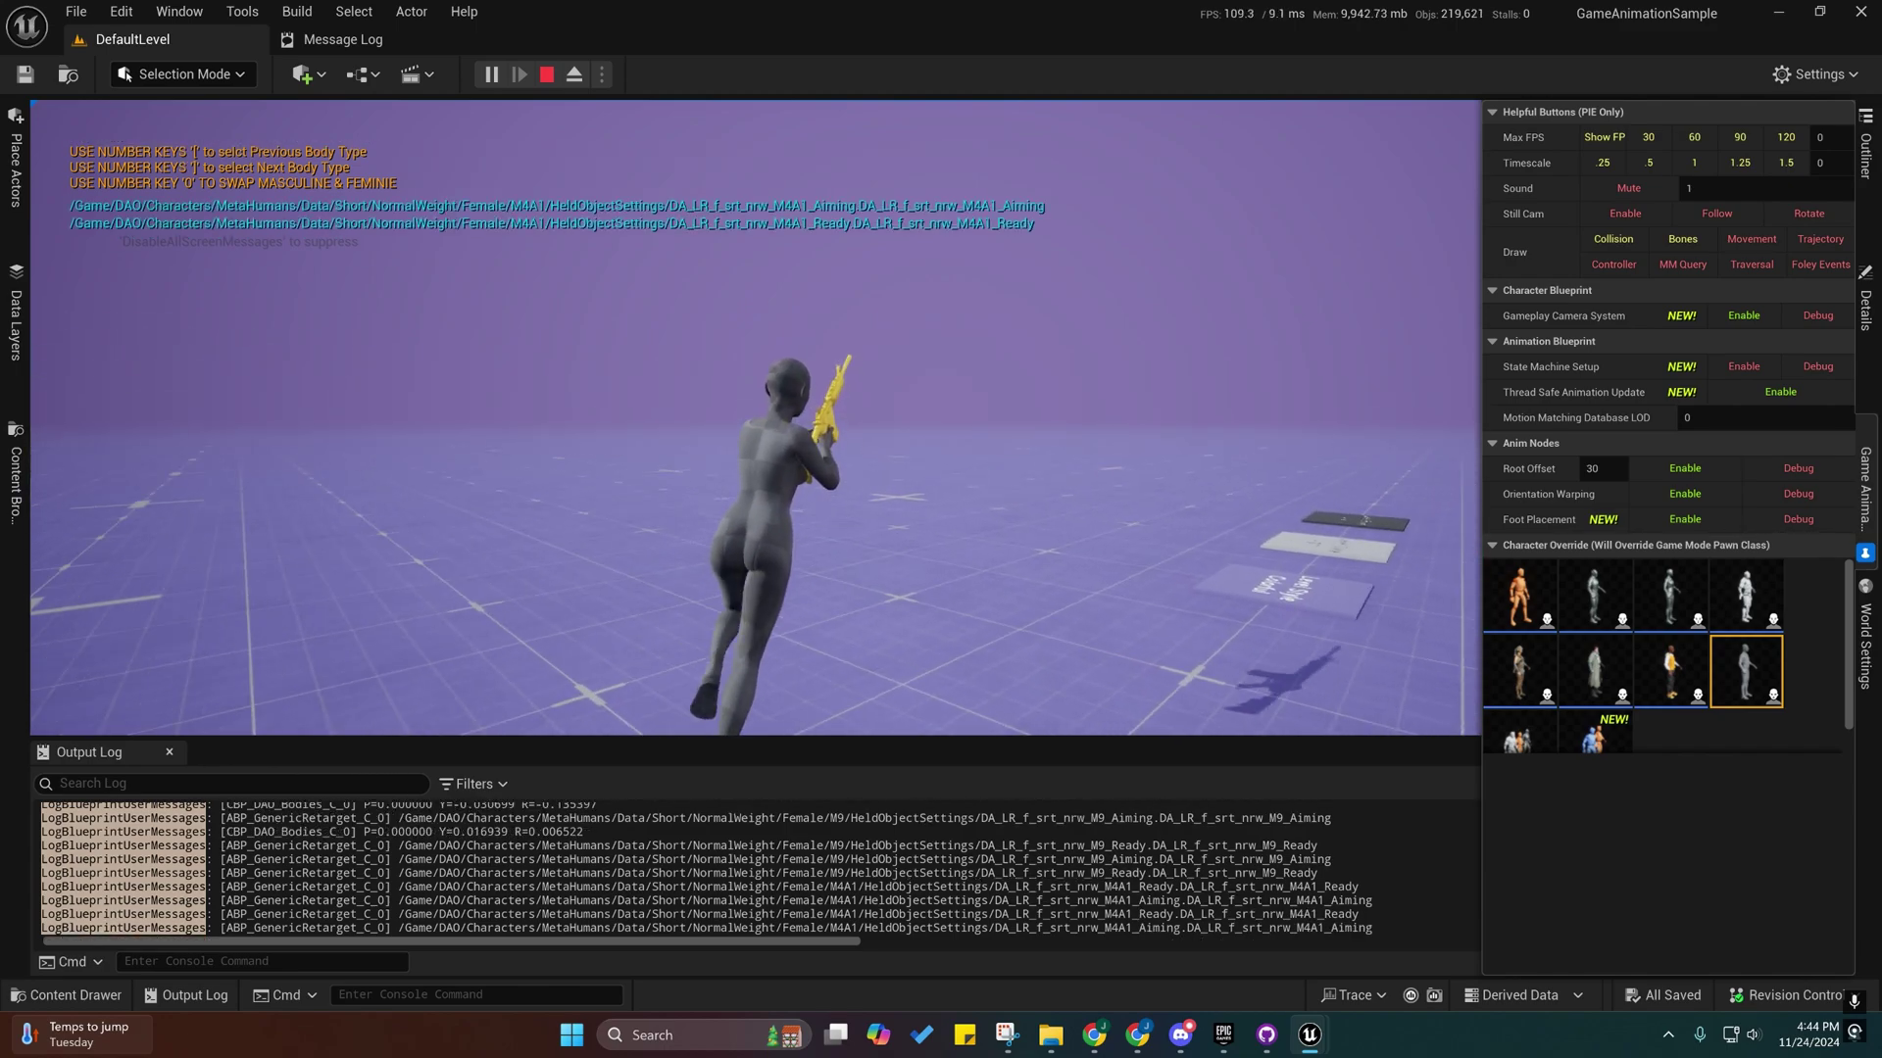
key(w)
key(w)
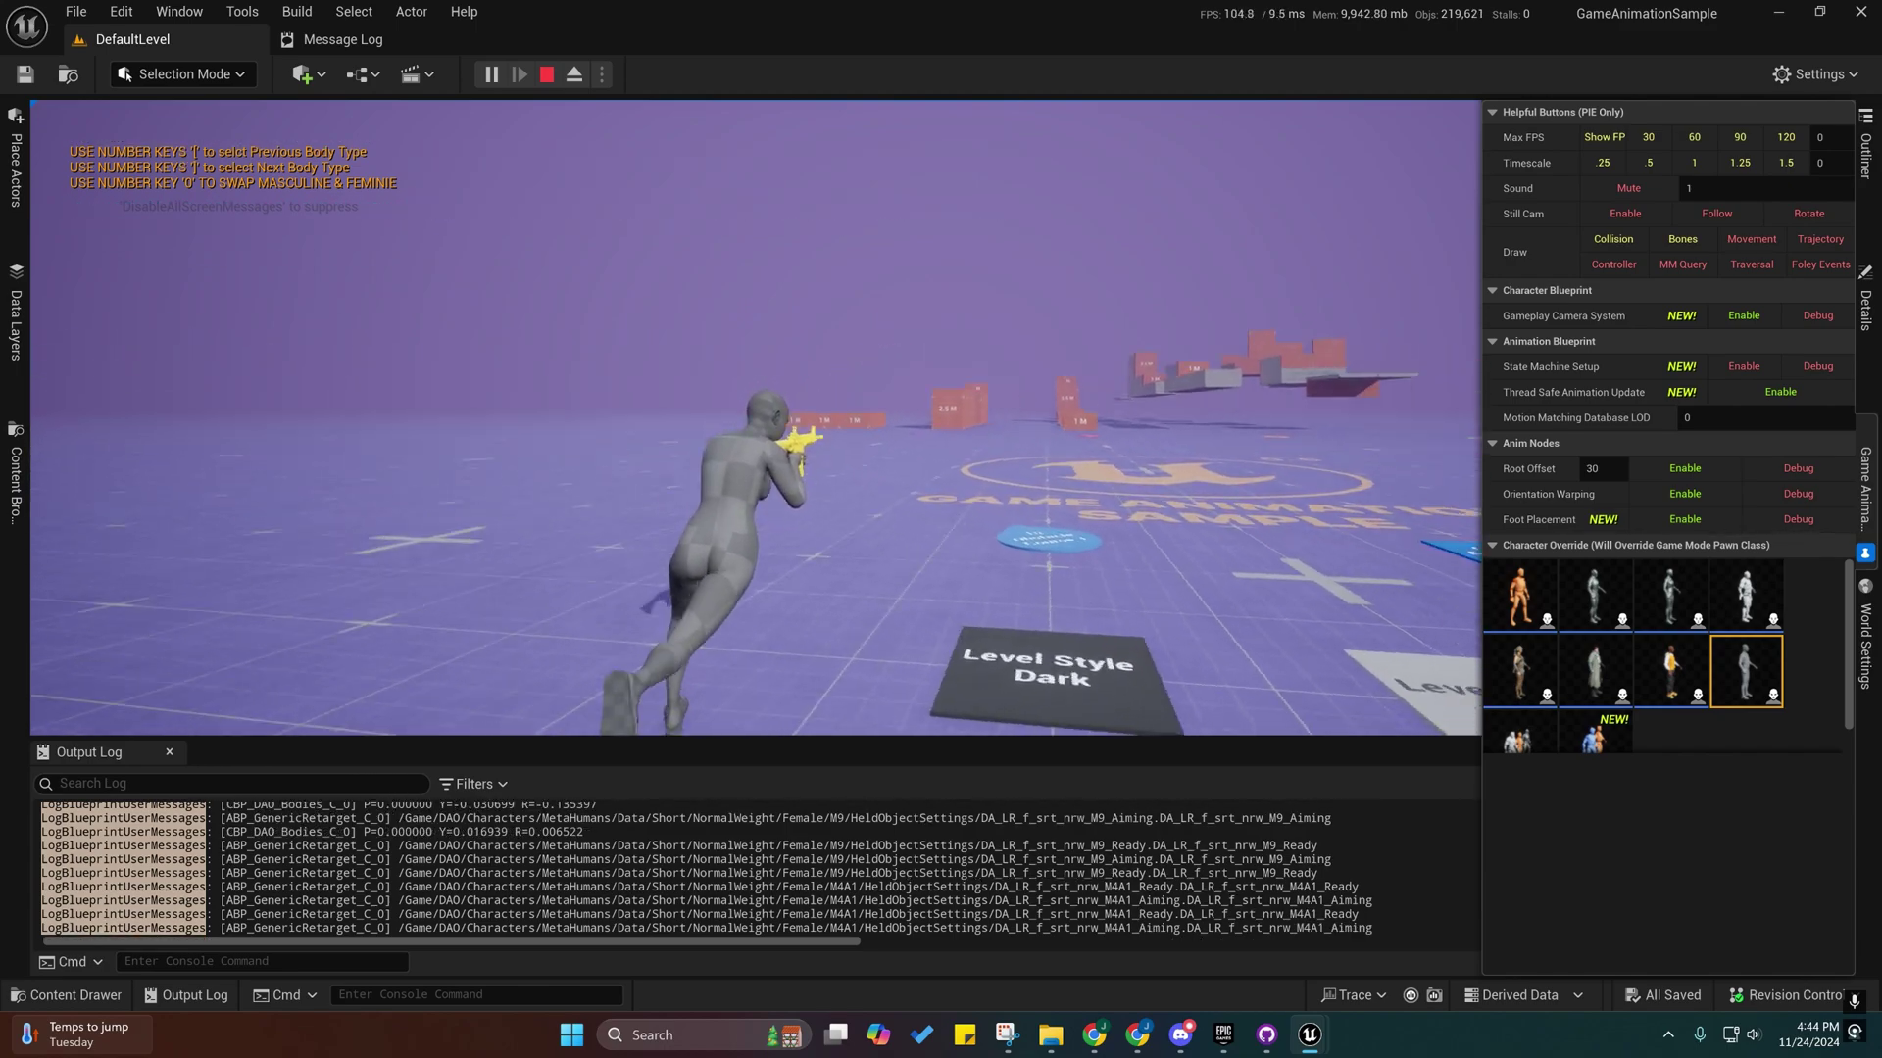
- Run the female character around the level while aiming the M4A1, changing direction to check the aiming pose in motion
key(w)
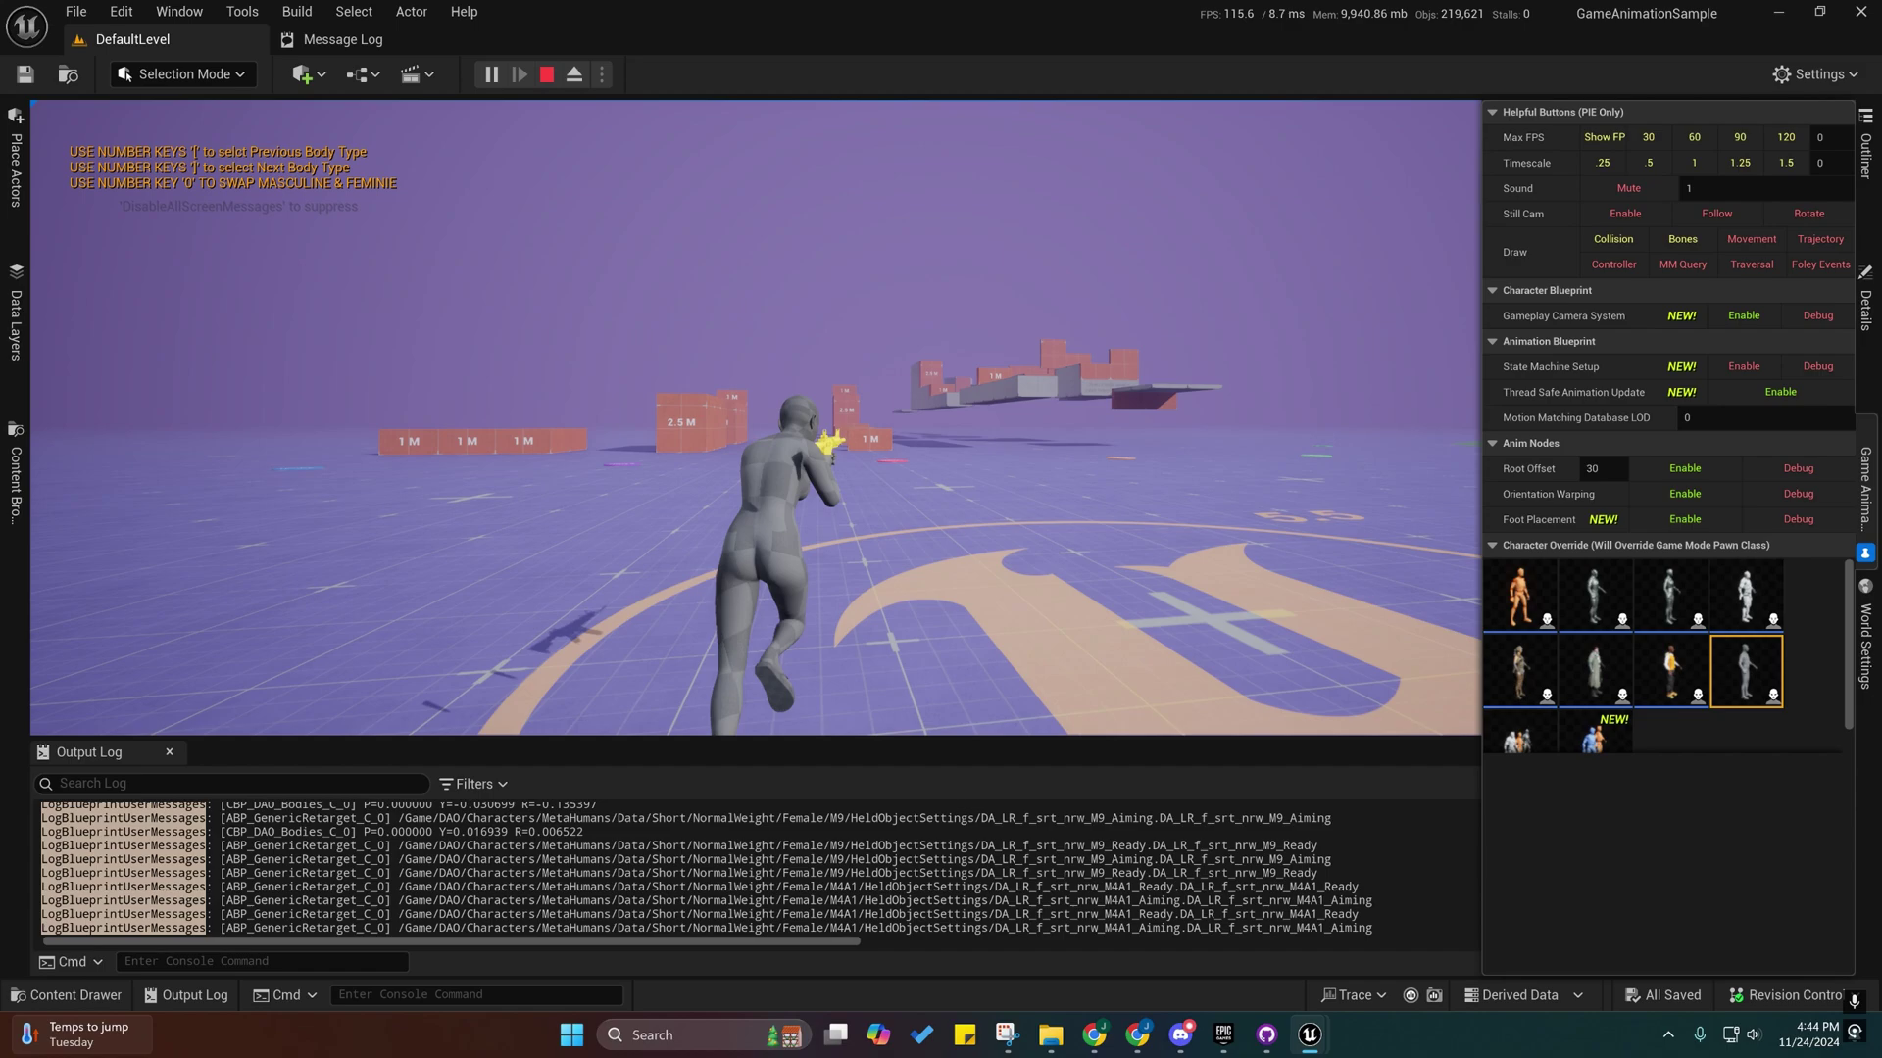
key(w)
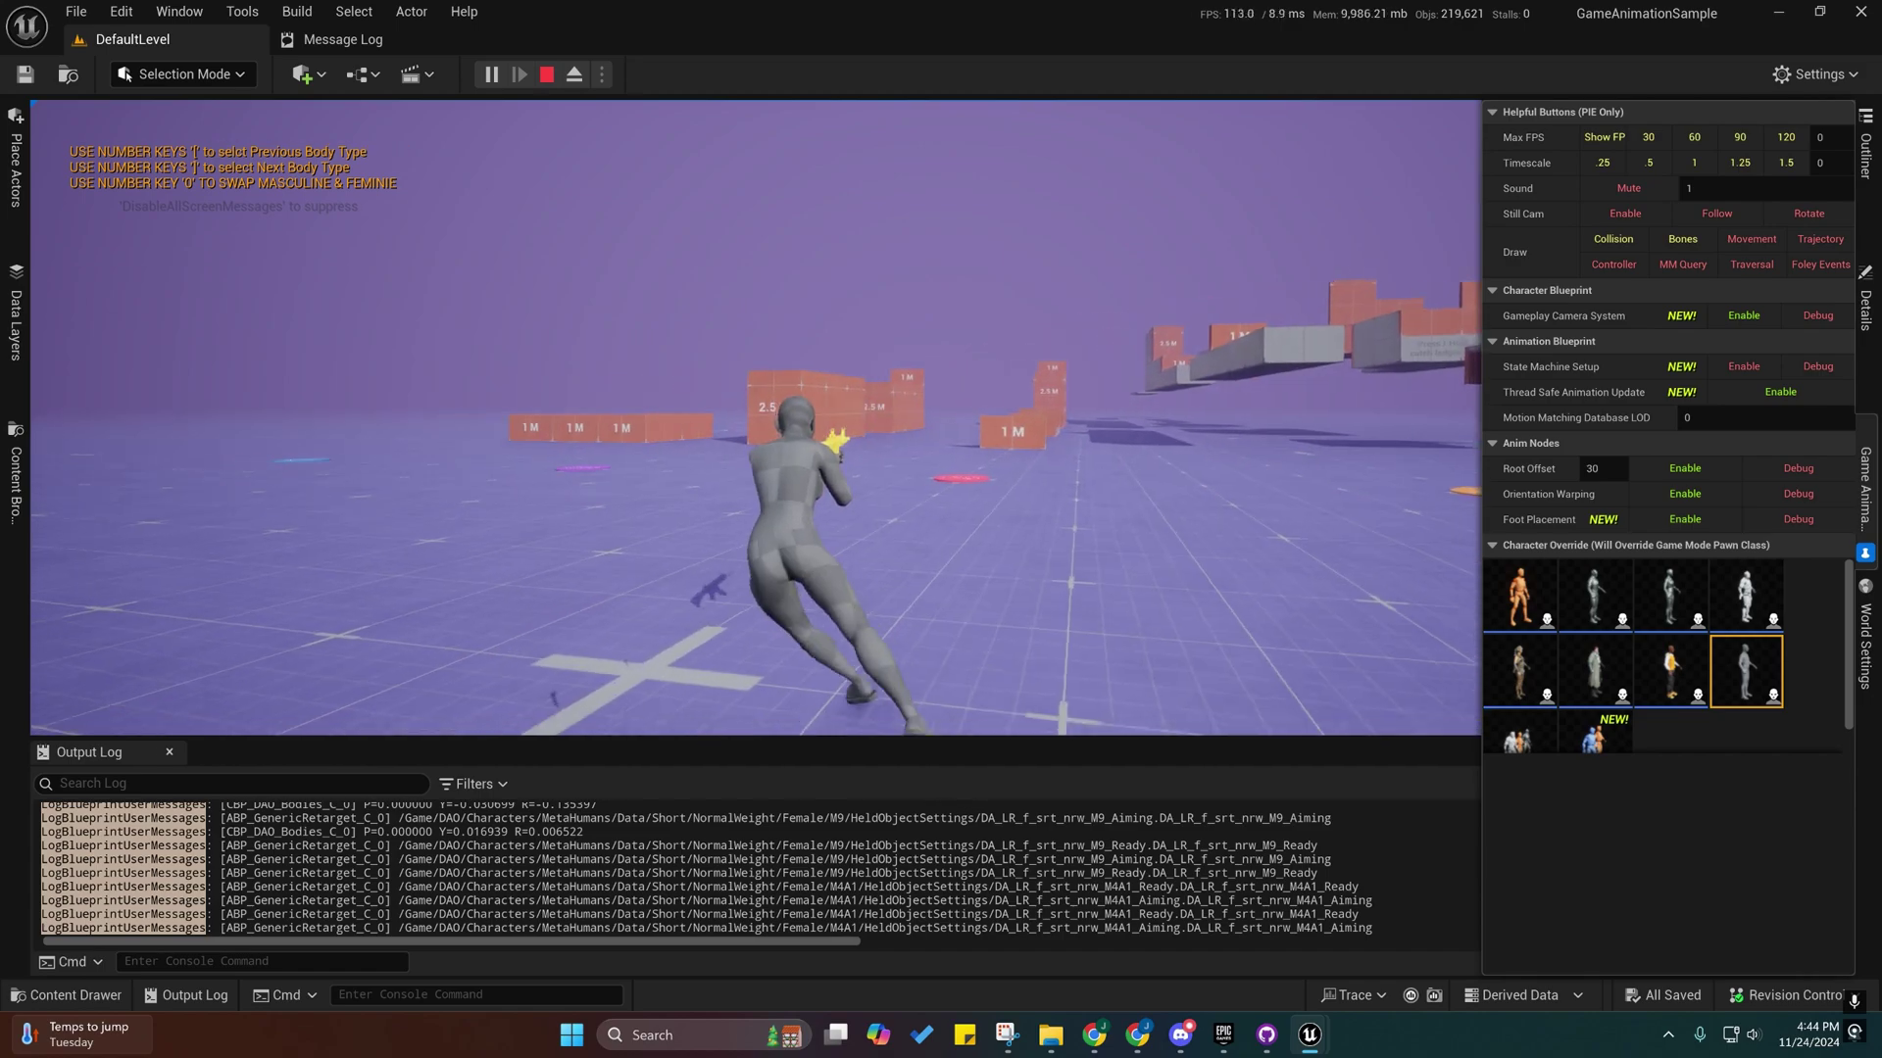
key(w)
key(w)
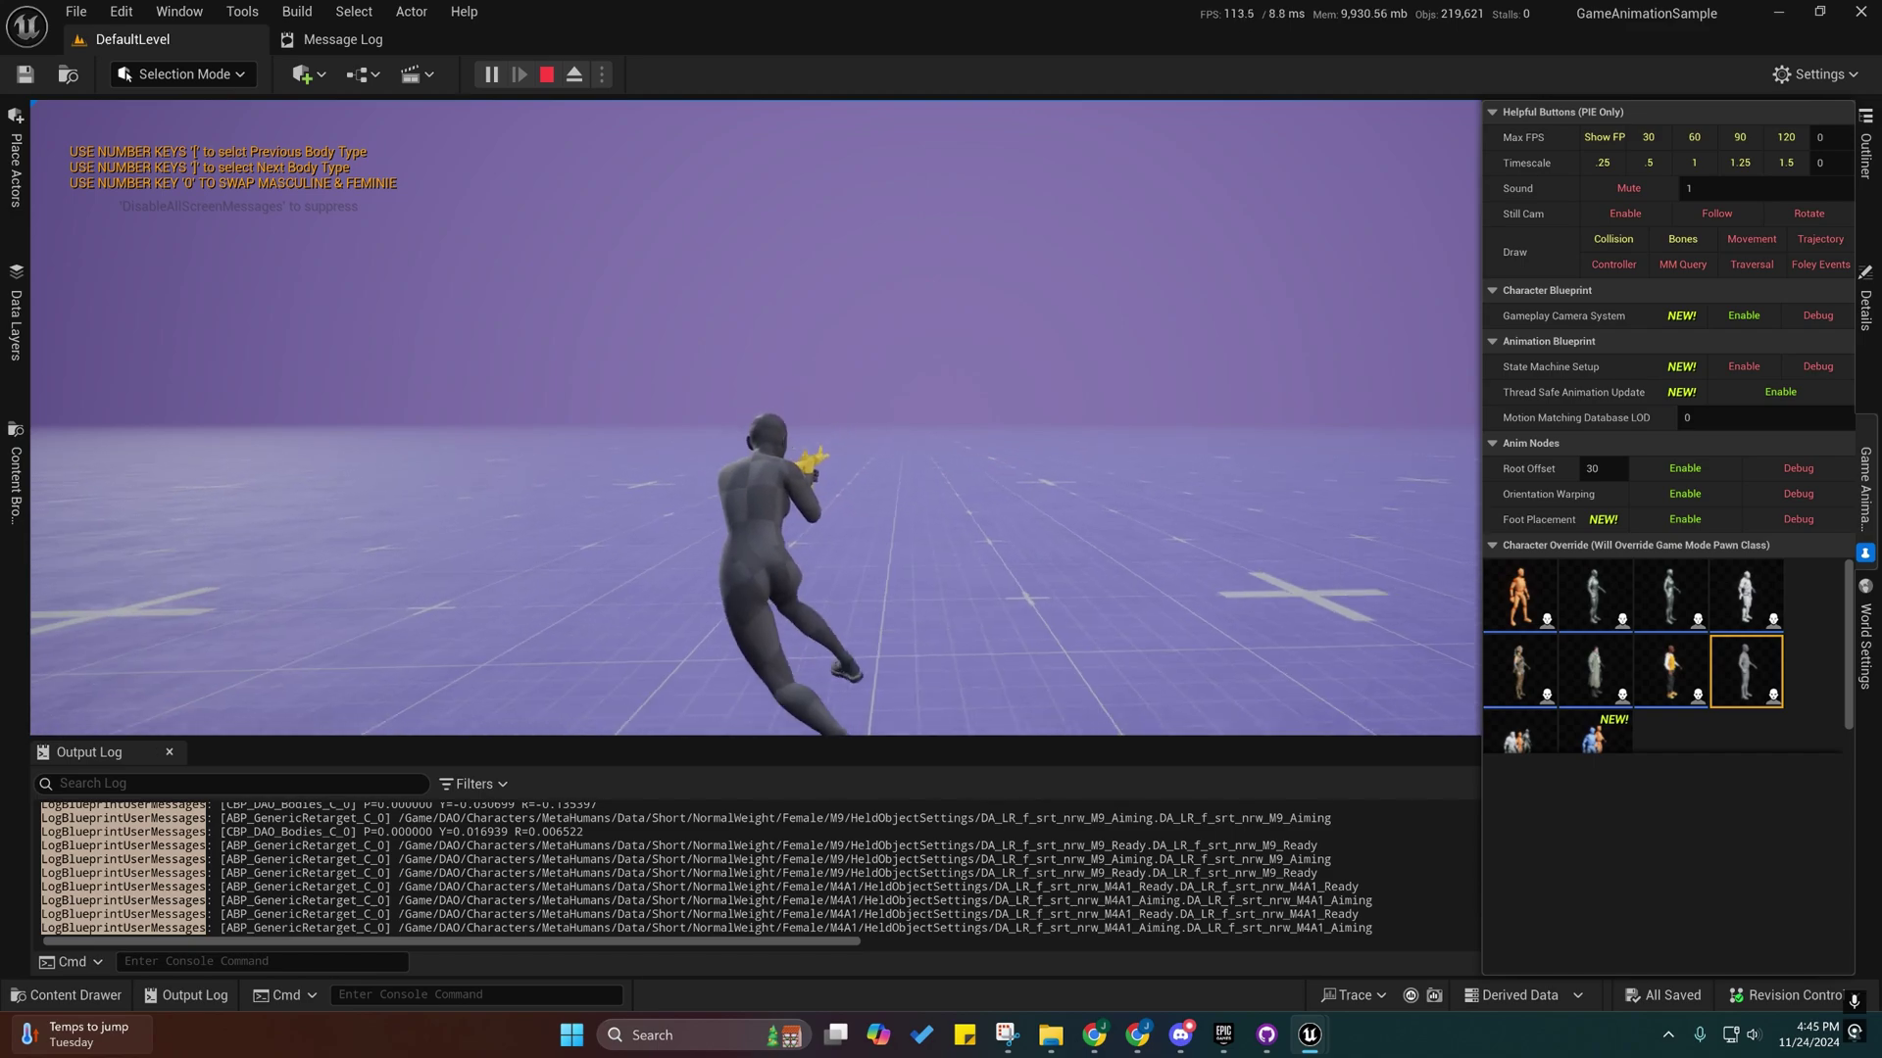
key(w)
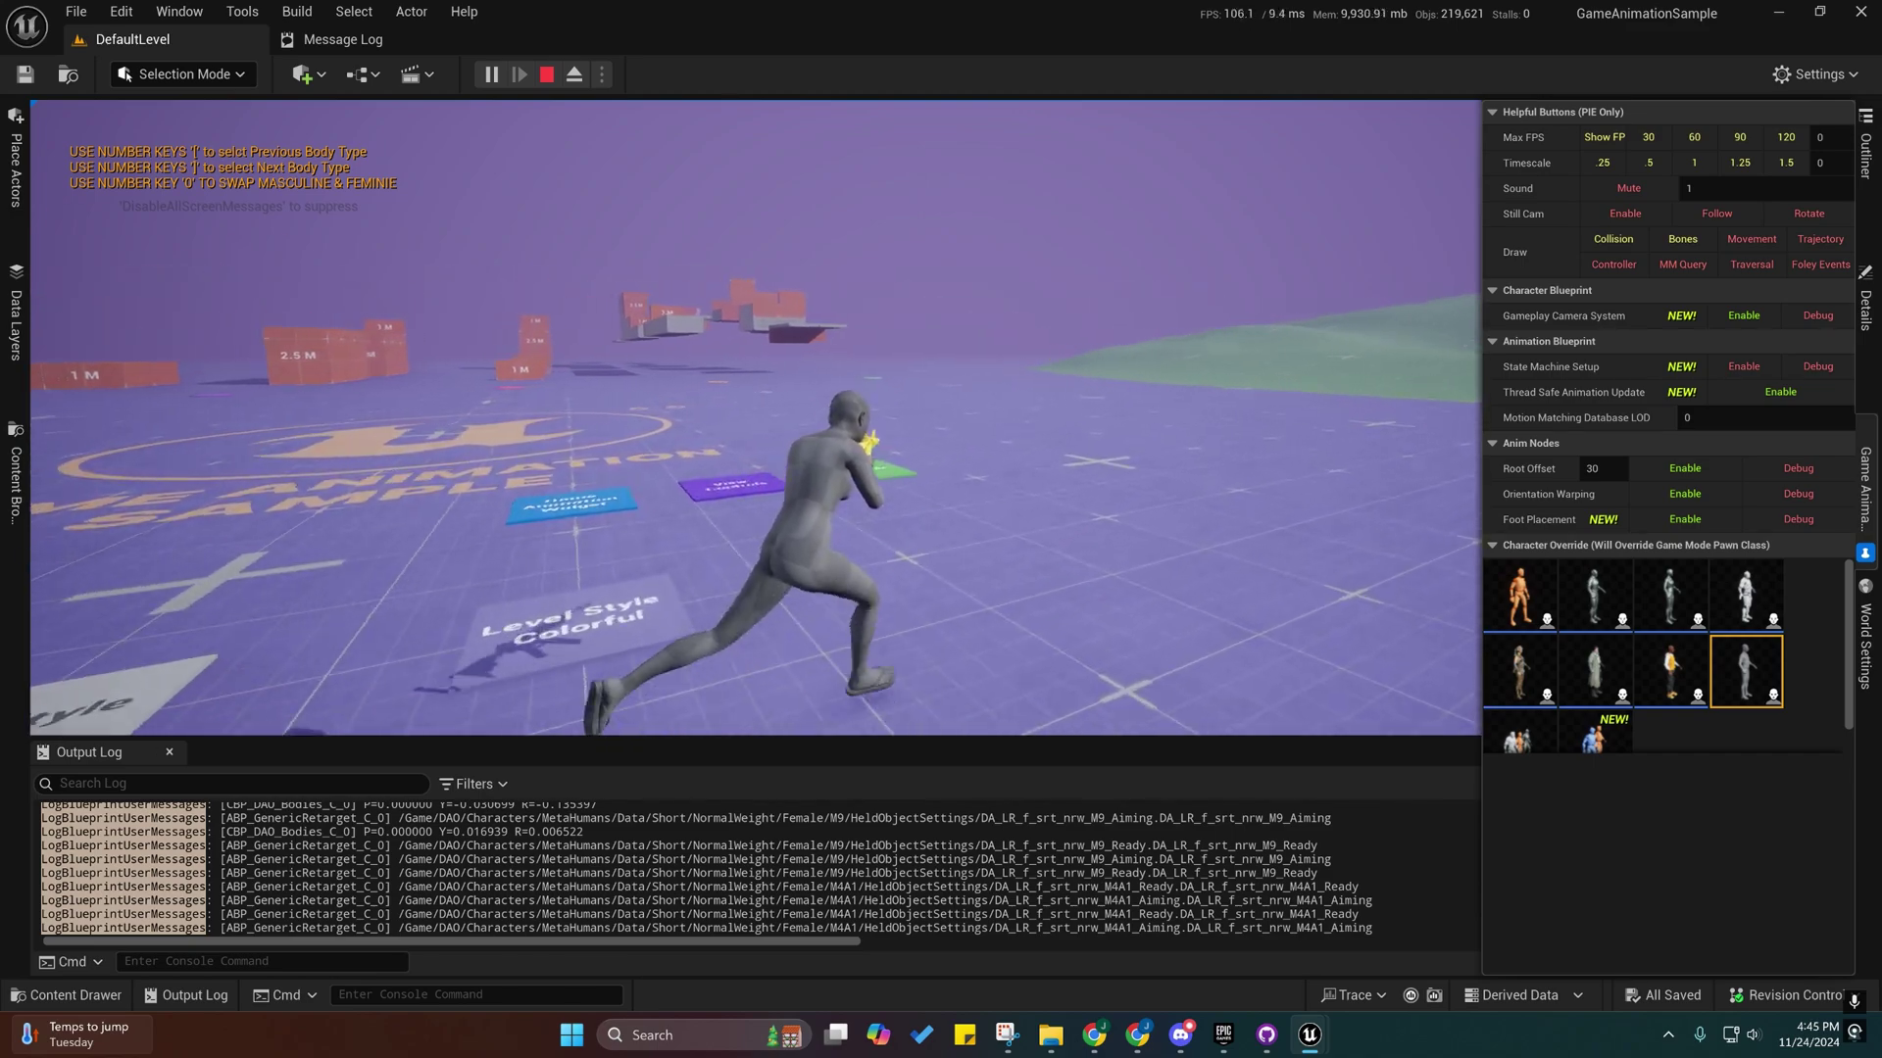
key(w)
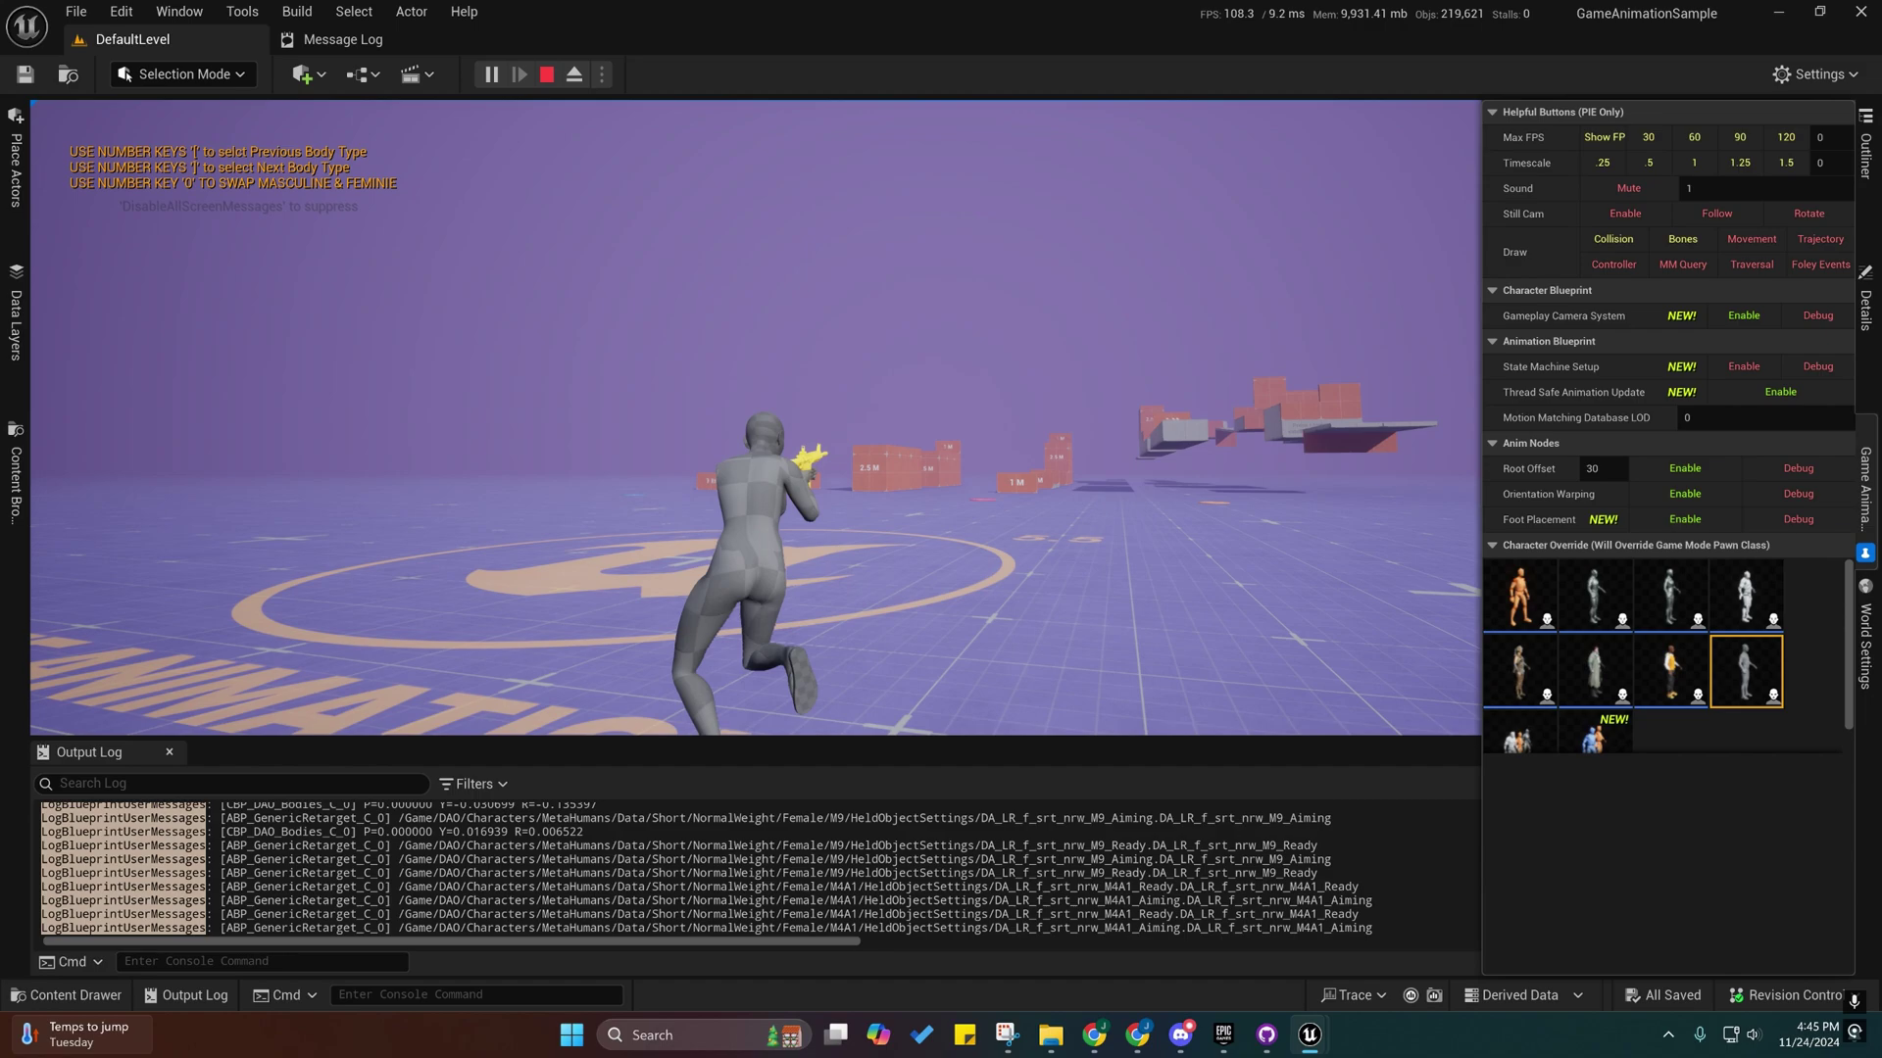
key(w)
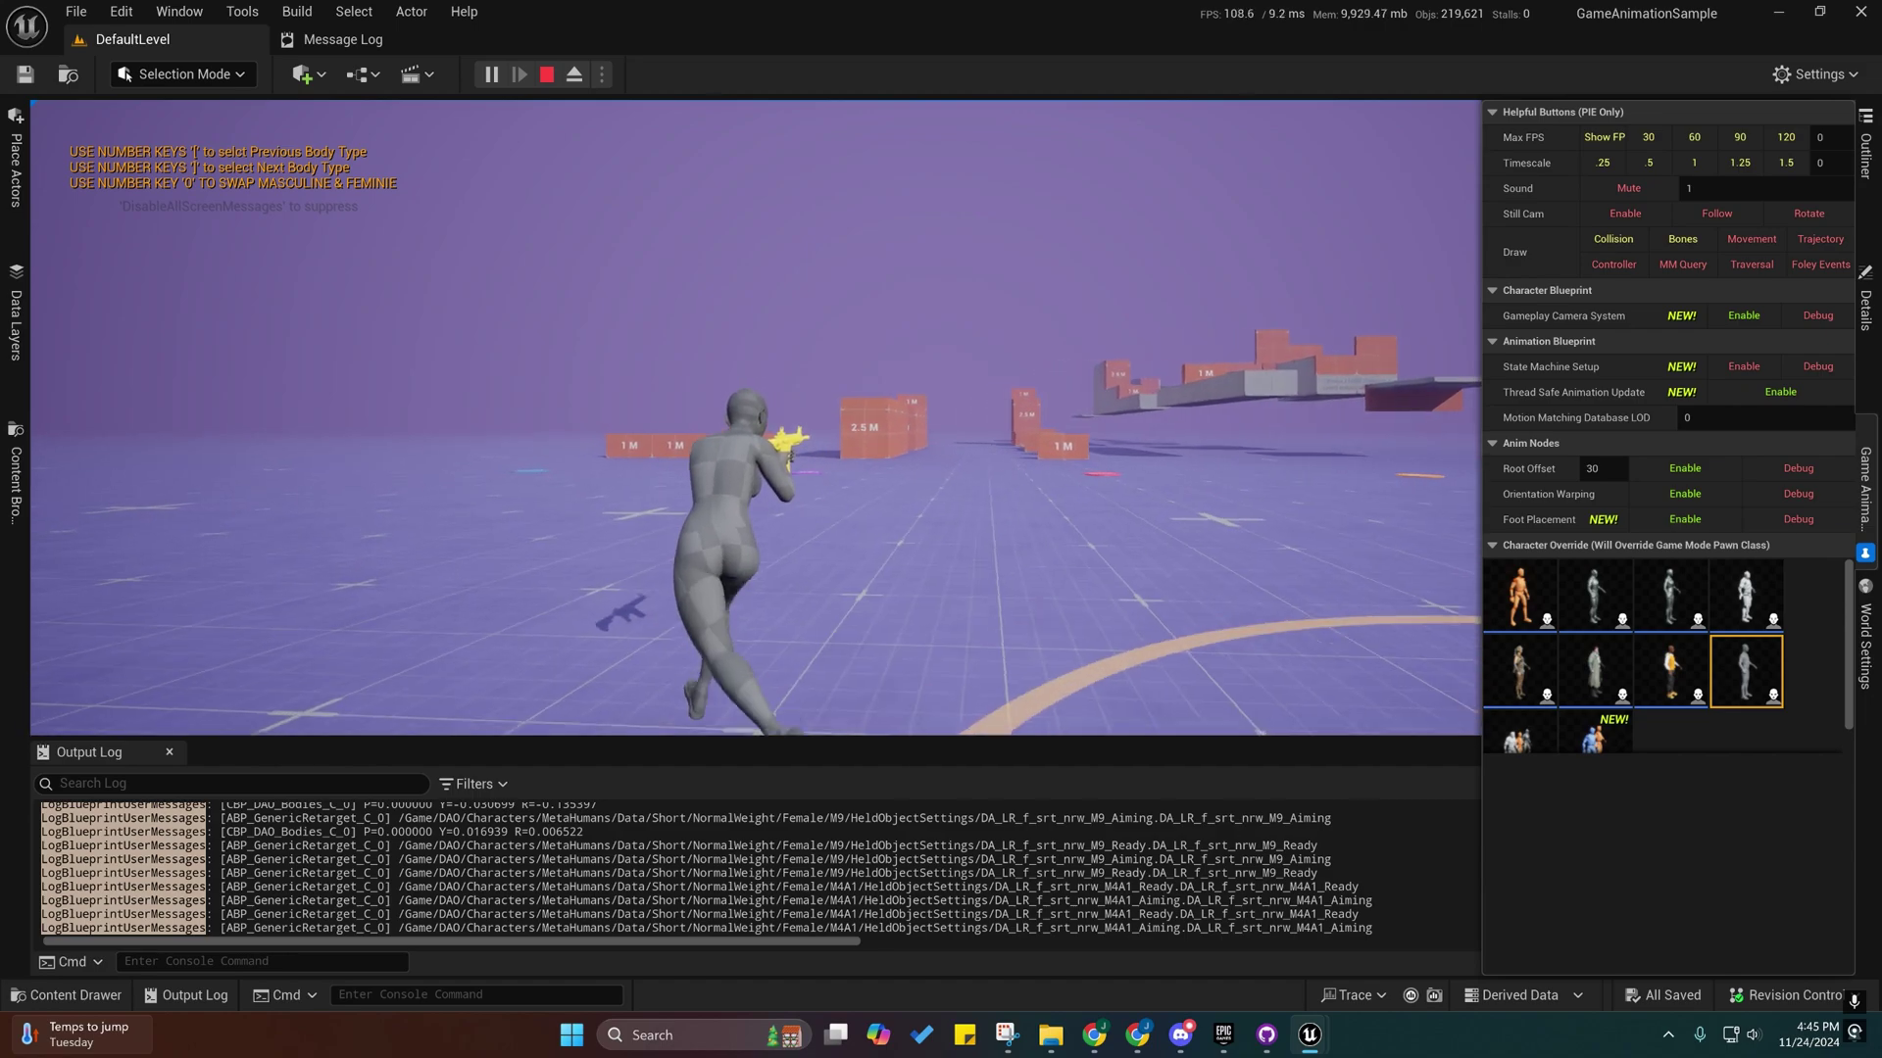
key(w)
- Lower the M4A1 to the ready pose and run the female character across the level in several directions
key(w)
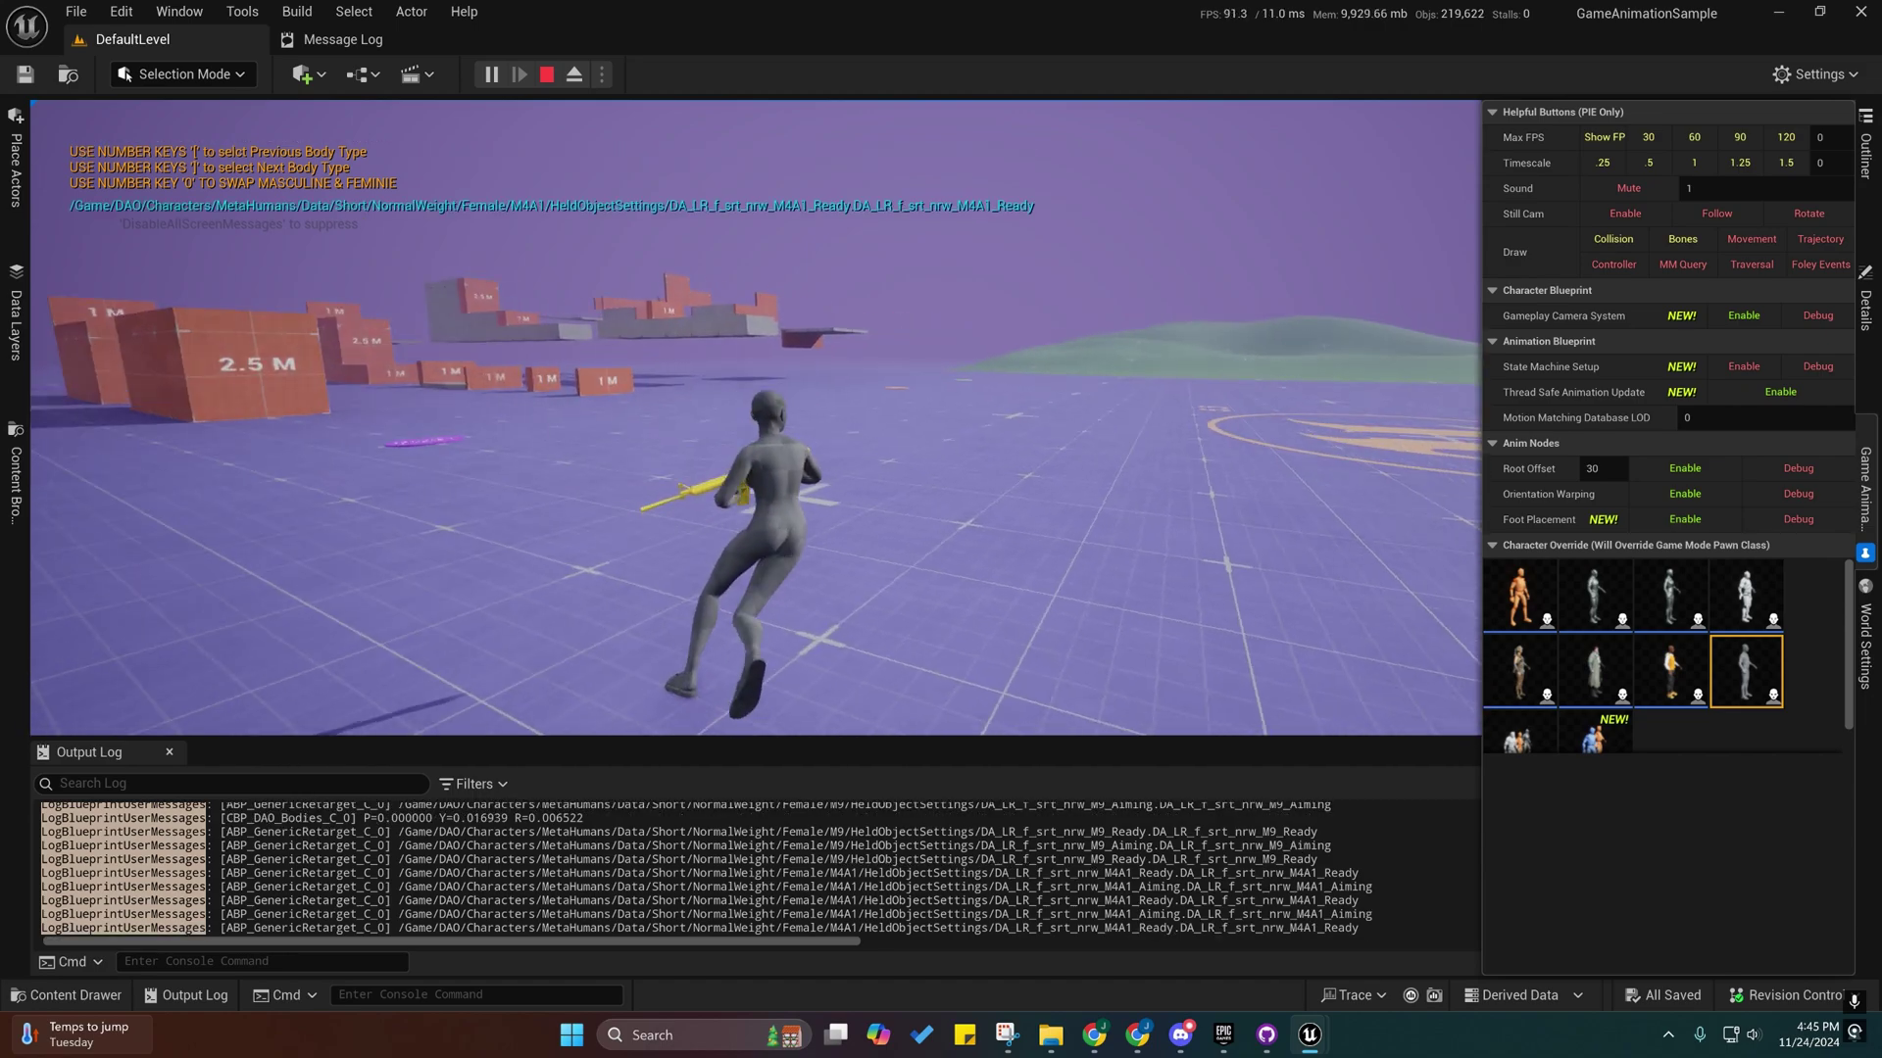
key(w)
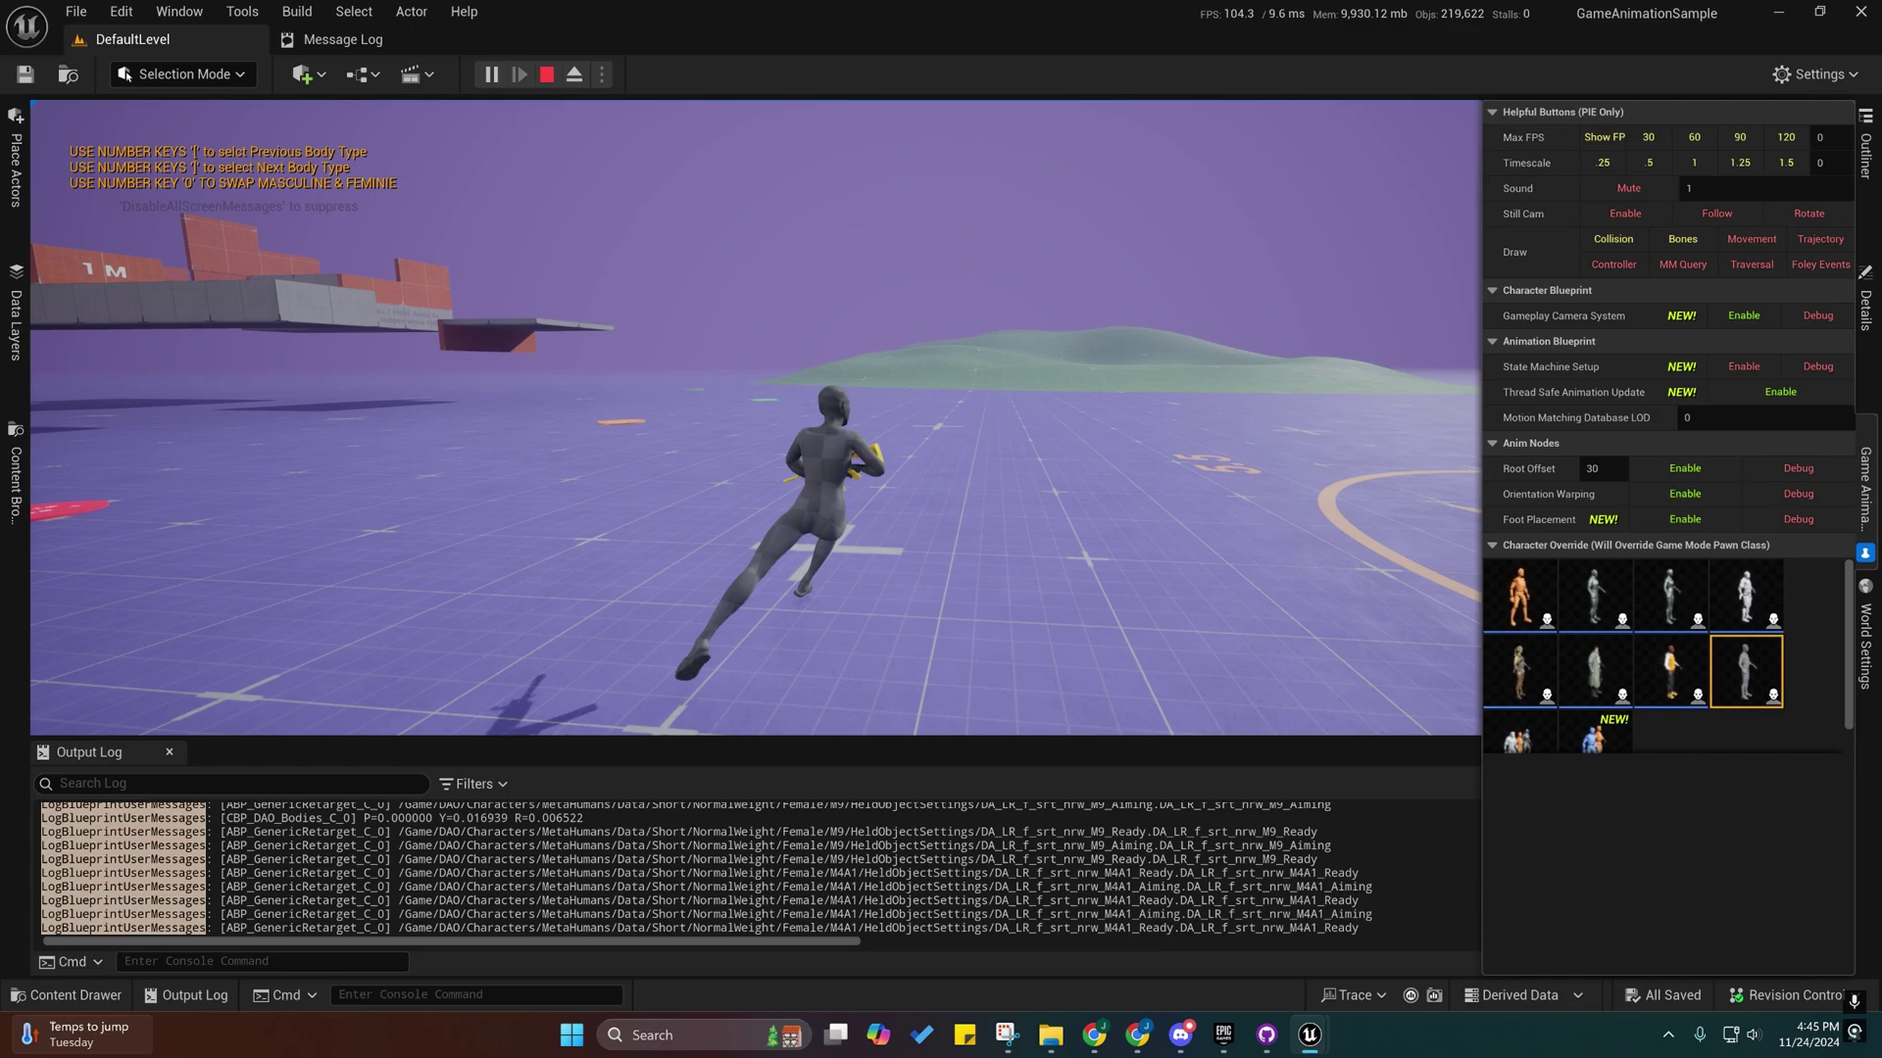
key(w)
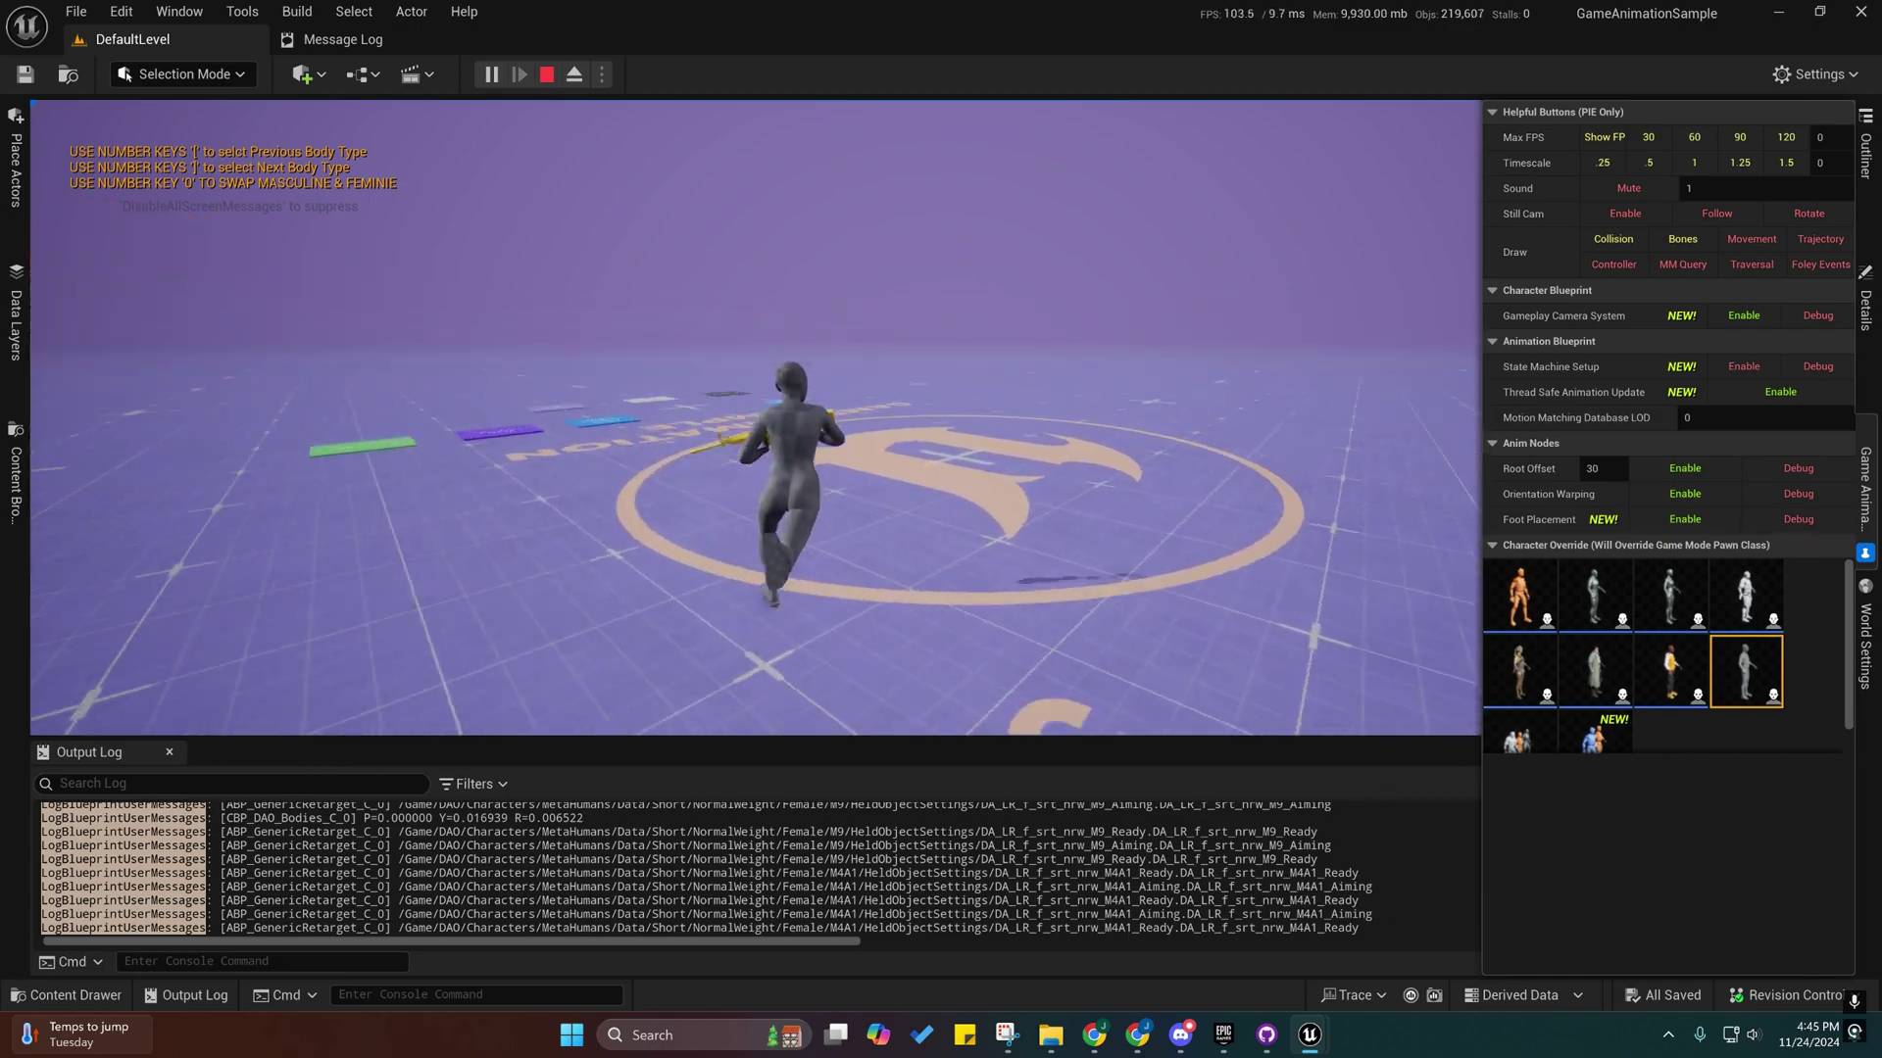
key(w)
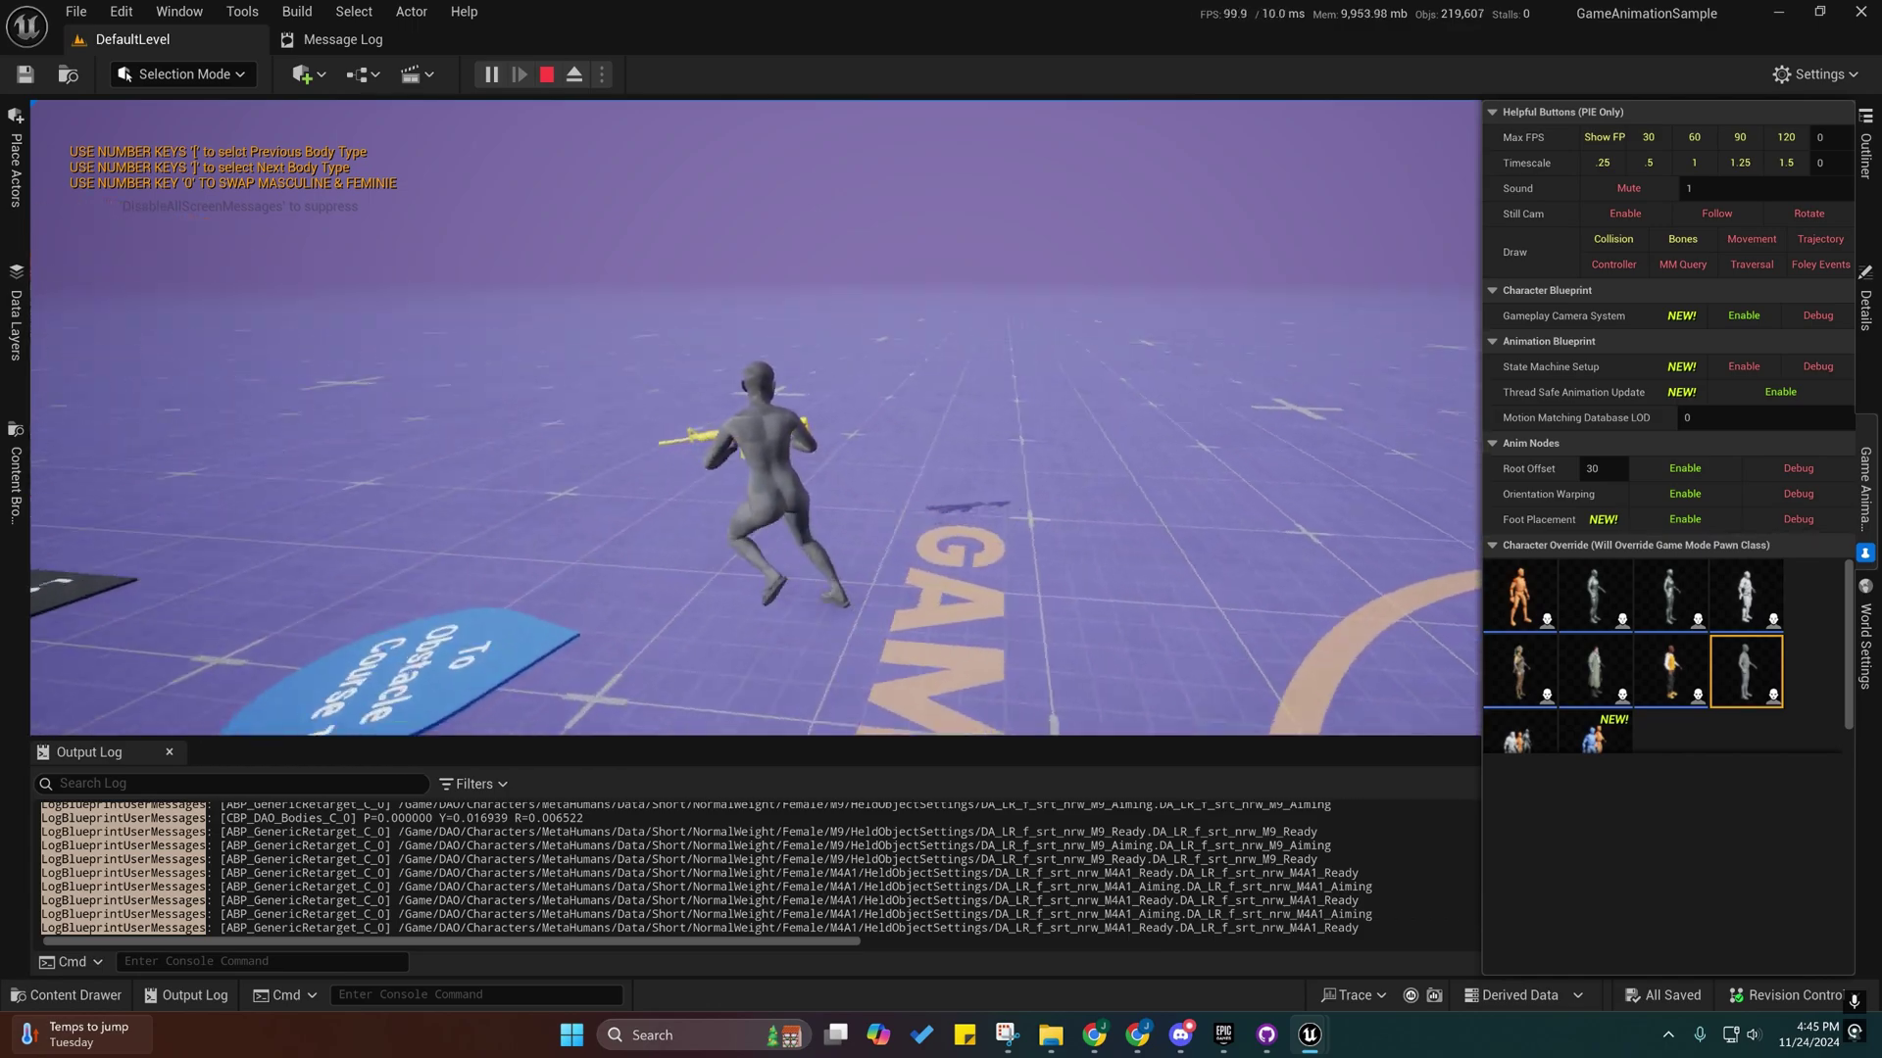
key(w)
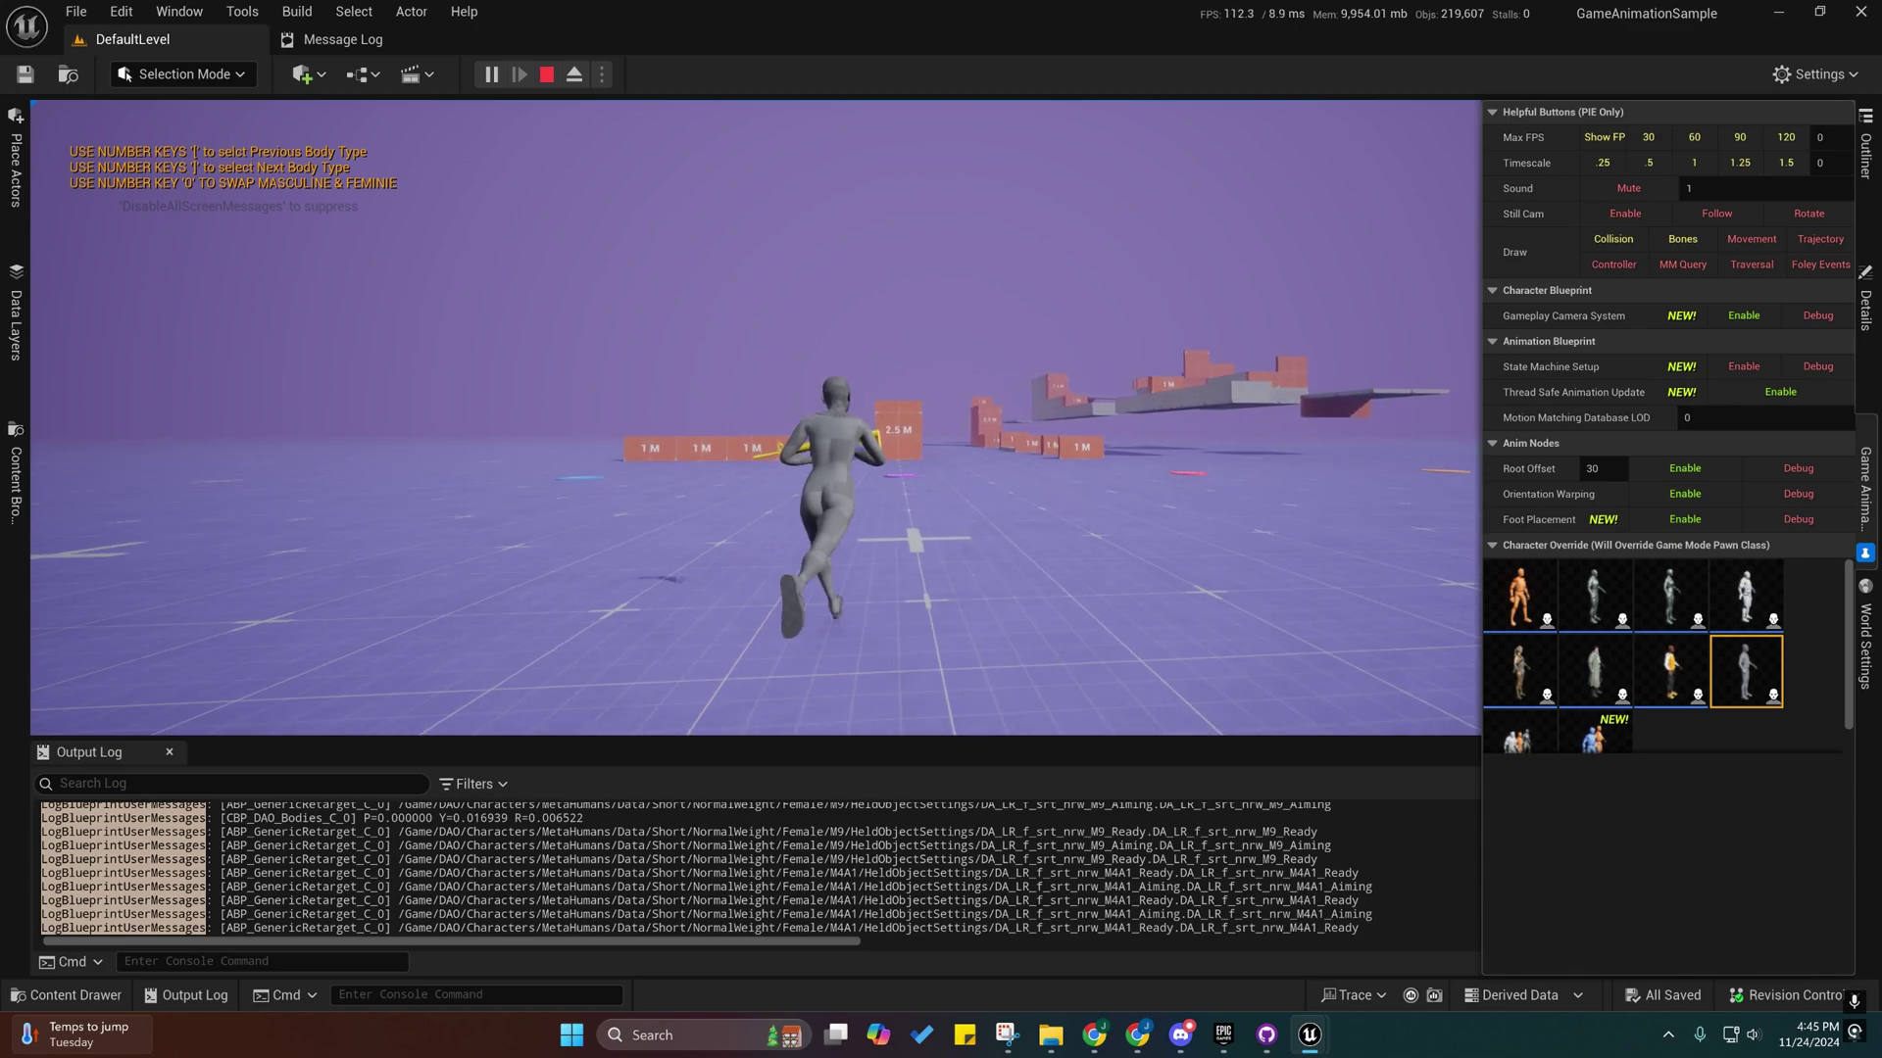
key(w)
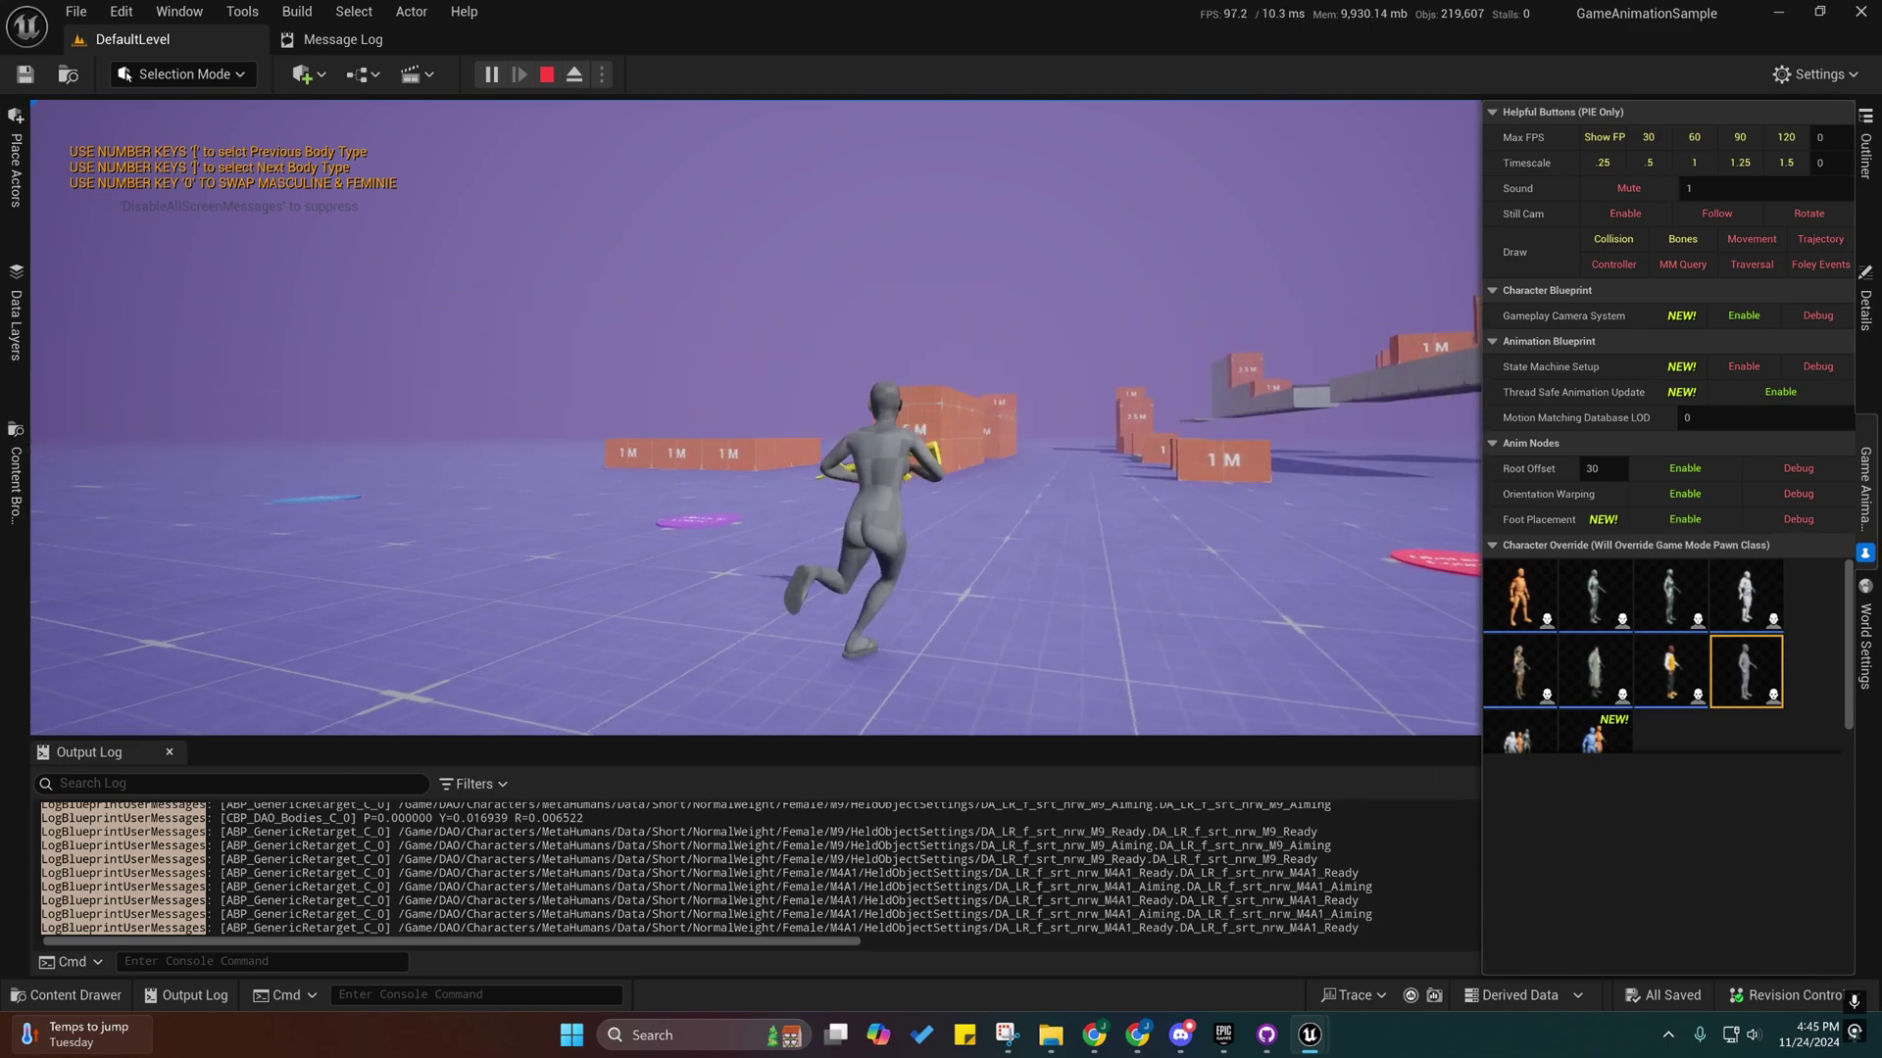
key(w)
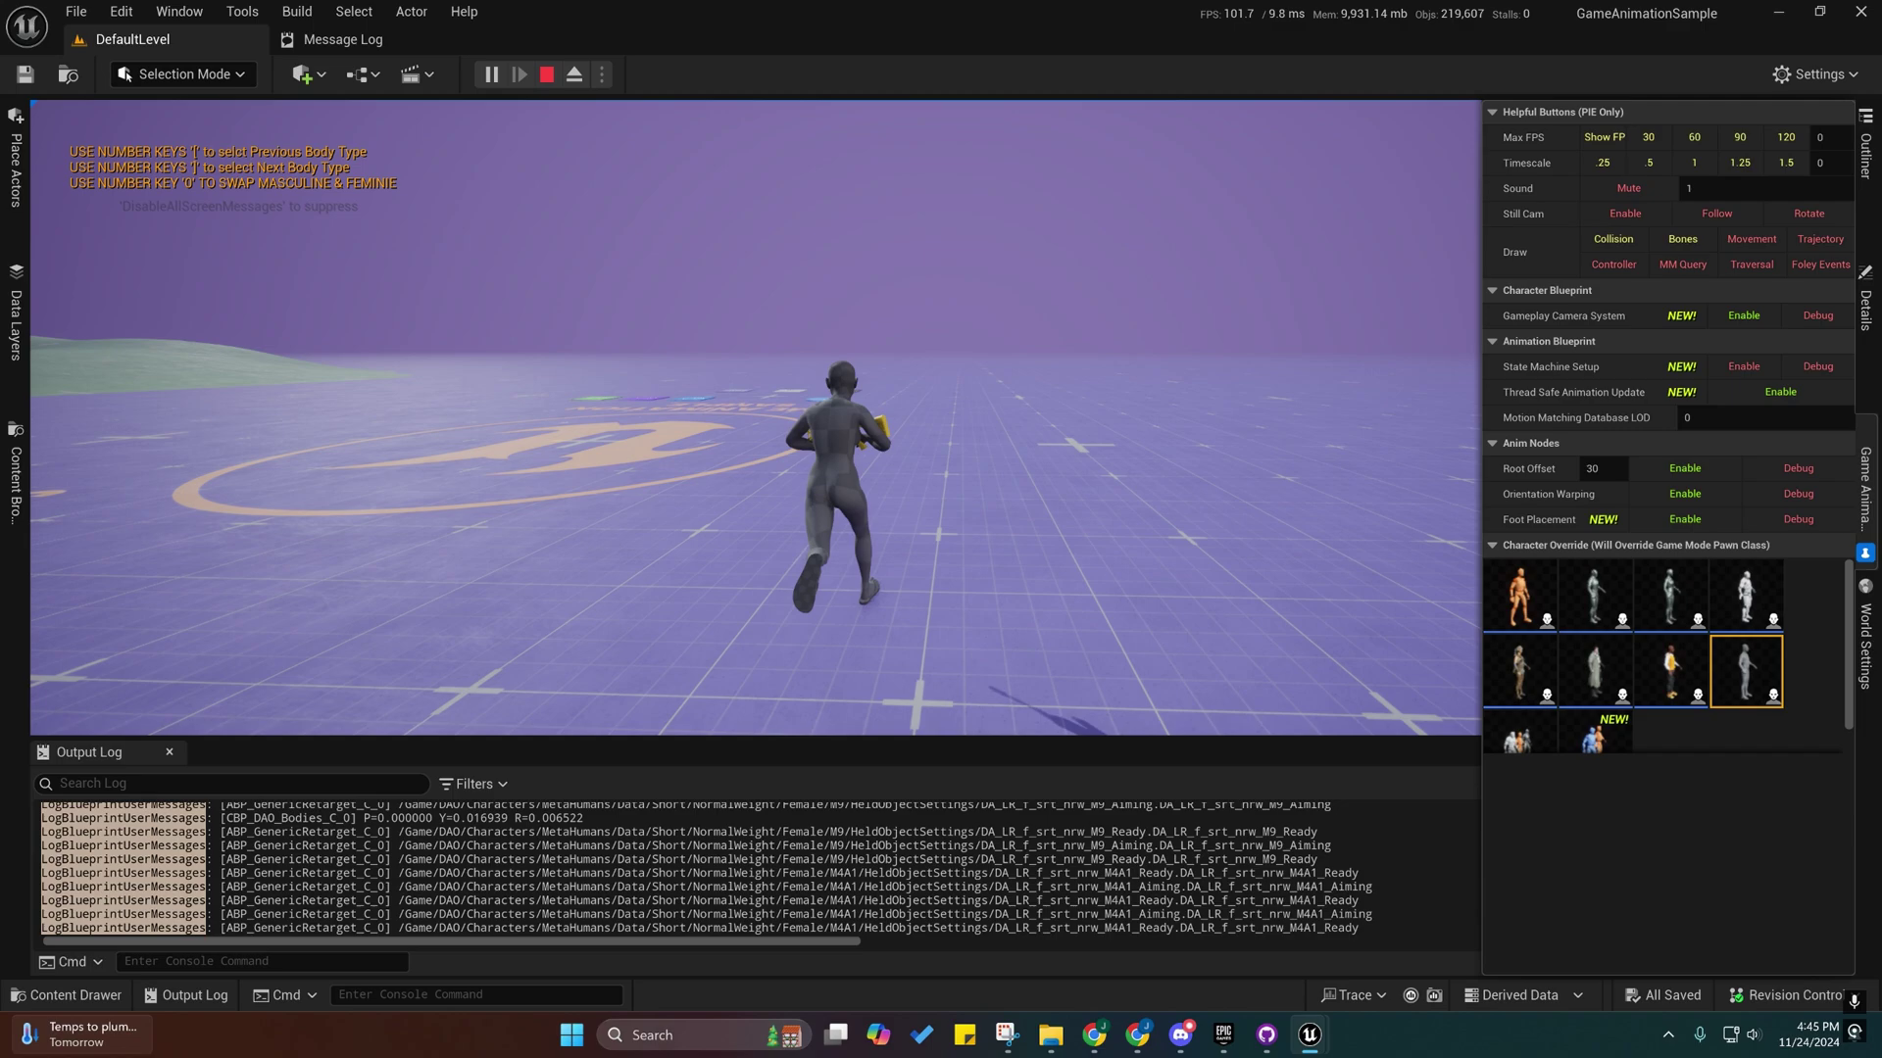
- Crouch the female character with the M4A1 and advance towards the red blocks while aiming
key(w)
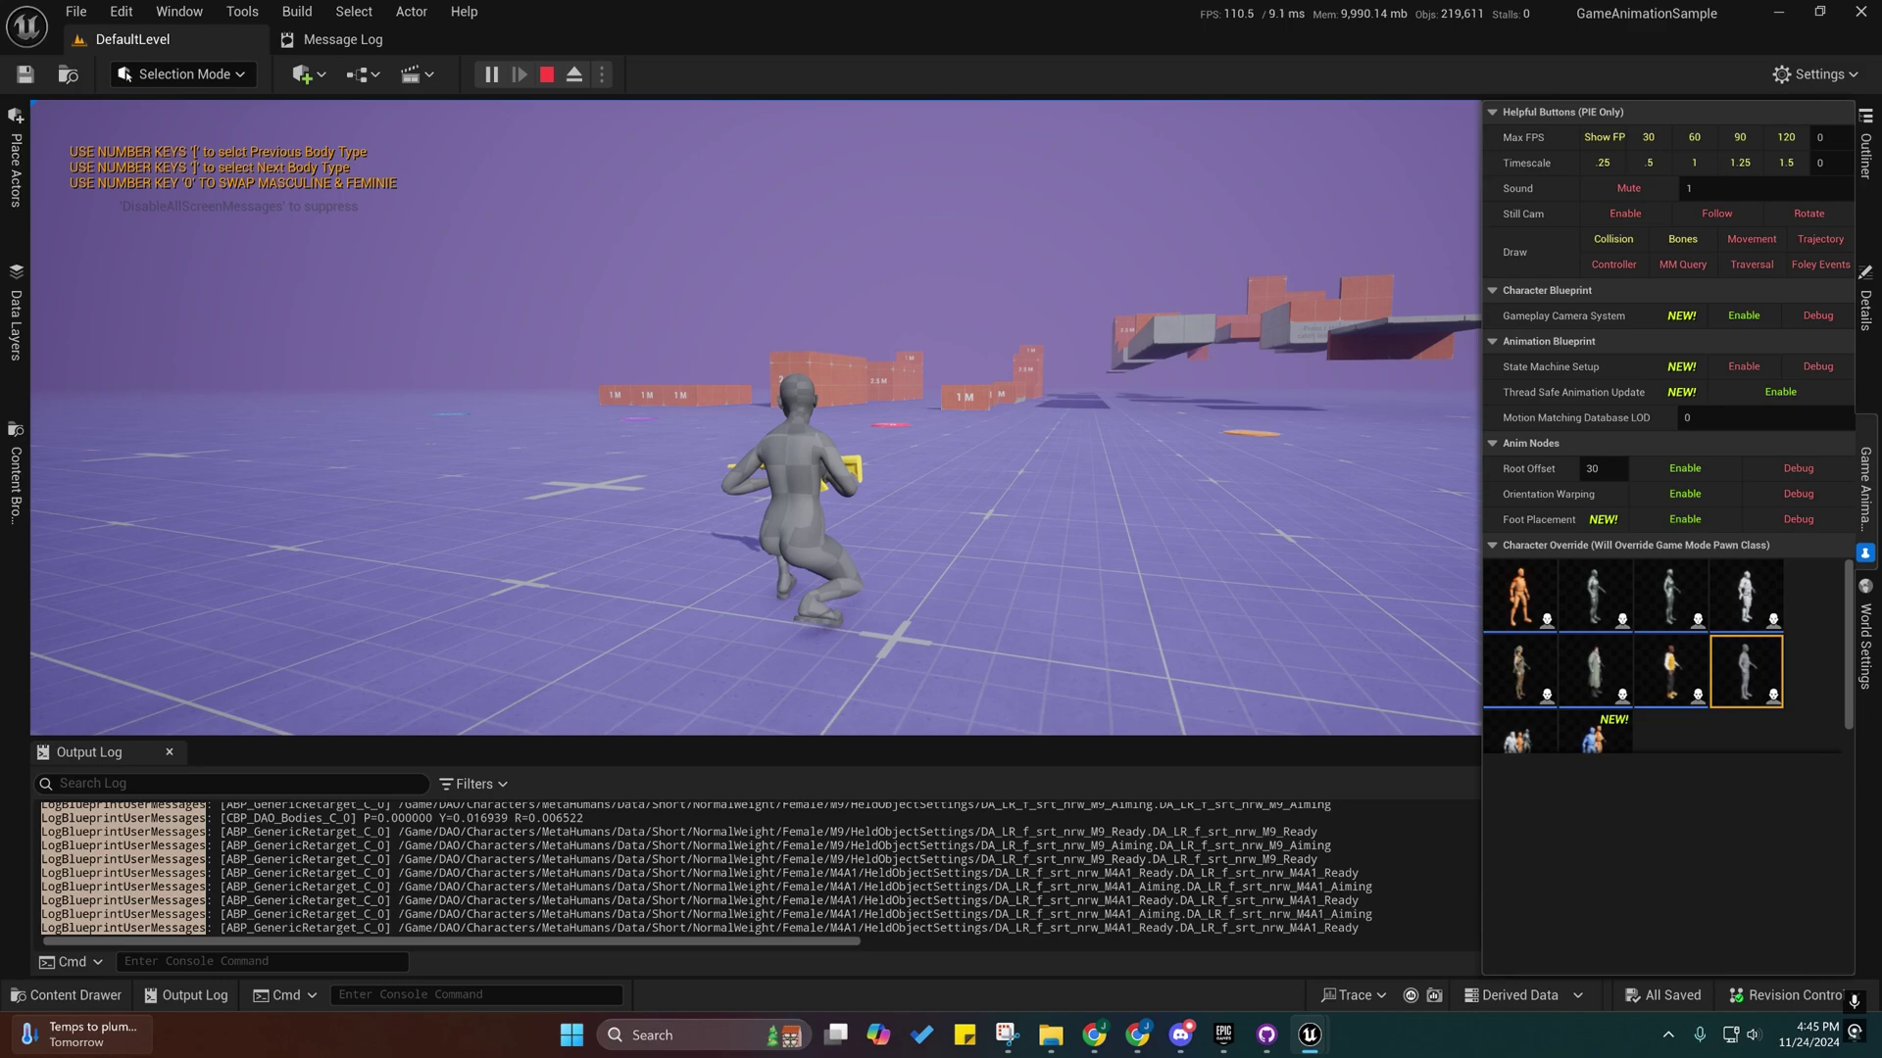
key(w)
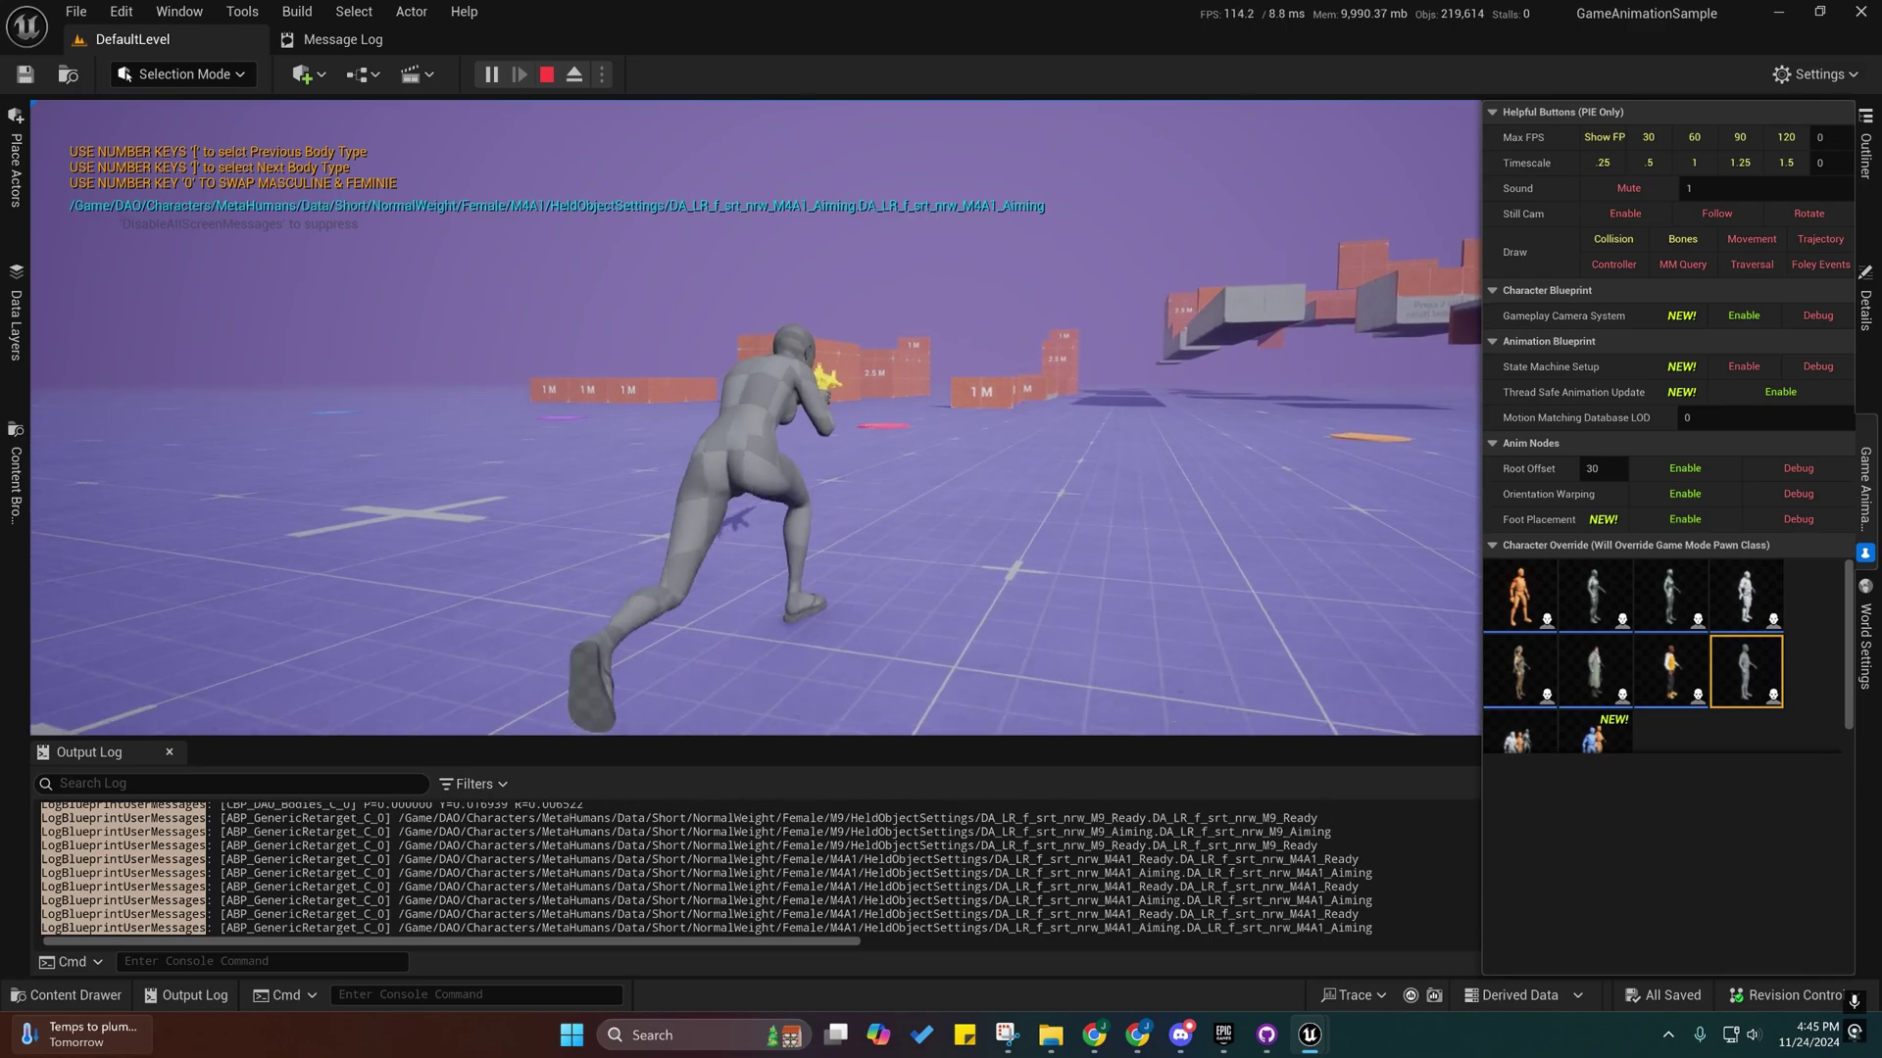
key(w)
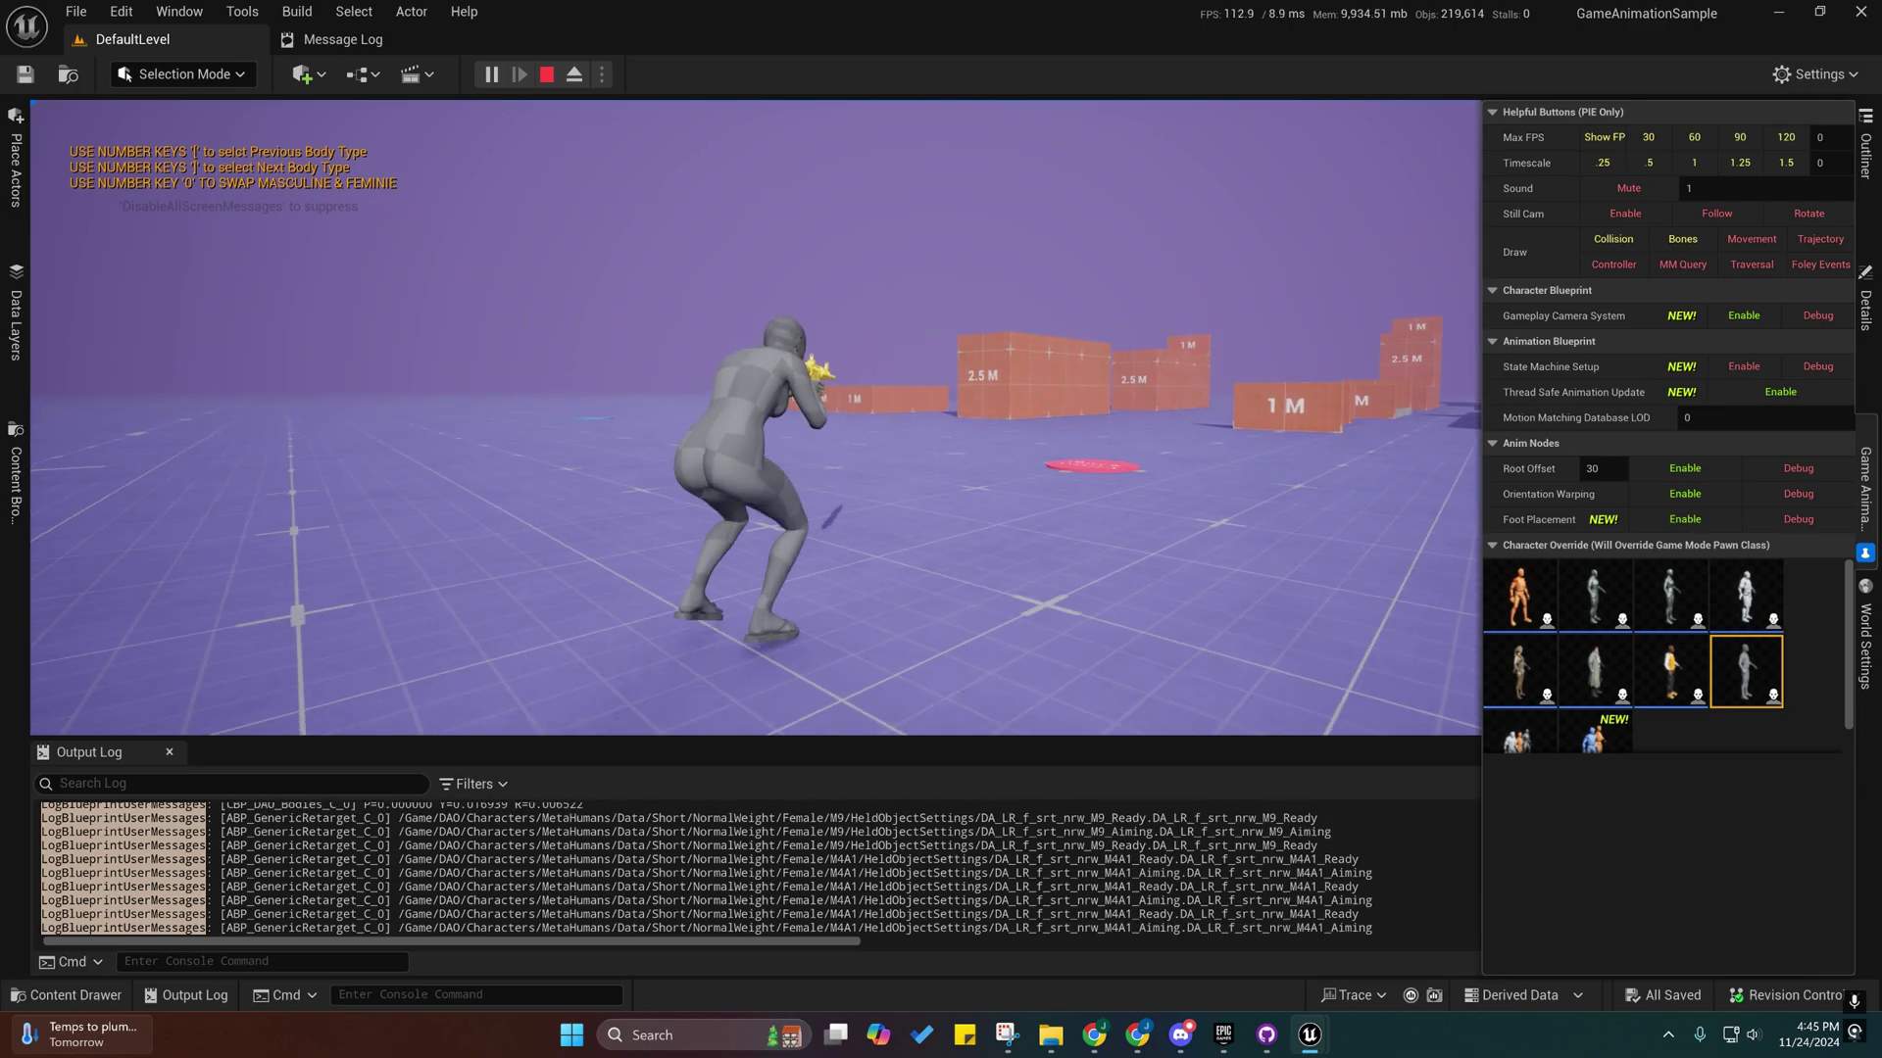
key(w)
- Switch from the M4A1 to the M9, back to the M4A1 and again to the M9, comparing the crouched weapon poses
key(1)
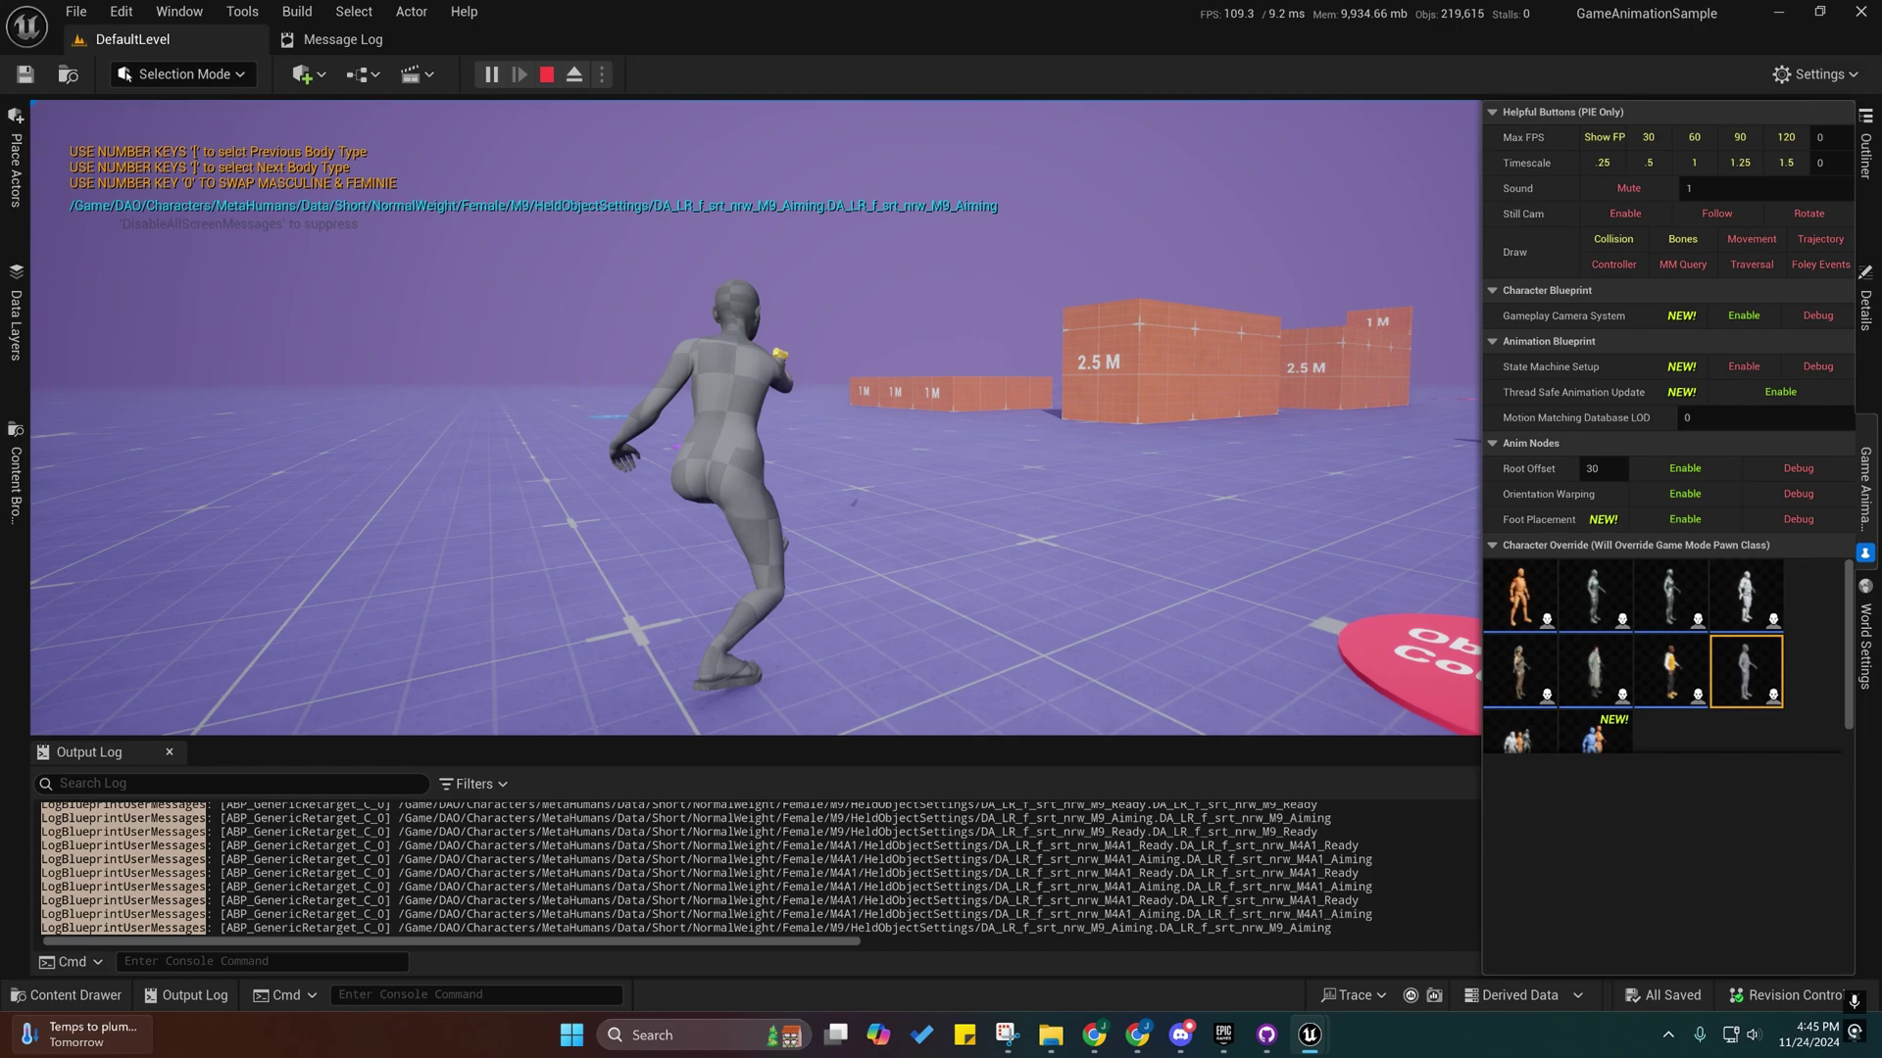
key(w)
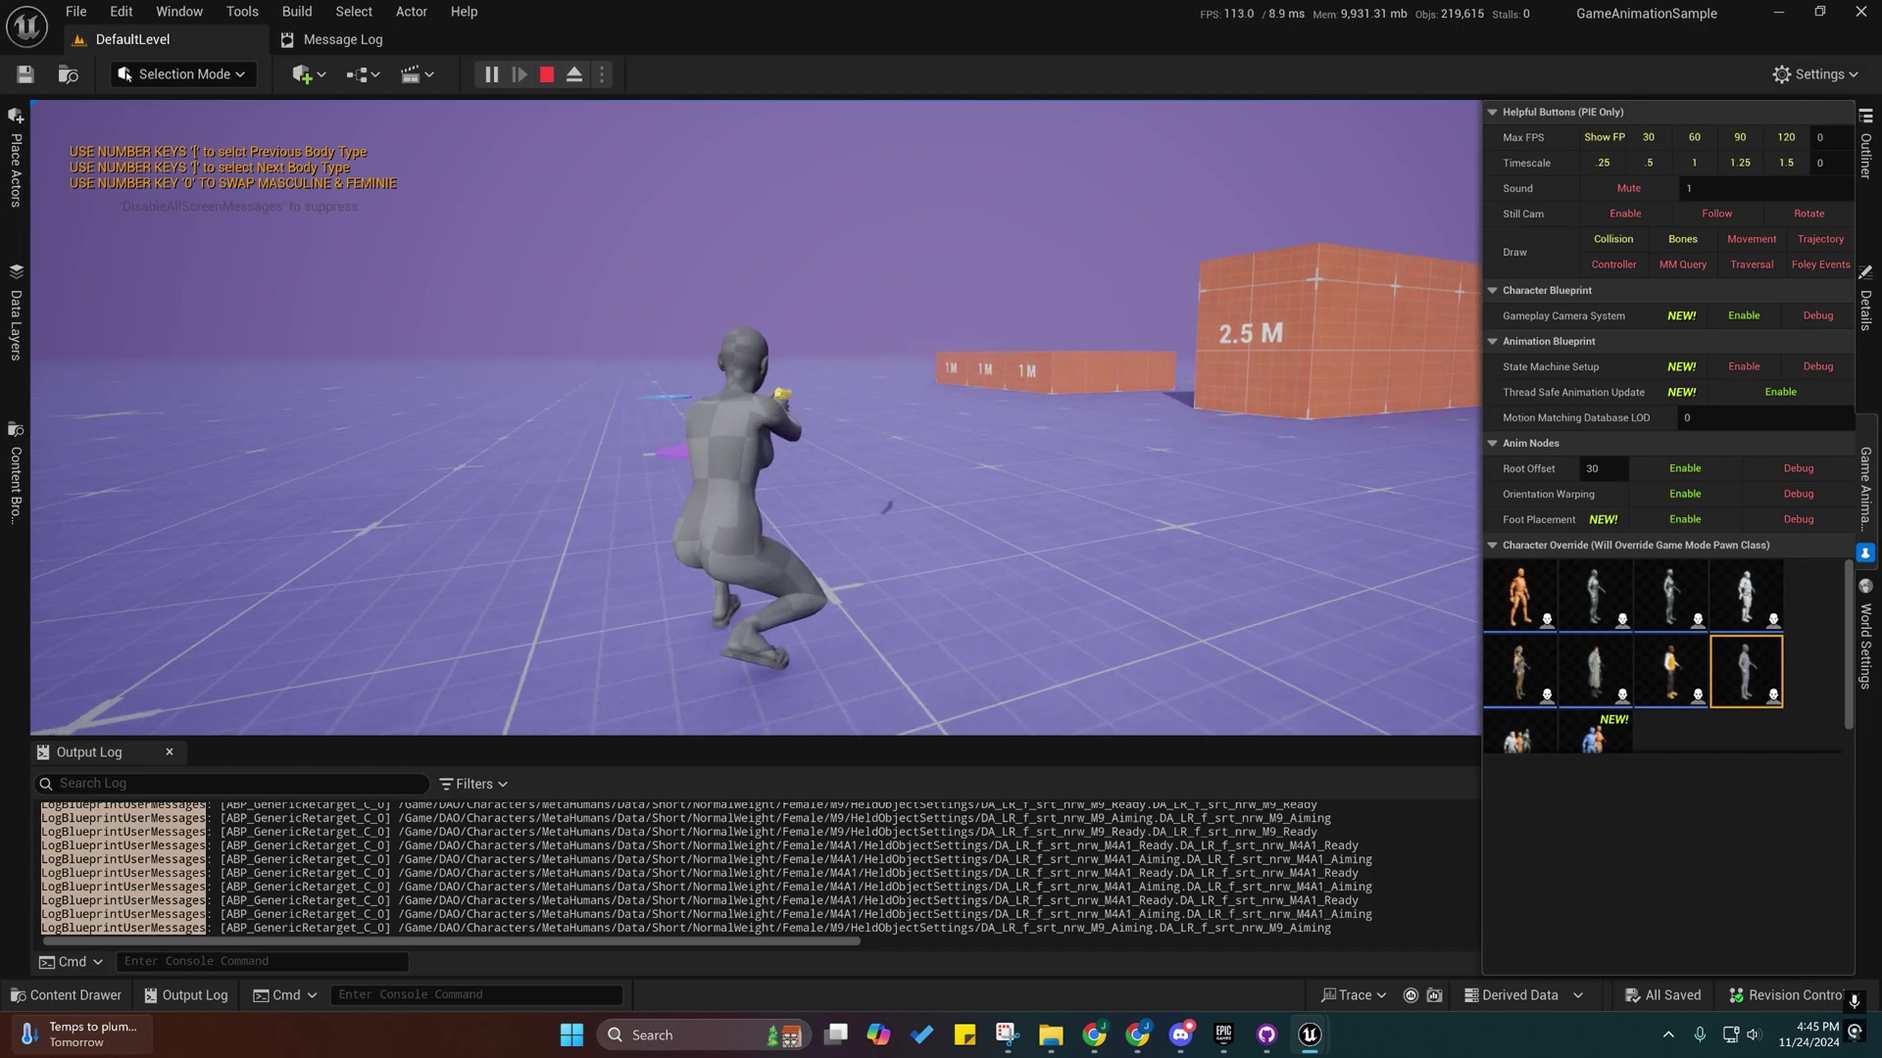
key(2)
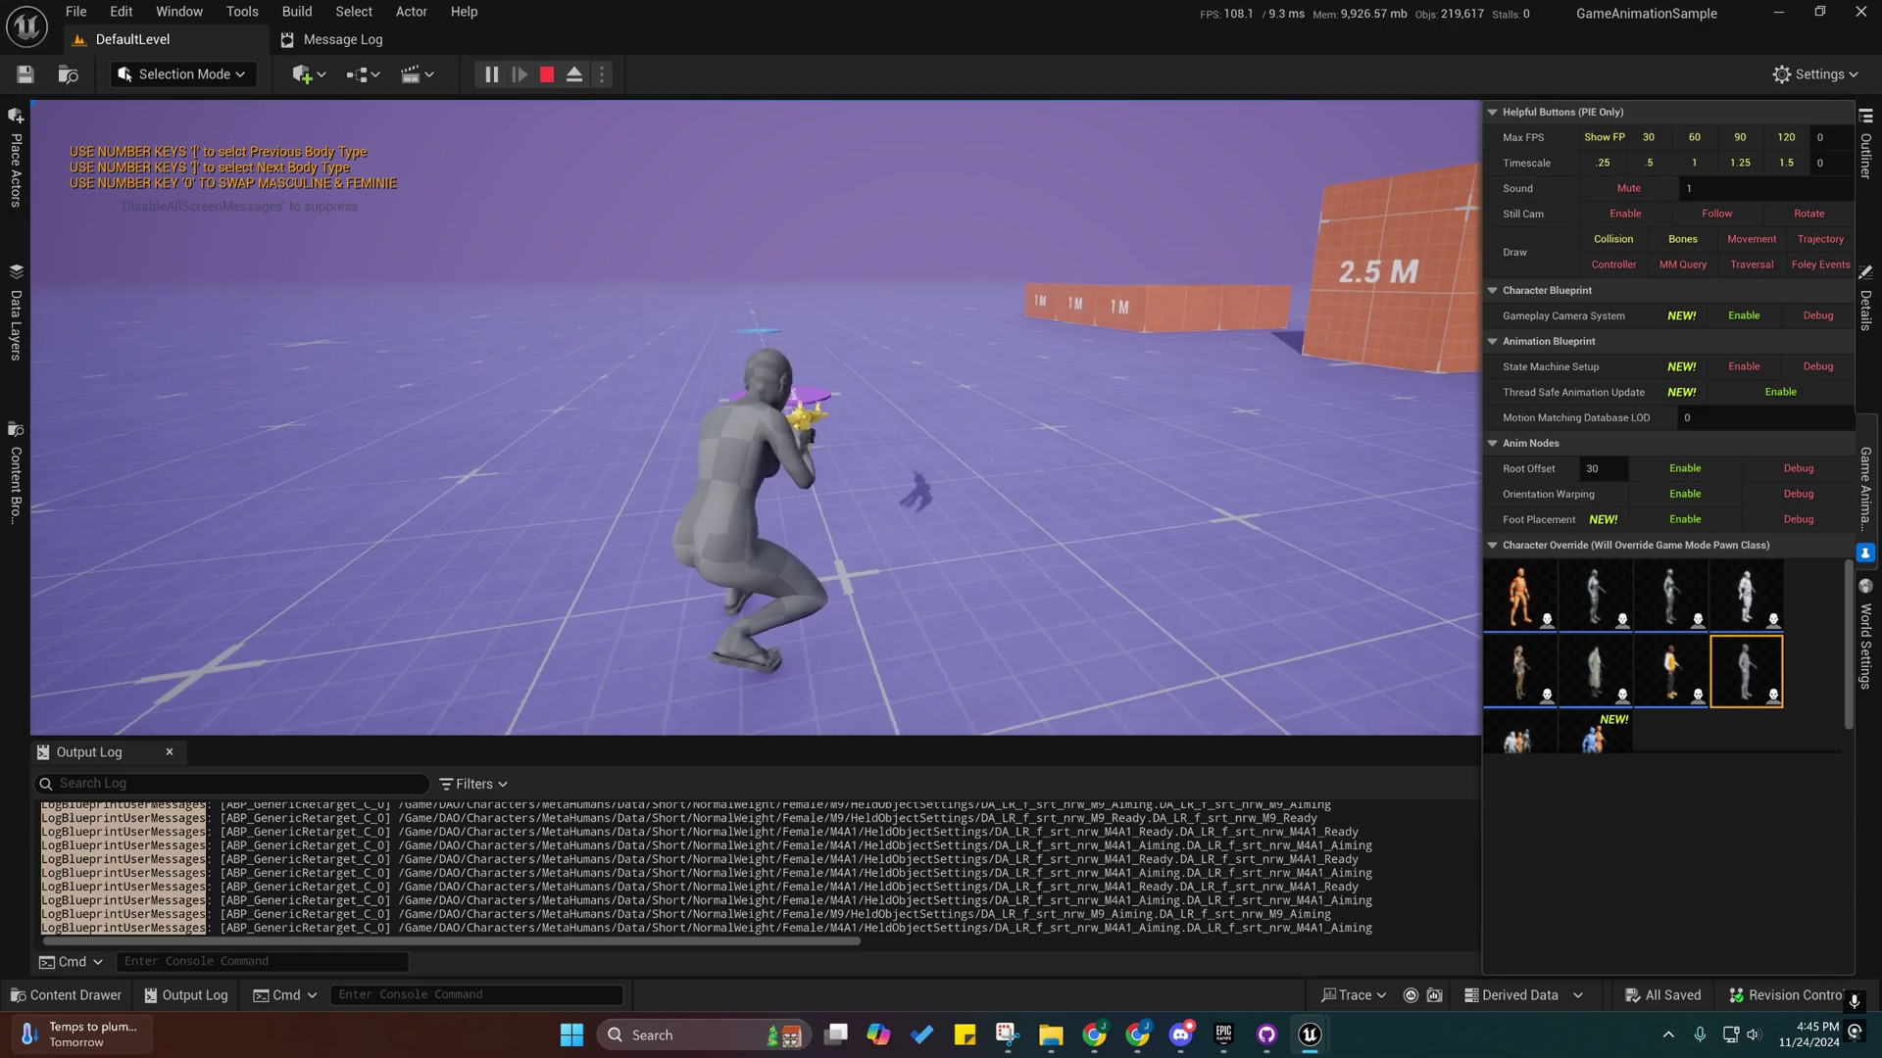
key(1)
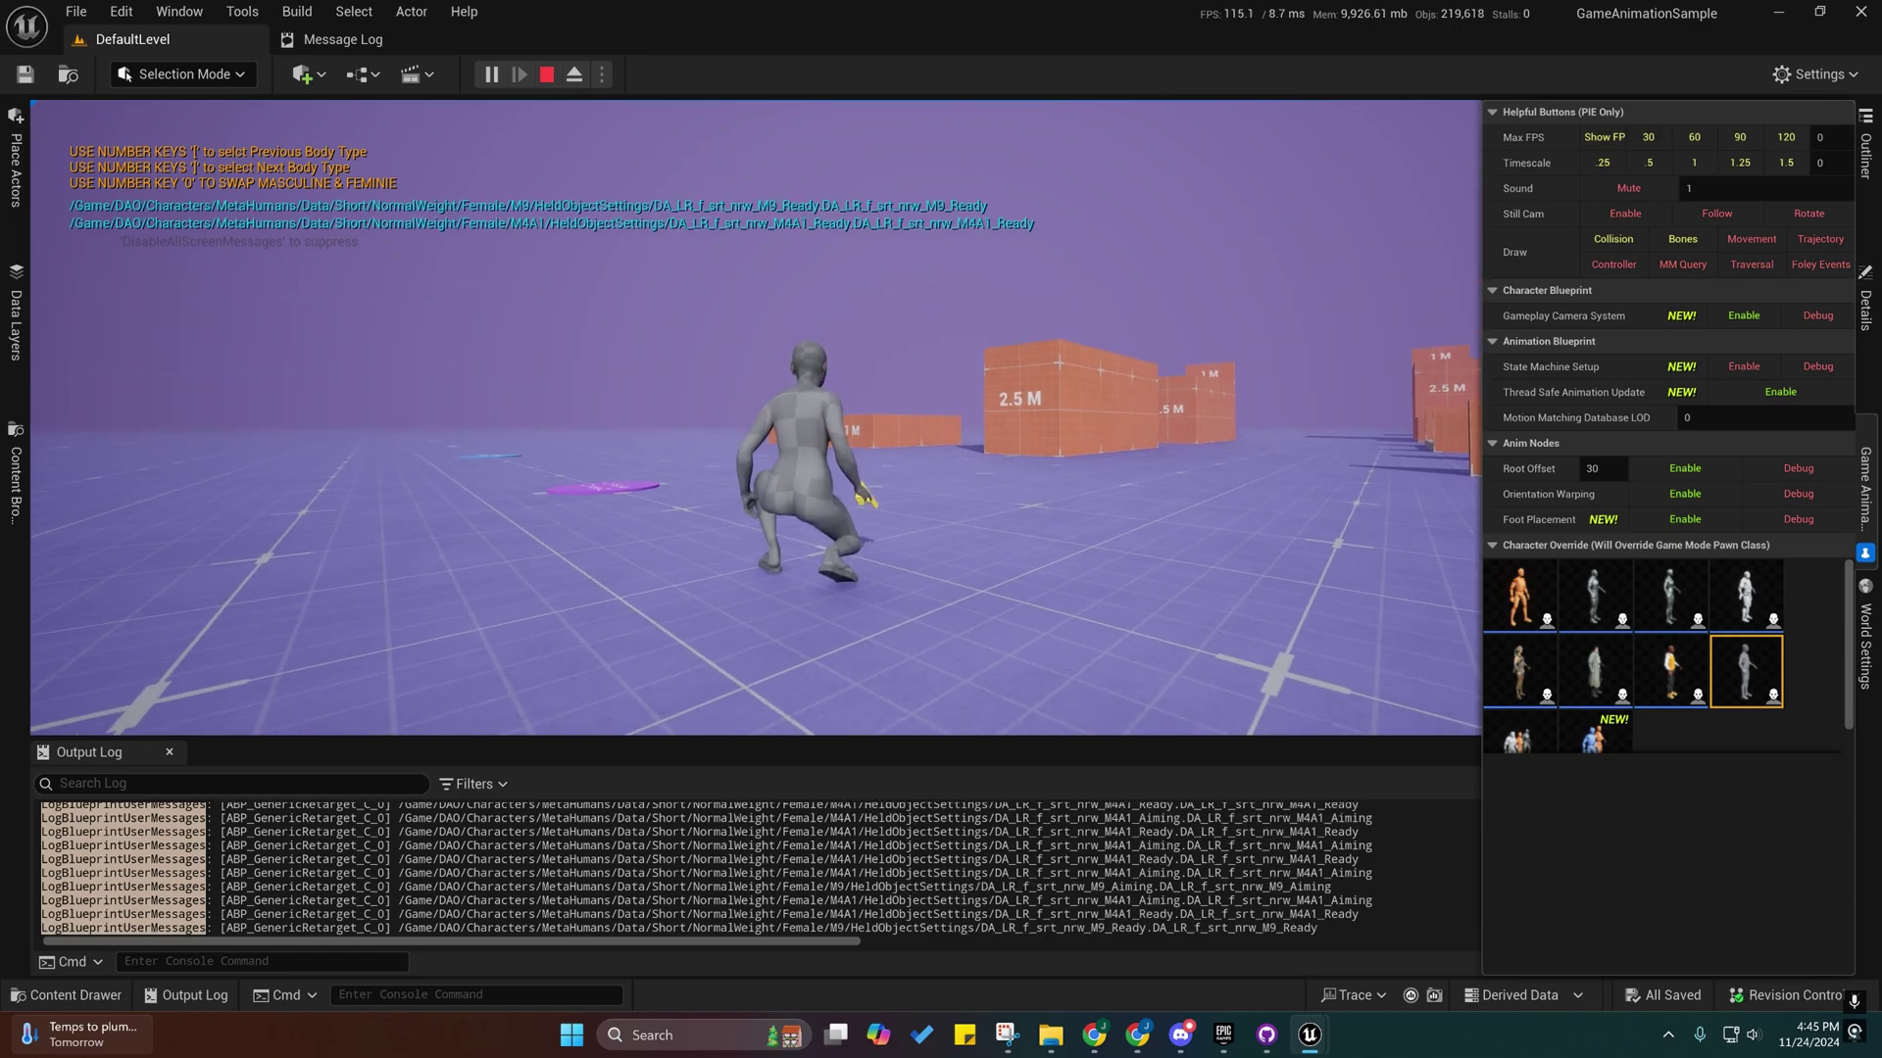
- Run the standing female character around the level with the M9 in the ready pose, turning in different directions
key(w)
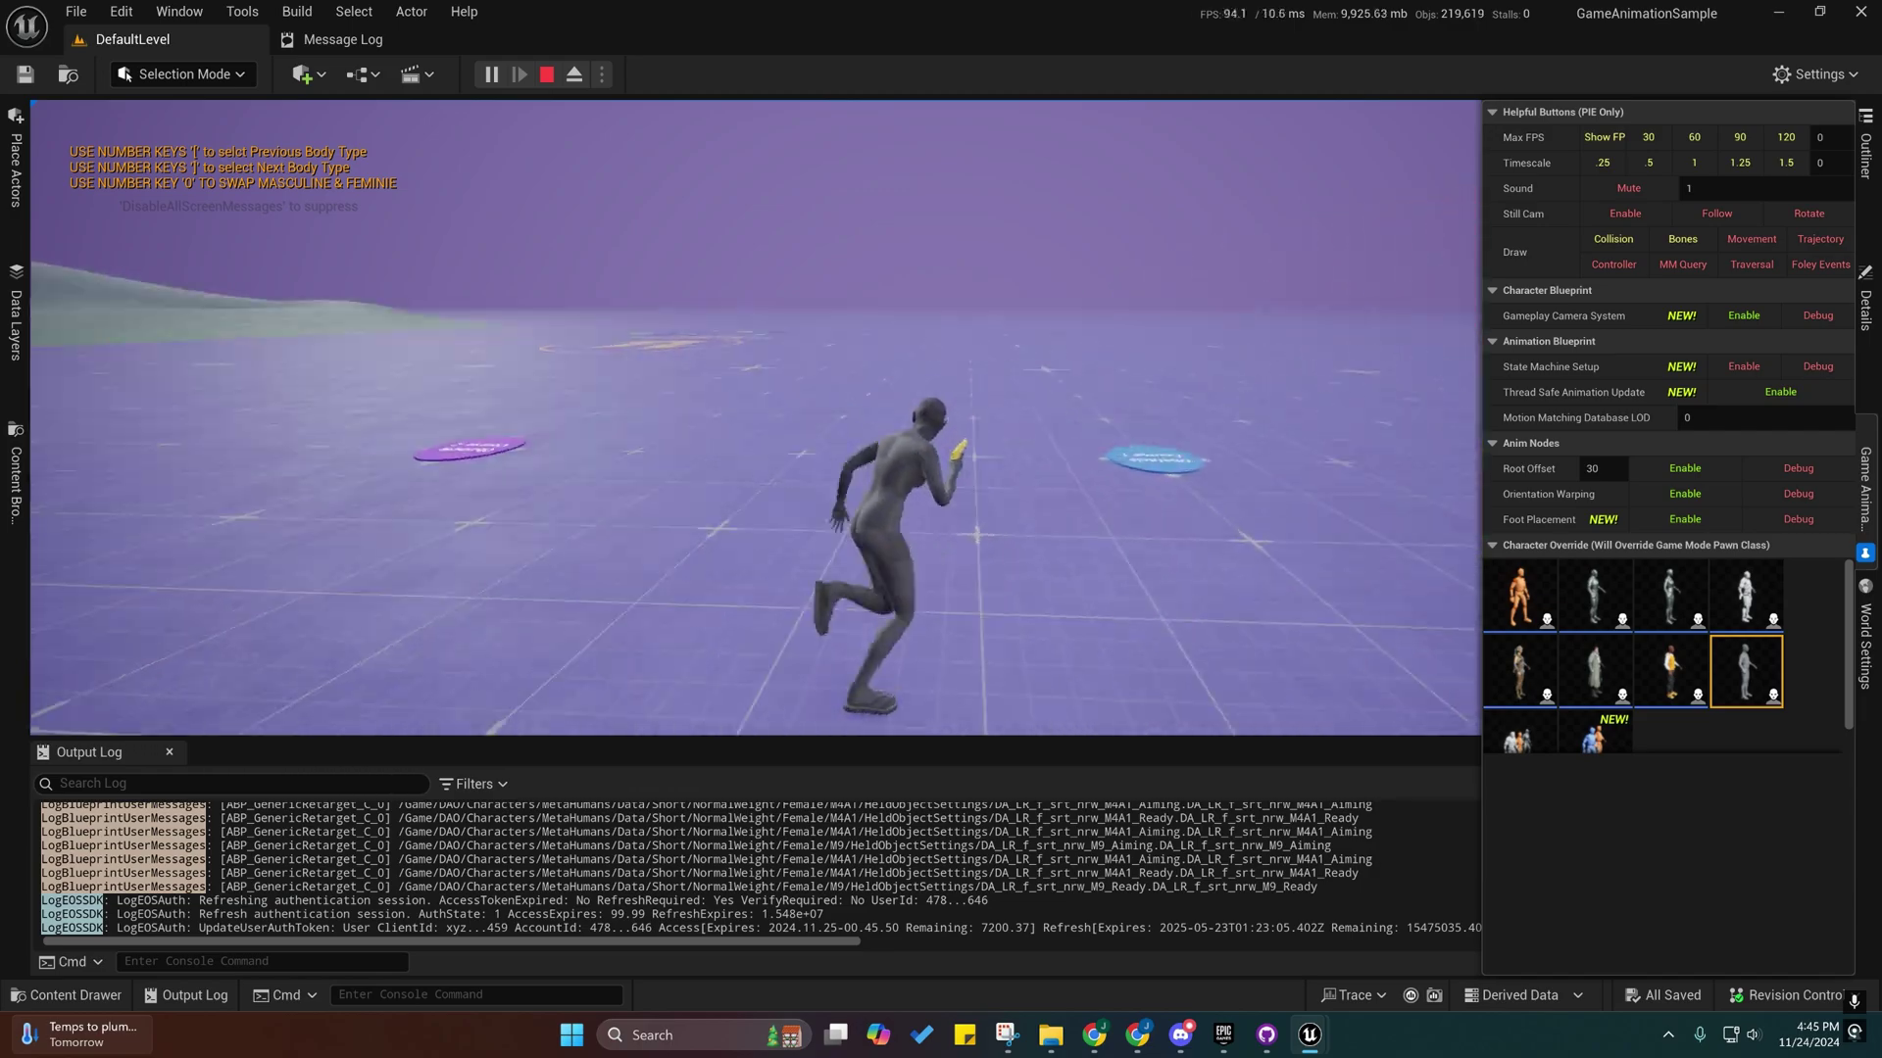
key(w)
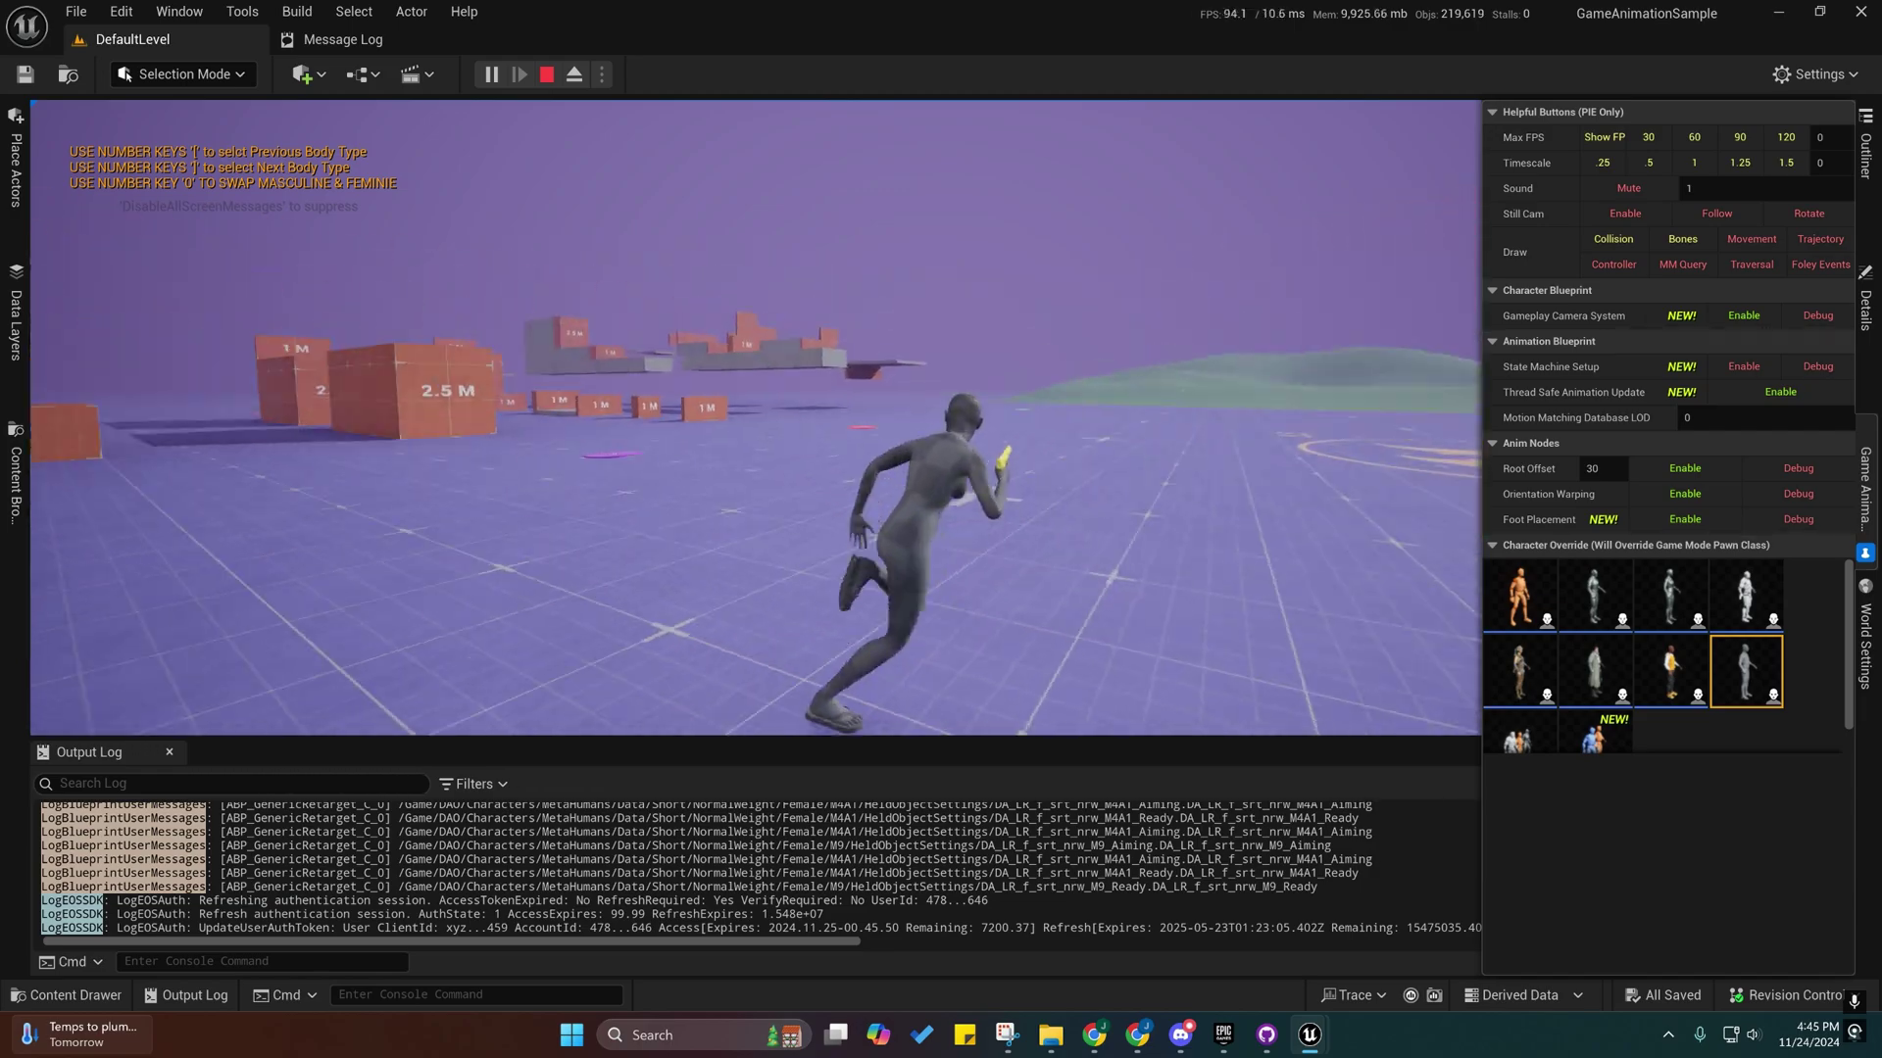
key(w)
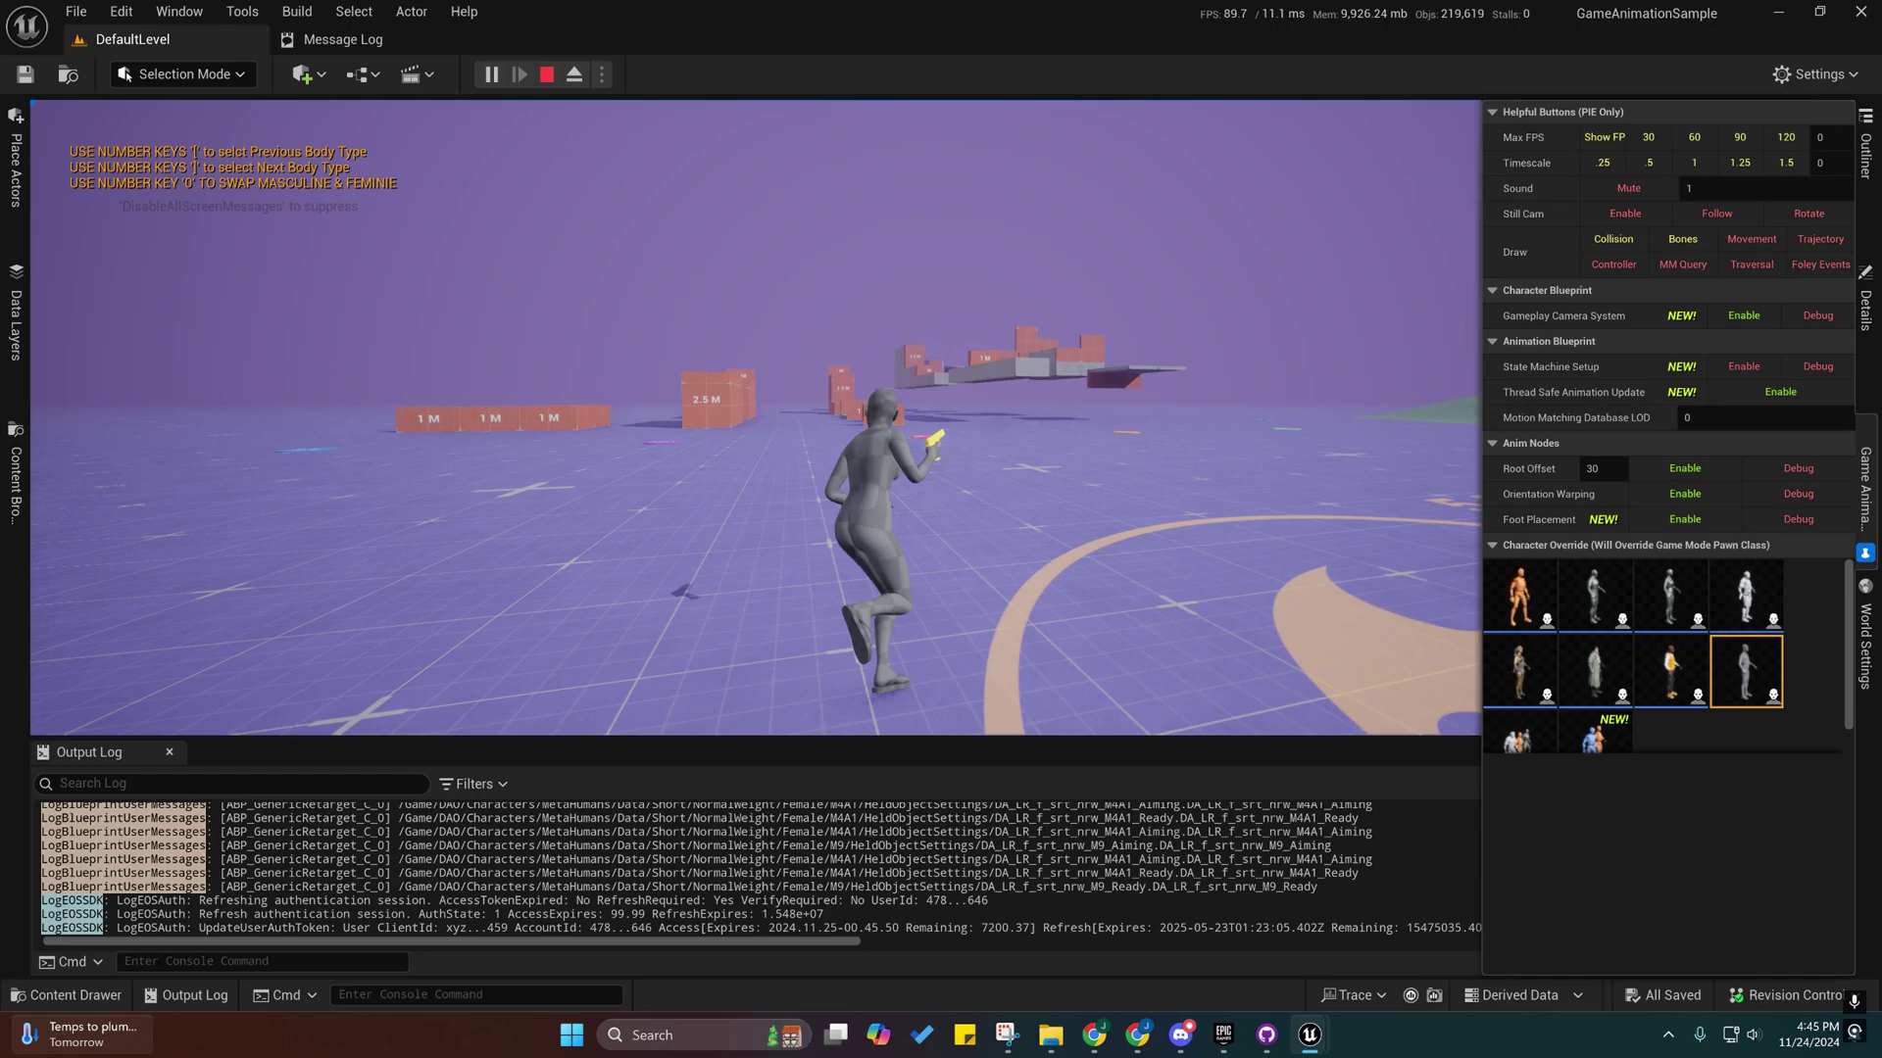
key(w)
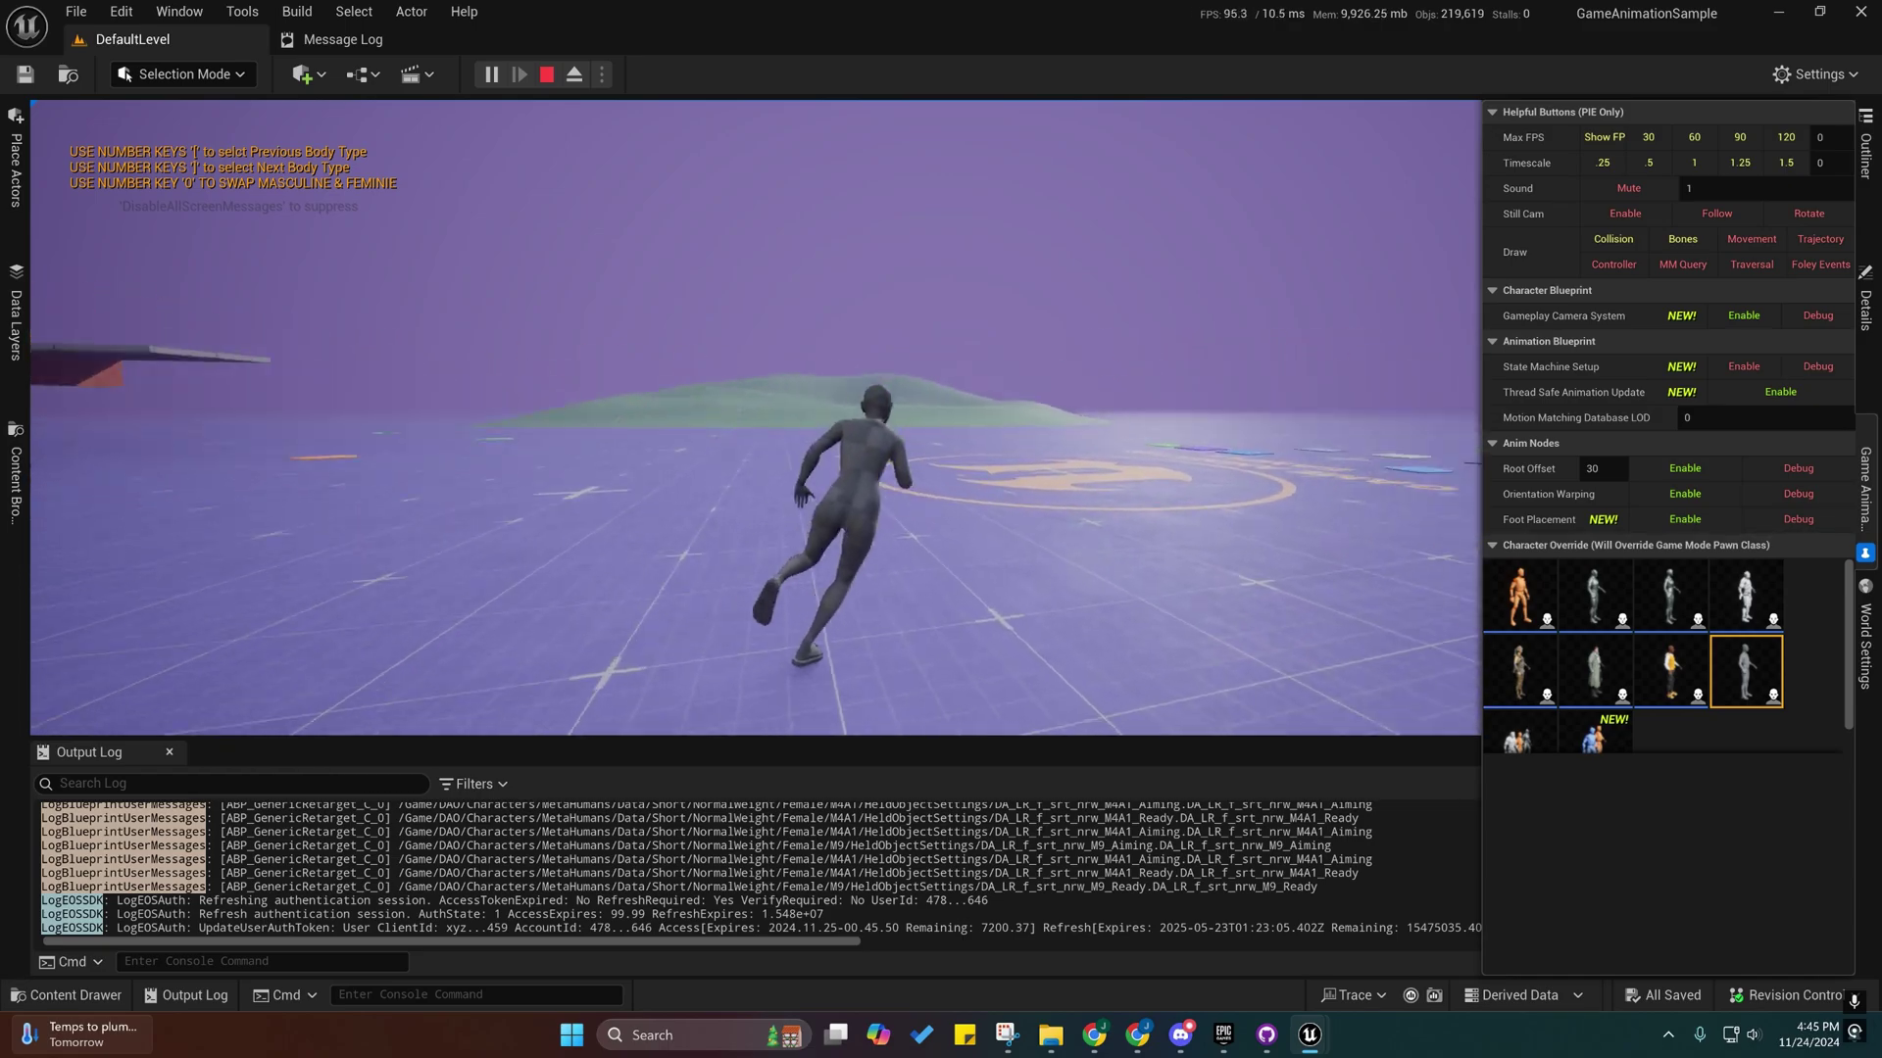
key(w)
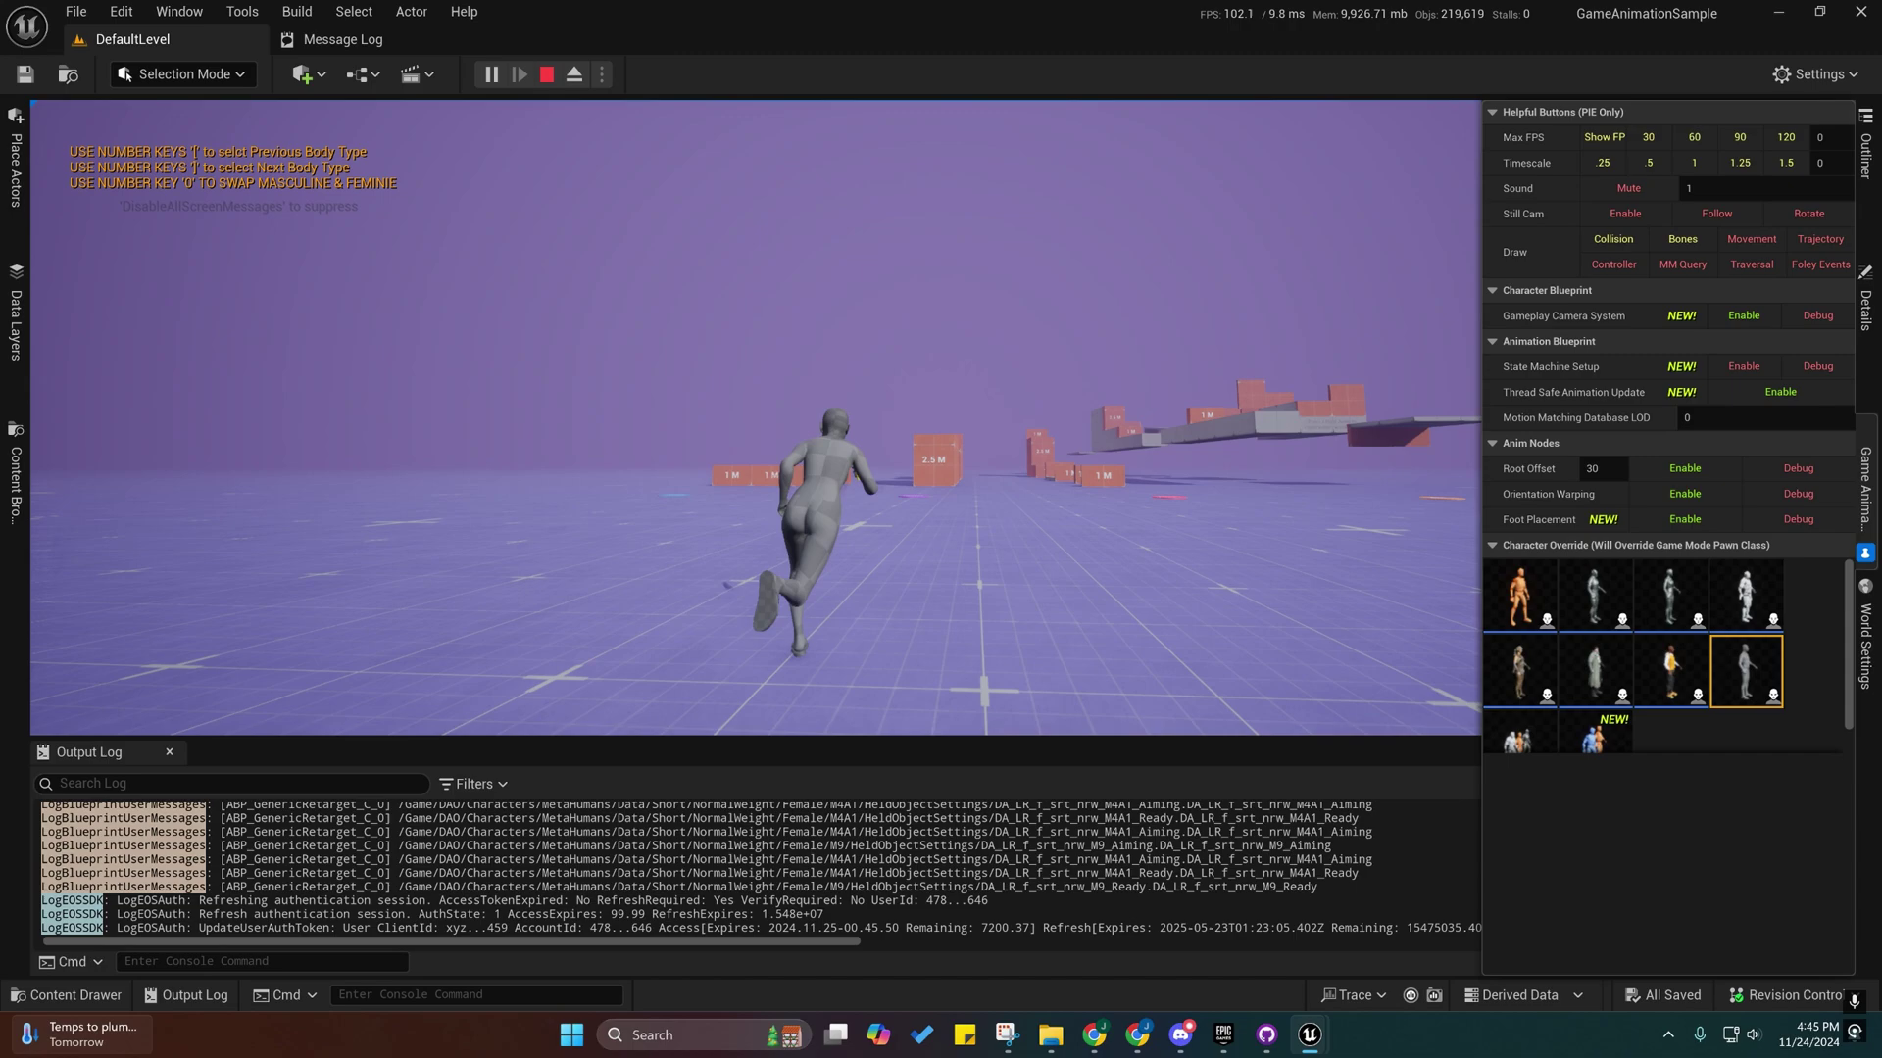
- Aim the M9 while running towards the red blocks and fire four shots
key(w)
right_click(755, 418)
click(756, 418)
click(756, 418)
click(756, 418)
click(756, 418)
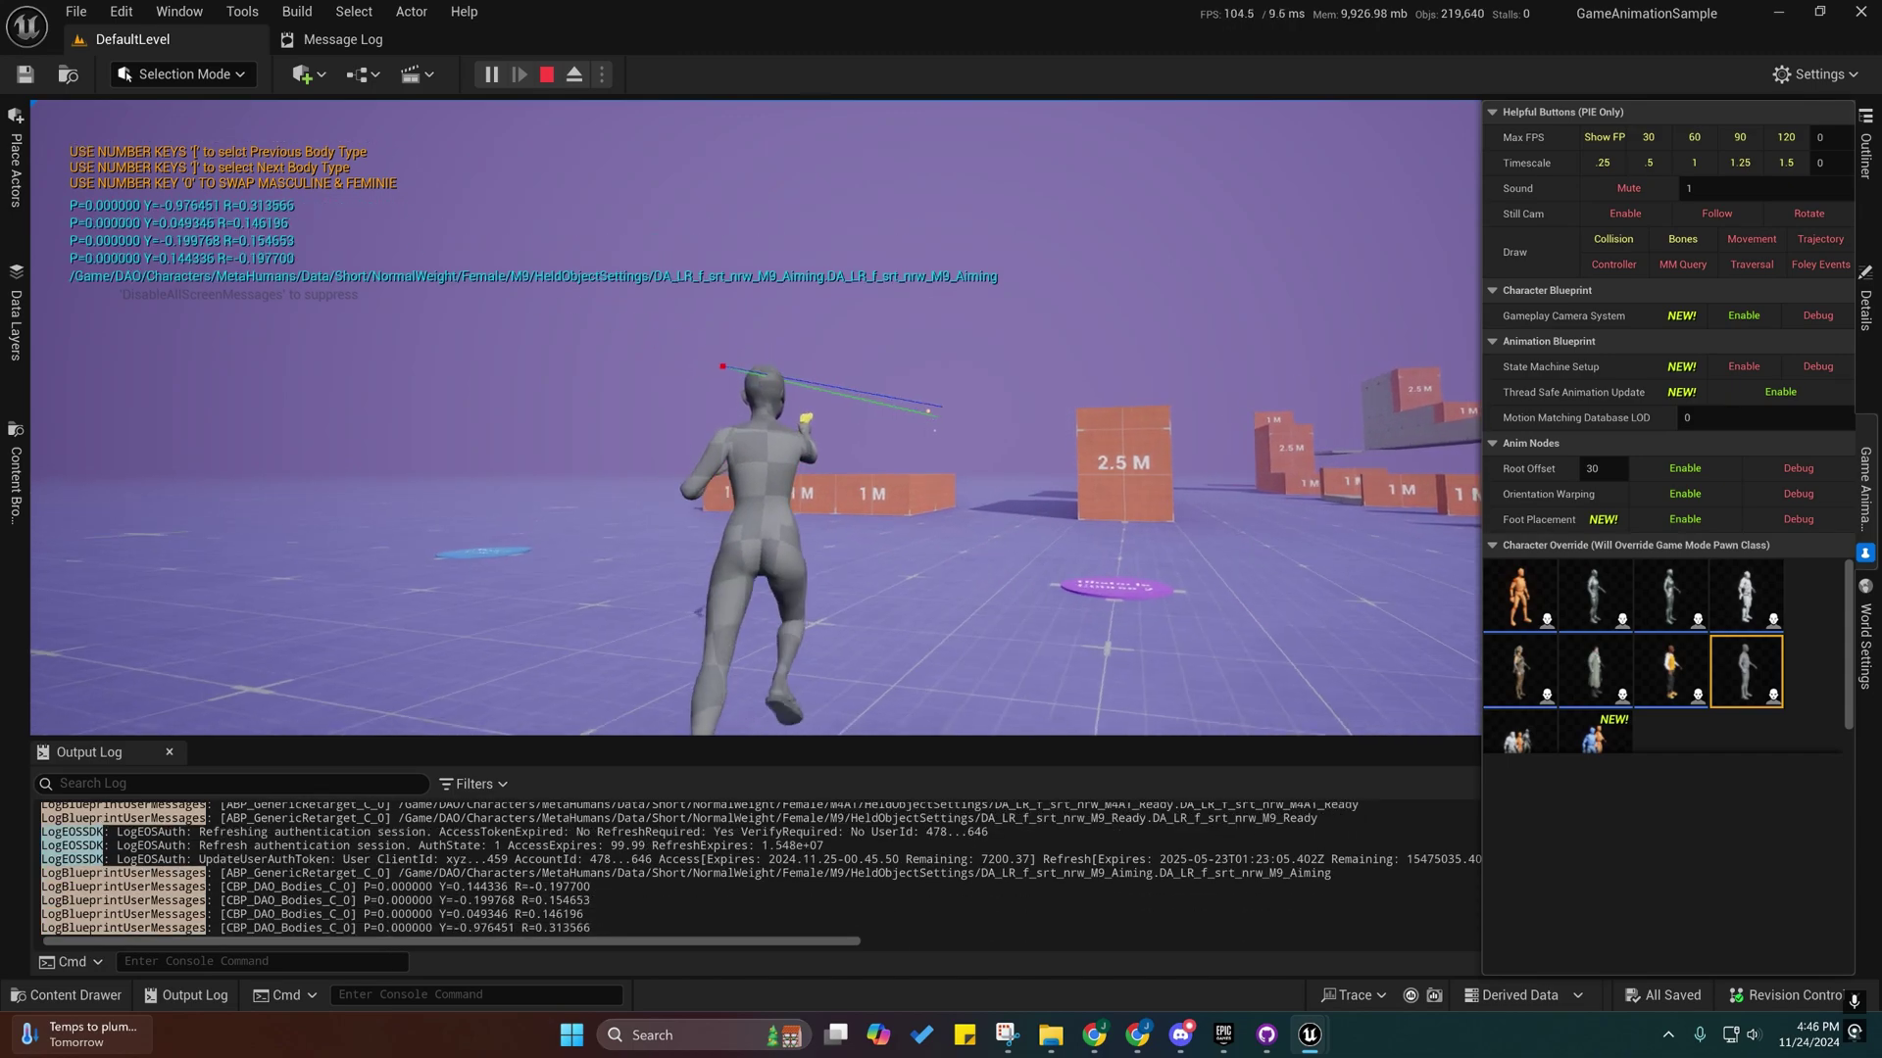
- Run forward with the M9 in the ready pose, and raise it to aim while continuing to run and turn
key(w)
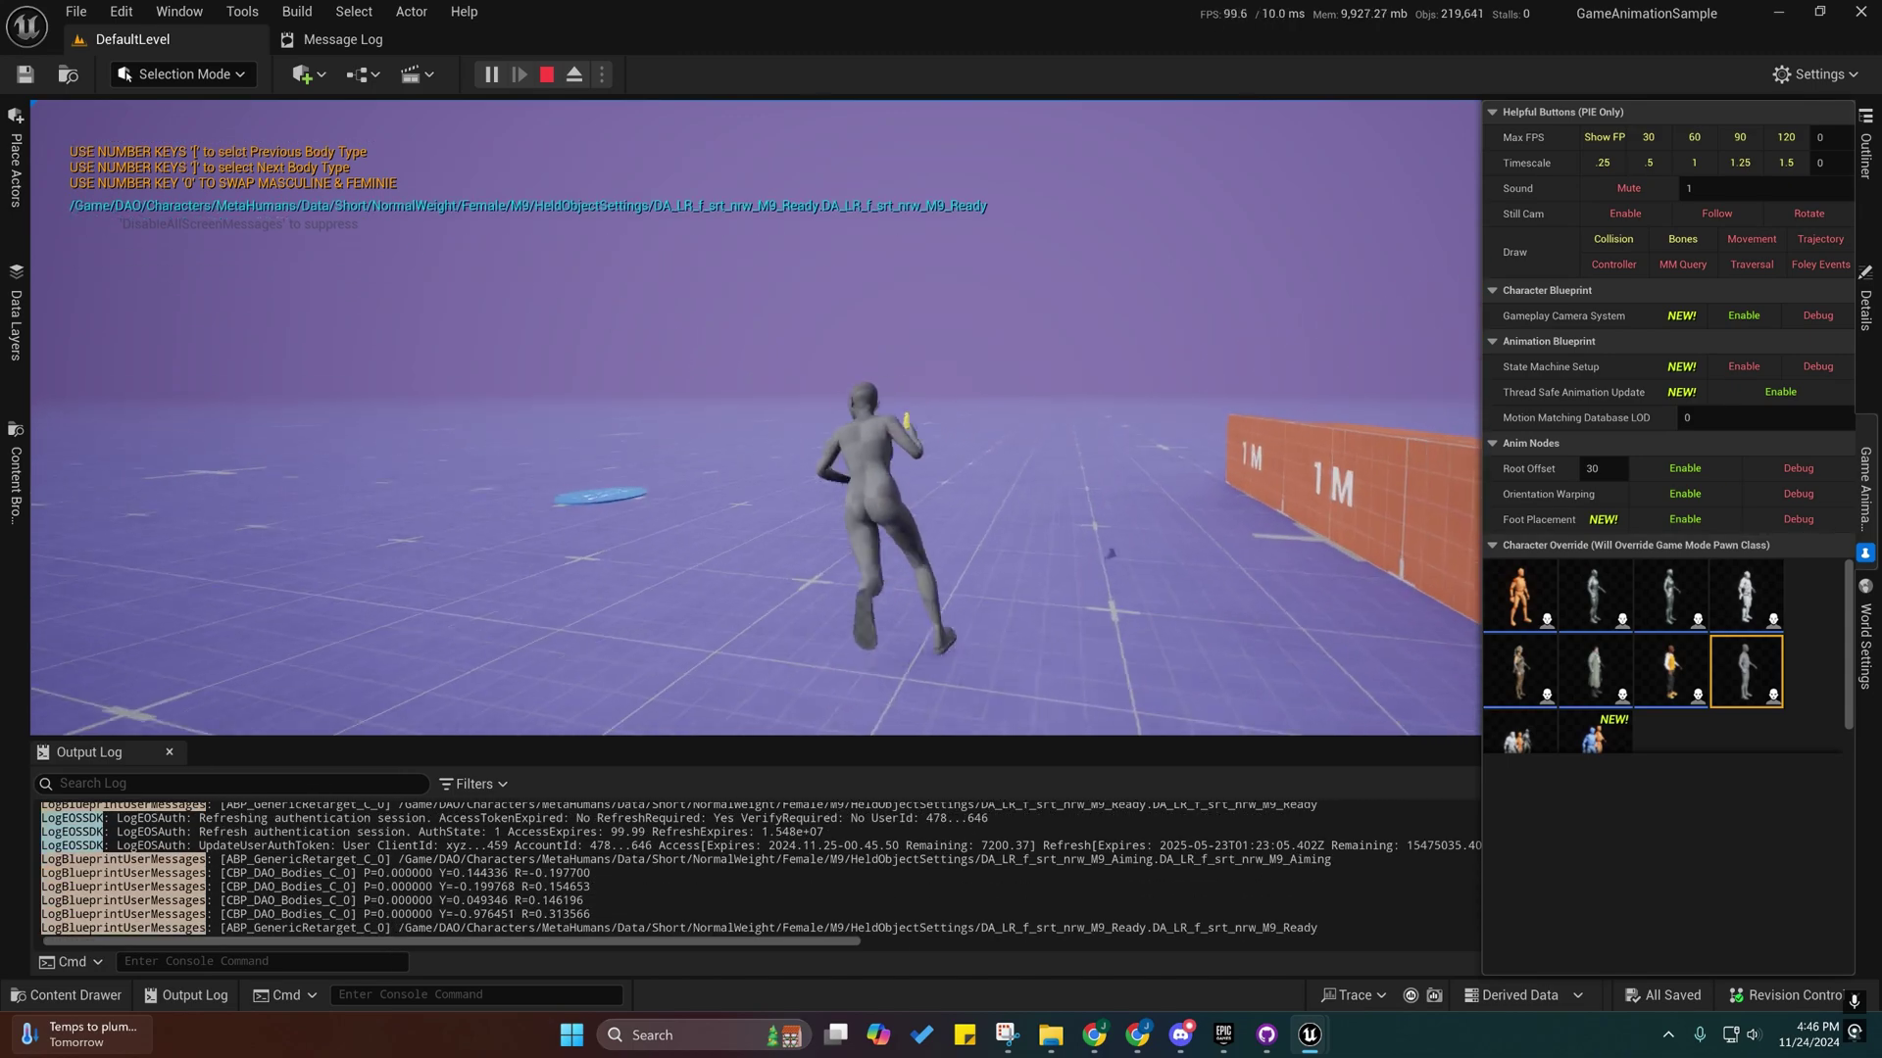
key(w)
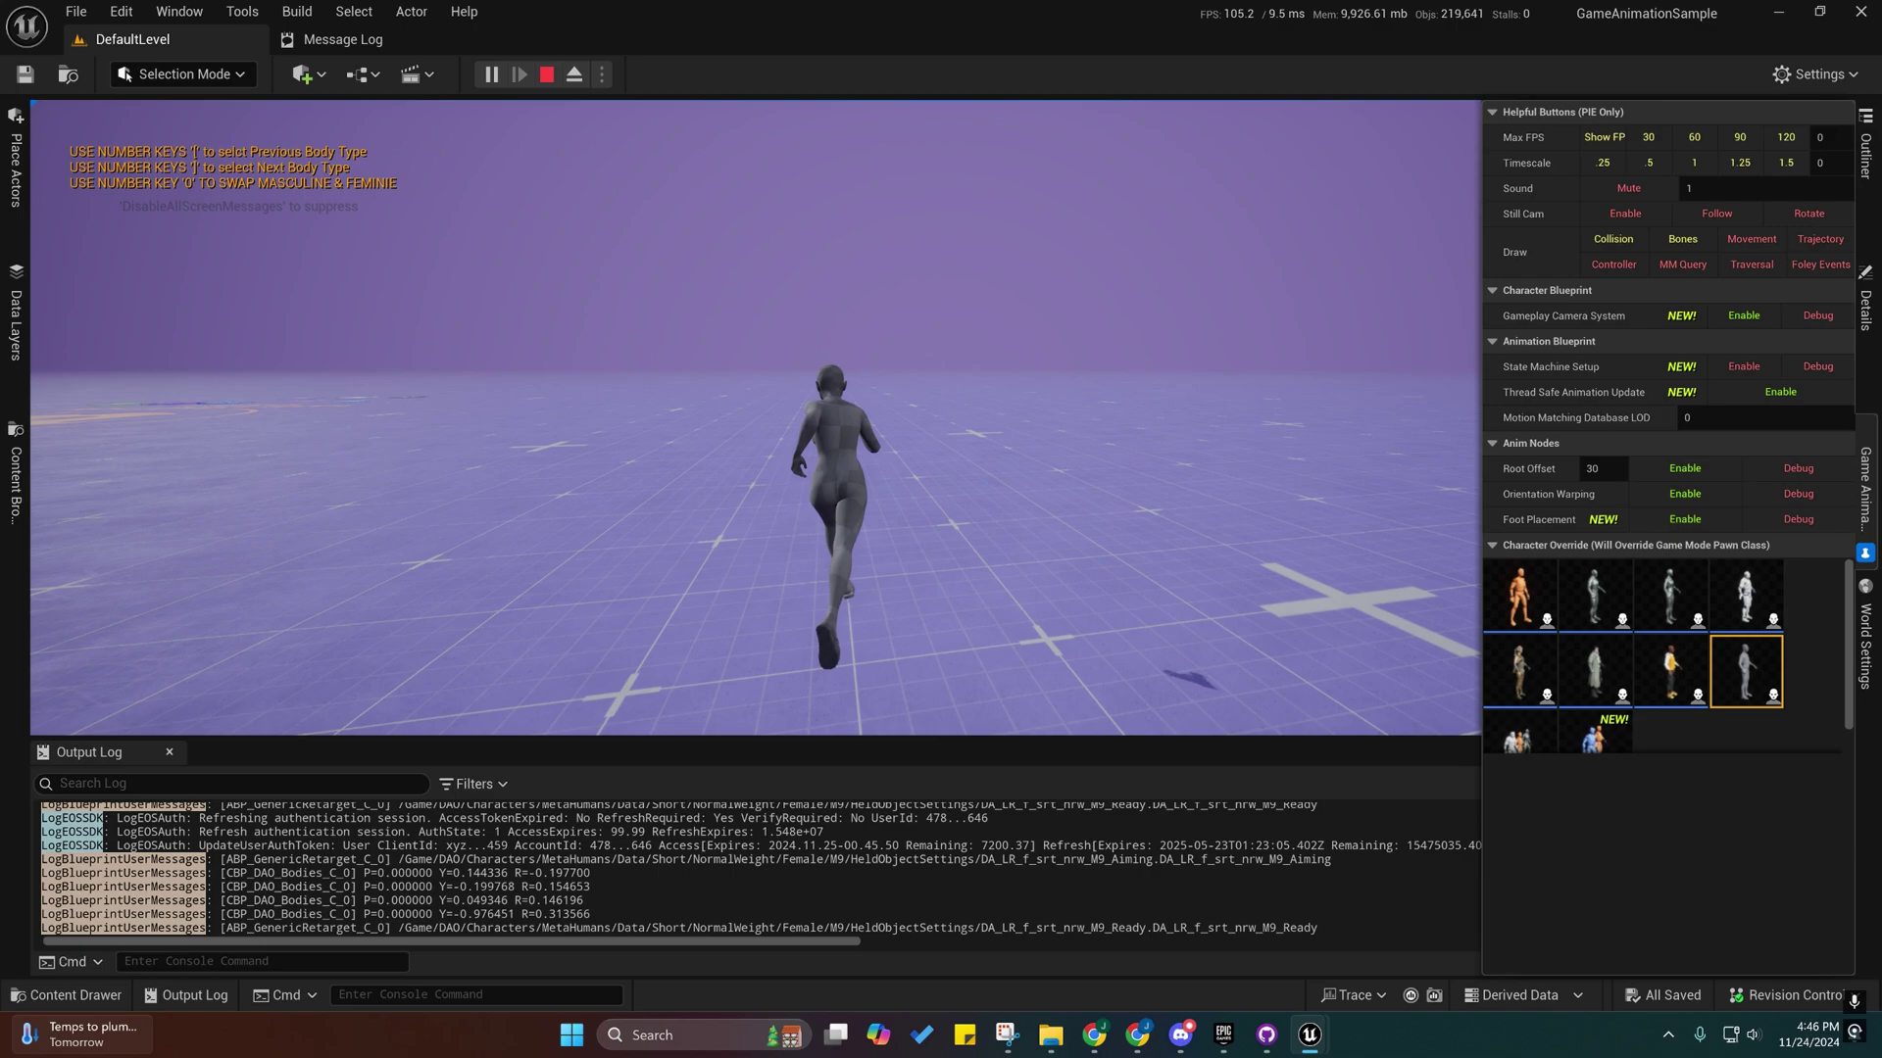
right_click(756, 417)
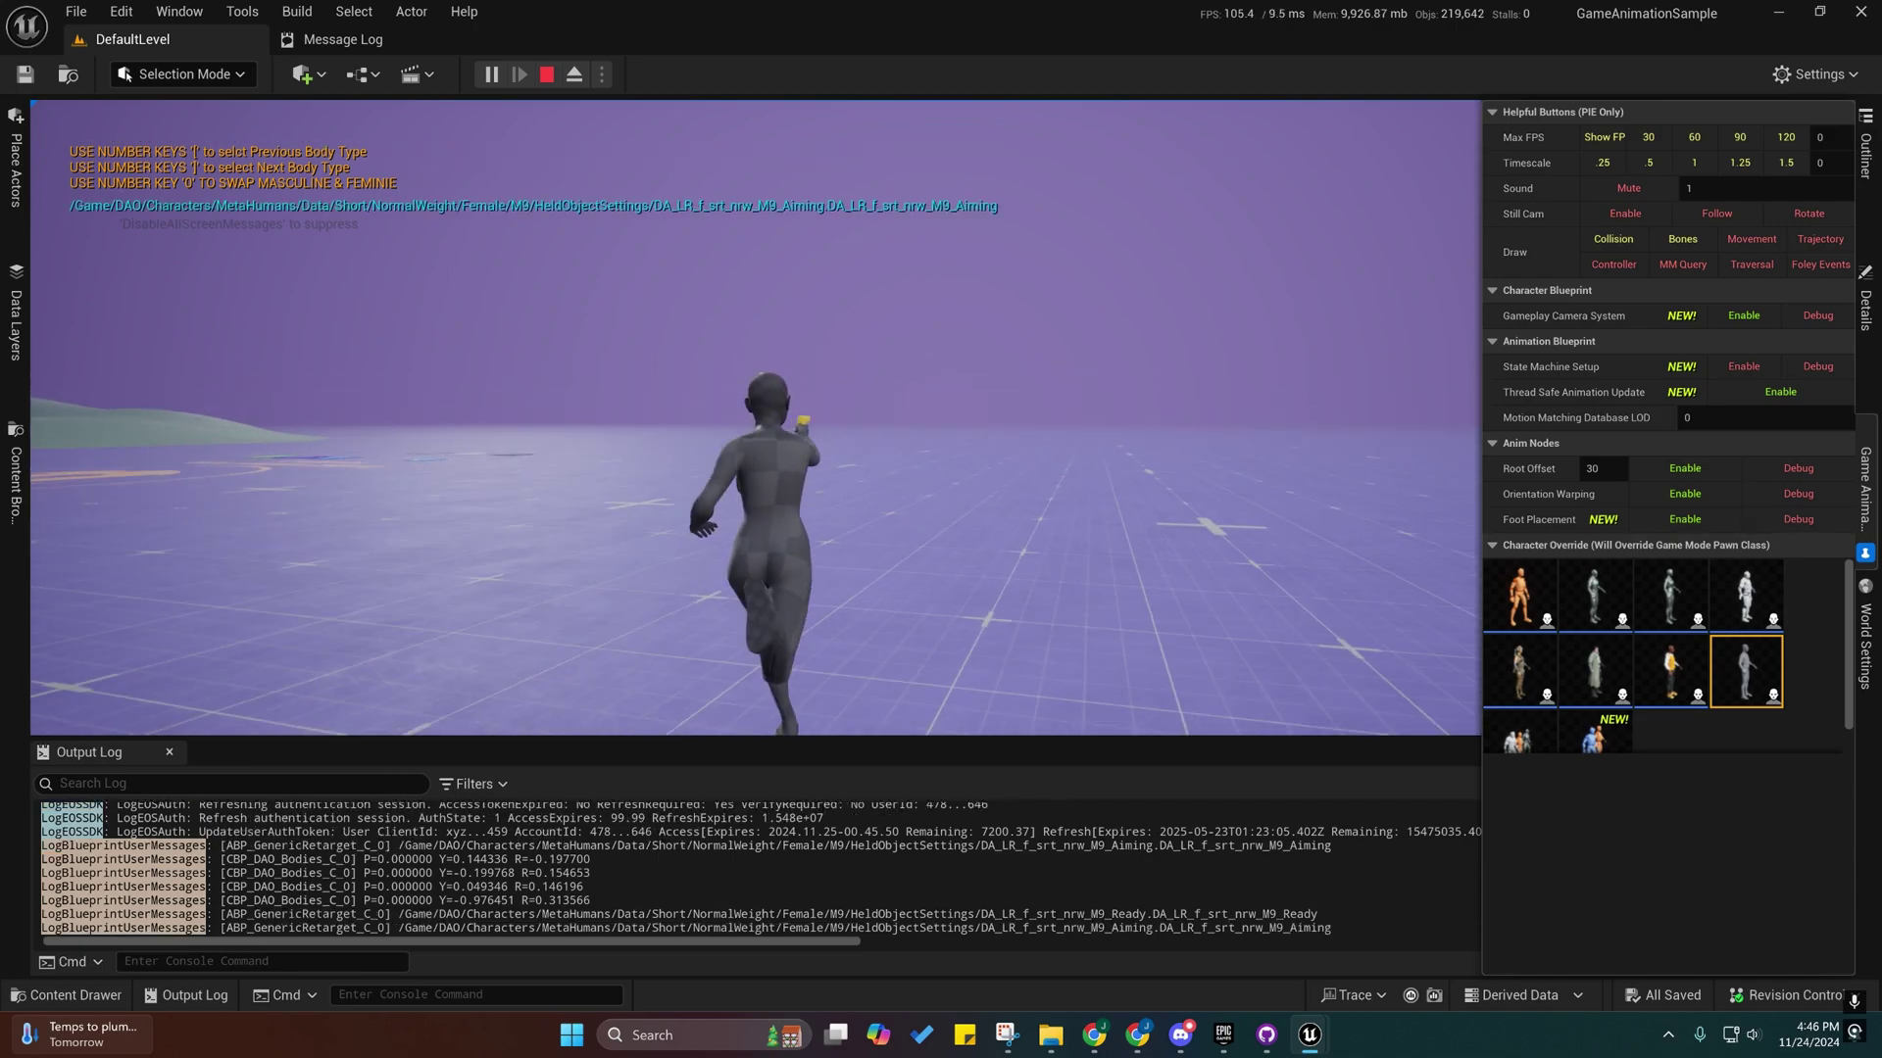
key(w)
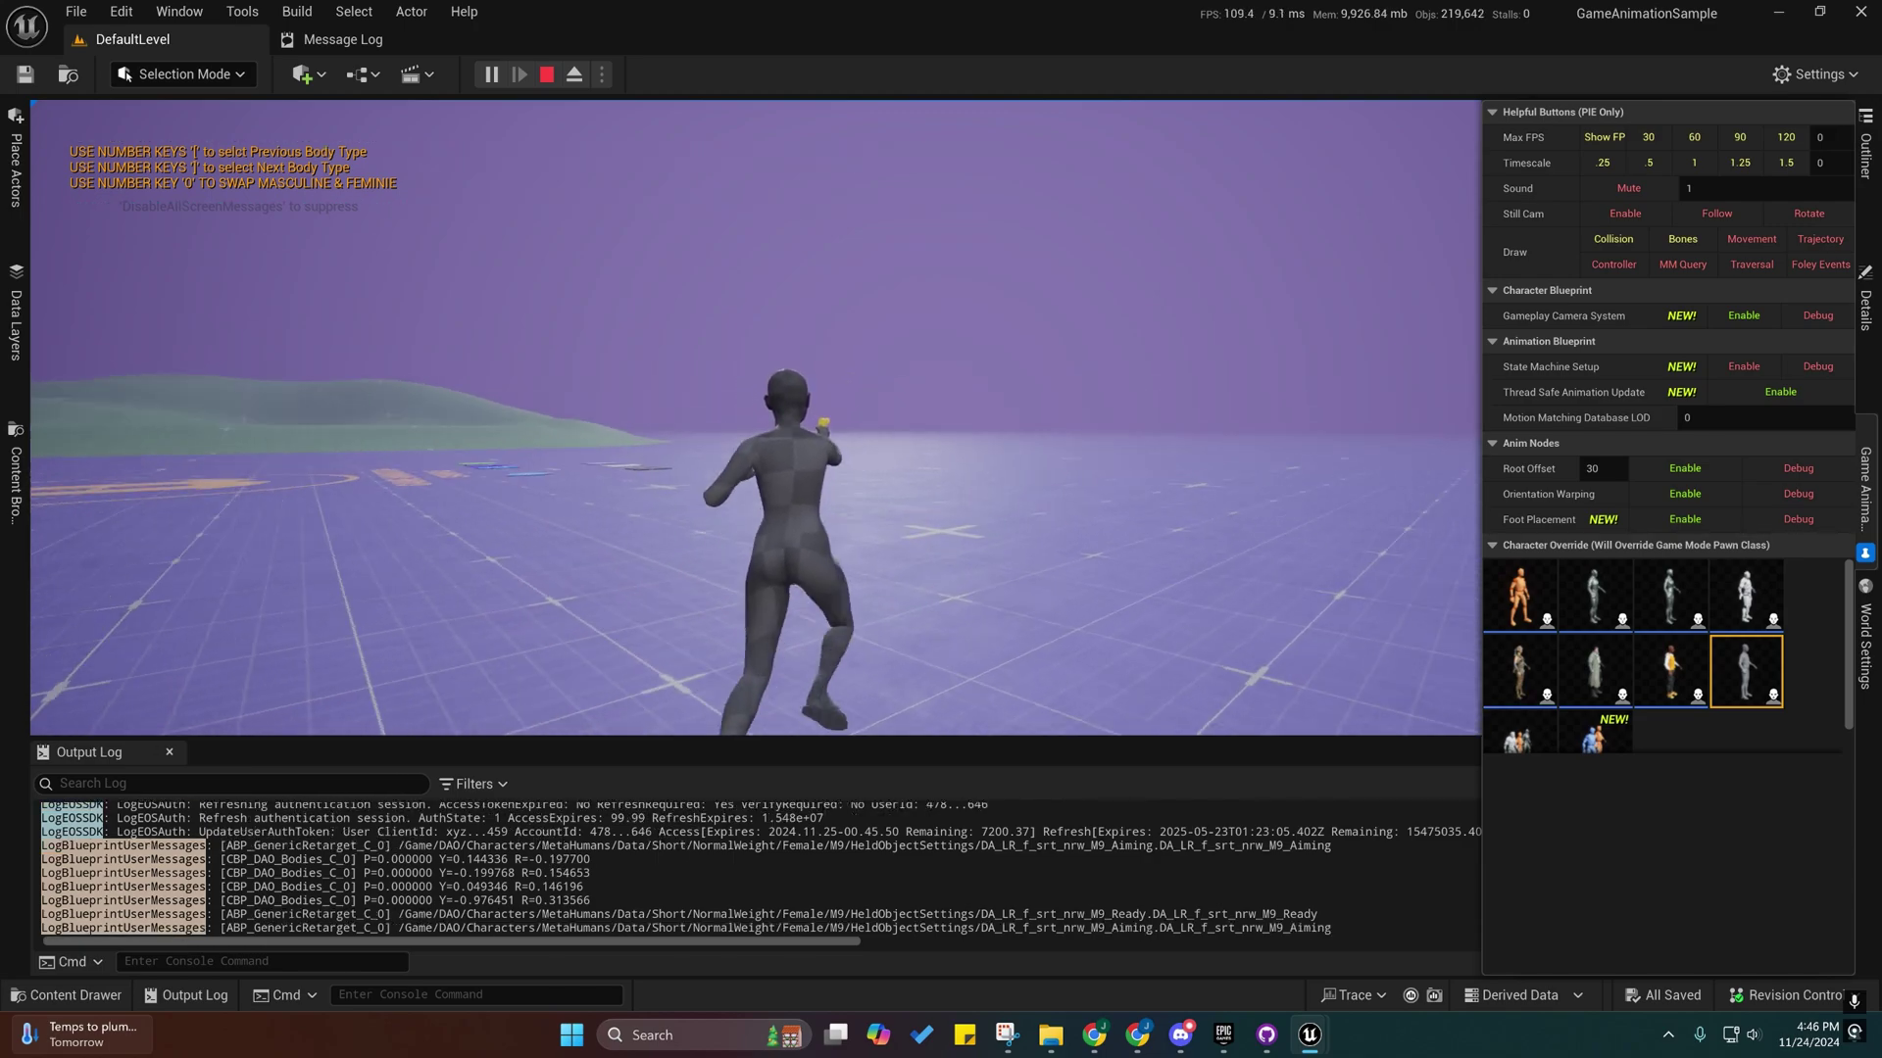
key(w)
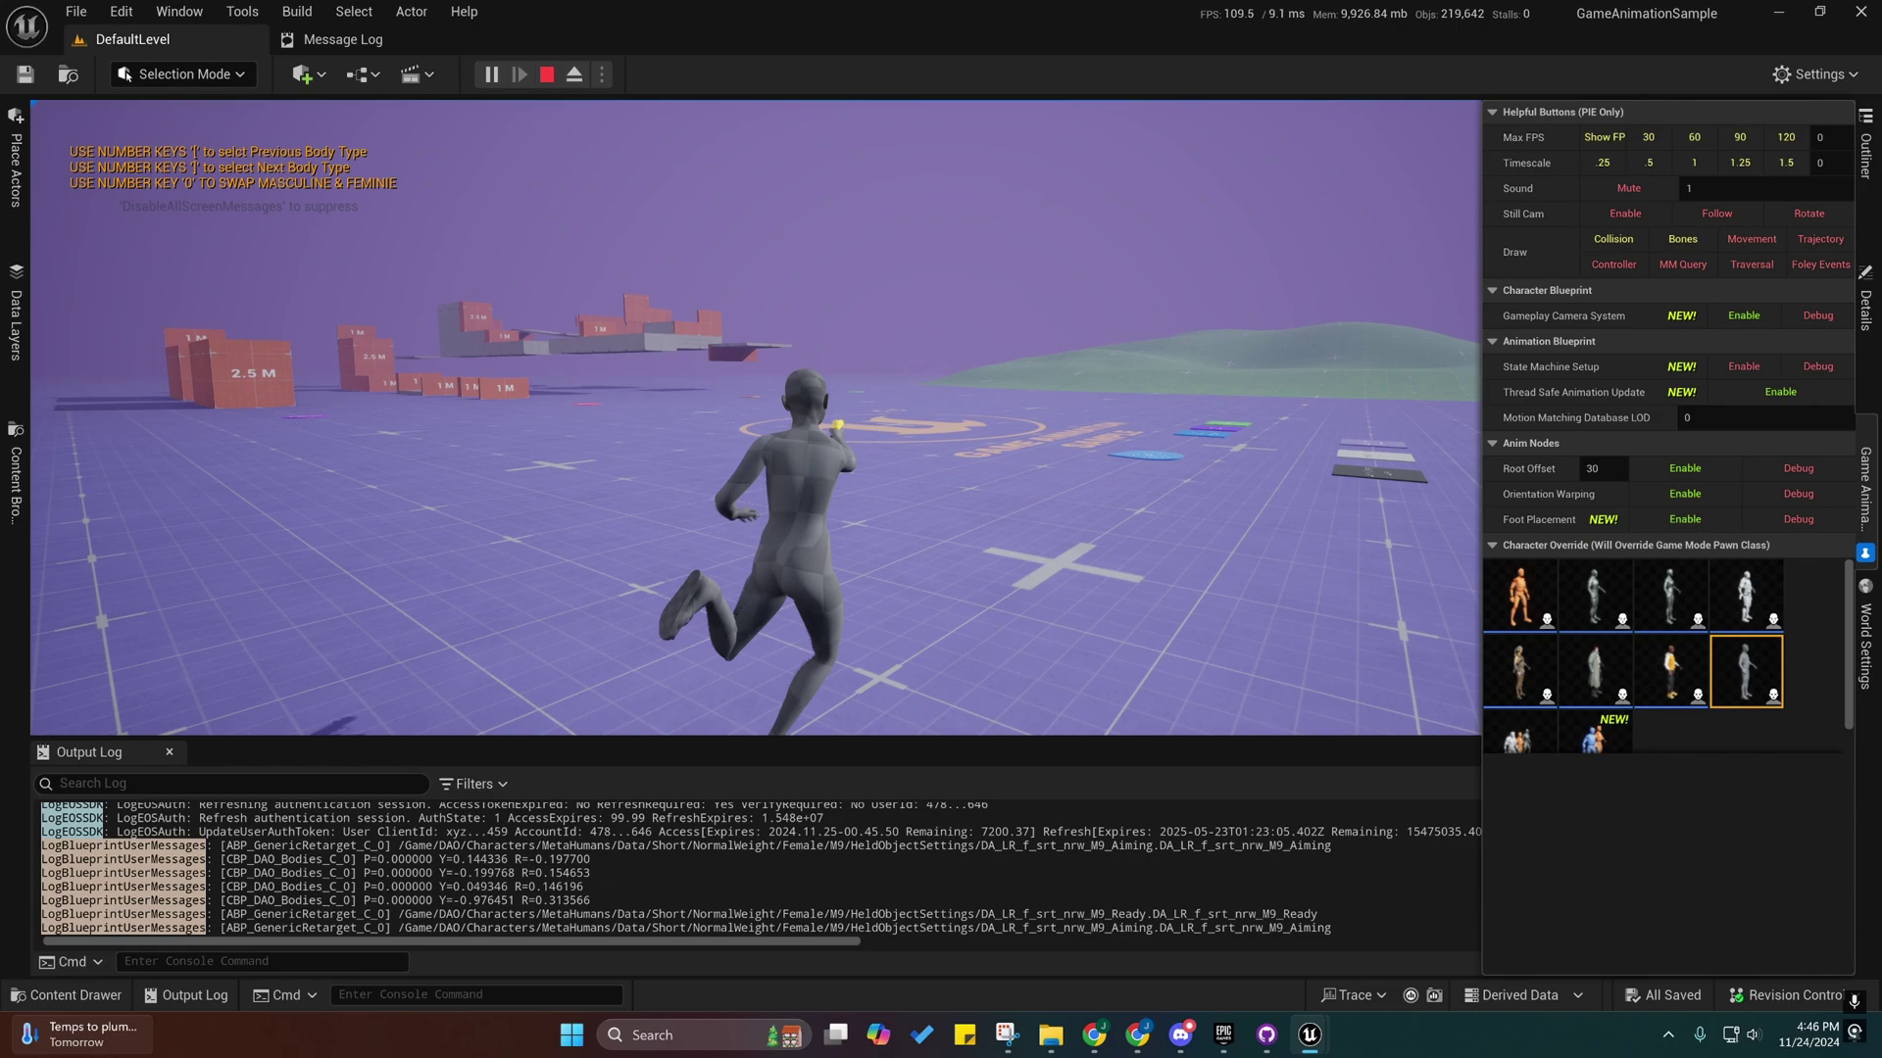
- Keep the M9 aimed while running the female character across the level, turning between the red blocks and the central logo
key(w)
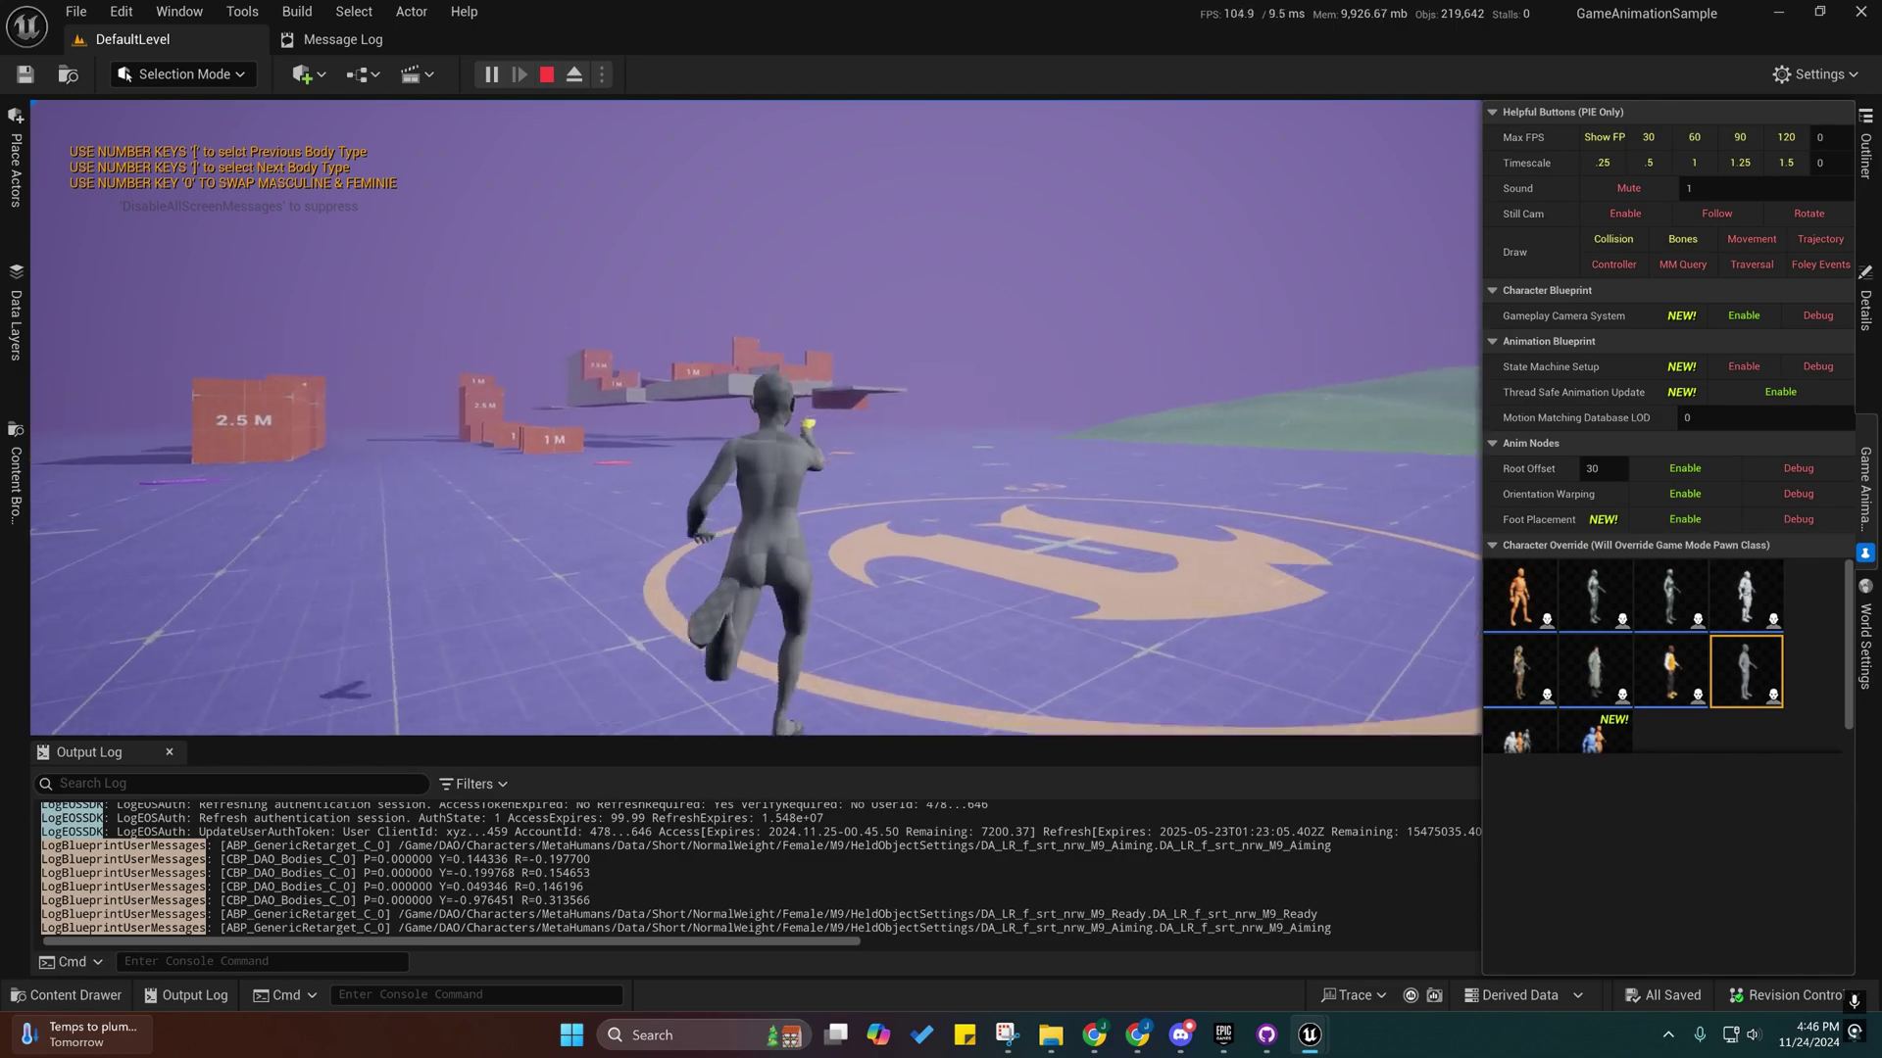
key(w)
key(w)
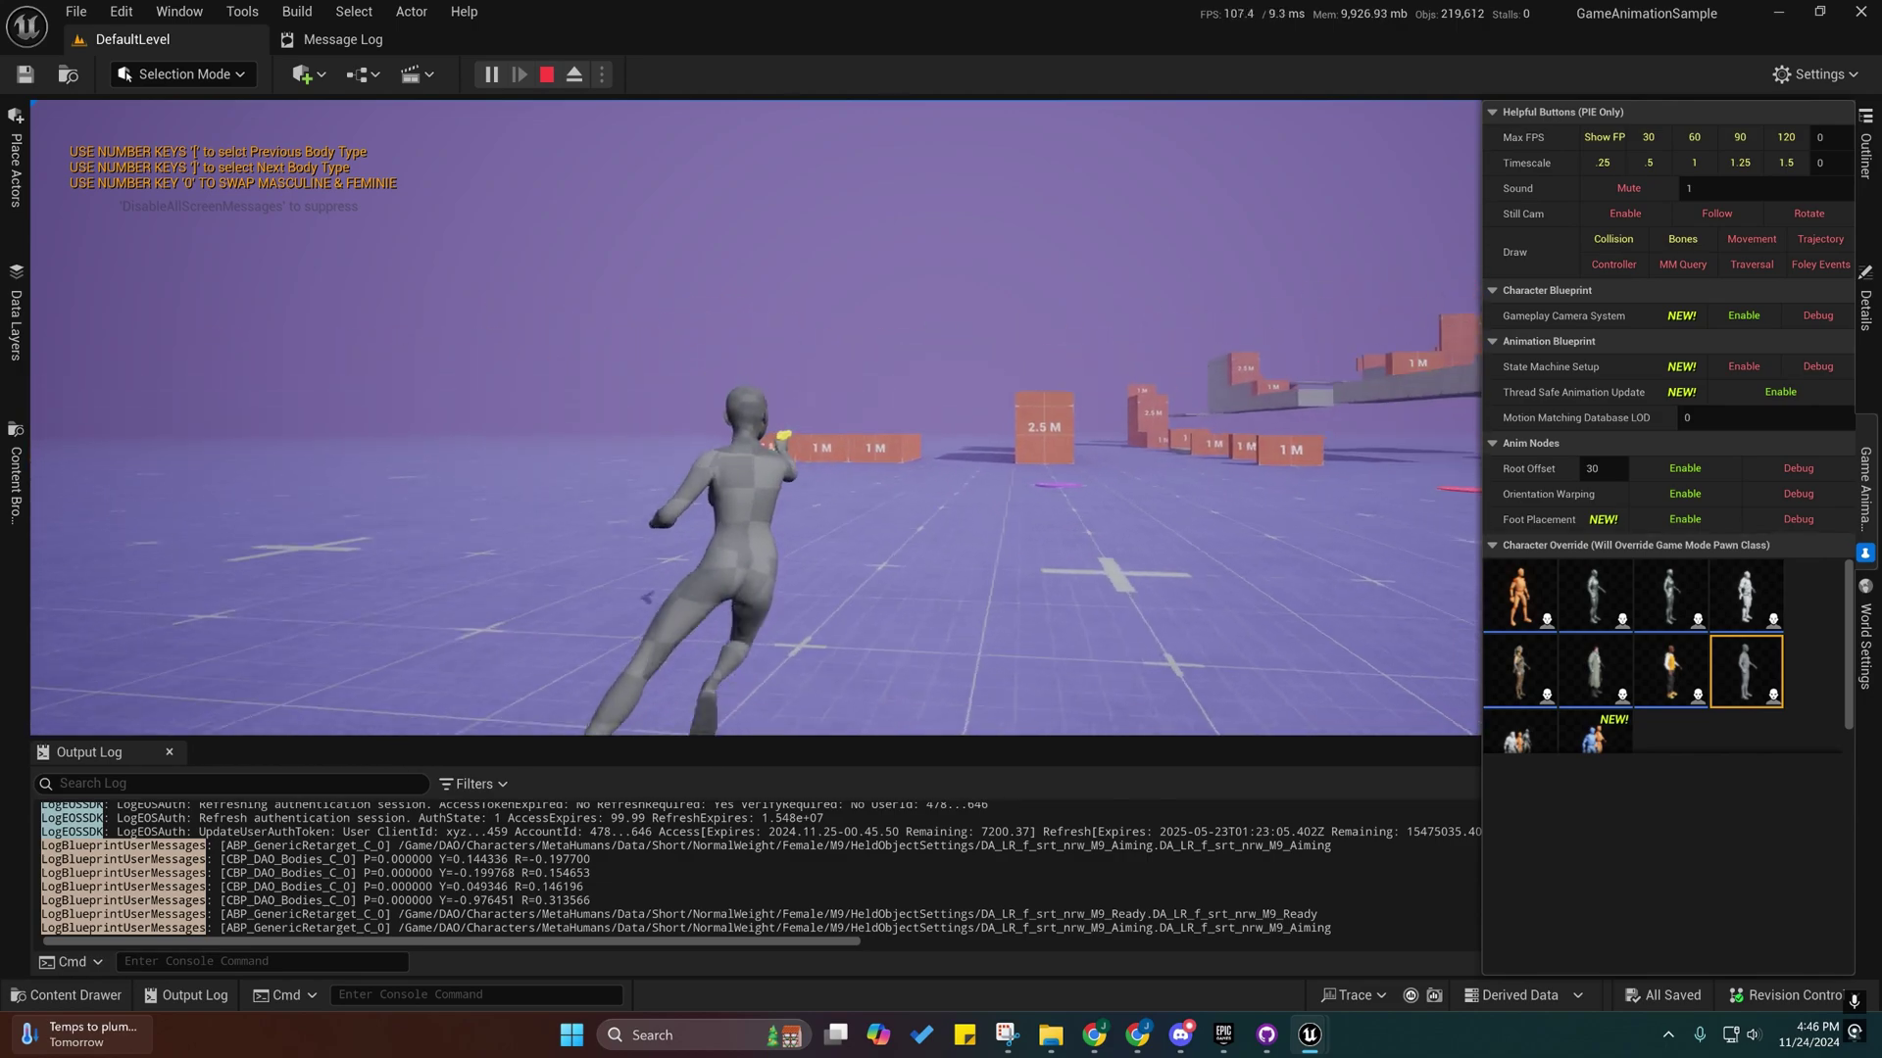
key(w)
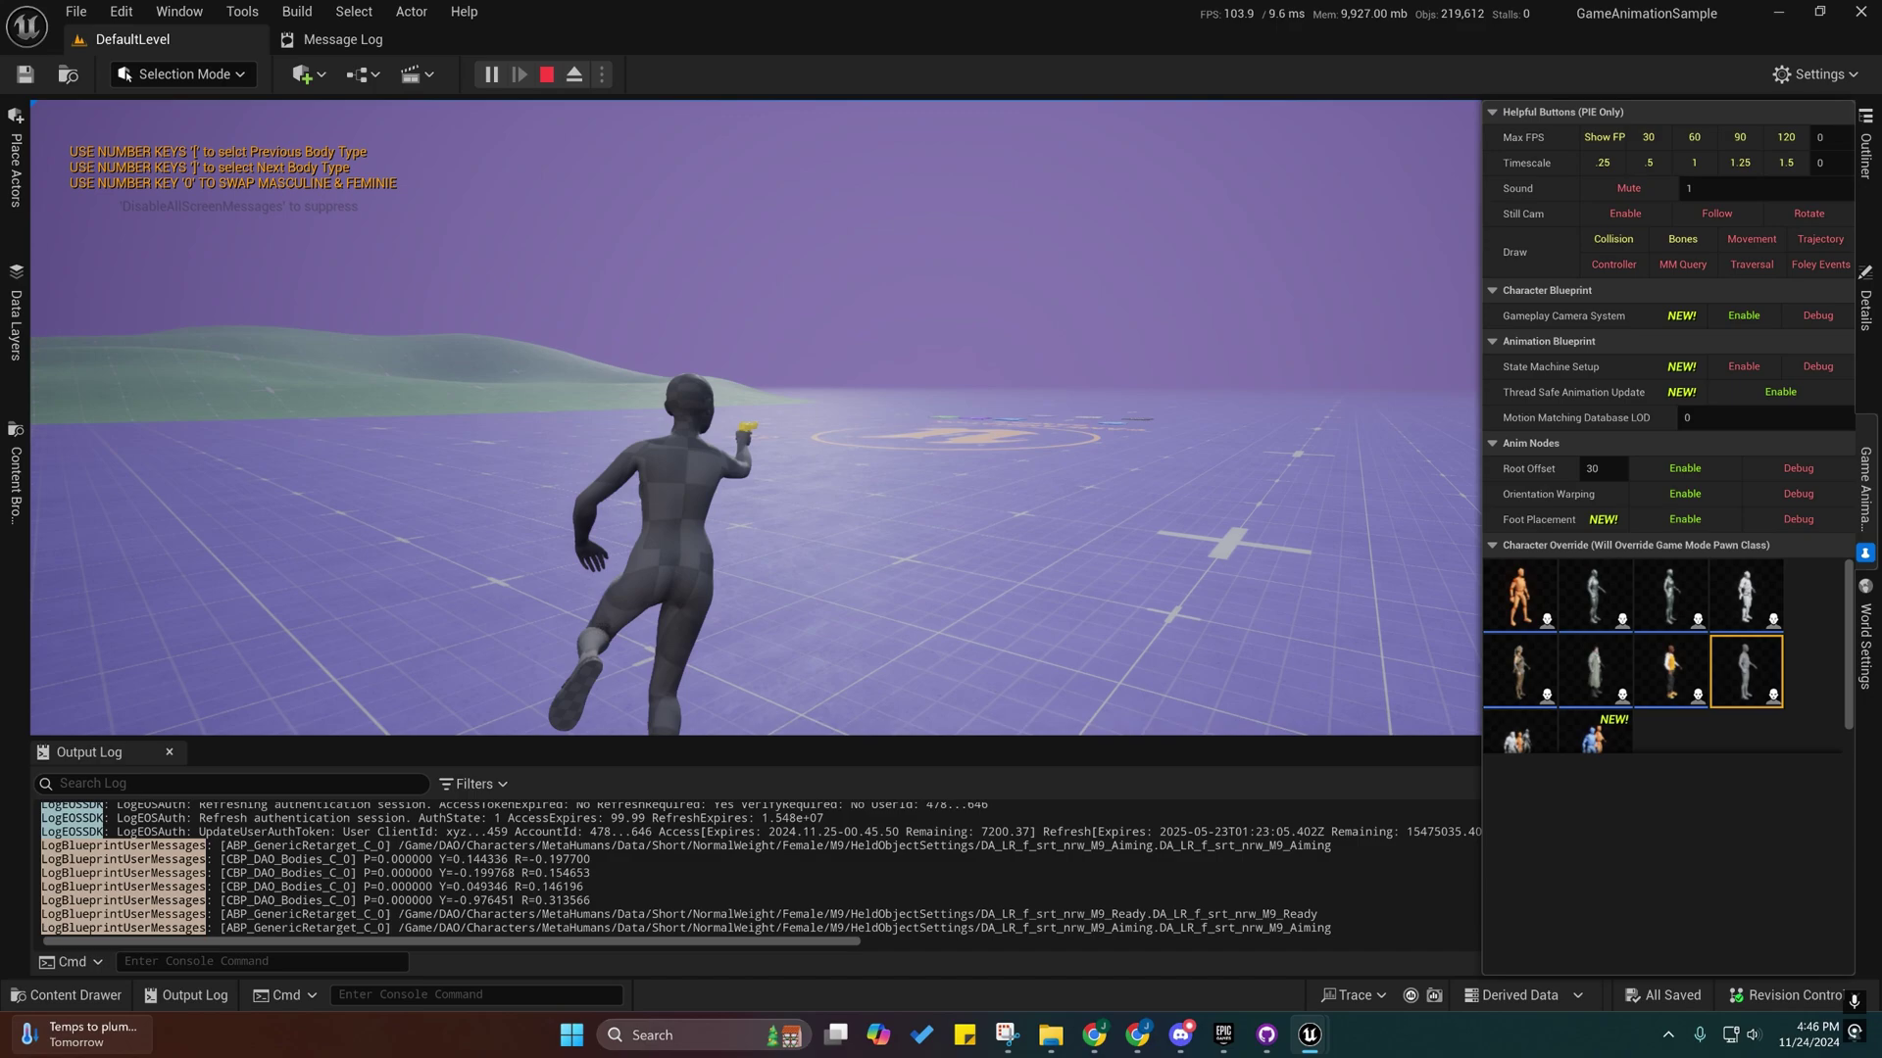
key(w)
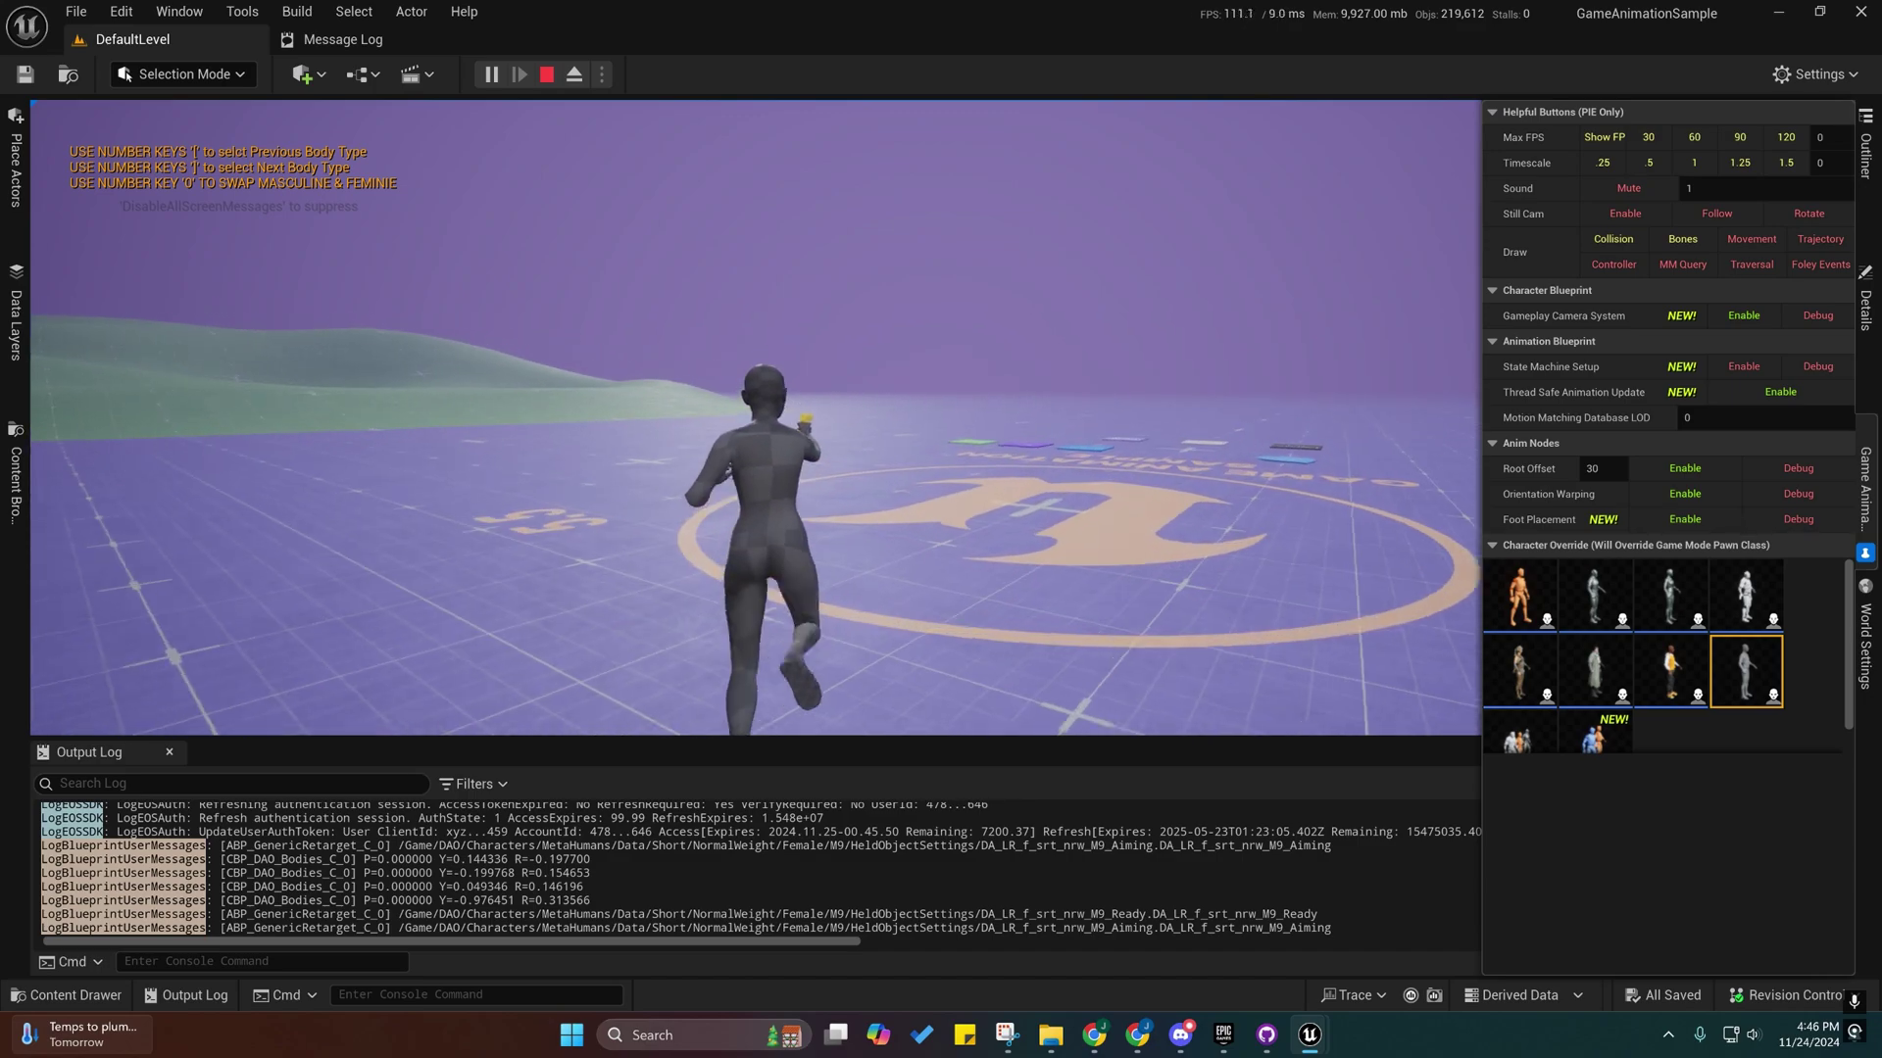
key(w)
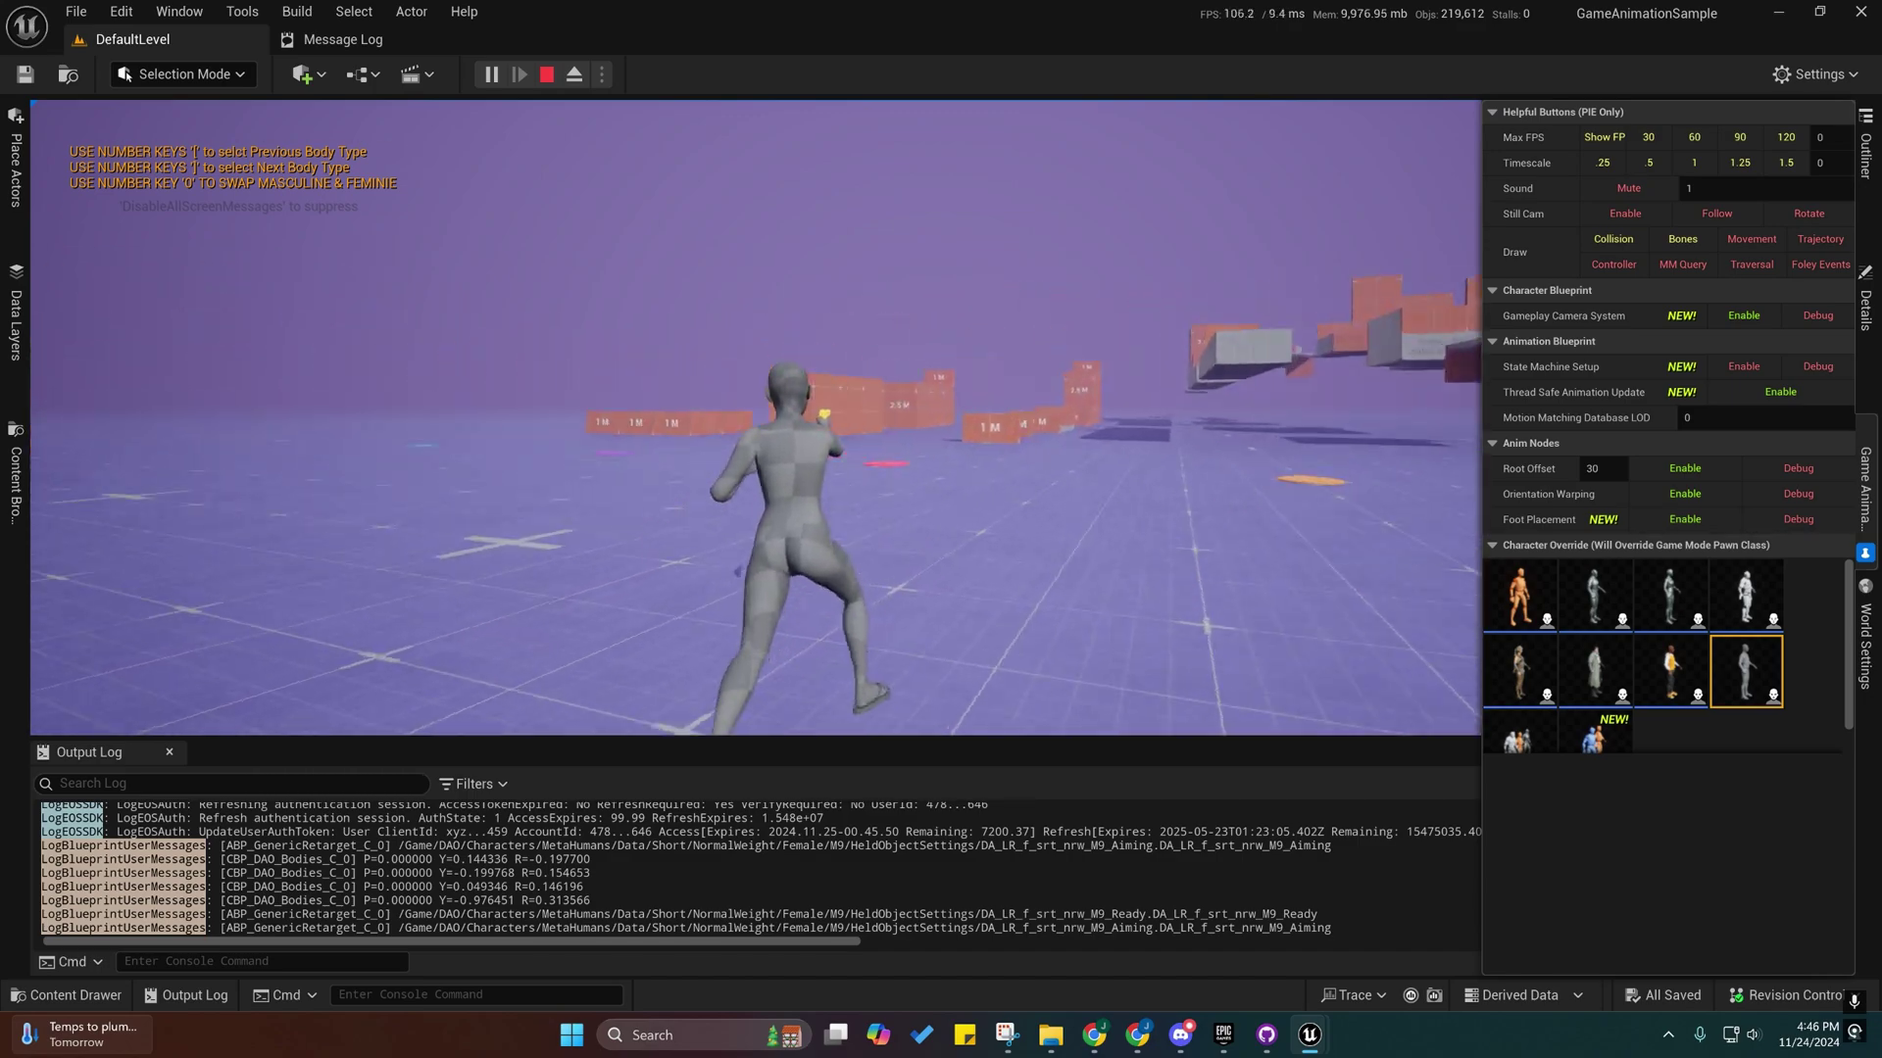
- Lower the M9 to the ready pose while running past the red blocks, and raise it to aim while moving backwards
key(w)
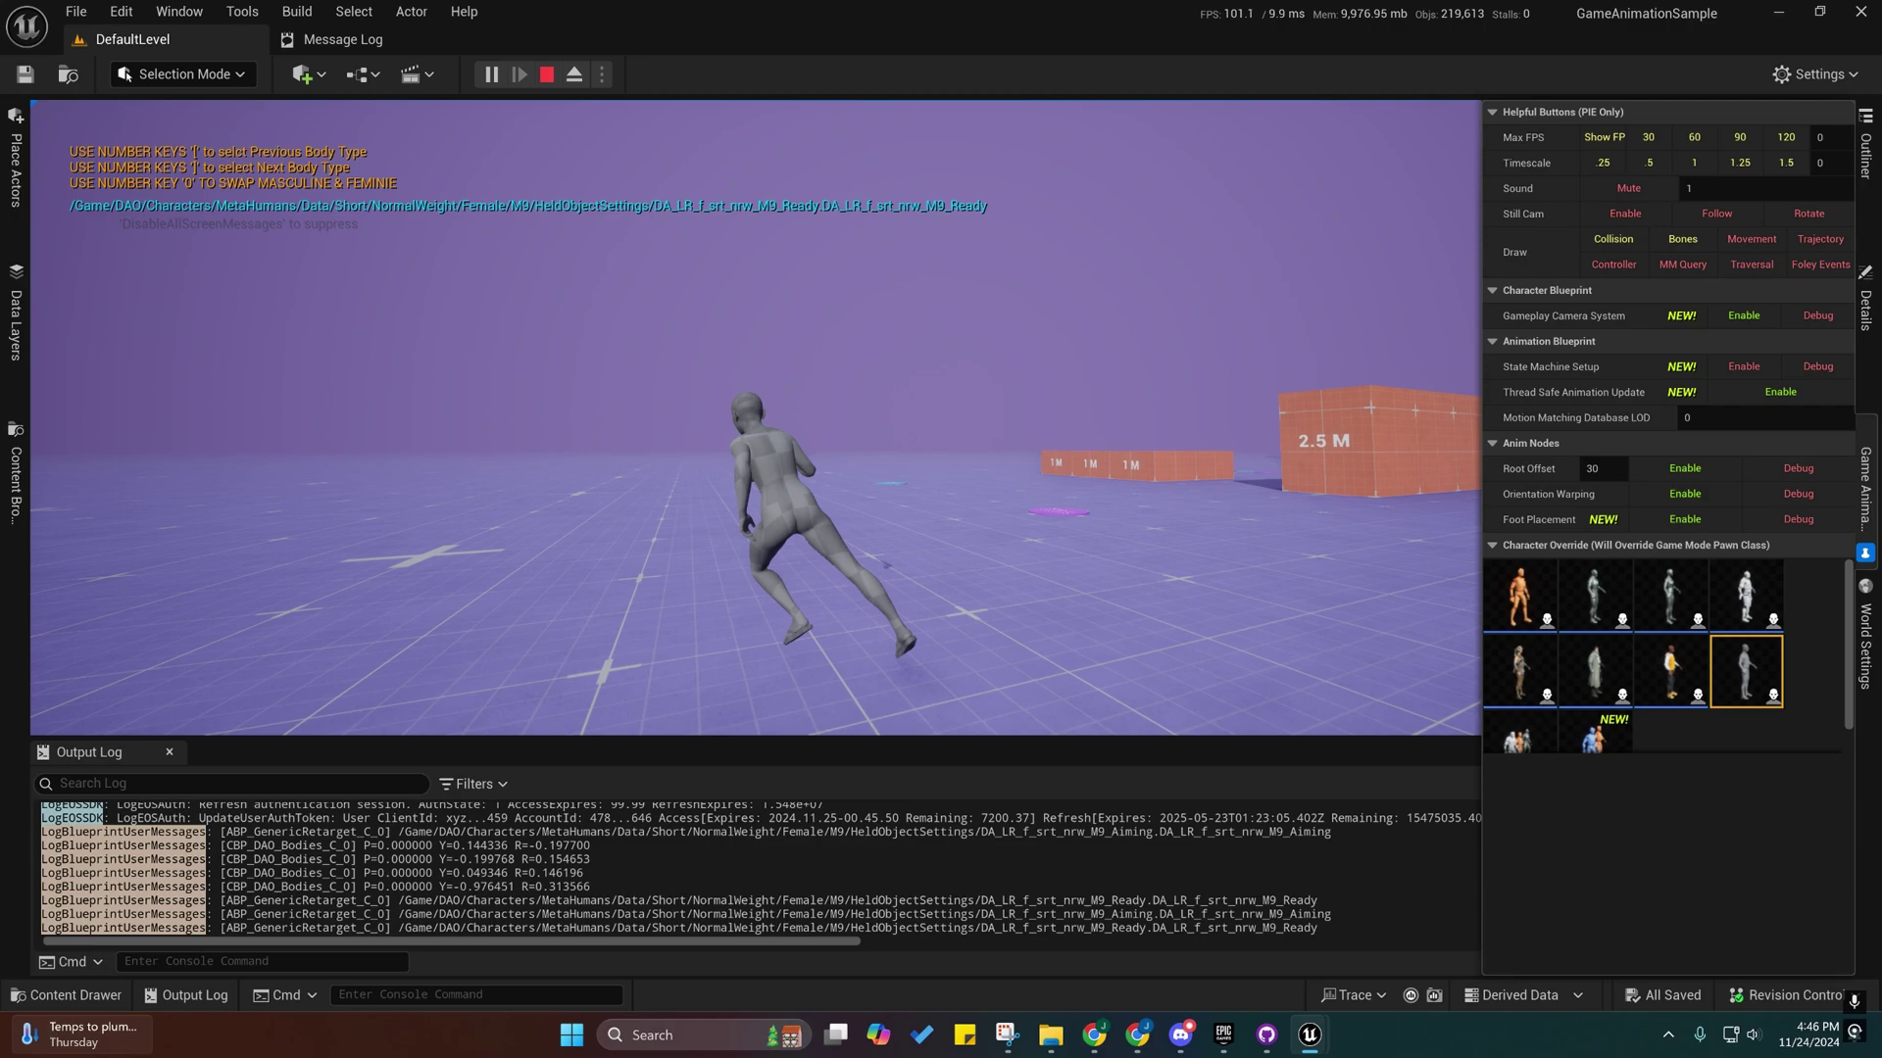
key(w)
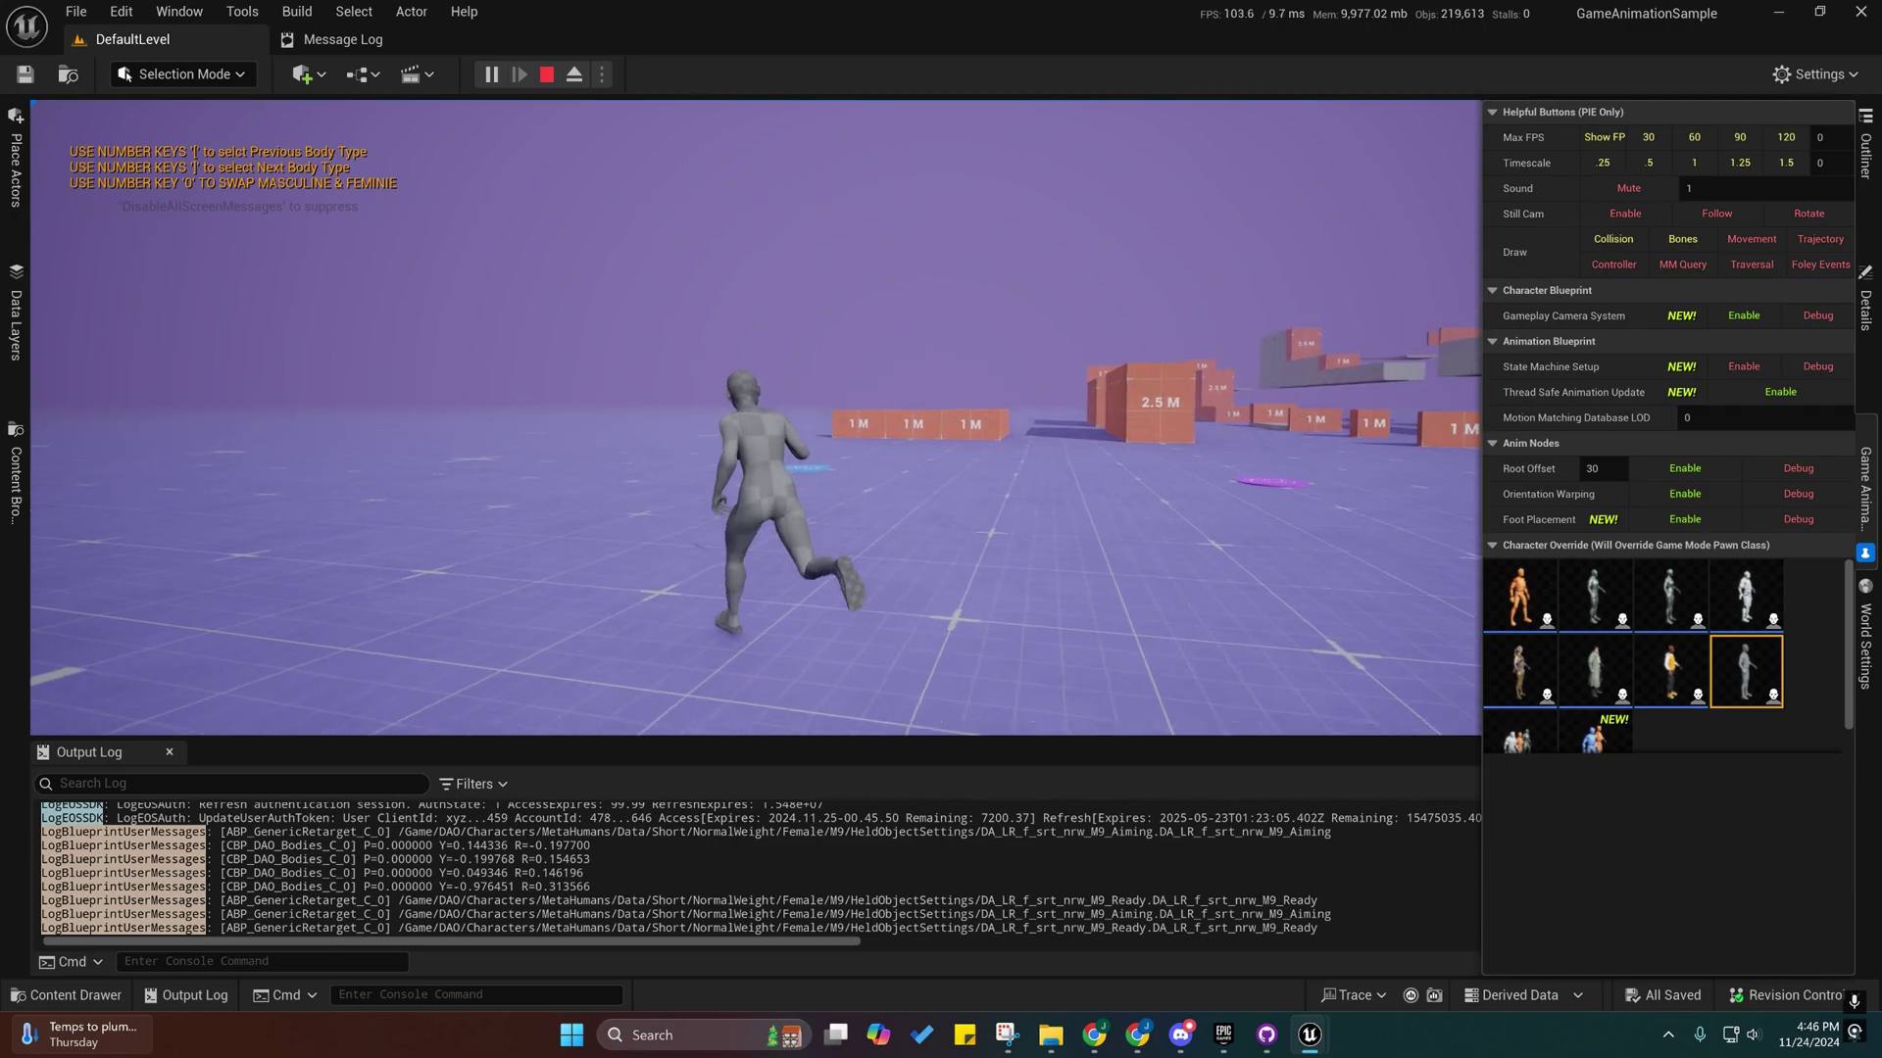
key(w)
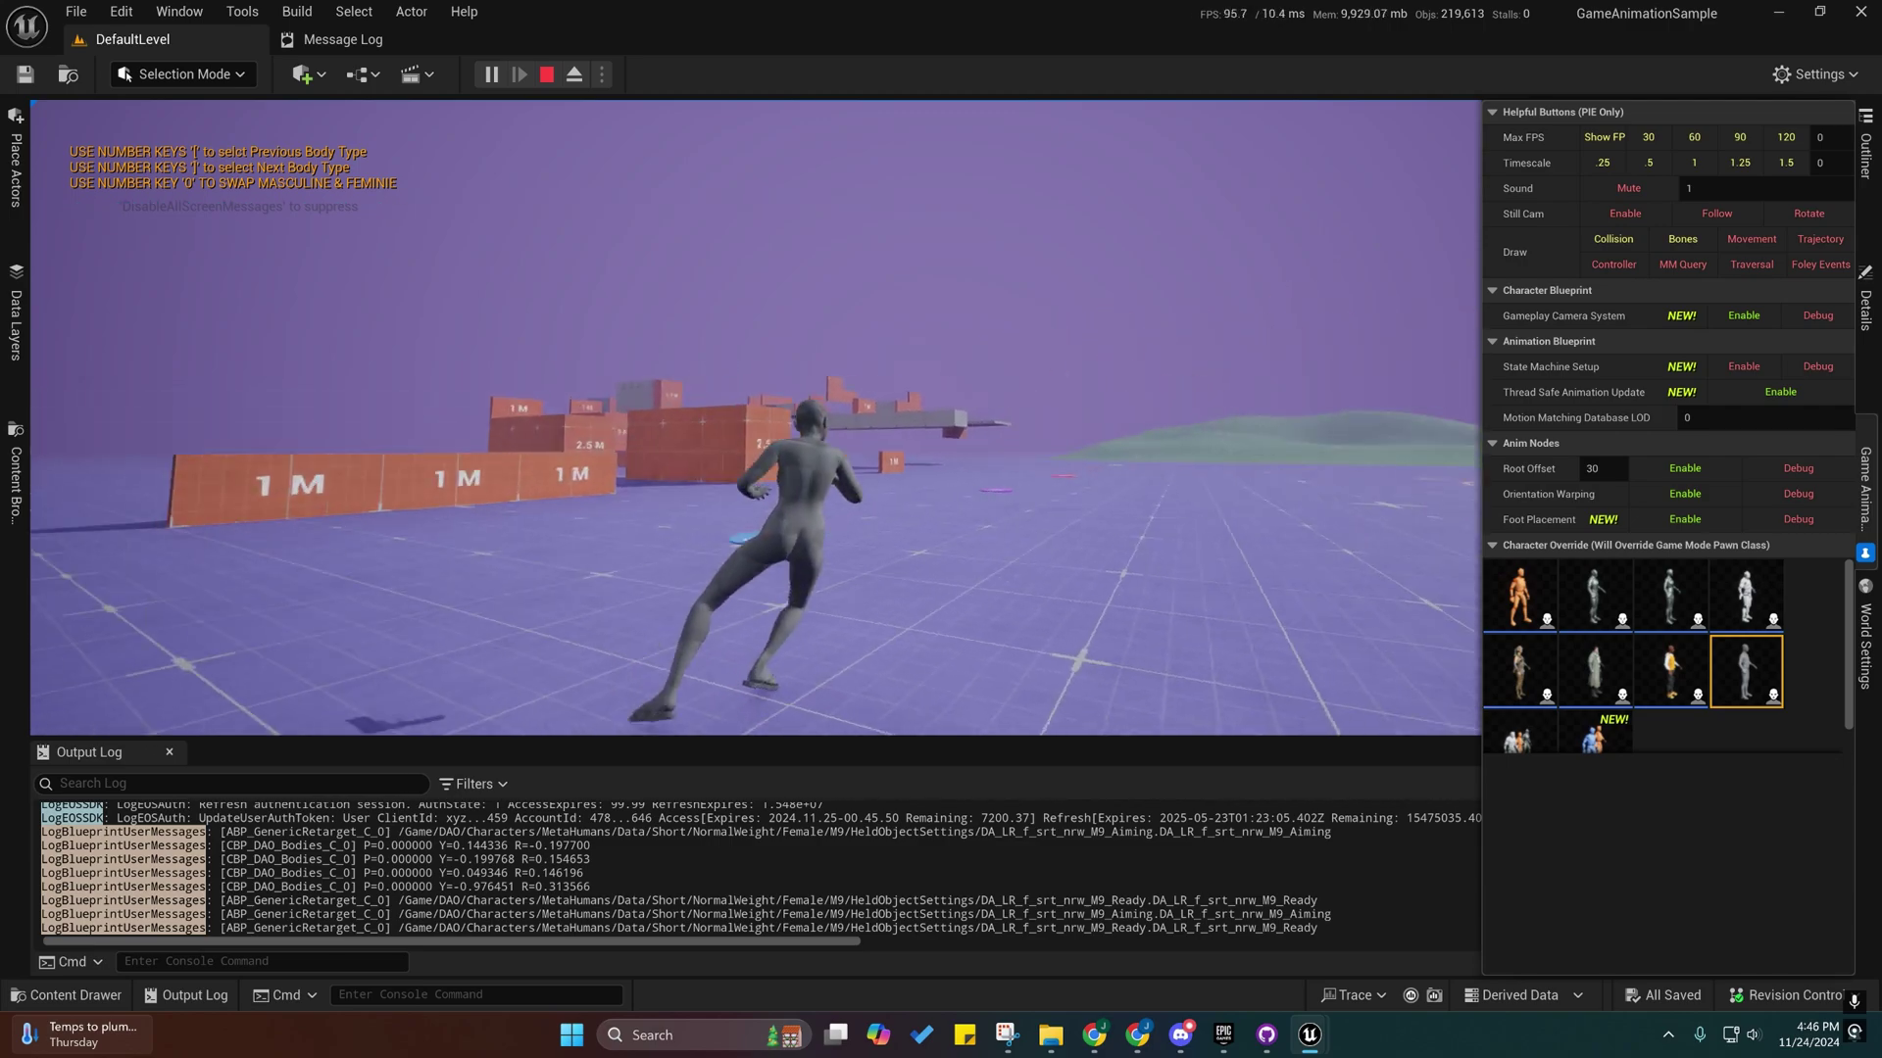
key(s)
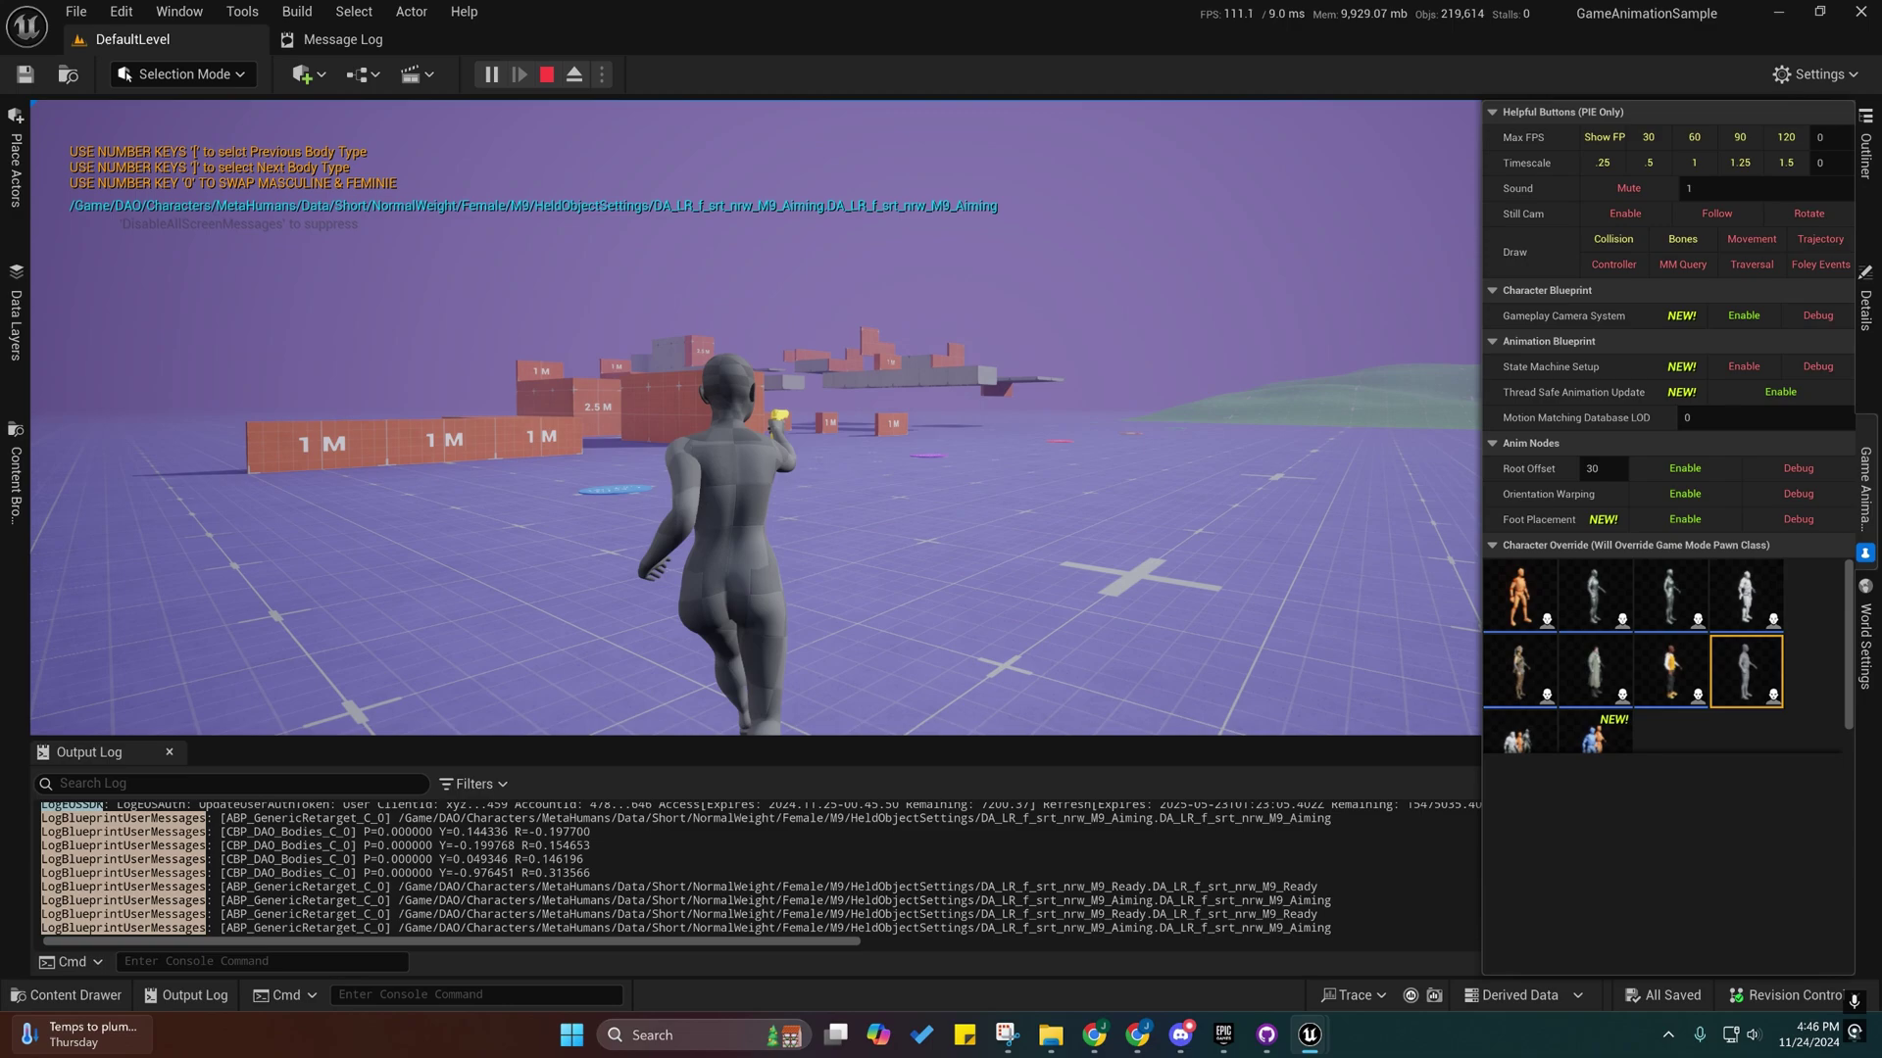
key(s)
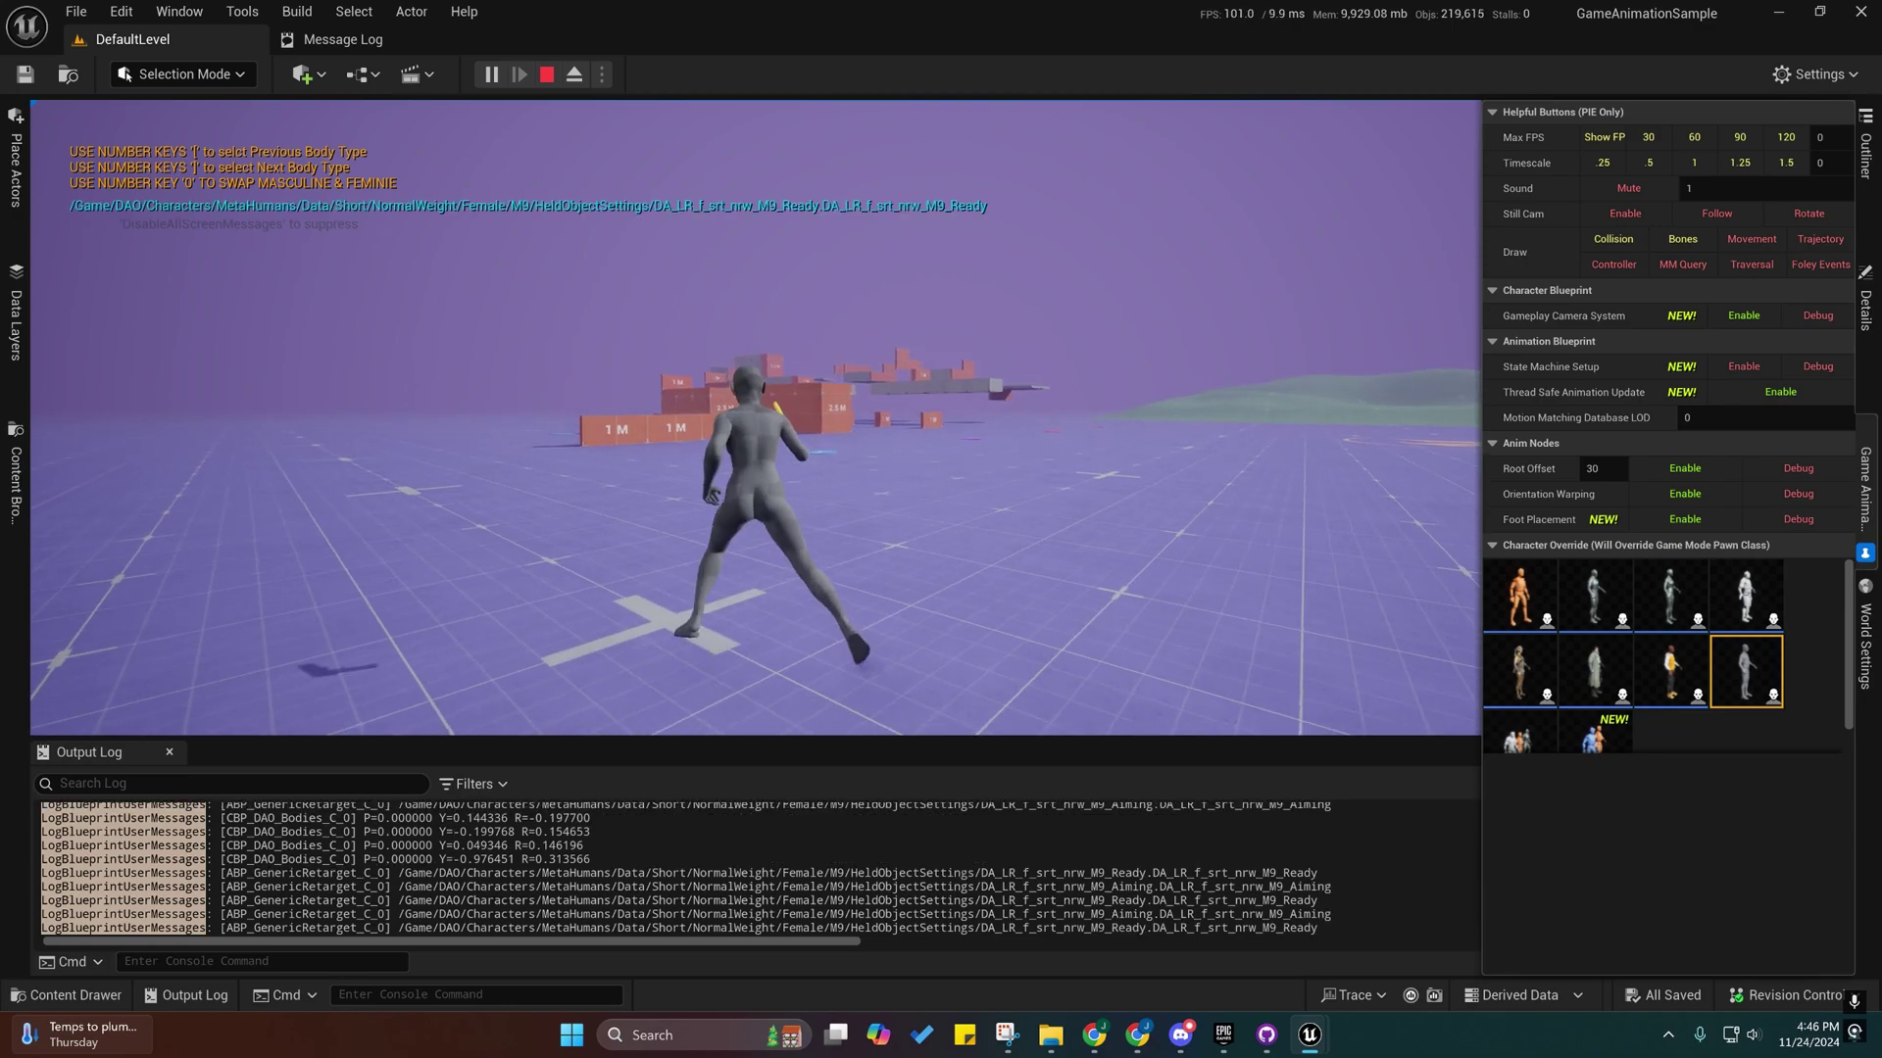
- Run forward towards the hills with the M9 in the ready pose, and end the play session
key(w)
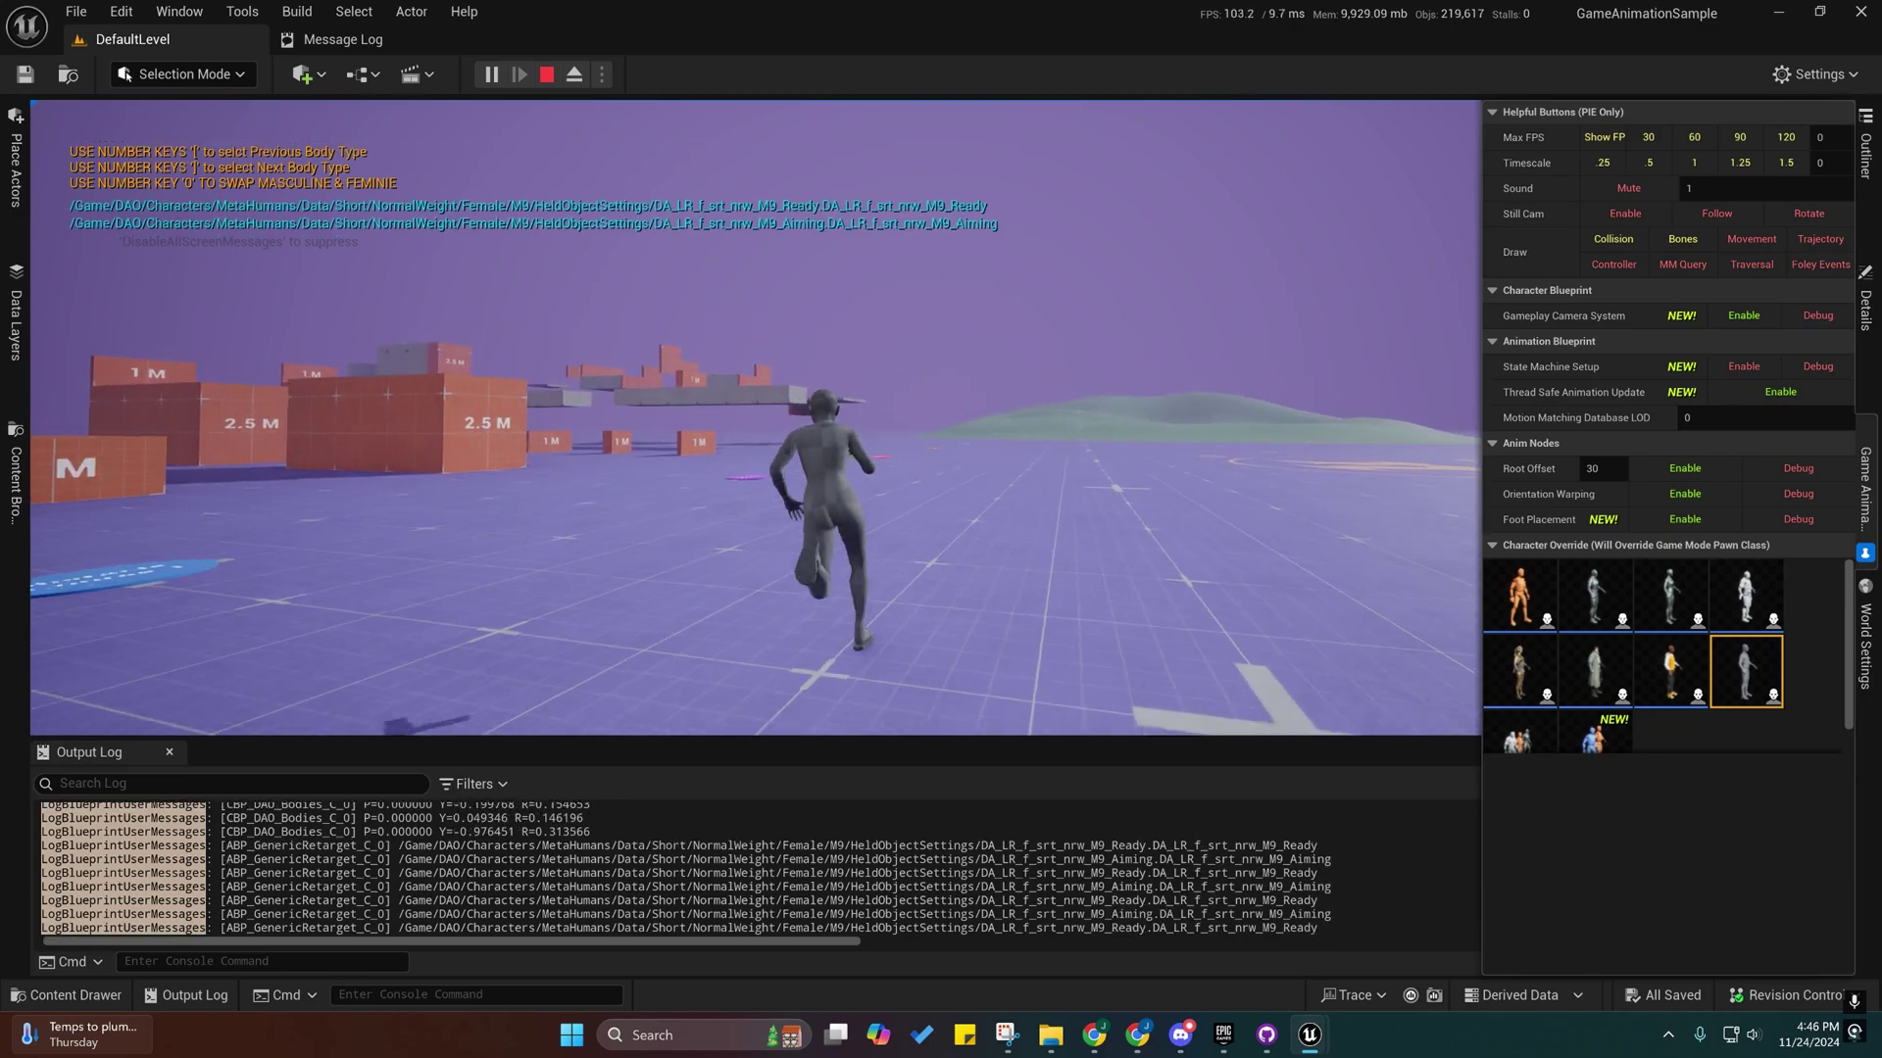
key(w)
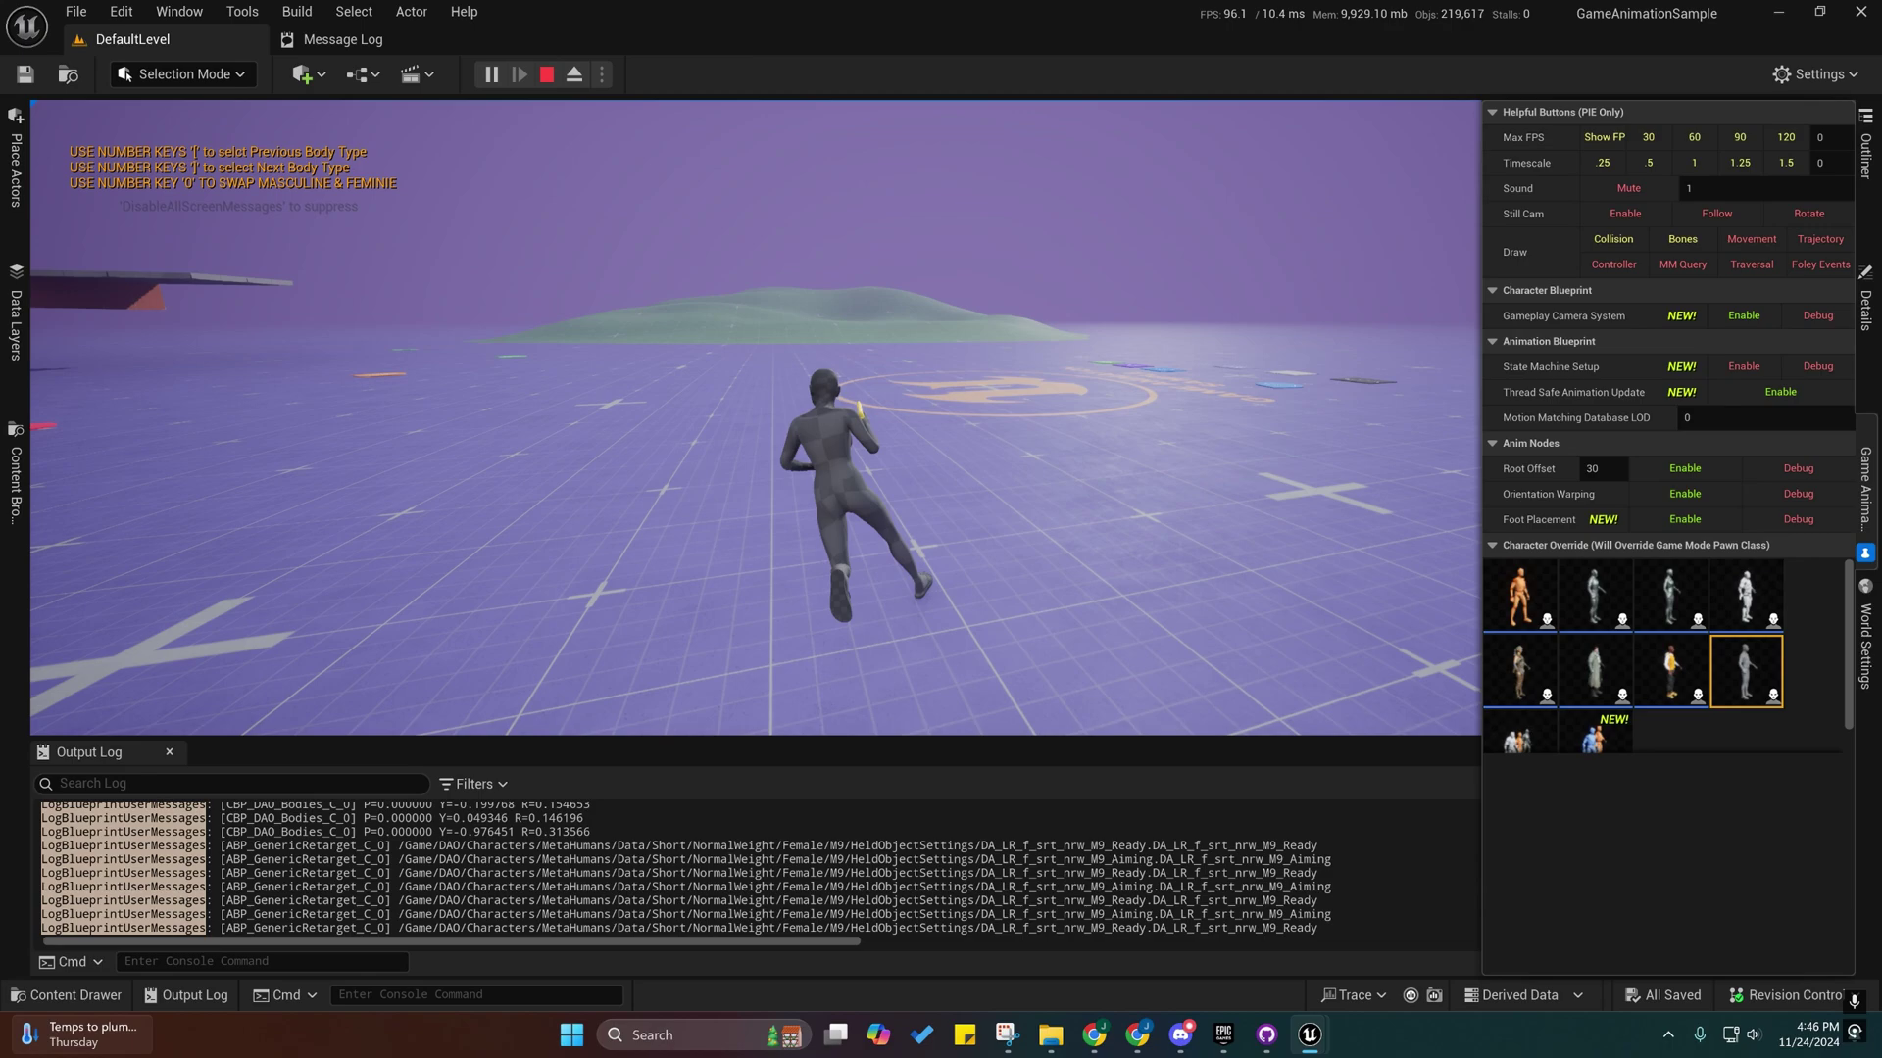
key(w)
key(Escape)
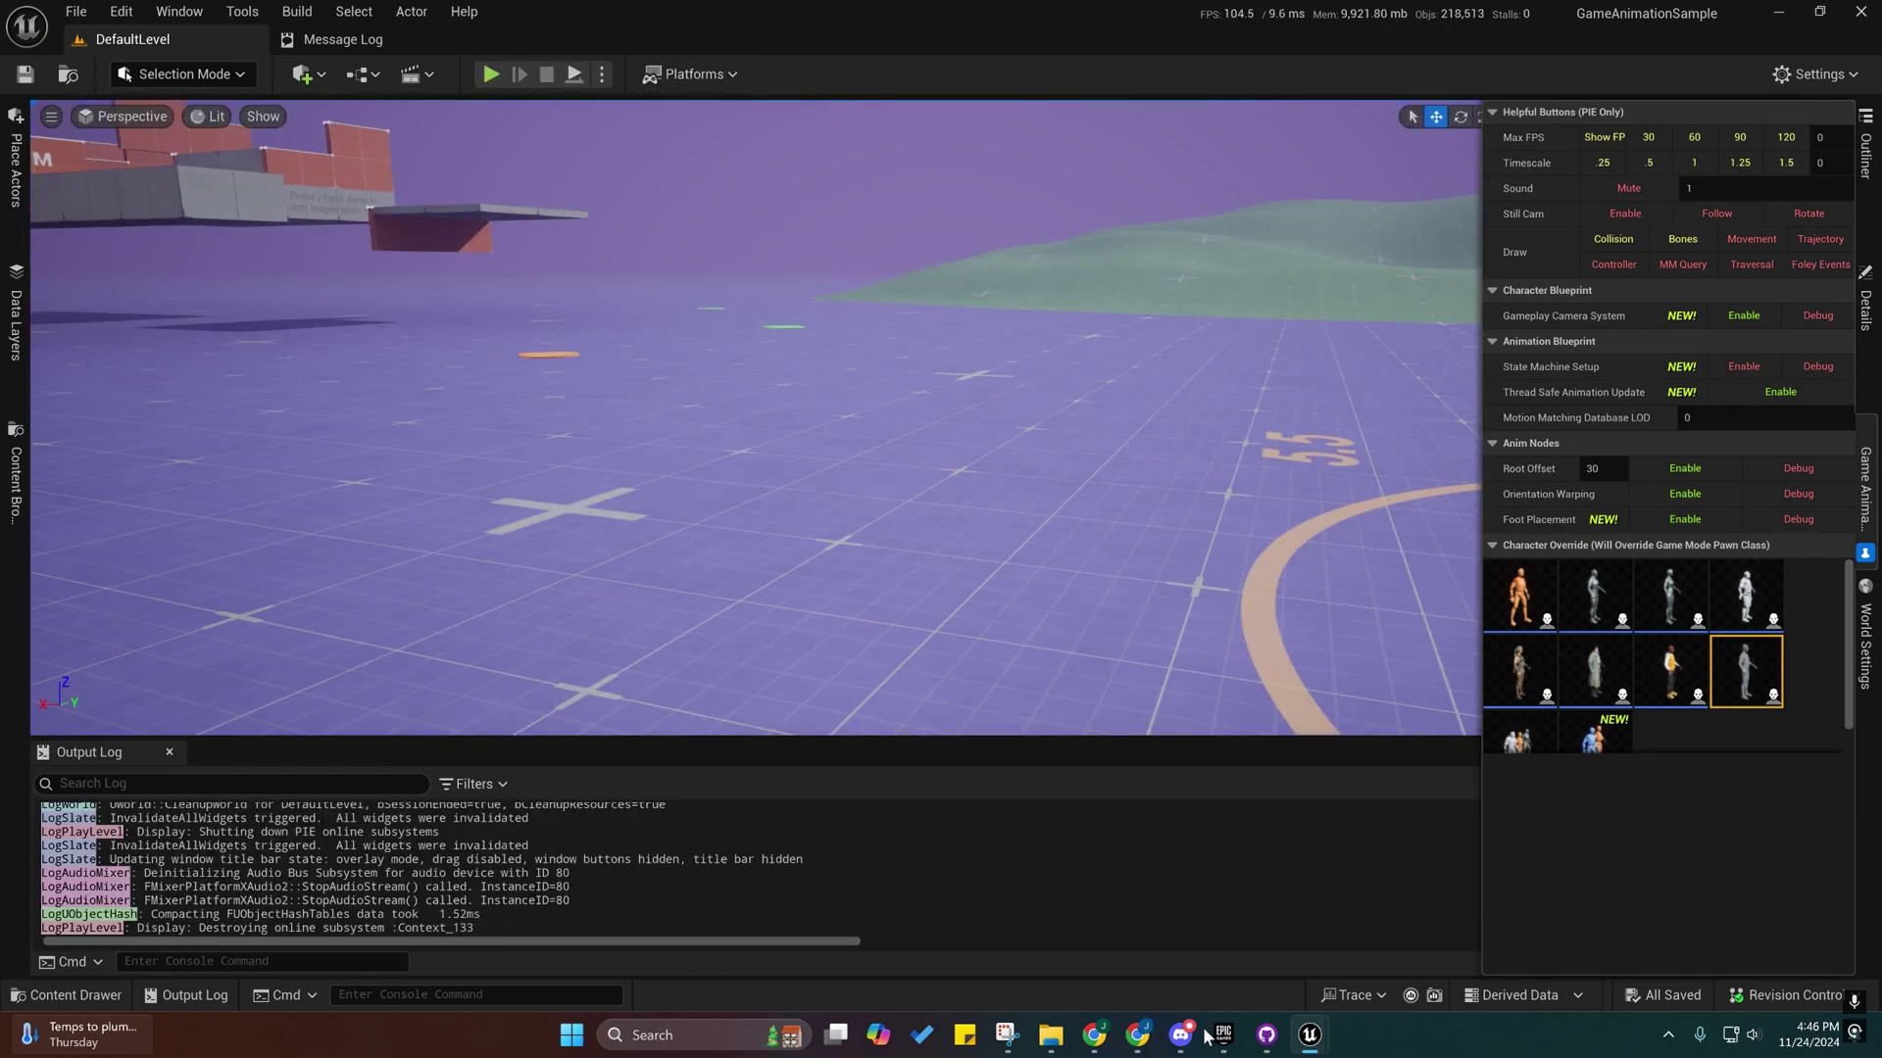
- Switch to GitHub Desktop and review the history entries "1.33 Crouch State Refactor and Auto-Aim" and "Fix 1.33: MetaHuman Body Layering Data Not Loading"
click(1263, 1043)
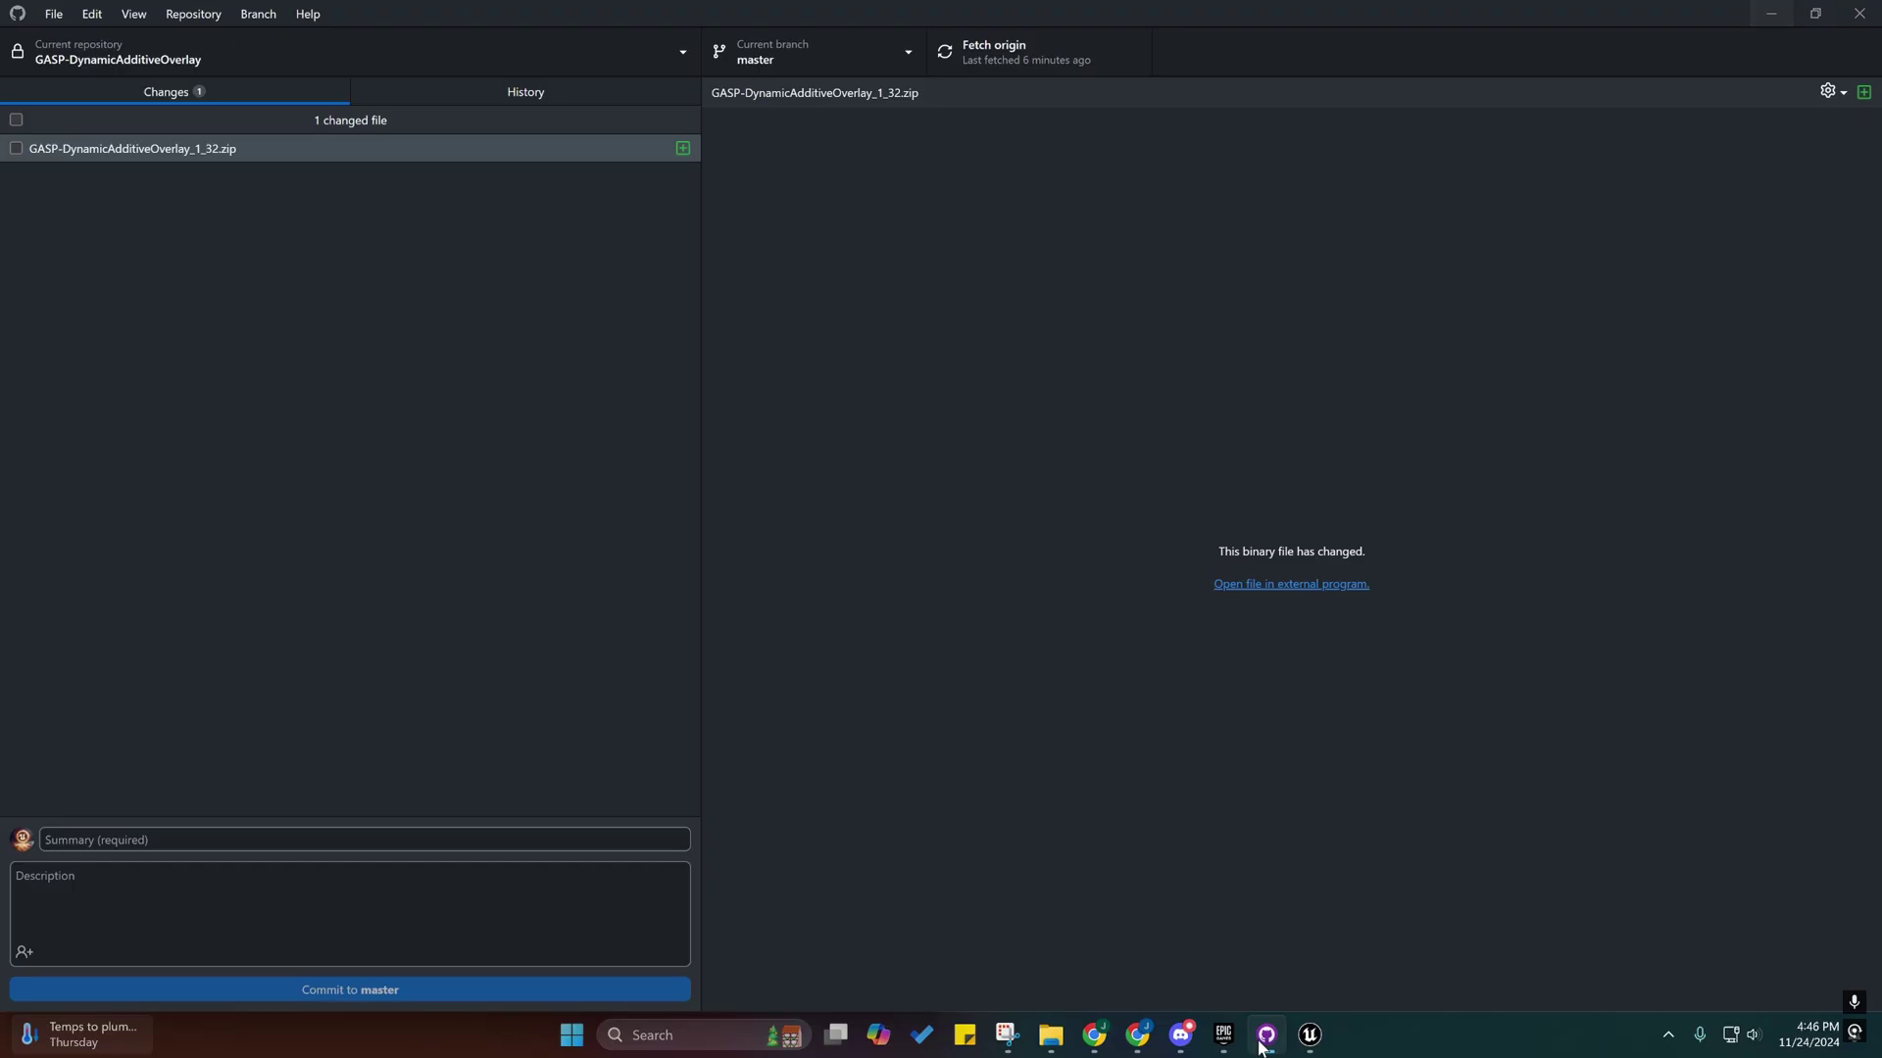
click(446, 83)
scroll(229, 700, down, 5)
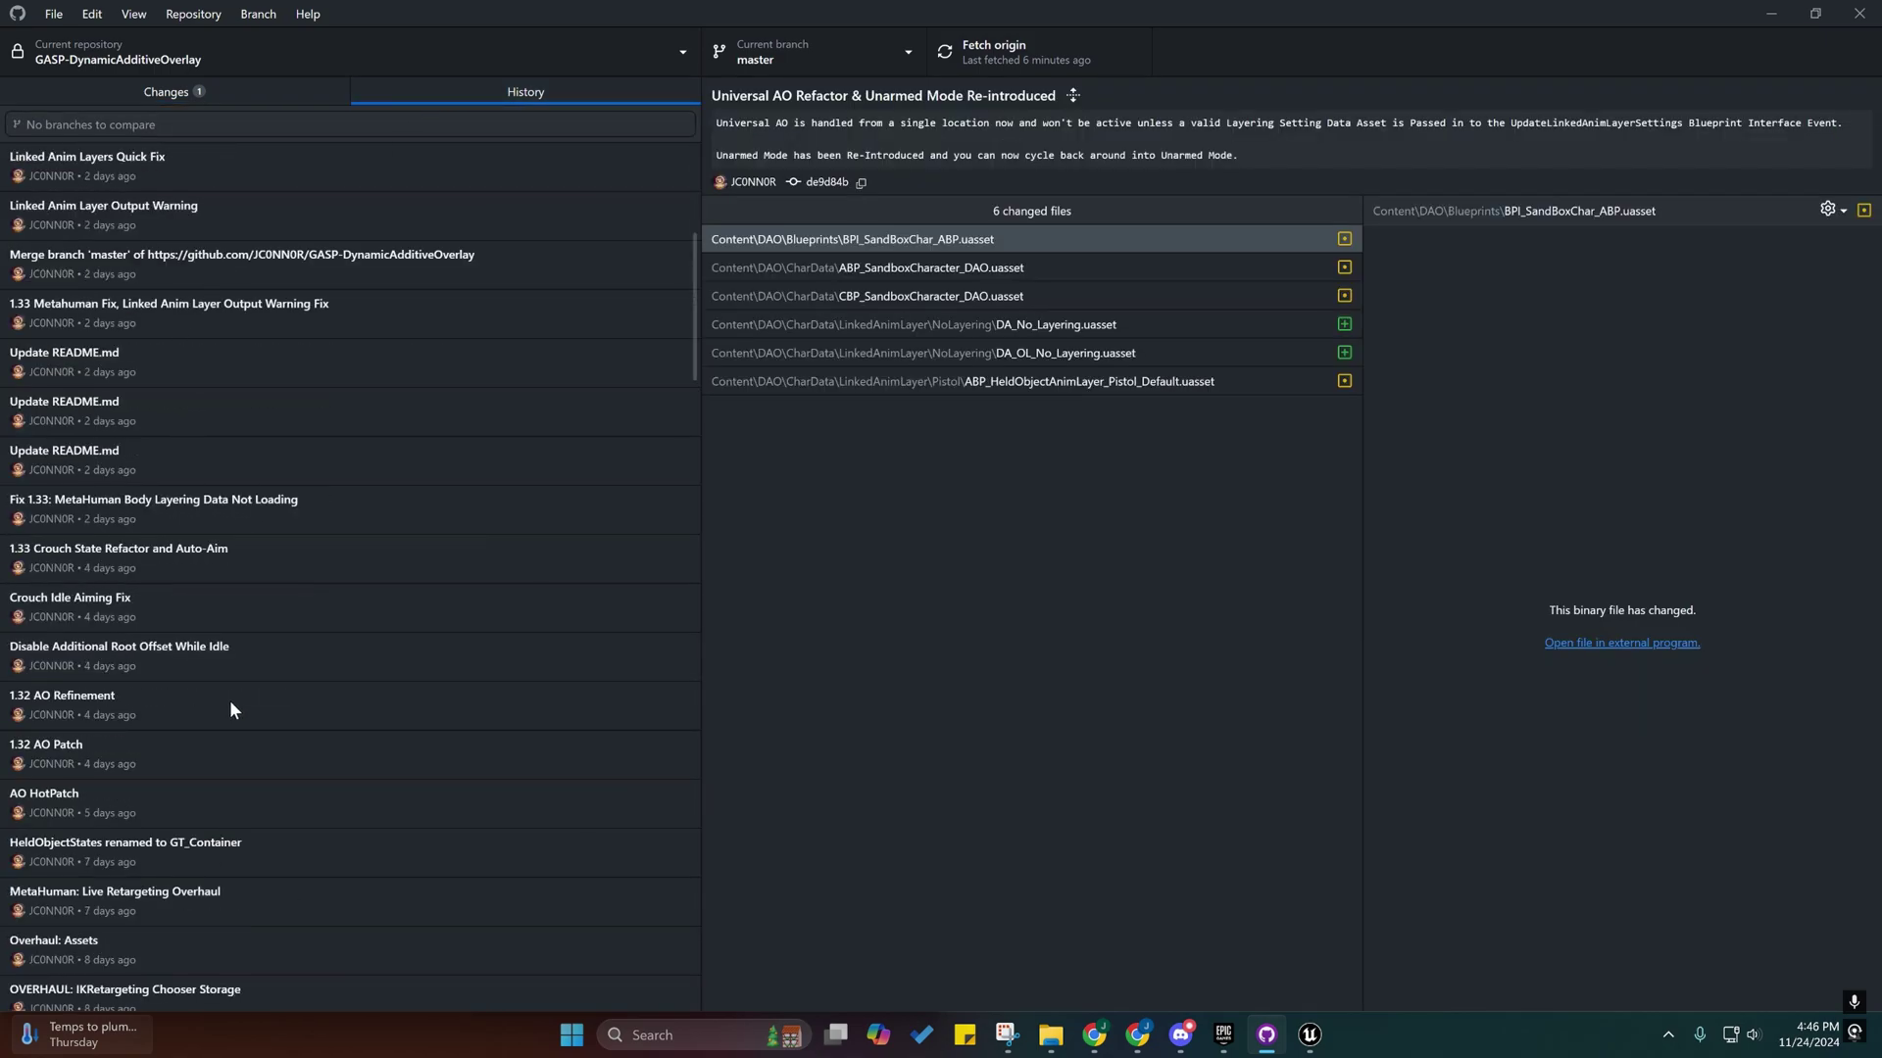
click(113, 555)
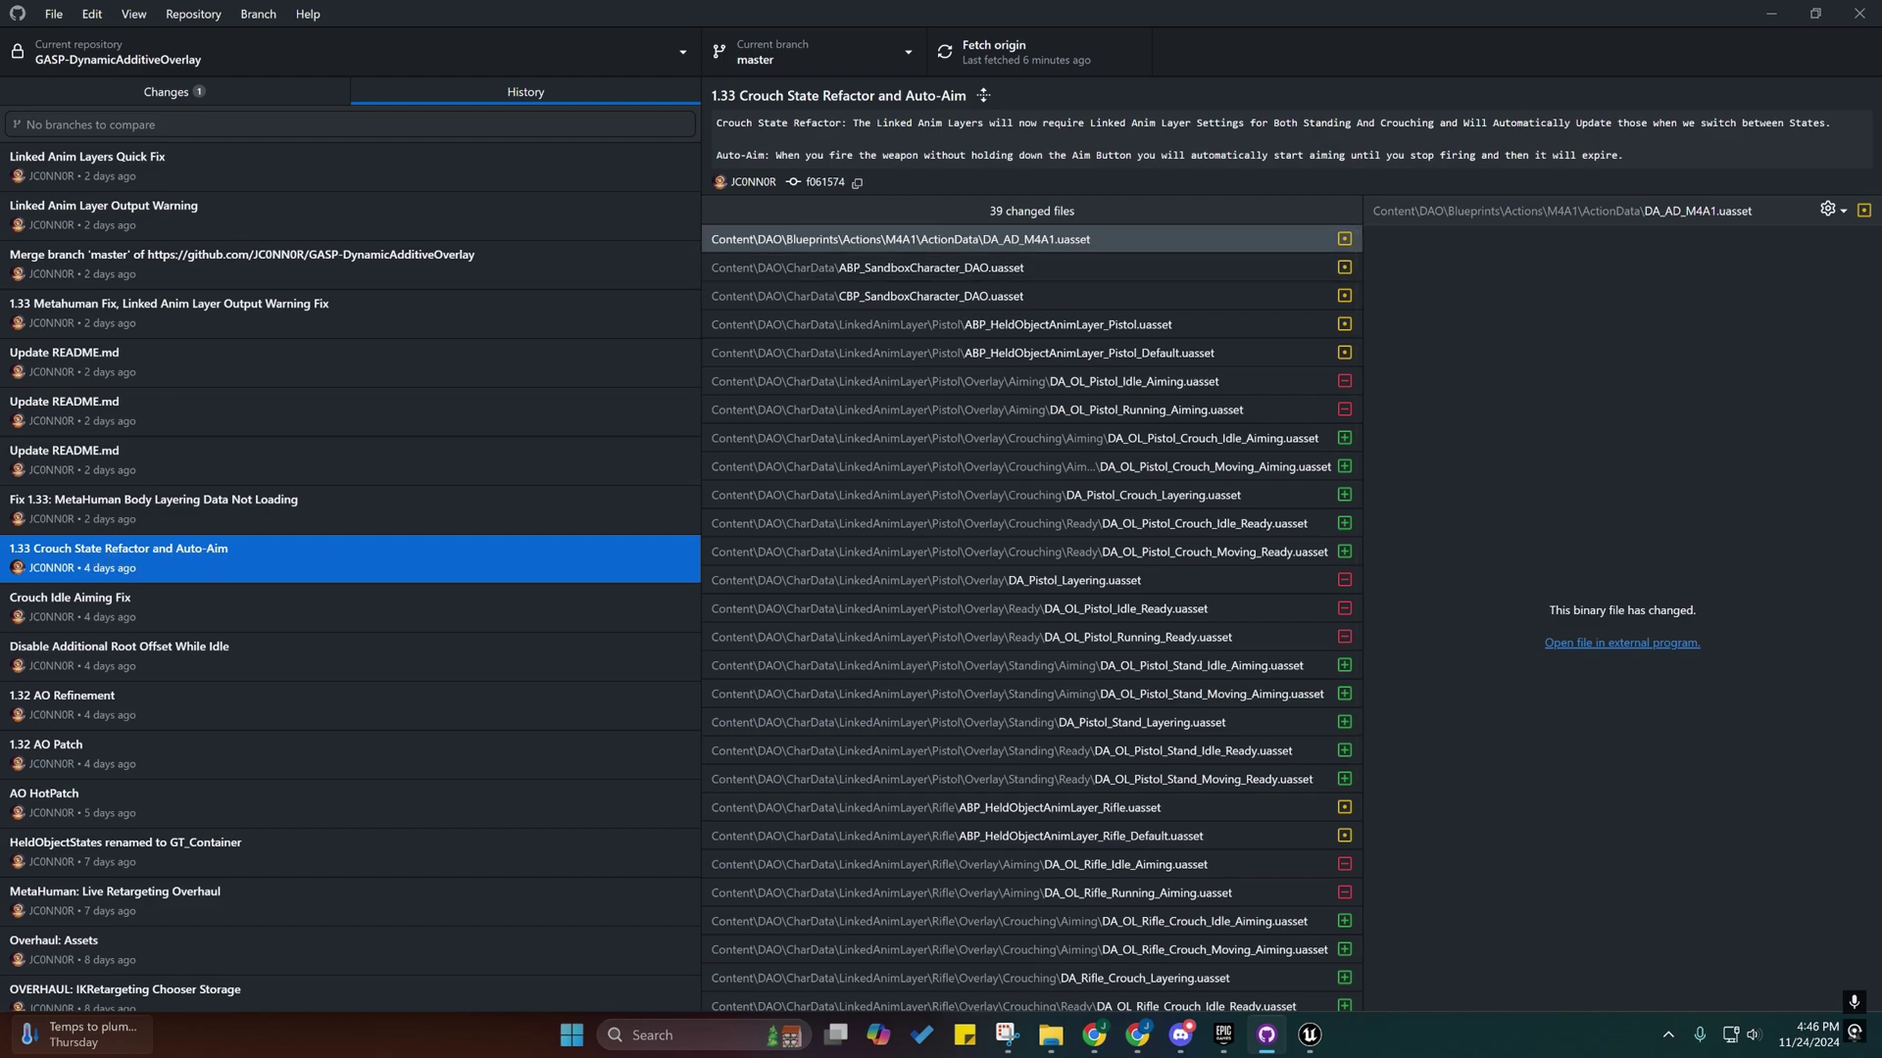
click(102, 501)
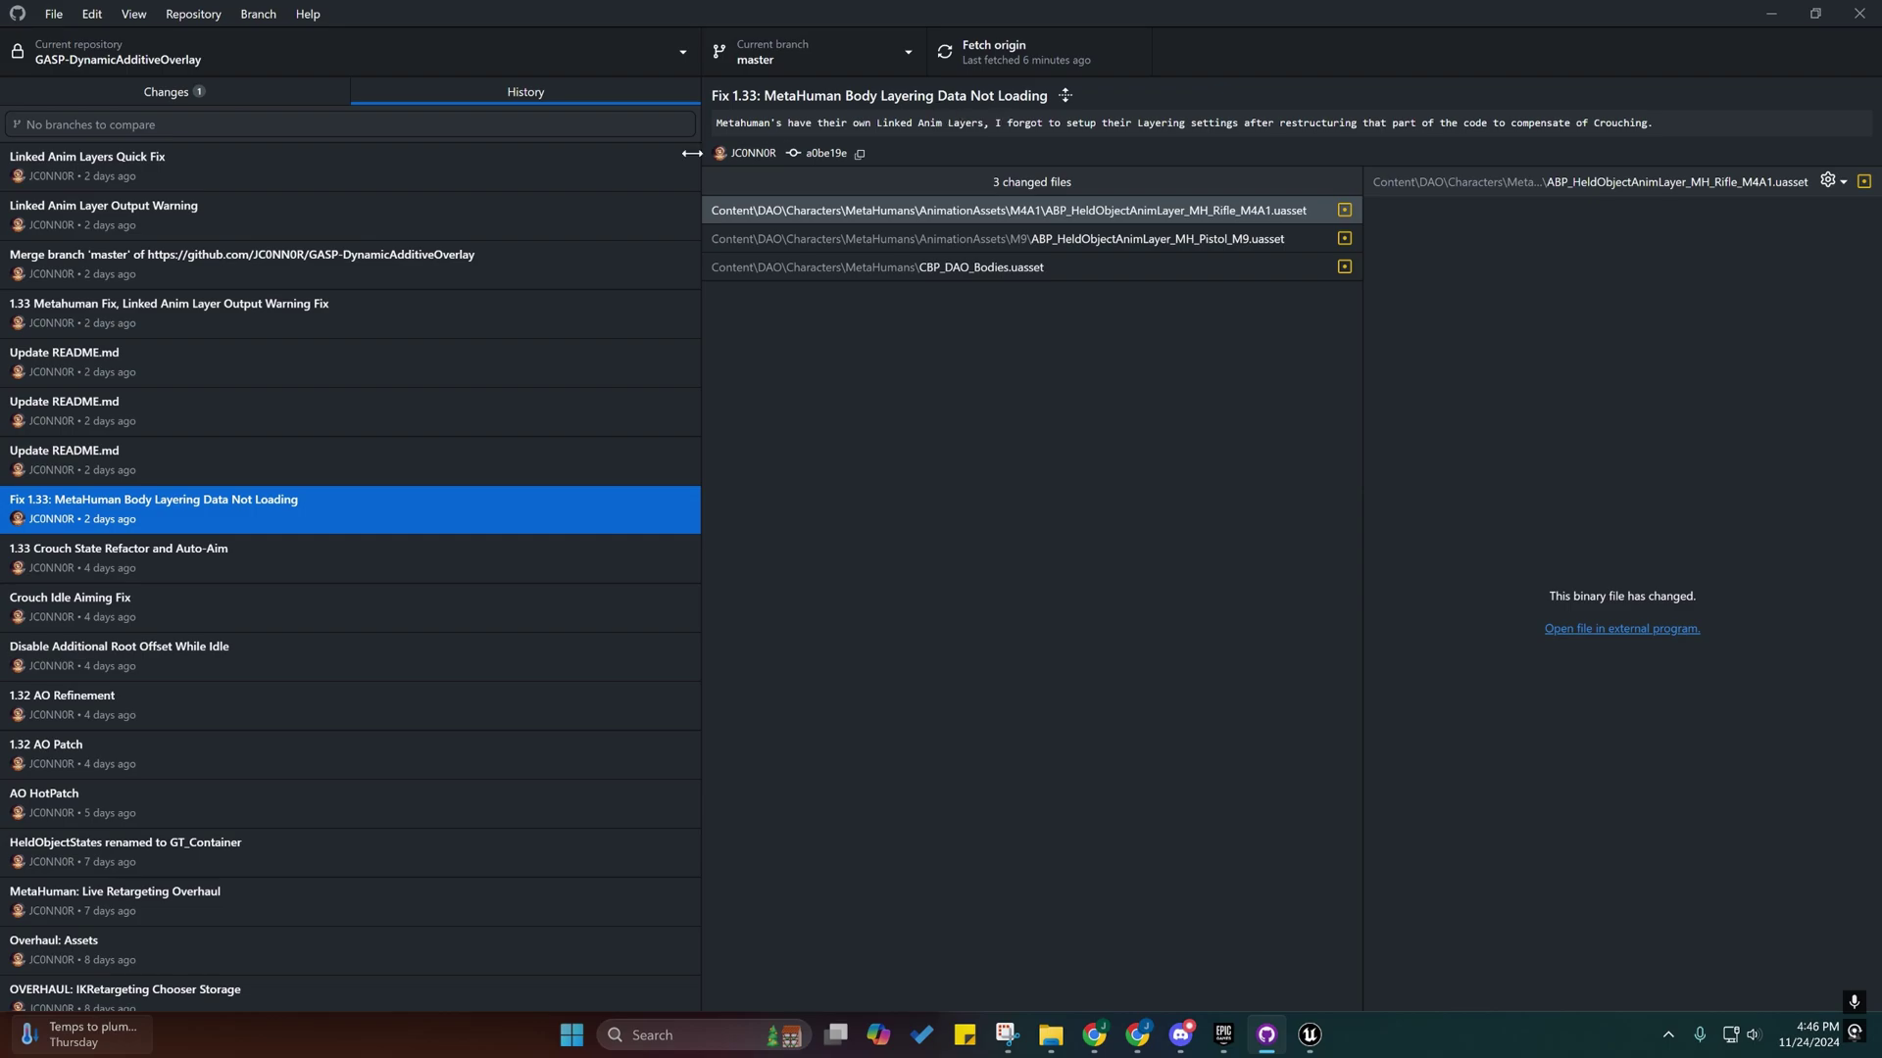
- Compare the commit notes of "1.33 Metahuman Fix, Linked Anim Layer Output Warning Fix" and "Linked Anim Layer Output Warning"
click(138, 310)
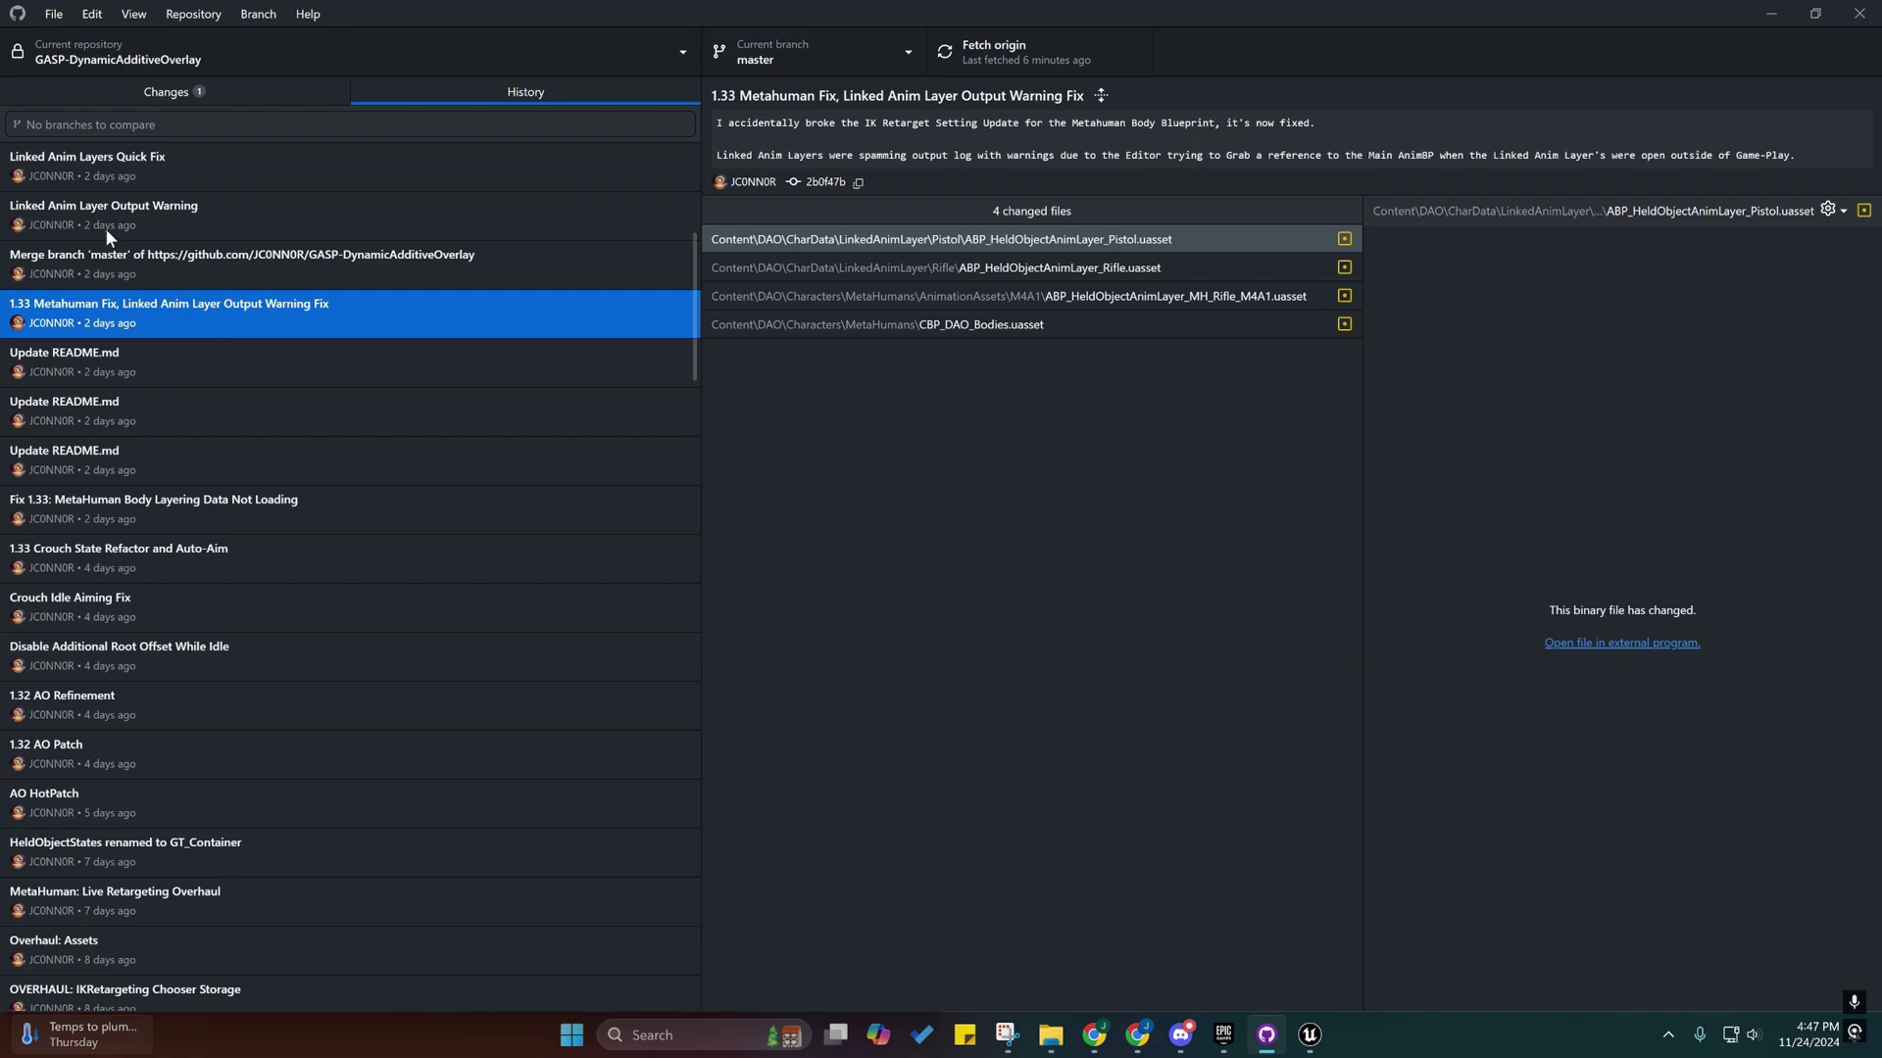
click(127, 208)
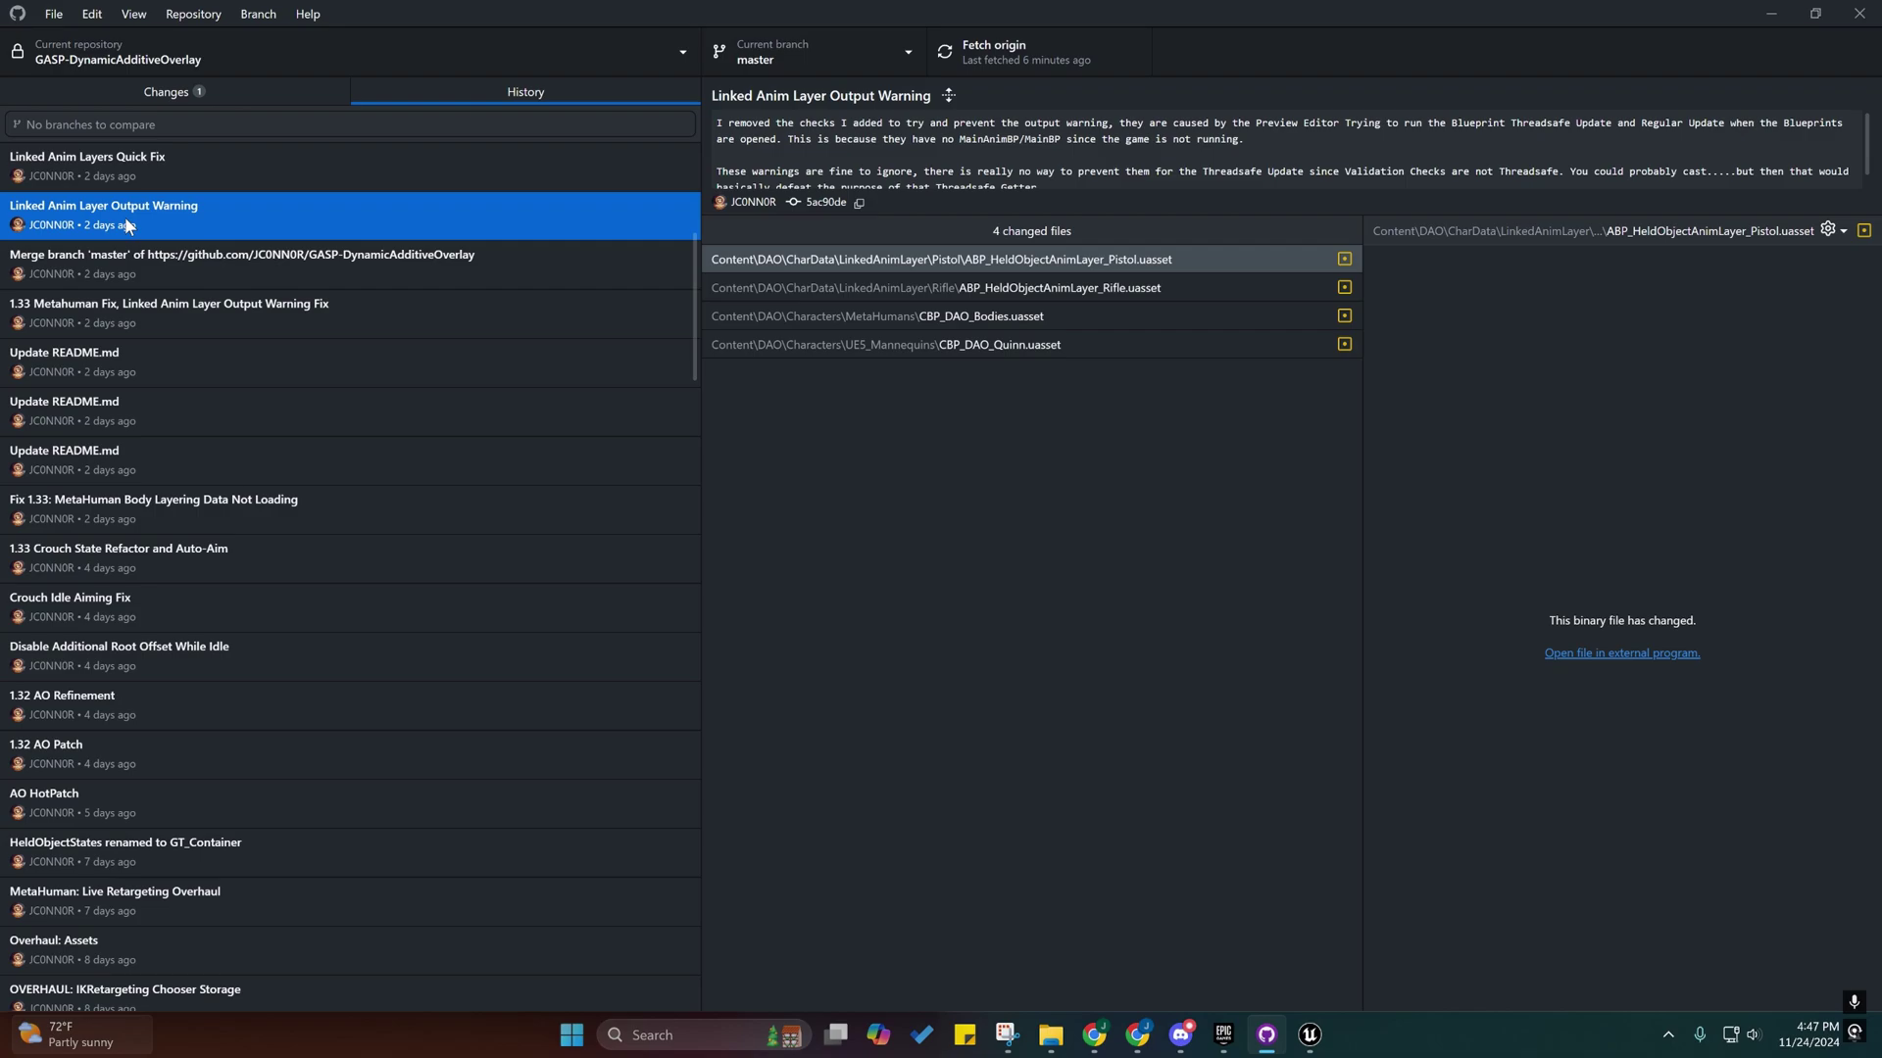
click(193, 307)
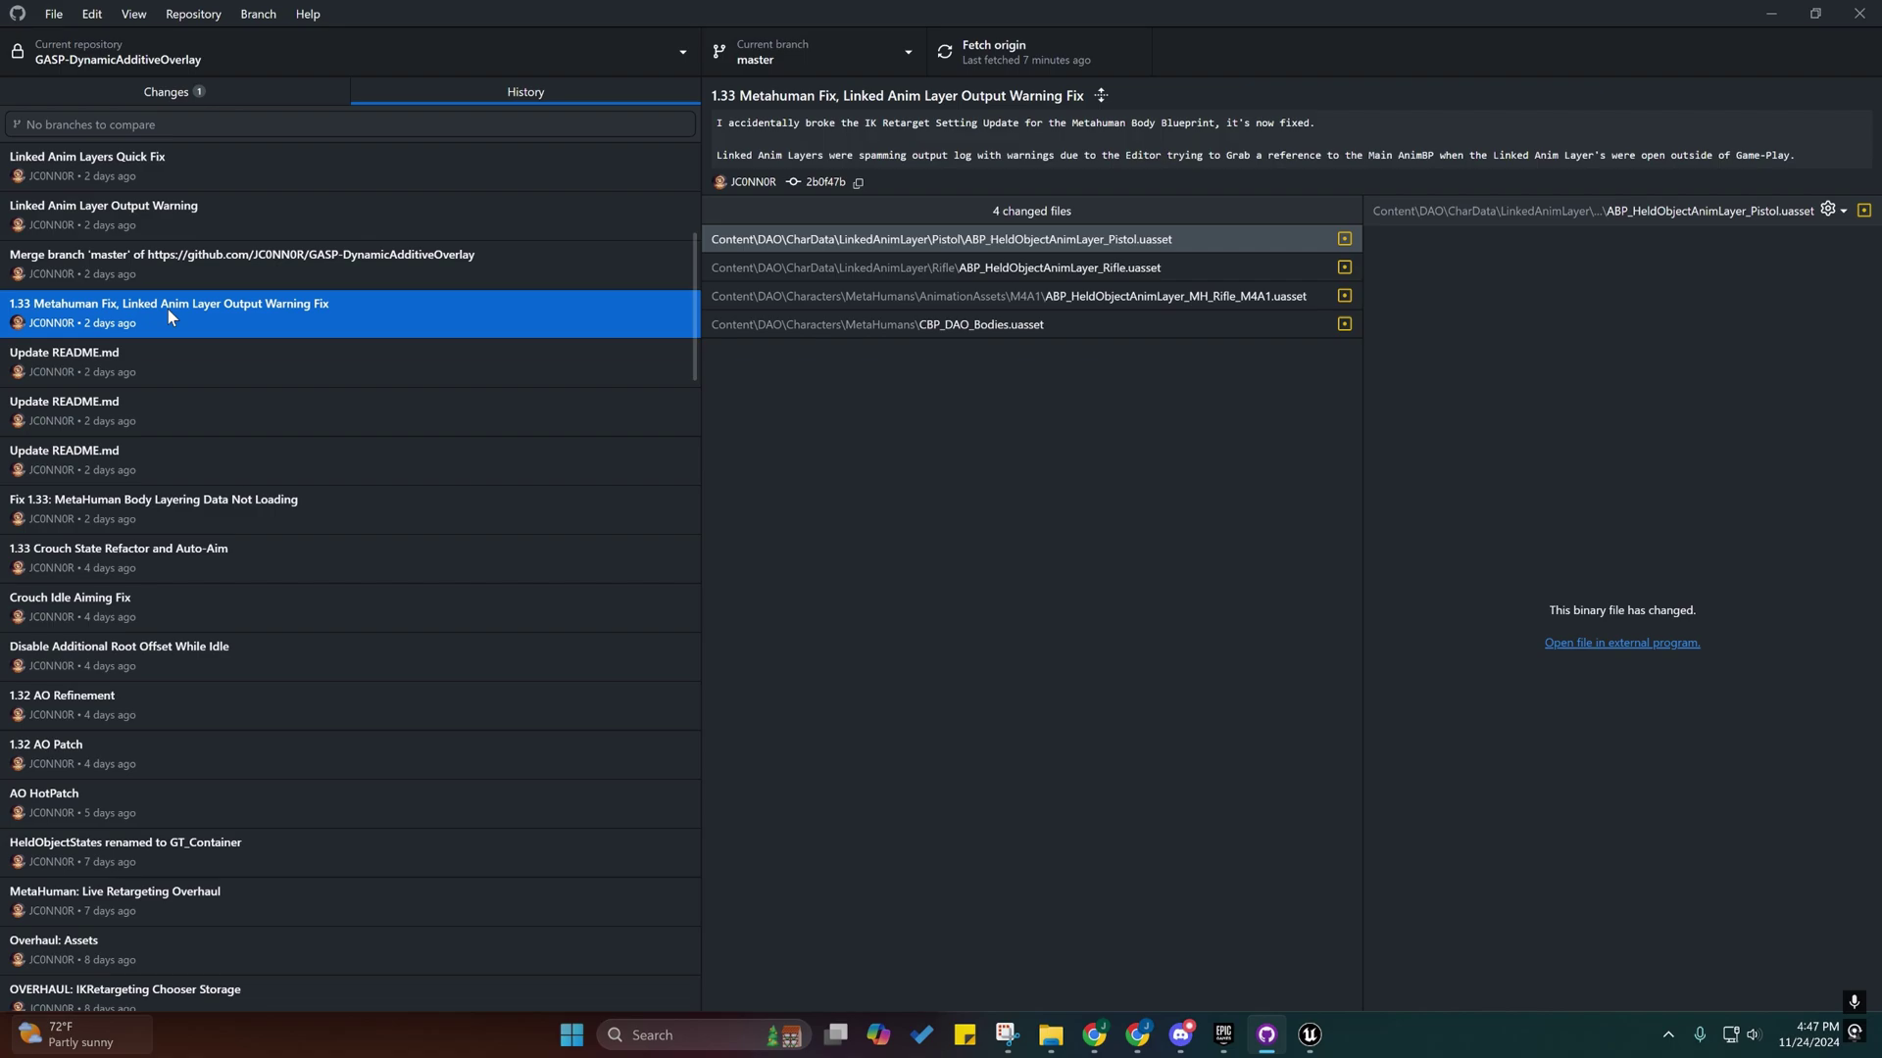
click(131, 215)
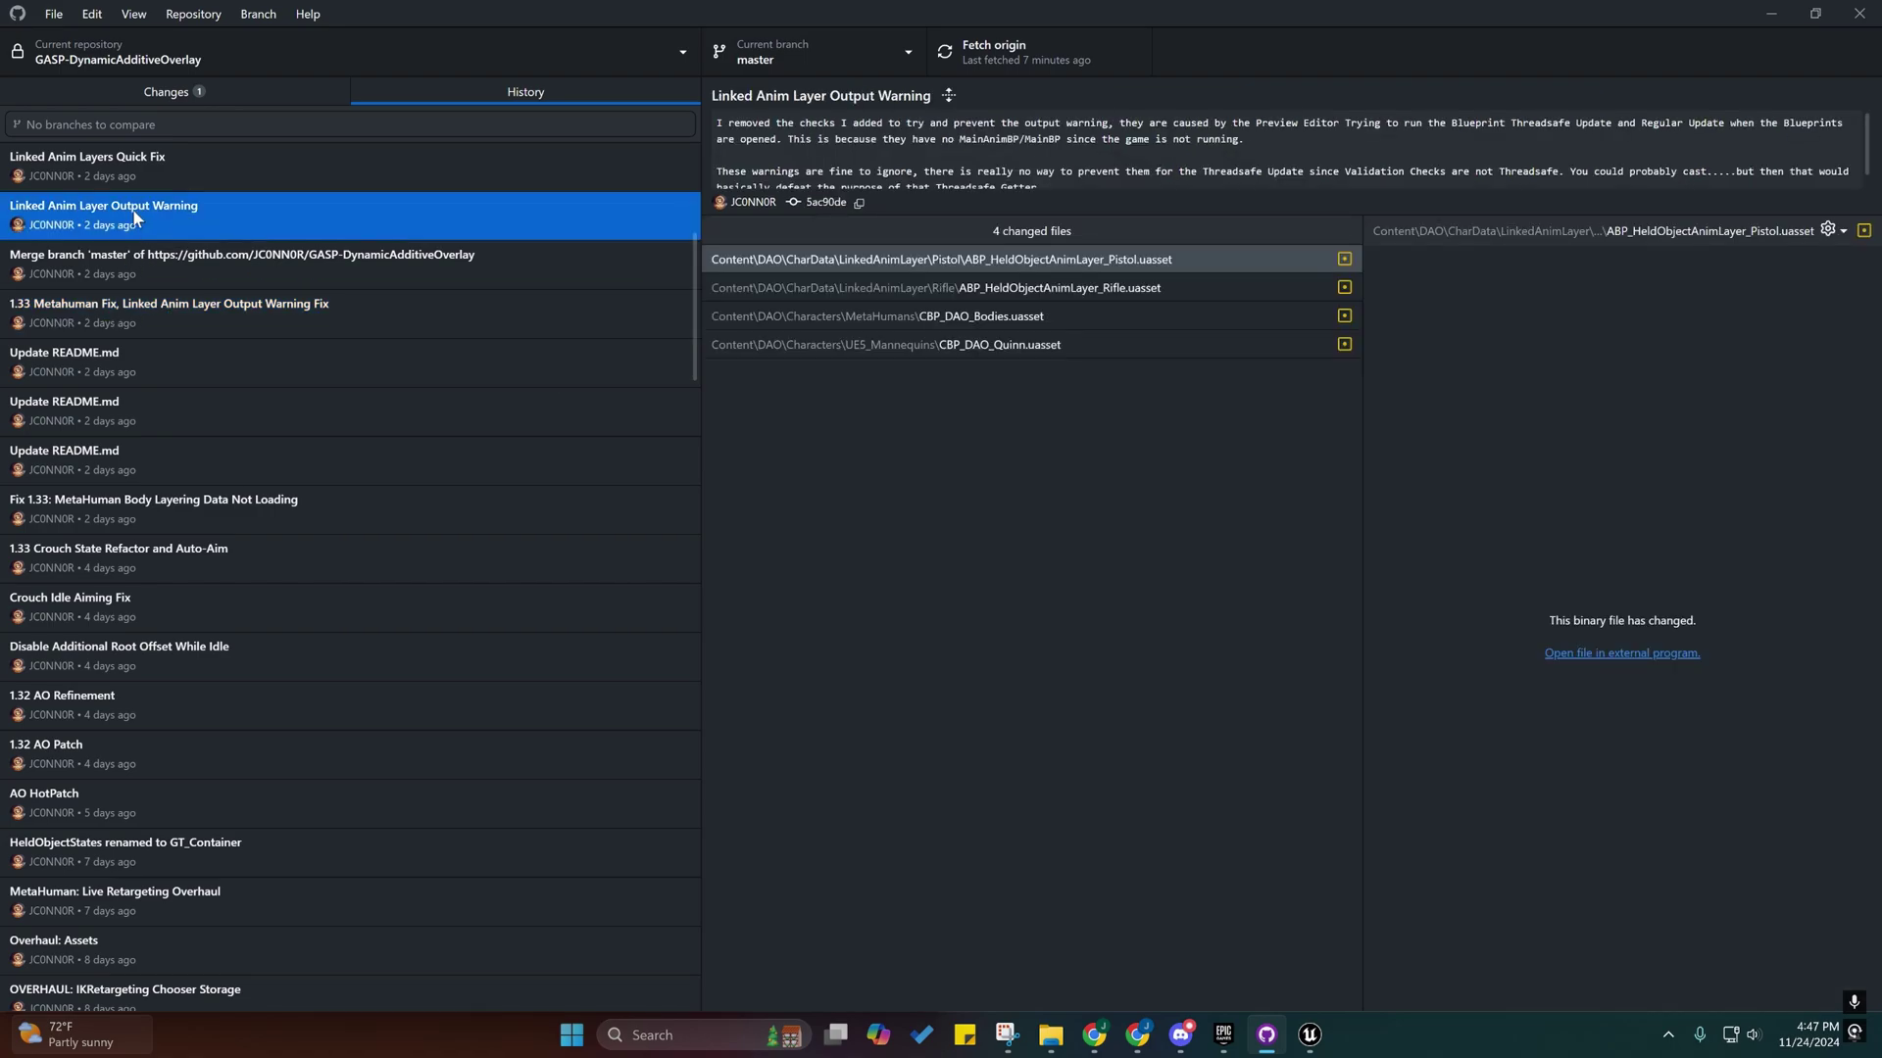
- Review the follow-up commits "Linked Anim Layers Quick Fix" and "Linked Anim Layer Warning Fix Final"
scroll(139, 211, up, 3)
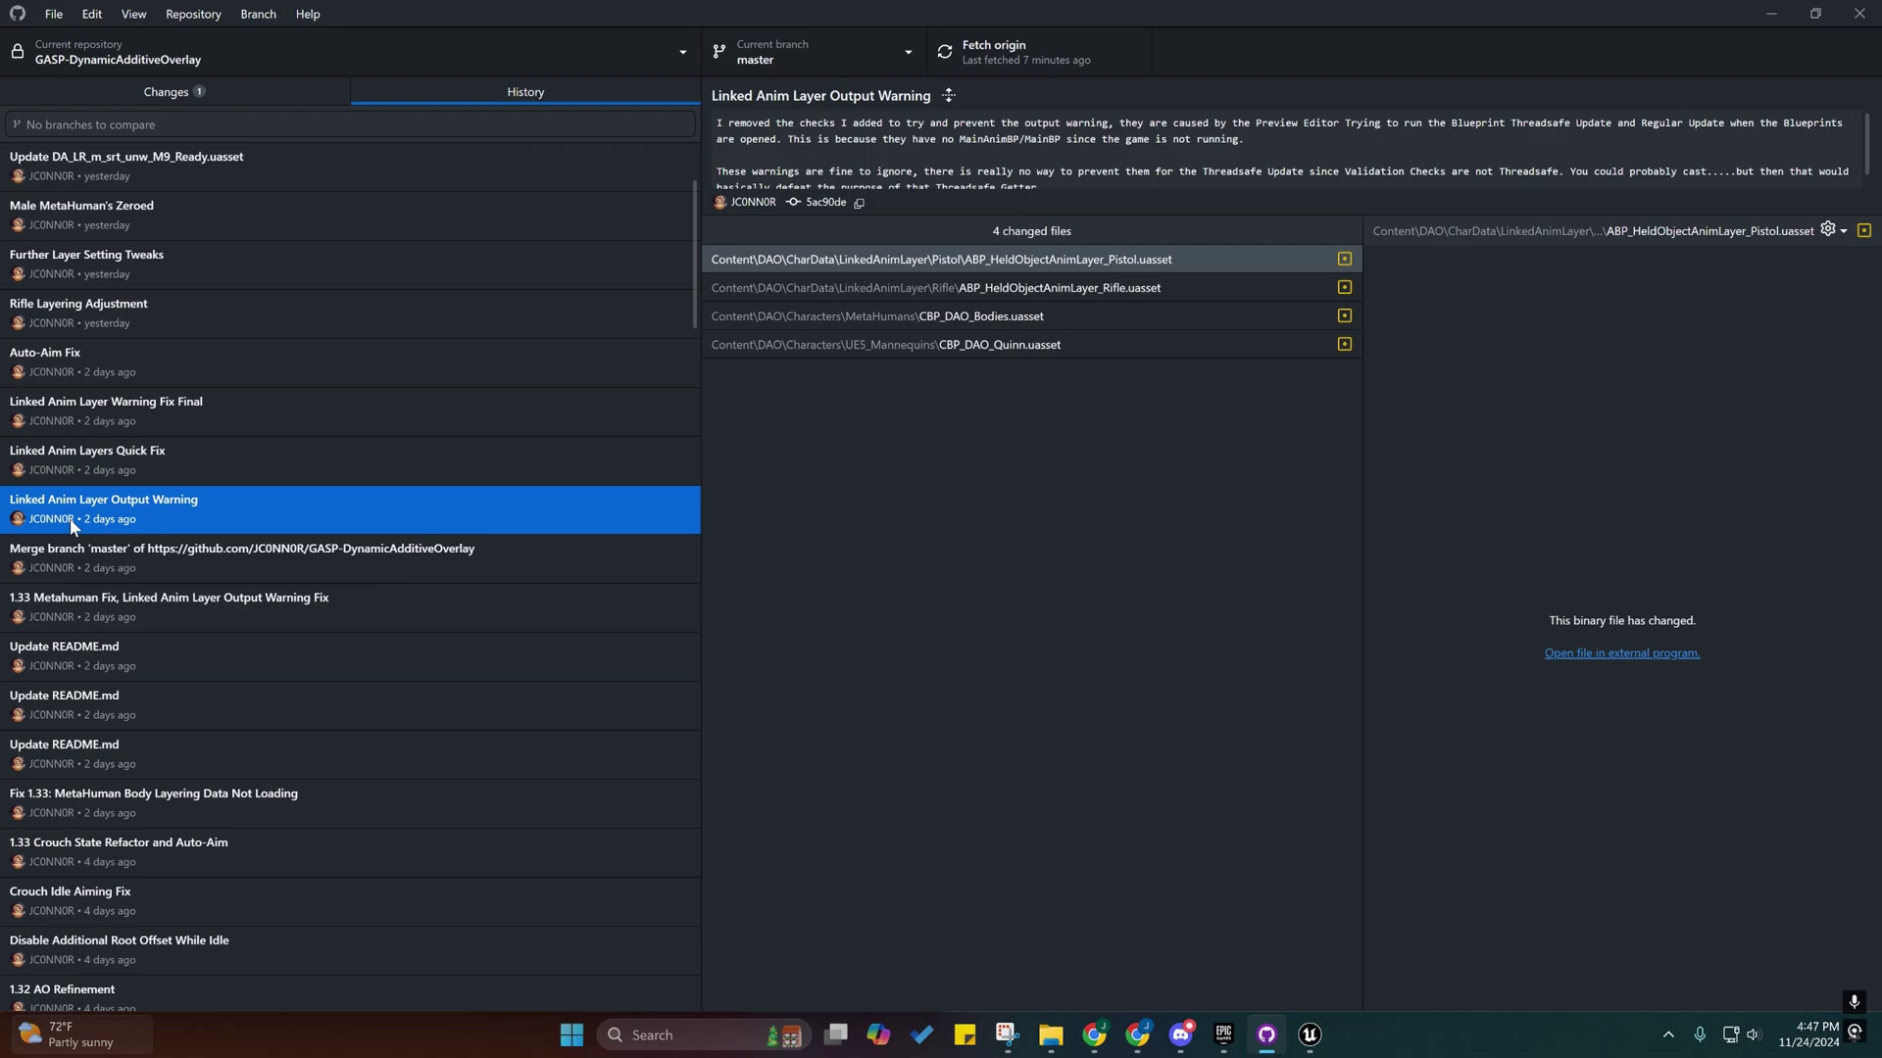
click(88, 459)
click(104, 504)
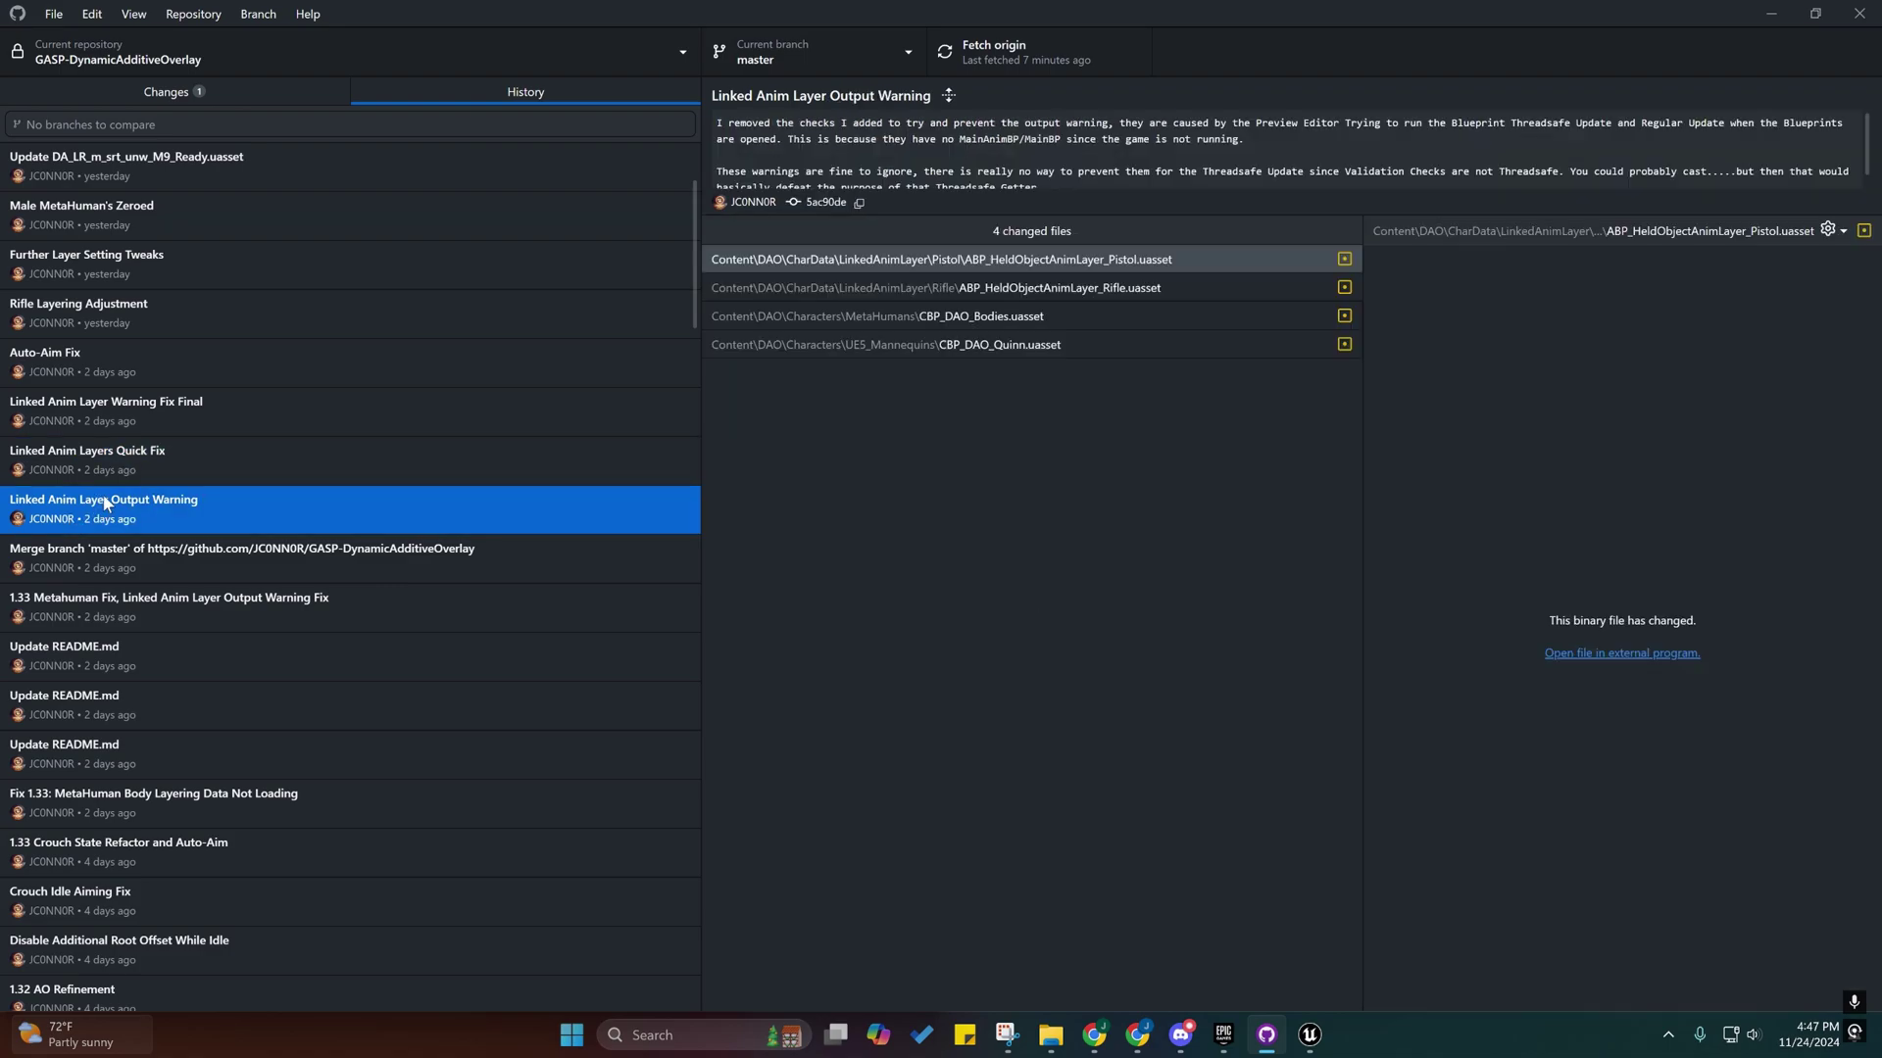
click(127, 448)
click(120, 402)
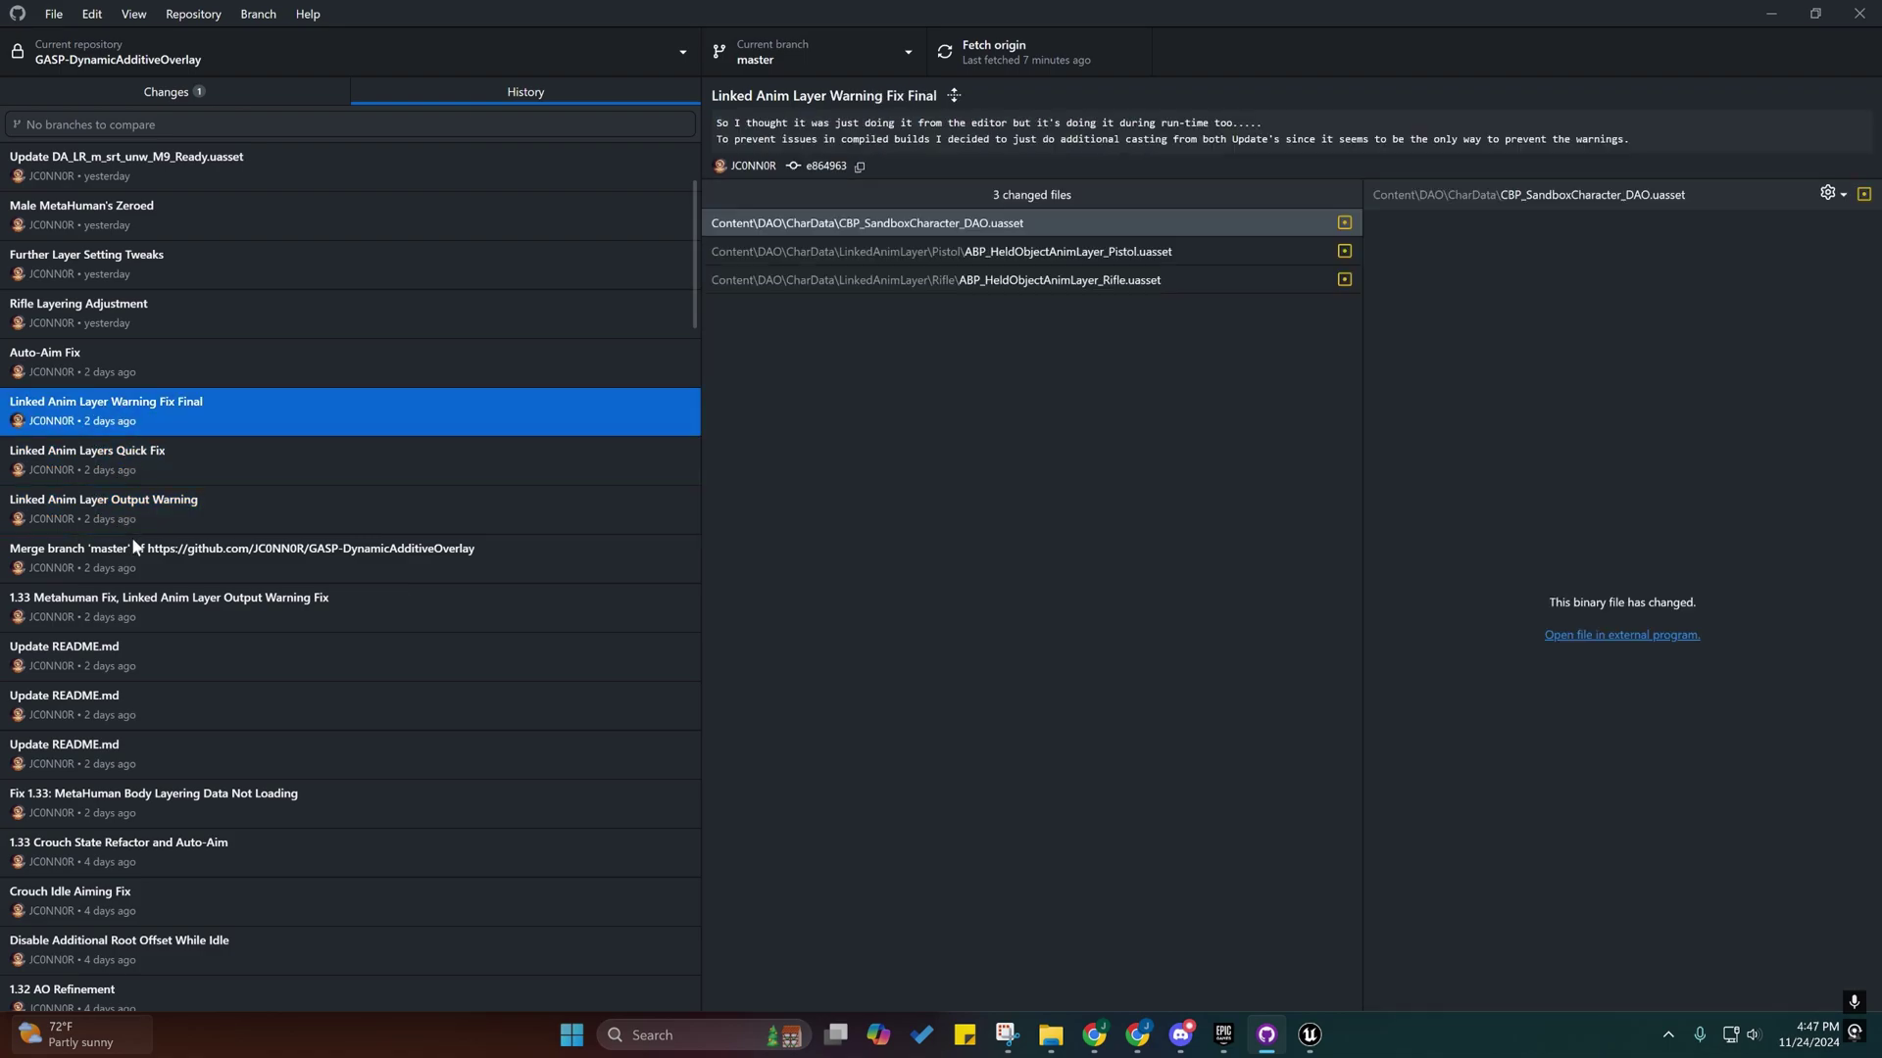
- Review the commit notes of "Auto-Aim Fix", "Rifle Layering Adjustment" and "Further Layer Setting Tweaks"
scroll(203, 427, up, 2)
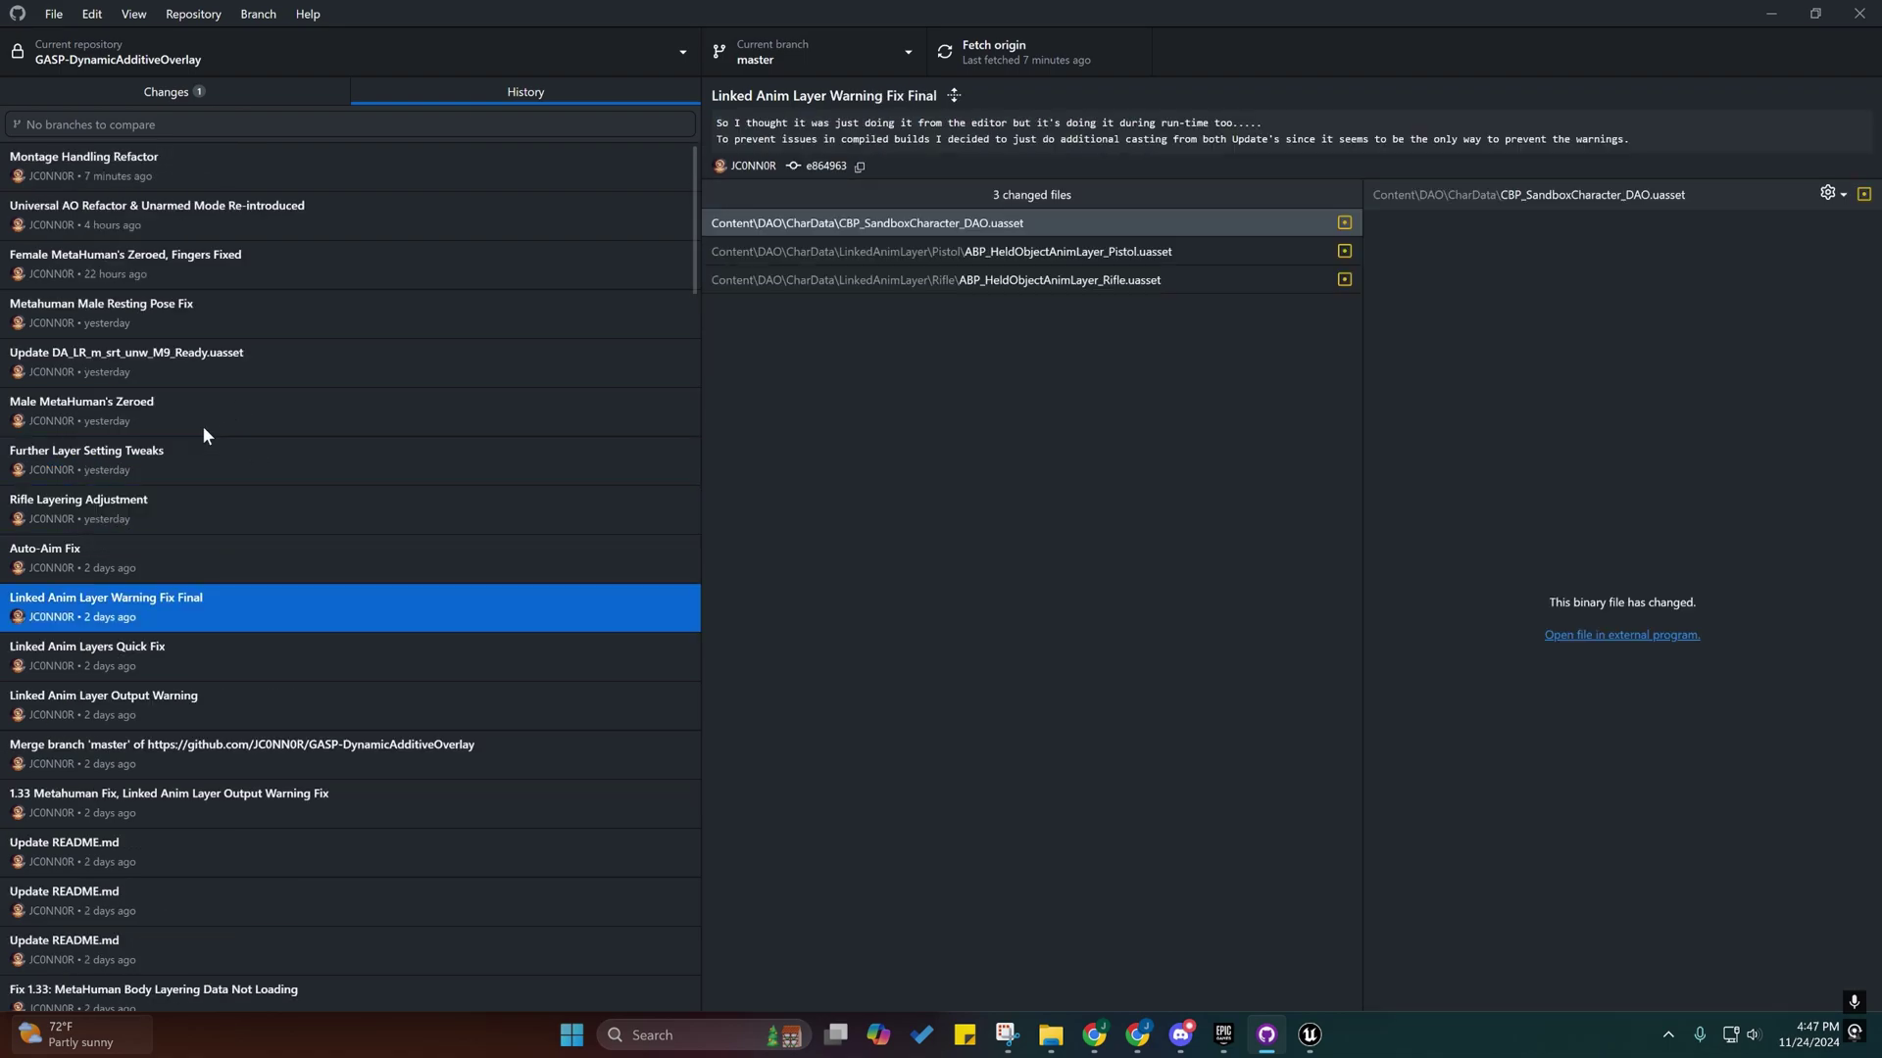
click(94, 552)
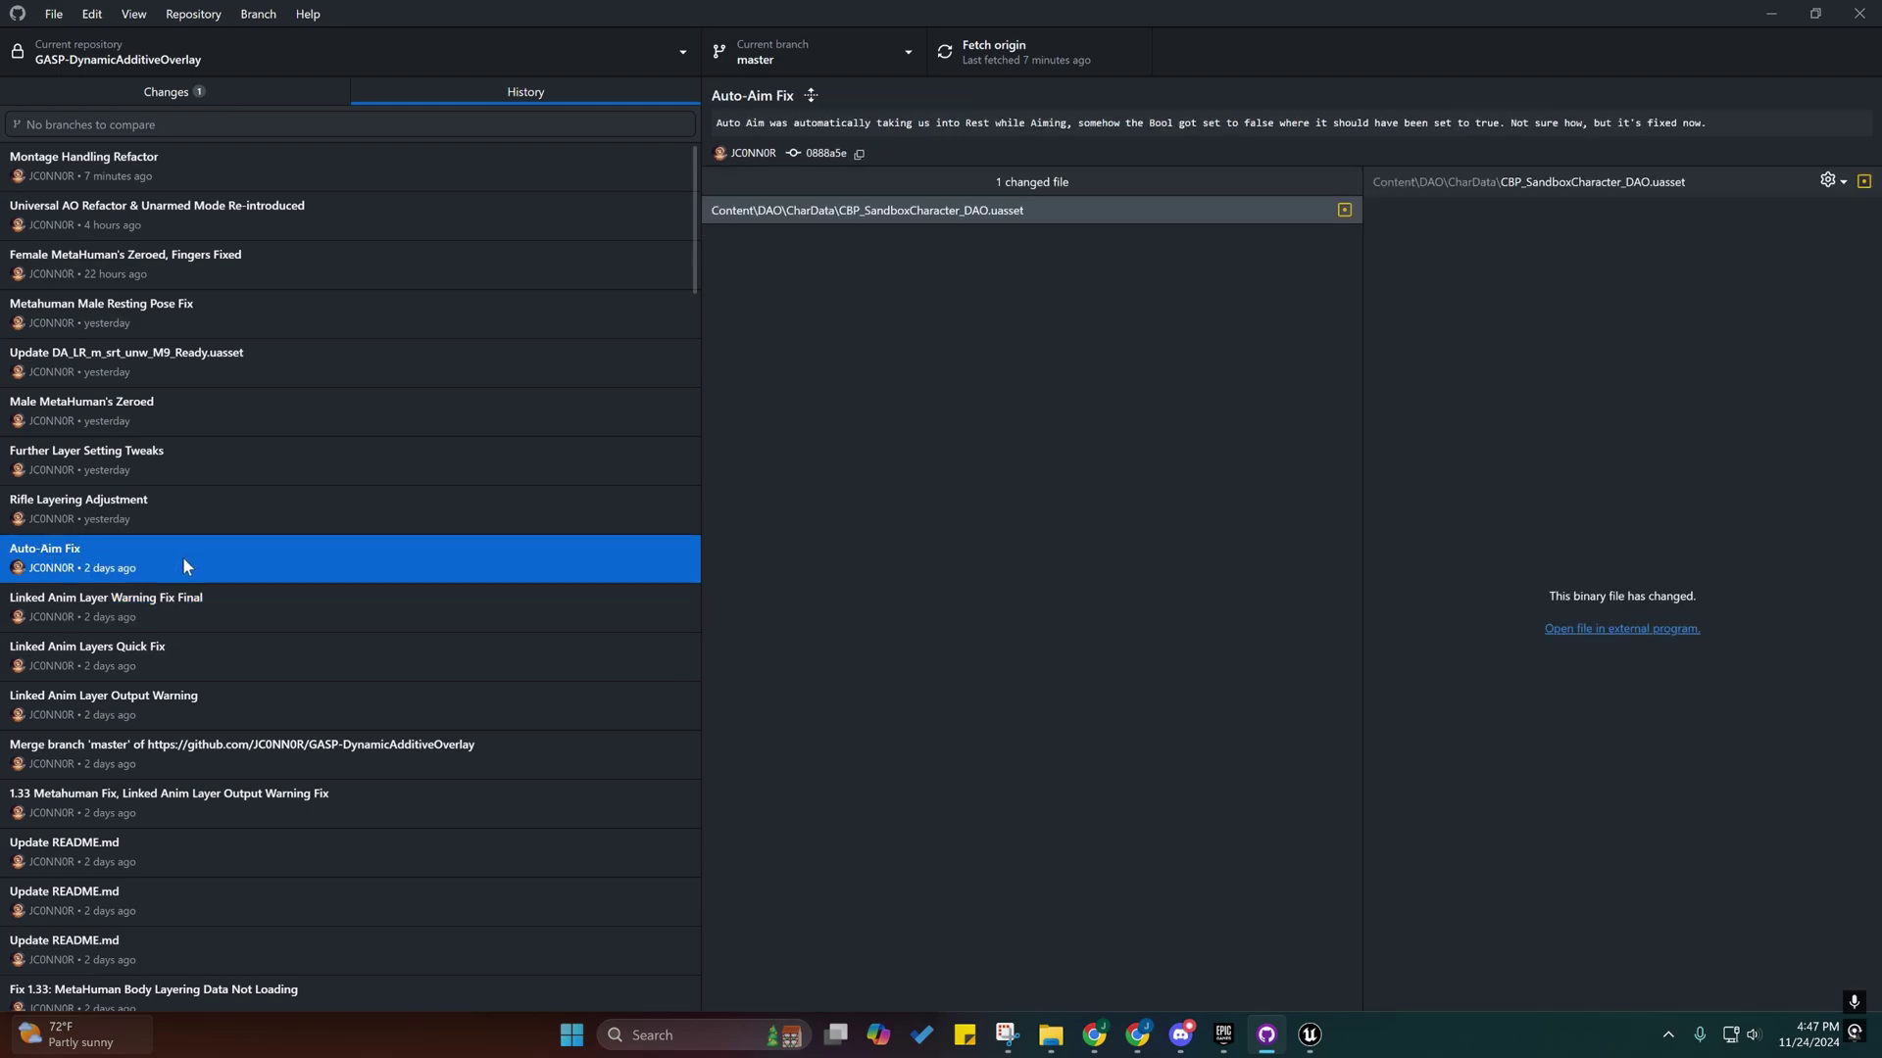
click(147, 502)
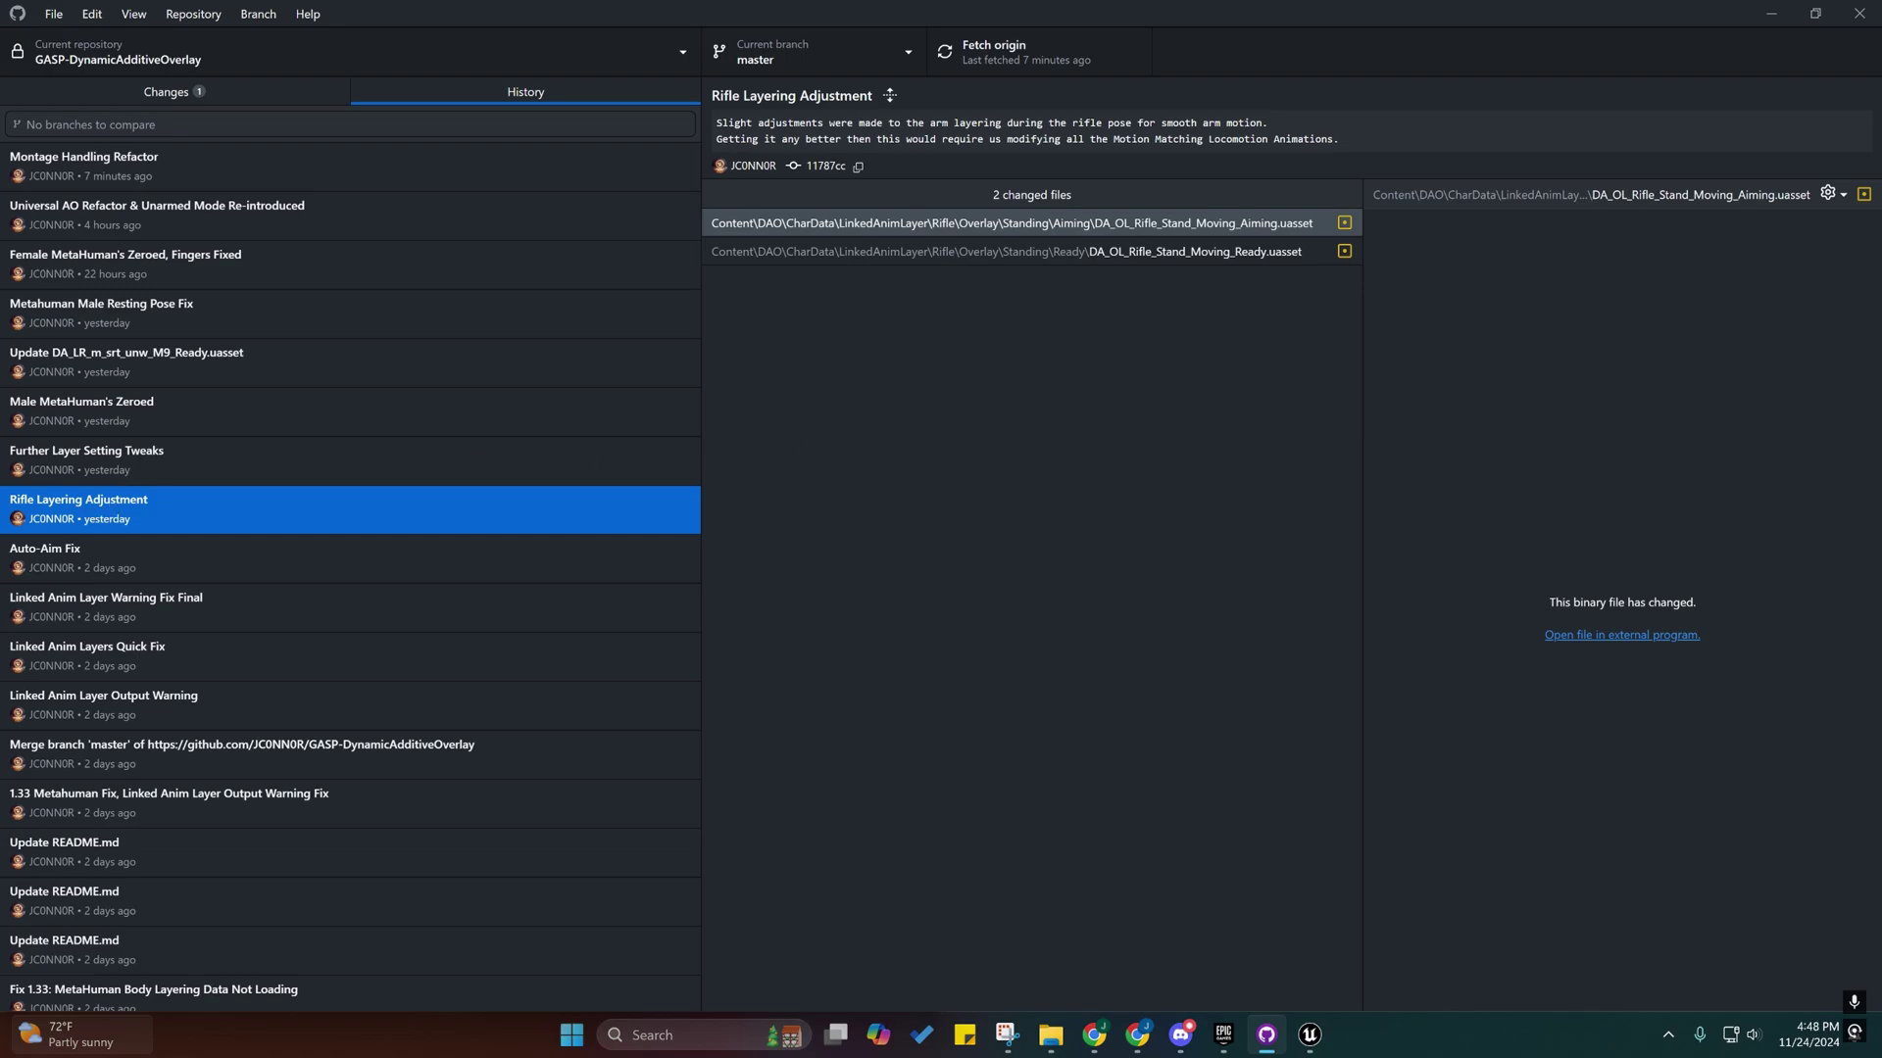
click(84, 451)
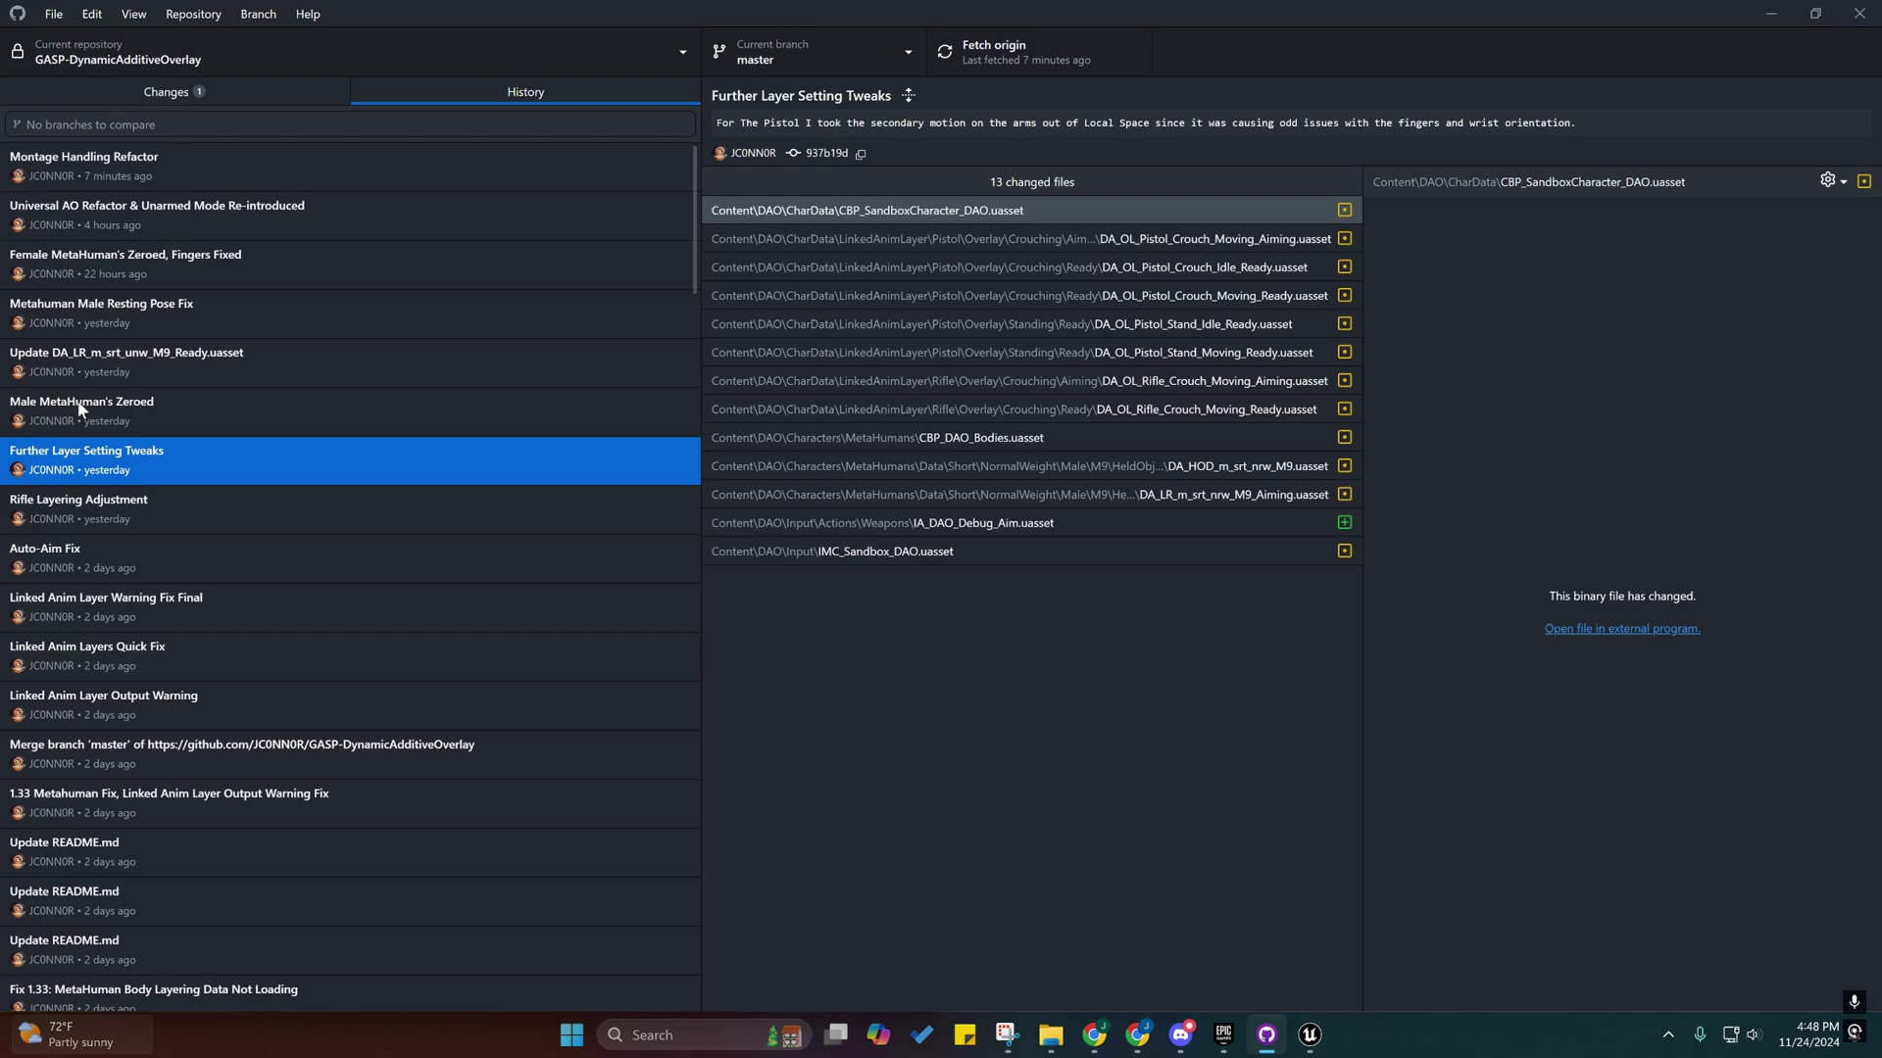
- Review the commits "Male MetaHuman's Zeroed", "Update DA_LR_m_srt_unw_M9_Ready.uasset" and "Metahuman Male Resting Pose Fix"
click(85, 408)
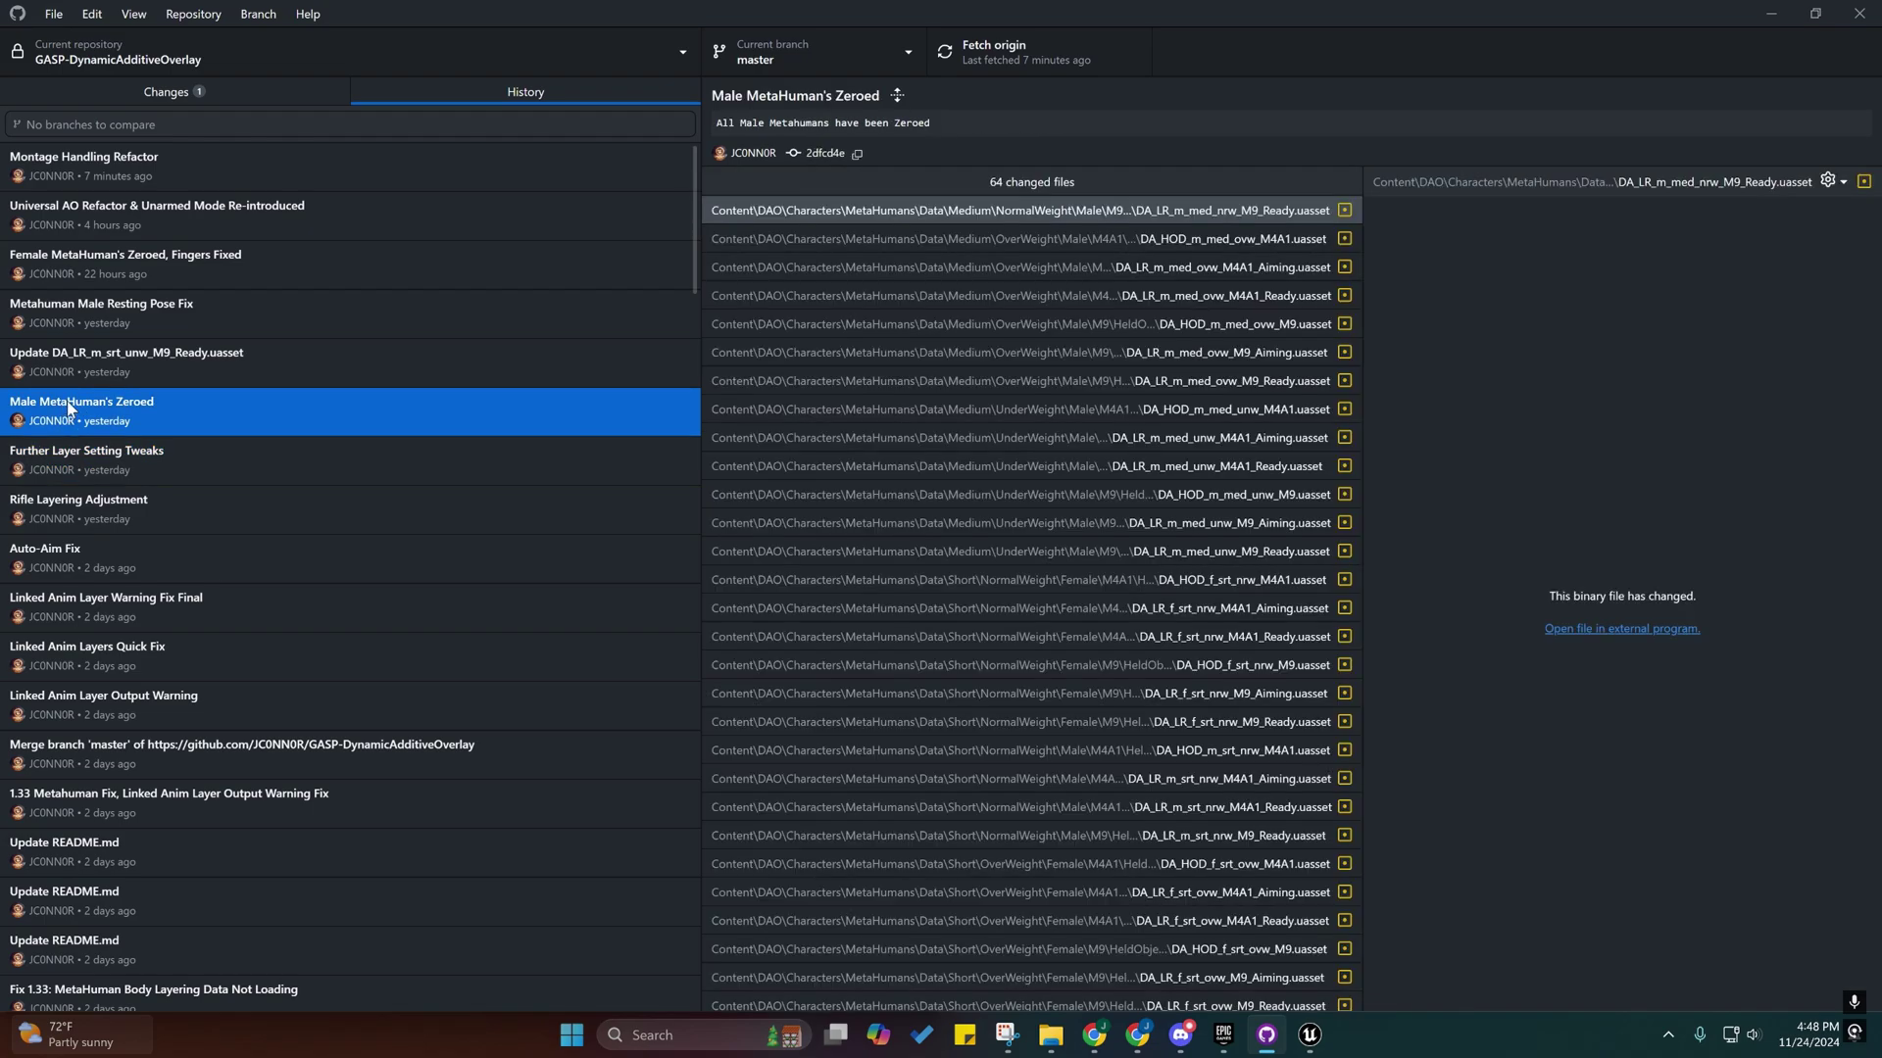
click(124, 360)
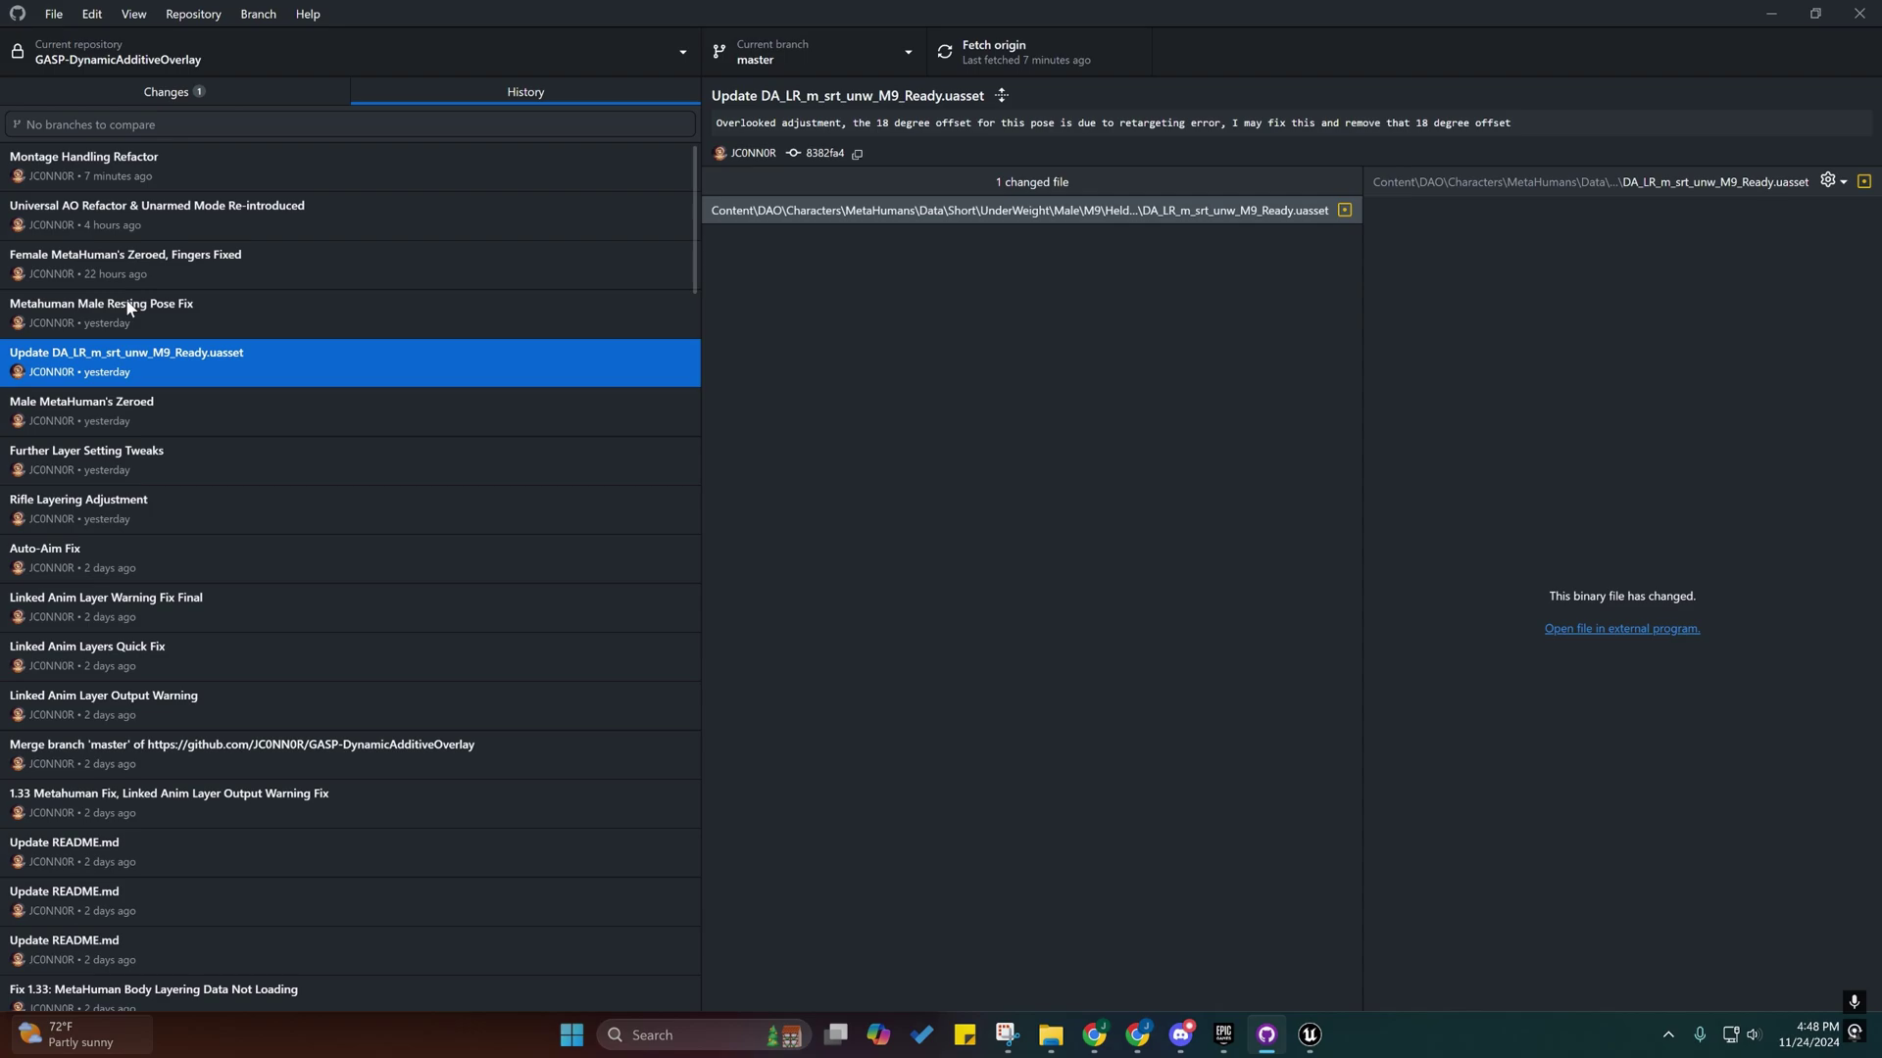
click(95, 307)
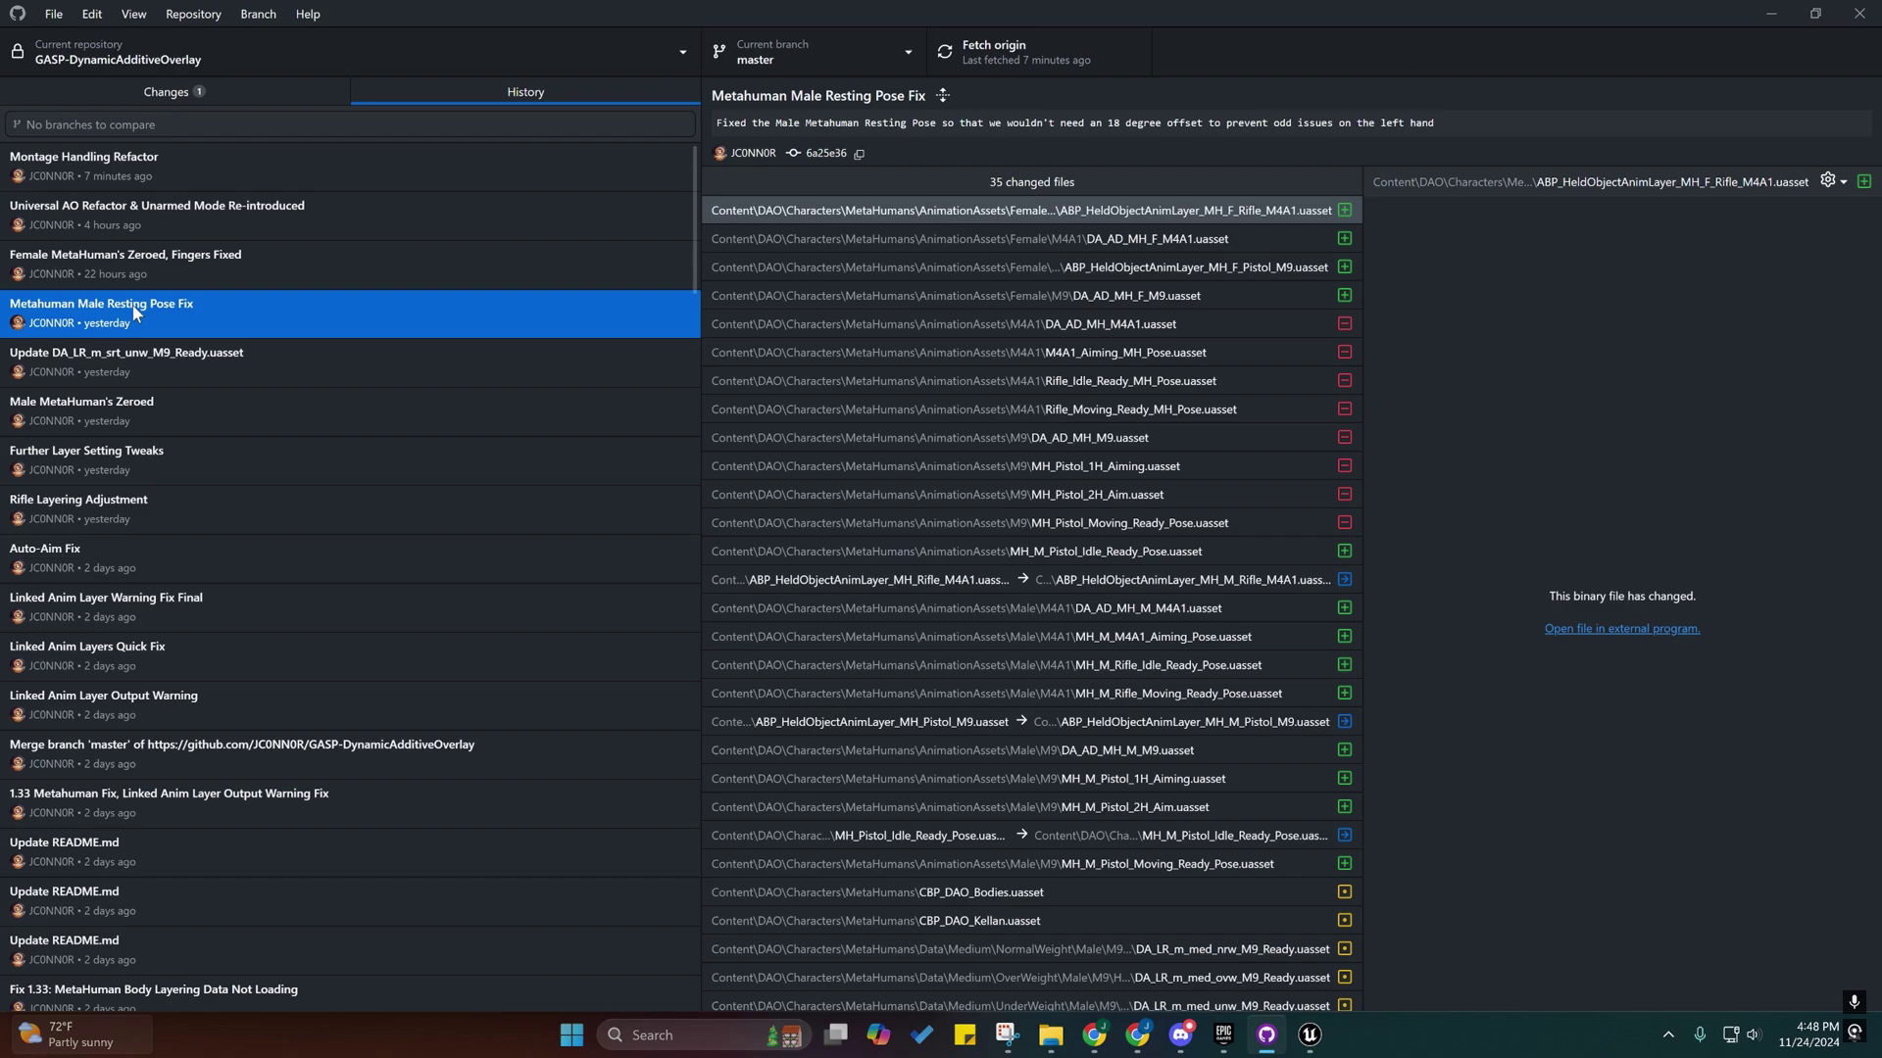
- Switch back to the GameAnimationSample level in Unreal Editor, start a play session and aim the M9 with the male character
mouse_move(1309, 1035)
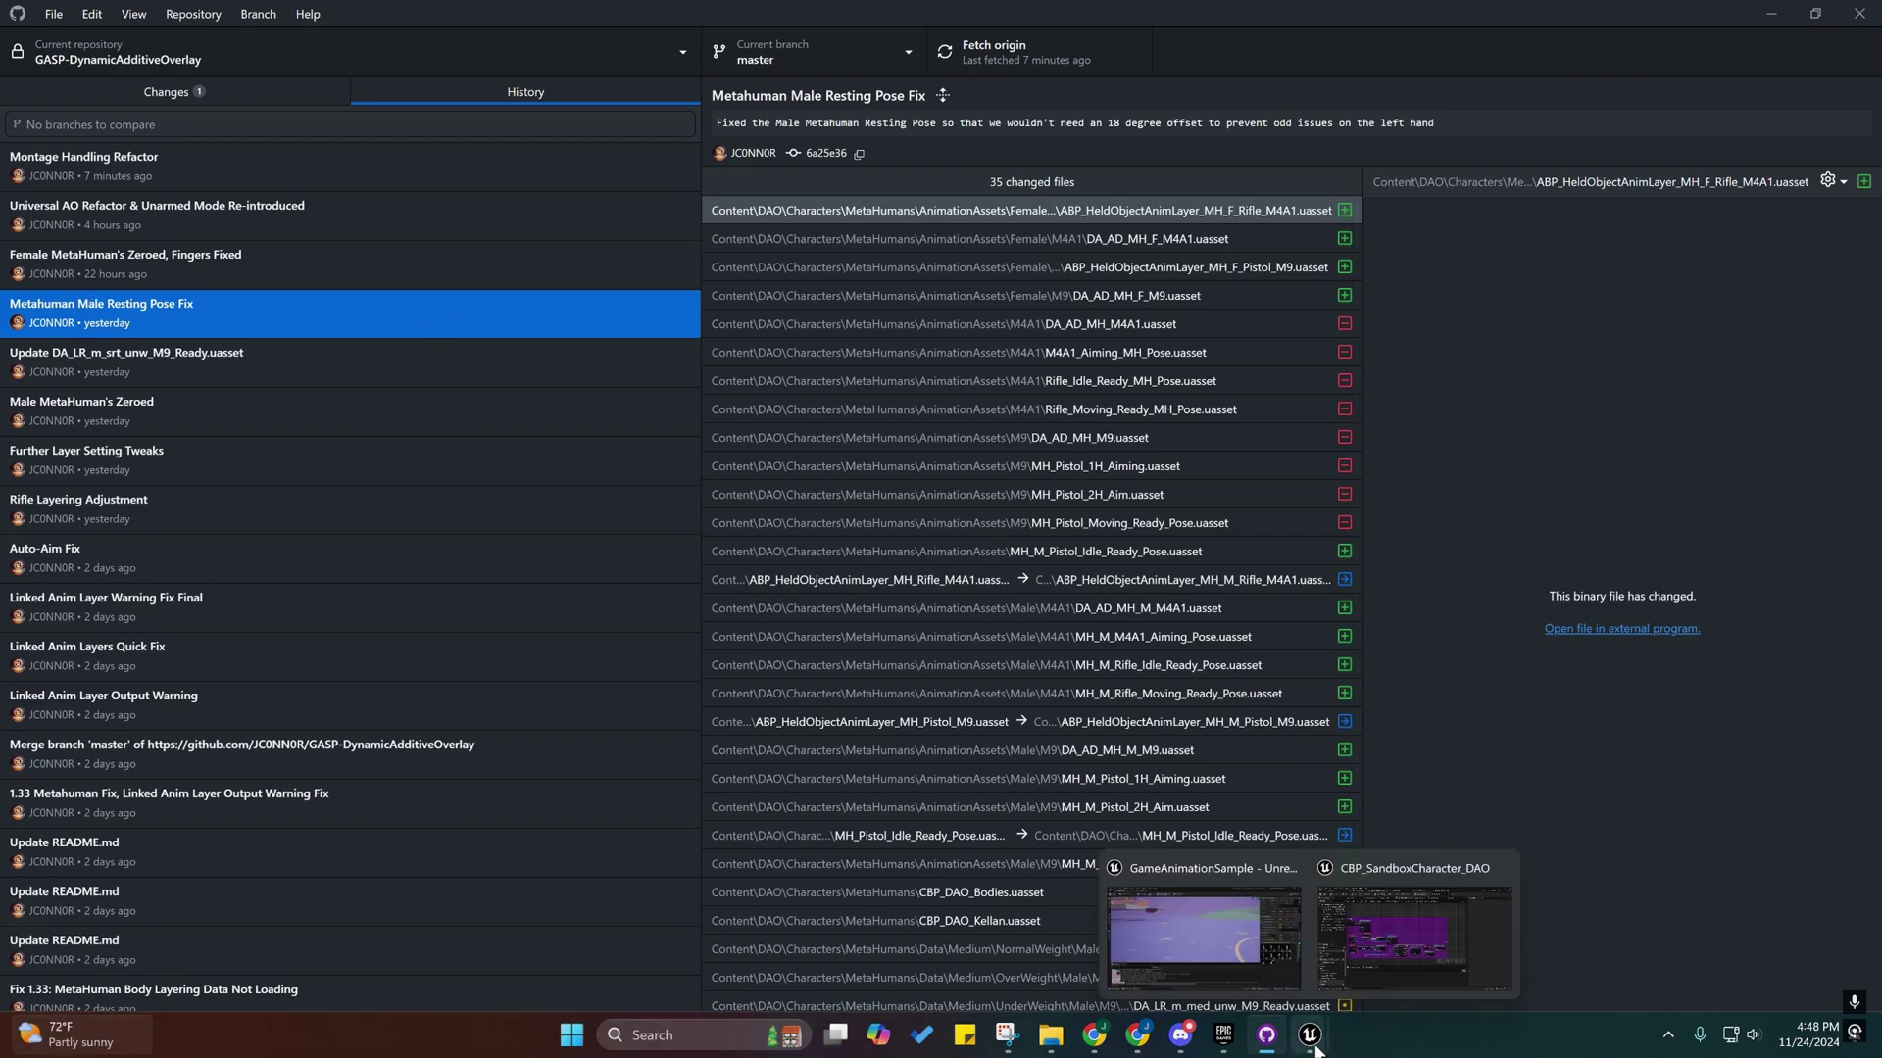
click(1215, 919)
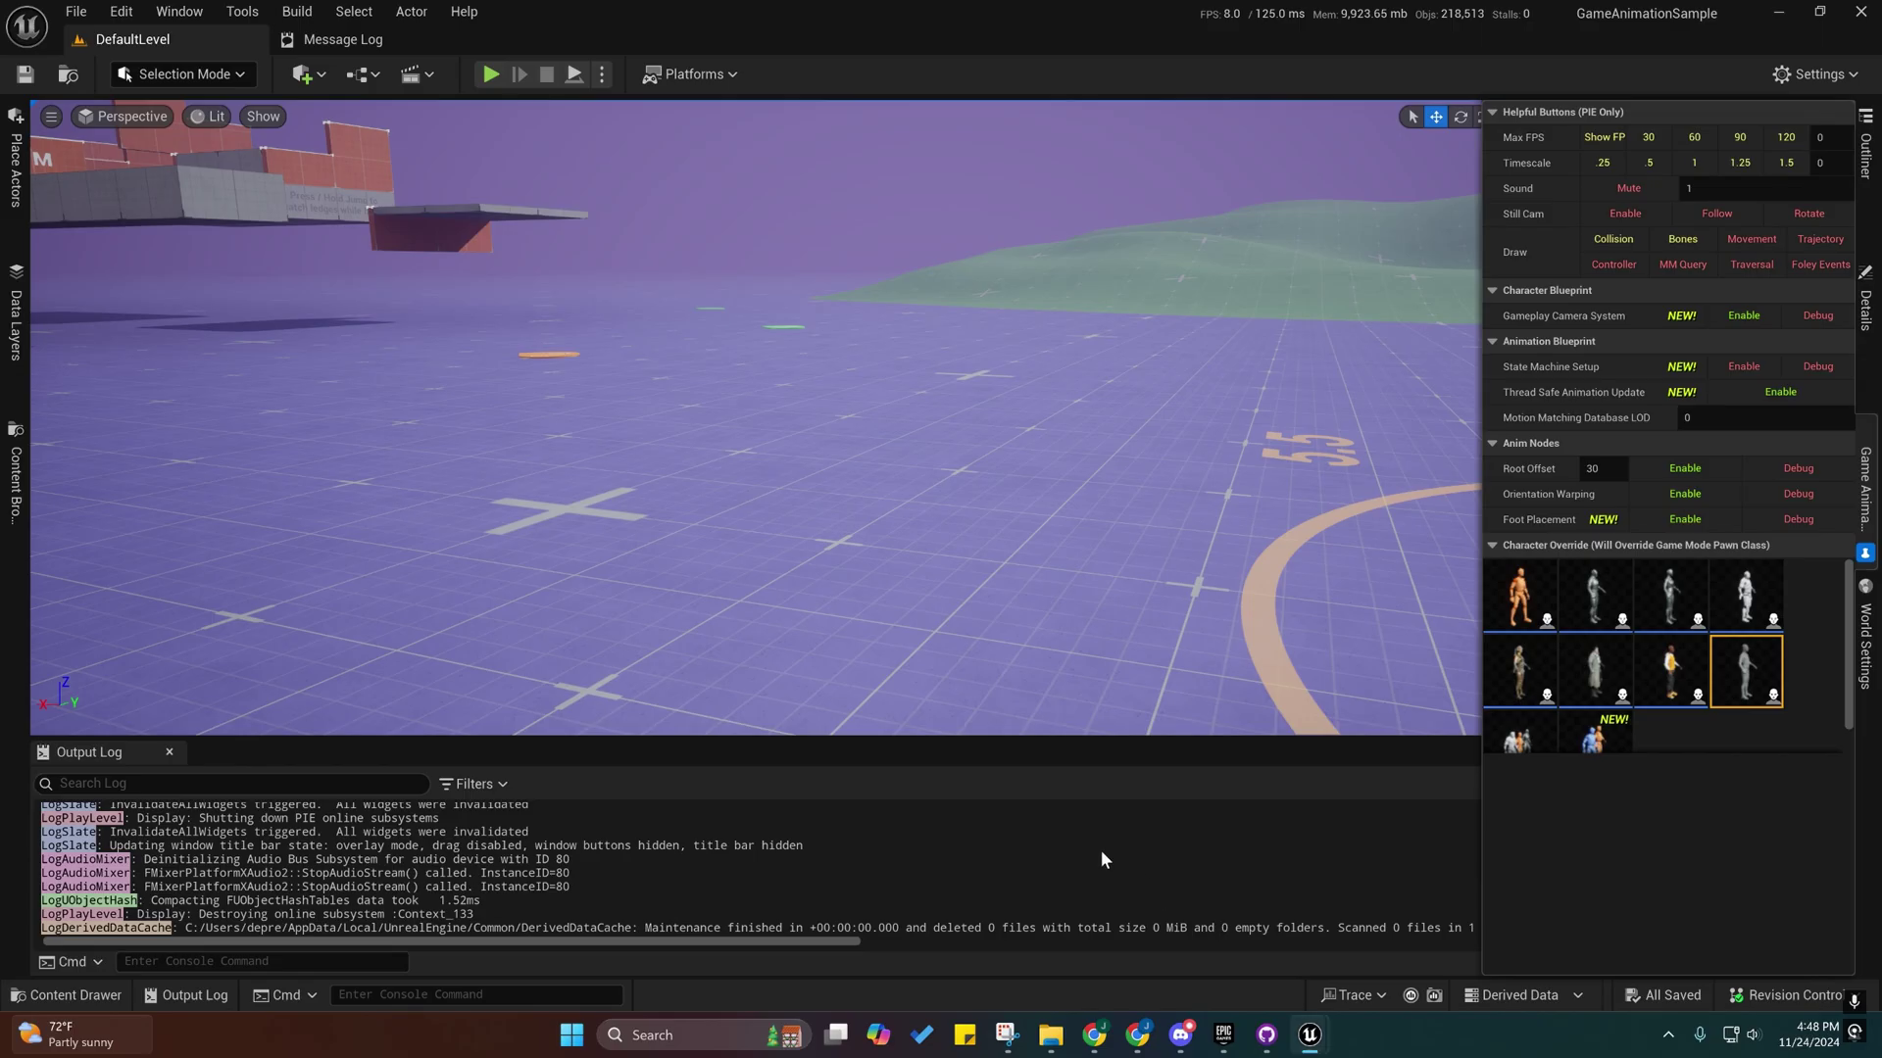
click(493, 77)
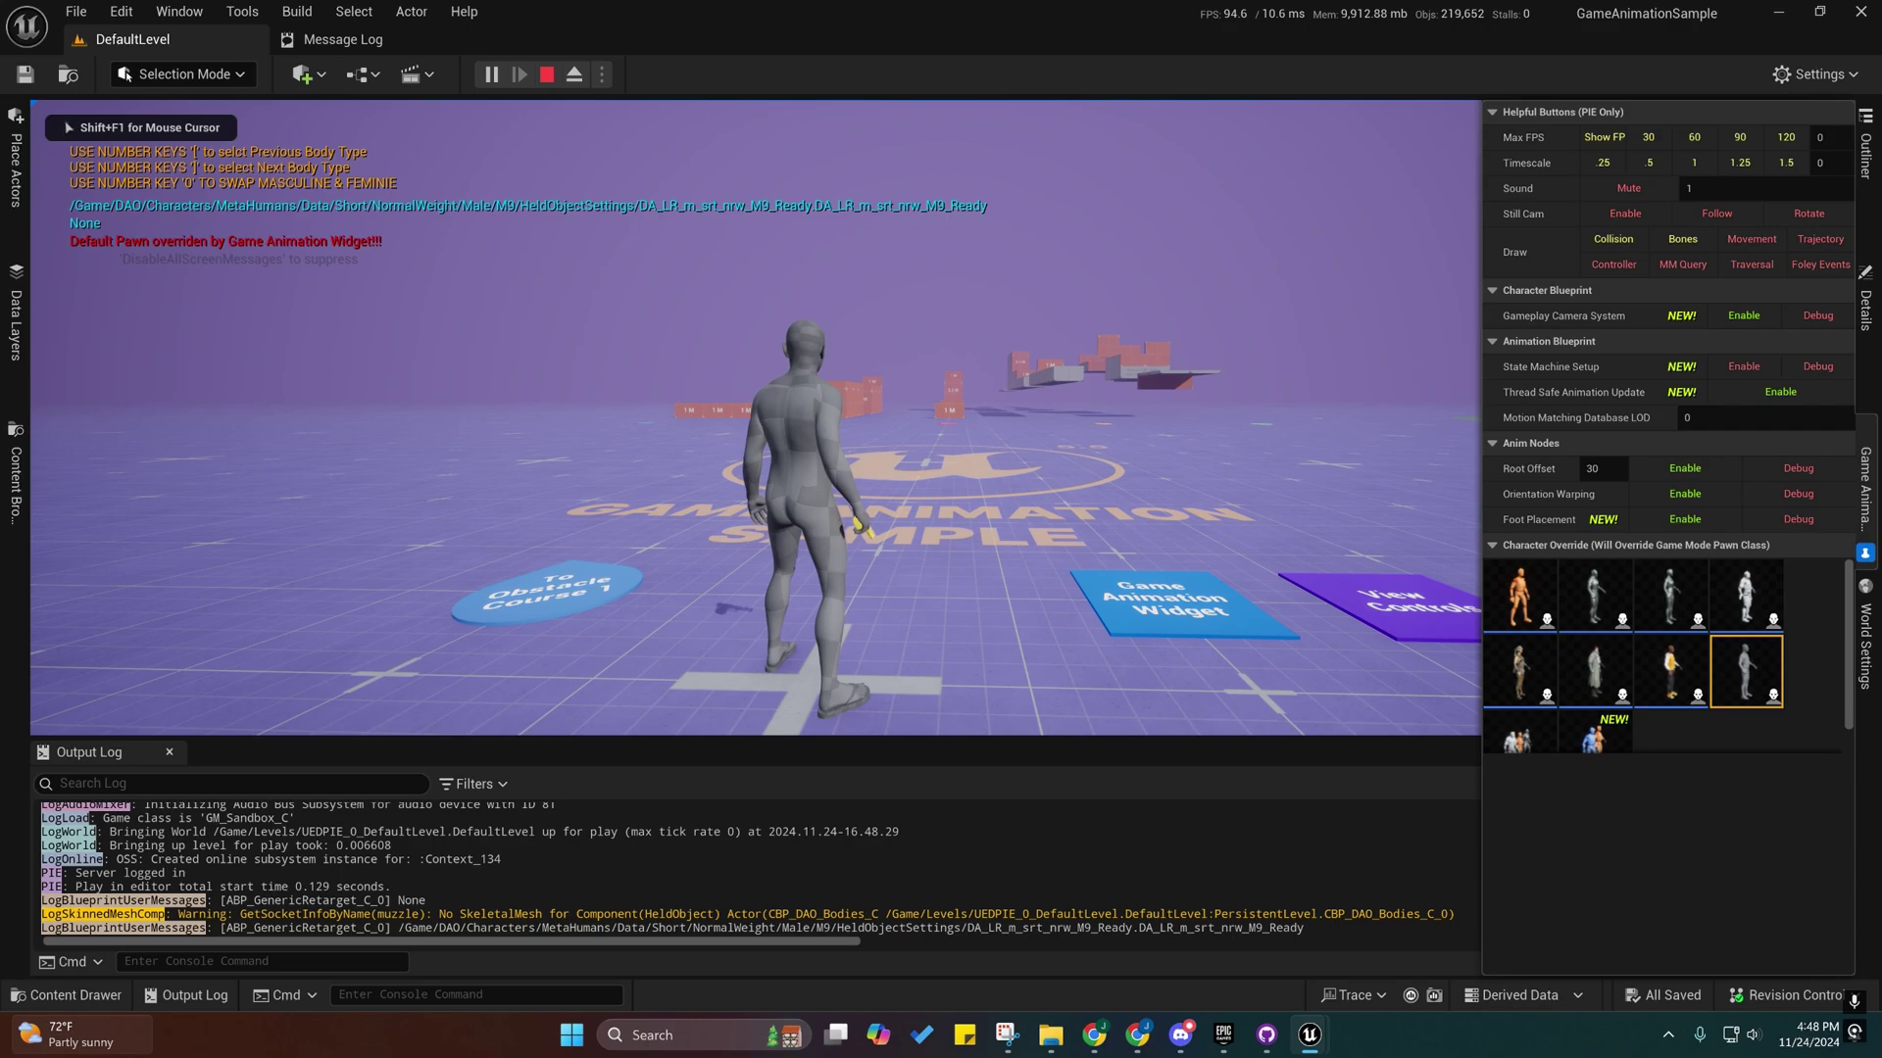
right_click(755, 417)
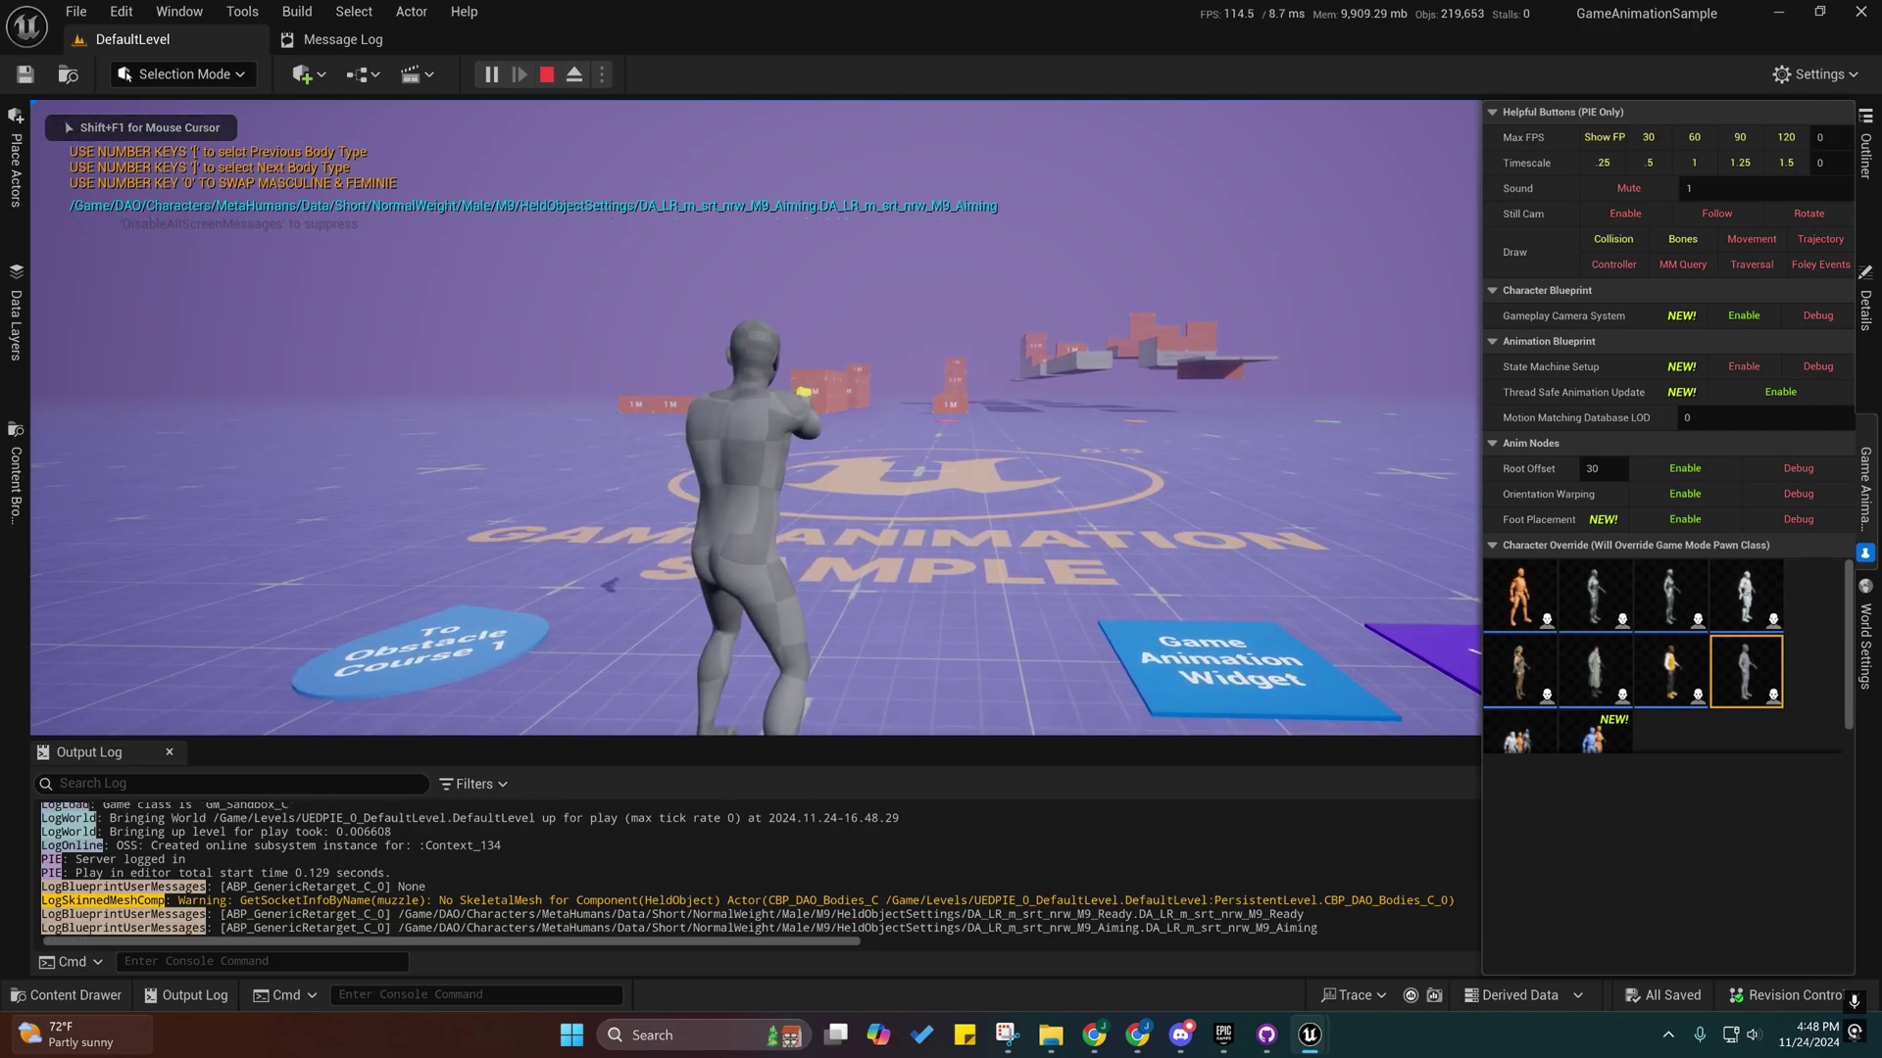
- Eject from the male character, examine his M9 aiming grip up close from the side, and take control of him again
key(F8)
right_drag(801, 432, 5, 492)
key(d)
key(w)
key(d)
key(d)
key(e)
key(d)
key(d)
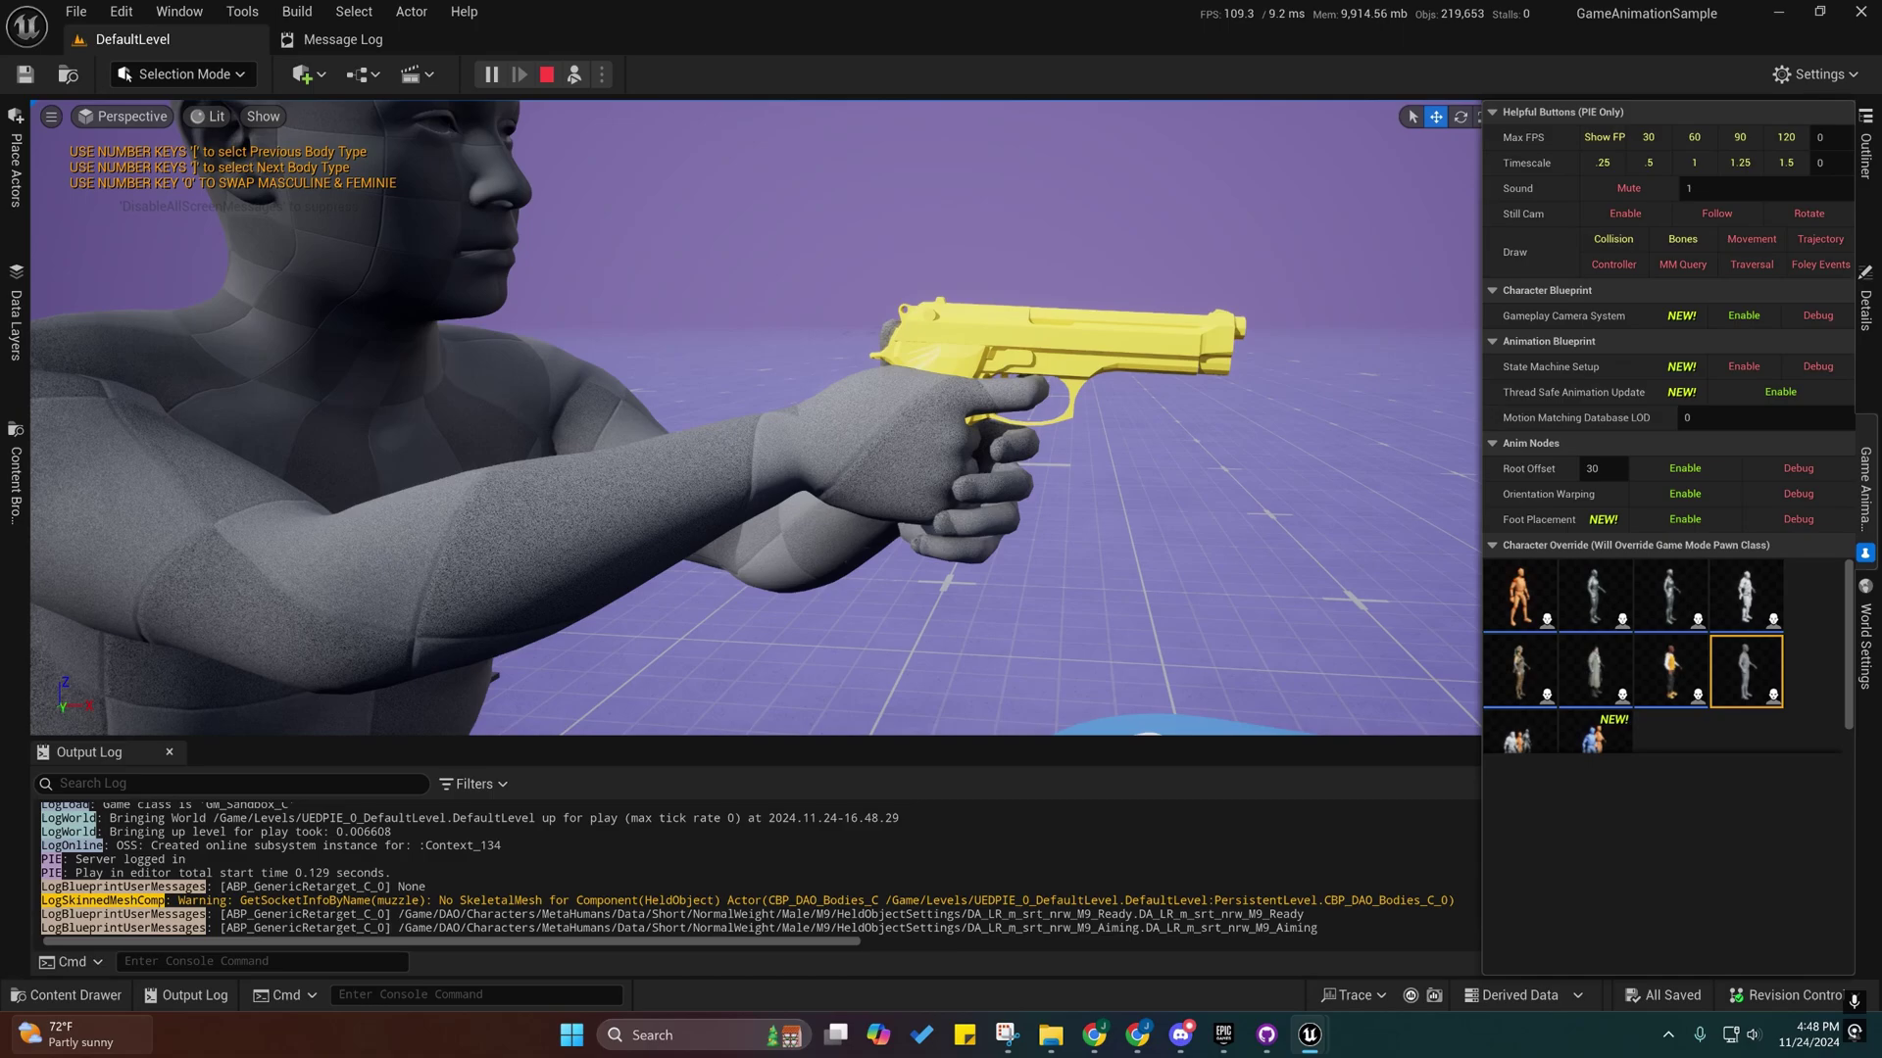
key(F8)
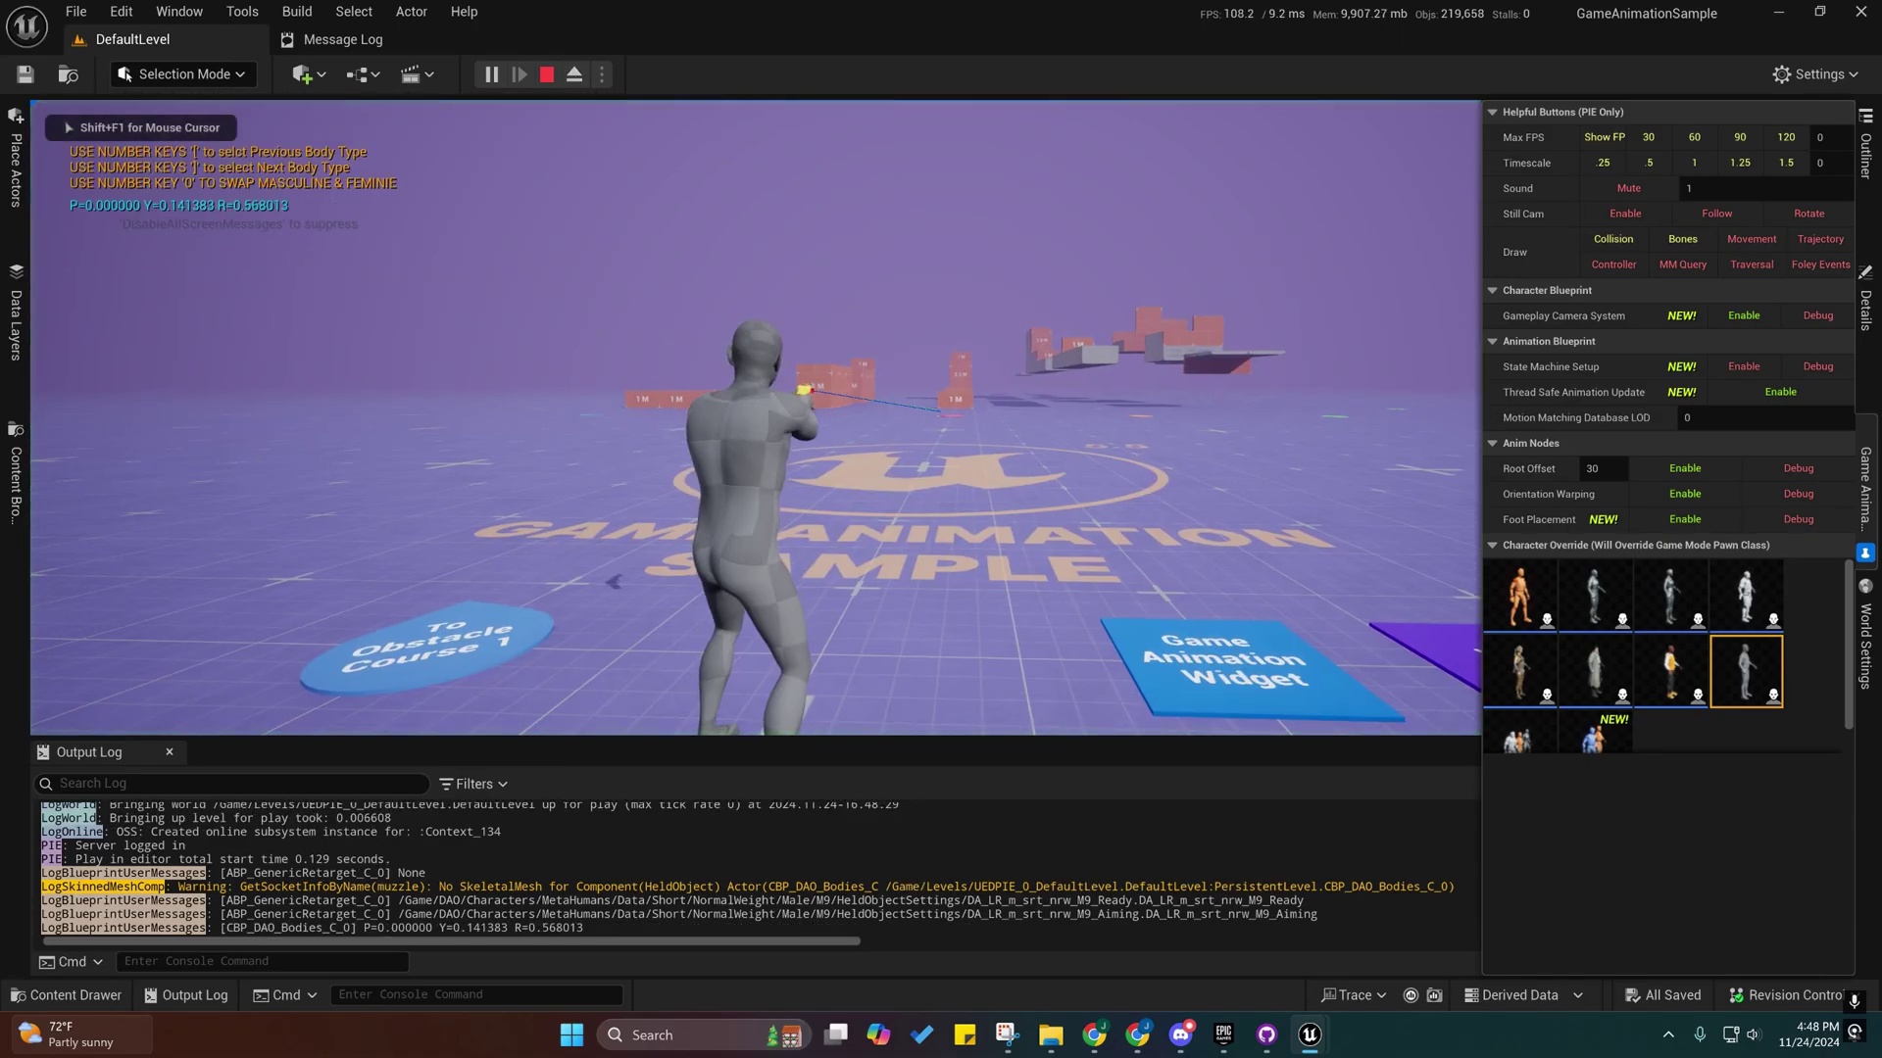
- Equip the M4A1 on the short normal-weight male and examine his aiming grip with the detached camera before repossessing him
key(2)
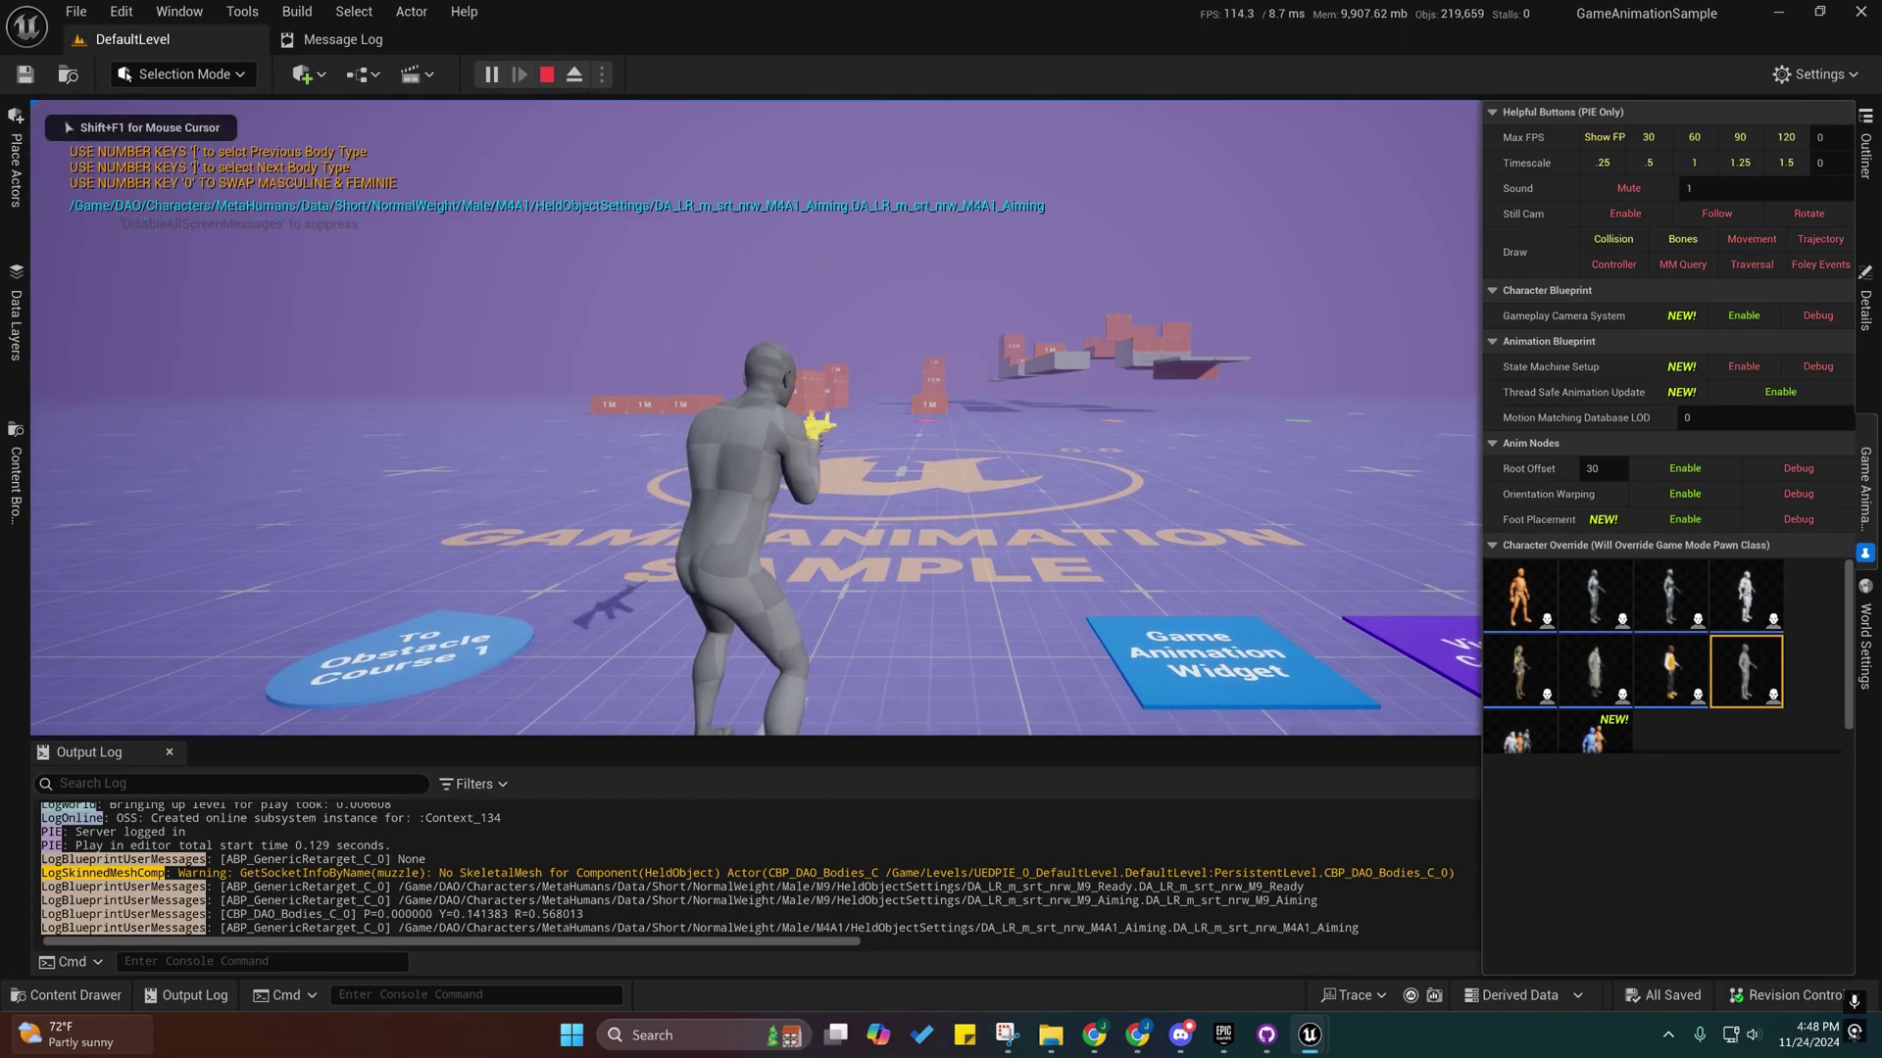
key(F8)
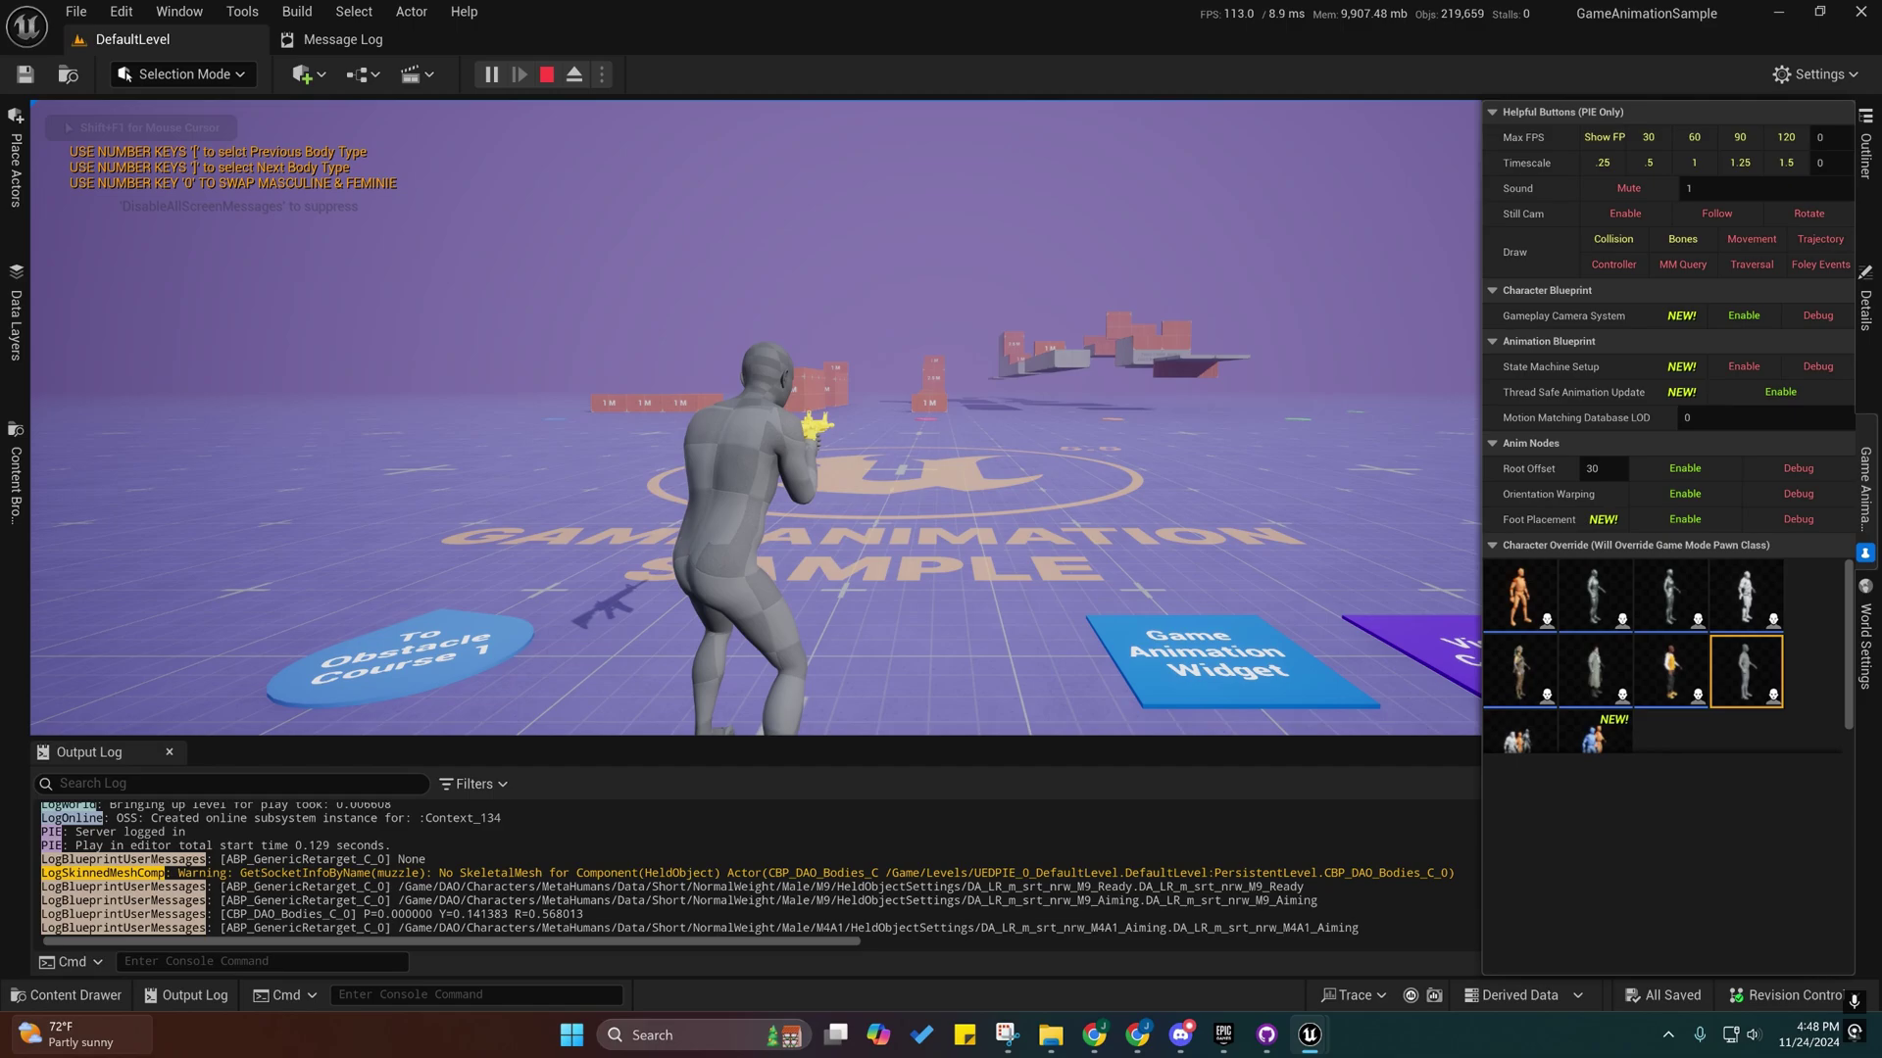
key(d)
right_drag(859, 306, 578, 314)
key(w)
key(w)
mouse_move(883, 426)
right_down()
mouse_move(829, 420)
mouse_move(883, 426)
right_up()
key(s)
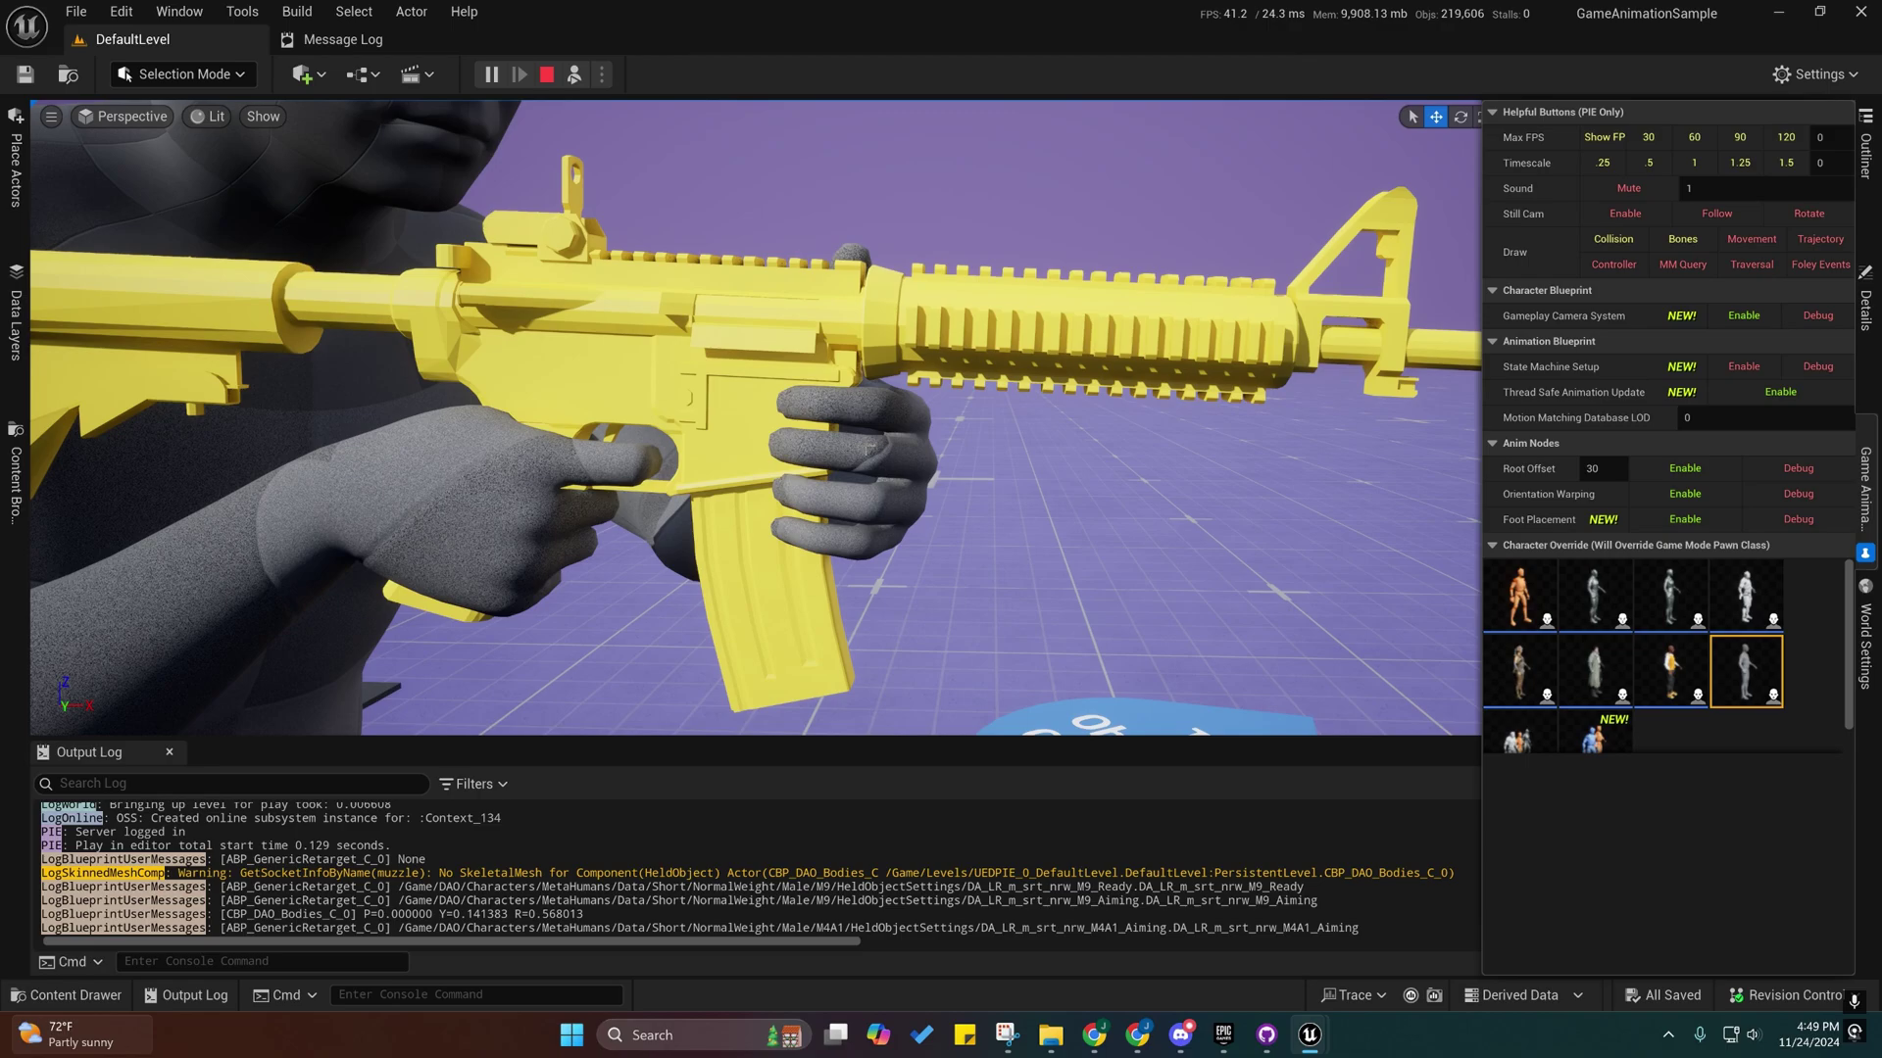
right_drag(824, 472, 1107, 646)
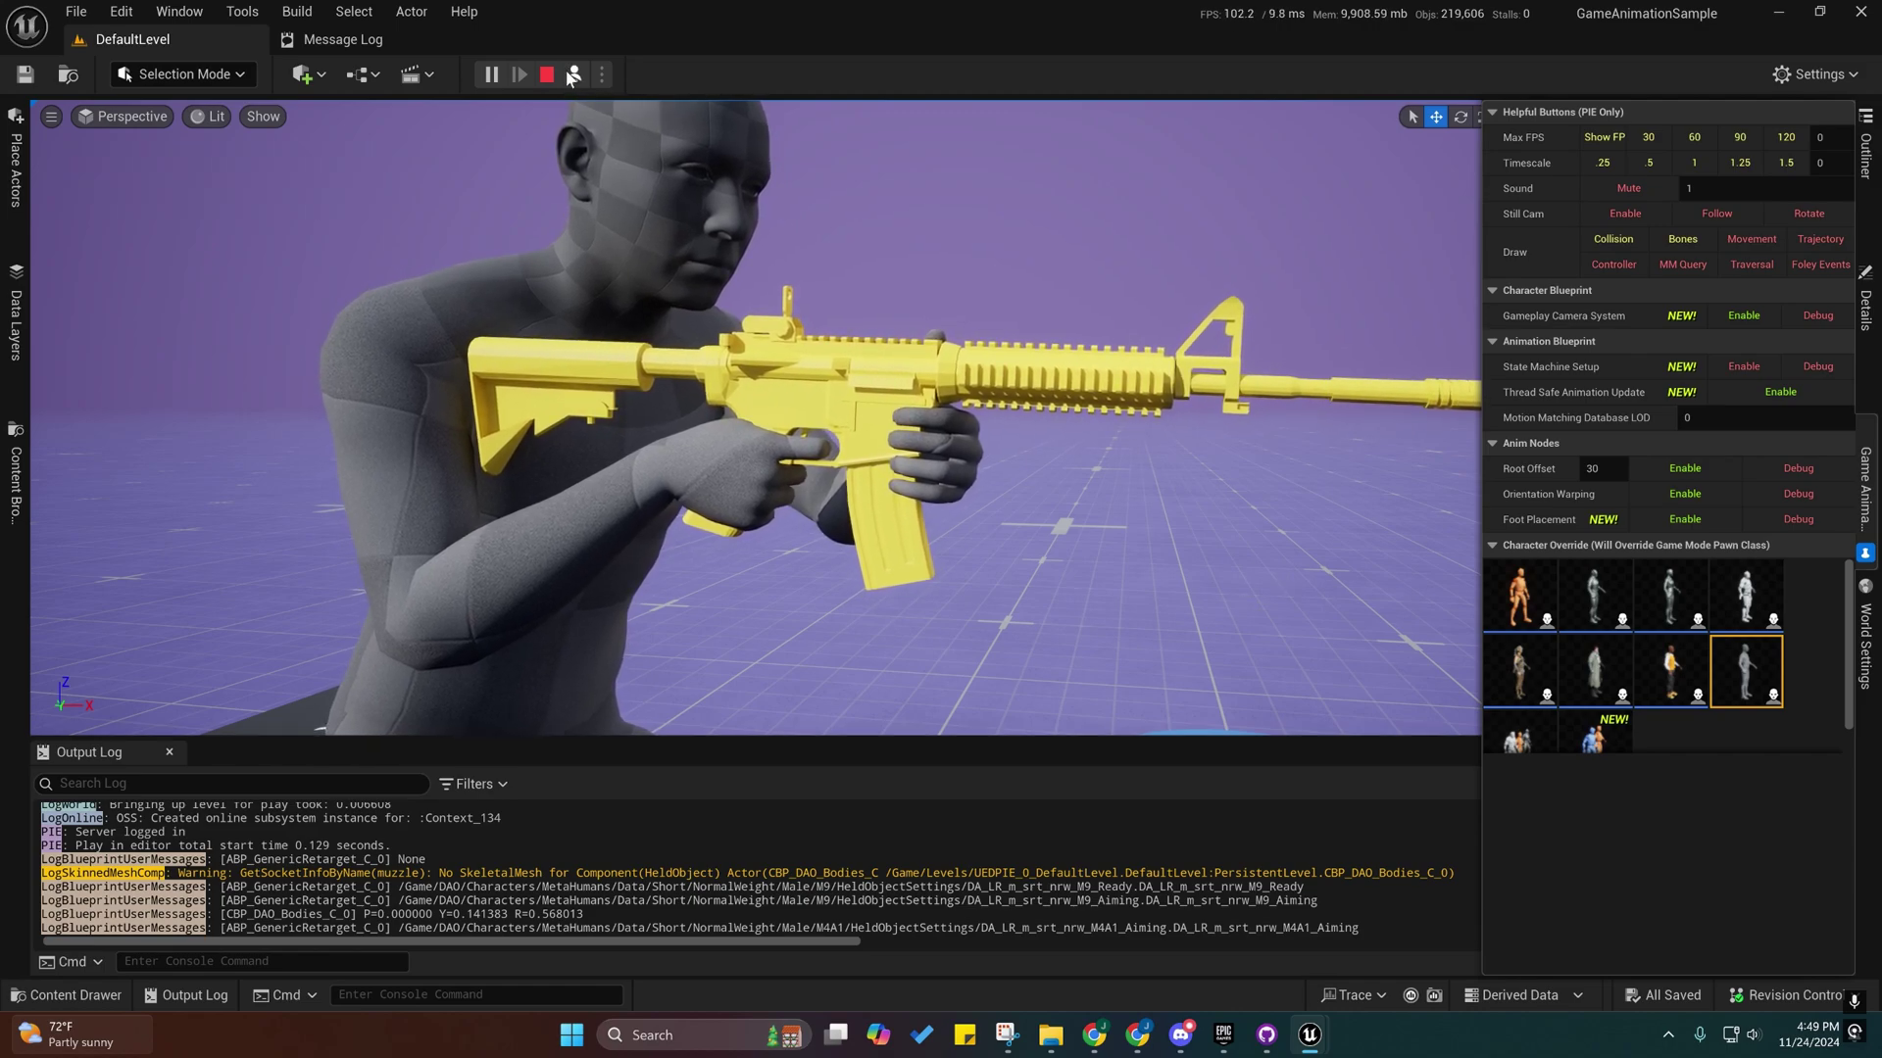
key(F8)
- Cycle the aiming male character forward through the body types to medium overweight
key(bracketright)
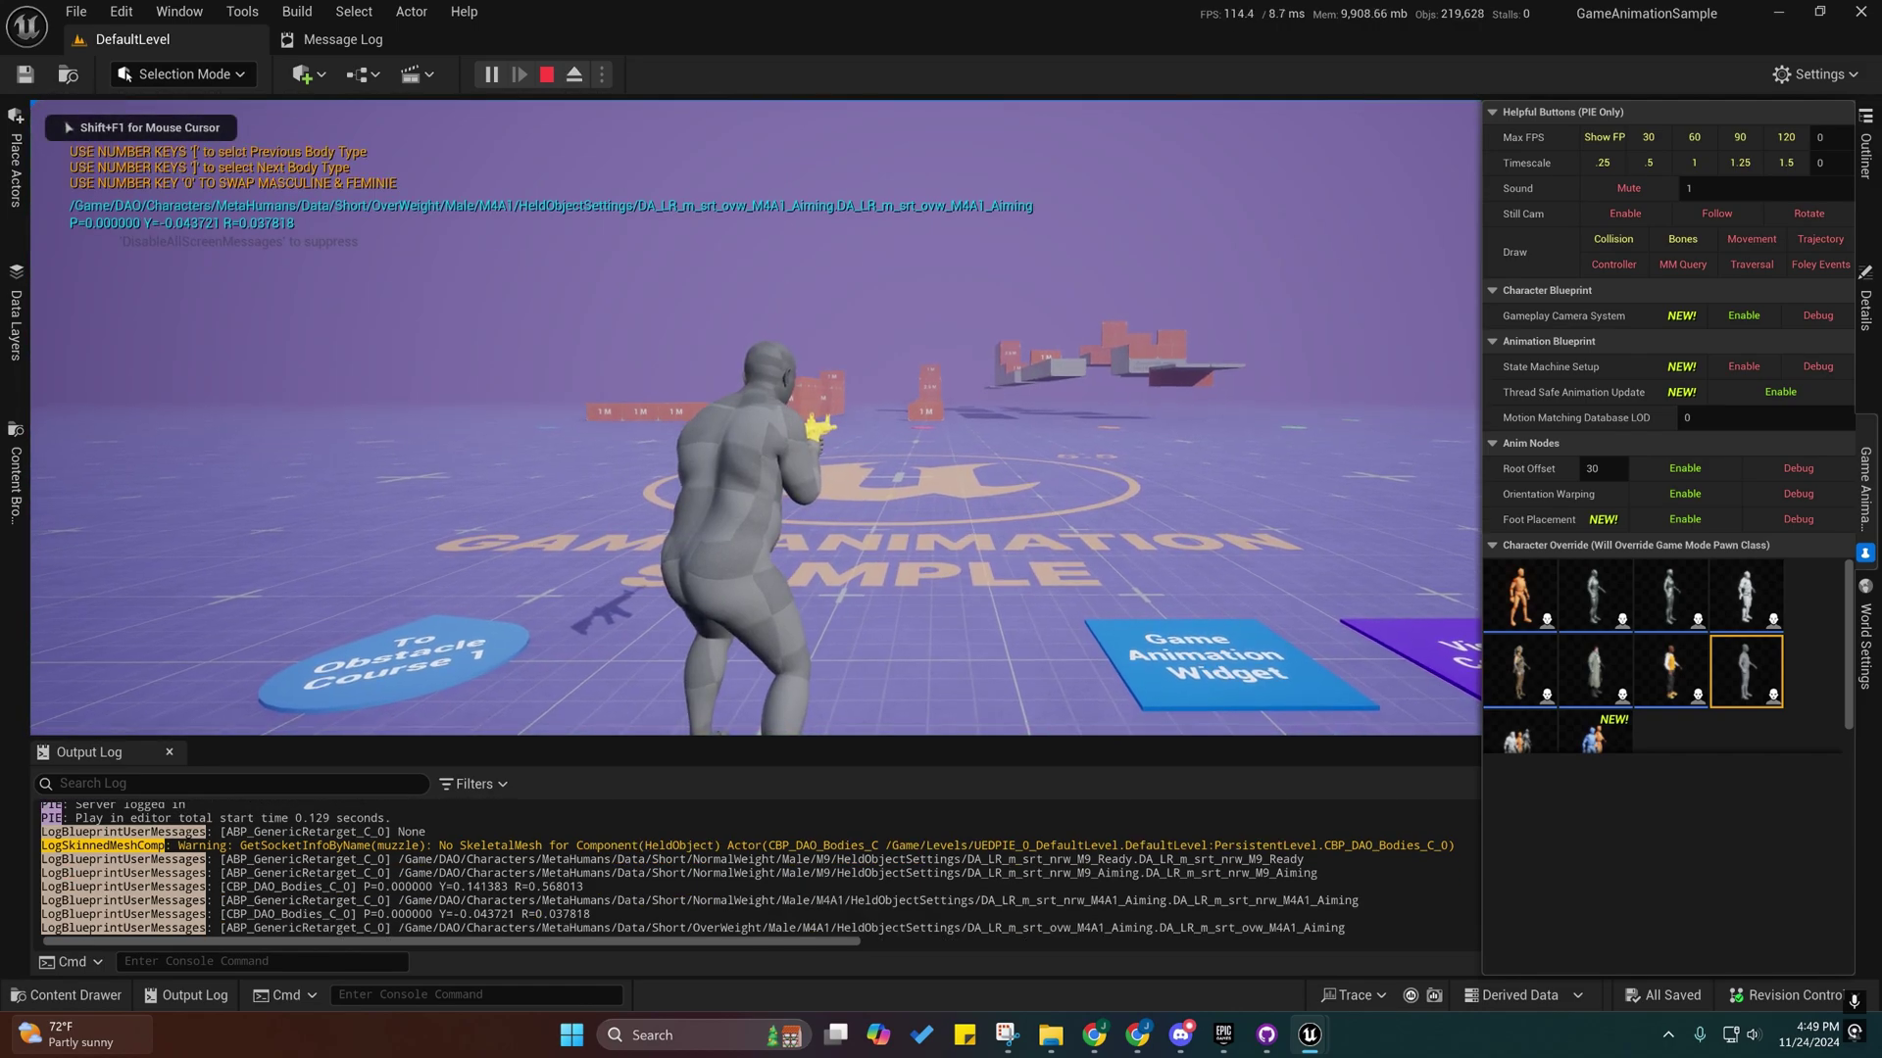
key(bracketright)
key(bracketright)
key(bracketright)
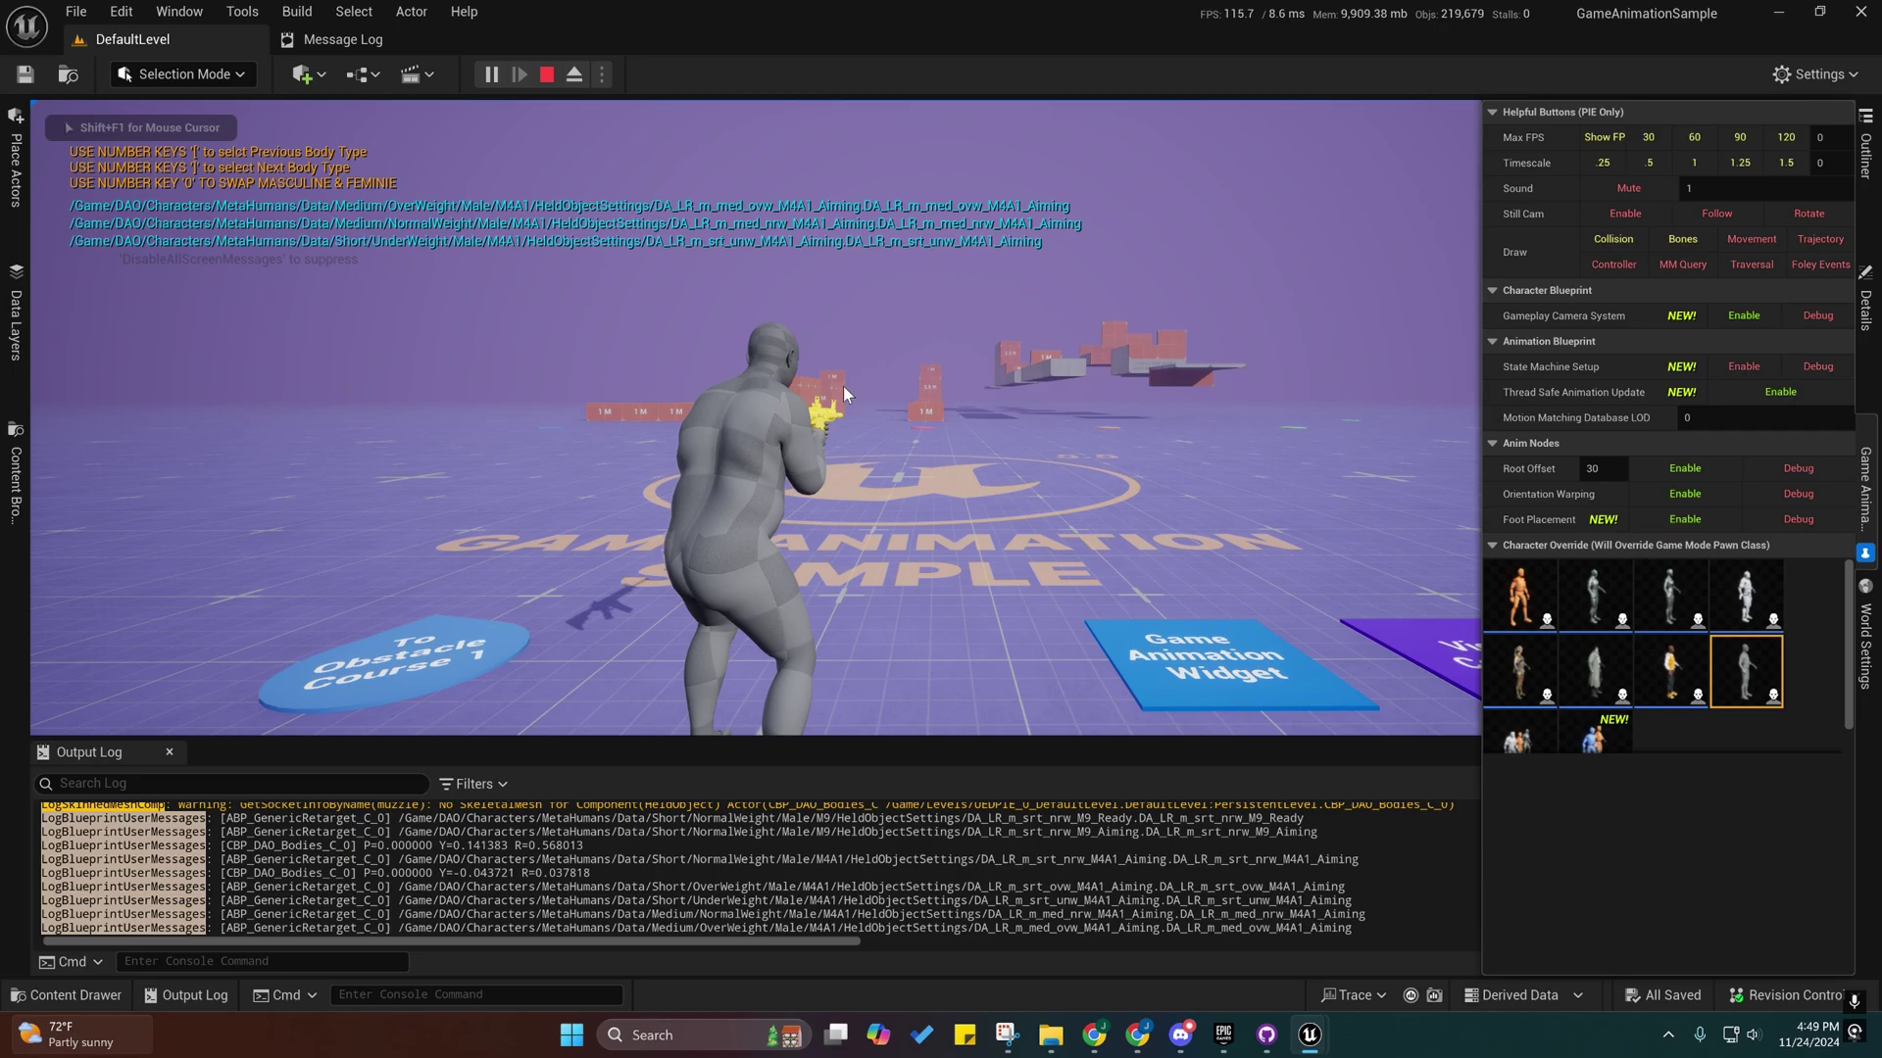
- Eject from the medium overweight male, examine his M4A1 aiming pose from several angles, and take control of him again
key(F8)
key(w)
key(d)
right_drag(845, 395, 779, 363)
key(w)
key(d)
key(s)
key(a)
key(w)
key(s)
click(575, 75)
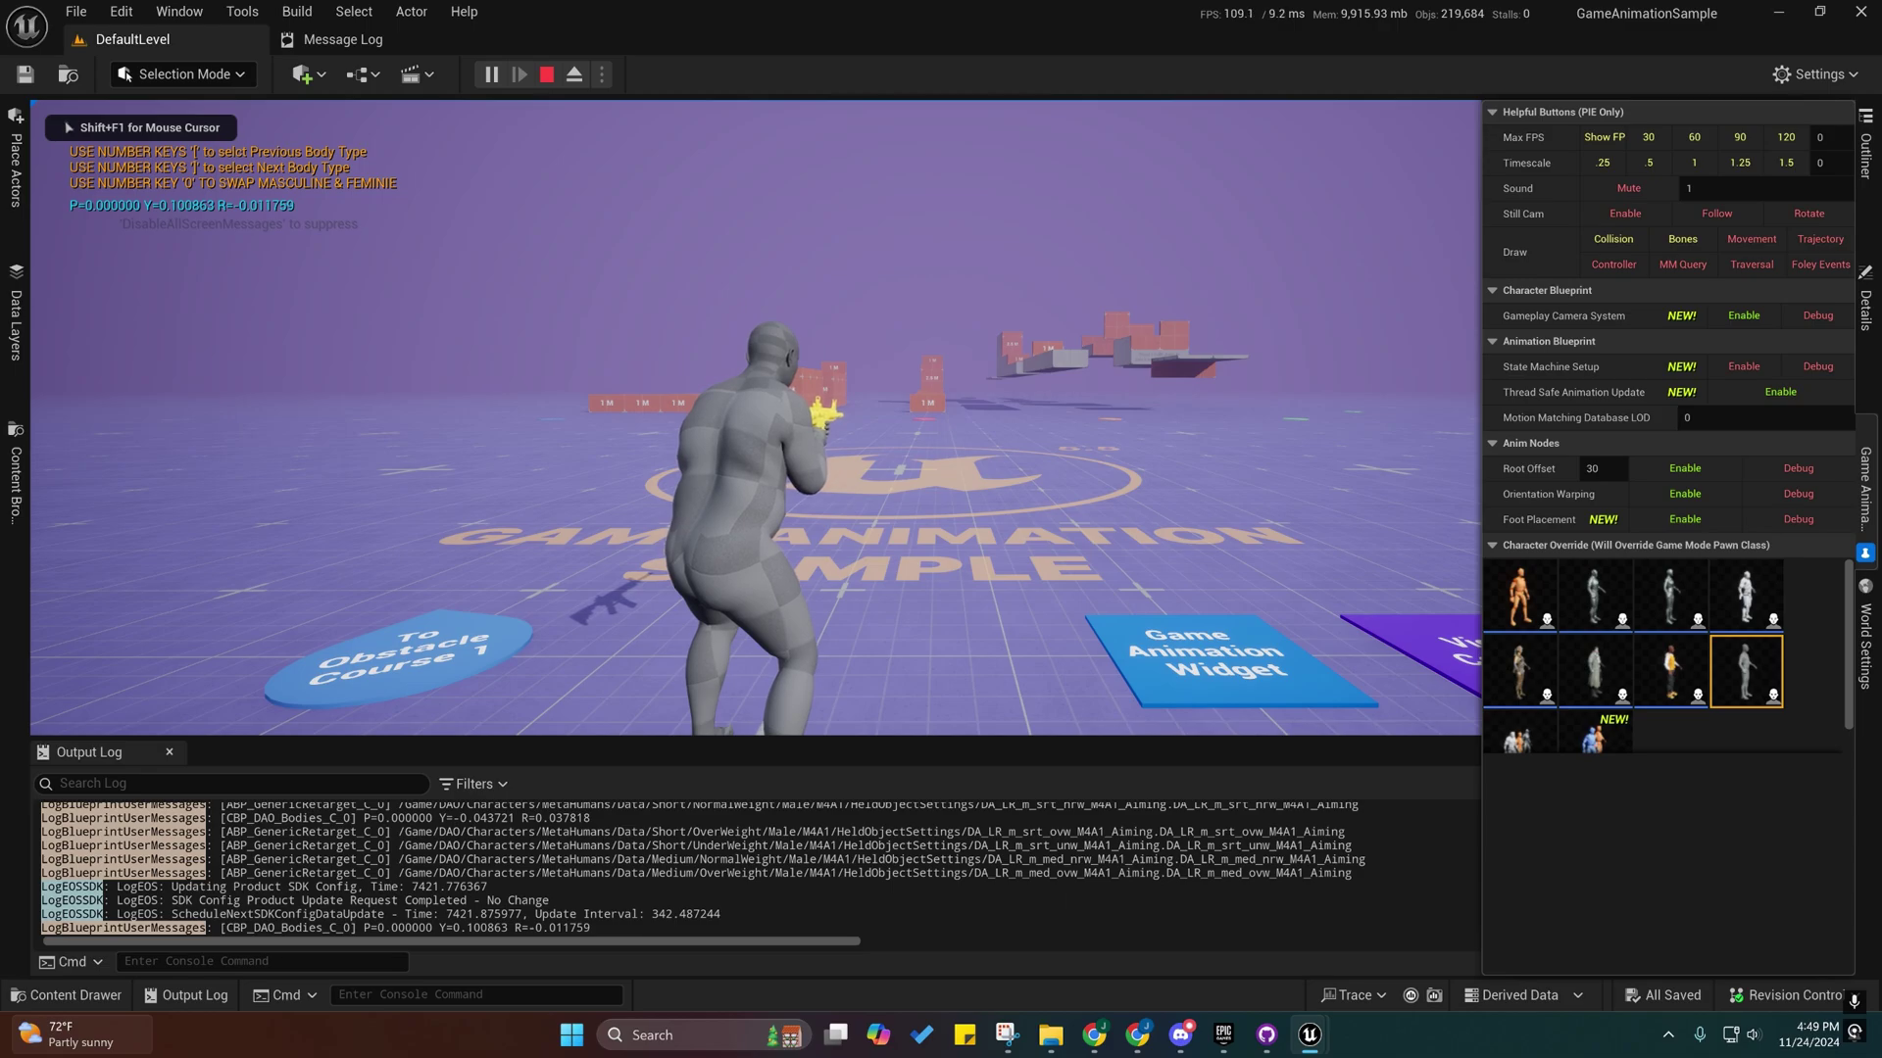
- Swap to the medium overweight female and examine her M4A1 aiming pose with the detached camera before repossessing her
key(0)
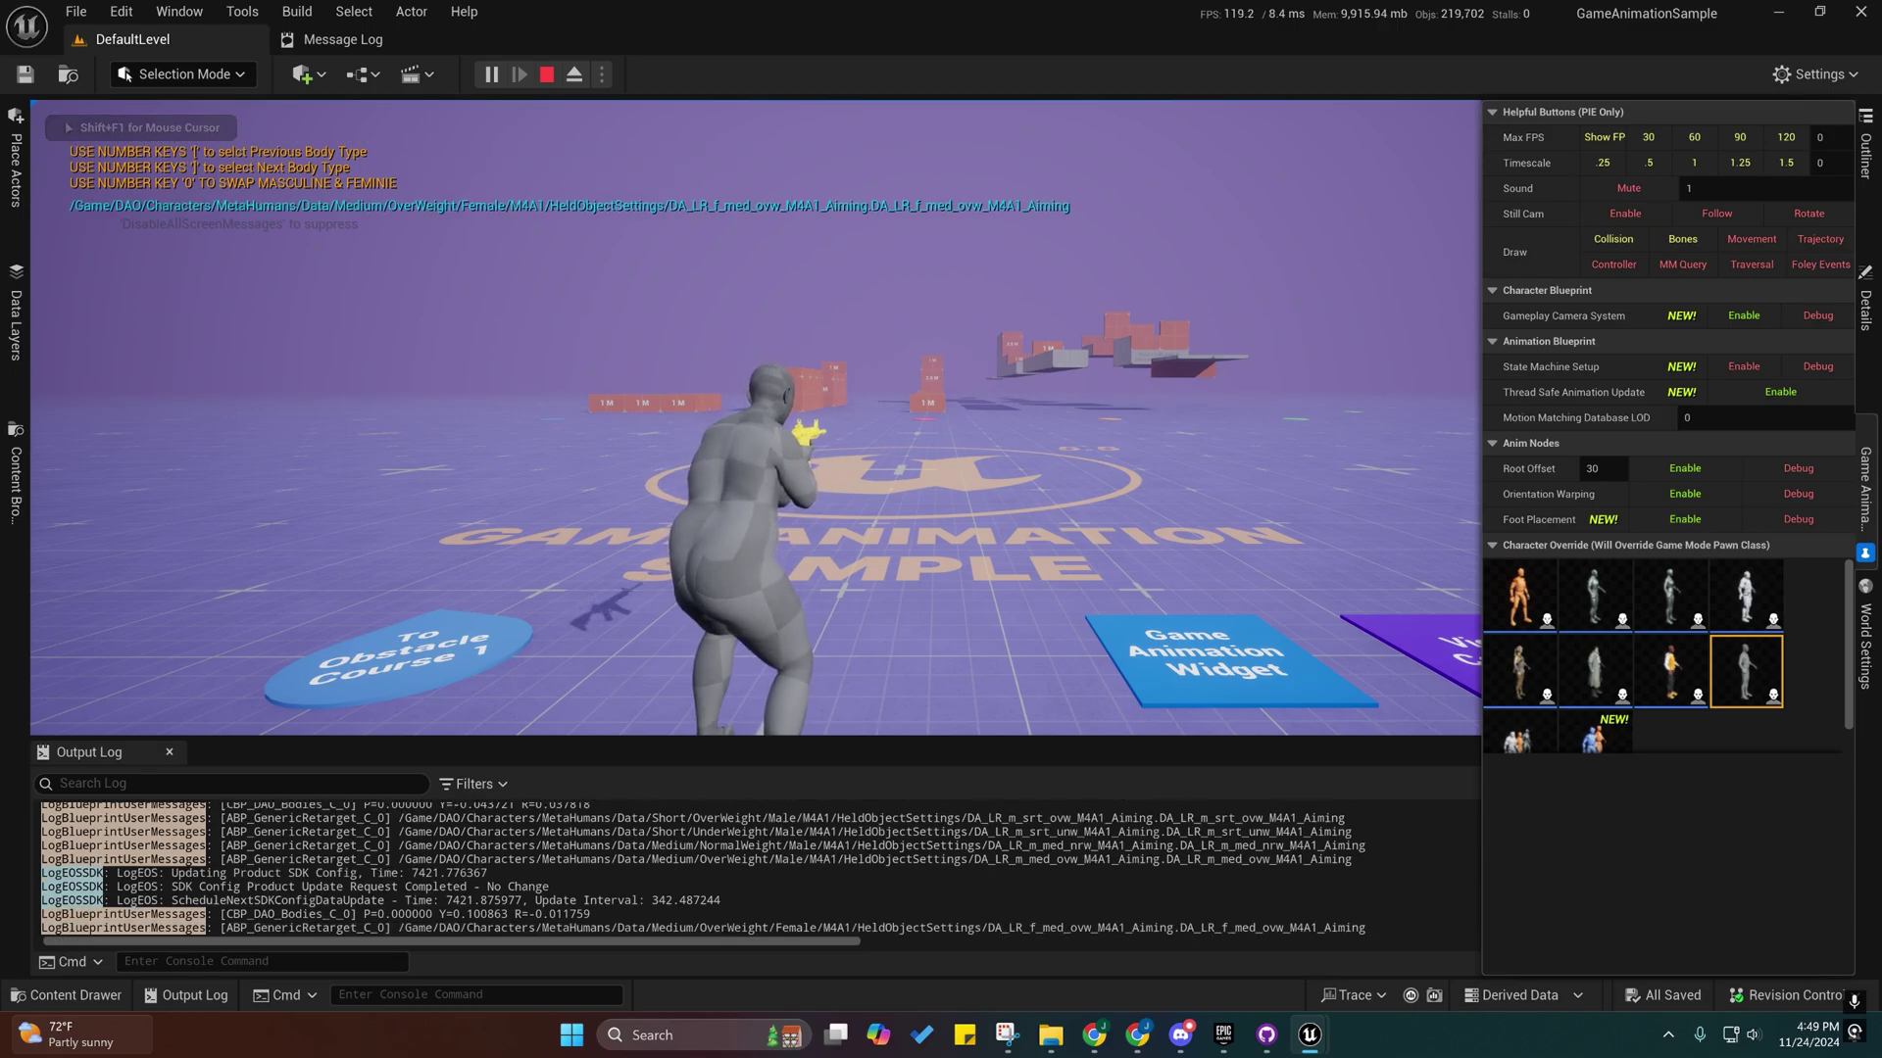
key(F8)
key(d)
key(w)
right_drag(756, 418, 506, 439)
key(d)
key(w)
key(w)
key(s)
key(s)
key(e)
key(a)
key(w)
key(a)
key(s)
key(d)
key(a)
key(s)
key(a)
key(s)
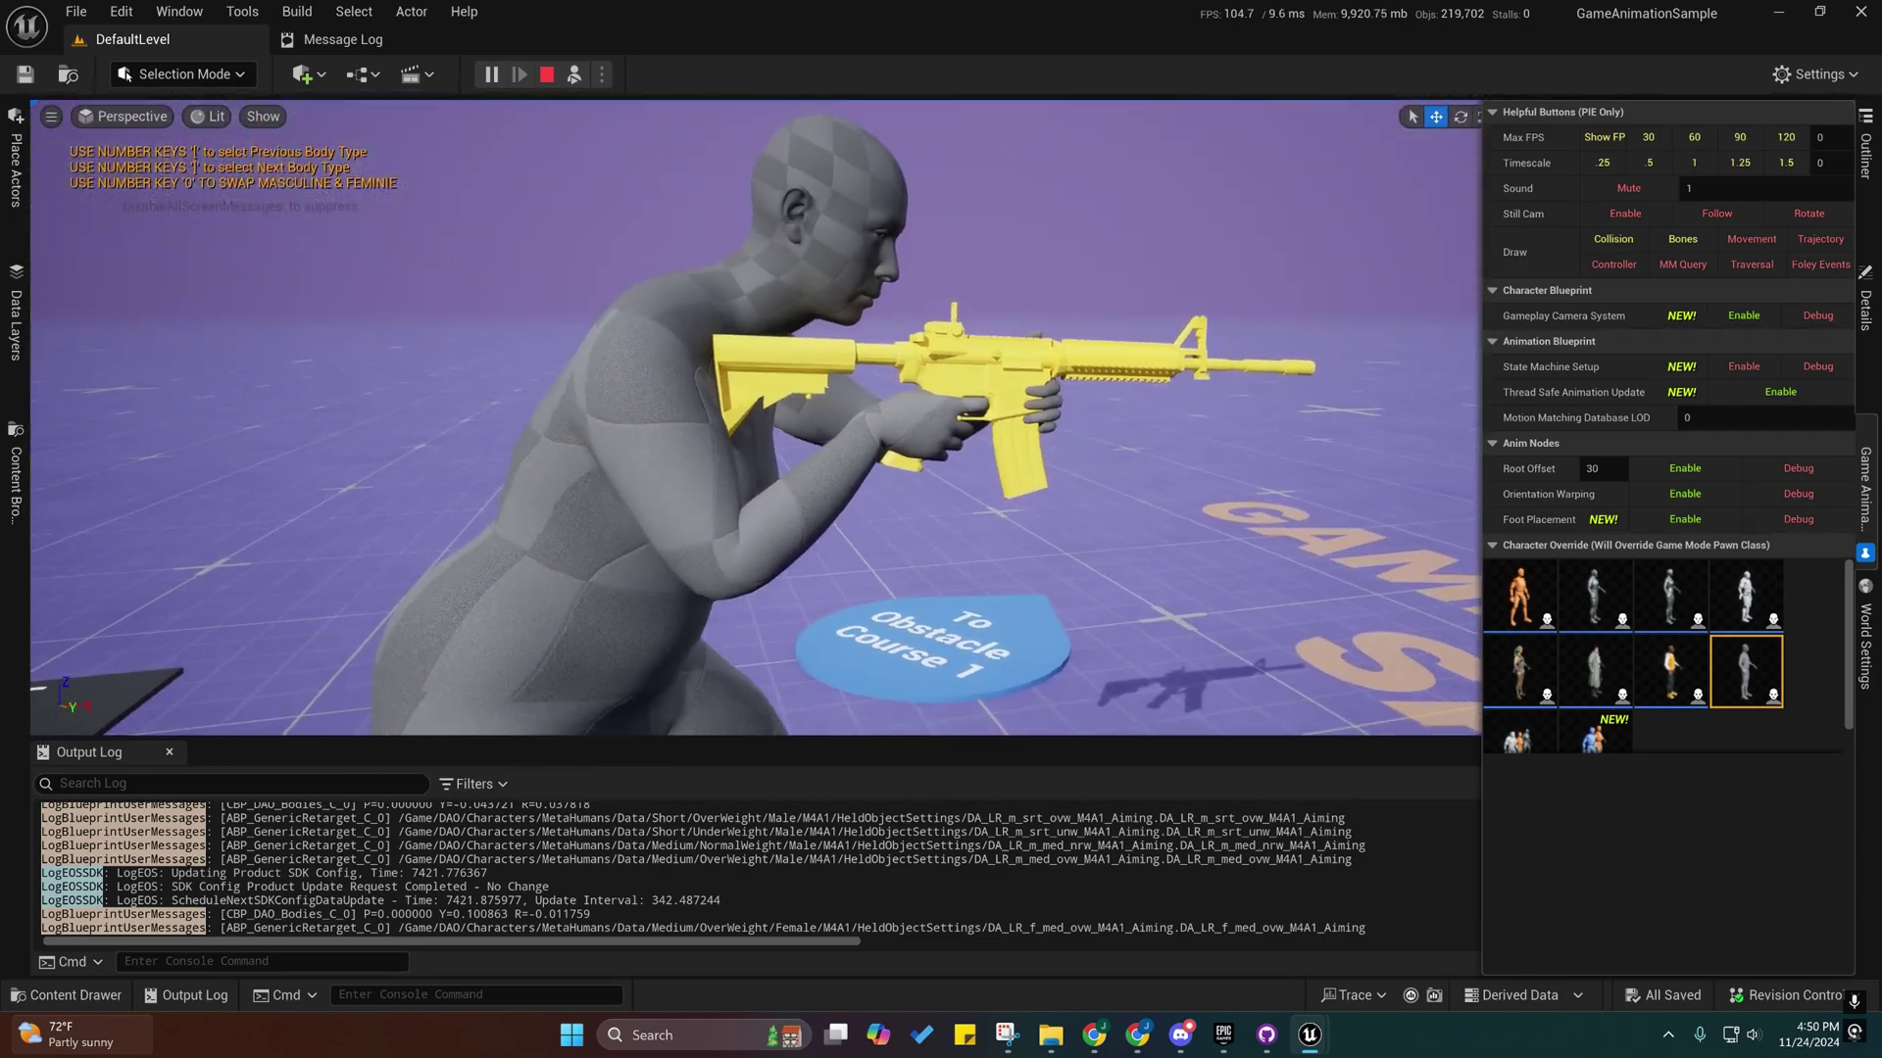
click(573, 74)
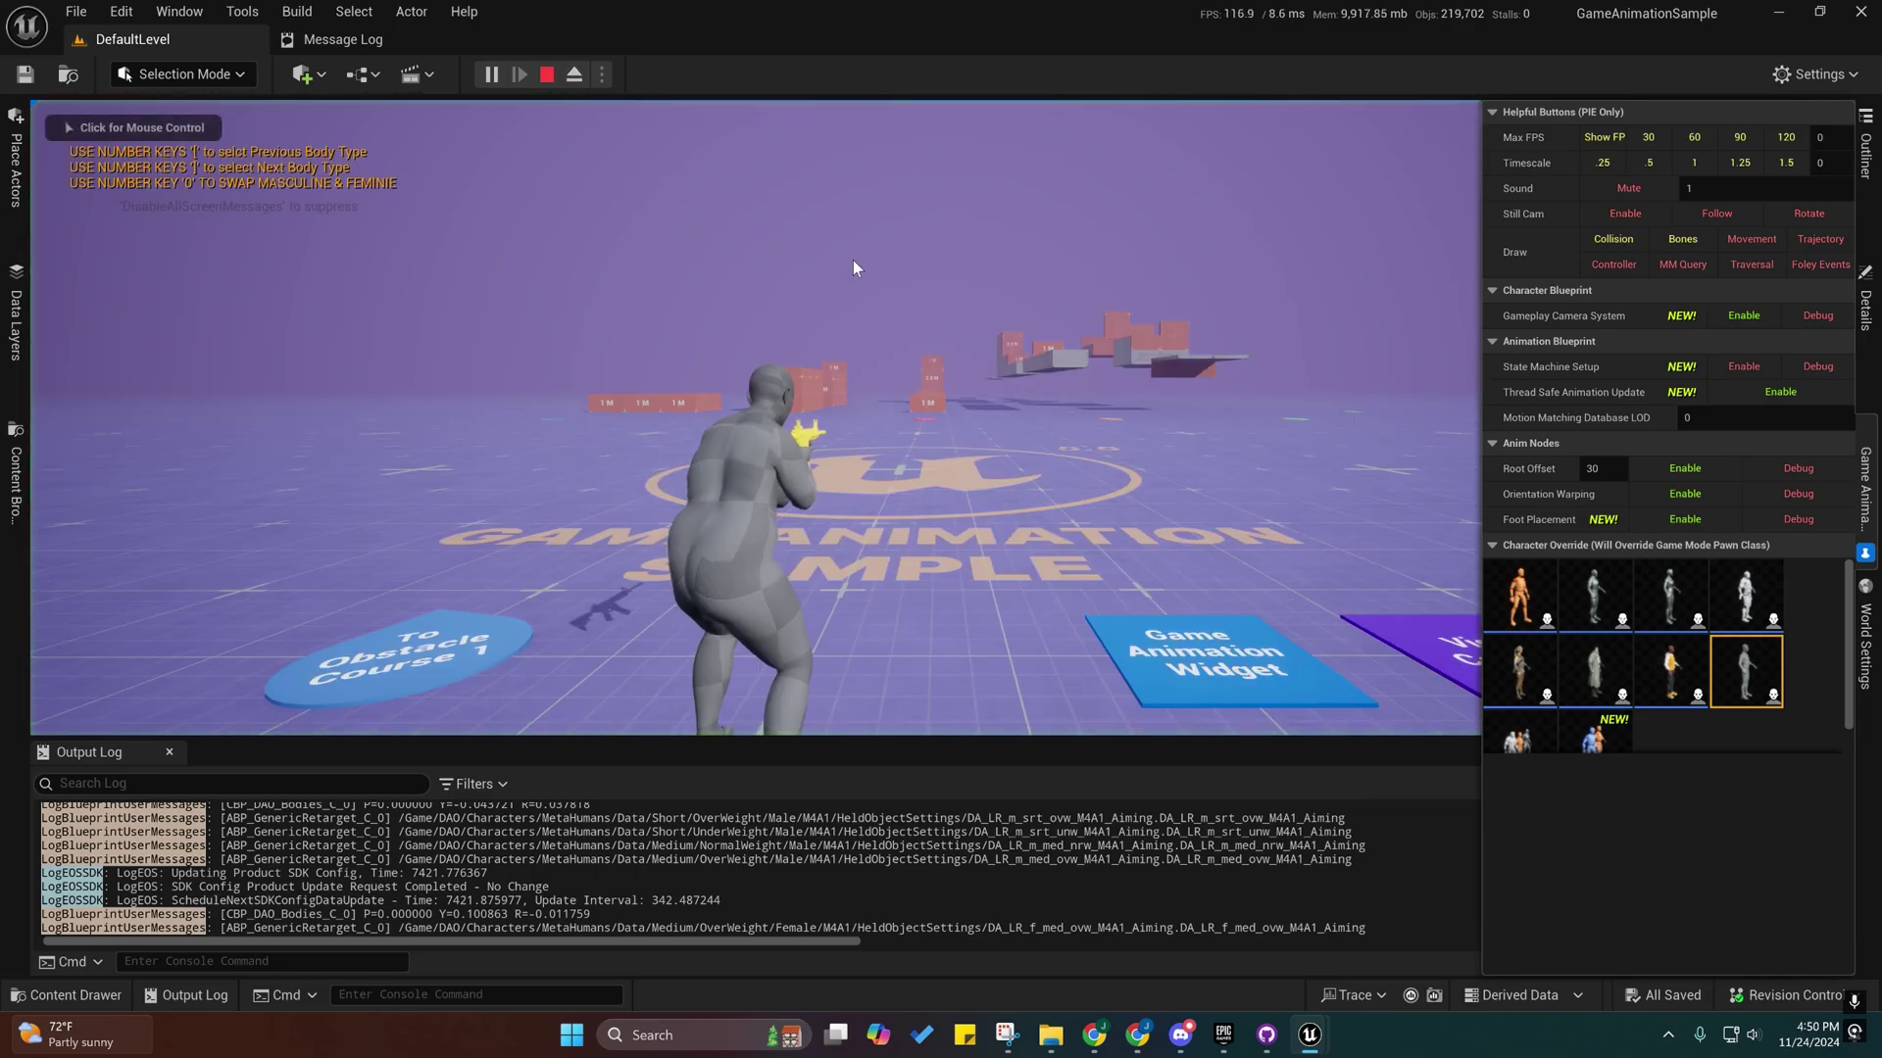
- End the play session and review the commits "Female MetaHuman's Zeroed, Fingers Fixed" and "Universal AO Refactor & Unarmed Mode Re-introduced" in GitHub Desktop
key(Escape)
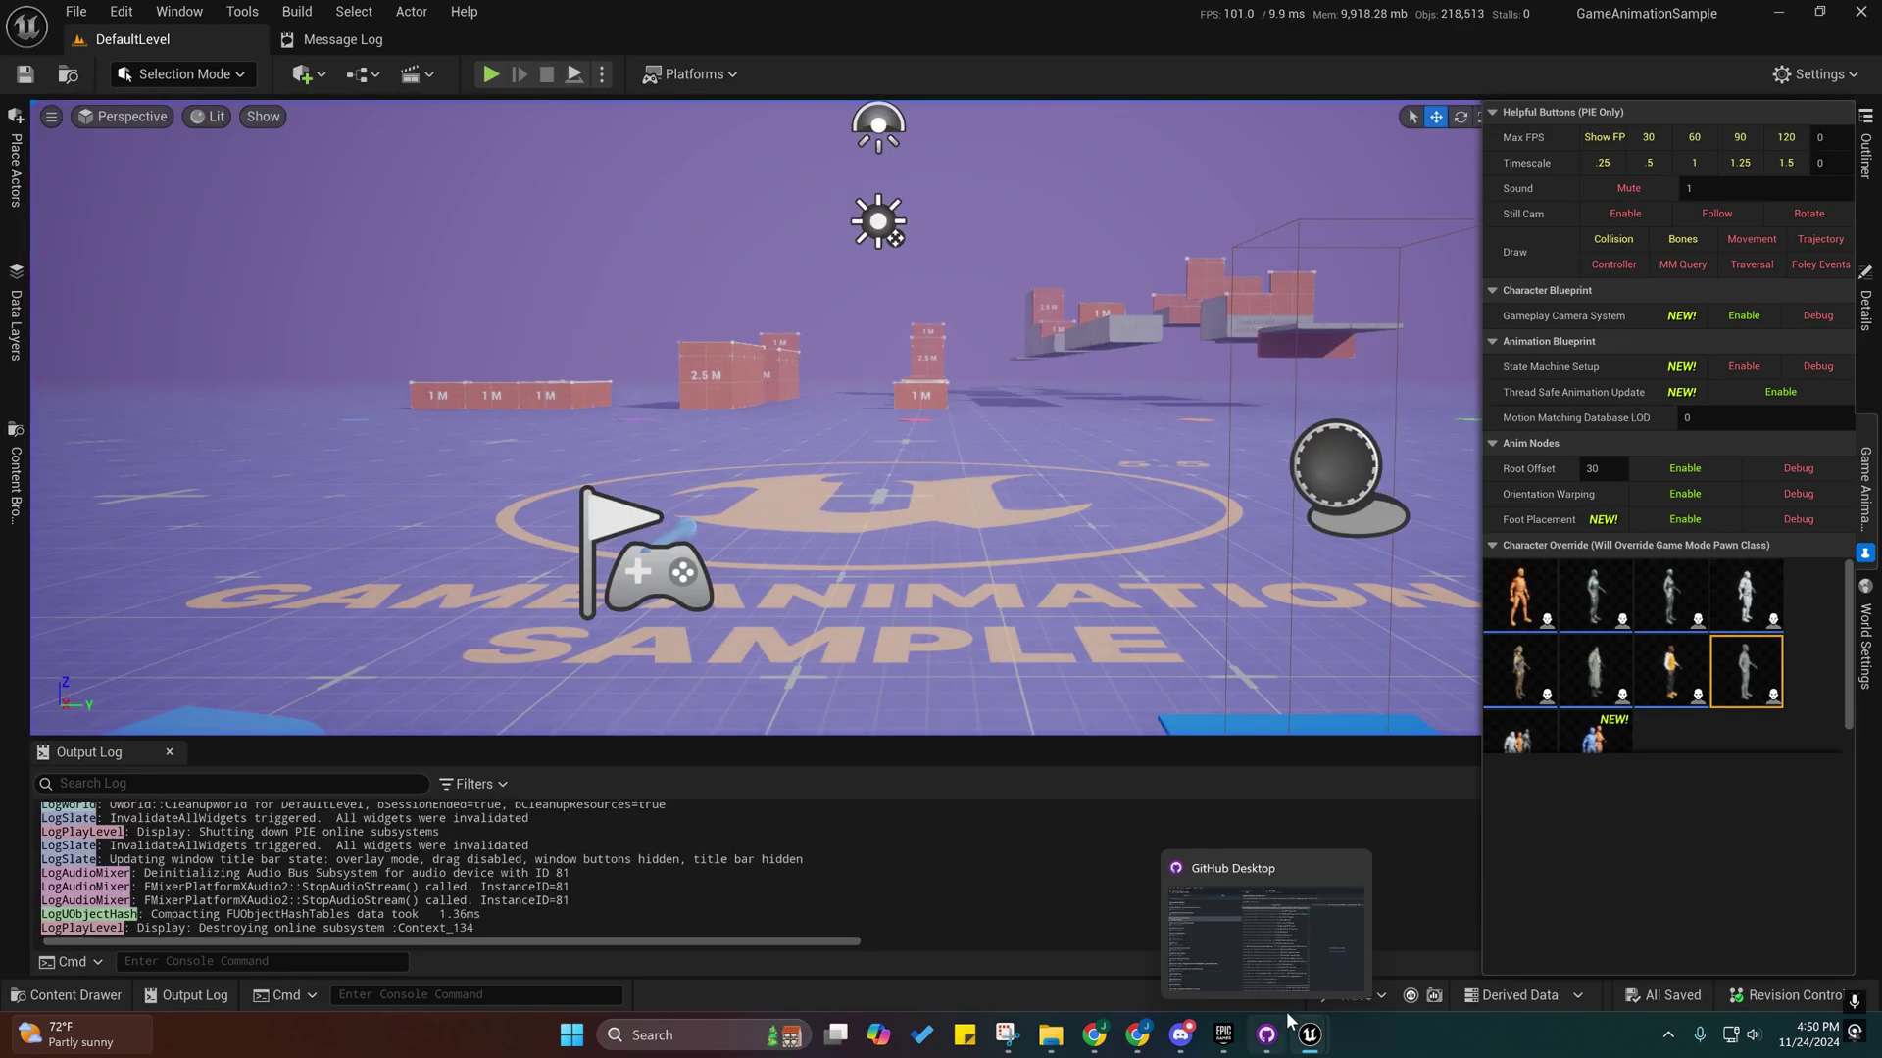
click(1266, 1035)
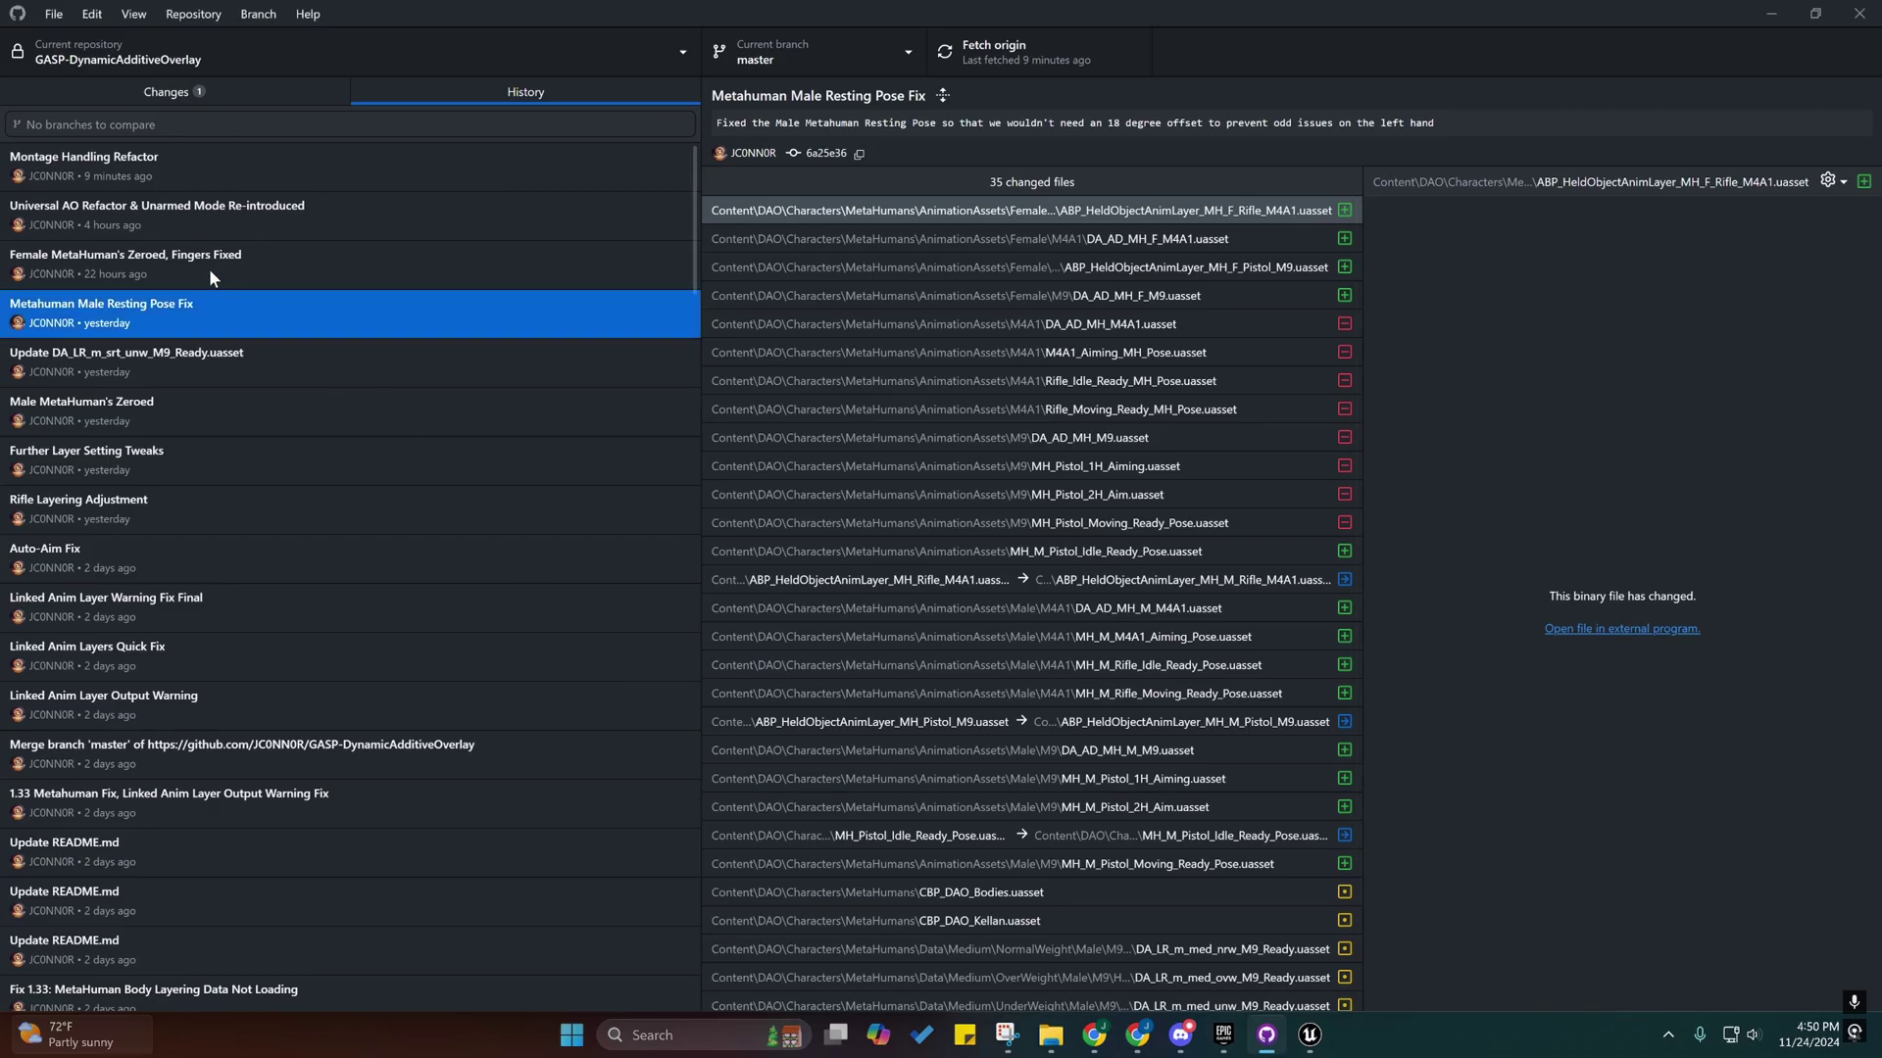
click(209, 271)
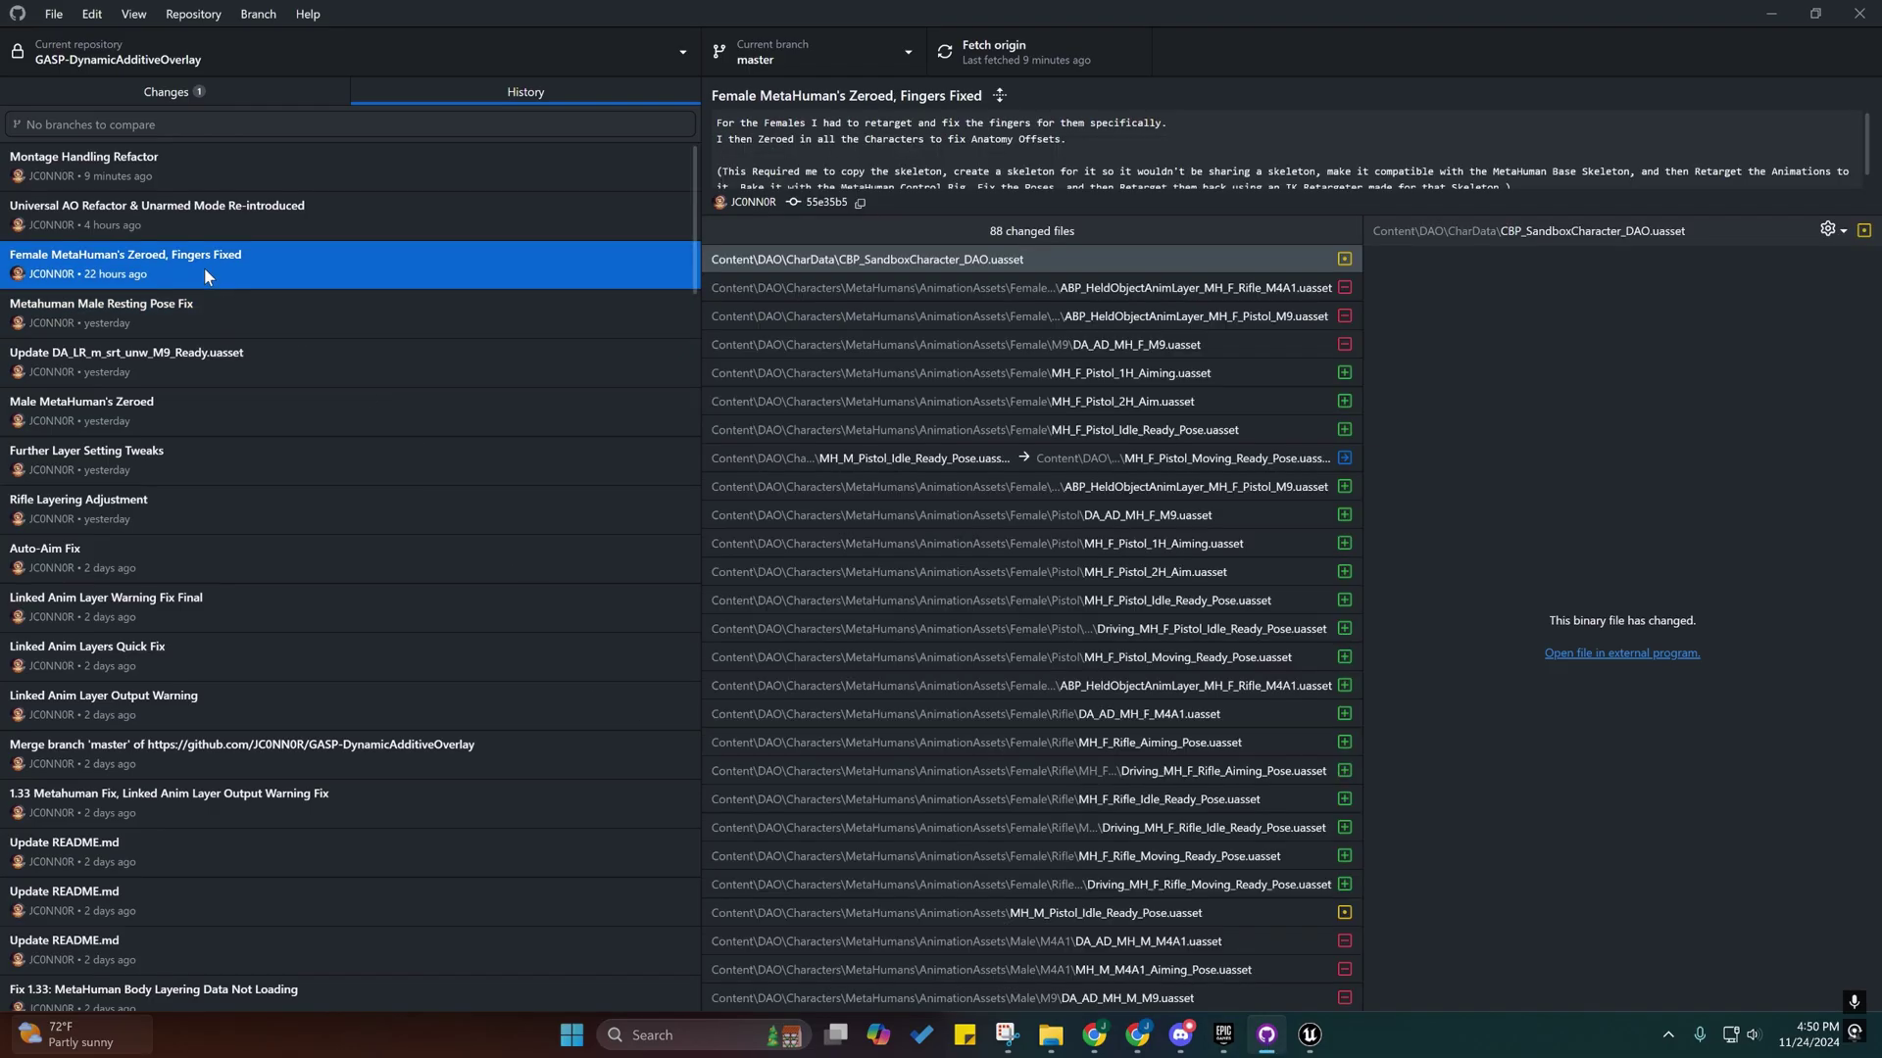
click(157, 210)
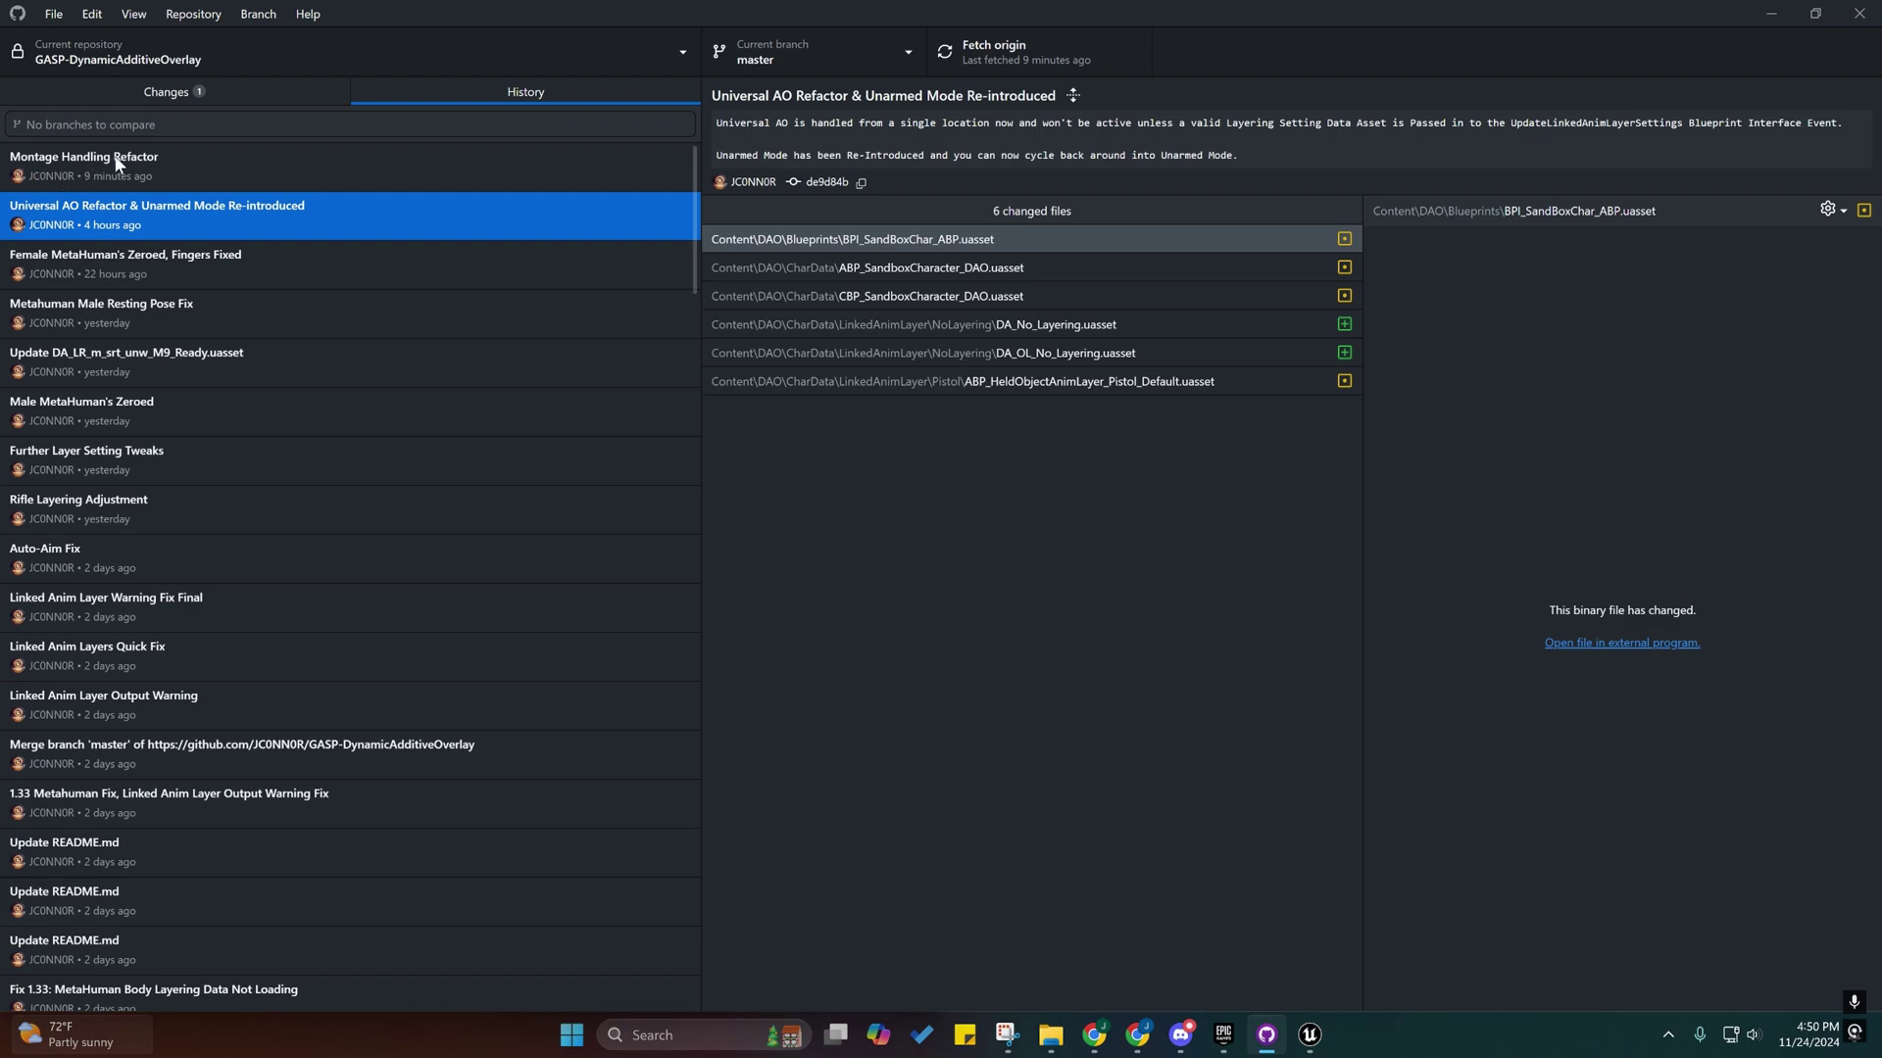
- Switch to the CBP_SandboxCharacter_DAO Blueprint in Unreal Editor and examine the Srv_PlayMontage event chain in Play Montage Normal Logic
mouse_move(1311, 1037)
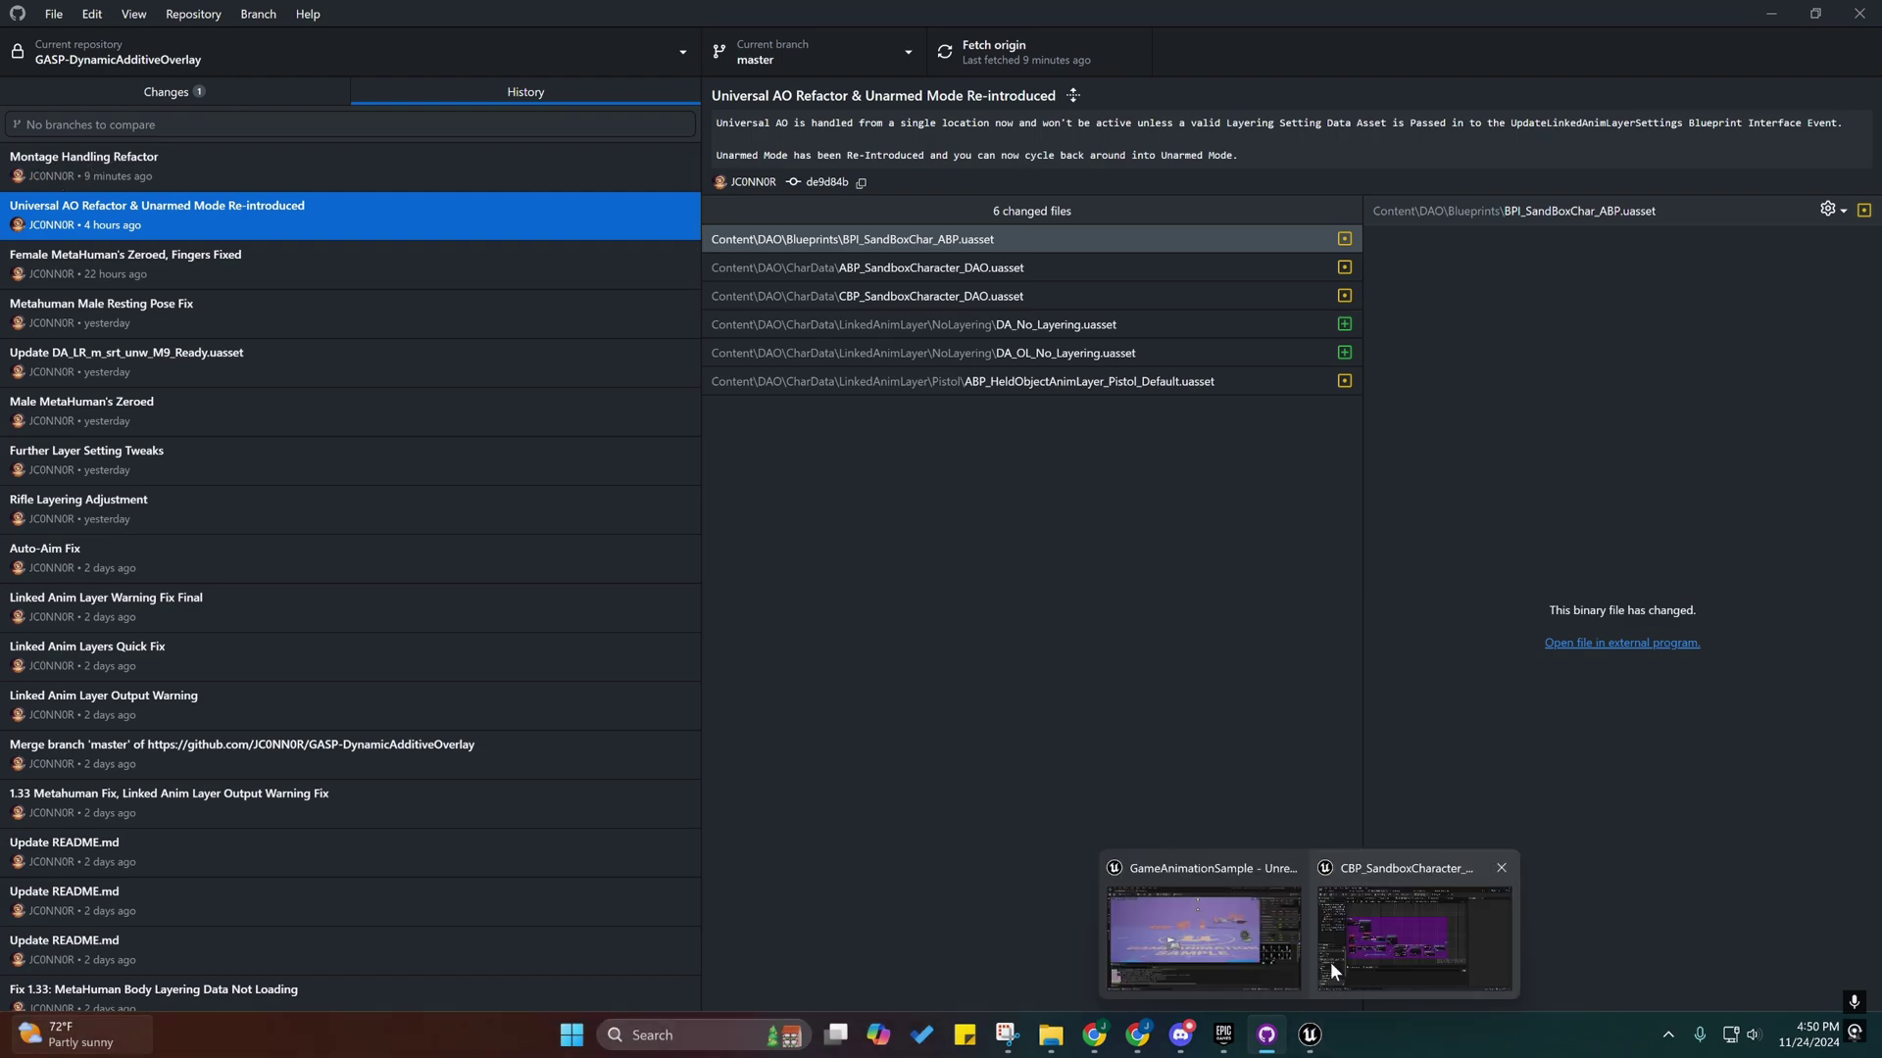
click(1352, 965)
right_drag(623, 246, 727, 141)
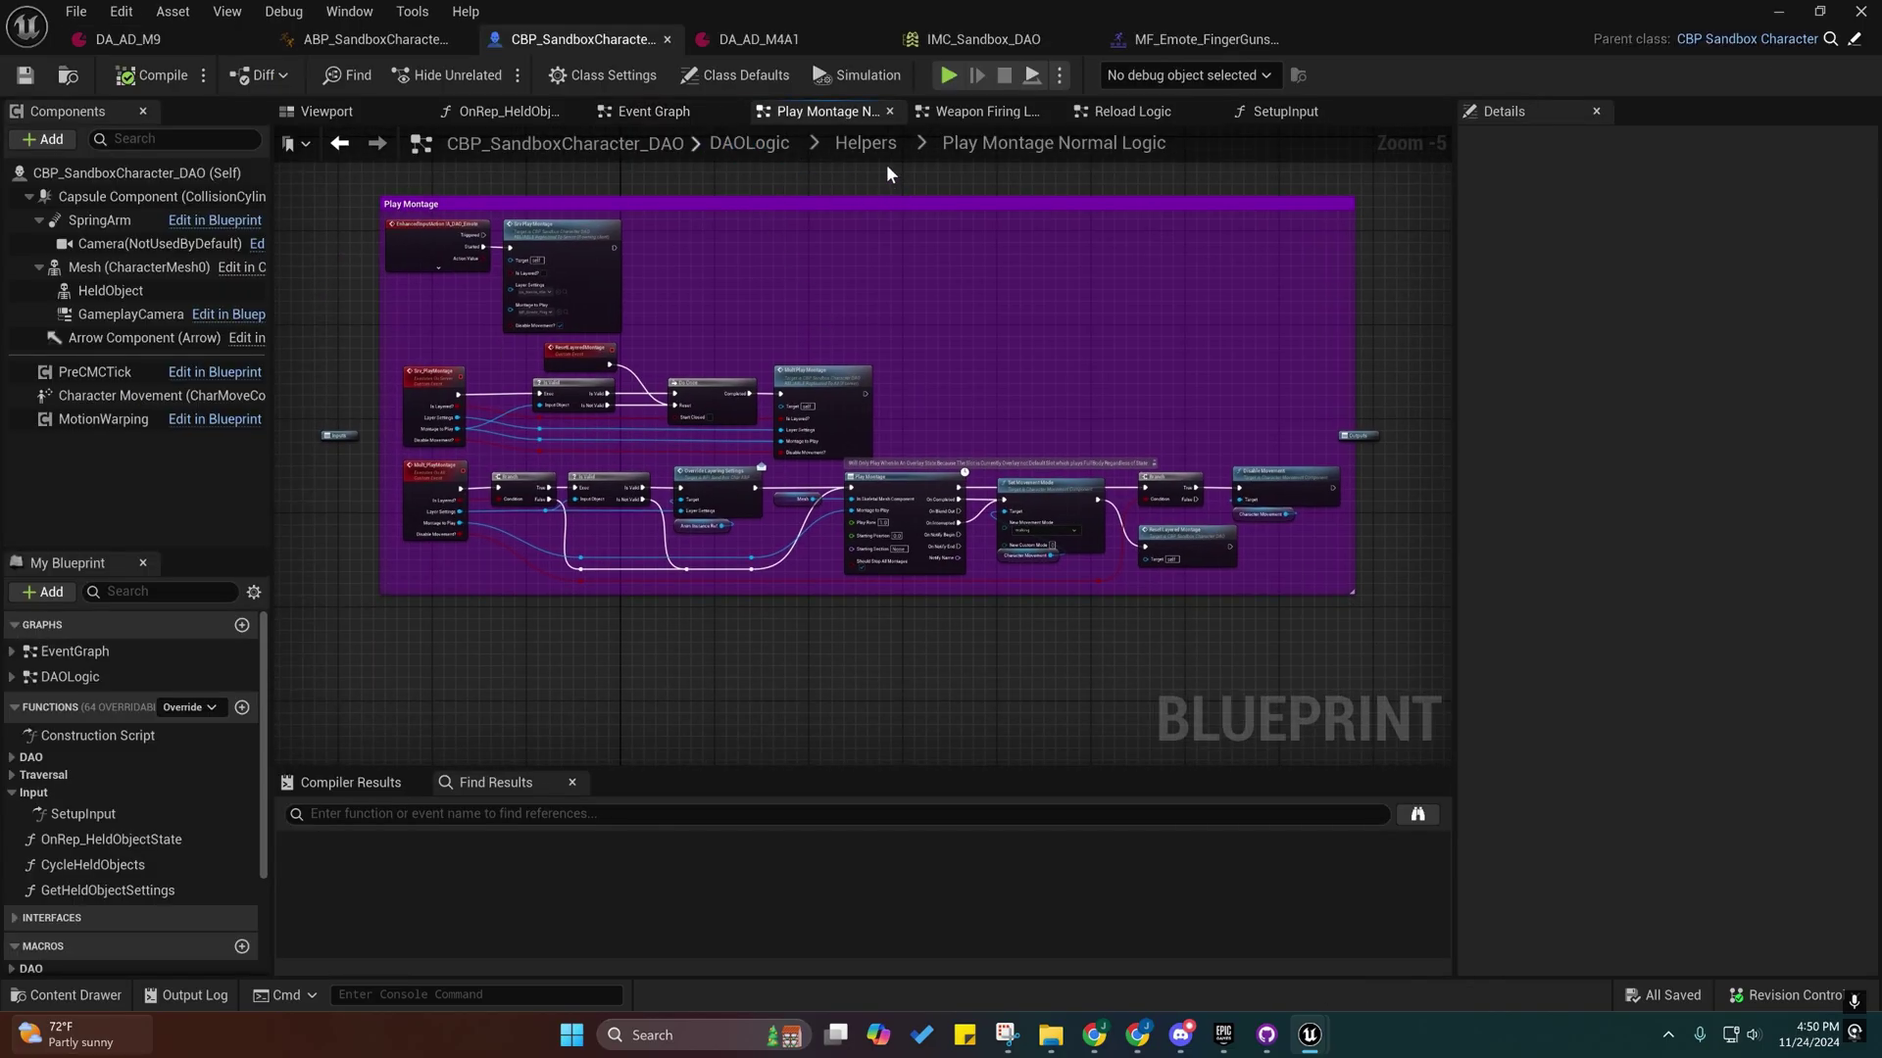
scroll(654, 278, up, 2)
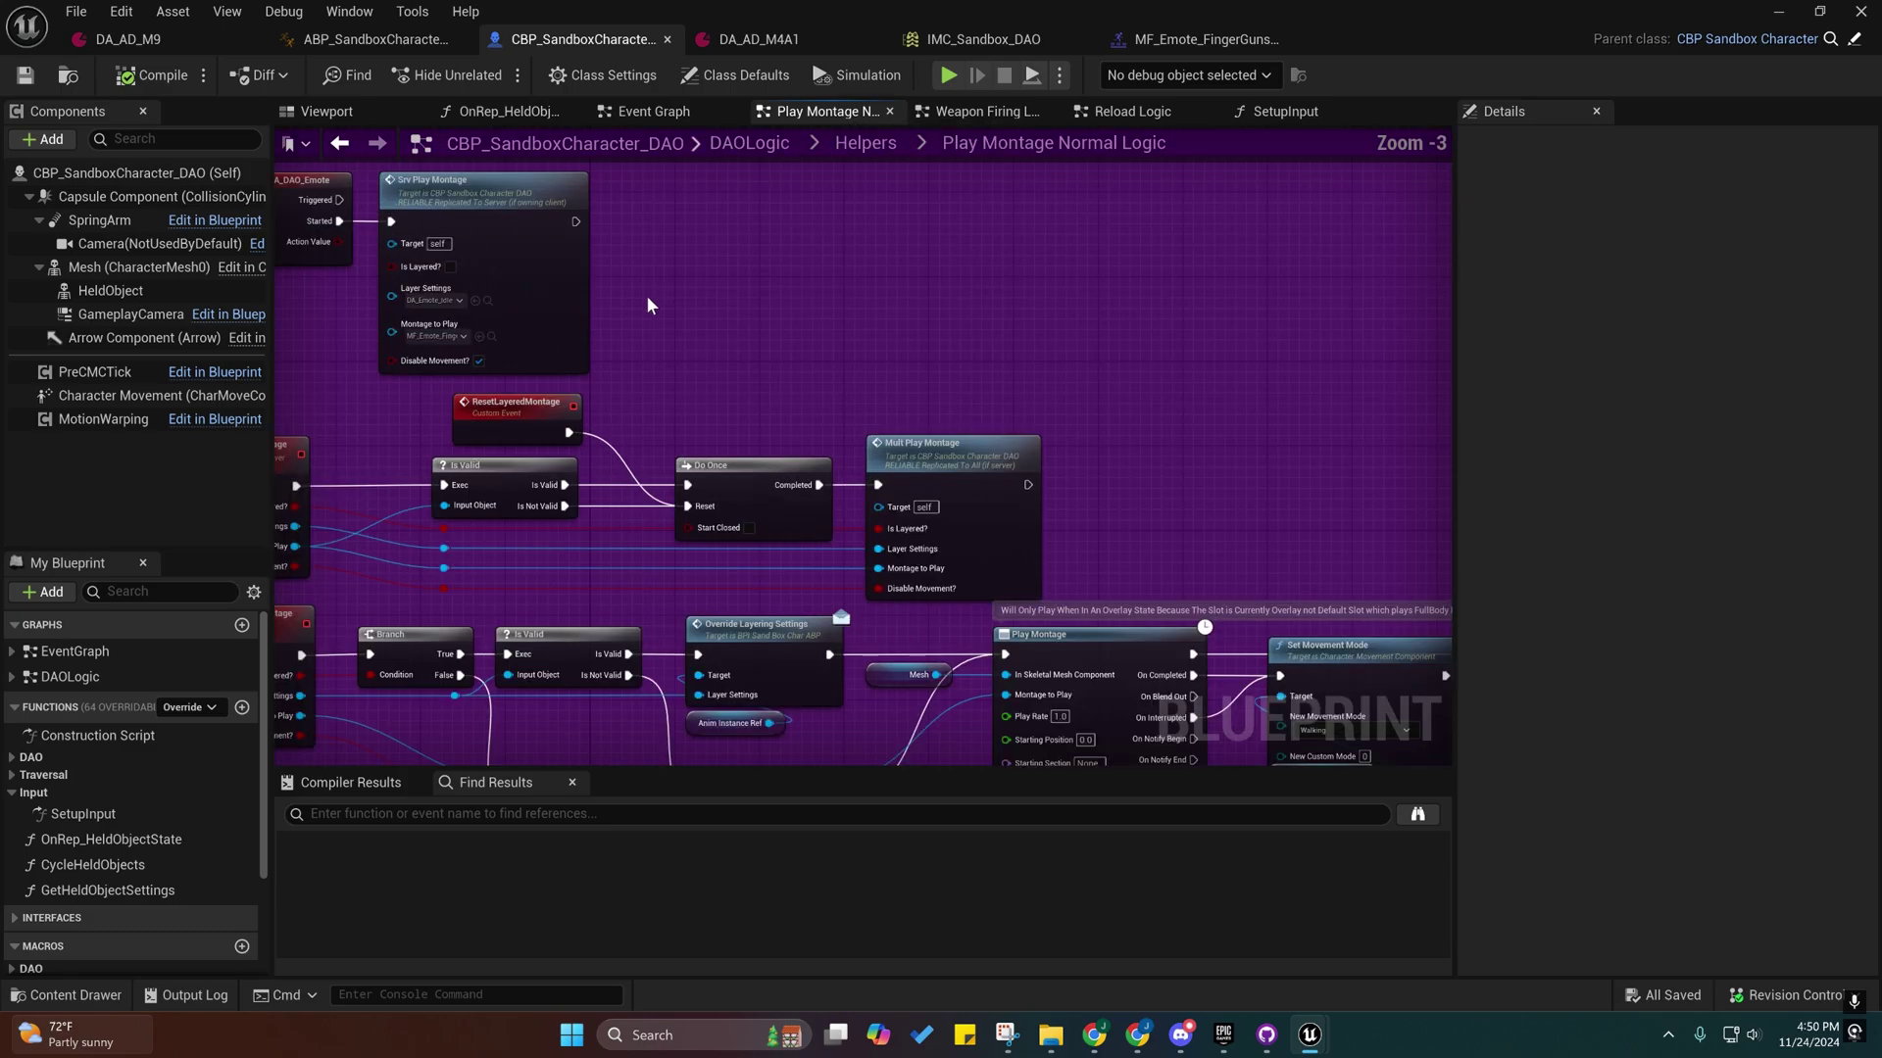
right_drag(474, 484, 711, 426)
right_drag(664, 504, 765, 357)
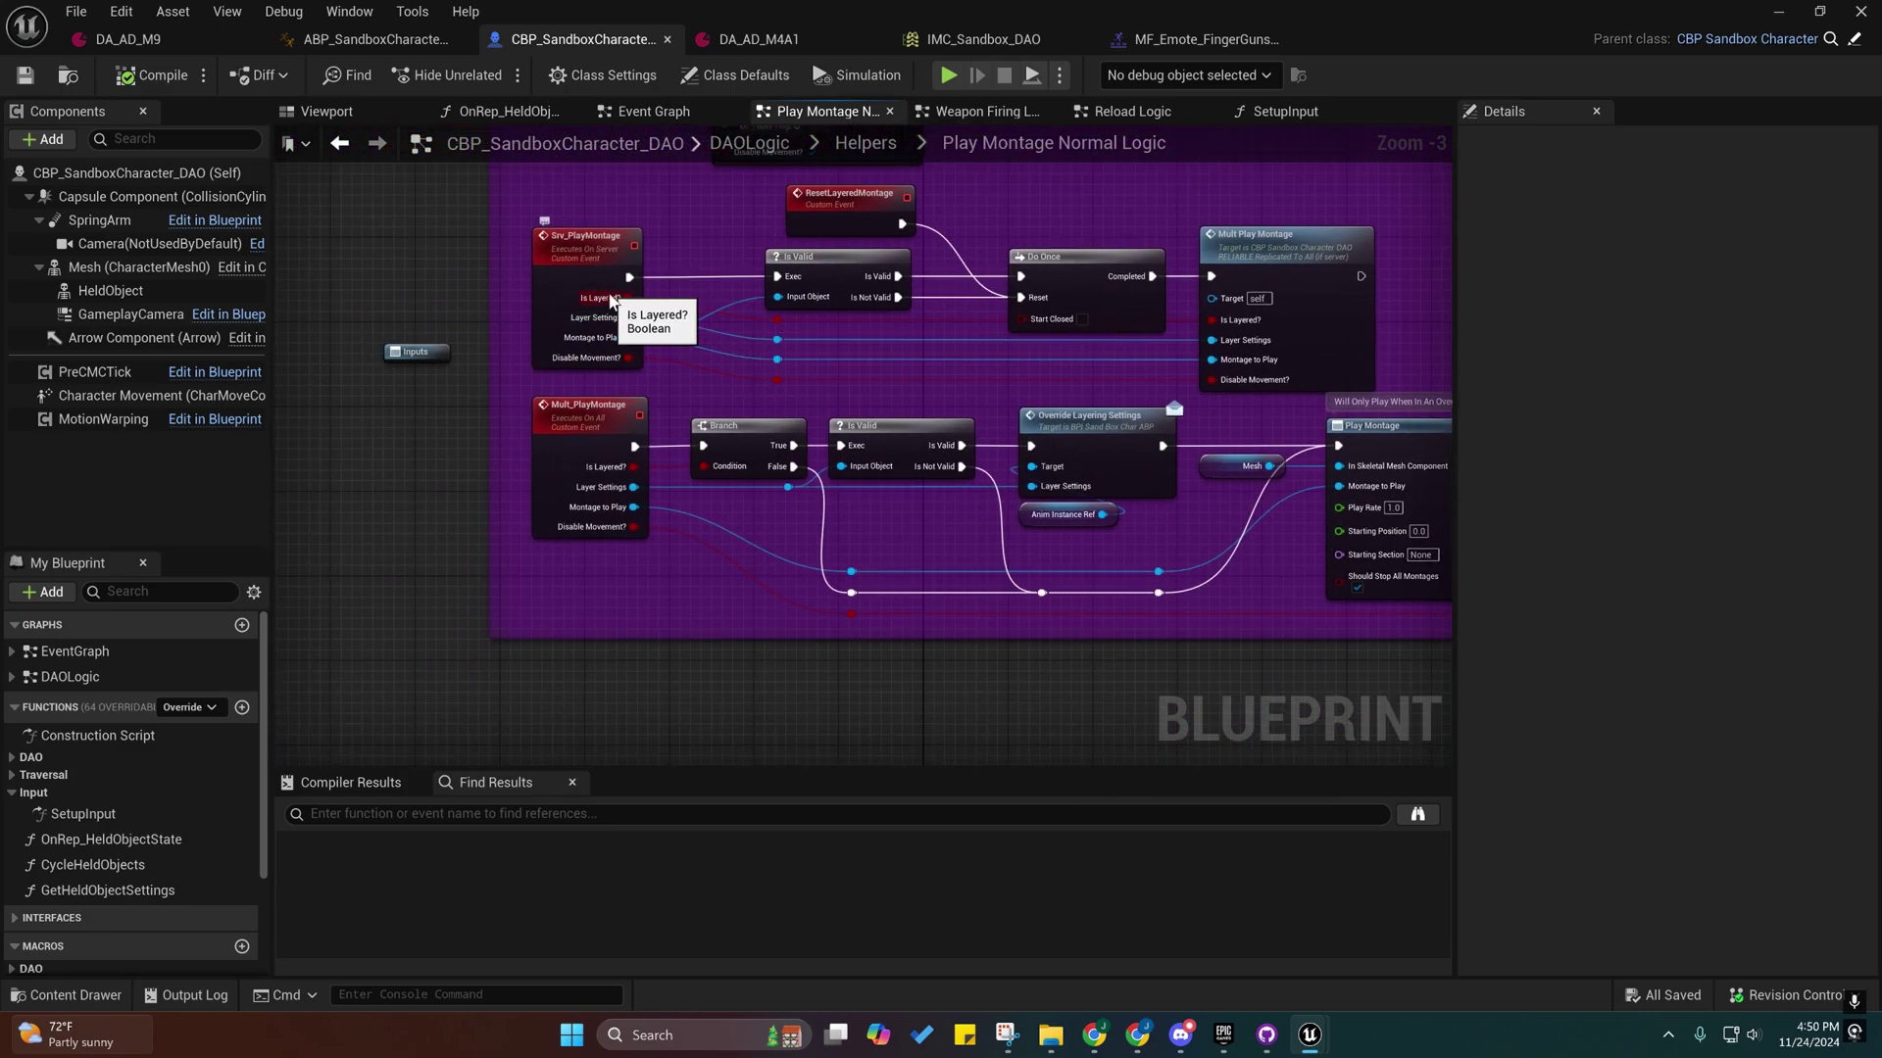
right_drag(815, 302, 537, 304)
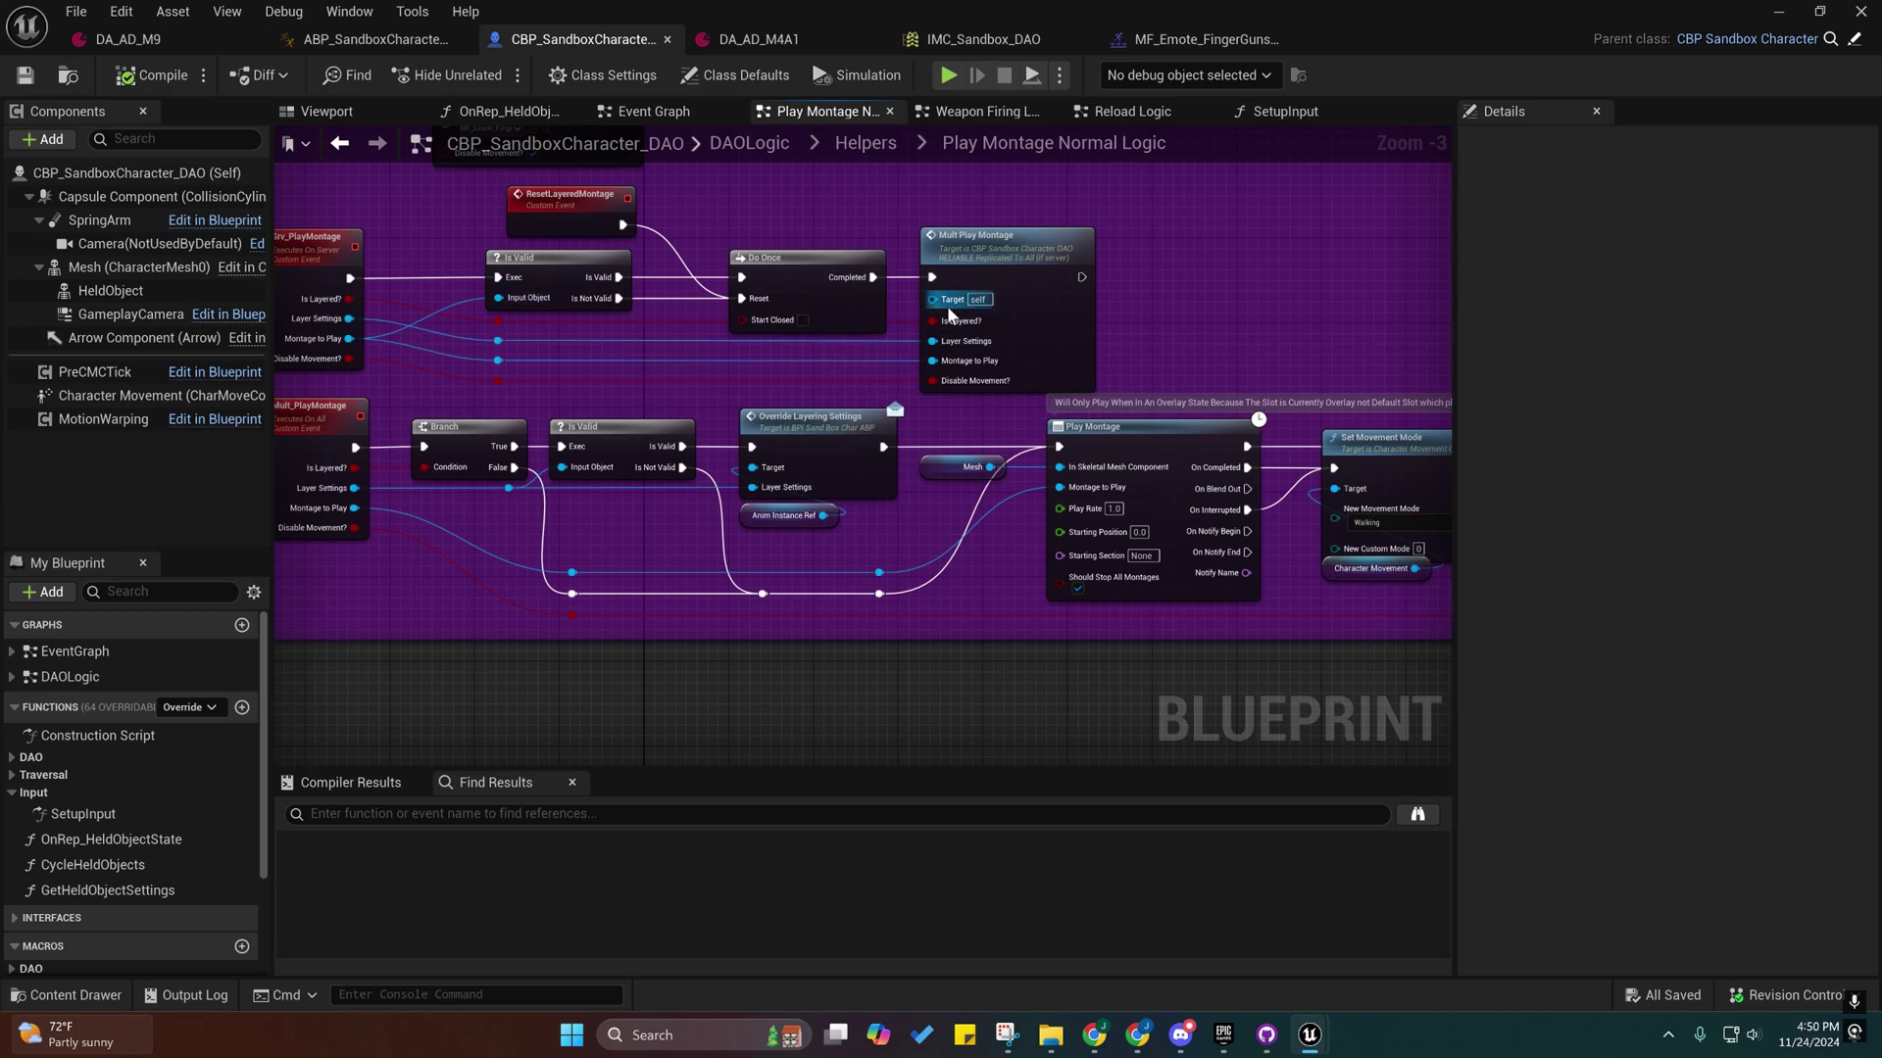
- Examine the Mult_PlayMontage event chain, from its layering branch and Override Layering Settings through Play Montage to Disable Movement
right_drag(362, 440, 548, 266)
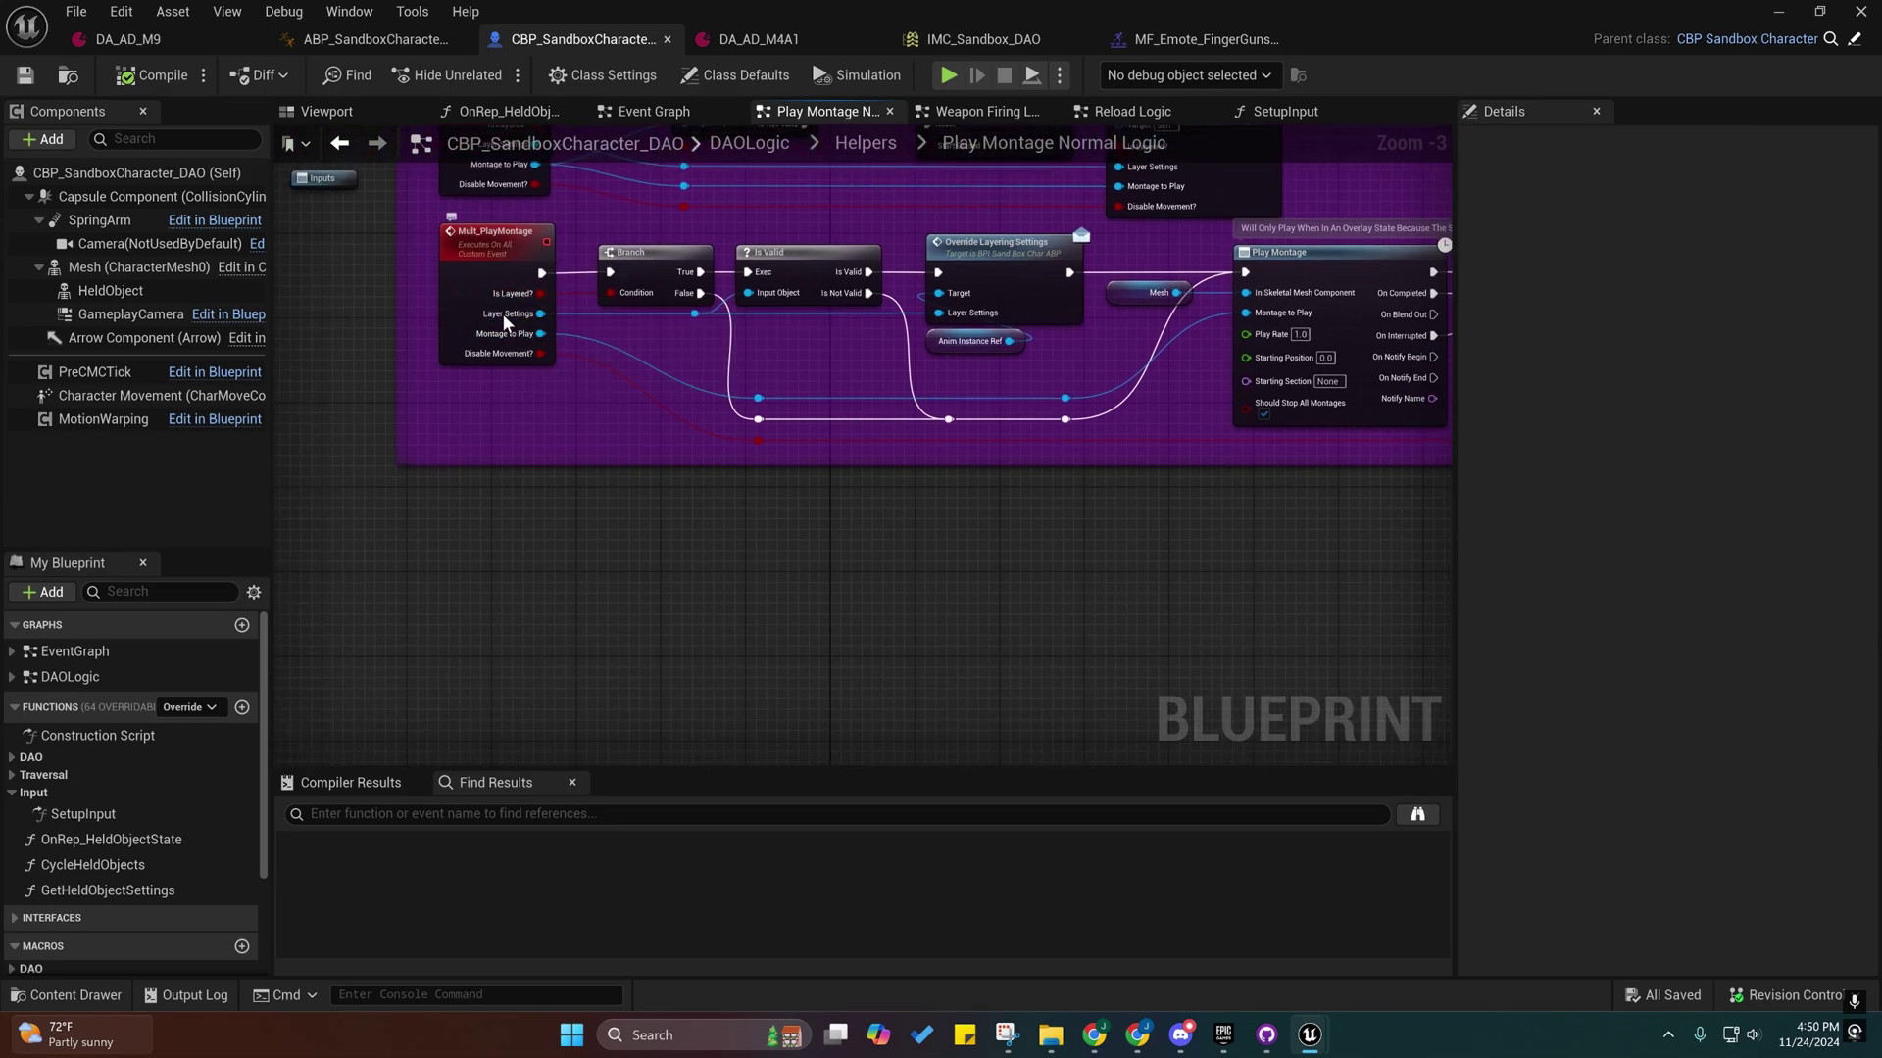
right_drag(499, 314, 690, 350)
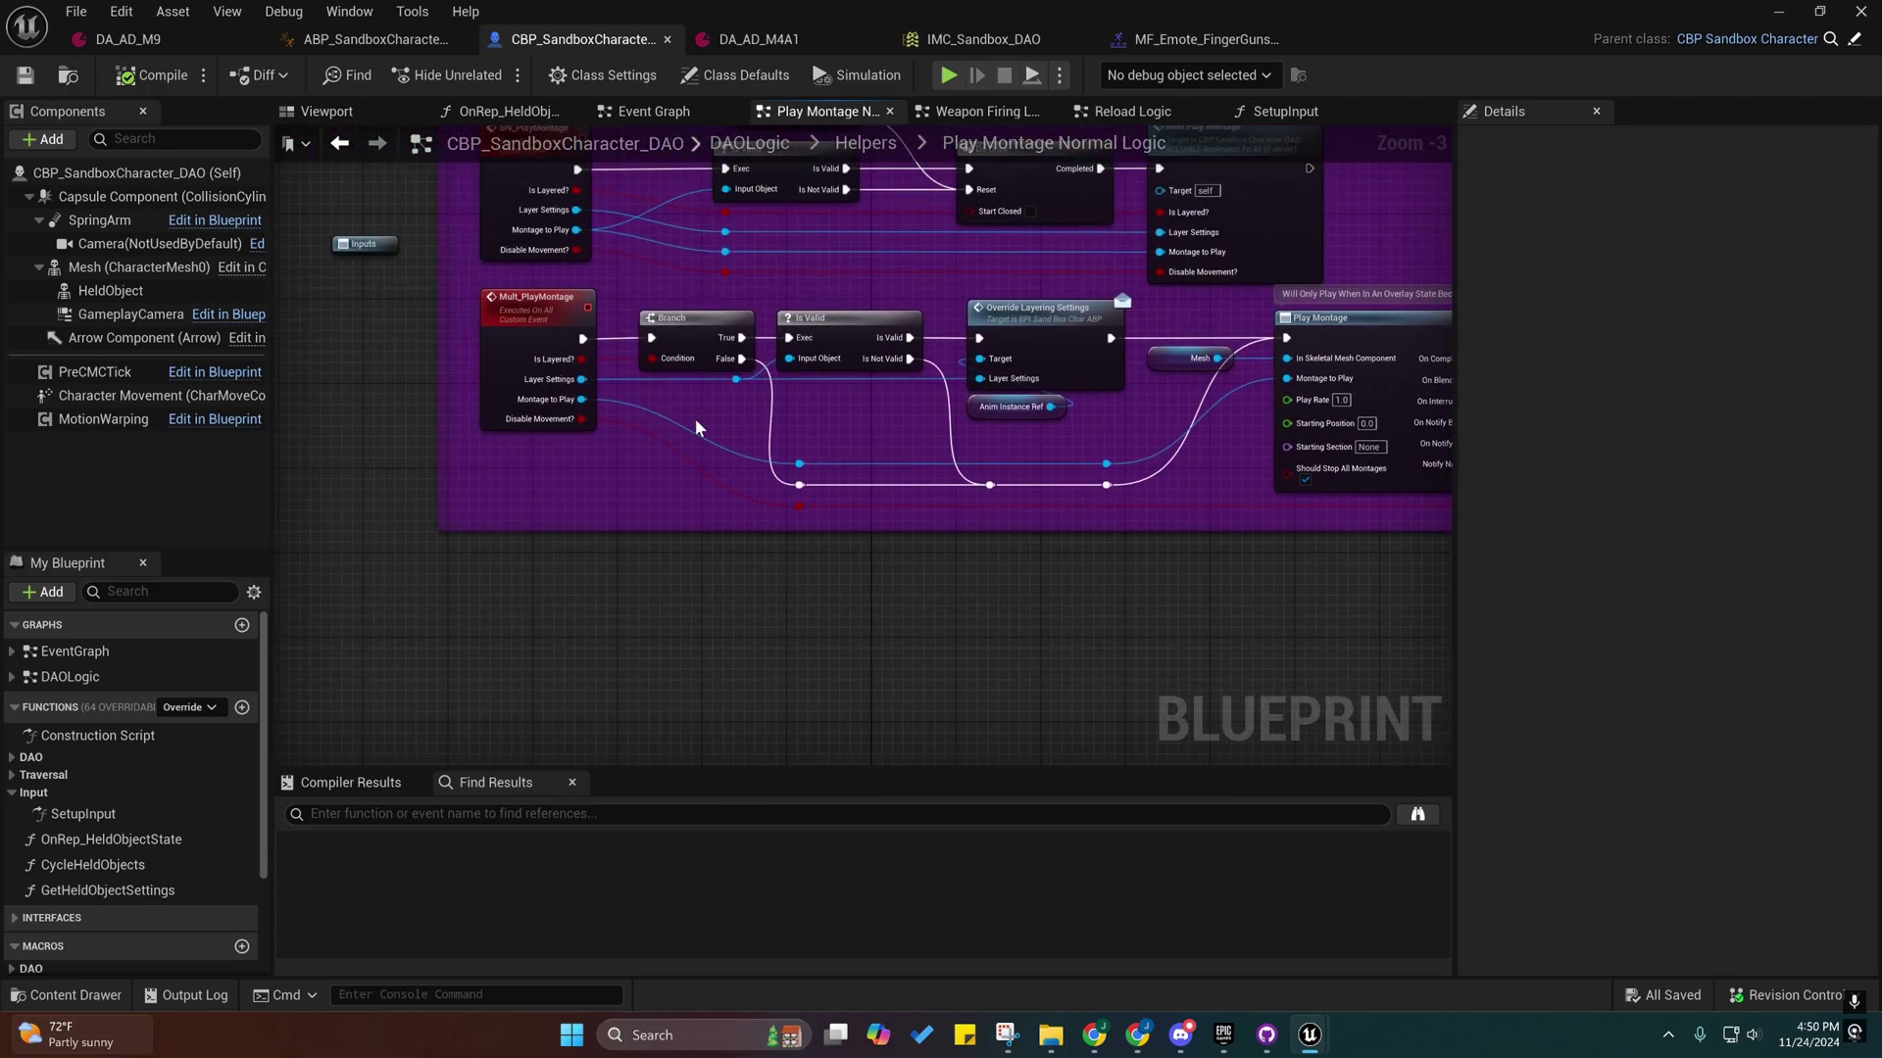
right_drag(695, 420, 601, 438)
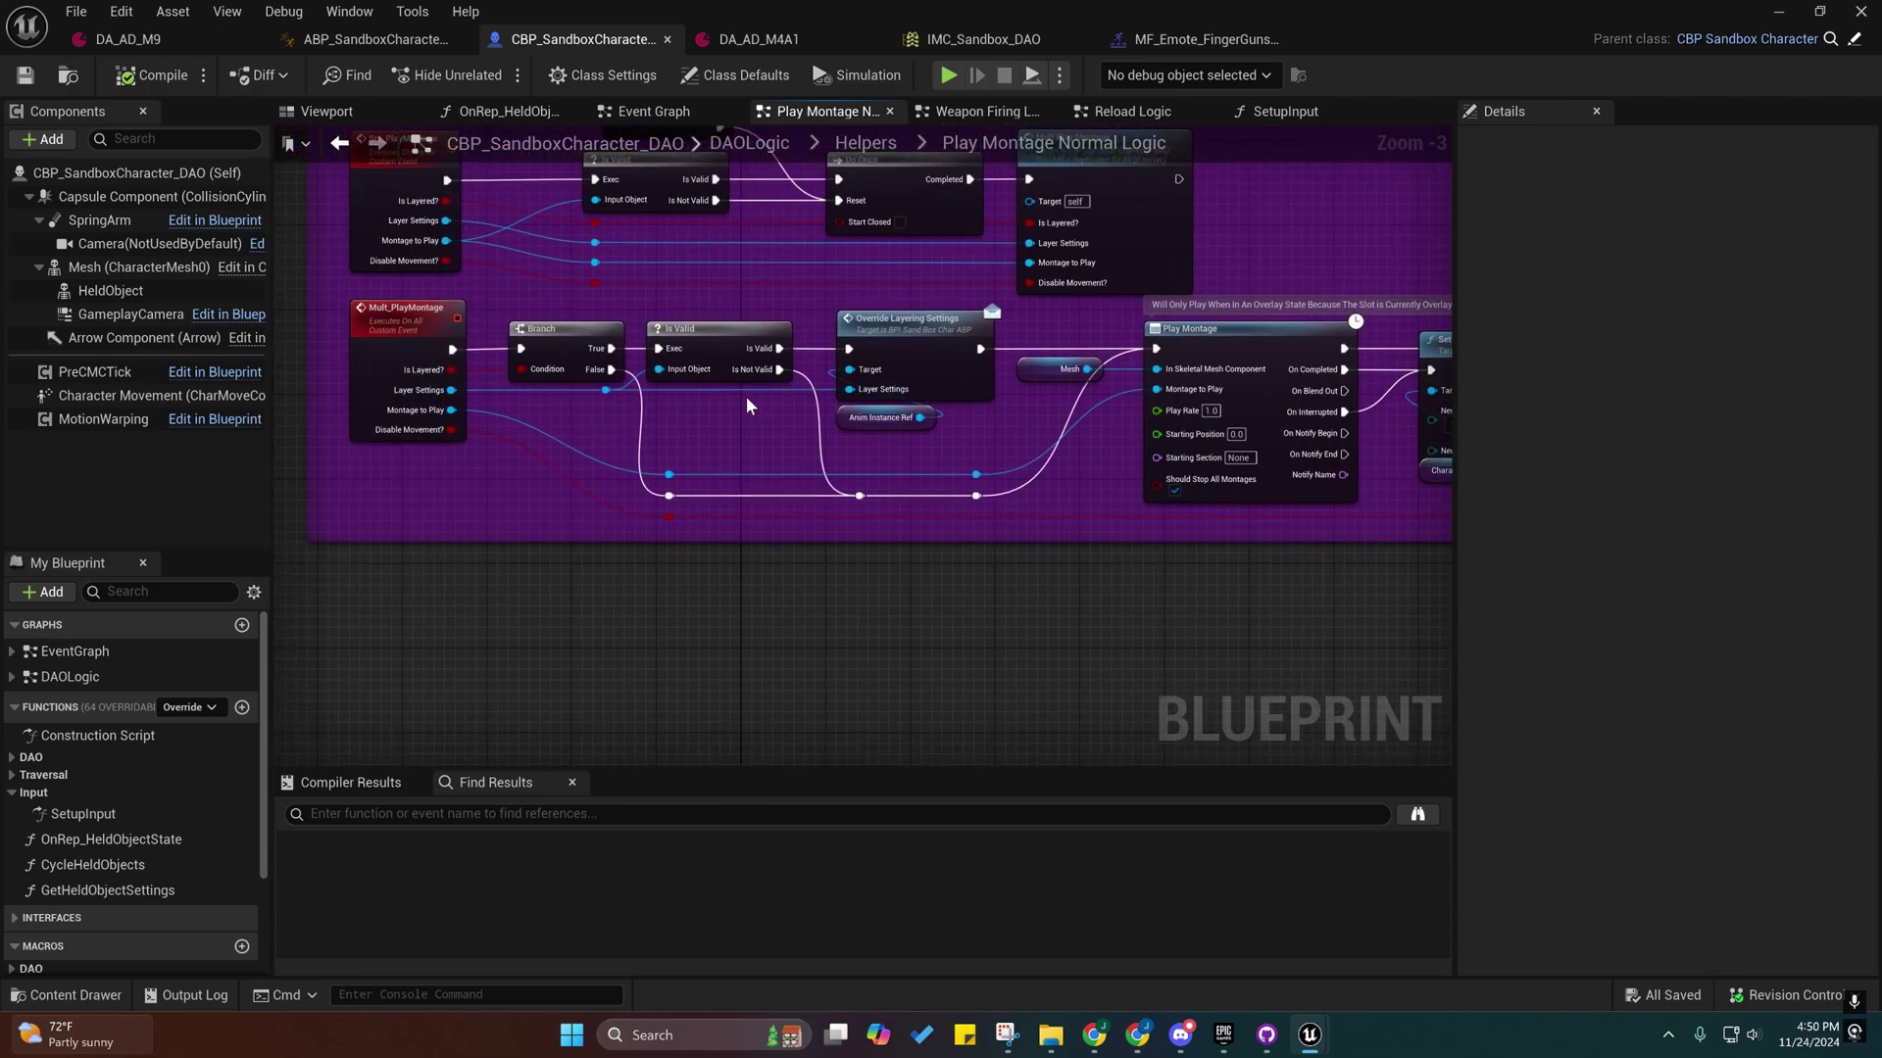
right_drag(709, 311, 943, 441)
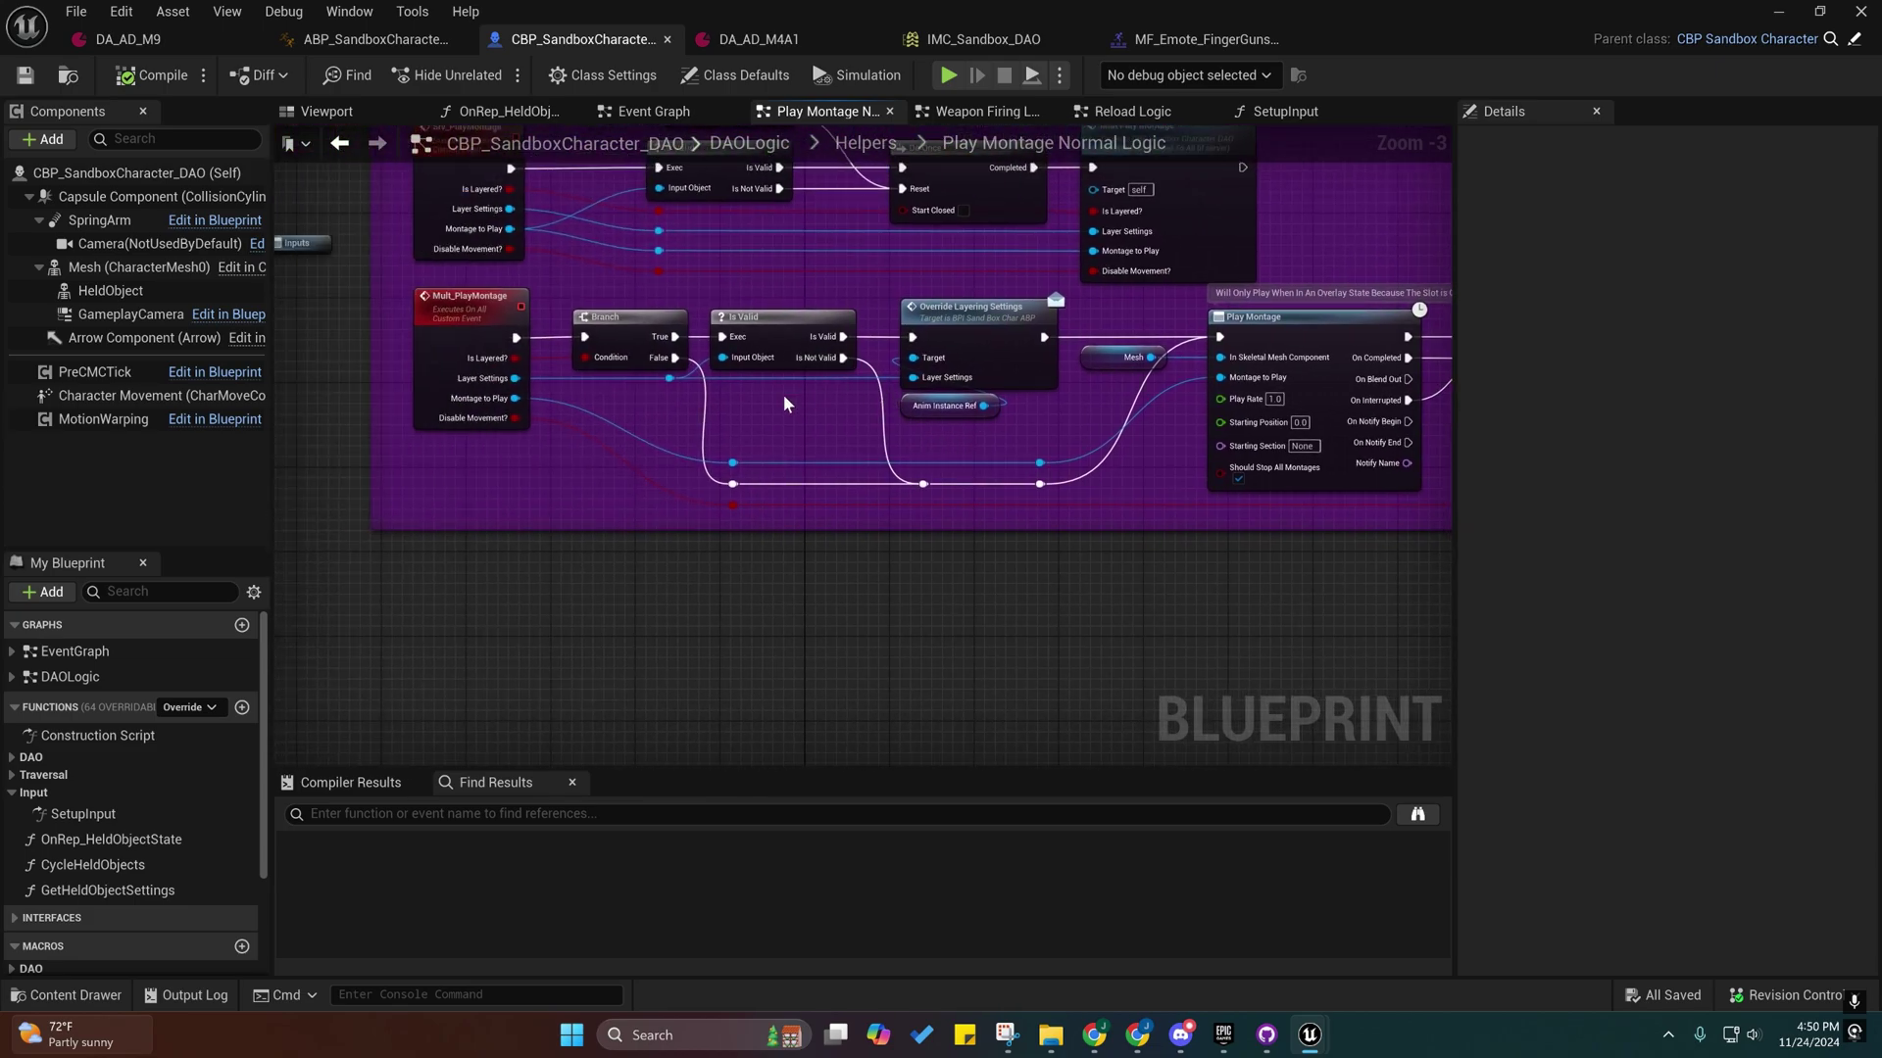
right_drag(783, 395, 475, 391)
right_drag(725, 434, 472, 450)
right_drag(582, 468, 284, 464)
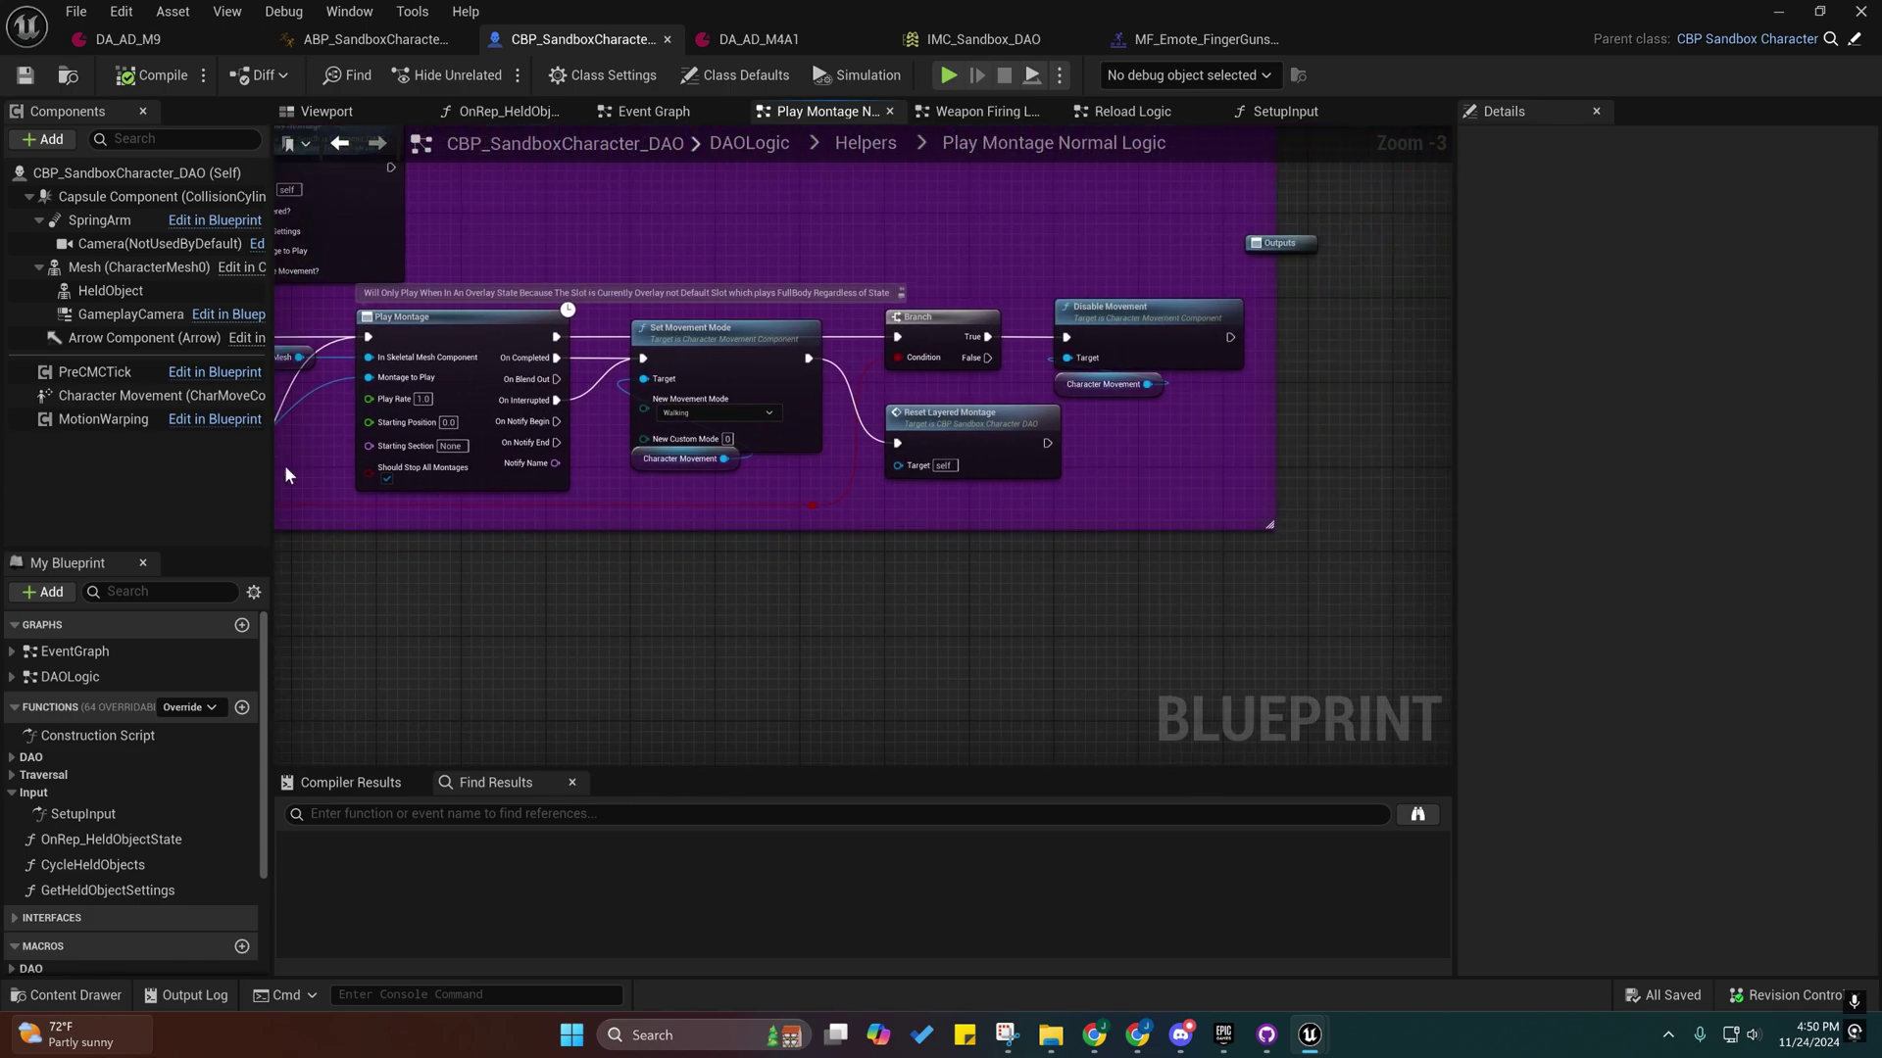
right_drag(769, 520, 875, 416)
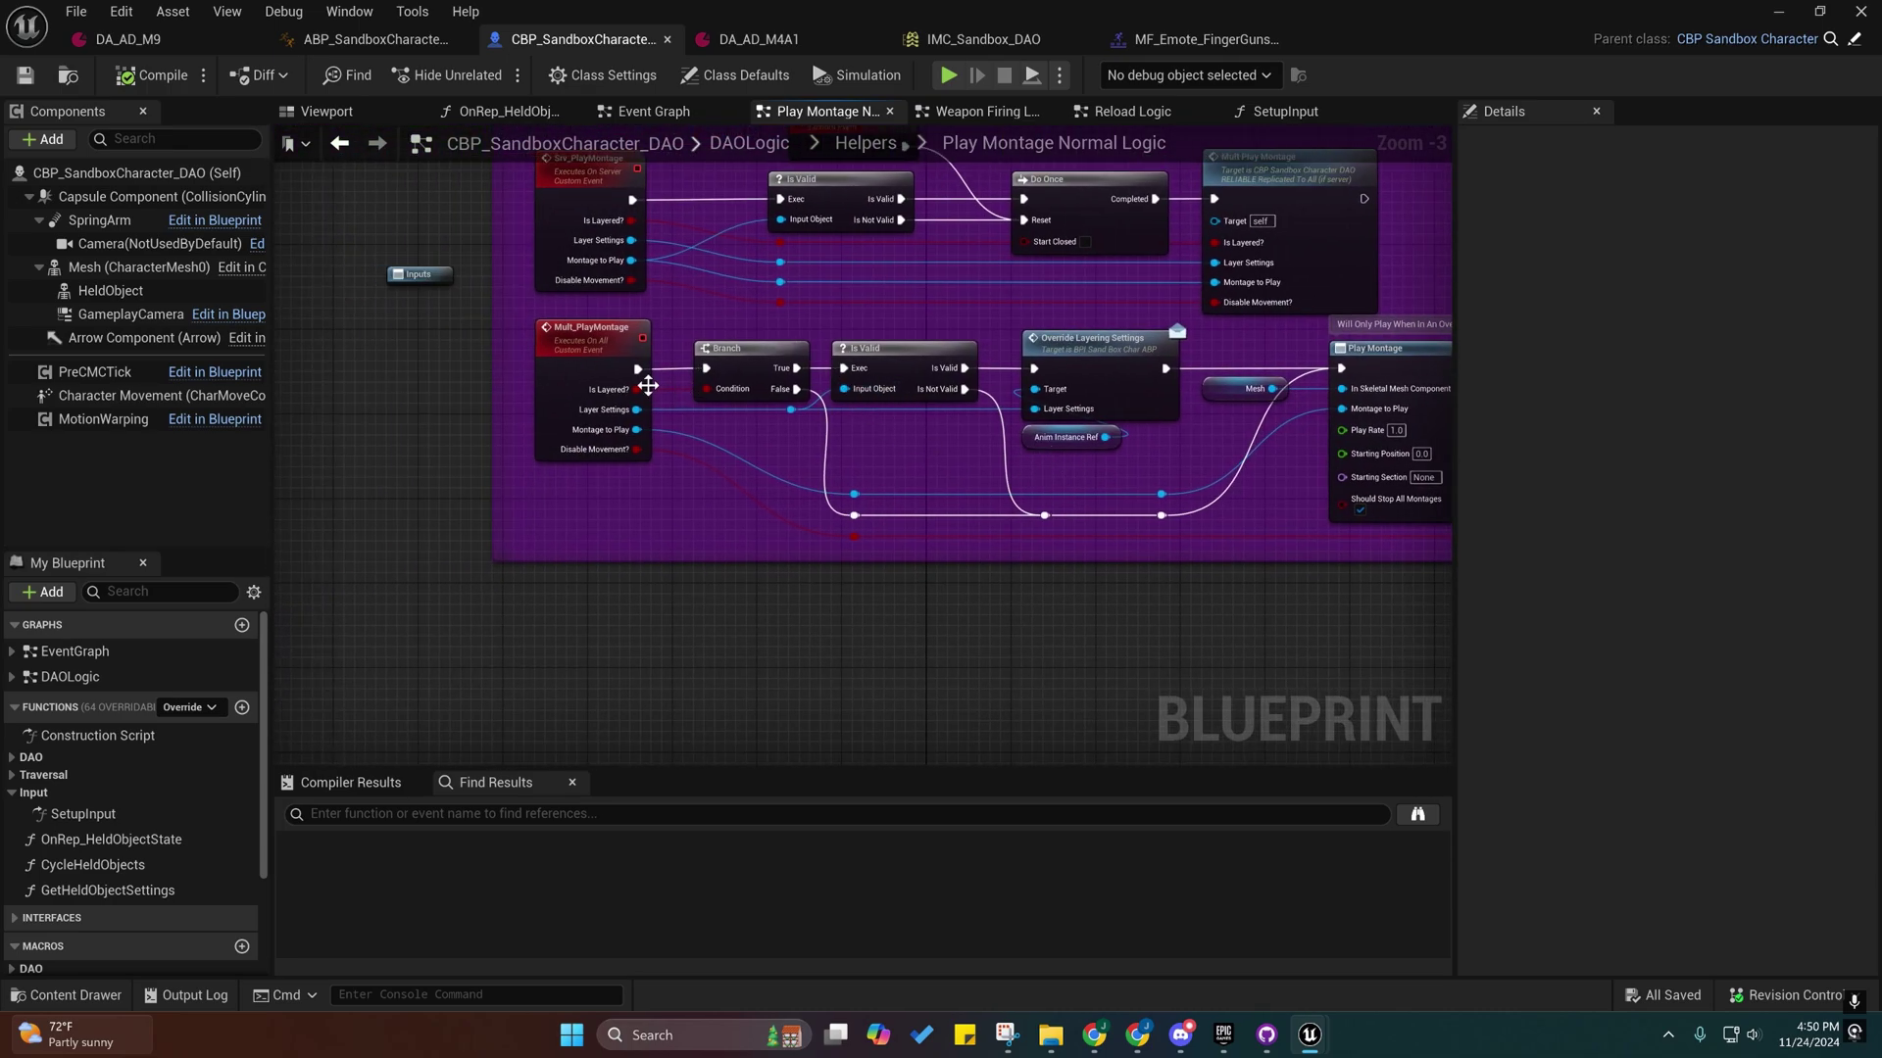
- Examine the IA_DAO_Emote input event and the layer settings, montage and movement options on its Srv Play Montage call
right_drag(743, 309, 661, 735)
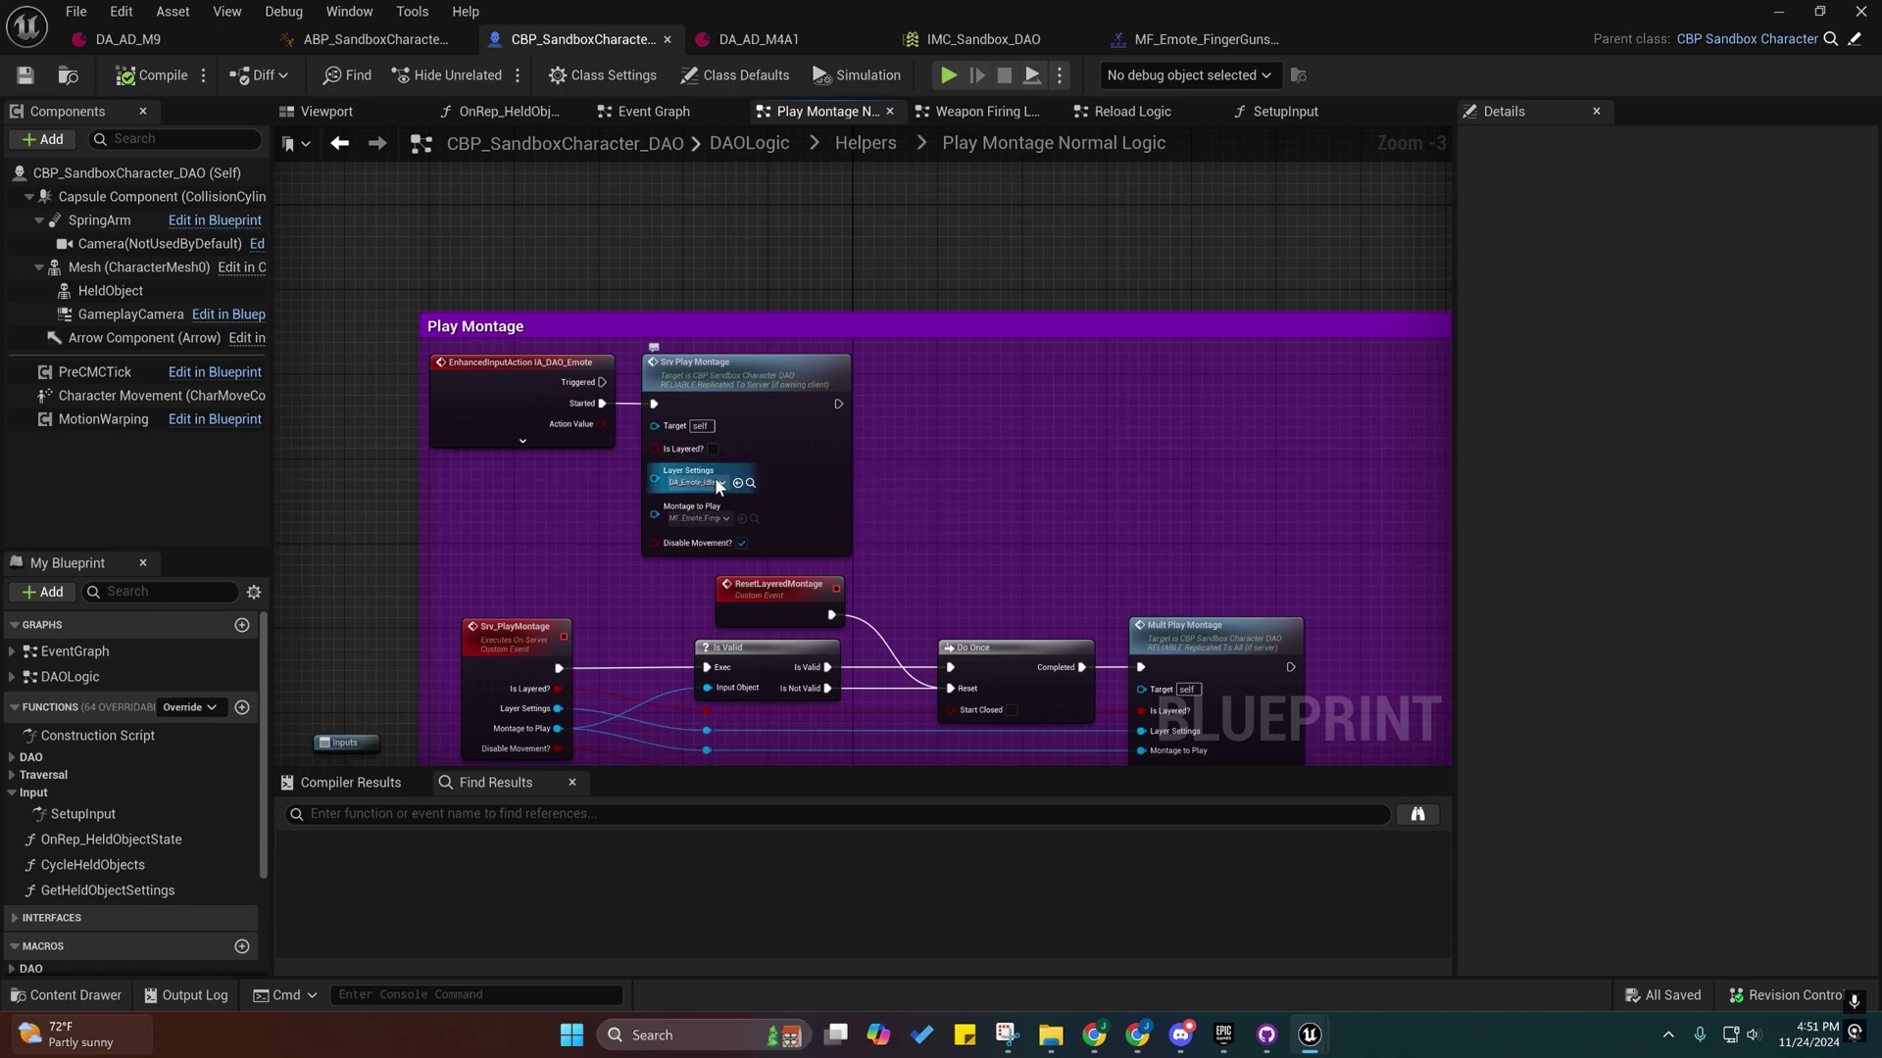
right_drag(776, 492, 899, 470)
scroll(914, 459, up, 2)
scroll(900, 471, down, 1)
right_drag(768, 349, 660, 320)
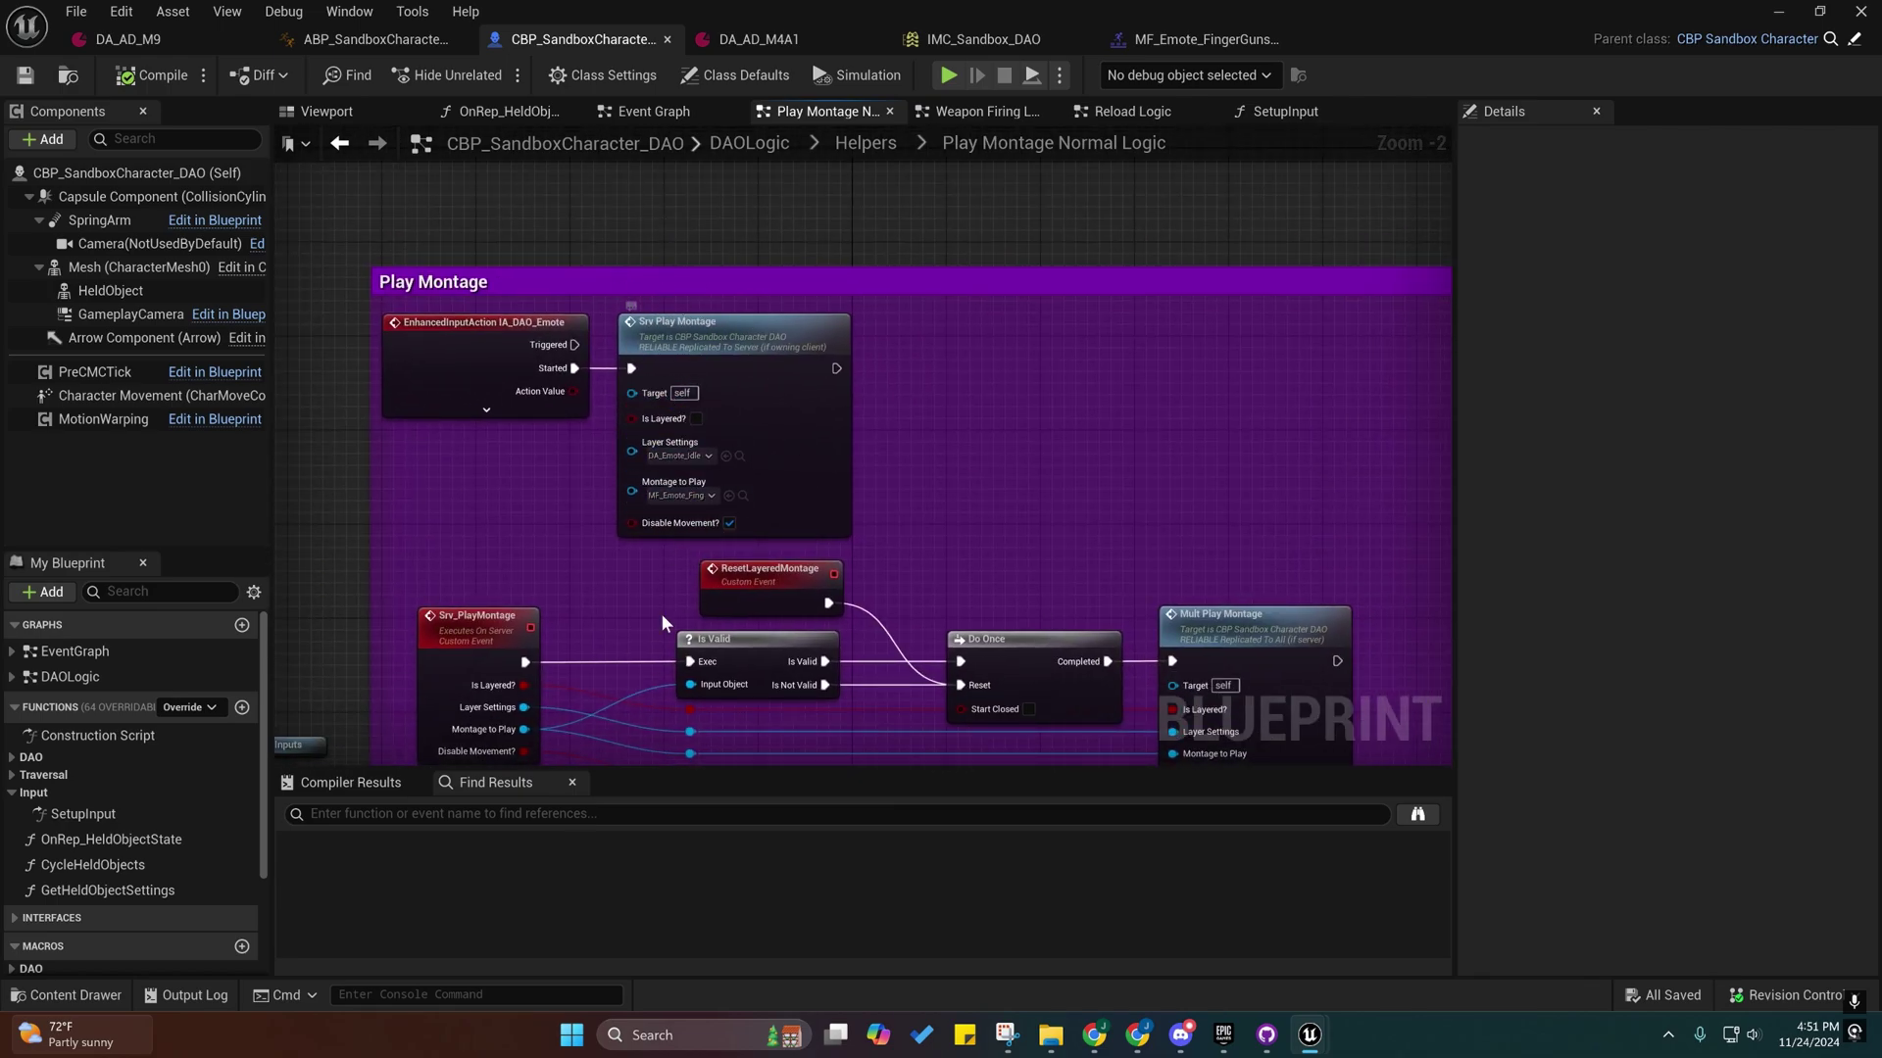
right_drag(657, 583, 619, 421)
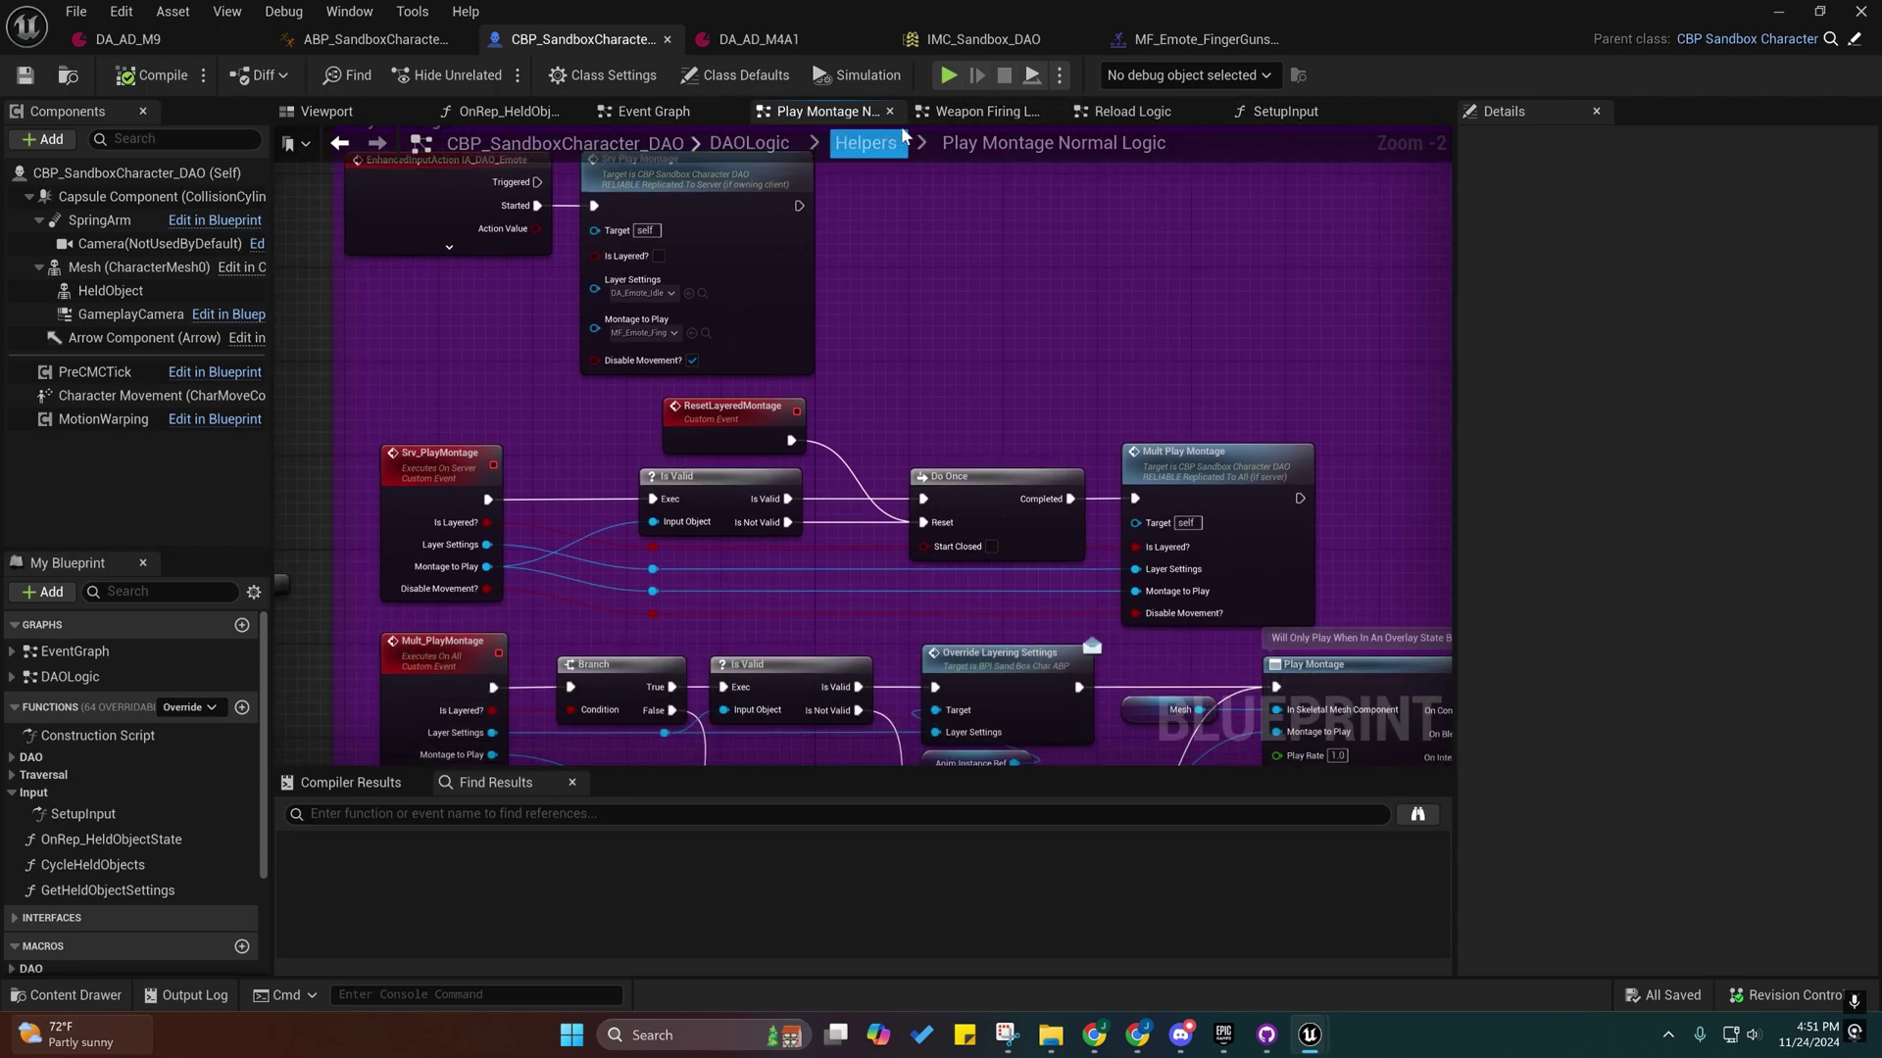
- Open the Reload Logic graph and examine how it checks for aiming, forces the aim and resets it through ResetAim
click(1129, 113)
right_drag(721, 461, 1086, 466)
scroll(839, 454, up, 3)
right_drag(956, 500, 1139, 551)
right_drag(978, 590, 284, 600)
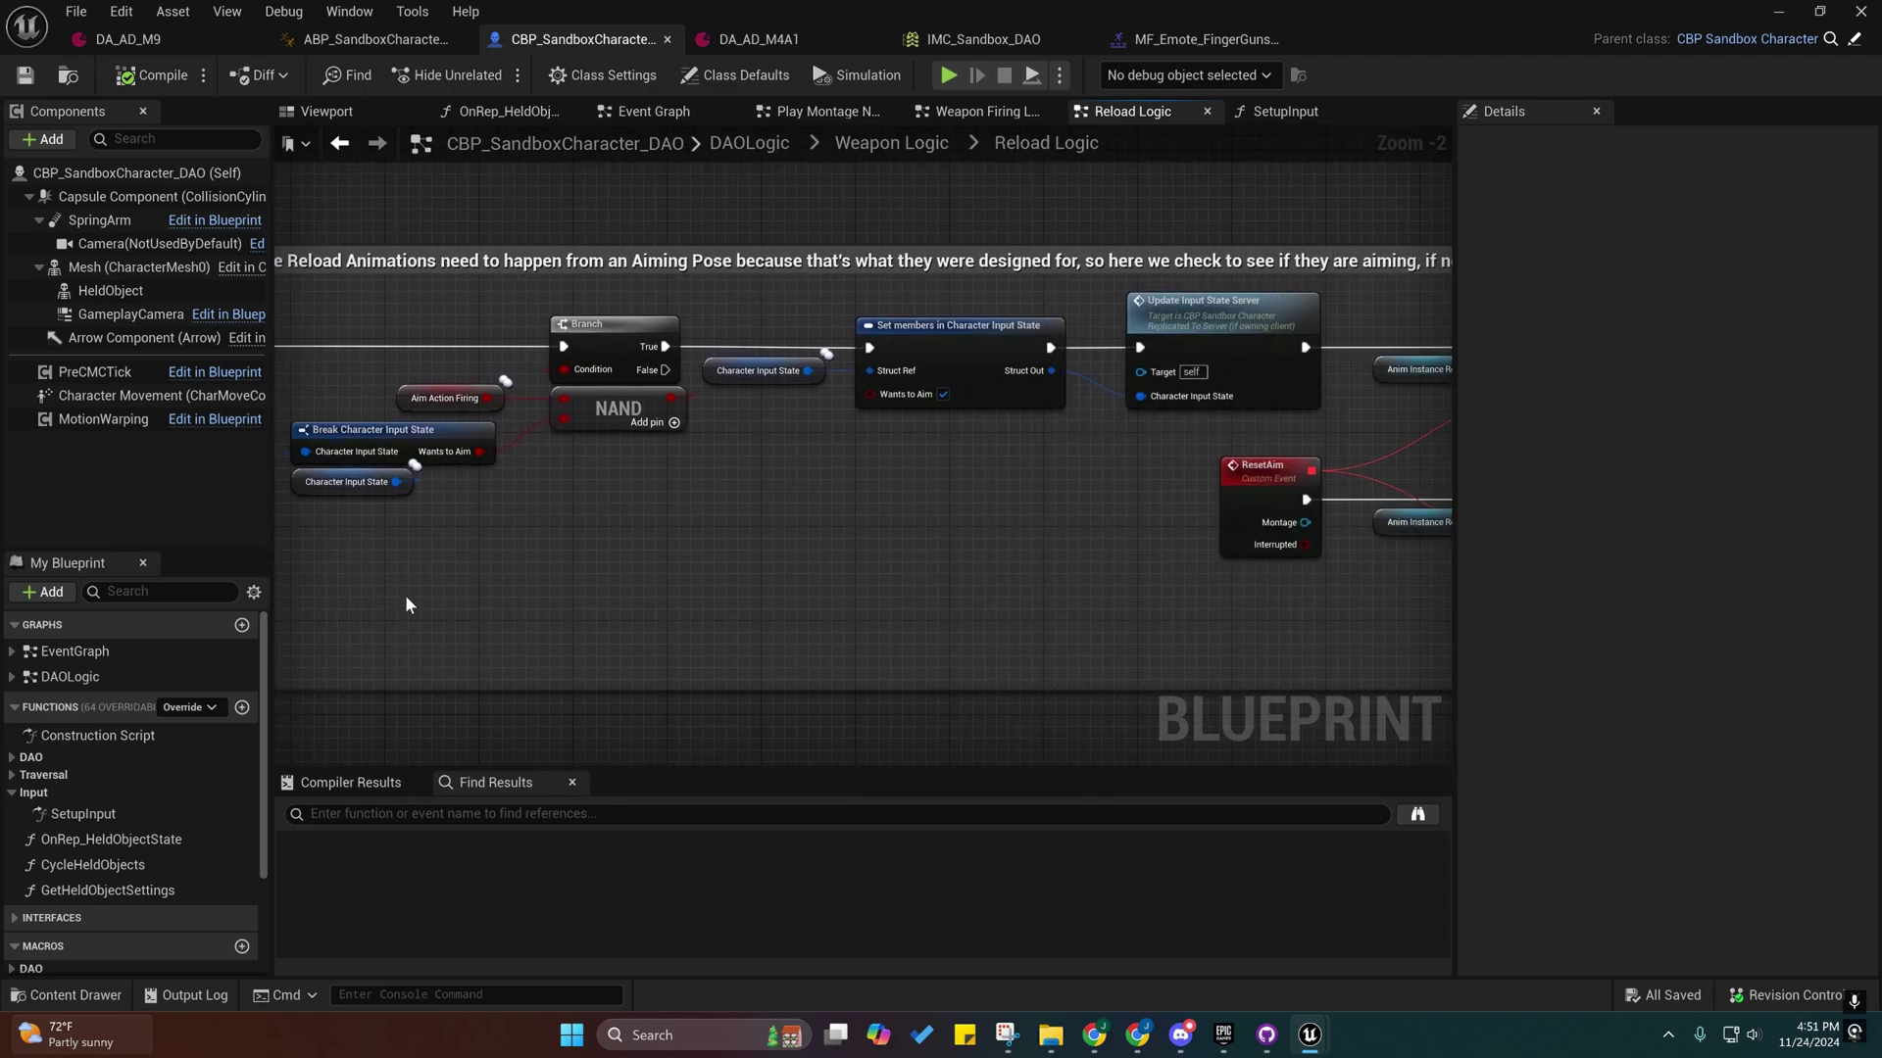
right_drag(407, 598, 573, 578)
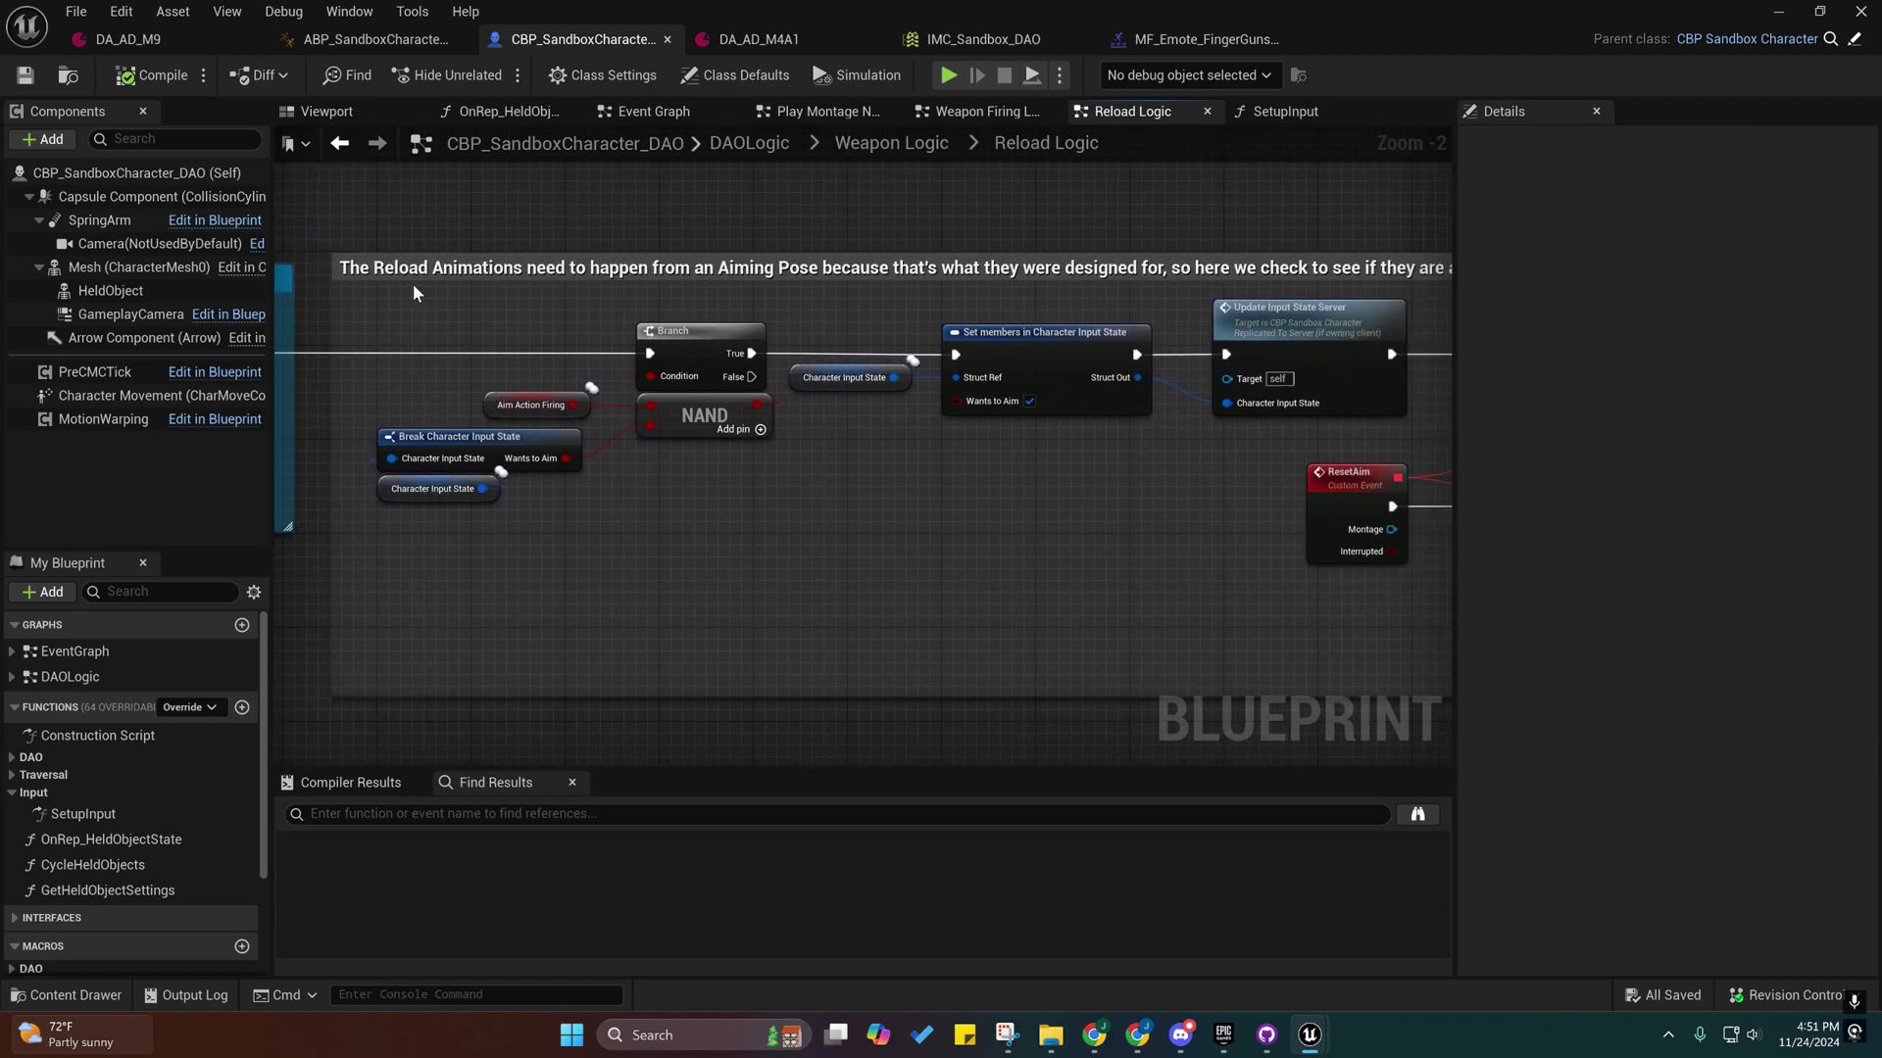
right_drag(627, 422, 511, 395)
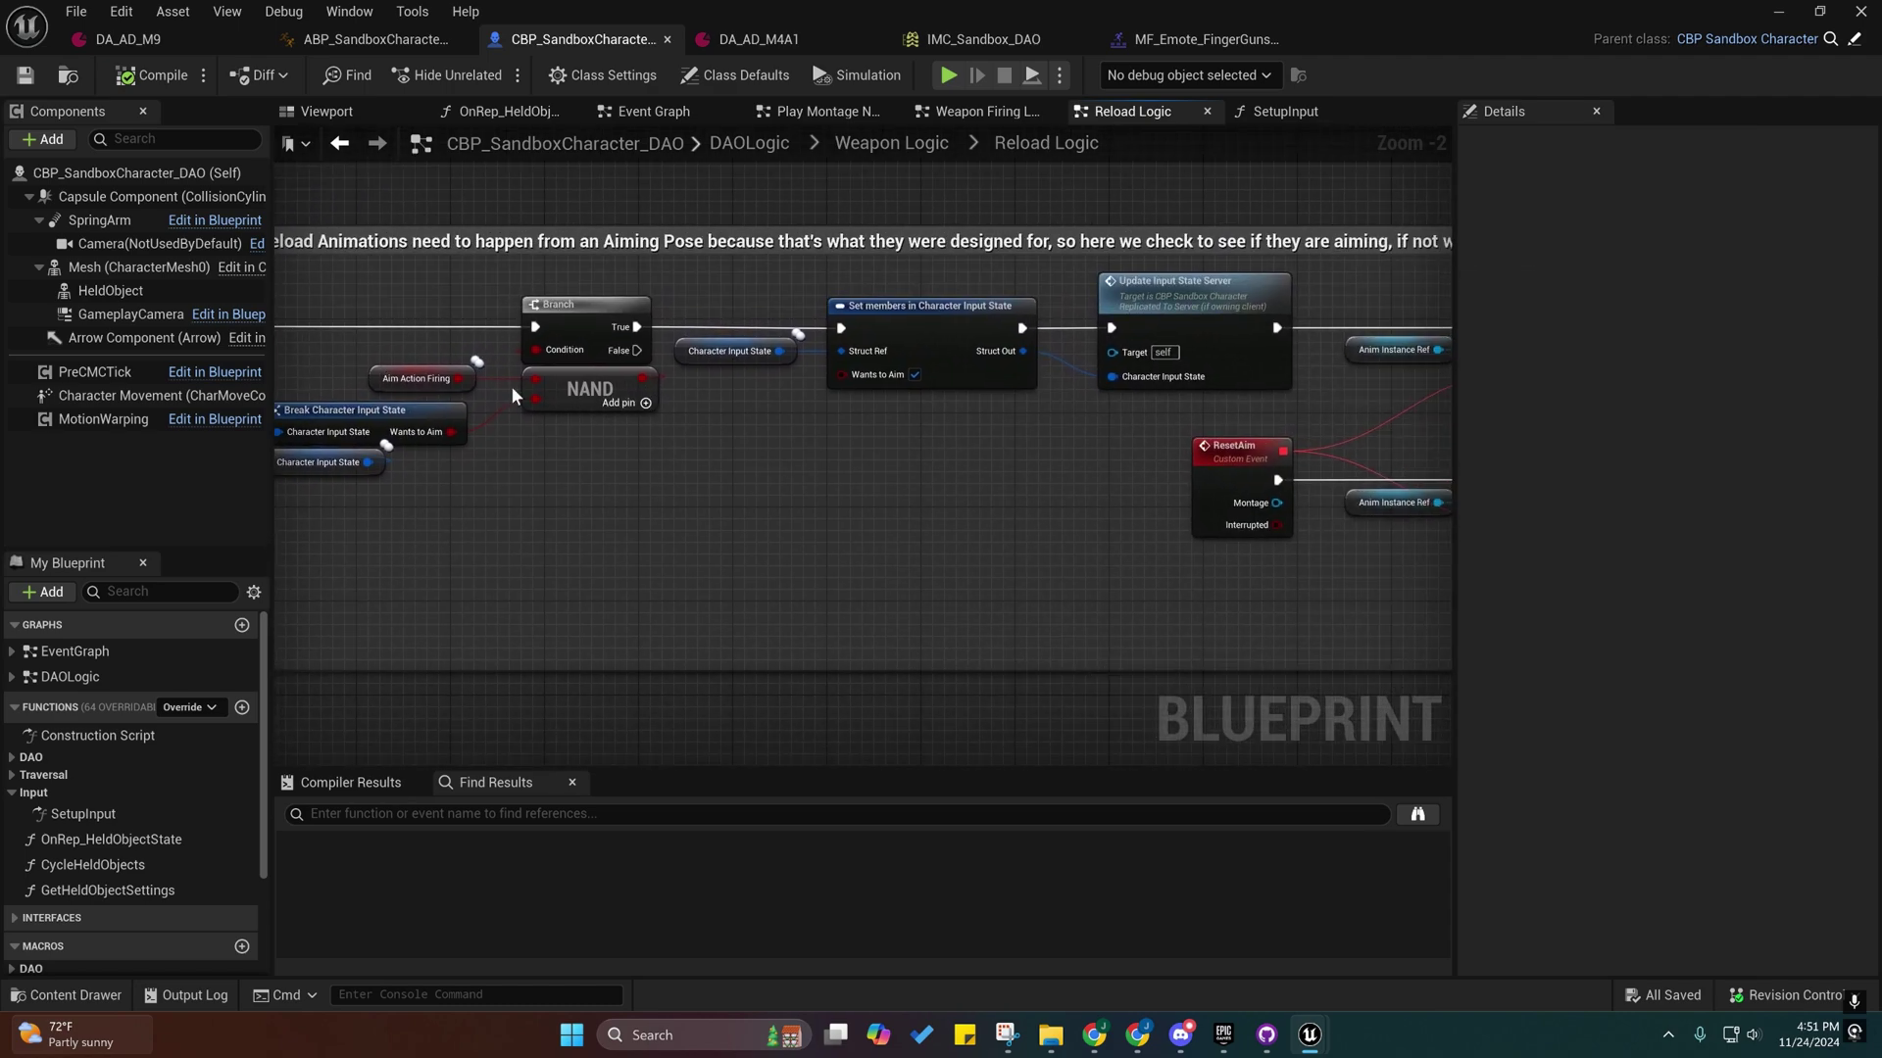
right_drag(727, 314, 693, 456)
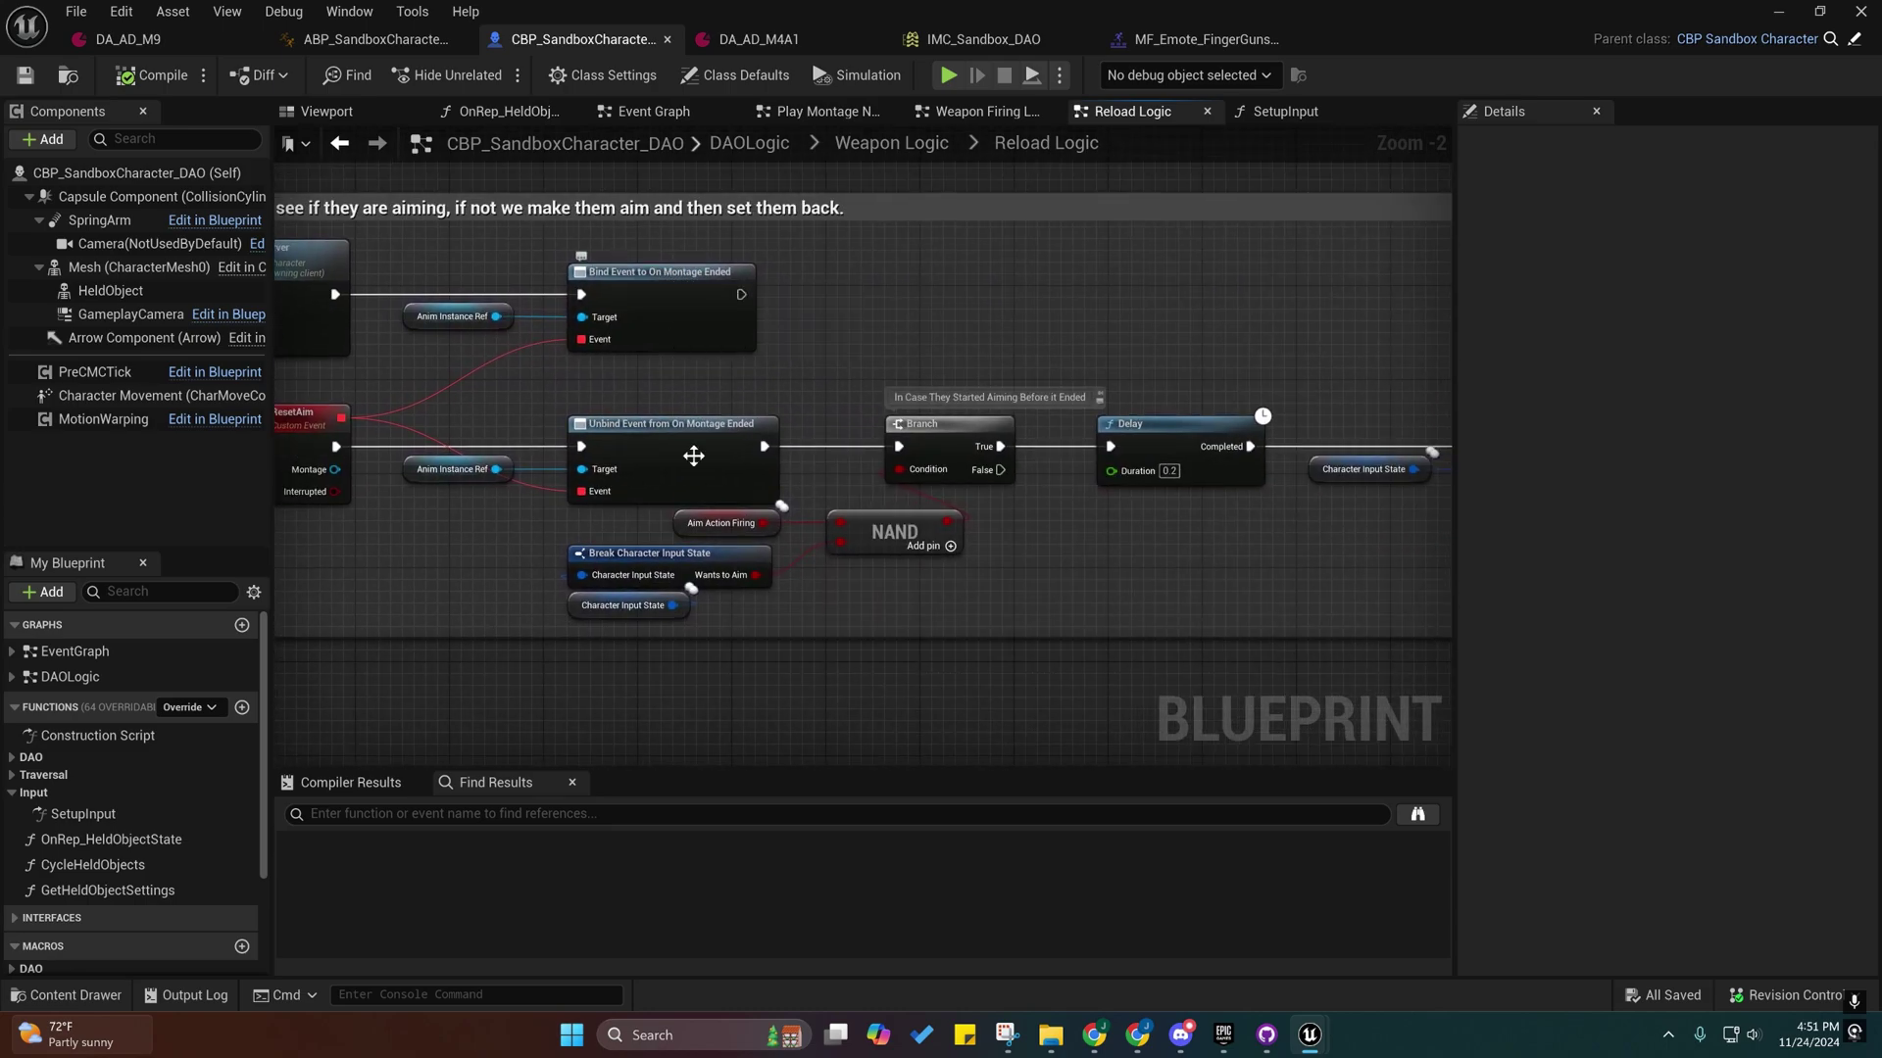
right_drag(1117, 627, 600, 588)
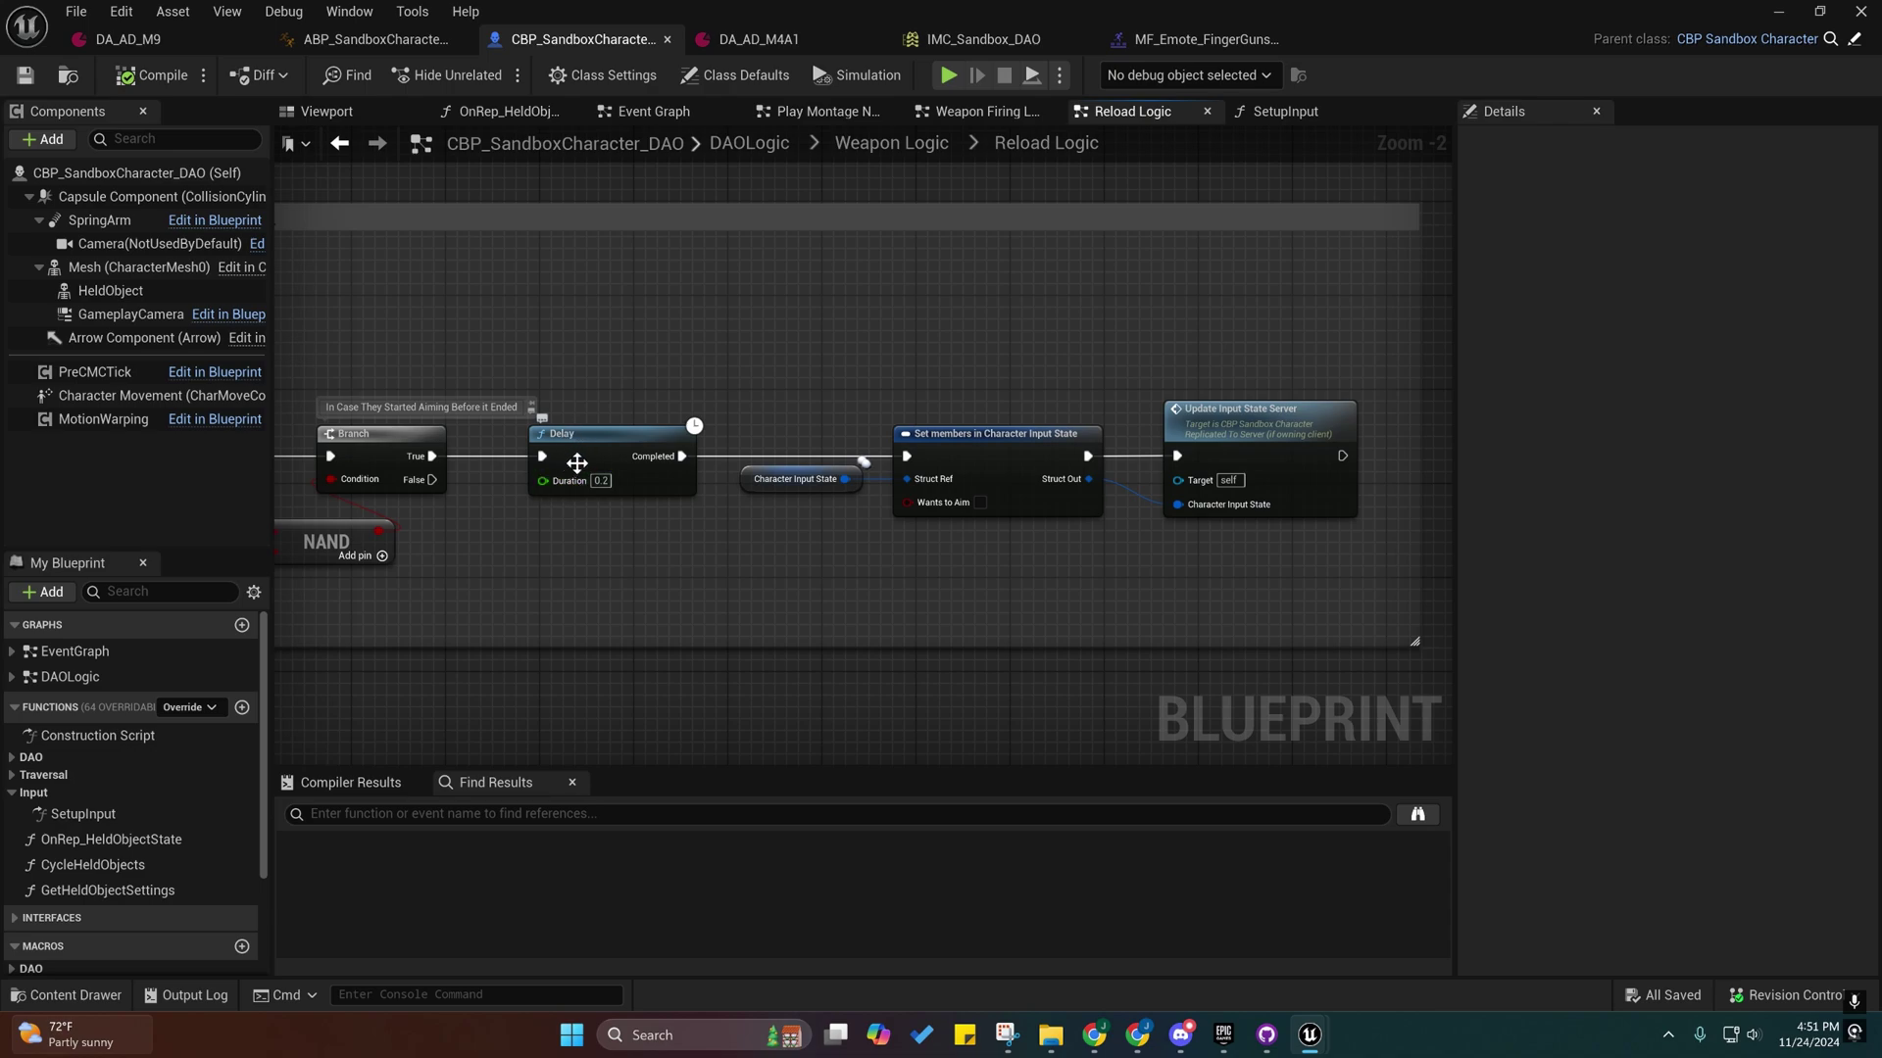
- Examine the end of the reload chain, from Unbind Event and the NAND branch through the Delay to Update Input State Server
right_drag(547, 505, 1009, 498)
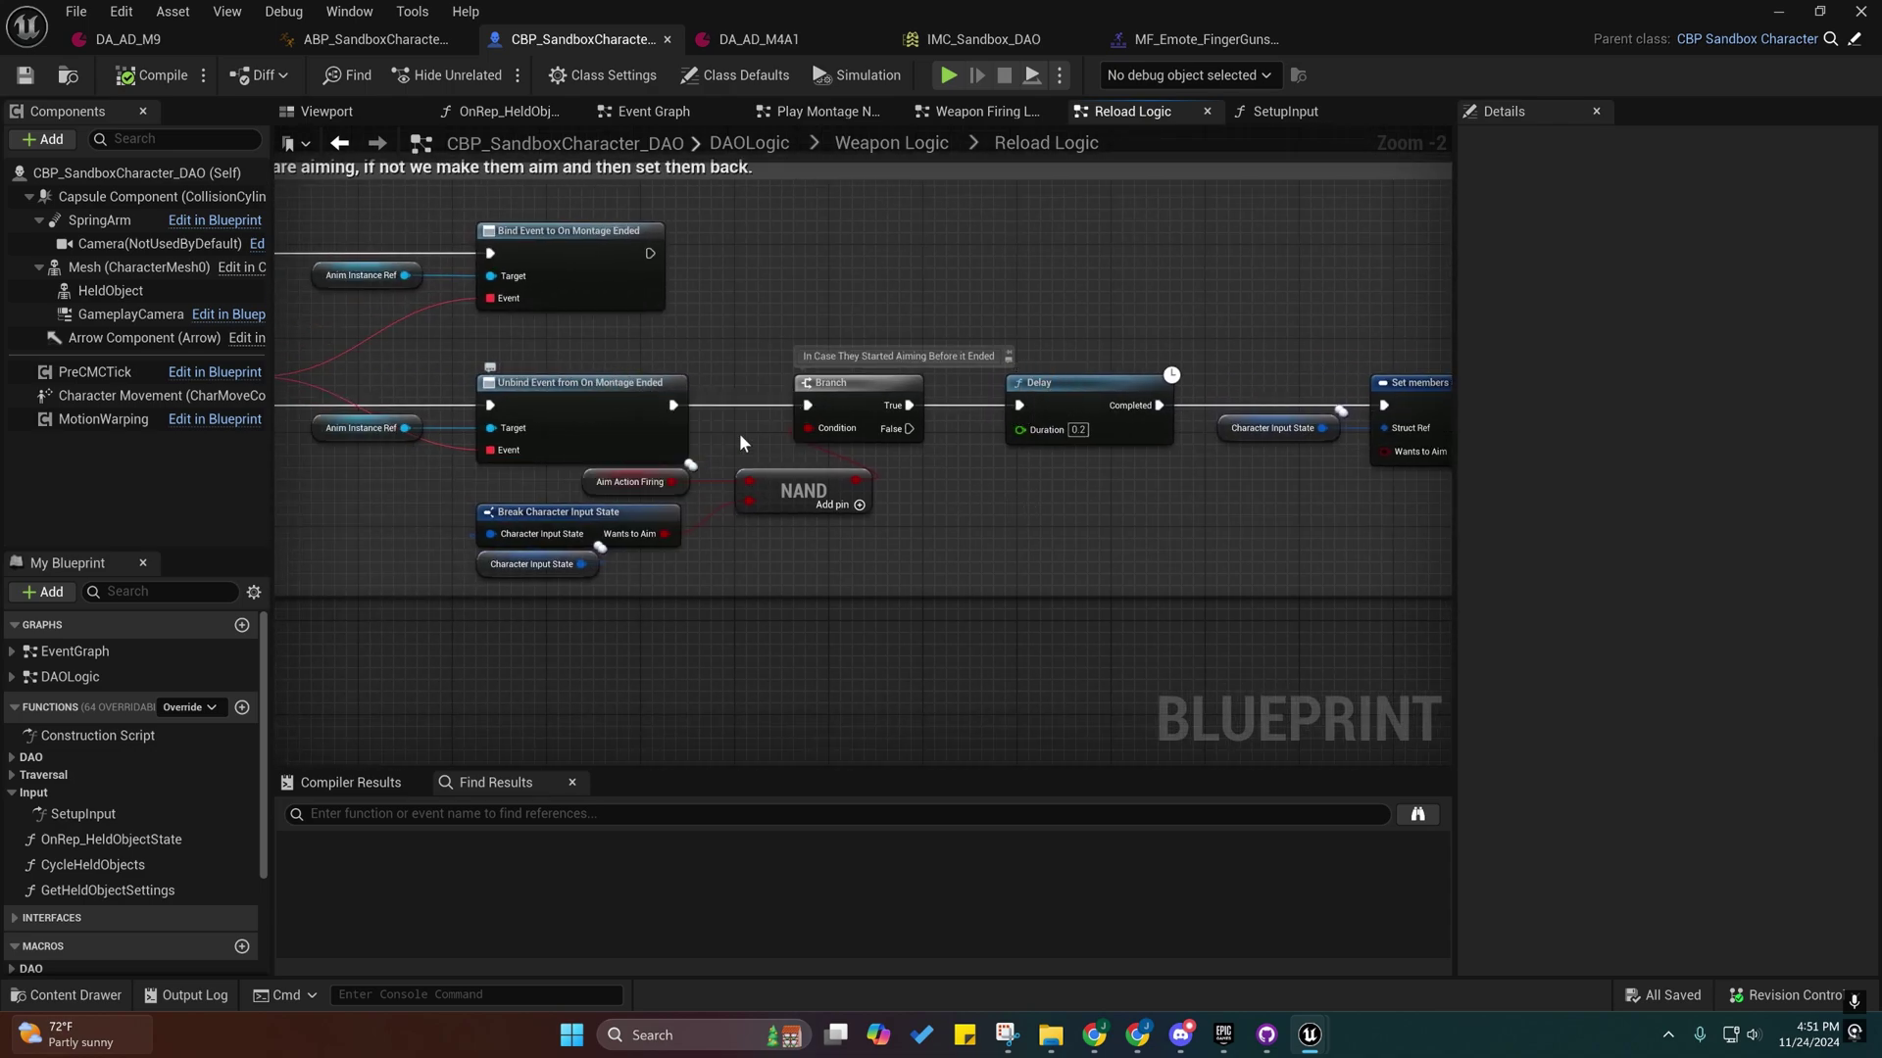
right_drag(1344, 462, 918, 485)
right_drag(538, 598, 998, 611)
right_drag(614, 306, 558, 172)
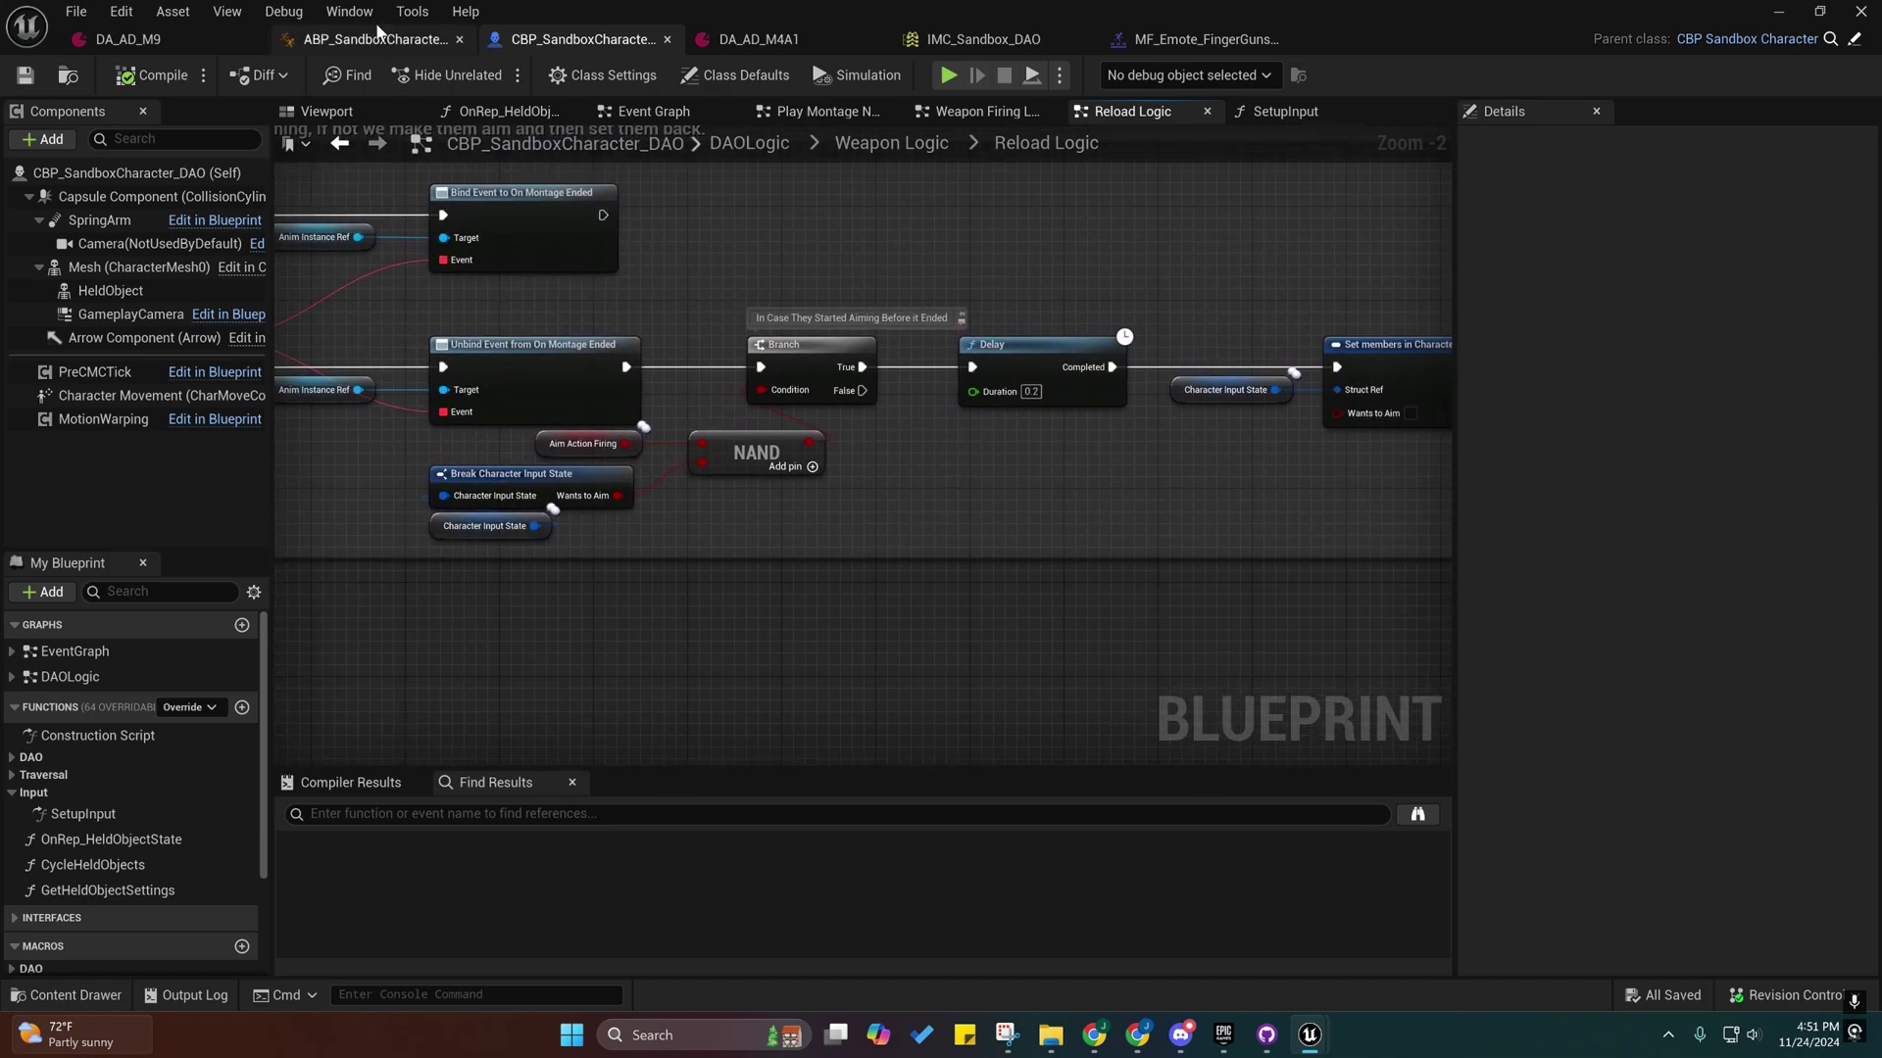
right_drag(1166, 428, 567, 434)
right_drag(571, 575, 1142, 559)
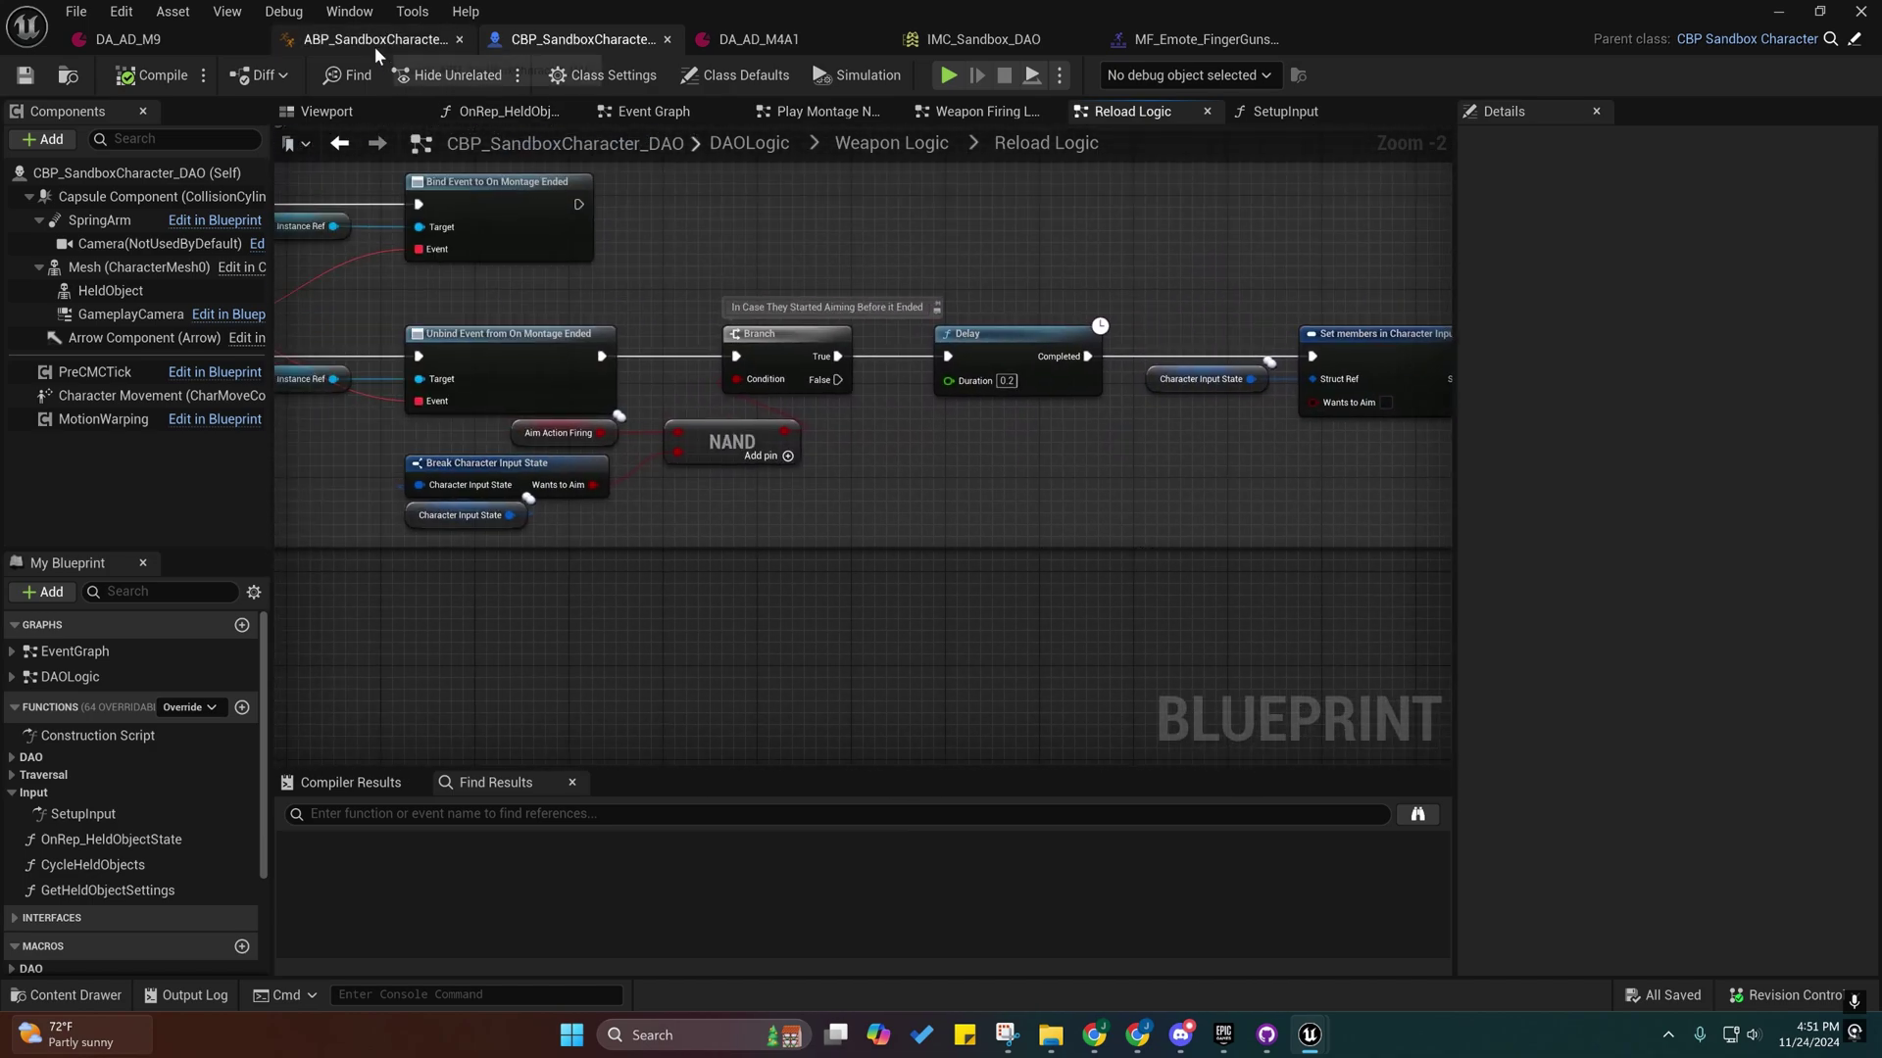
- Switch to the ABP_SandboxCharacter_DAO Blueprint and examine the Get_FootPlacementPlantSettings function
click(375, 47)
right_drag(740, 397, 940, 392)
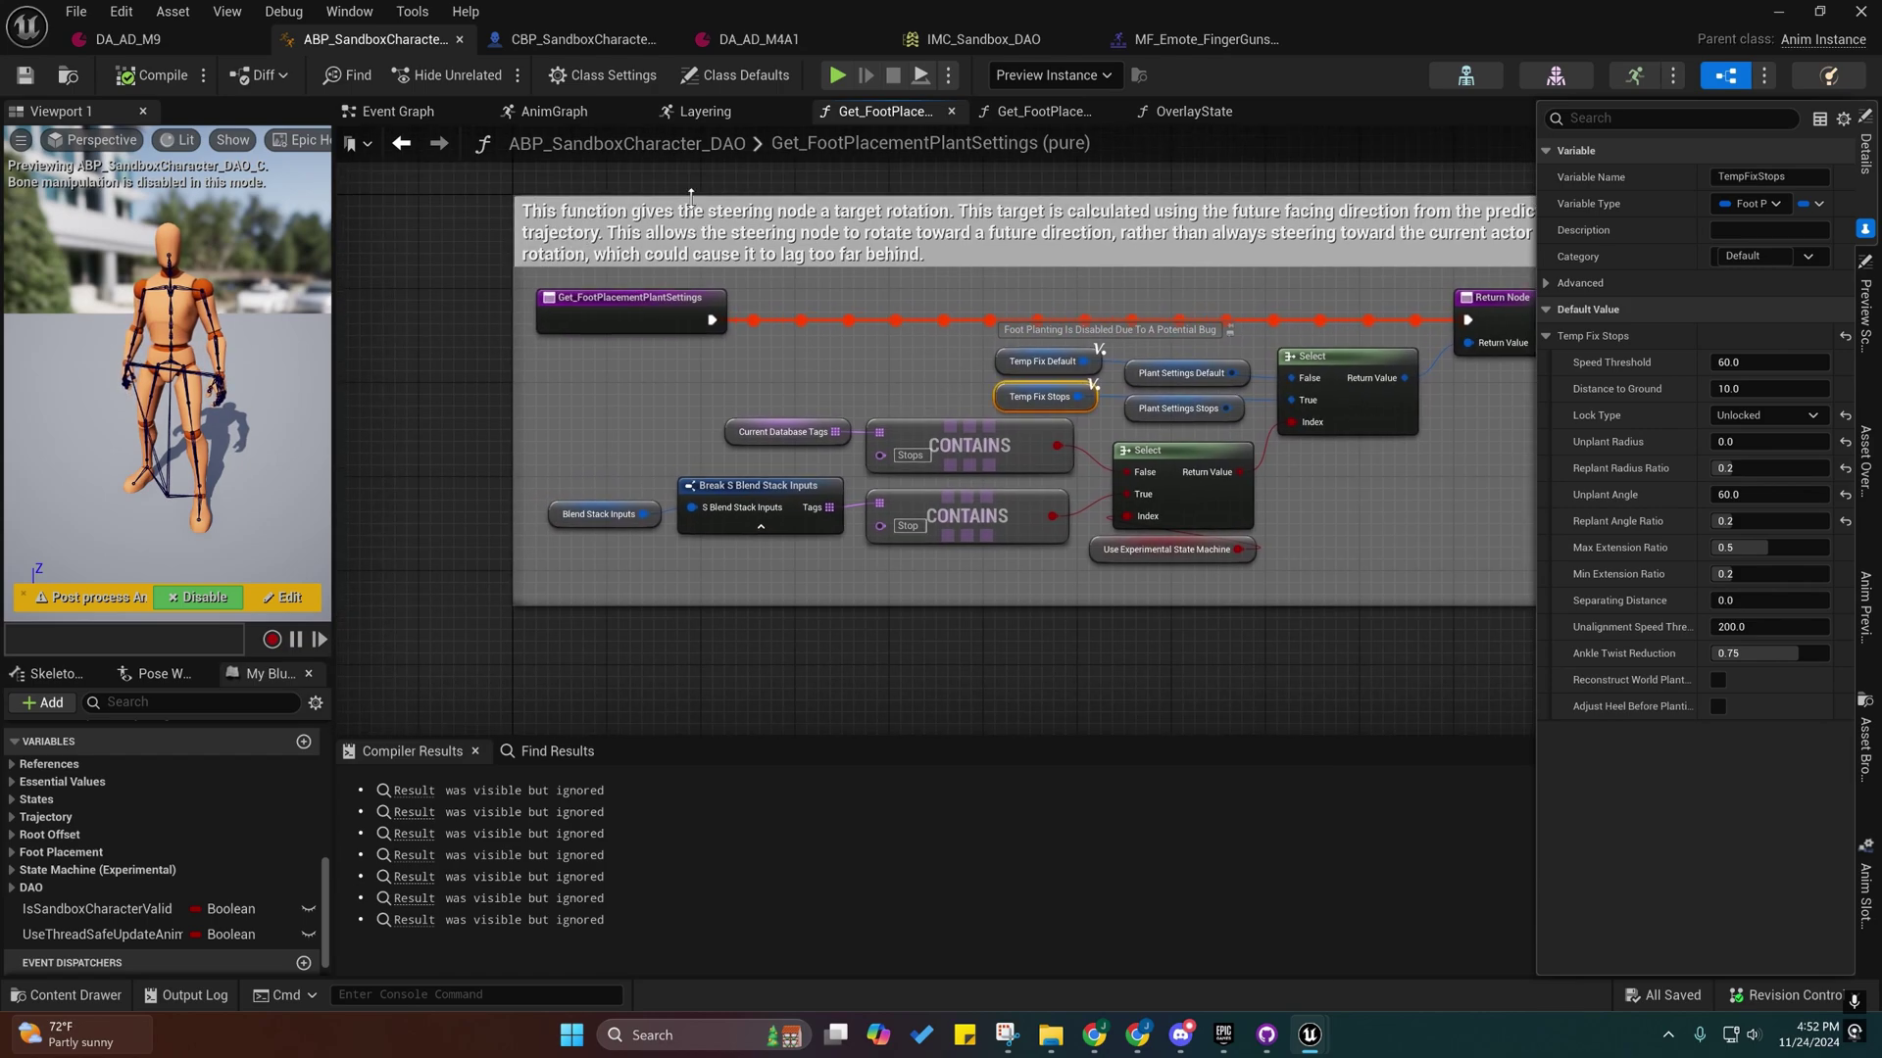
right_drag(870, 342, 744, 376)
scroll(591, 354, up, 1)
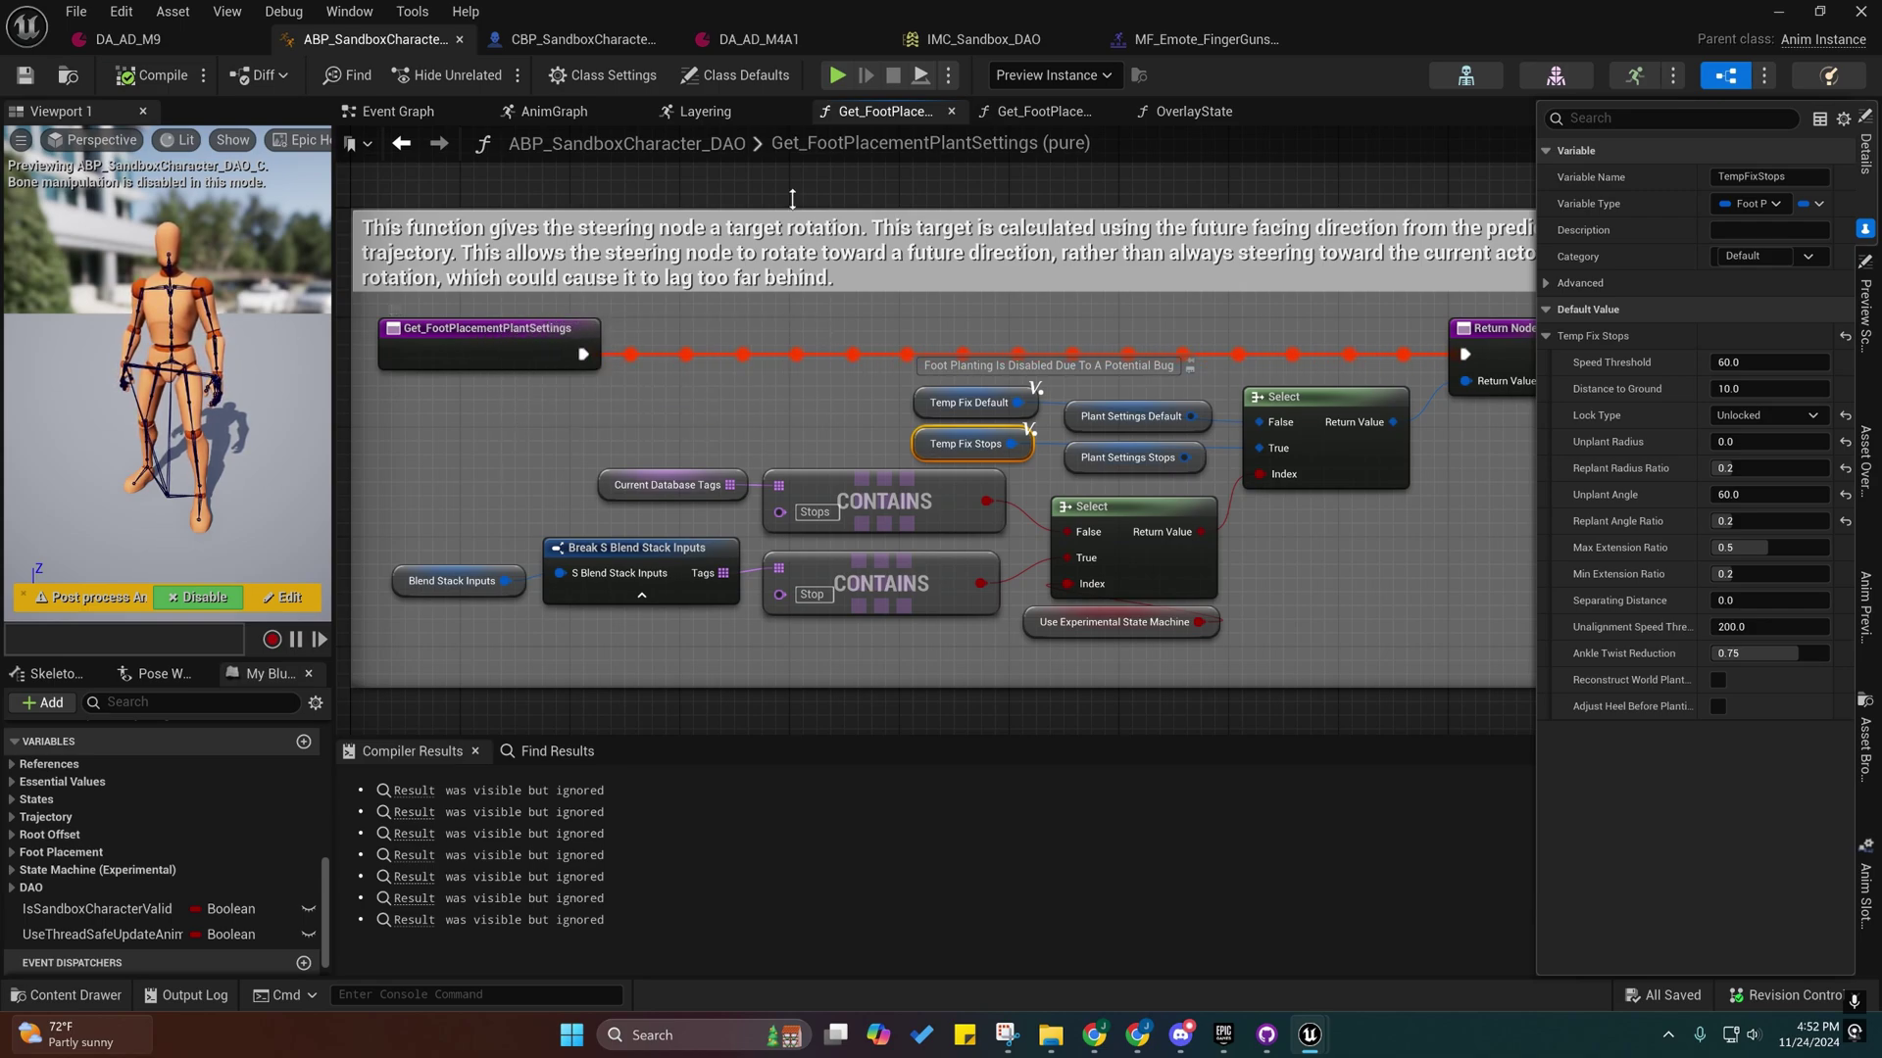
- Open the IK_Correction layer from the AnimGraph, inspect the Foot Placement node and its plant settings binding, and return to the AnimGraph
click(595, 111)
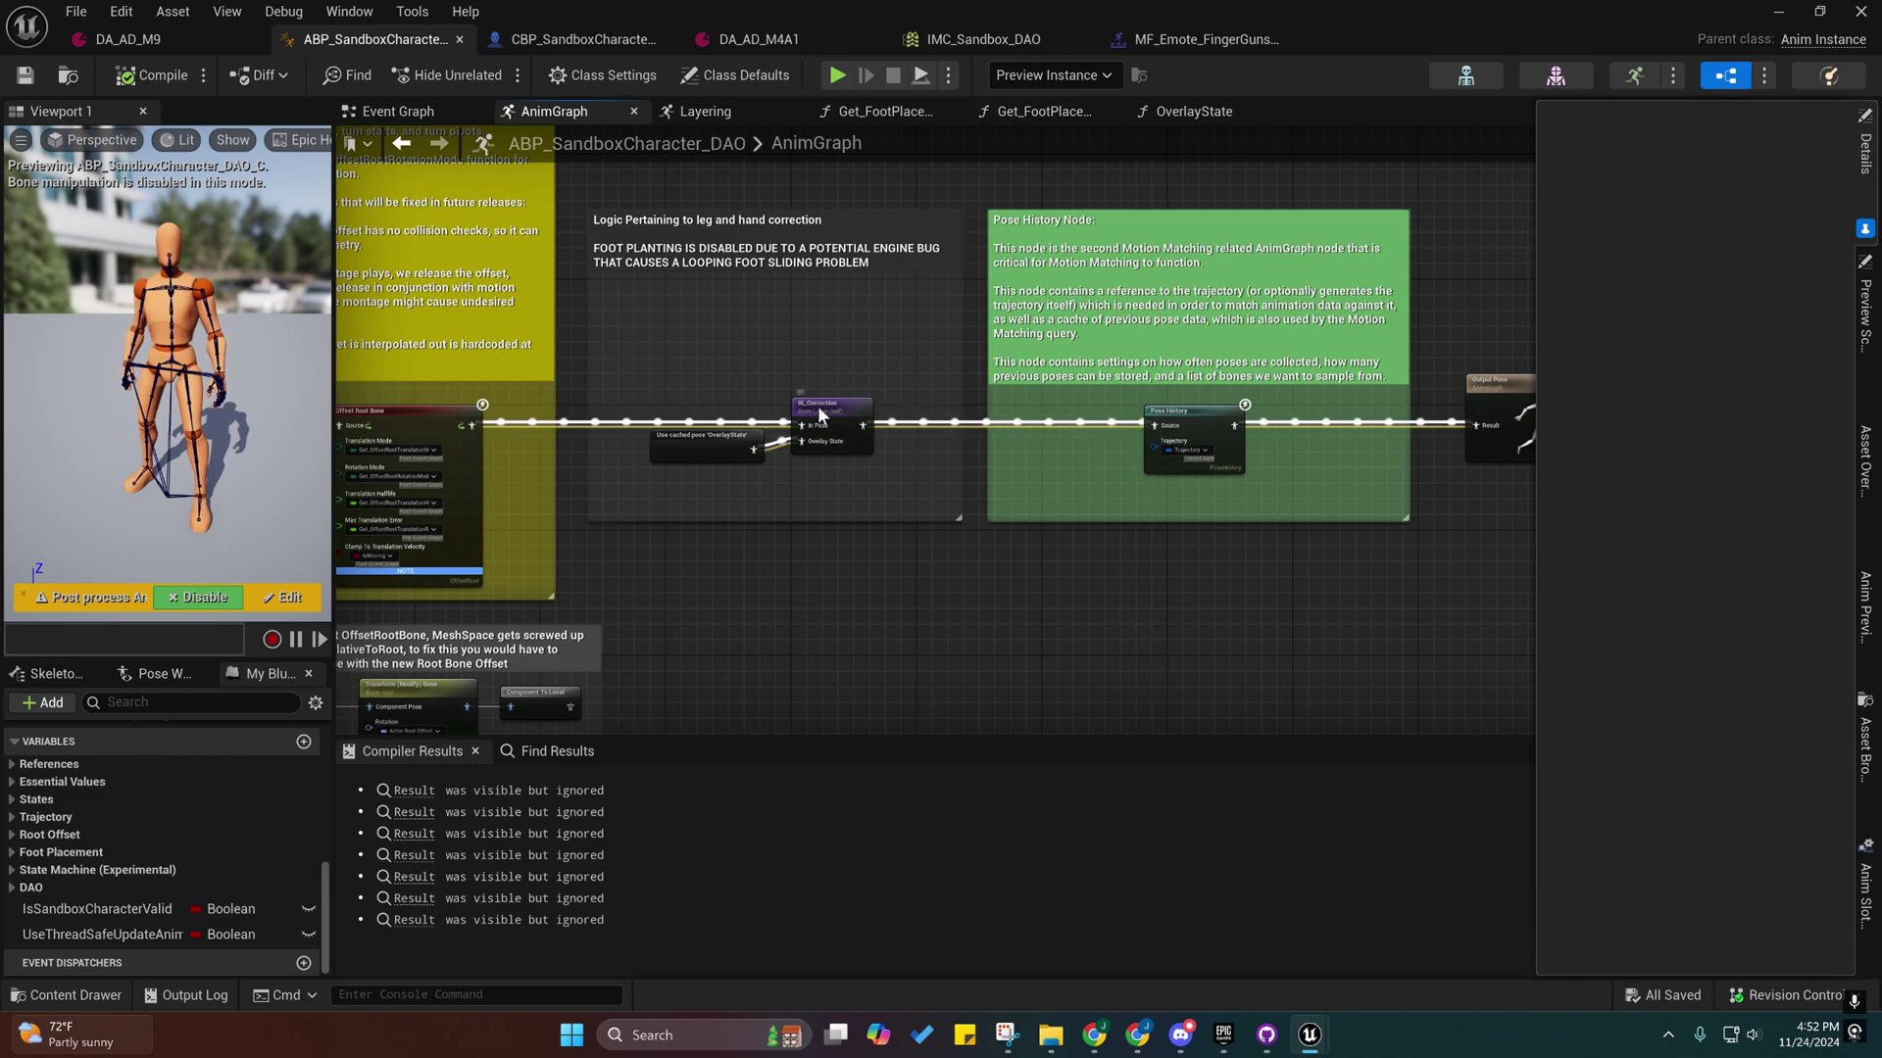
double_click(819, 413)
scroll(710, 446, up, 4)
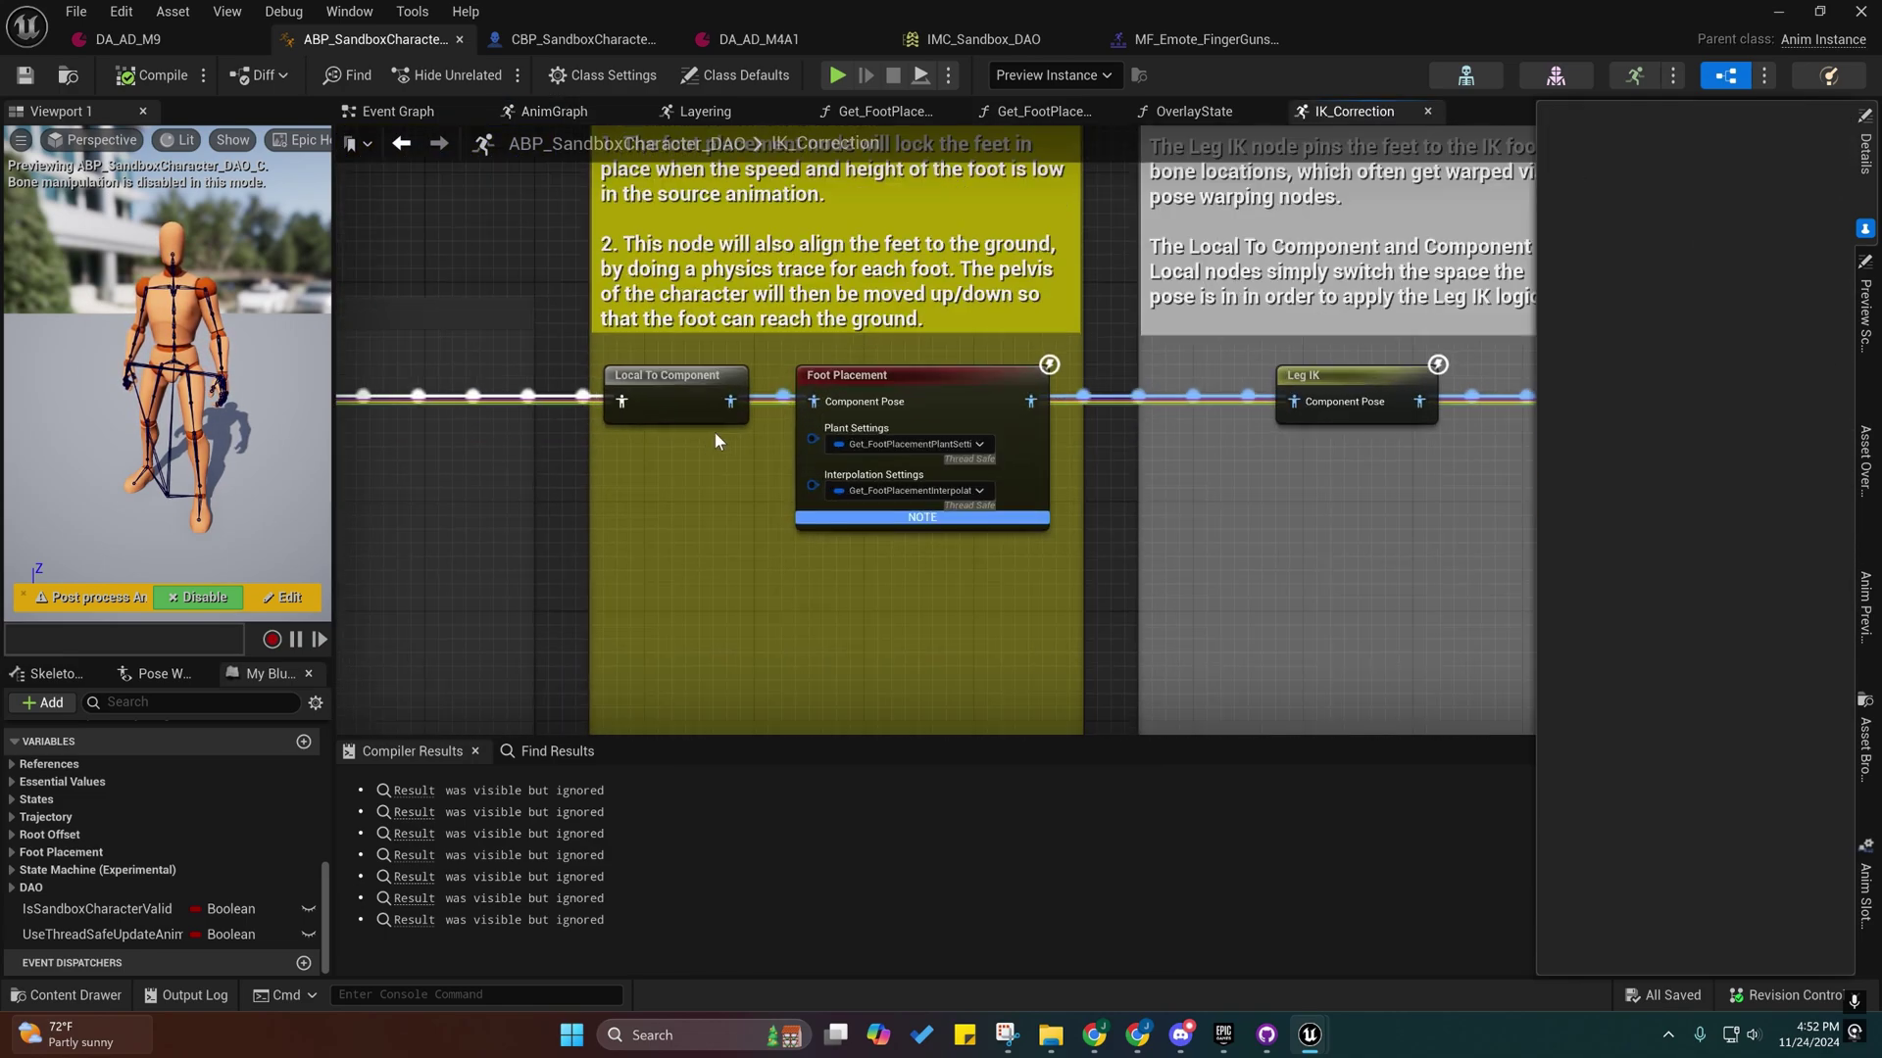
click(851, 382)
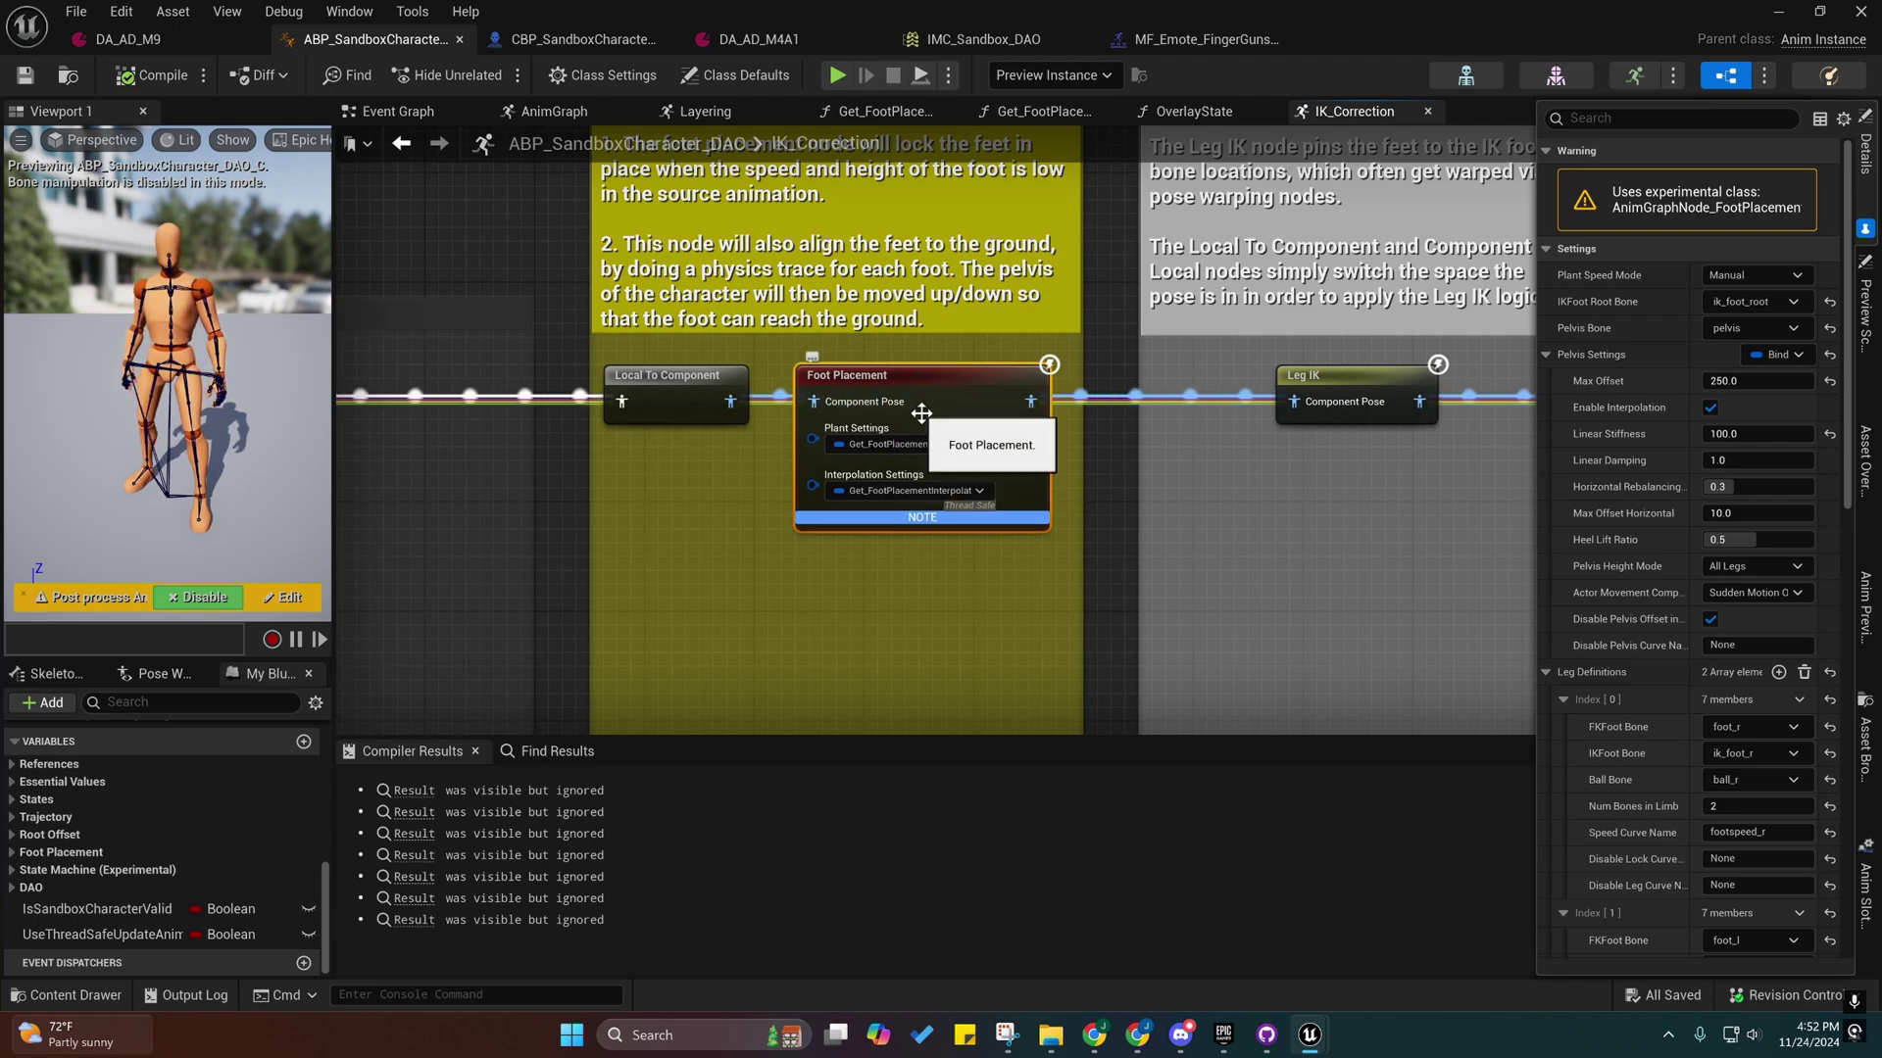
click(885, 444)
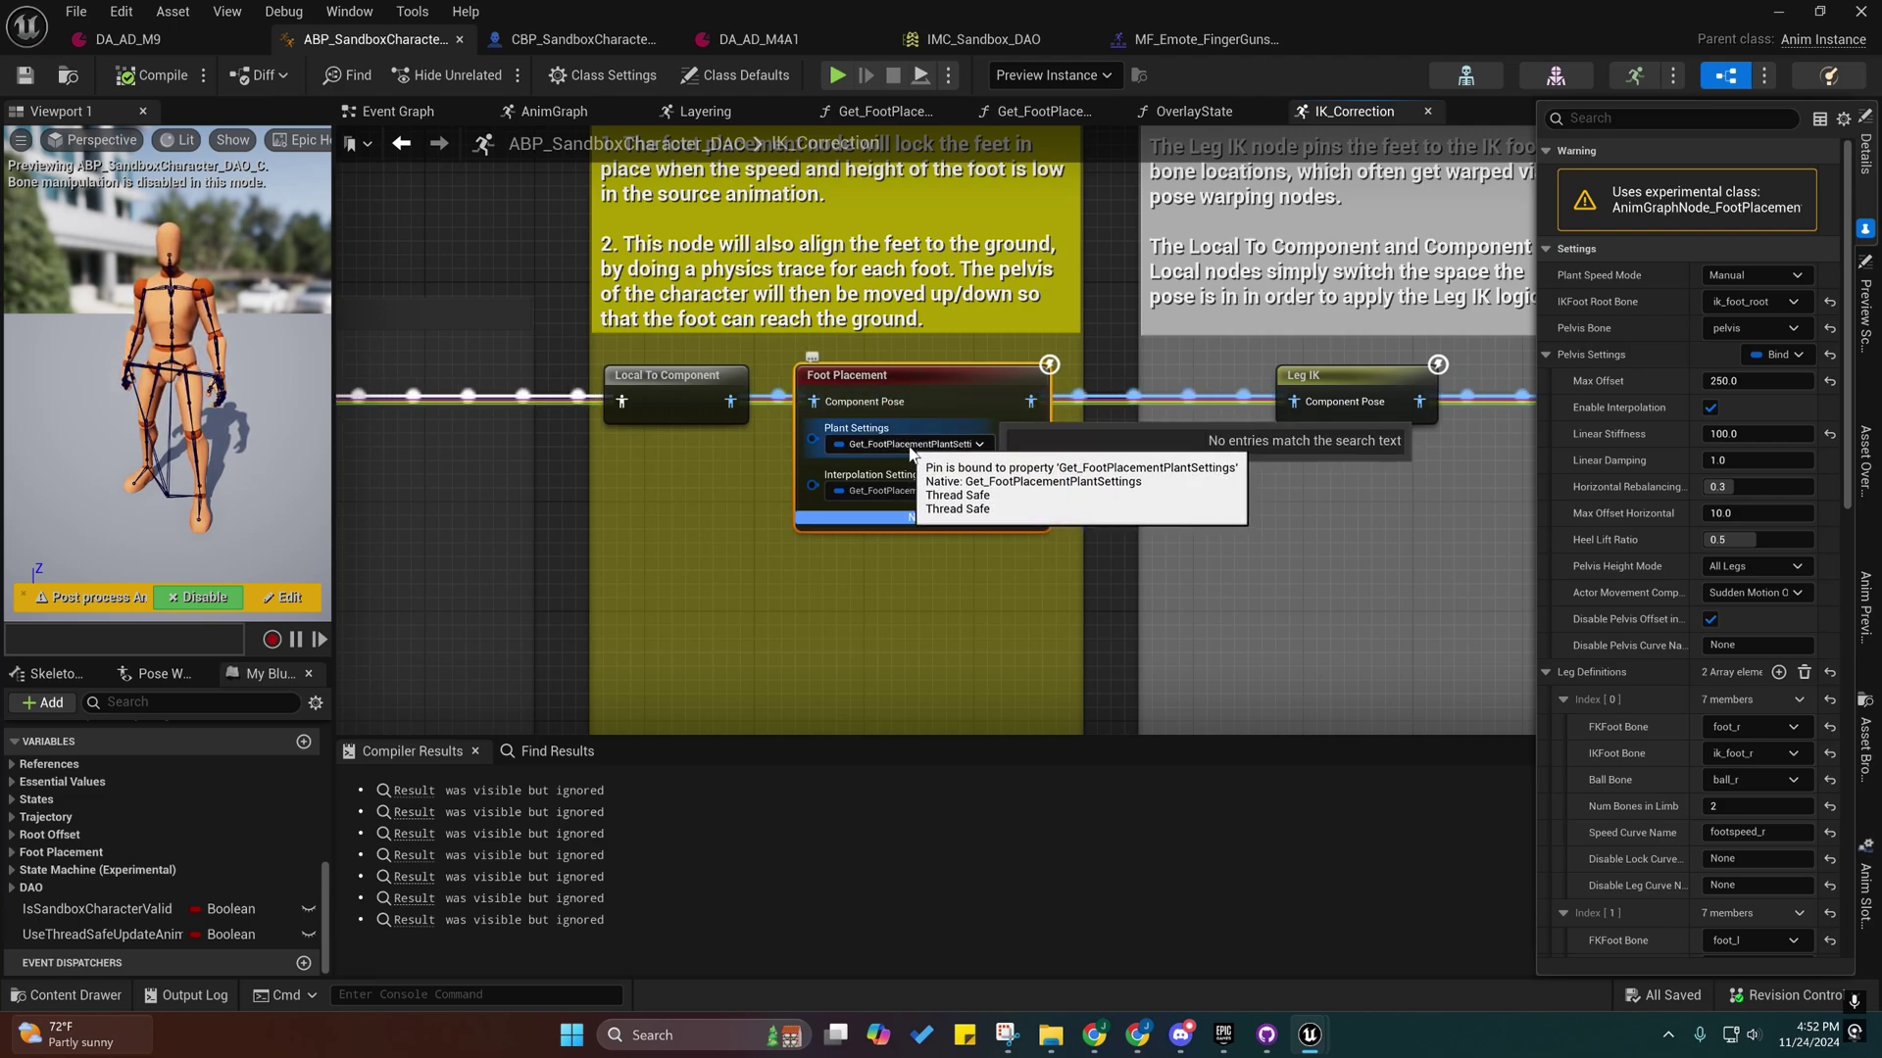
right_drag(914, 322, 793, 409)
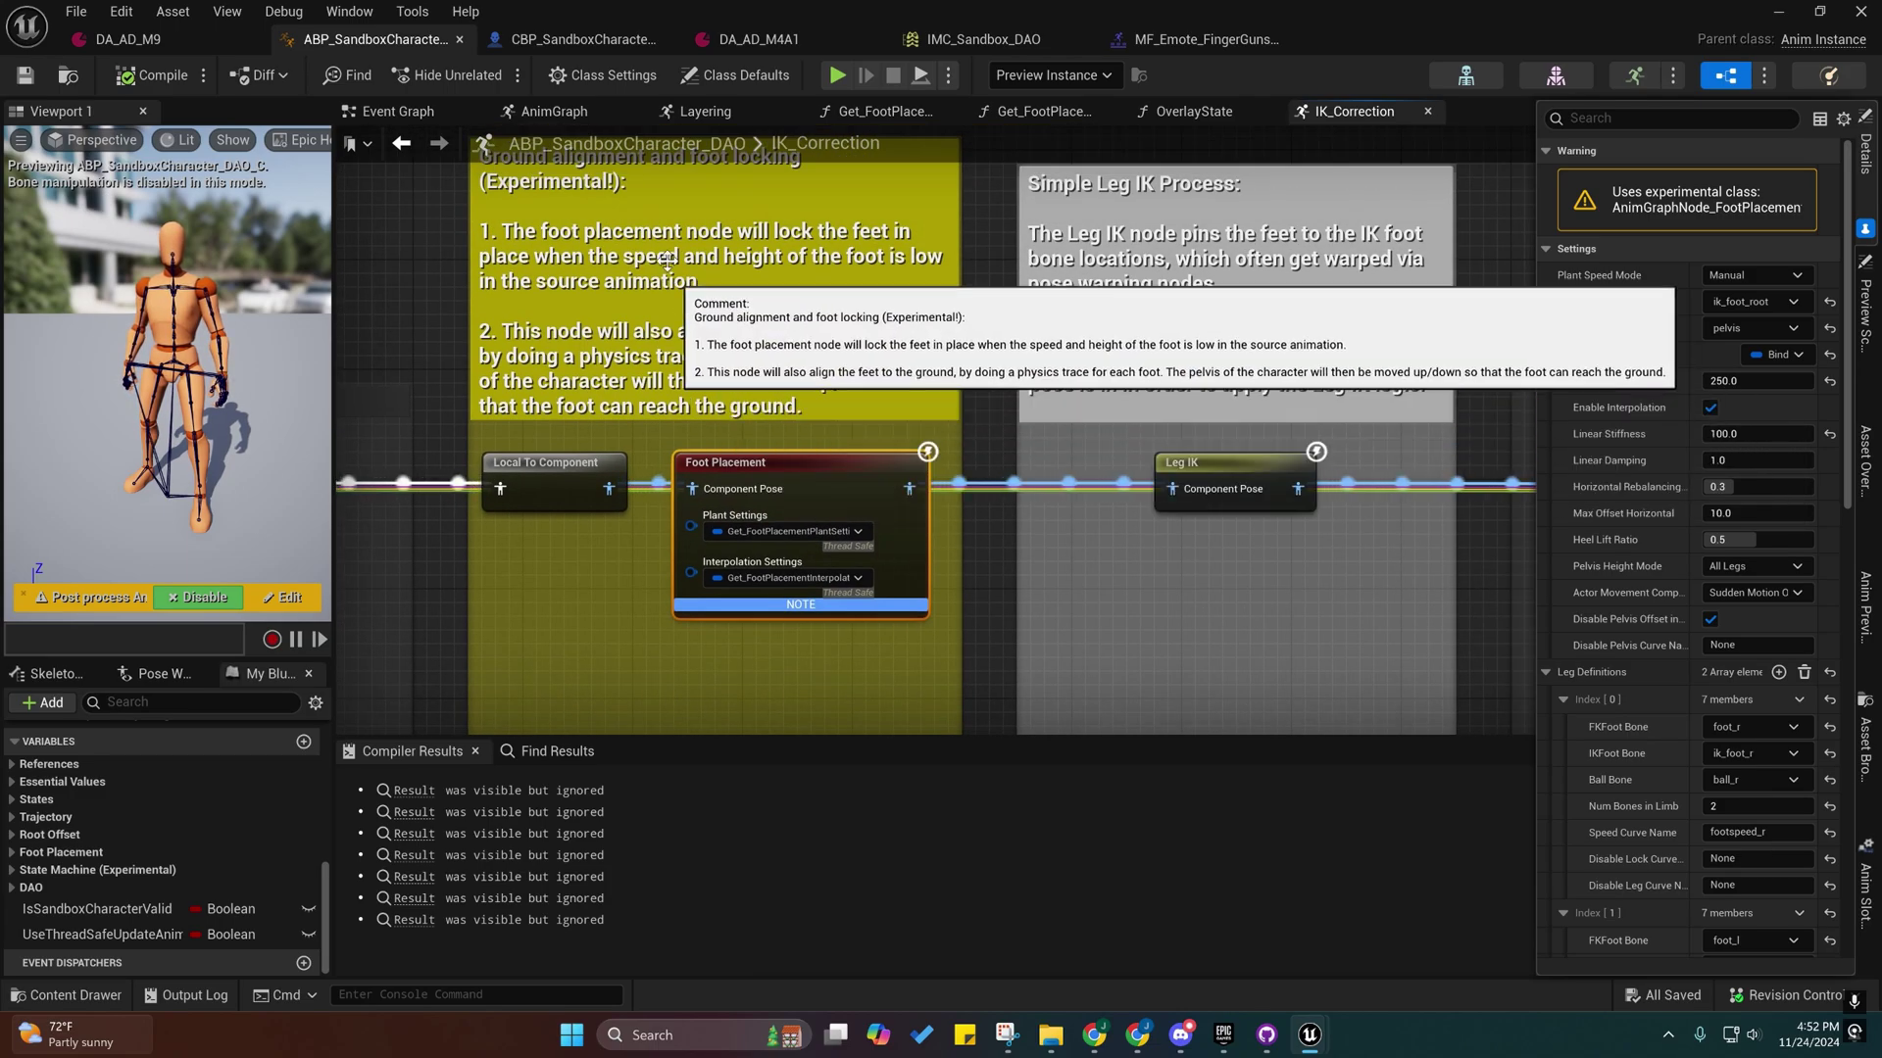
click(401, 143)
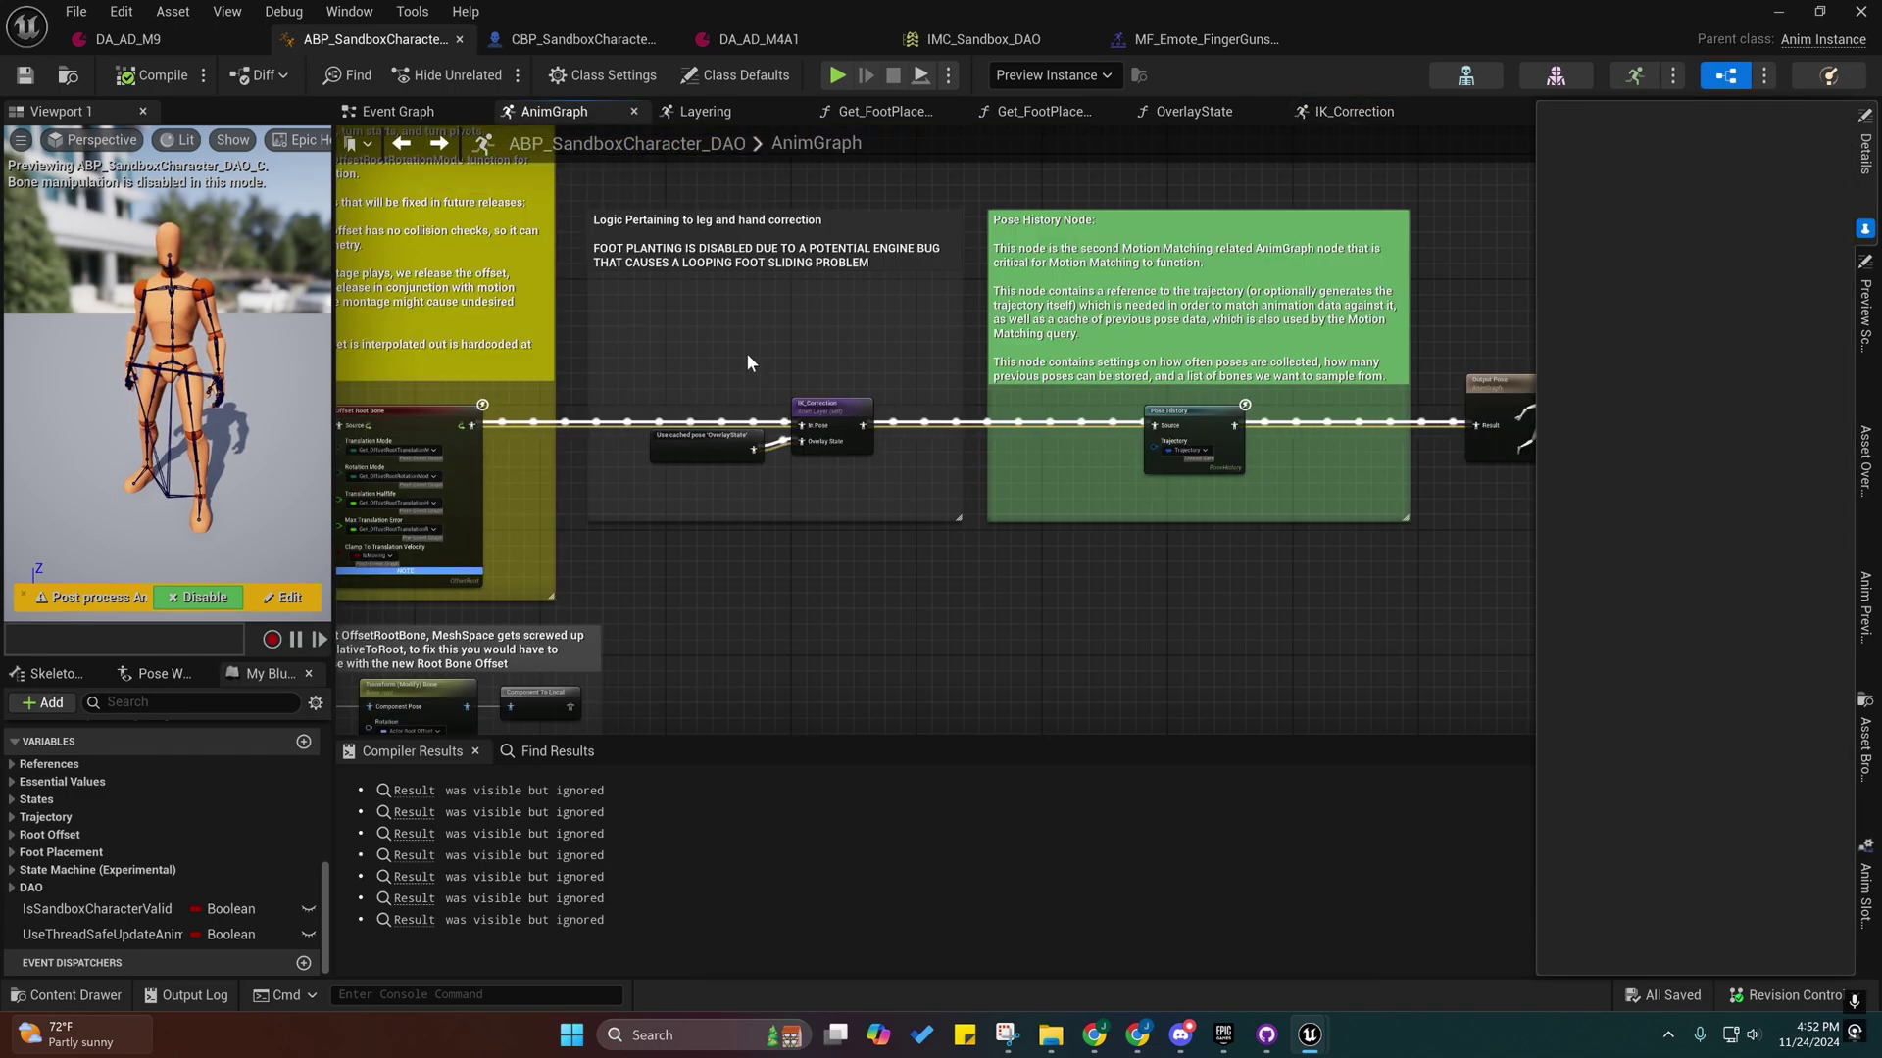
- Check Get_FootPlacementInterpolationSettings, and inspect the Temp Fix Default and Temp Fix Stops lock settings in Get_FootPlacementPlantSettings
click(1071, 112)
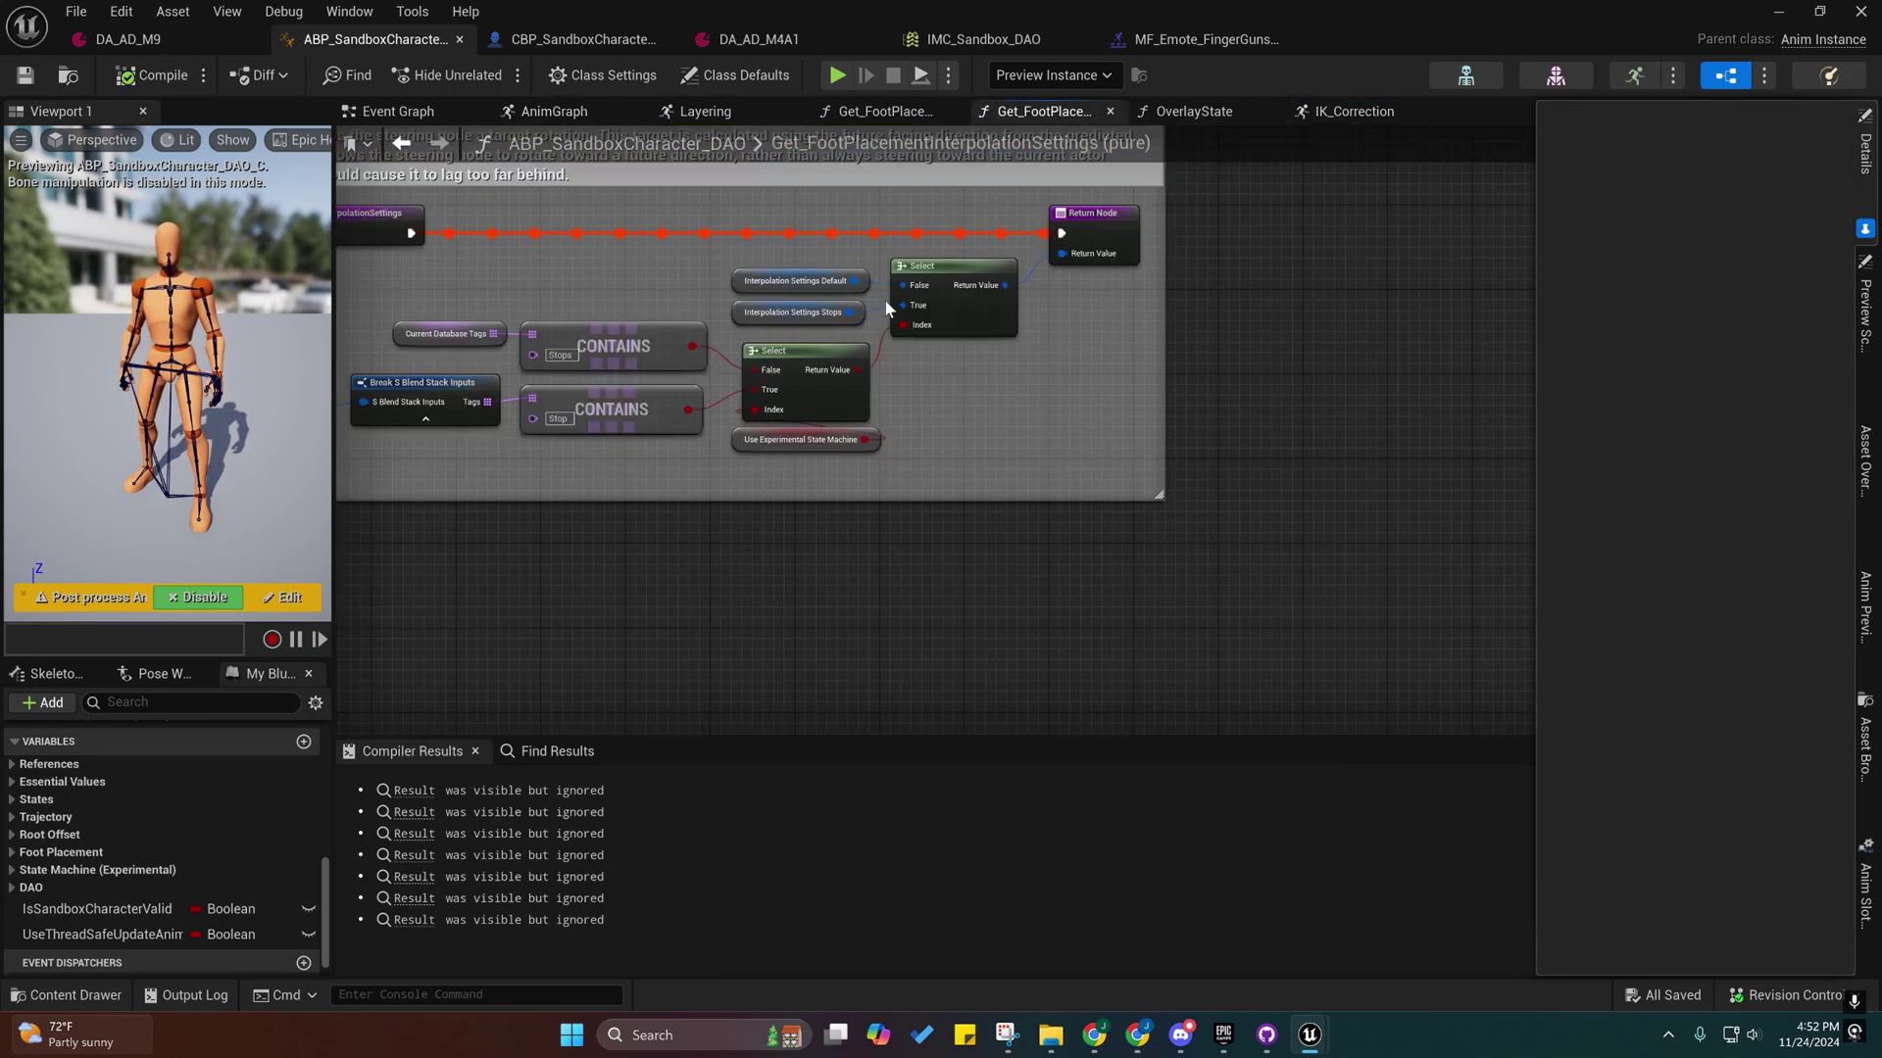
right_drag(887, 309, 1029, 487)
click(863, 115)
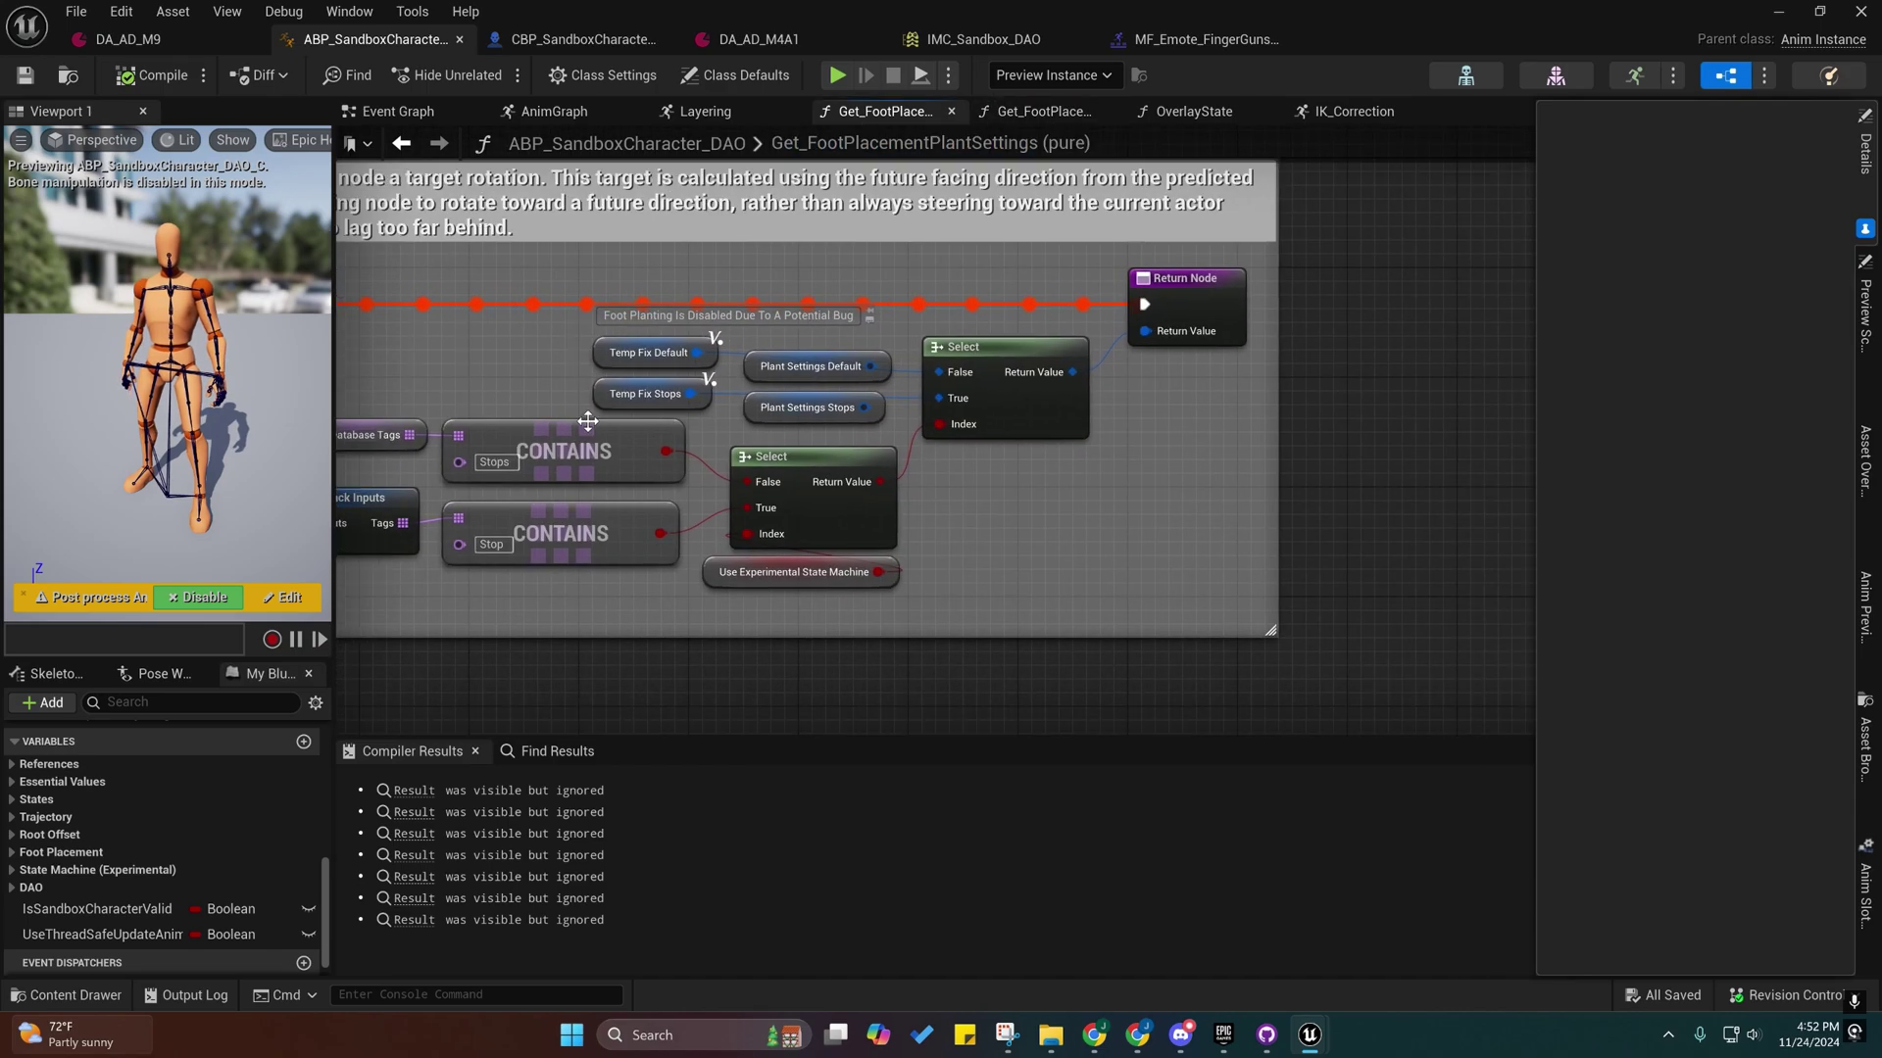
click(615, 356)
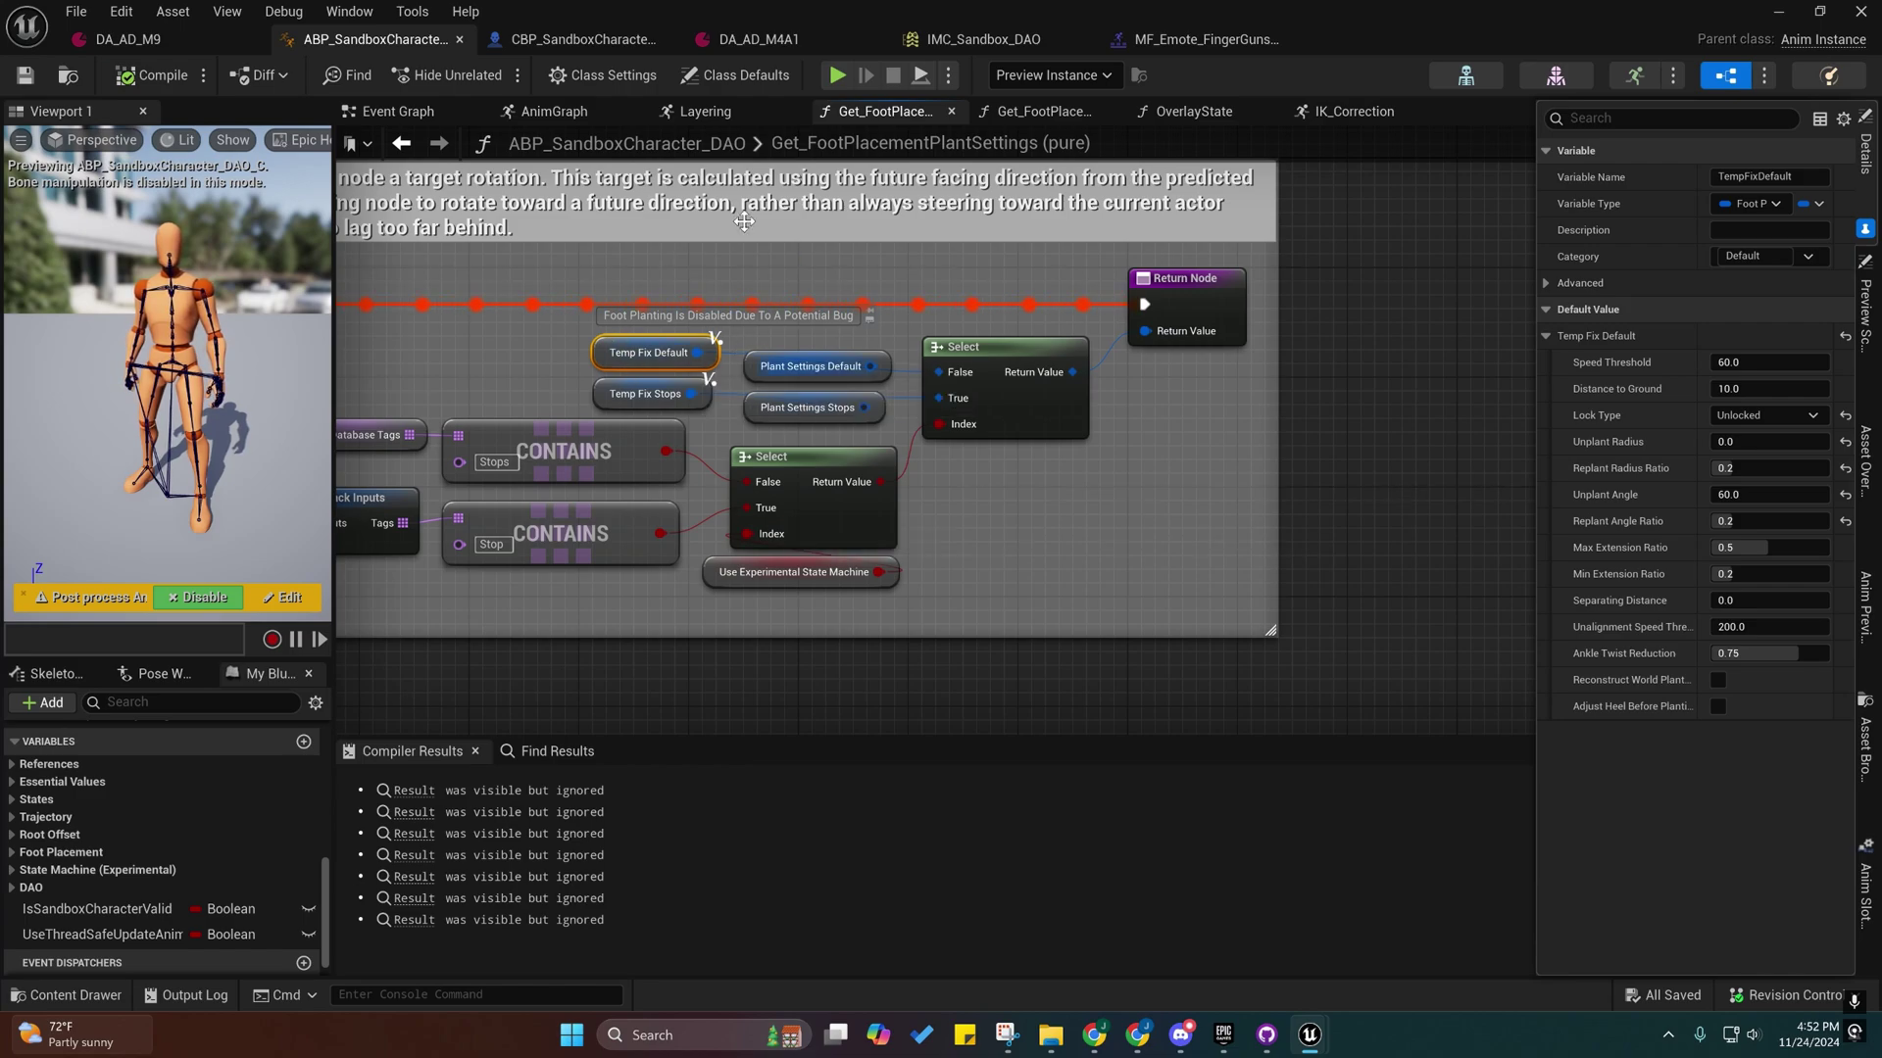
right_drag(940, 462, 1038, 501)
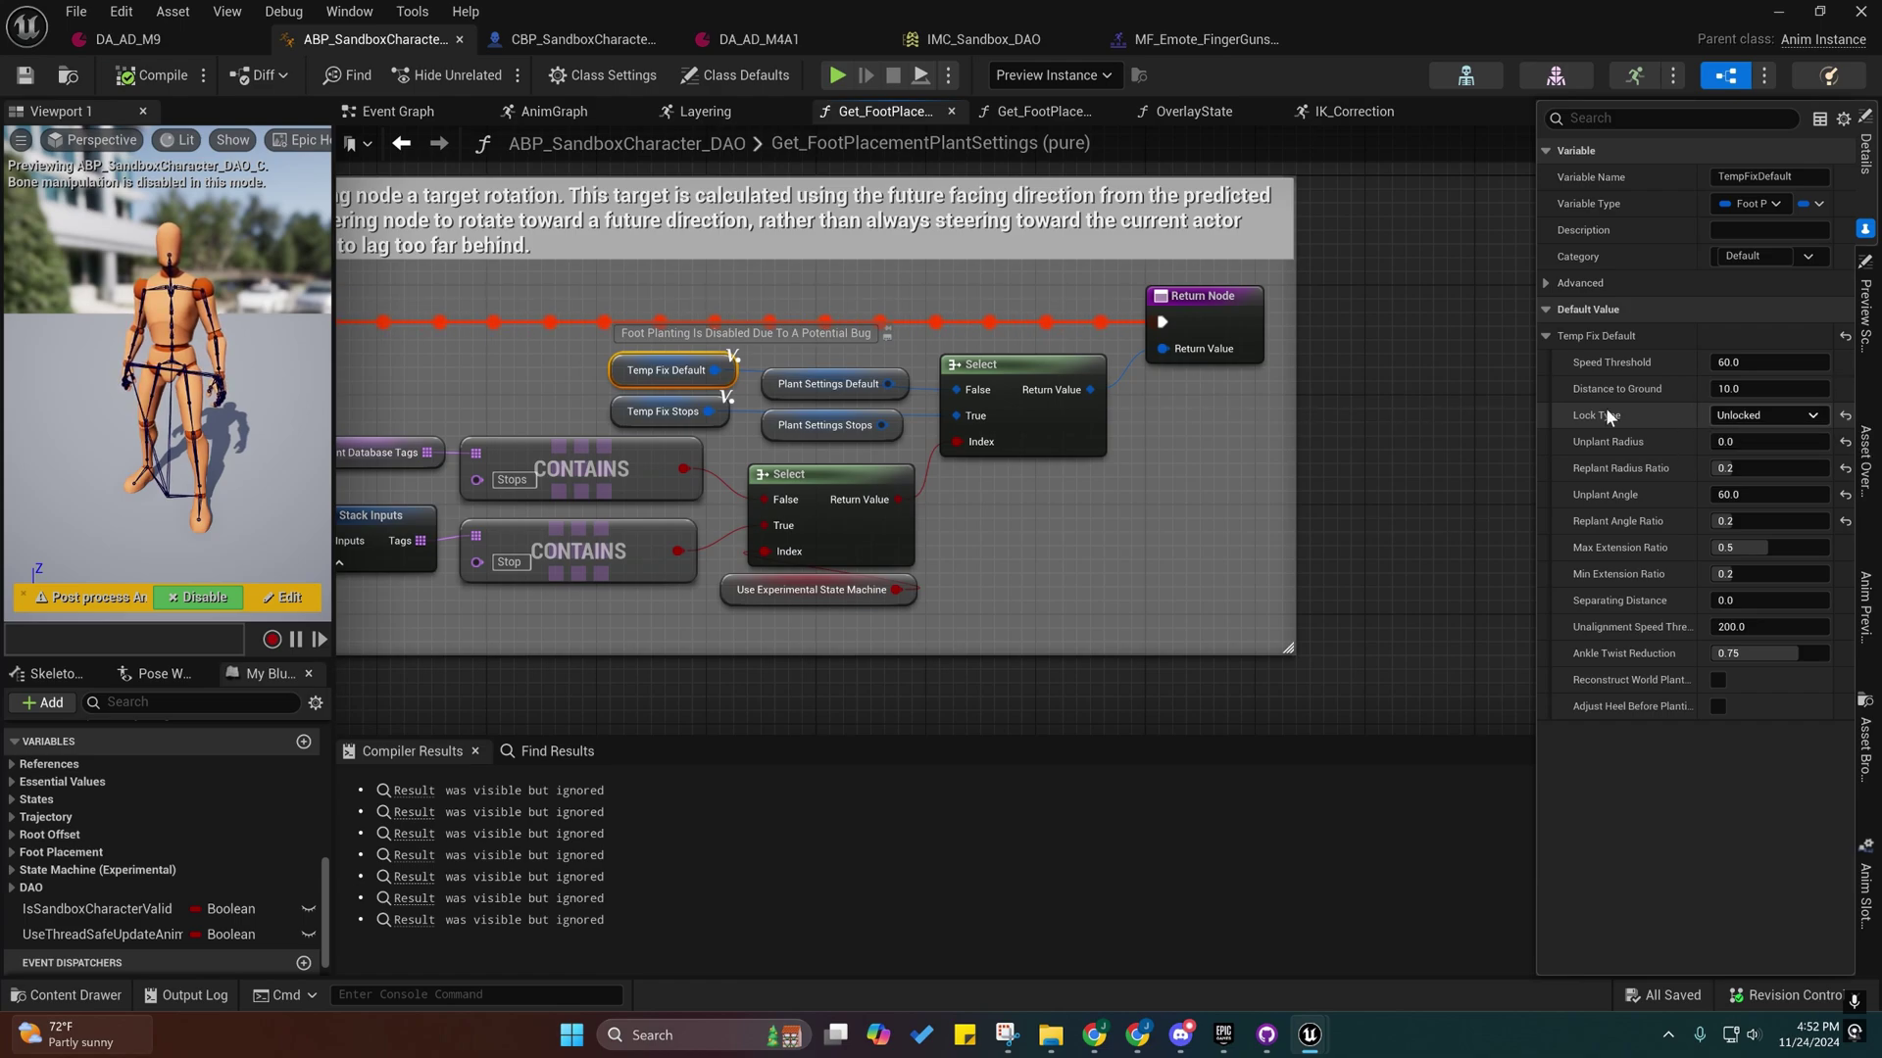
click(613, 410)
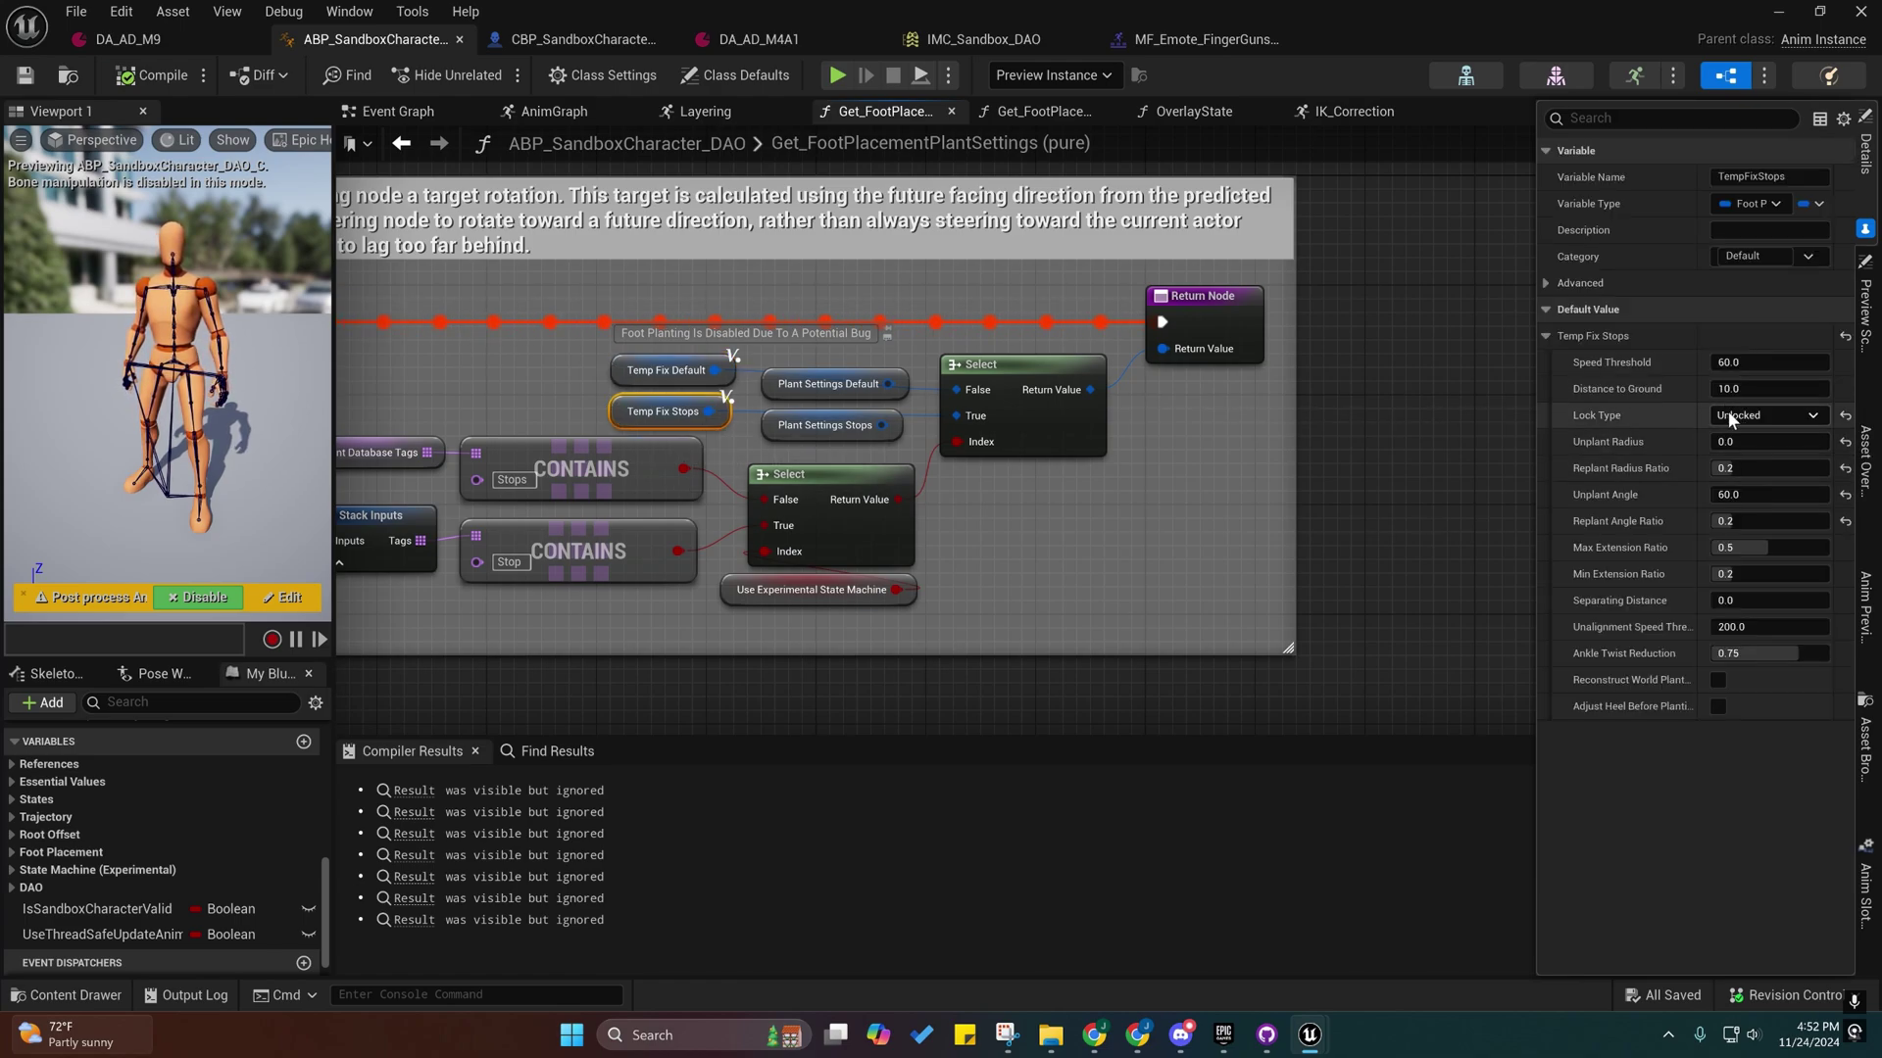
- Examine how the temporary fix variables and original plant settings sit beside the Select nodes in Get_FootPlacementPlantSettings
right_drag(454, 366, 607, 306)
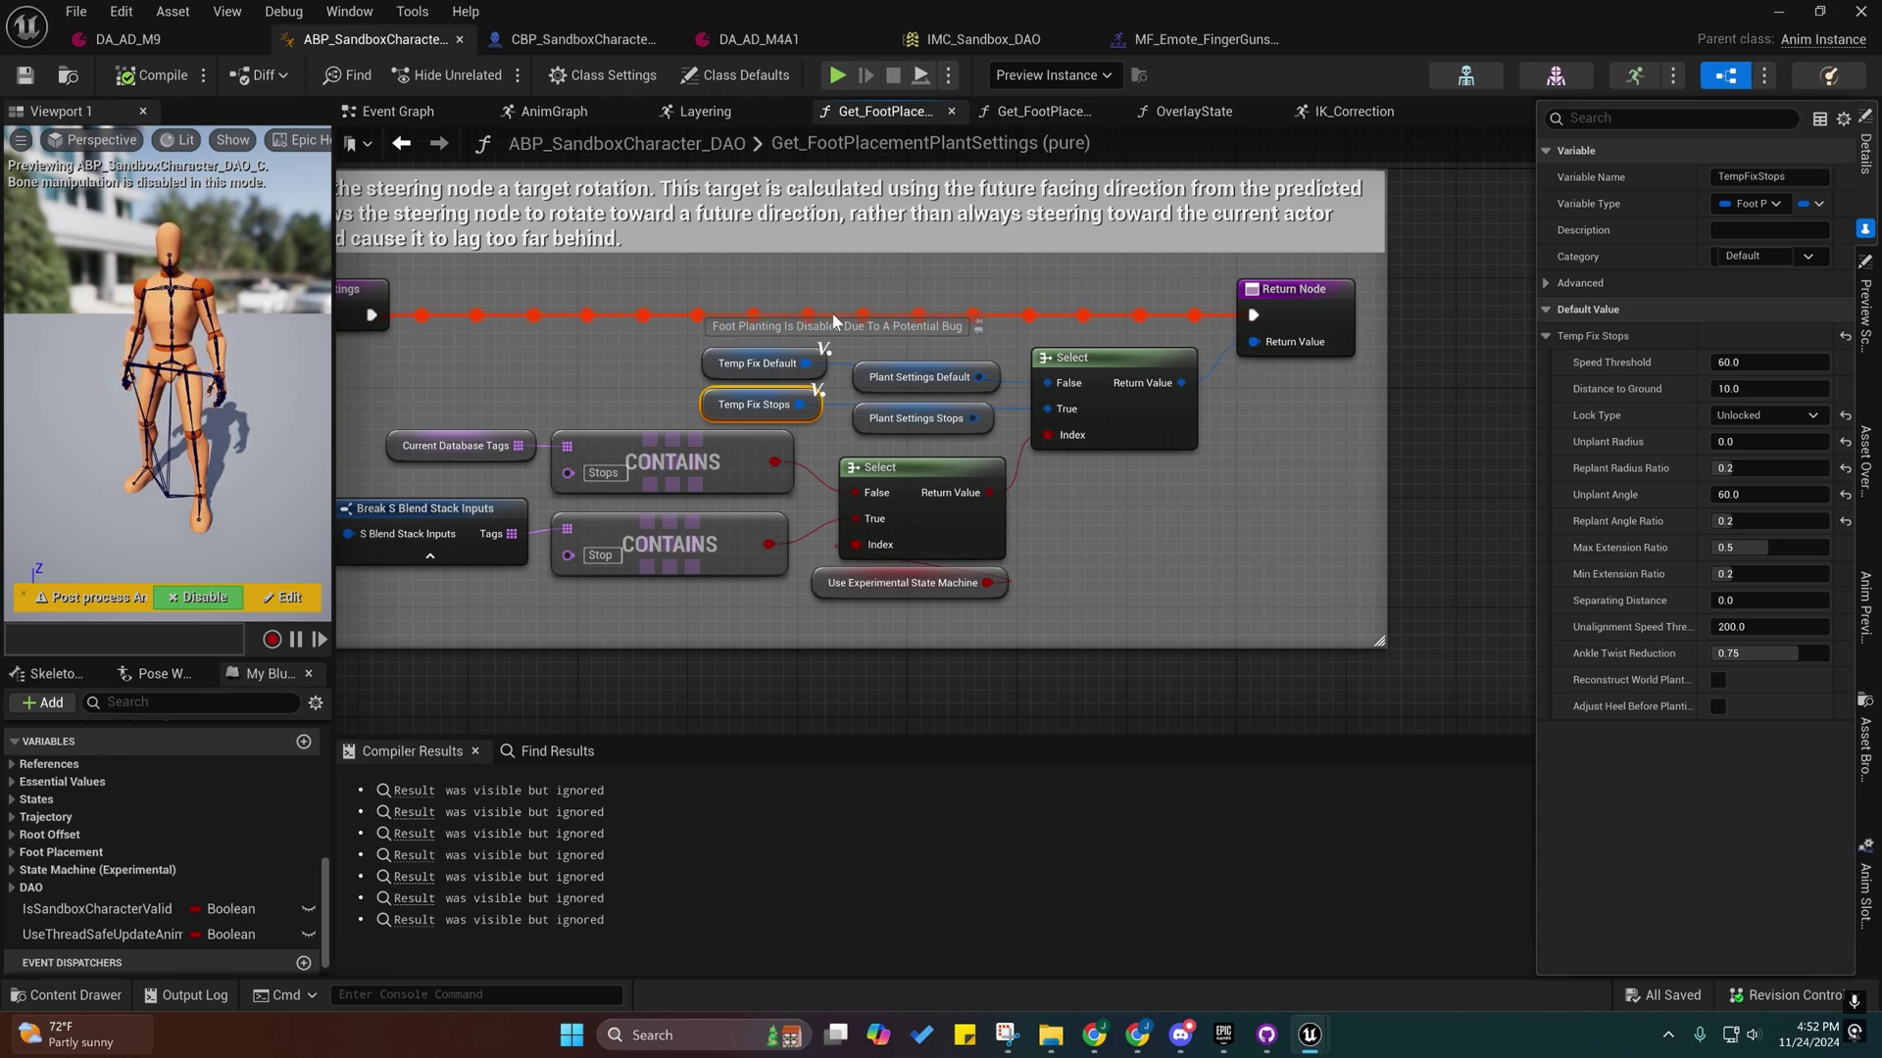
right_drag(836, 234, 1059, 246)
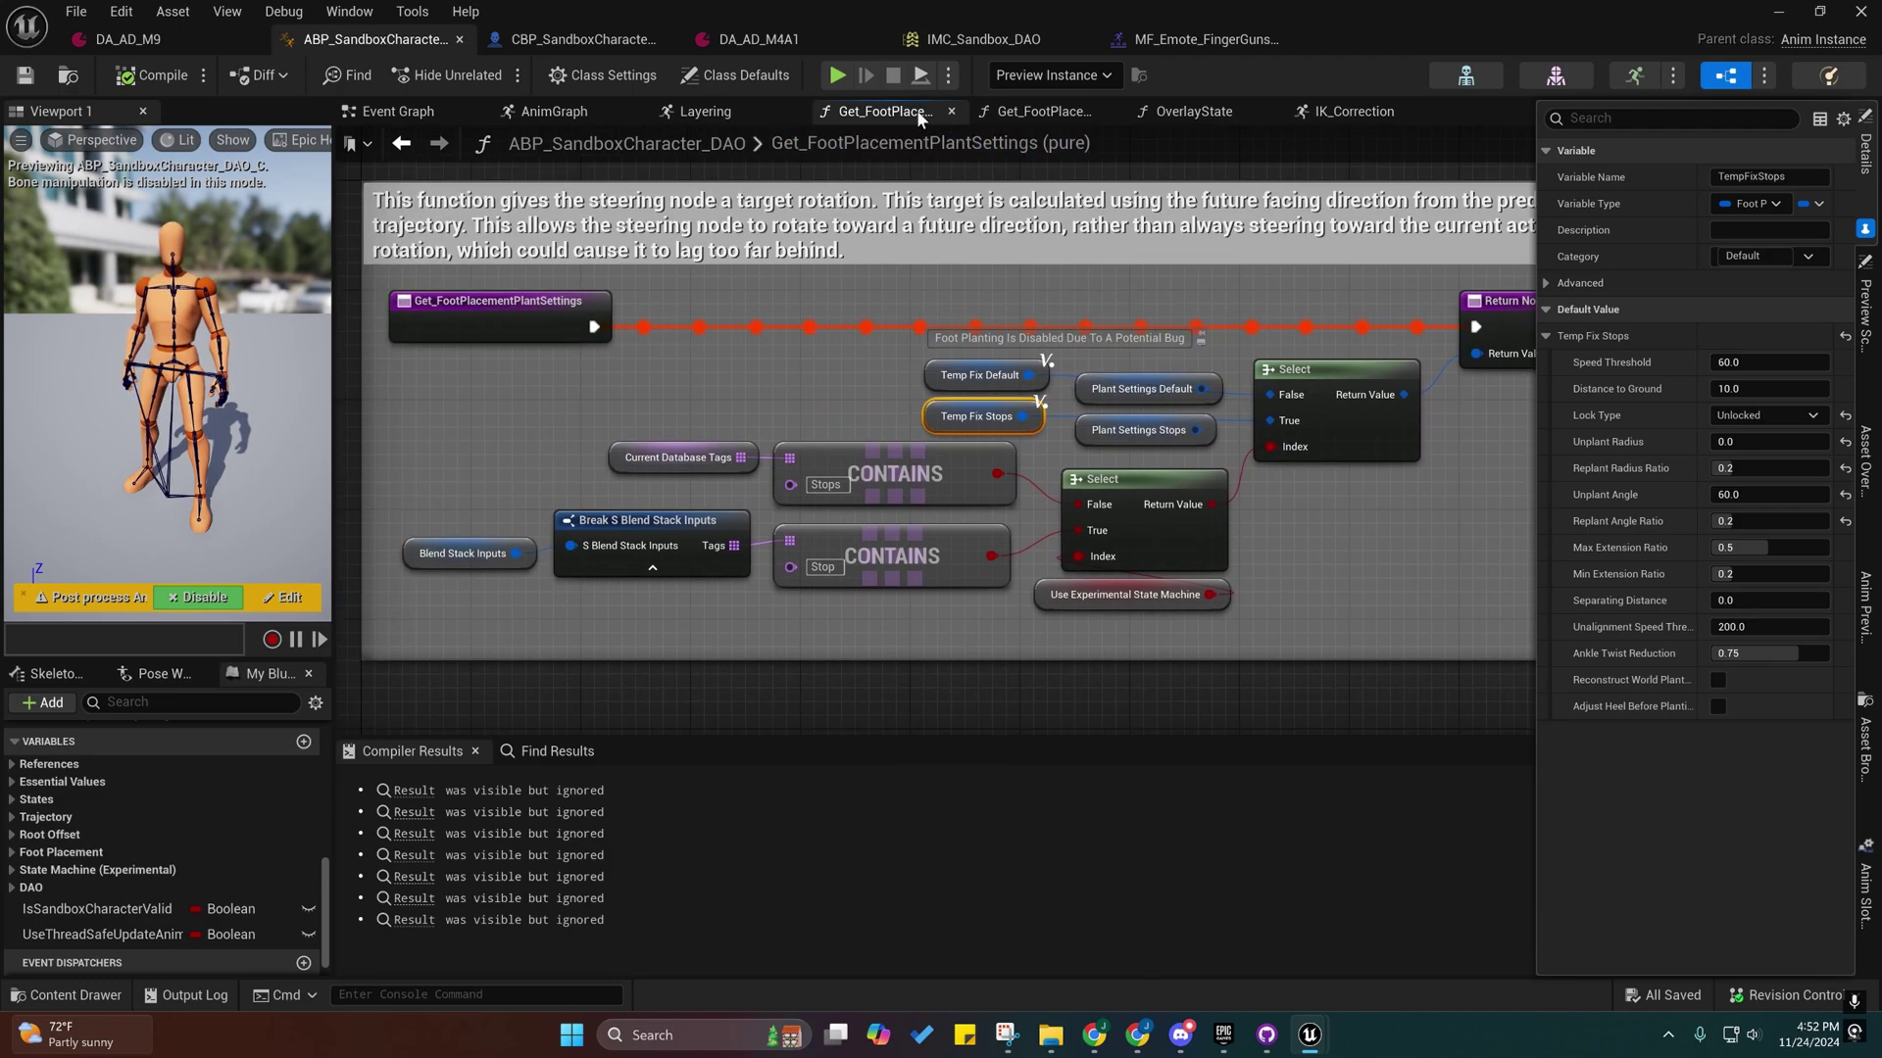
right_drag(793, 392, 716, 392)
mouse_move(821, 409)
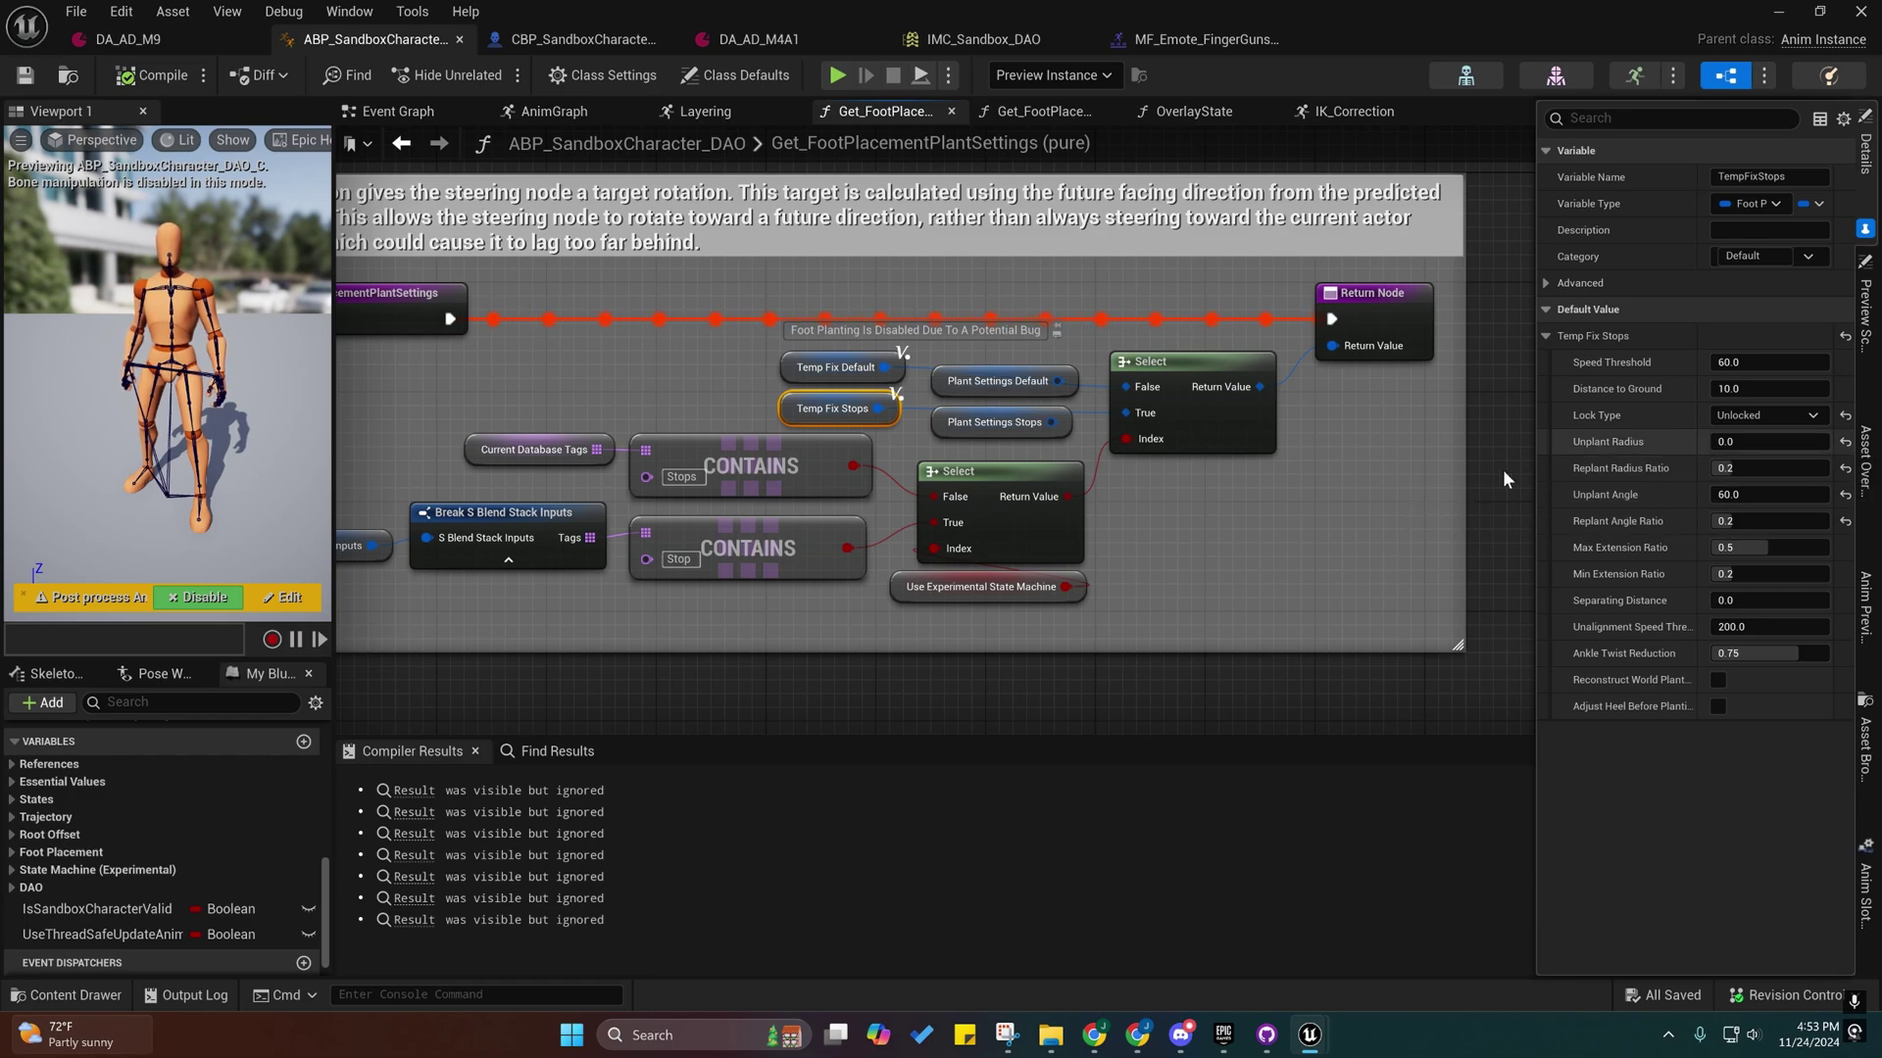
right_drag(1218, 525, 961, 524)
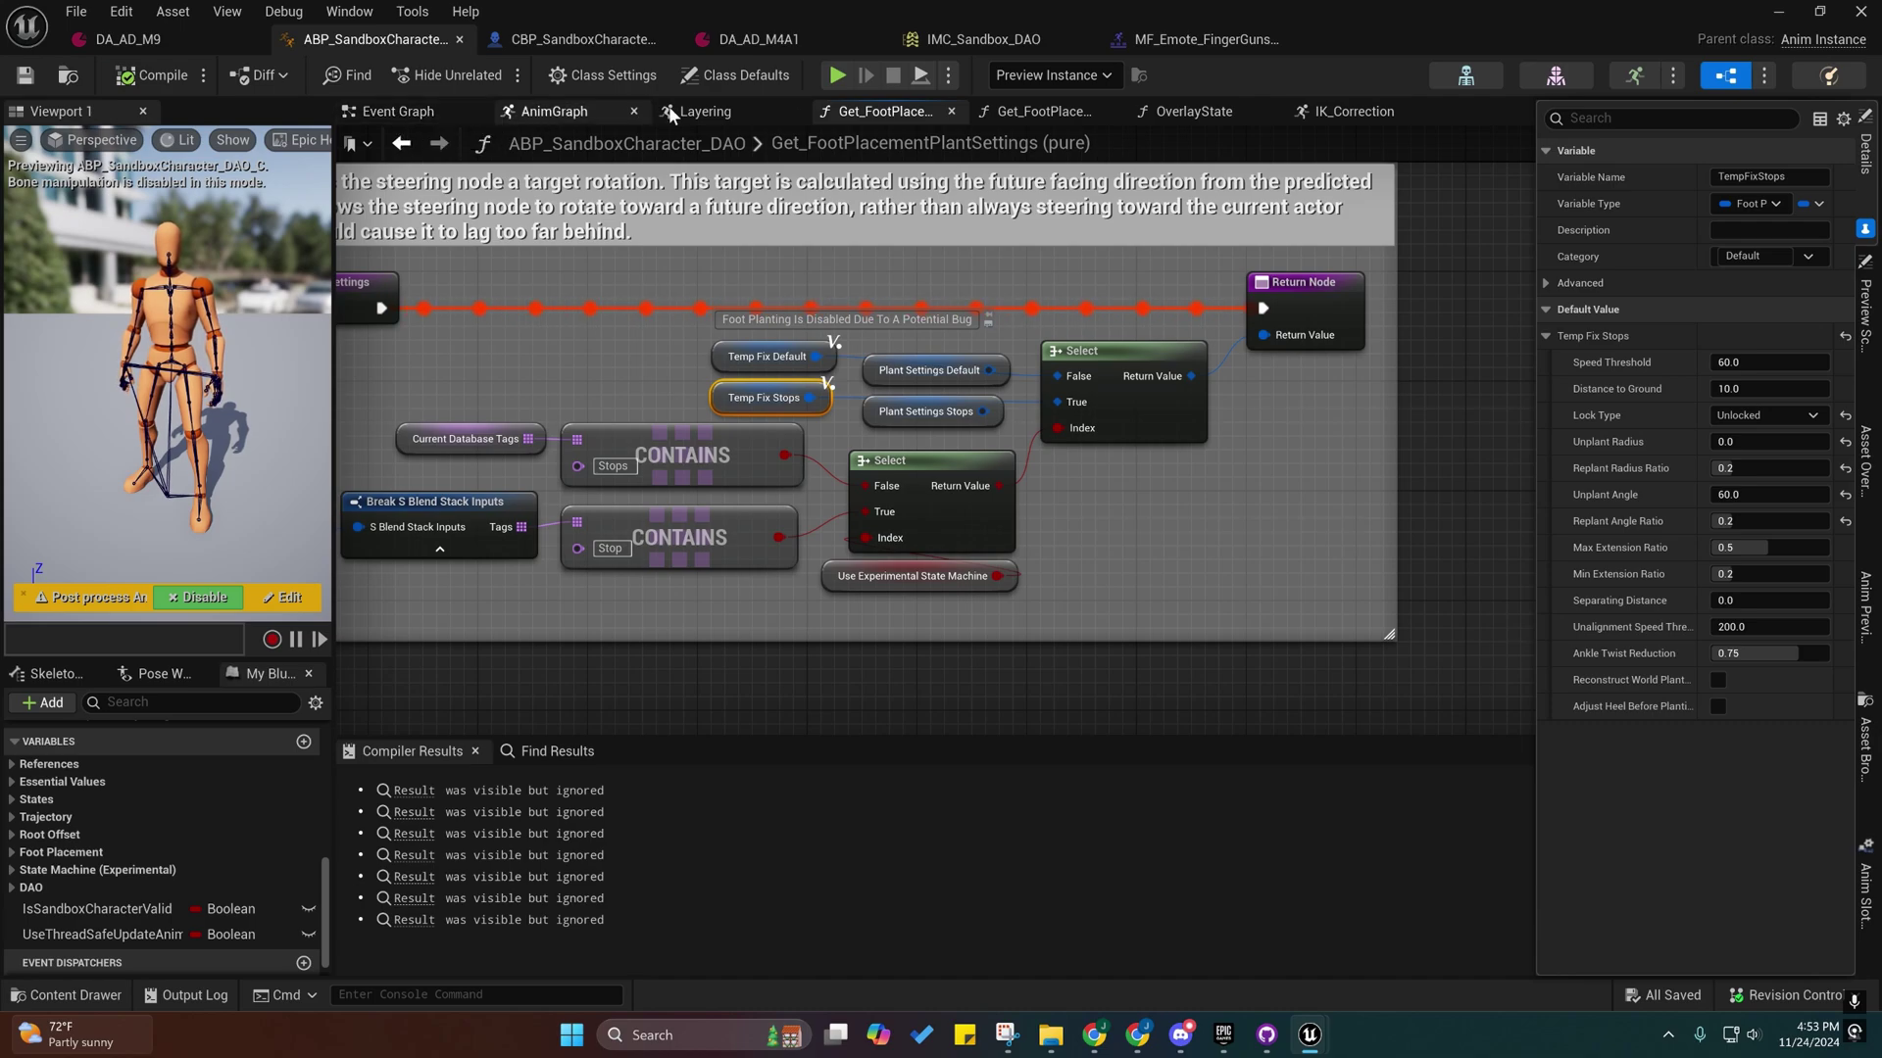
- Return to the AnimGraph and examine the aim offset sections around the Universal AO comment and layered blends
click(563, 116)
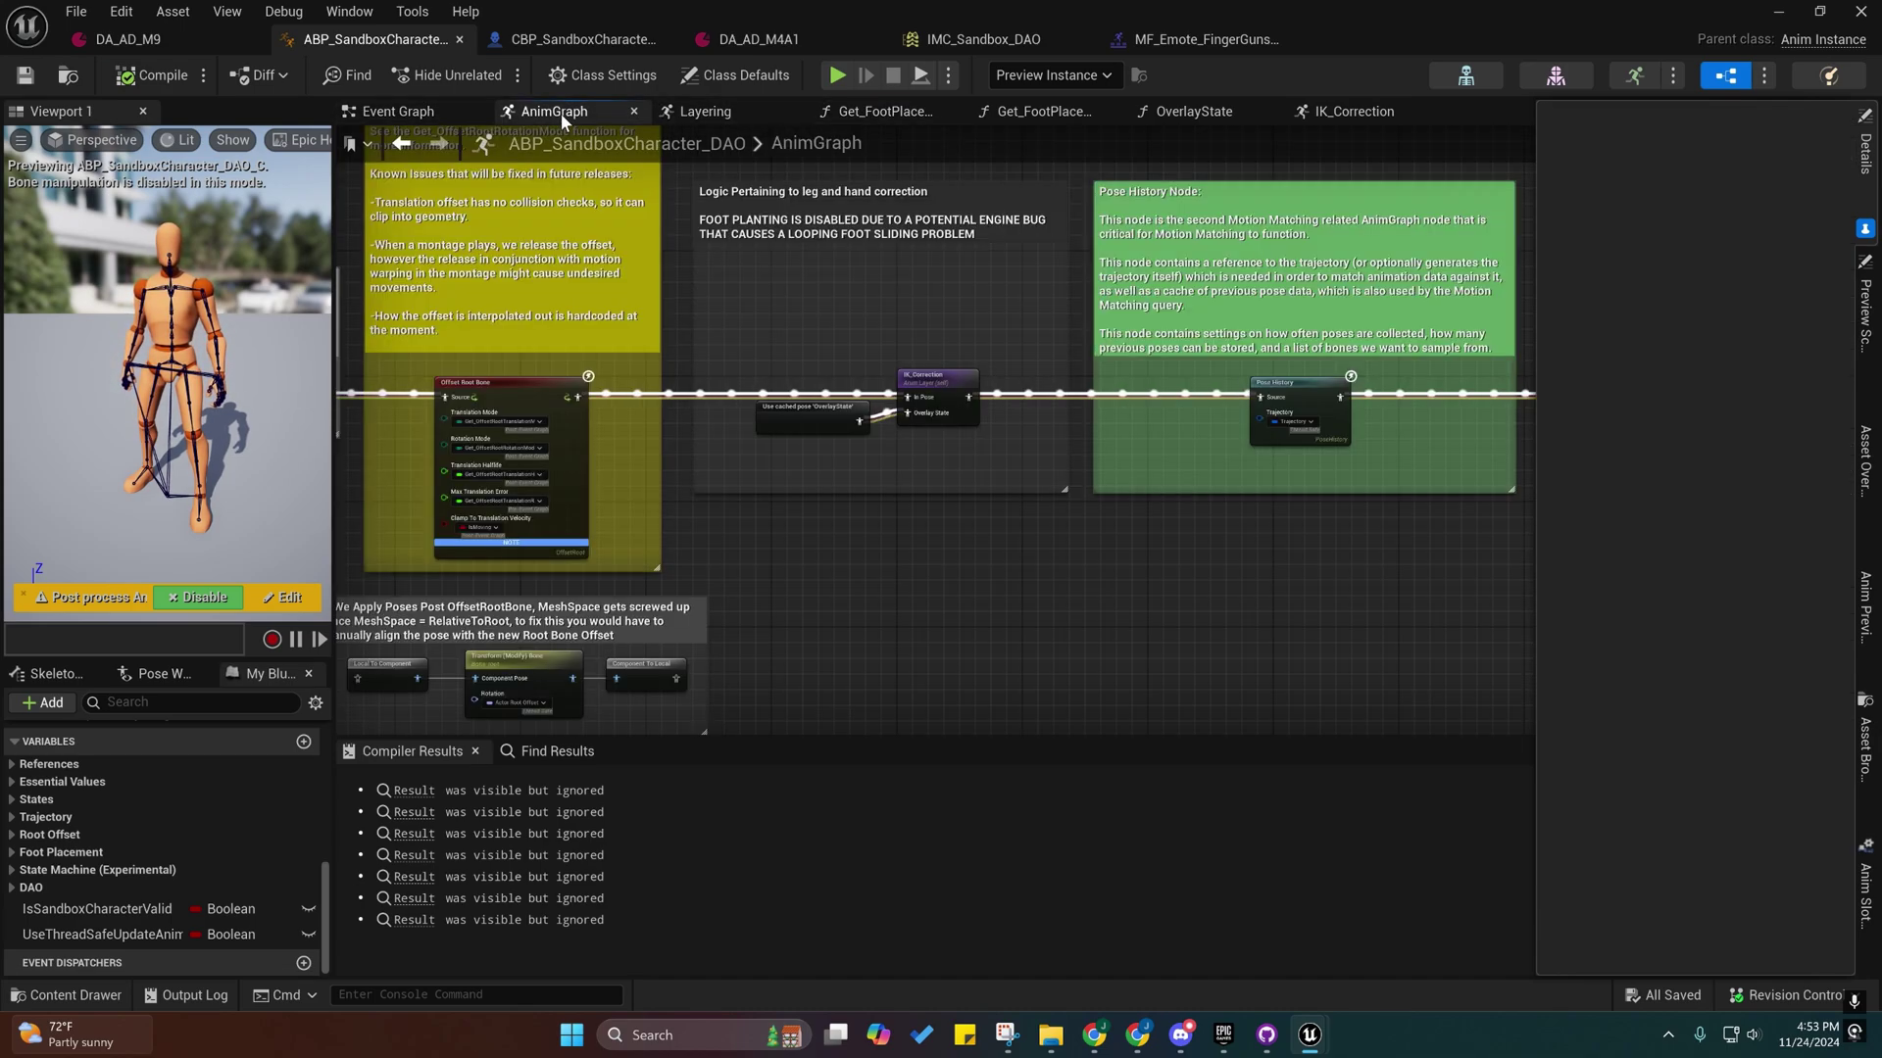
right_drag(603, 490, 1531, 519)
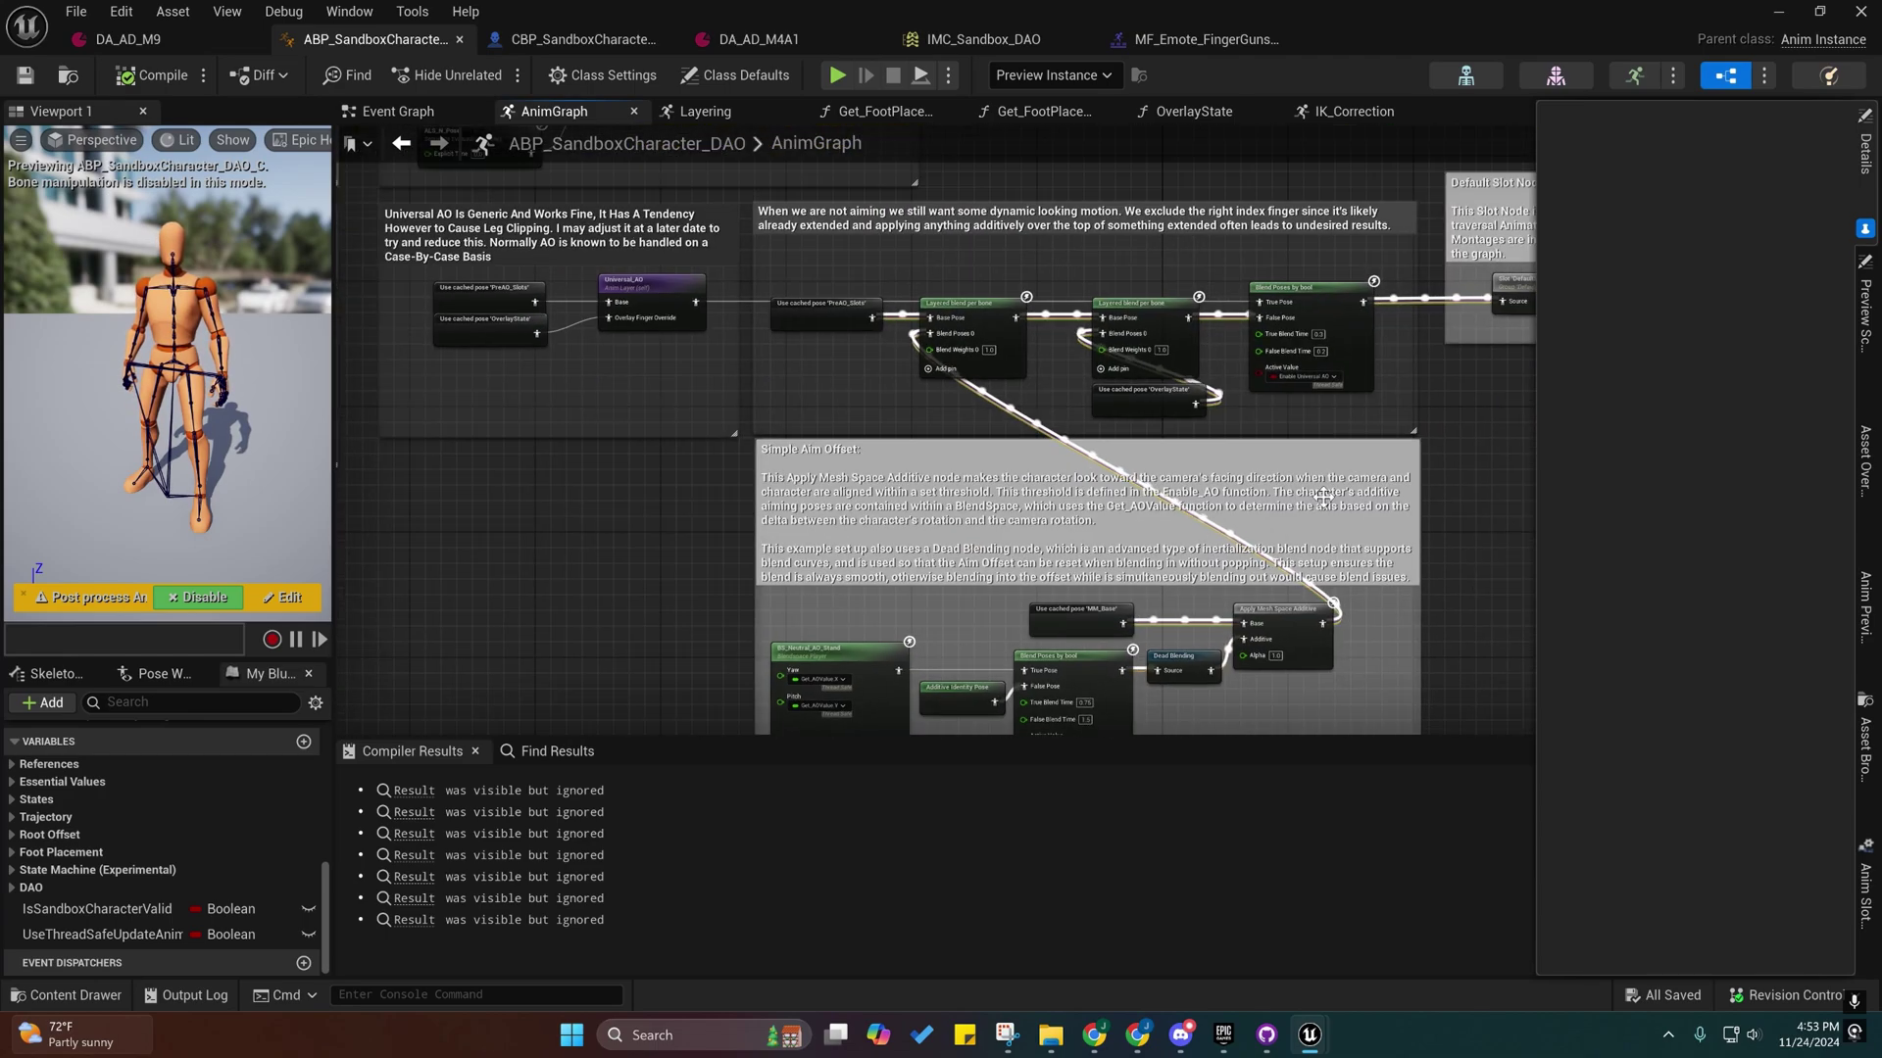
right_drag(1465, 400, 1177, 459)
scroll(990, 468, down, 3)
scroll(866, 389, up, 5)
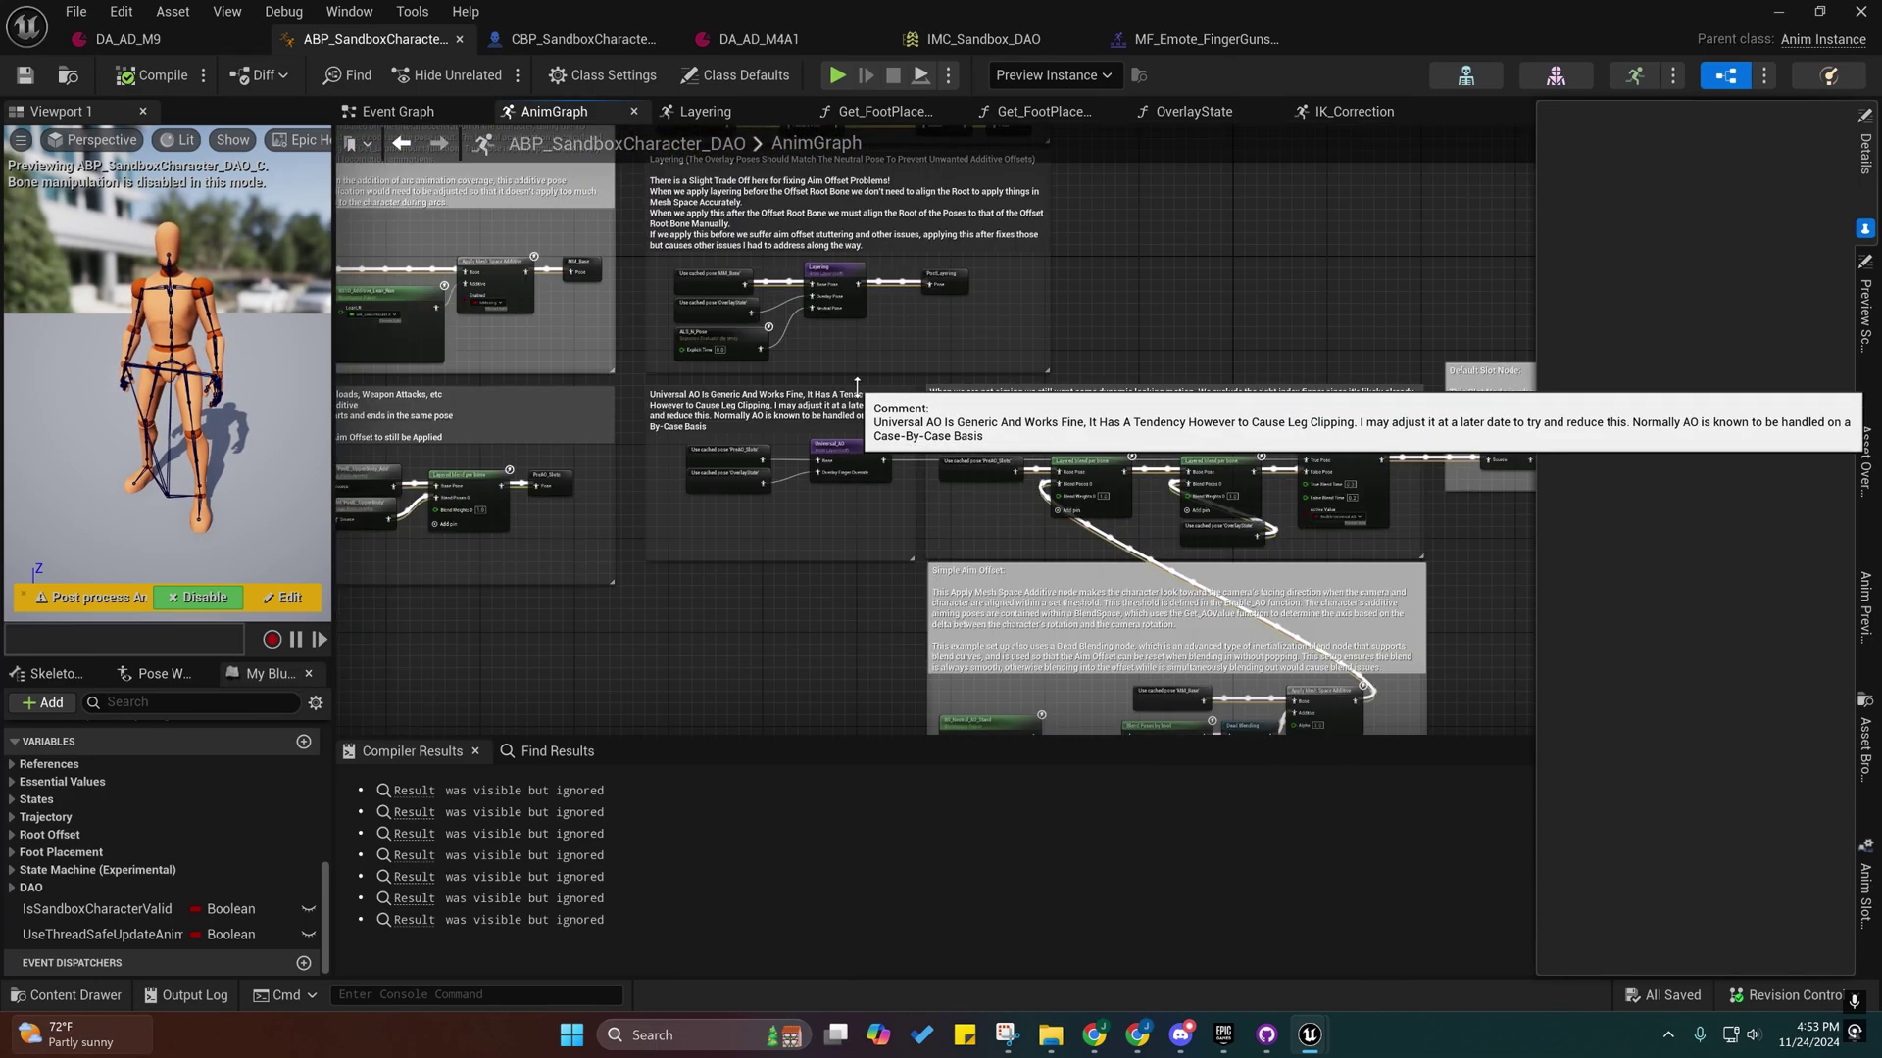
right_drag(794, 365, 712, 354)
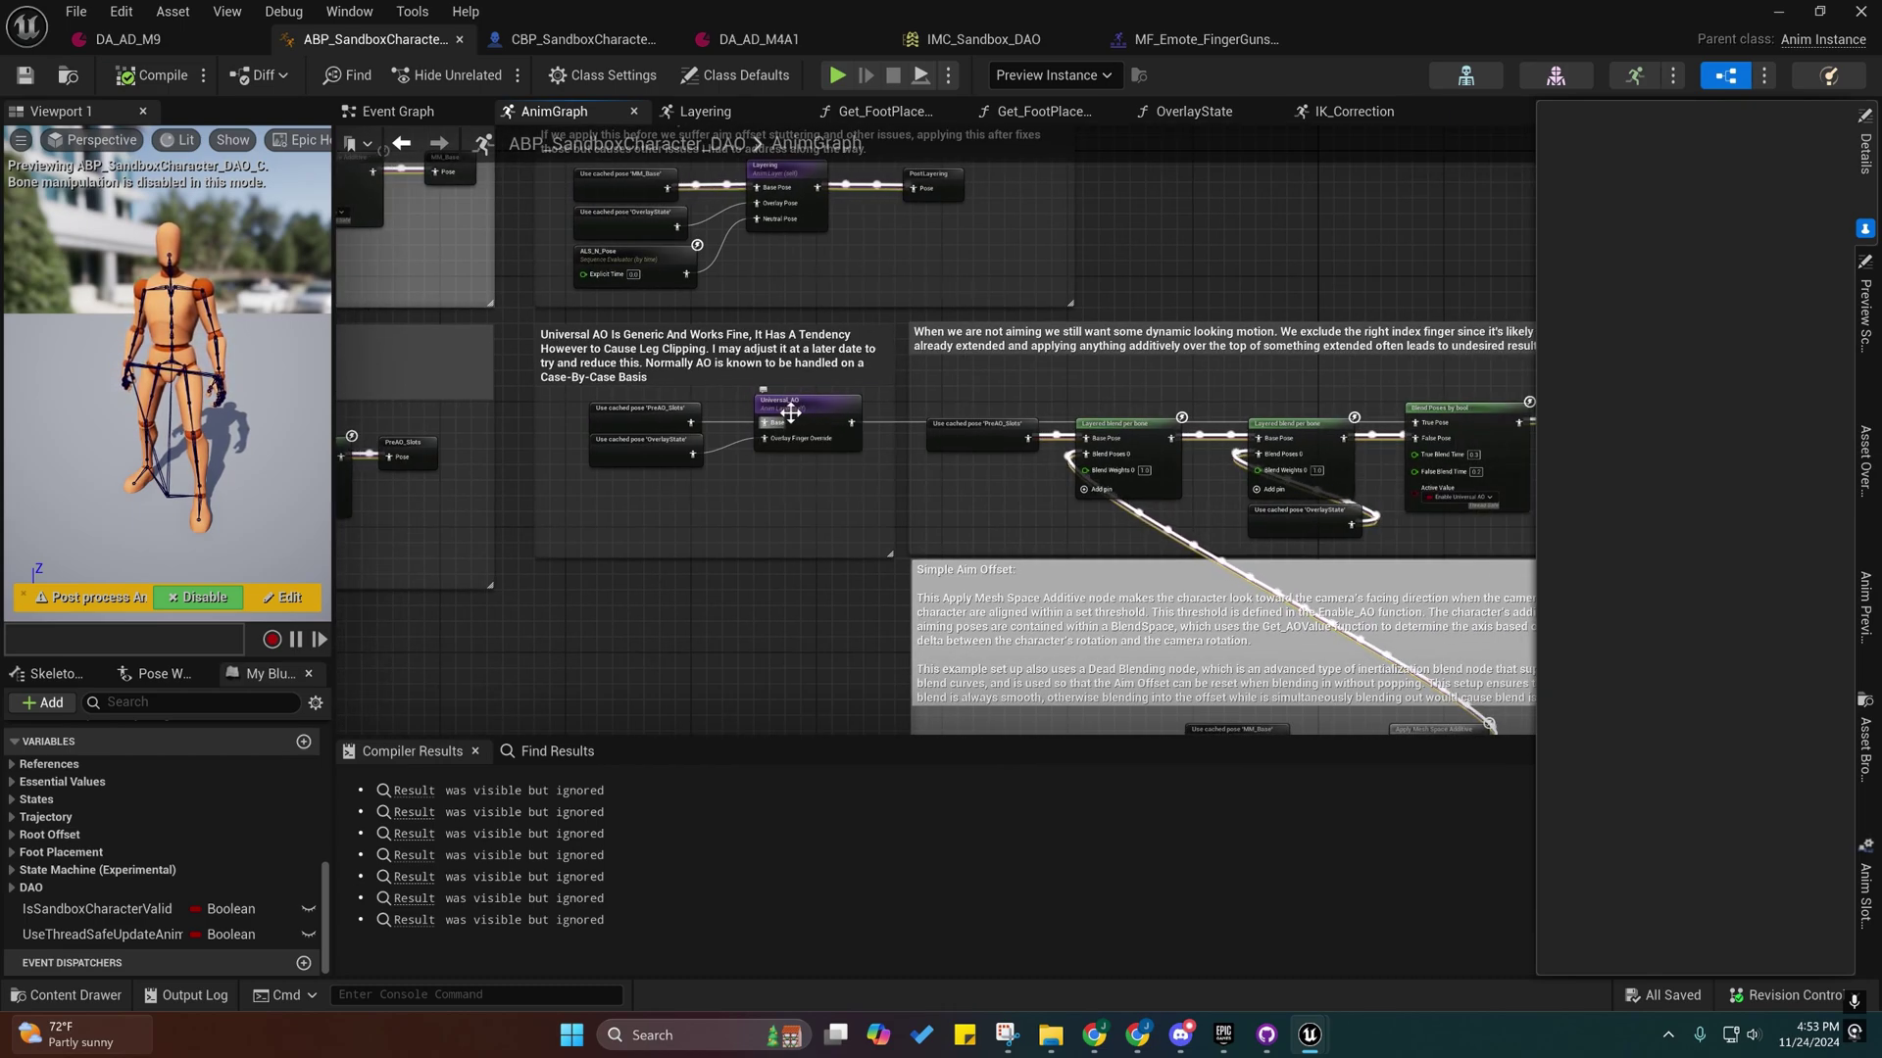
right_drag(921, 281, 1039, 229)
right_drag(755, 492, 588, 536)
- Open the Universal_AO layer and examine its Pitch AO, Spine AimOffset and WeaponFingerCorrection sections
double_click(743, 460)
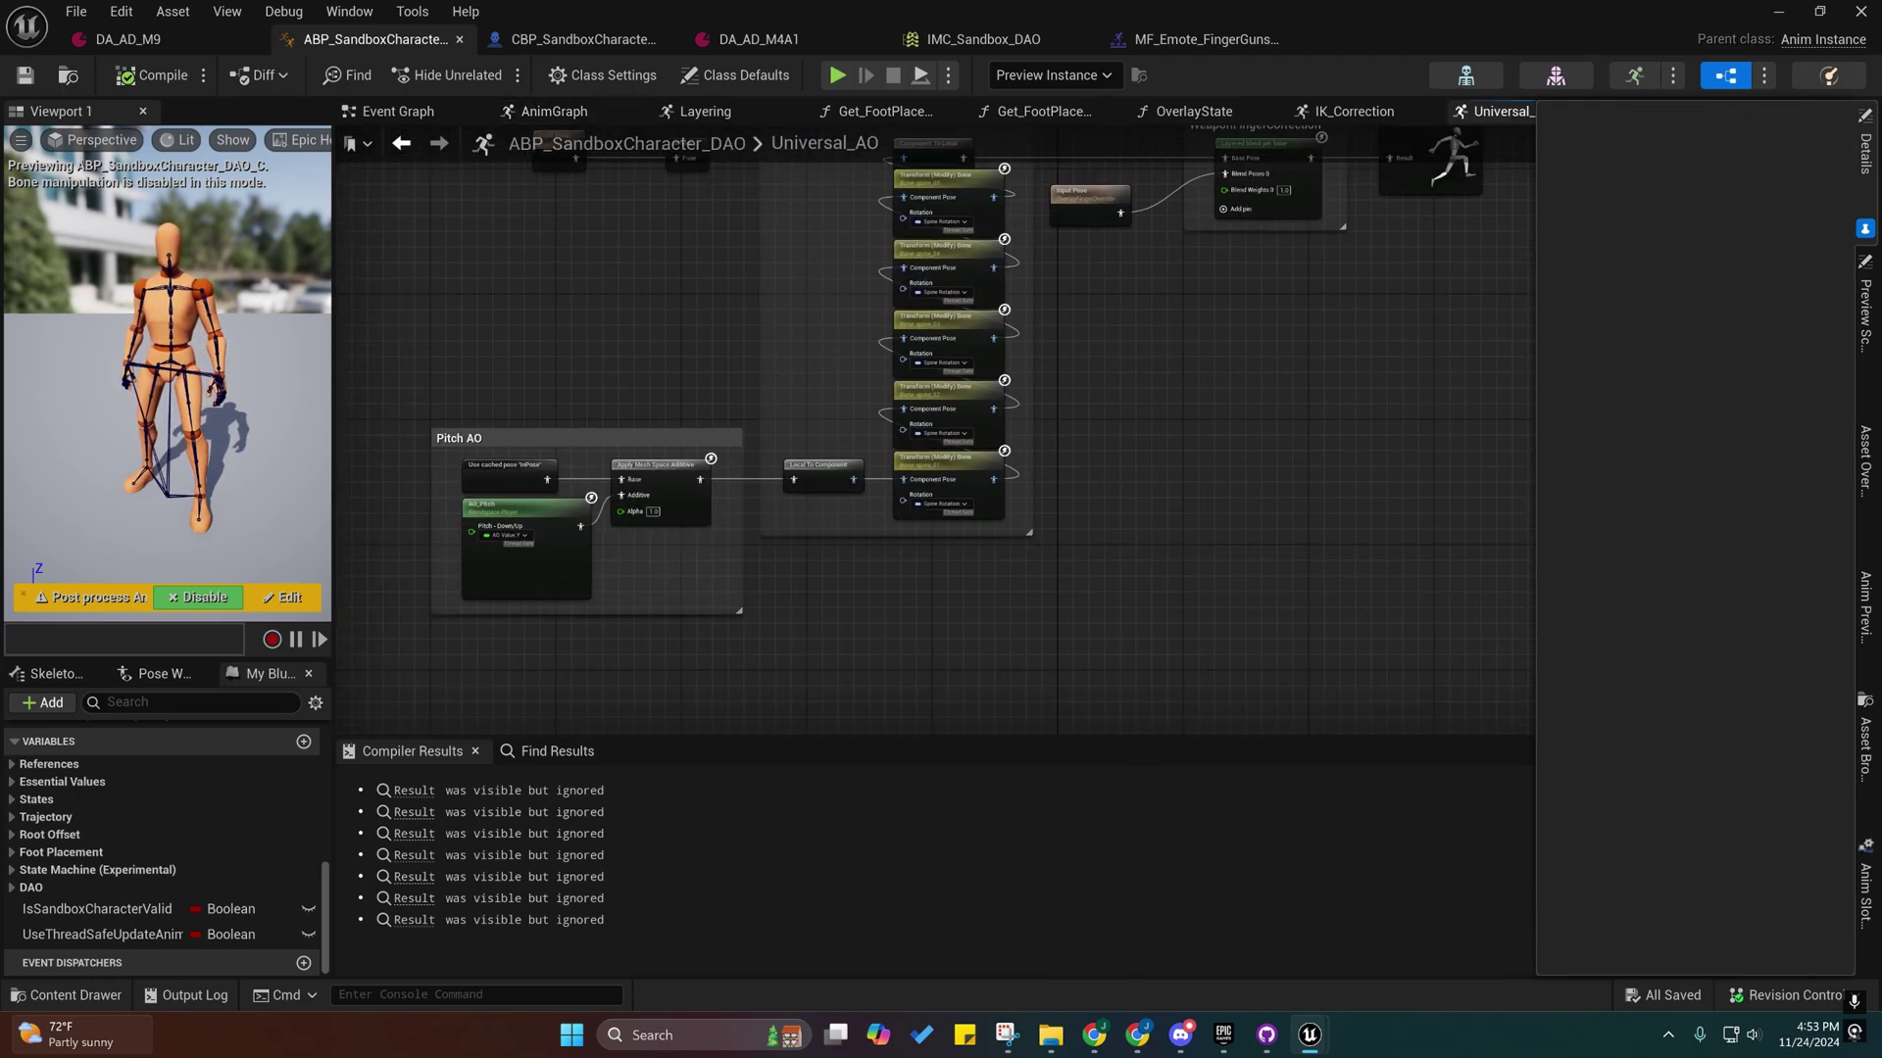
right_drag(1427, 154, 849, 419)
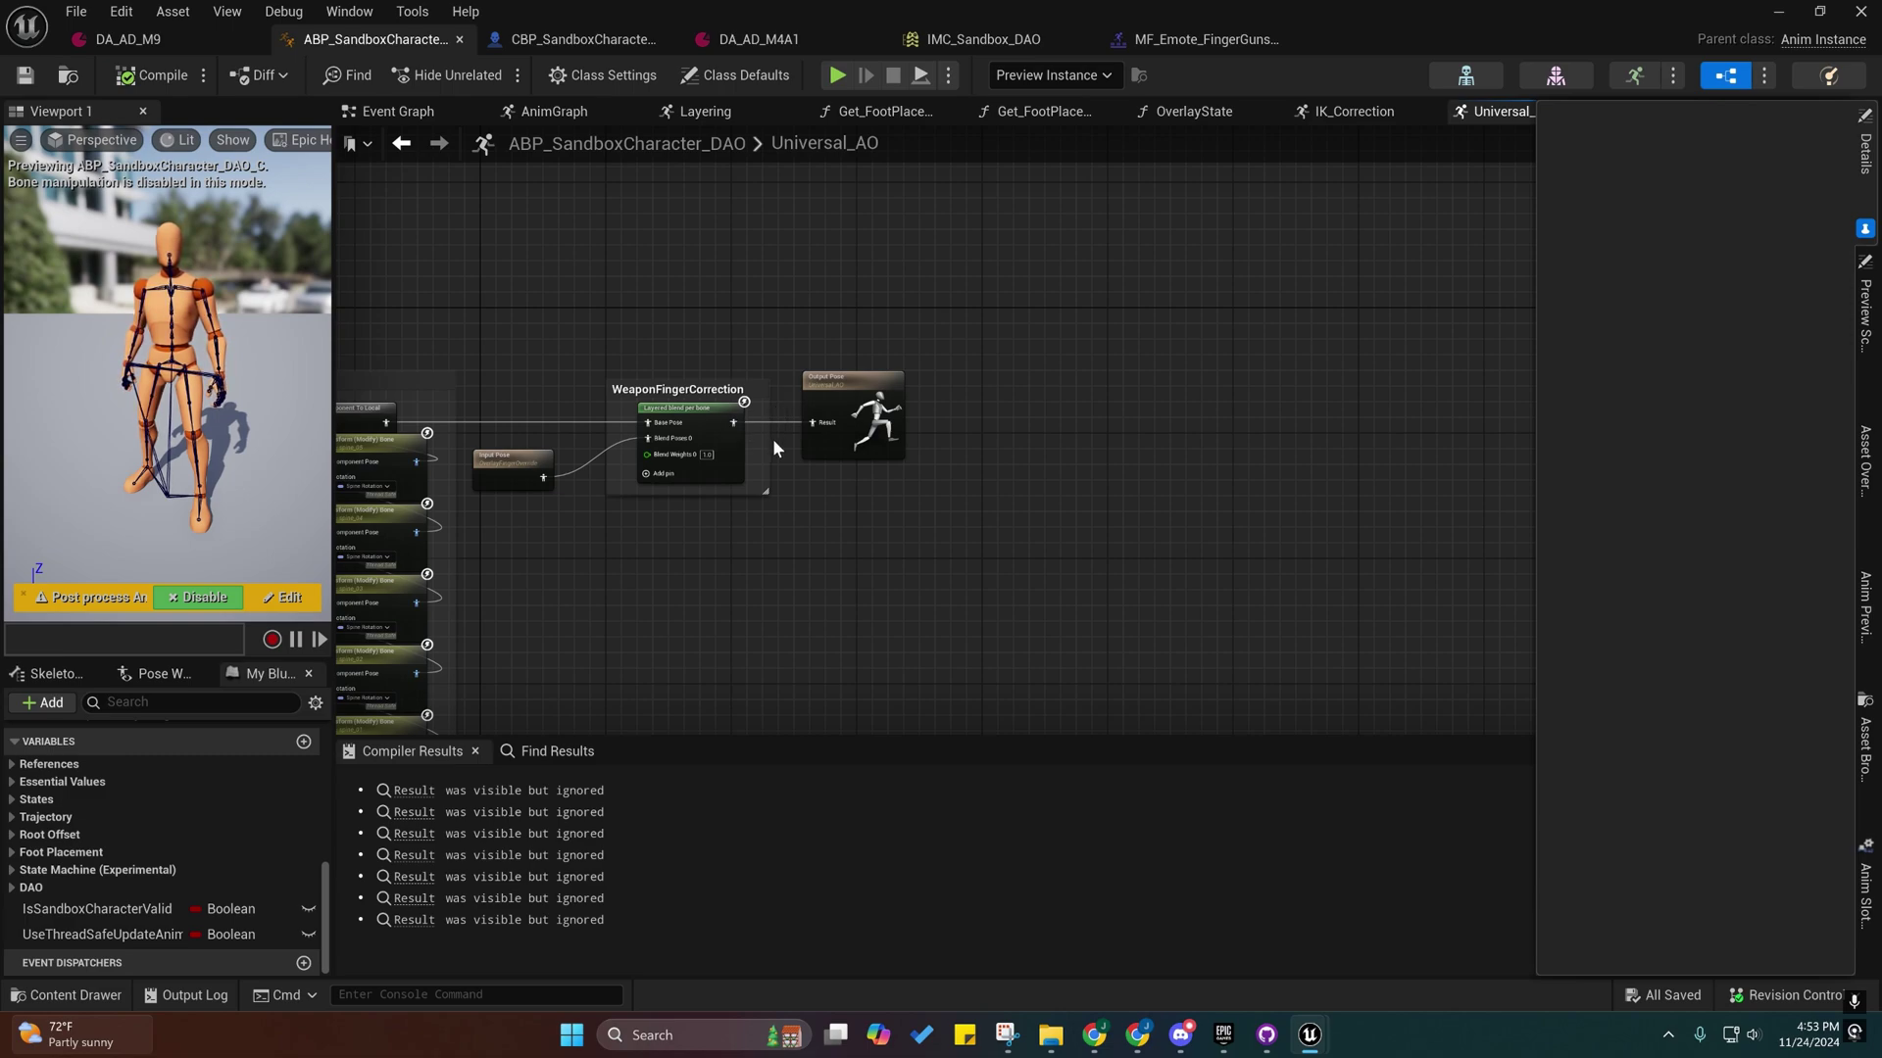
right_drag(788, 502, 1223, 435)
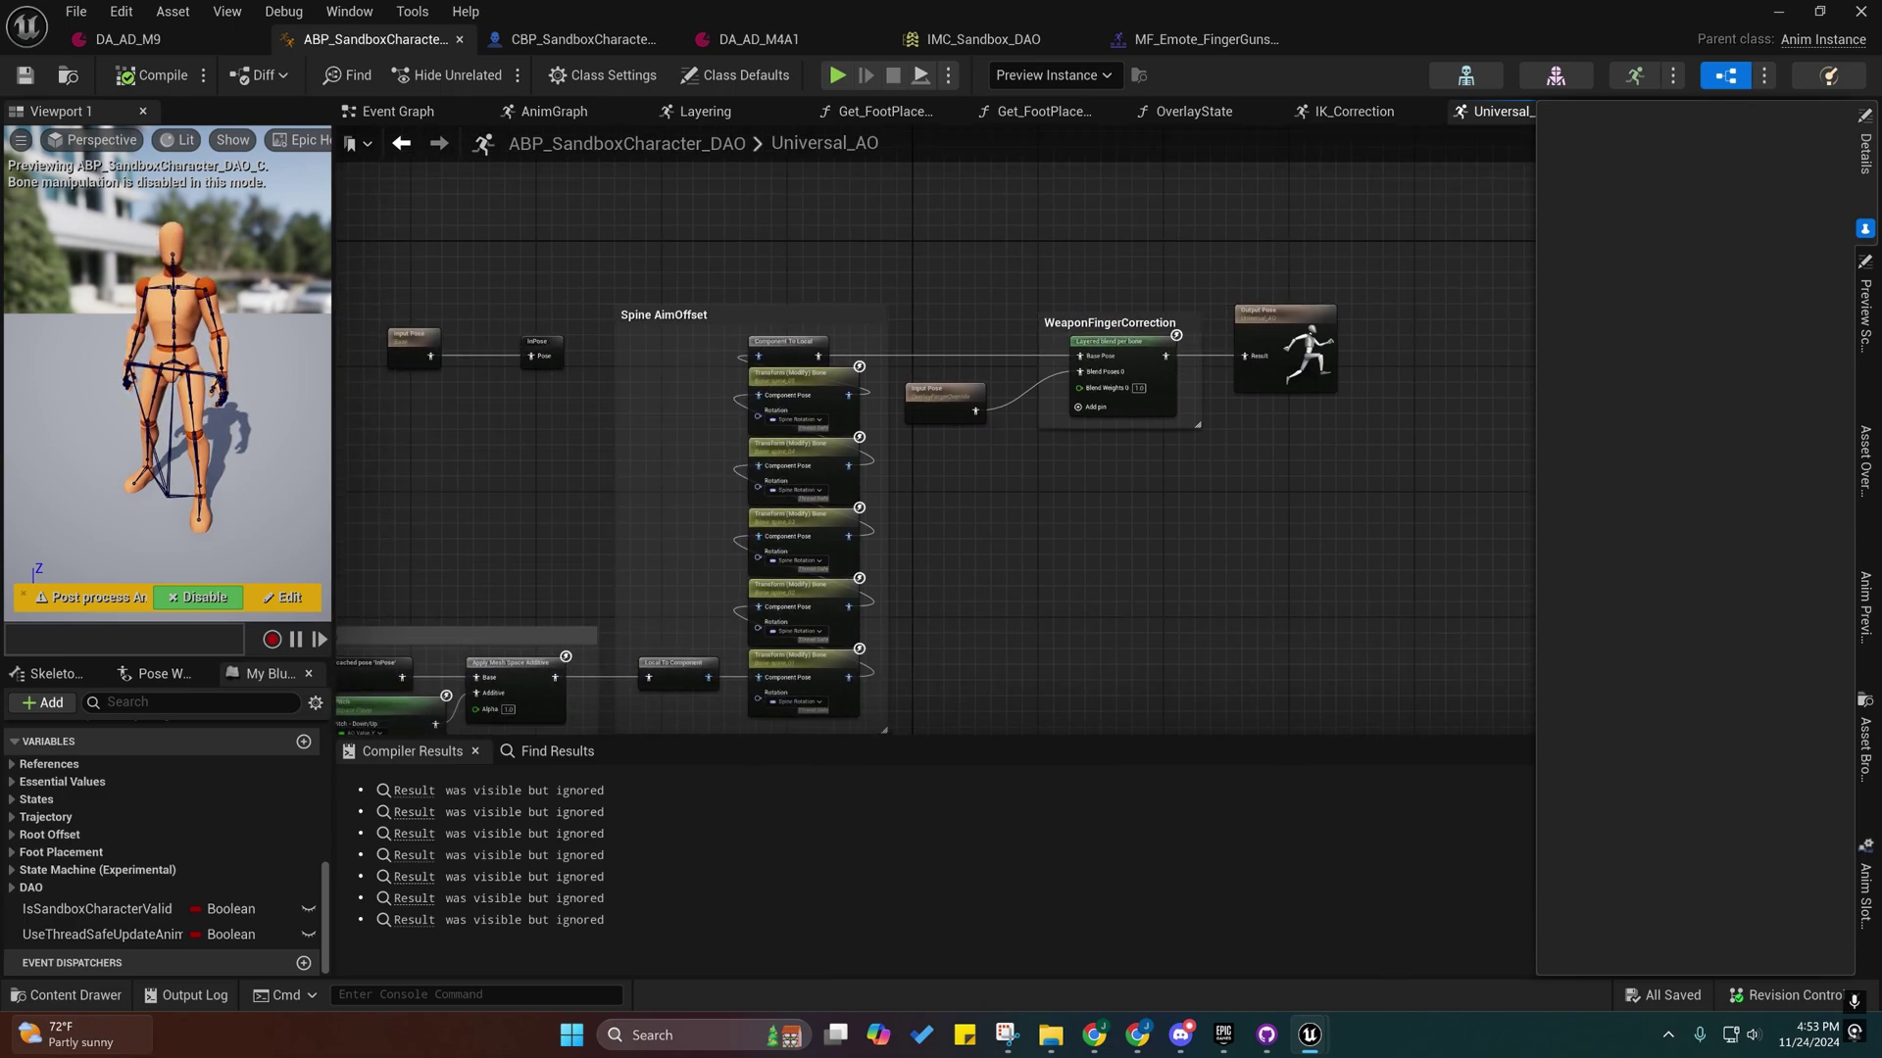
right_drag(632, 710, 801, 534)
right_drag(762, 464, 564, 538)
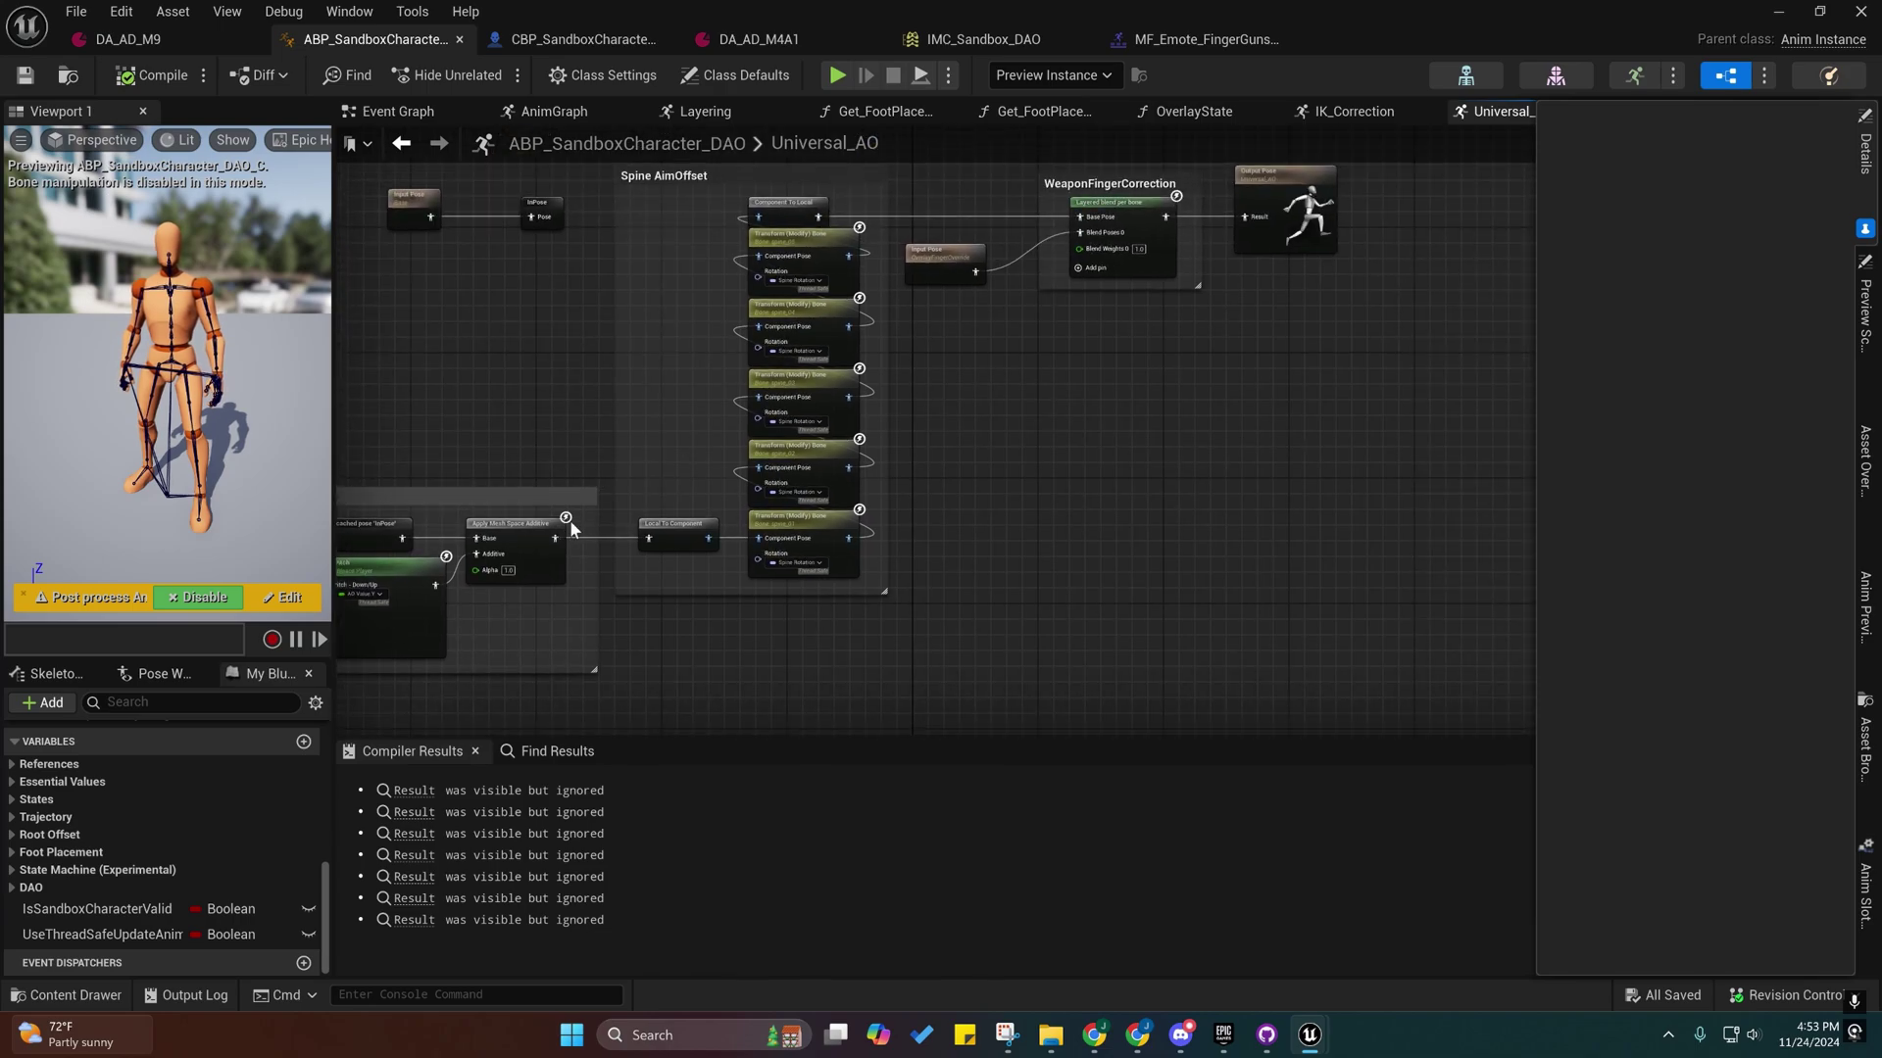
- Go back to the AnimGraph and inspect the Universal AO comment block and the Universal_AO node's settings
click(402, 143)
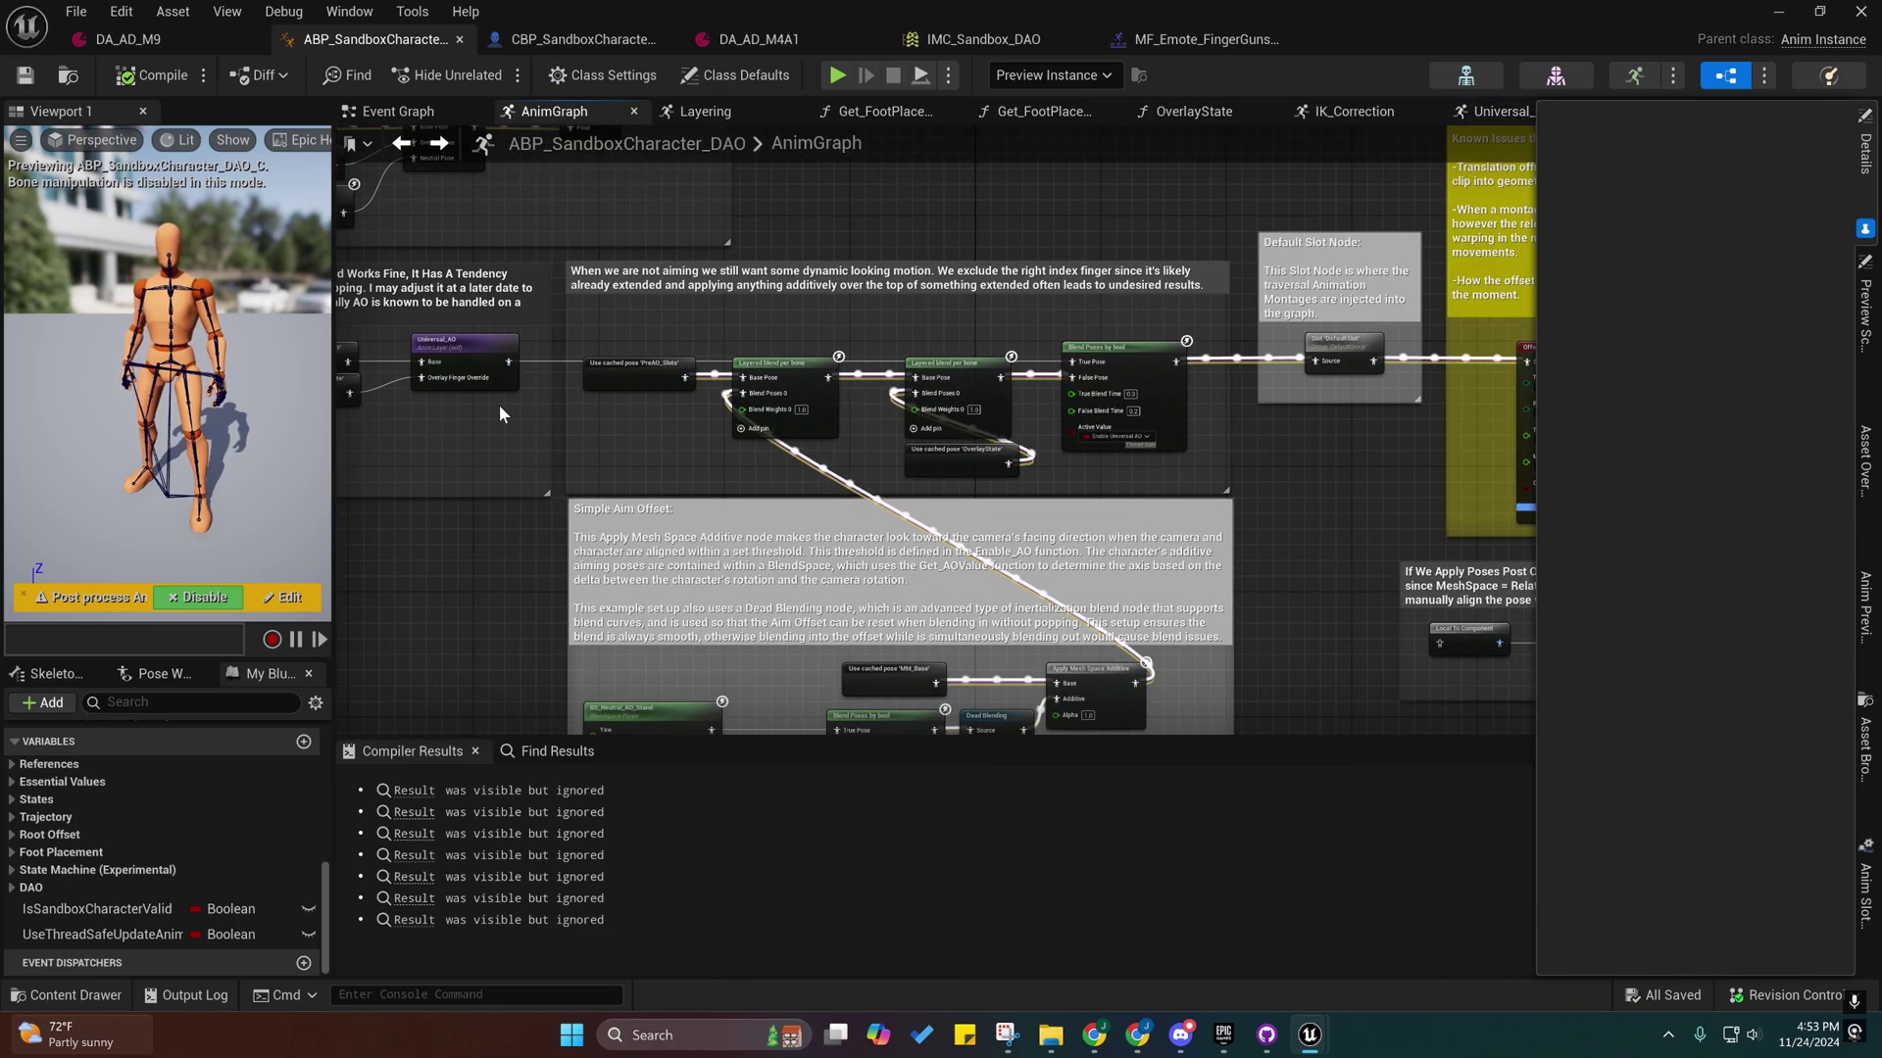
right_drag(422, 501, 790, 497)
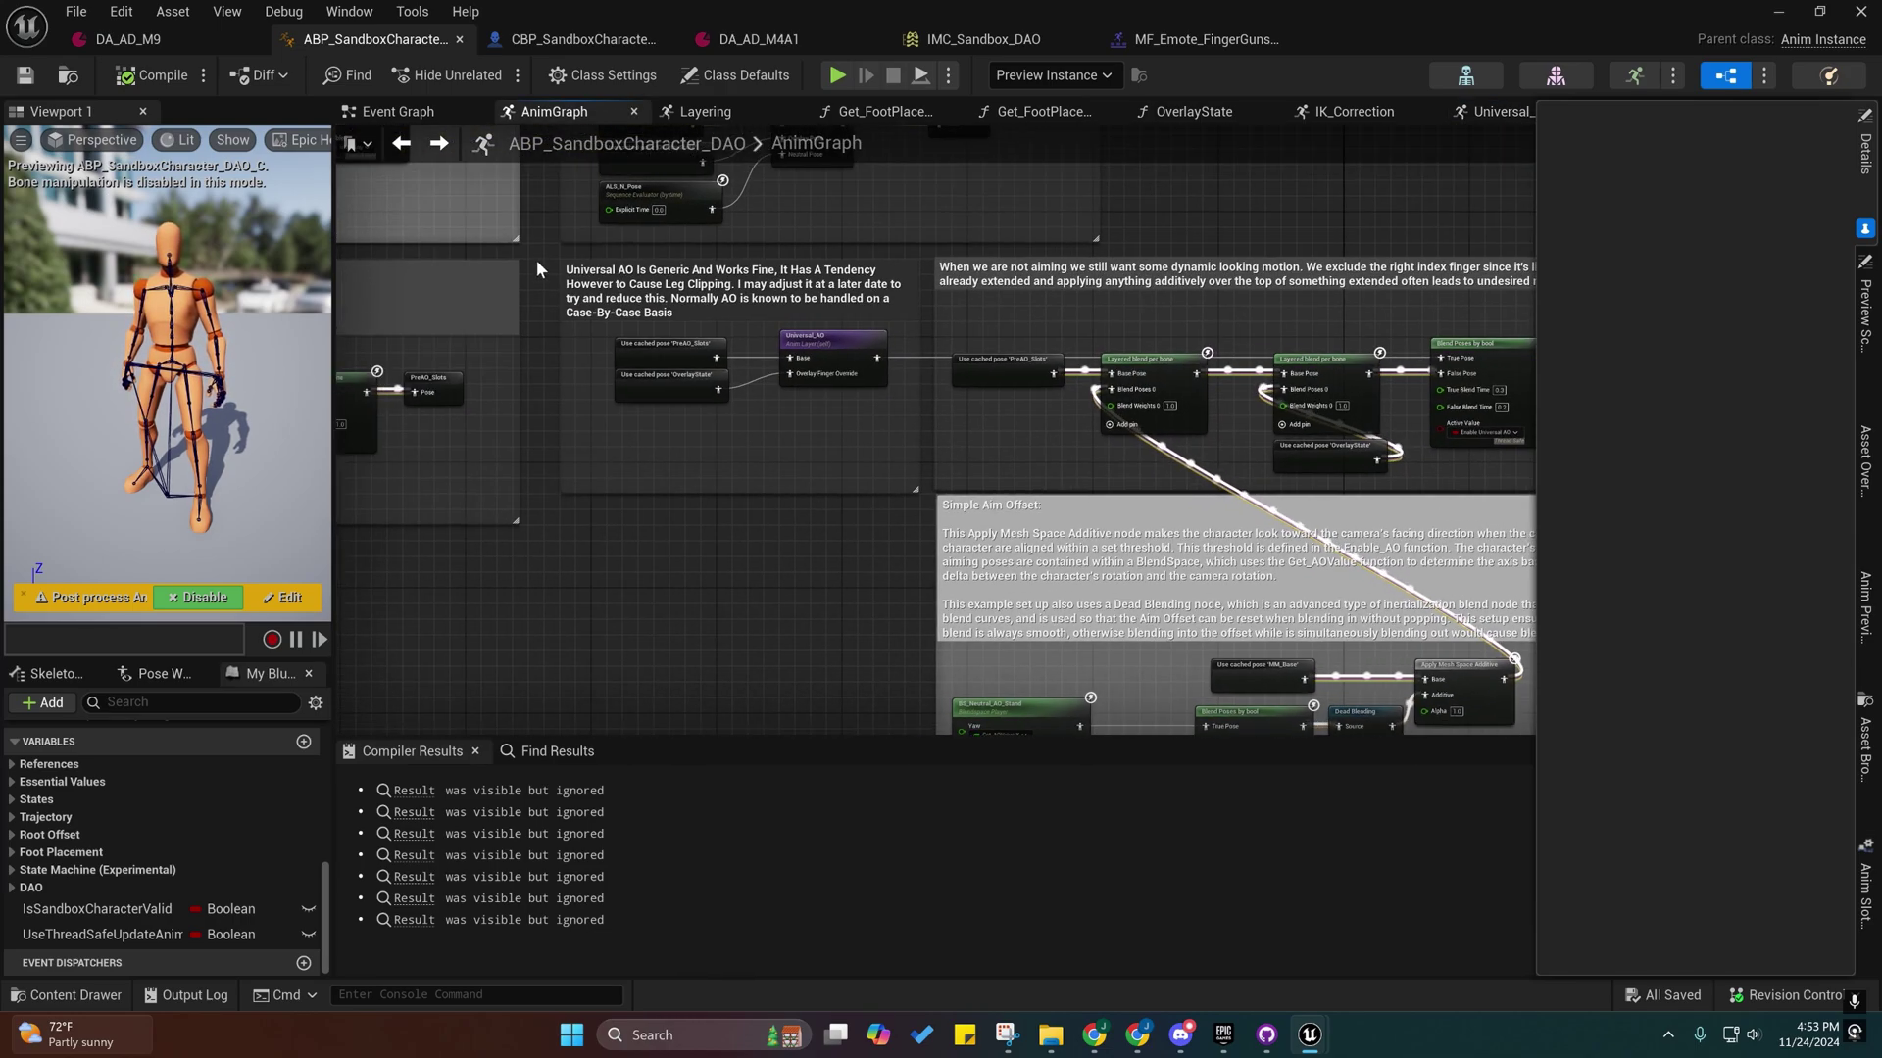
click(573, 274)
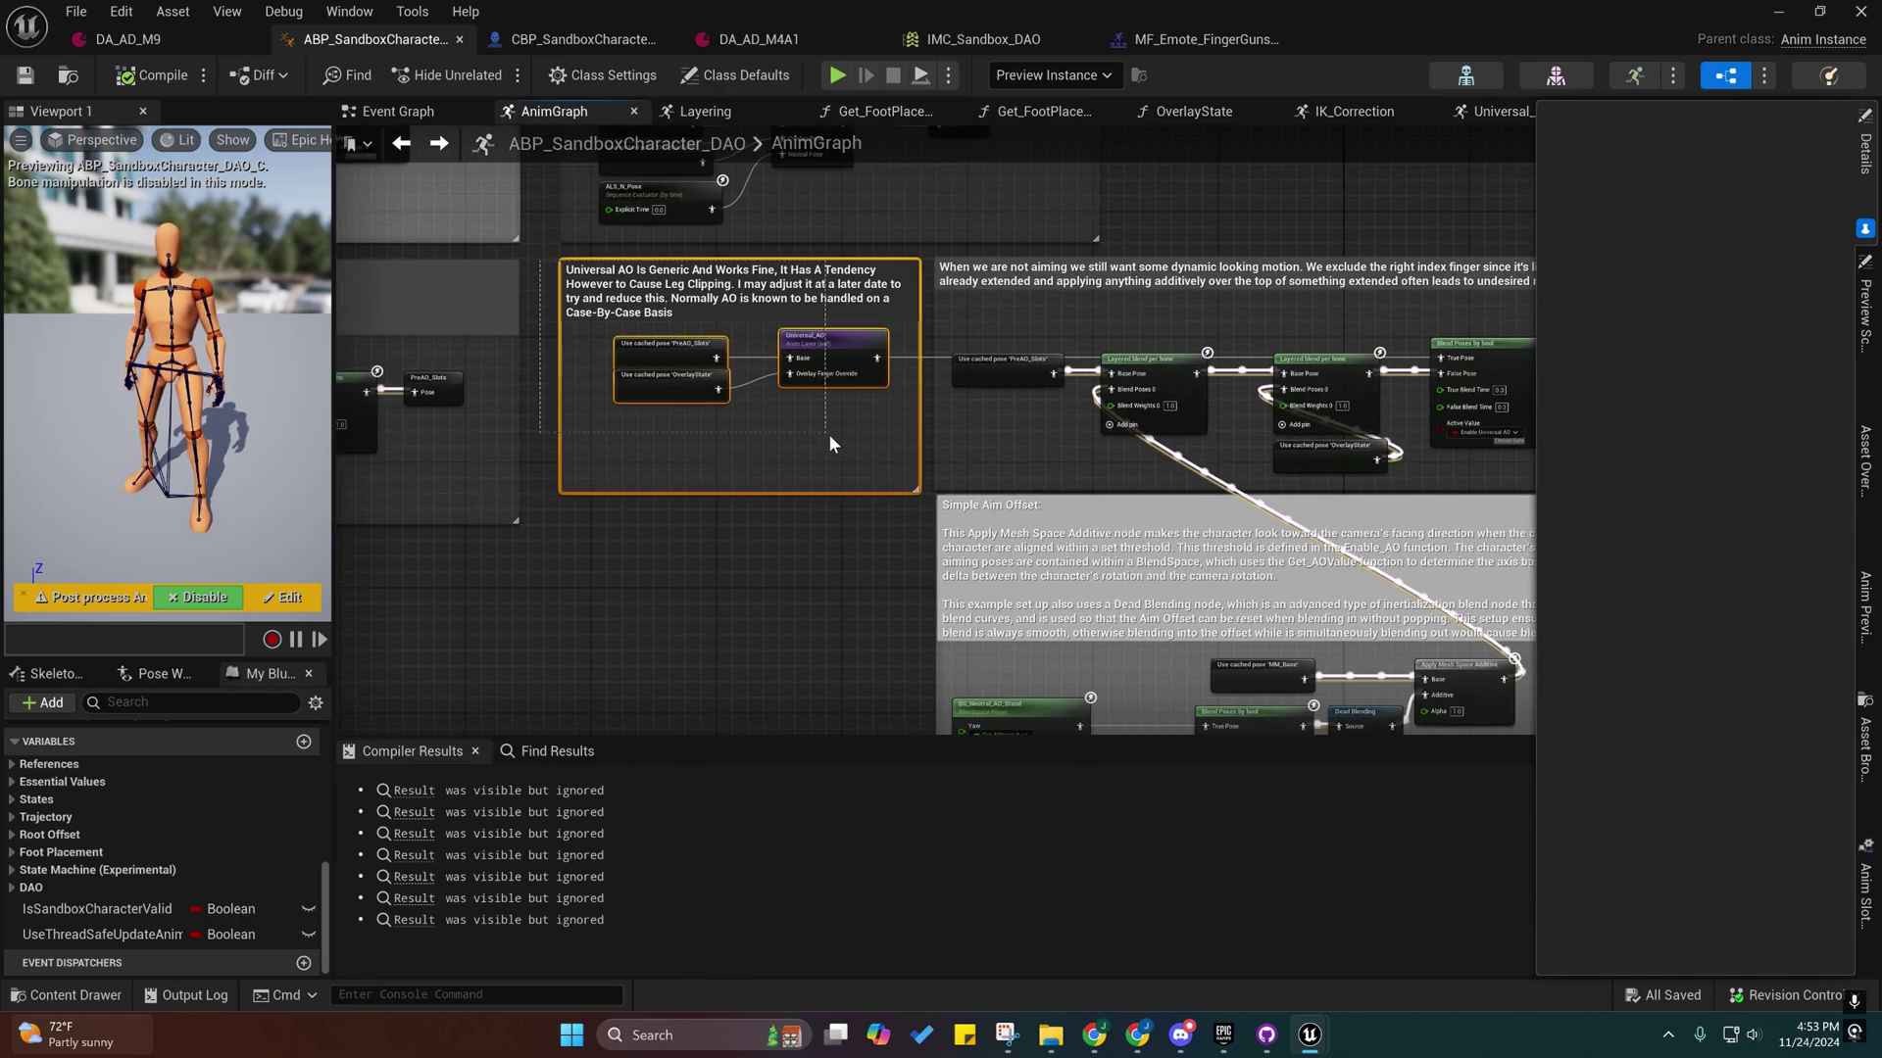
click(821, 350)
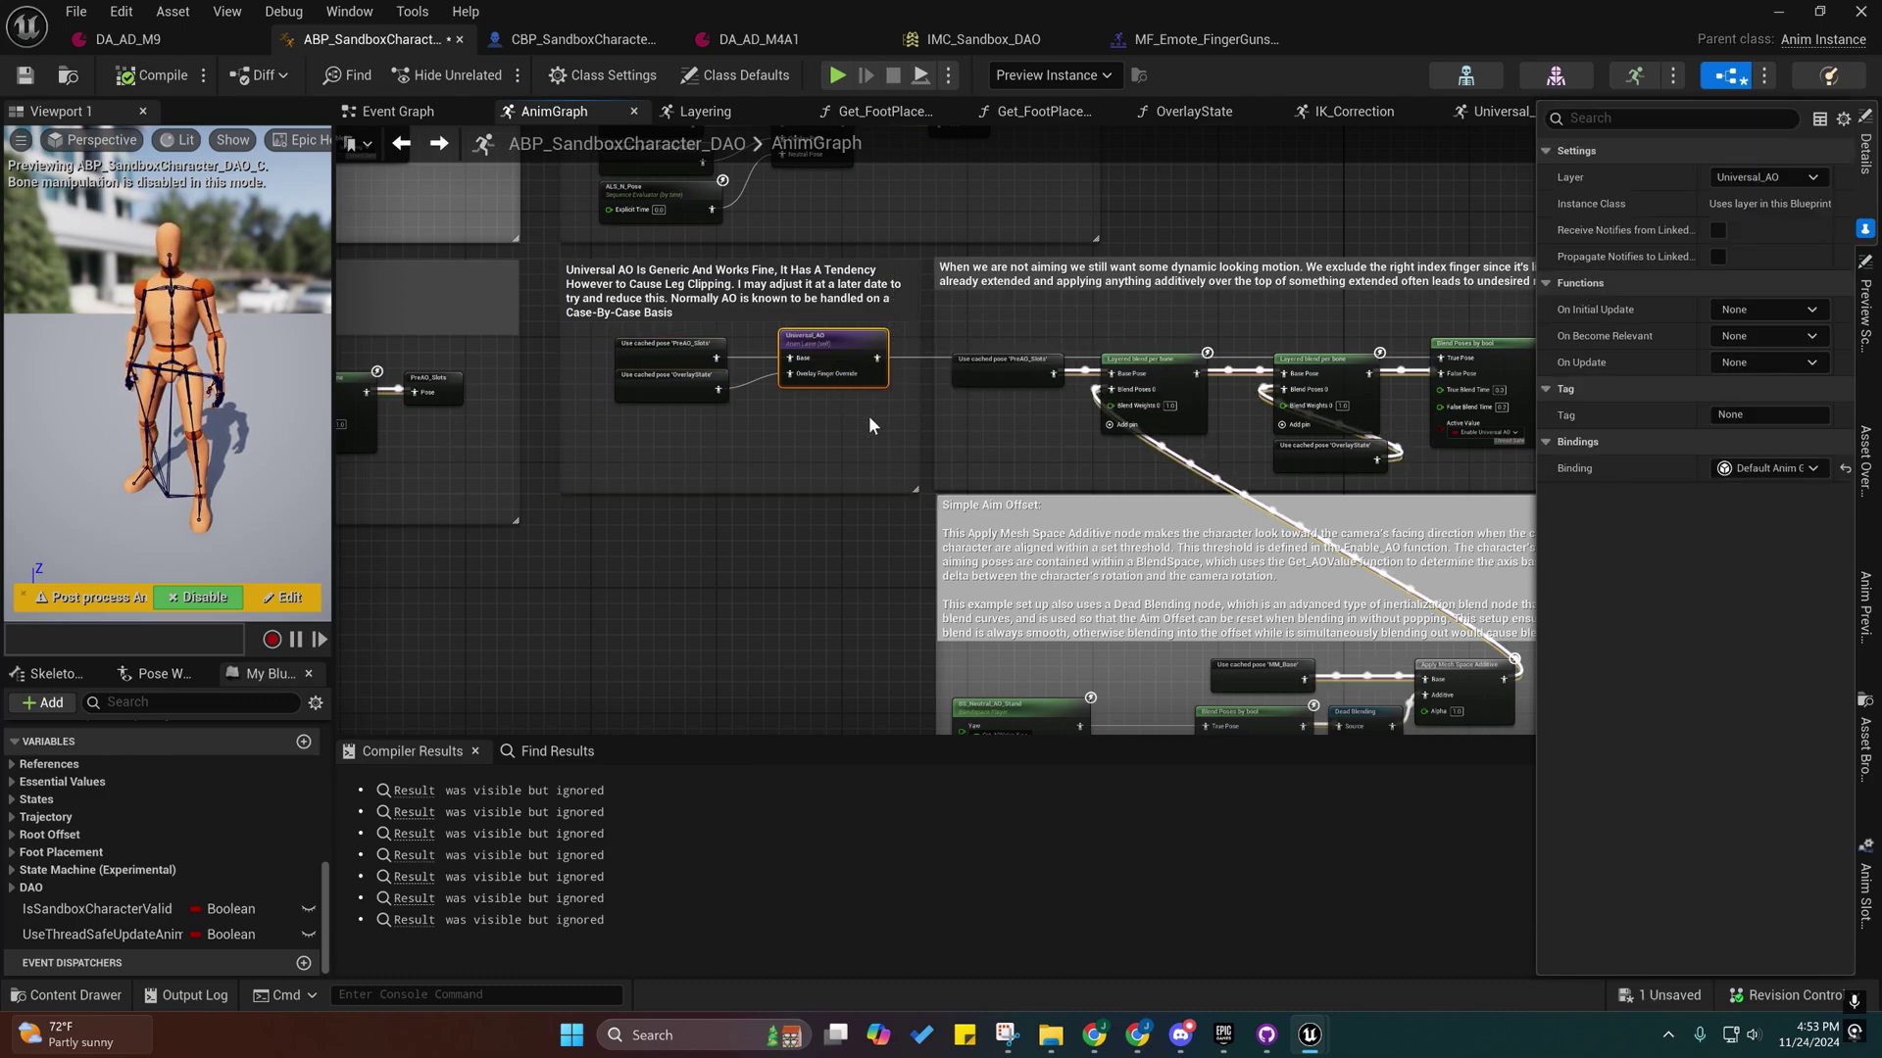
- Examine the Overlay State and Layering sections and the upper-body montage slots of the AnimGraph
right_drag(869, 427, 252, 439)
right_drag(1032, 440, 1309, 599)
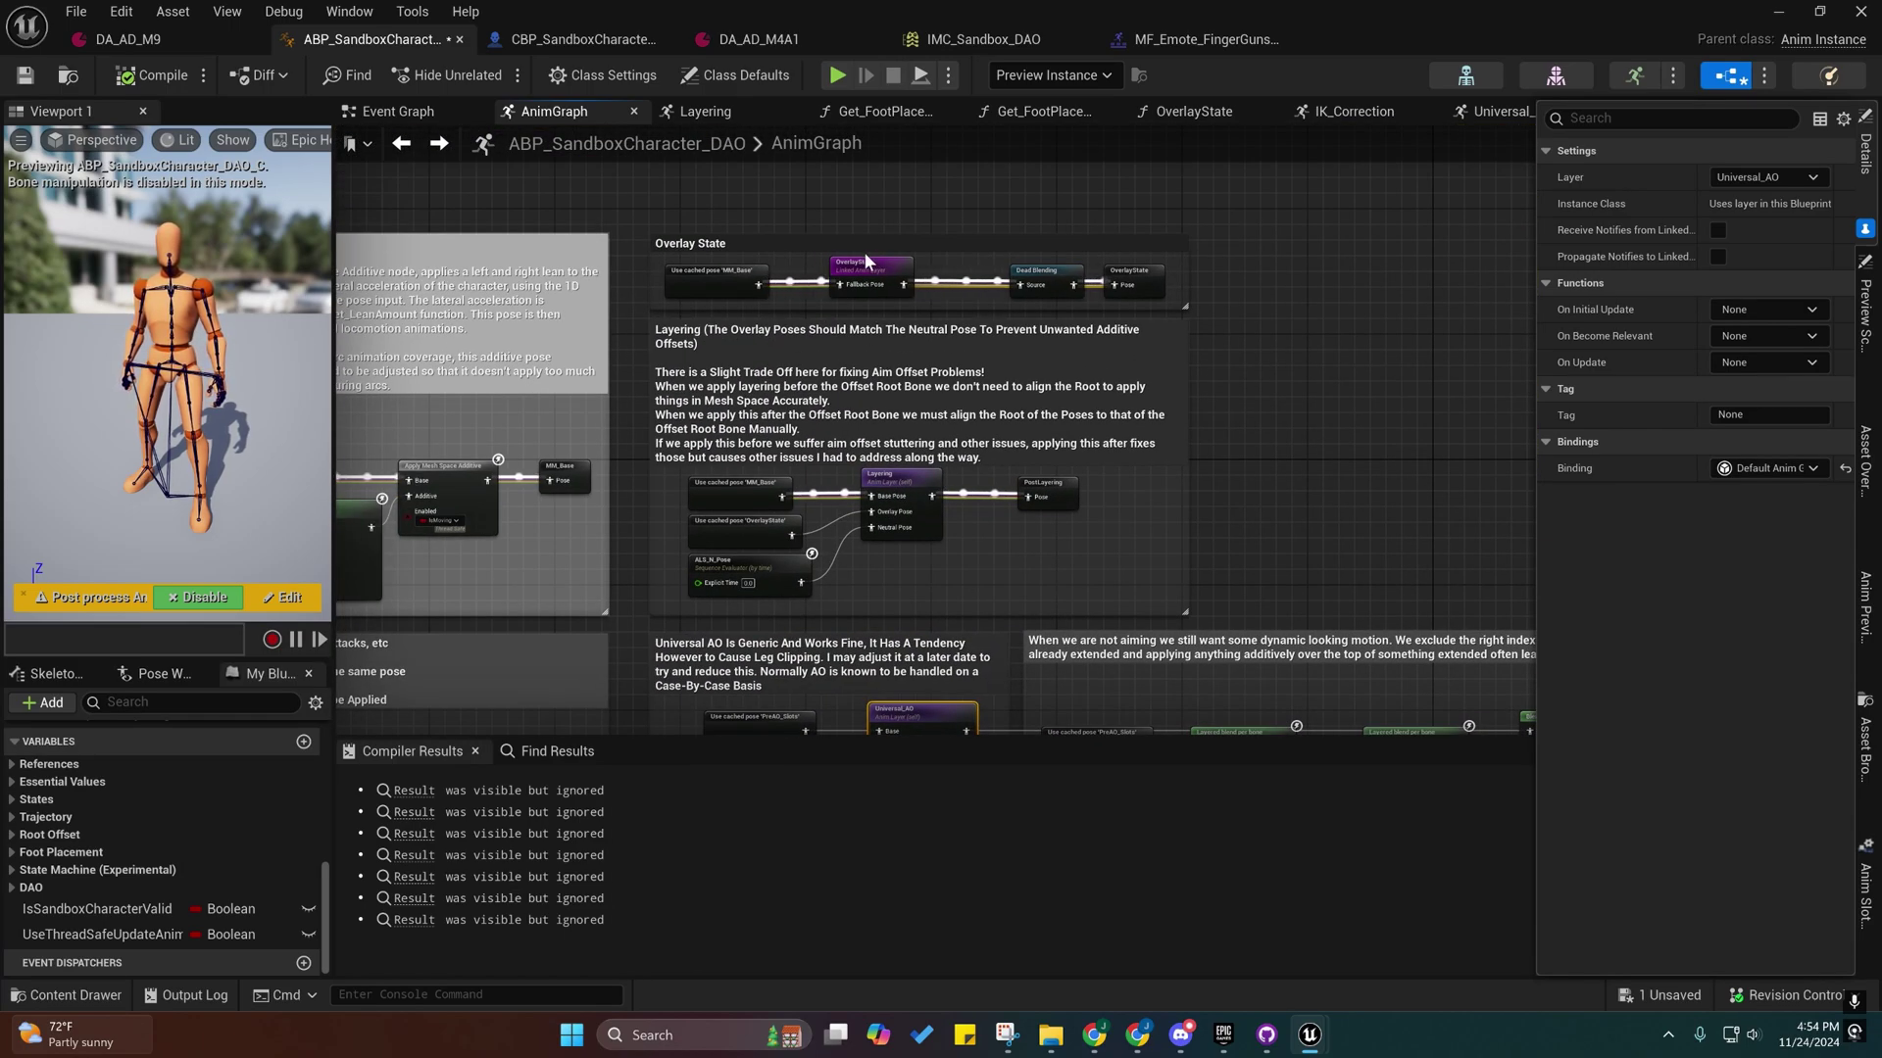
right_drag(1256, 475, 1881, 21)
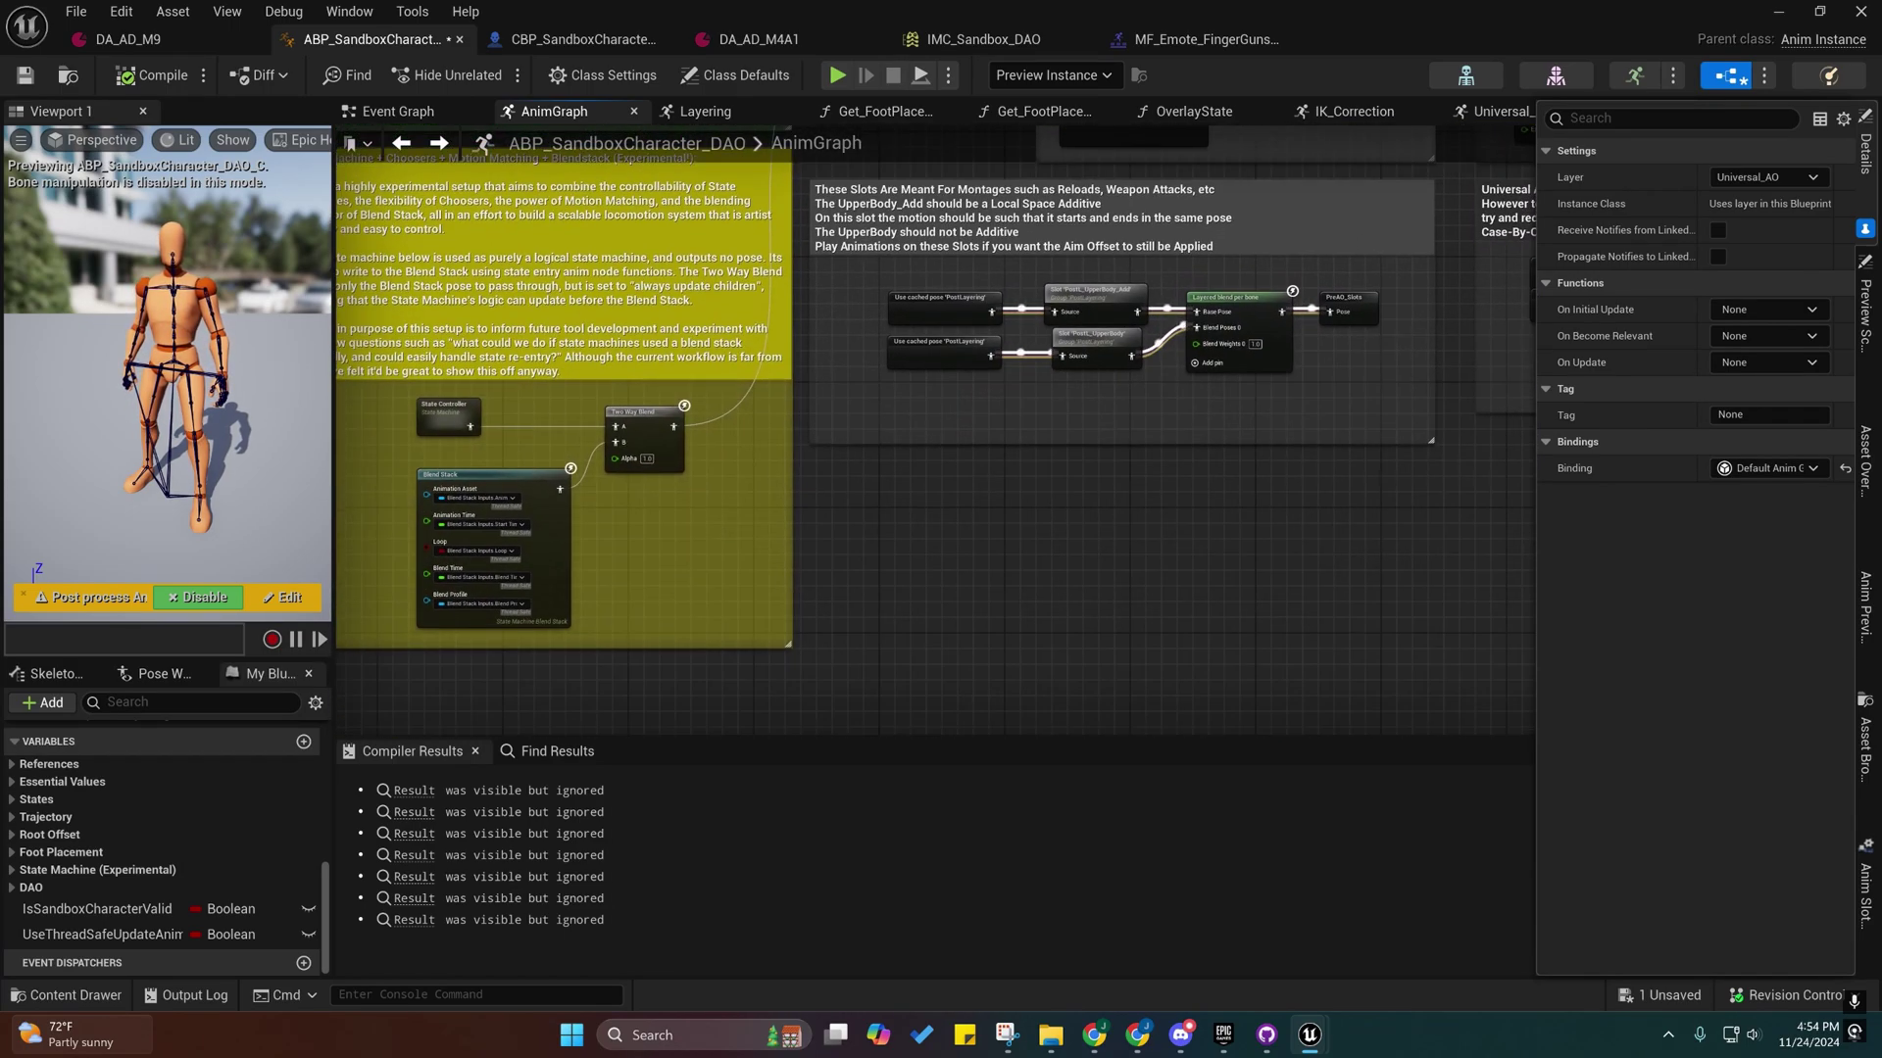
right_drag(1297, 222, 1083, 222)
- Open the Event Graph and examine the UpdateLinkedLayerSettings logic under the Linked Anim Layers comment
click(398, 111)
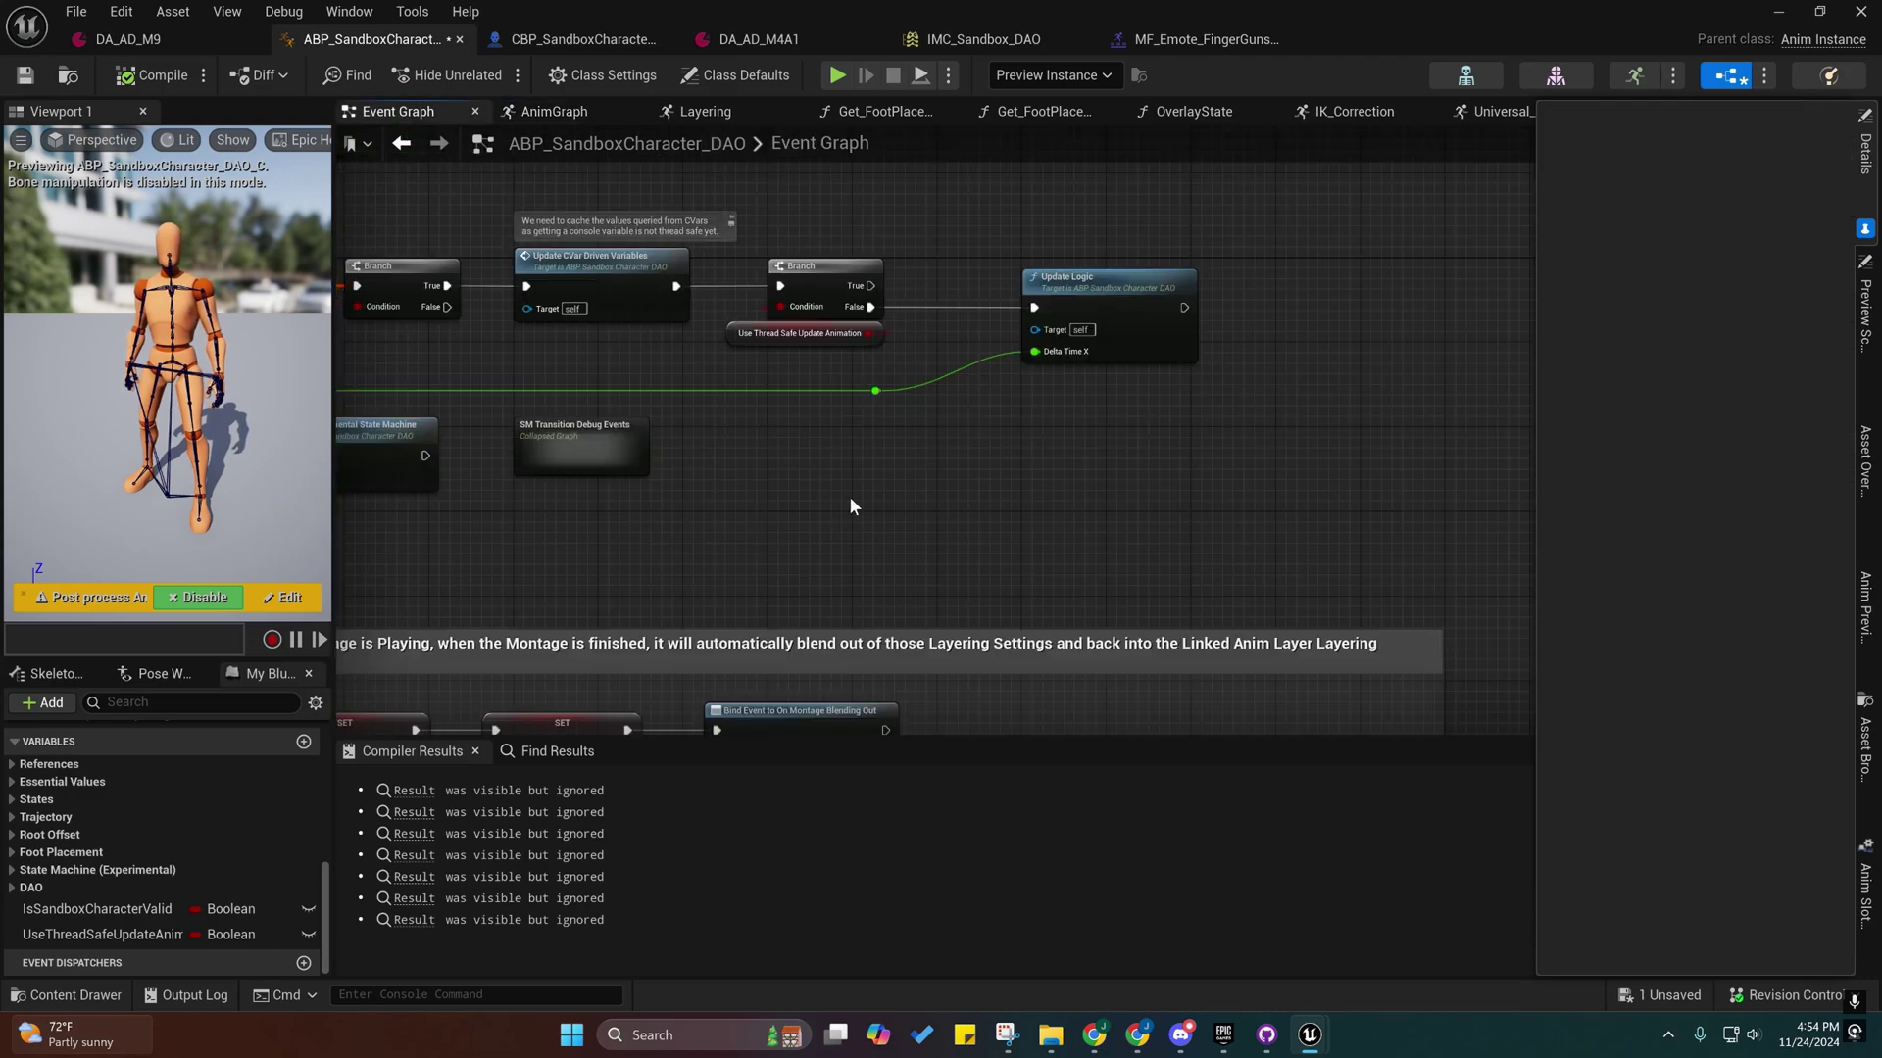
right_drag(760, 492, 1141, 400)
right_drag(881, 576, 1237, 350)
right_drag(1048, 608, 981, 257)
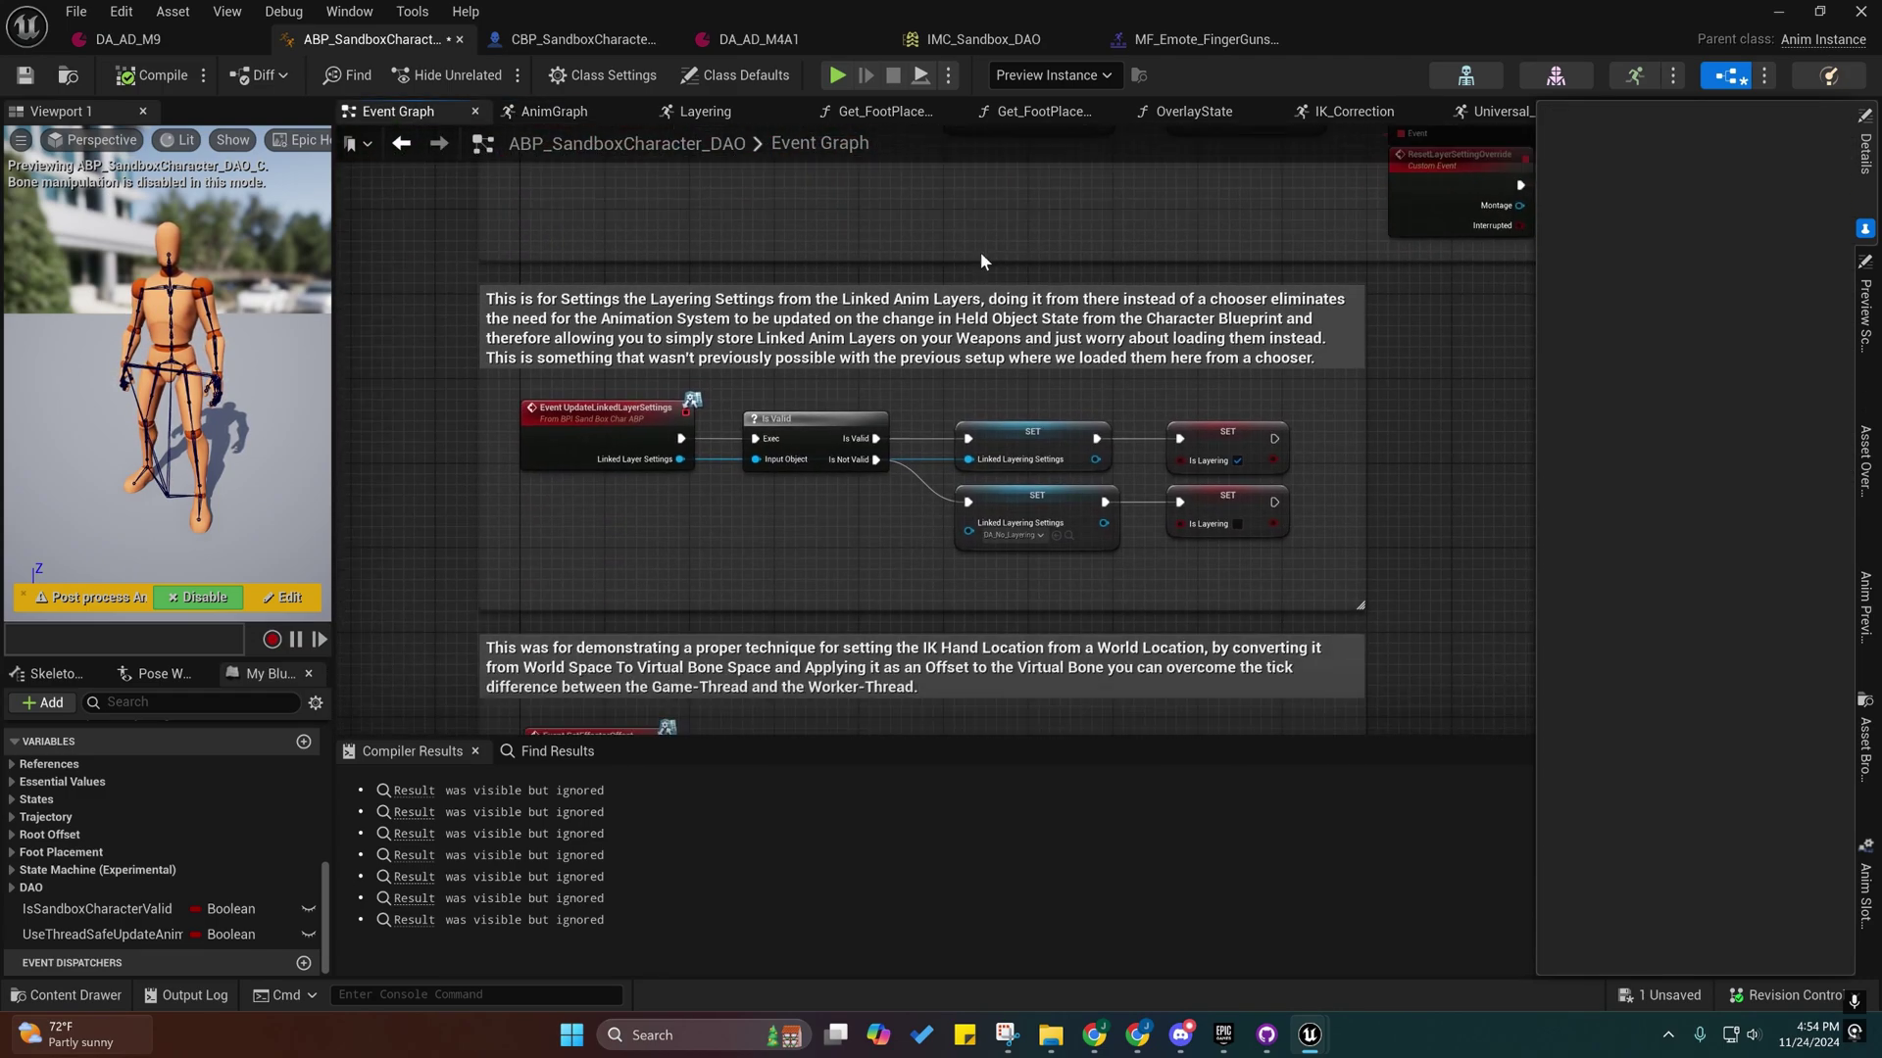
right_drag(969, 401, 834, 234)
scroll(713, 267, up, 2)
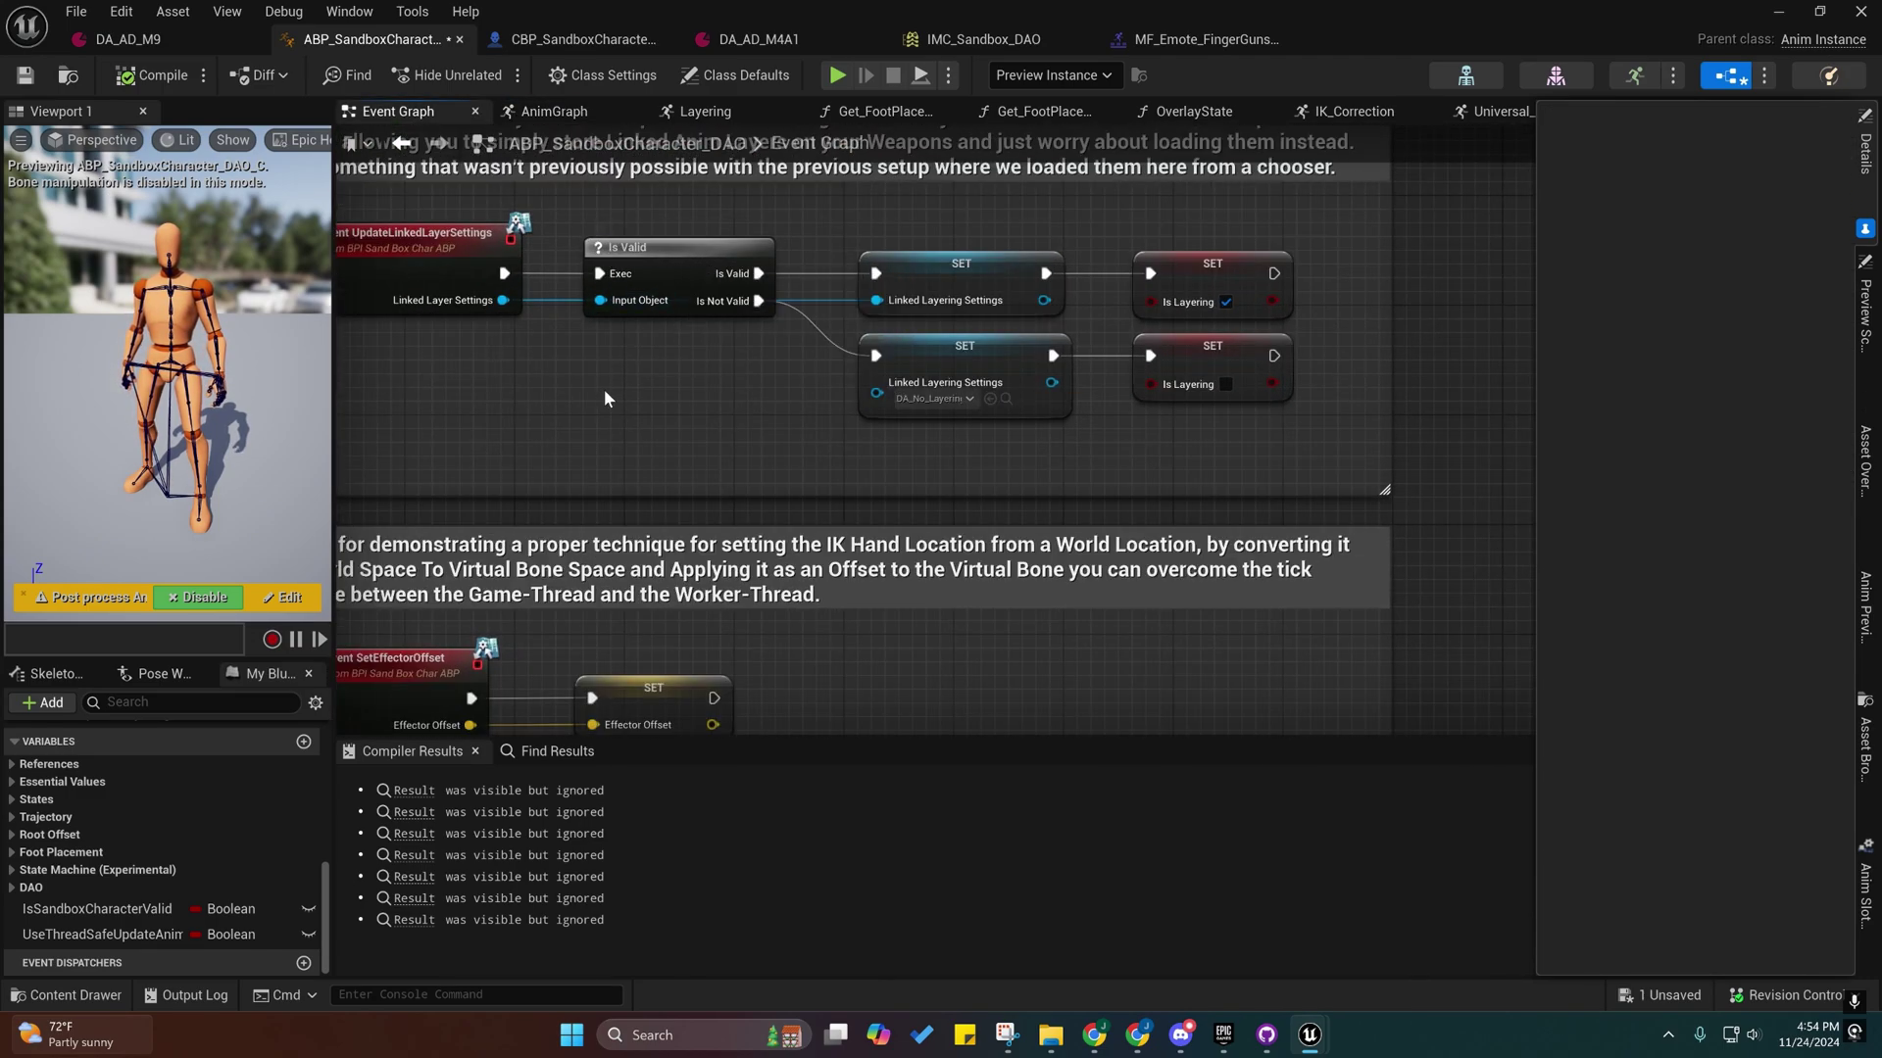
scroll(603, 391, down, 1)
right_drag(513, 384, 634, 486)
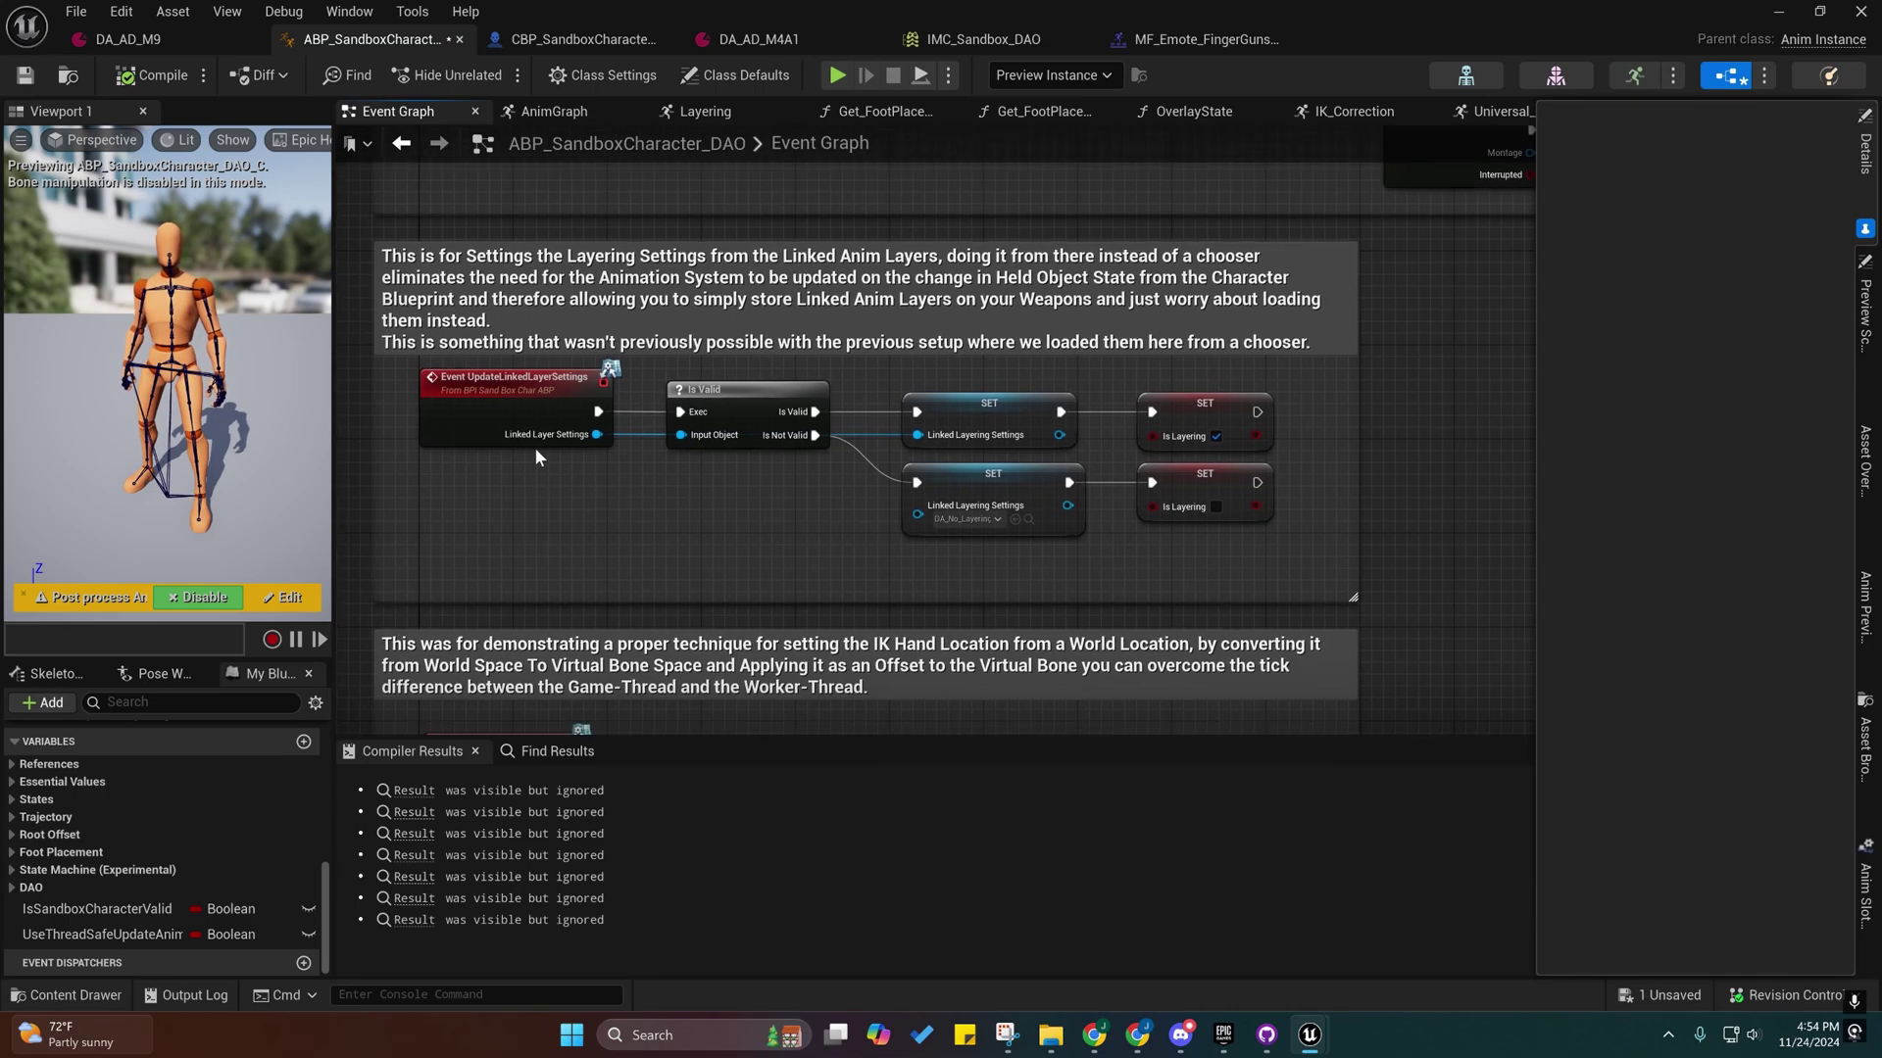
- Switch to CBP_SandboxCharacter_DAO and inspect the default map of the ST_OverlayData variable in the DAO Held Object category
click(591, 39)
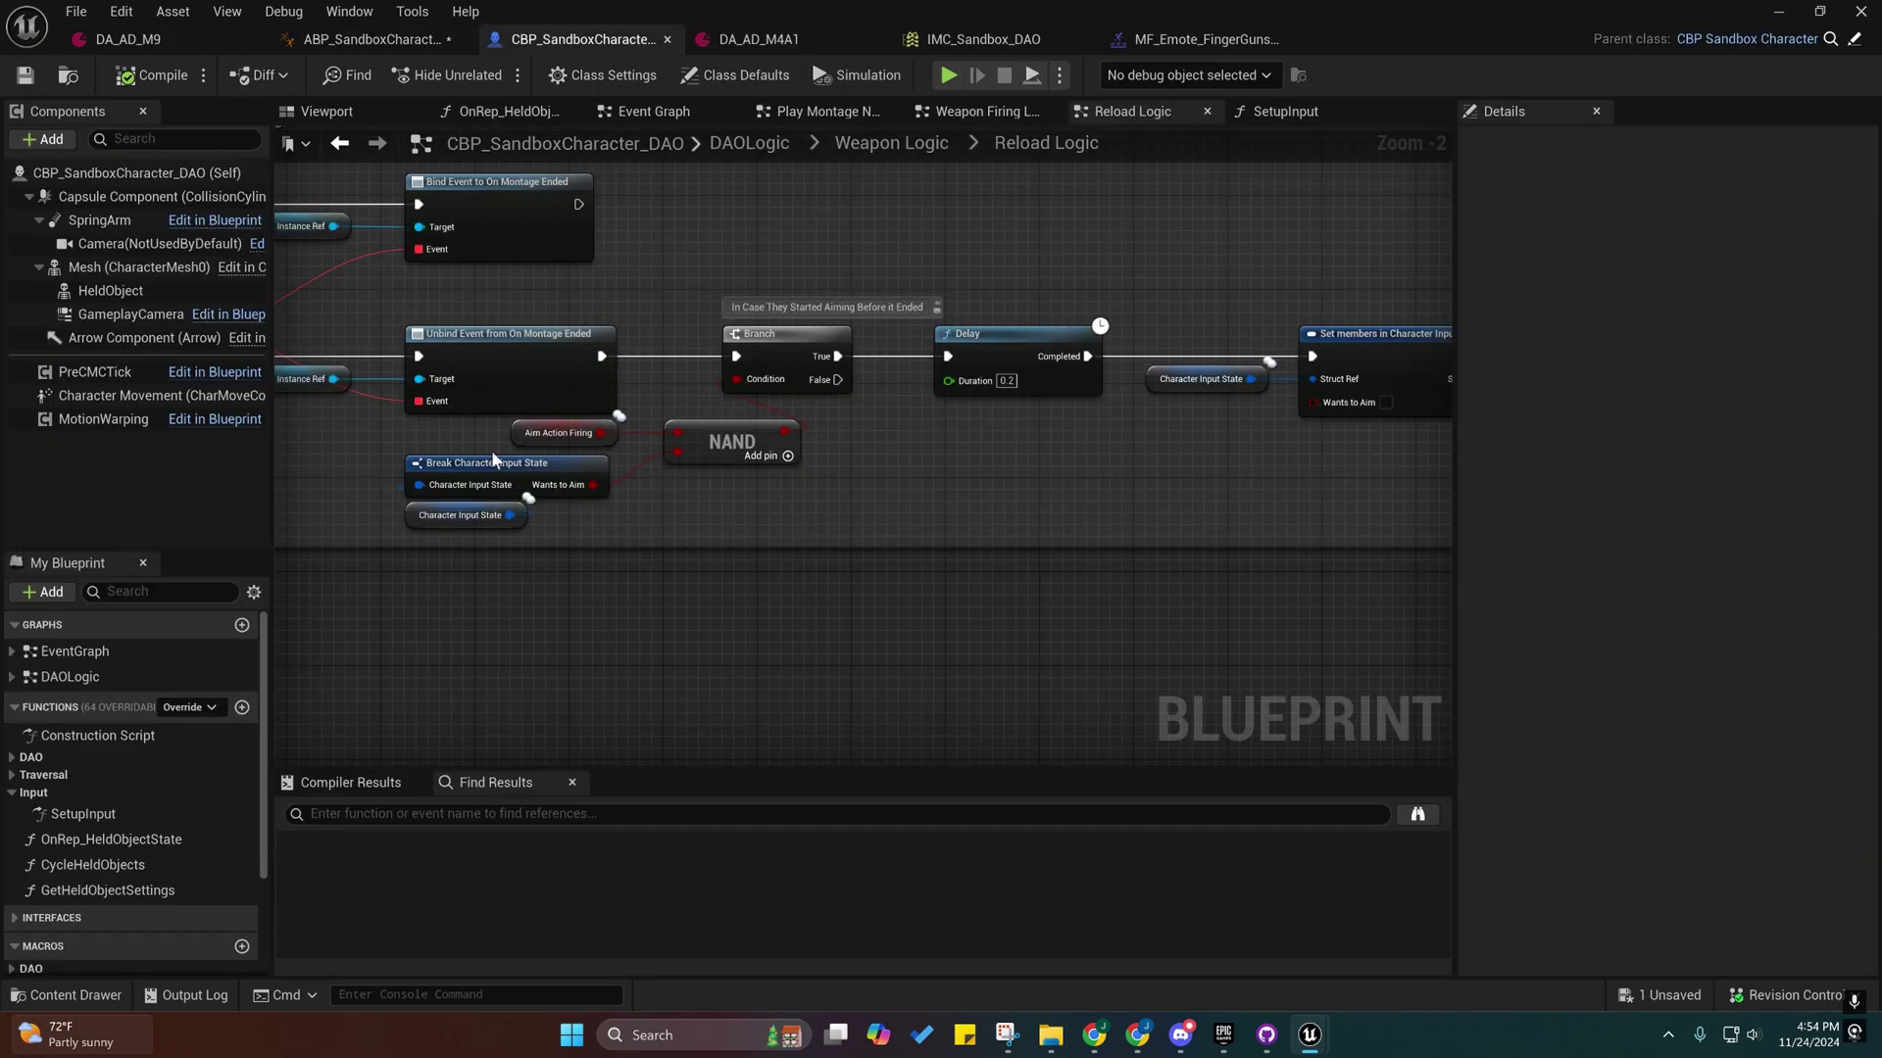
scroll(59, 843, down, 3)
click(13, 888)
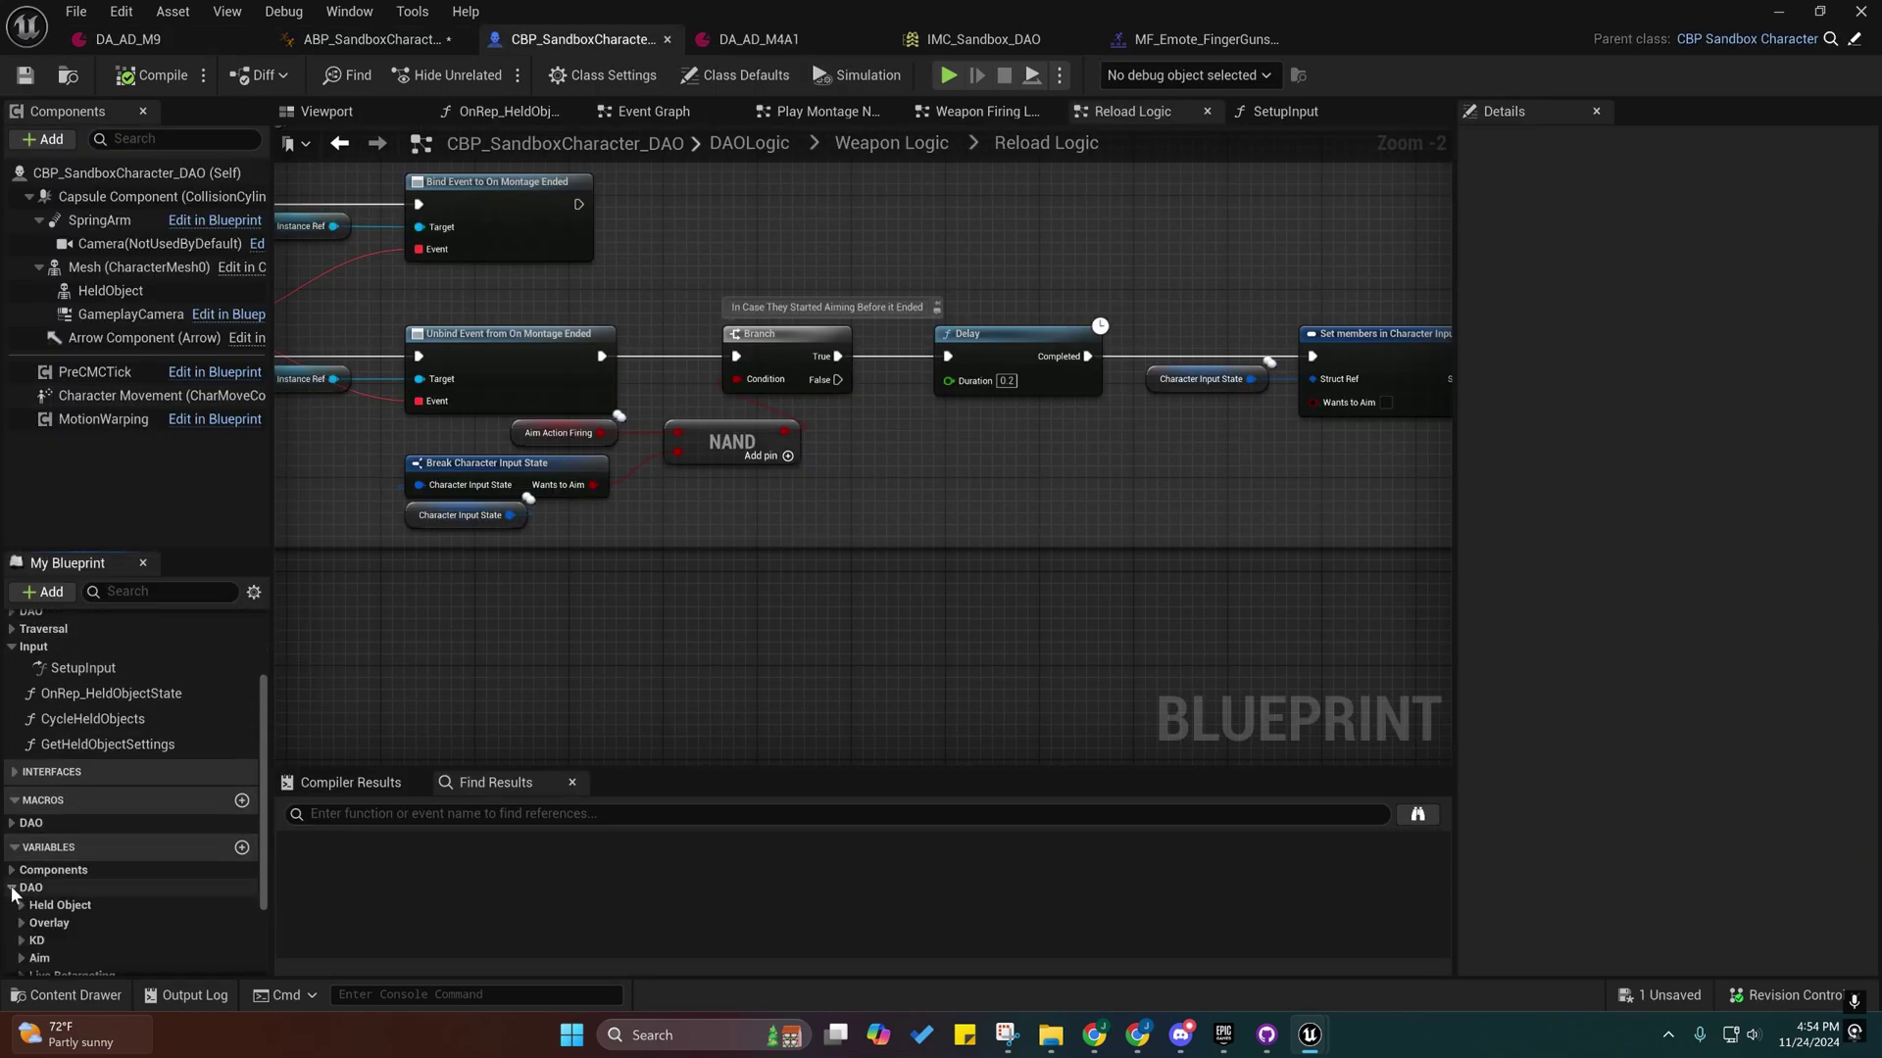
click(22, 905)
scroll(80, 821, down, 3)
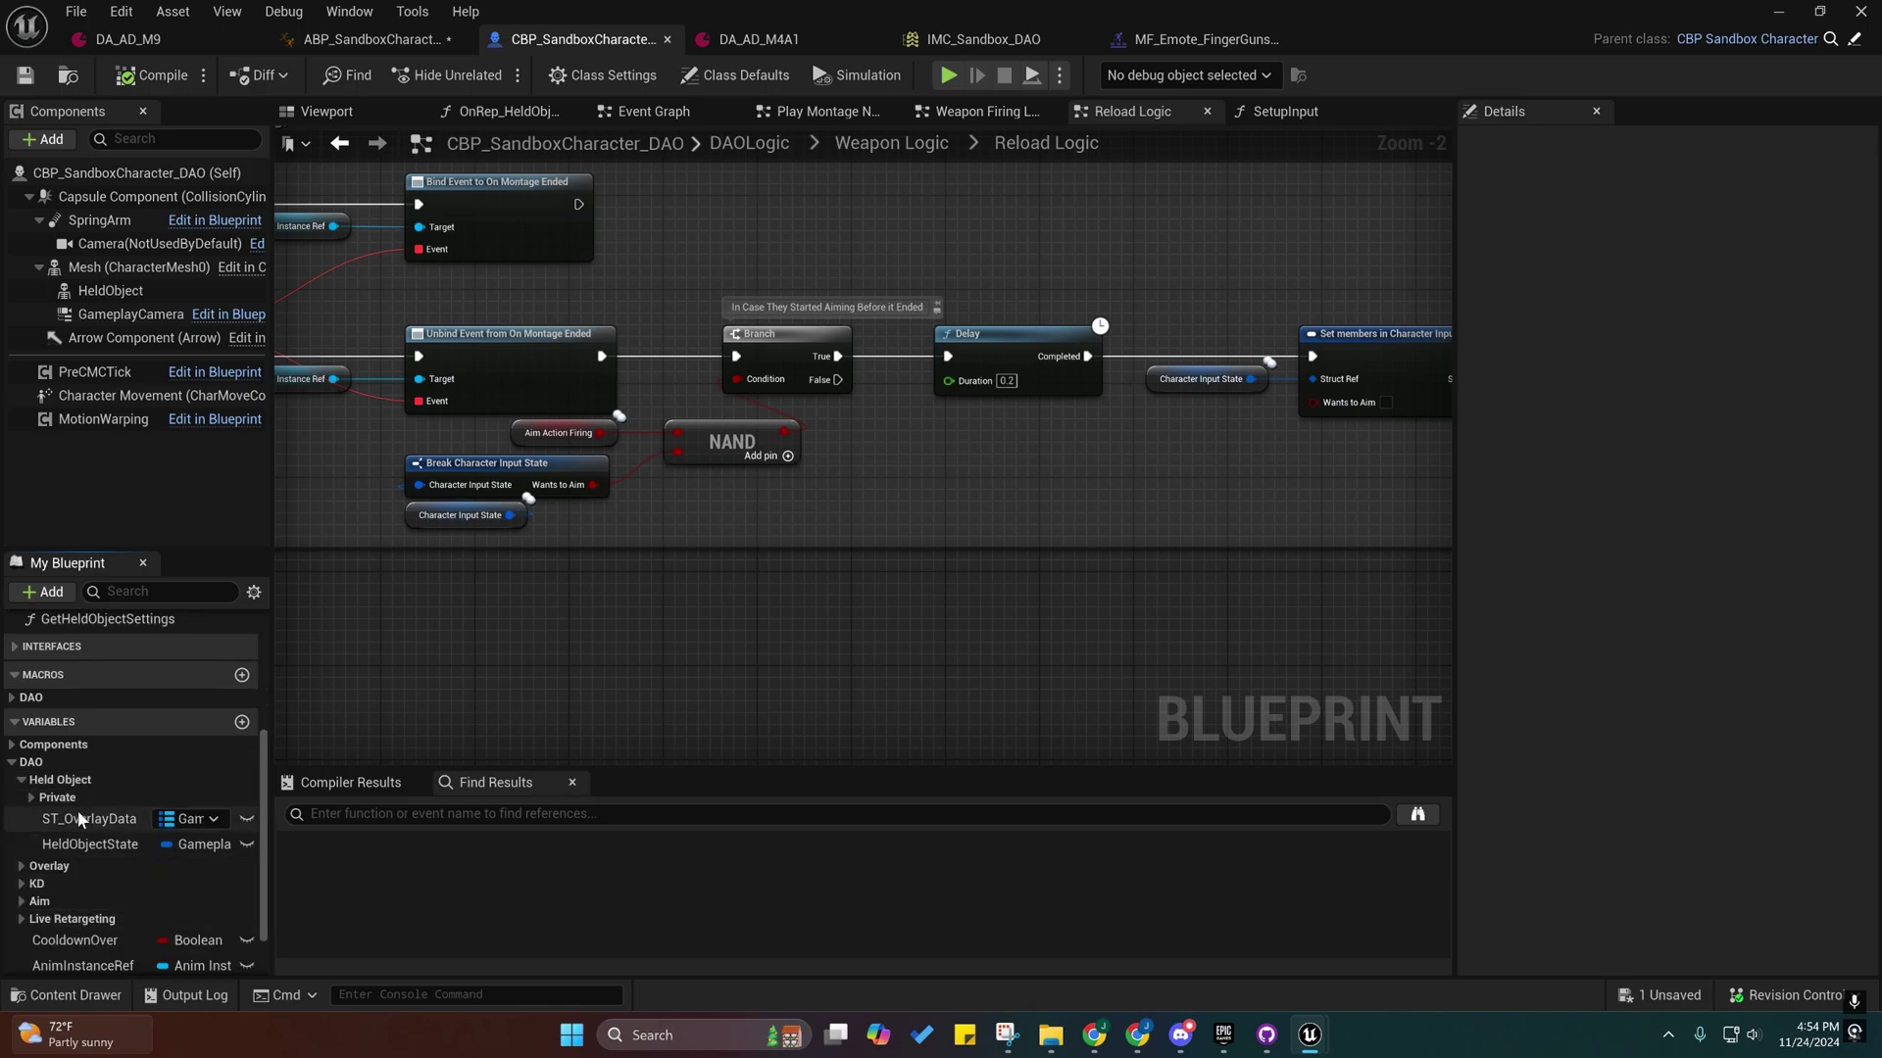
click(81, 820)
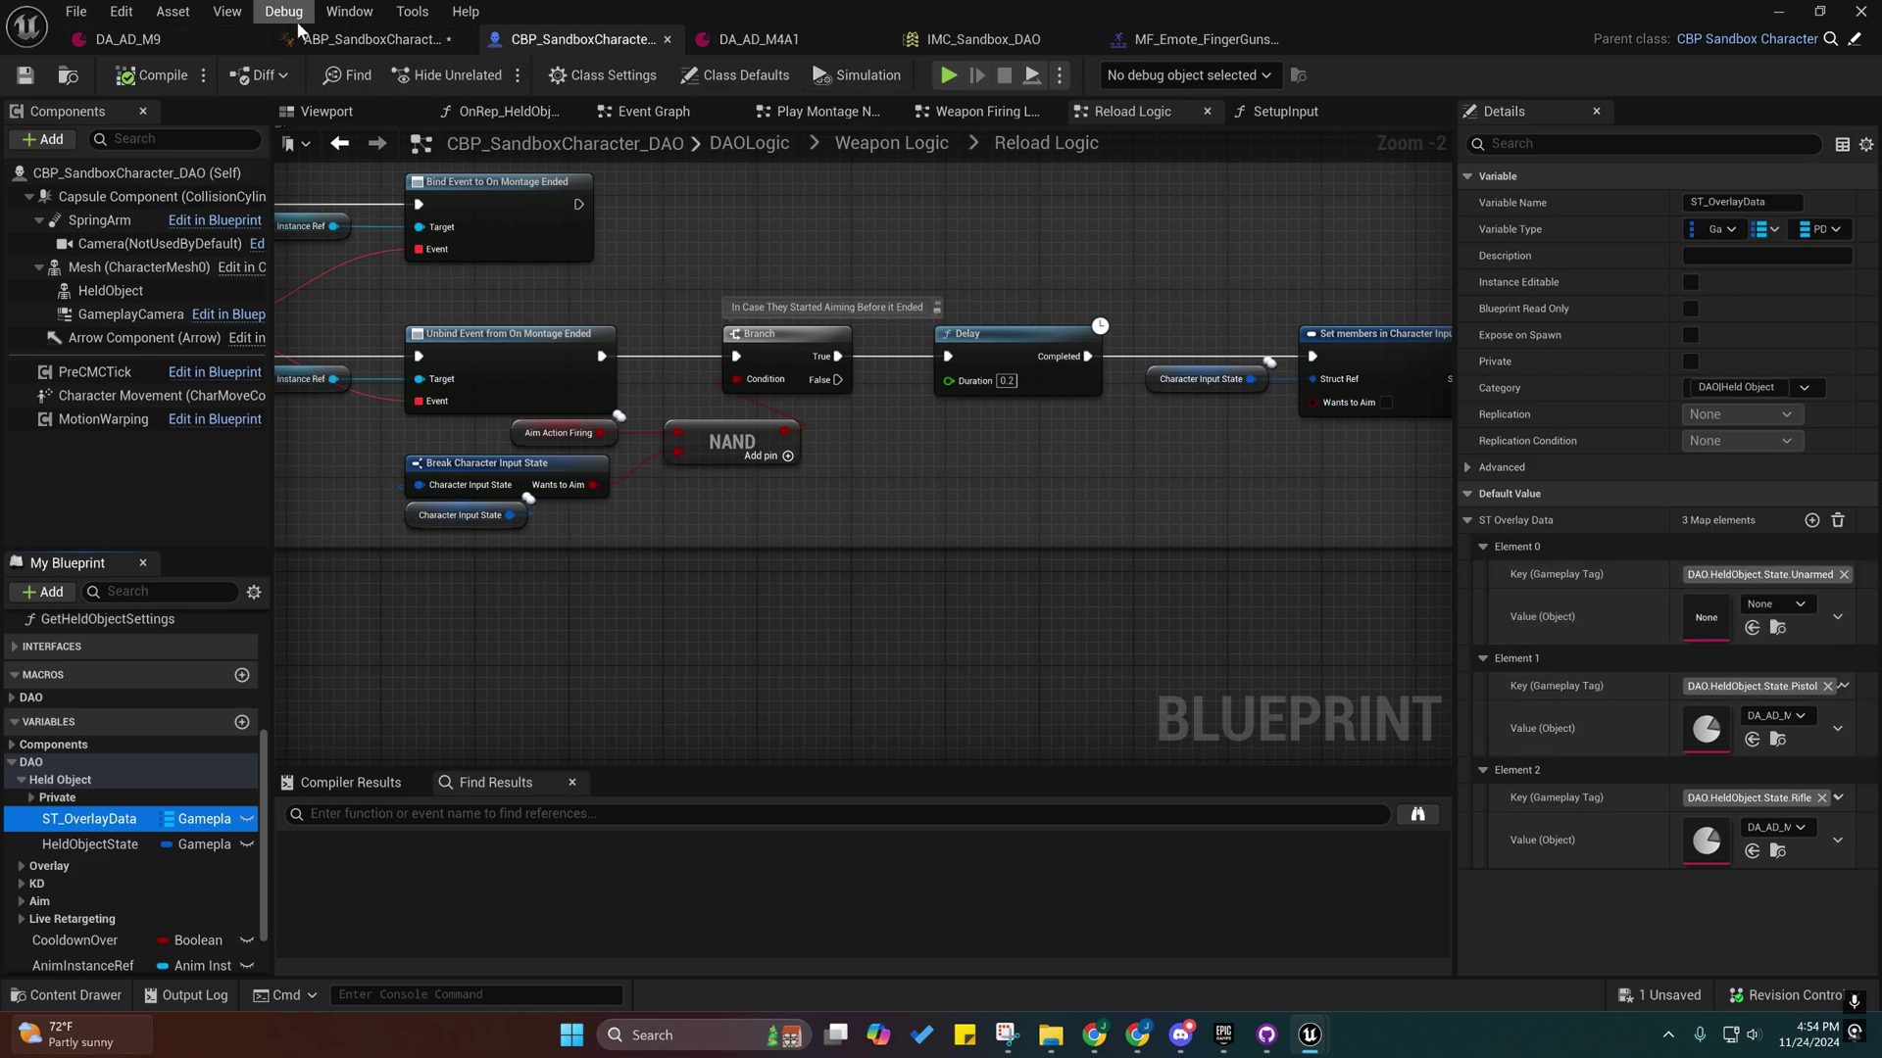
- Return to the ABP_SandboxCharacter_DAO Event Graph, examine the Linked Layering Settings and Is Layering SET nodes, and locate the DA_No_Layering asset
click(341, 41)
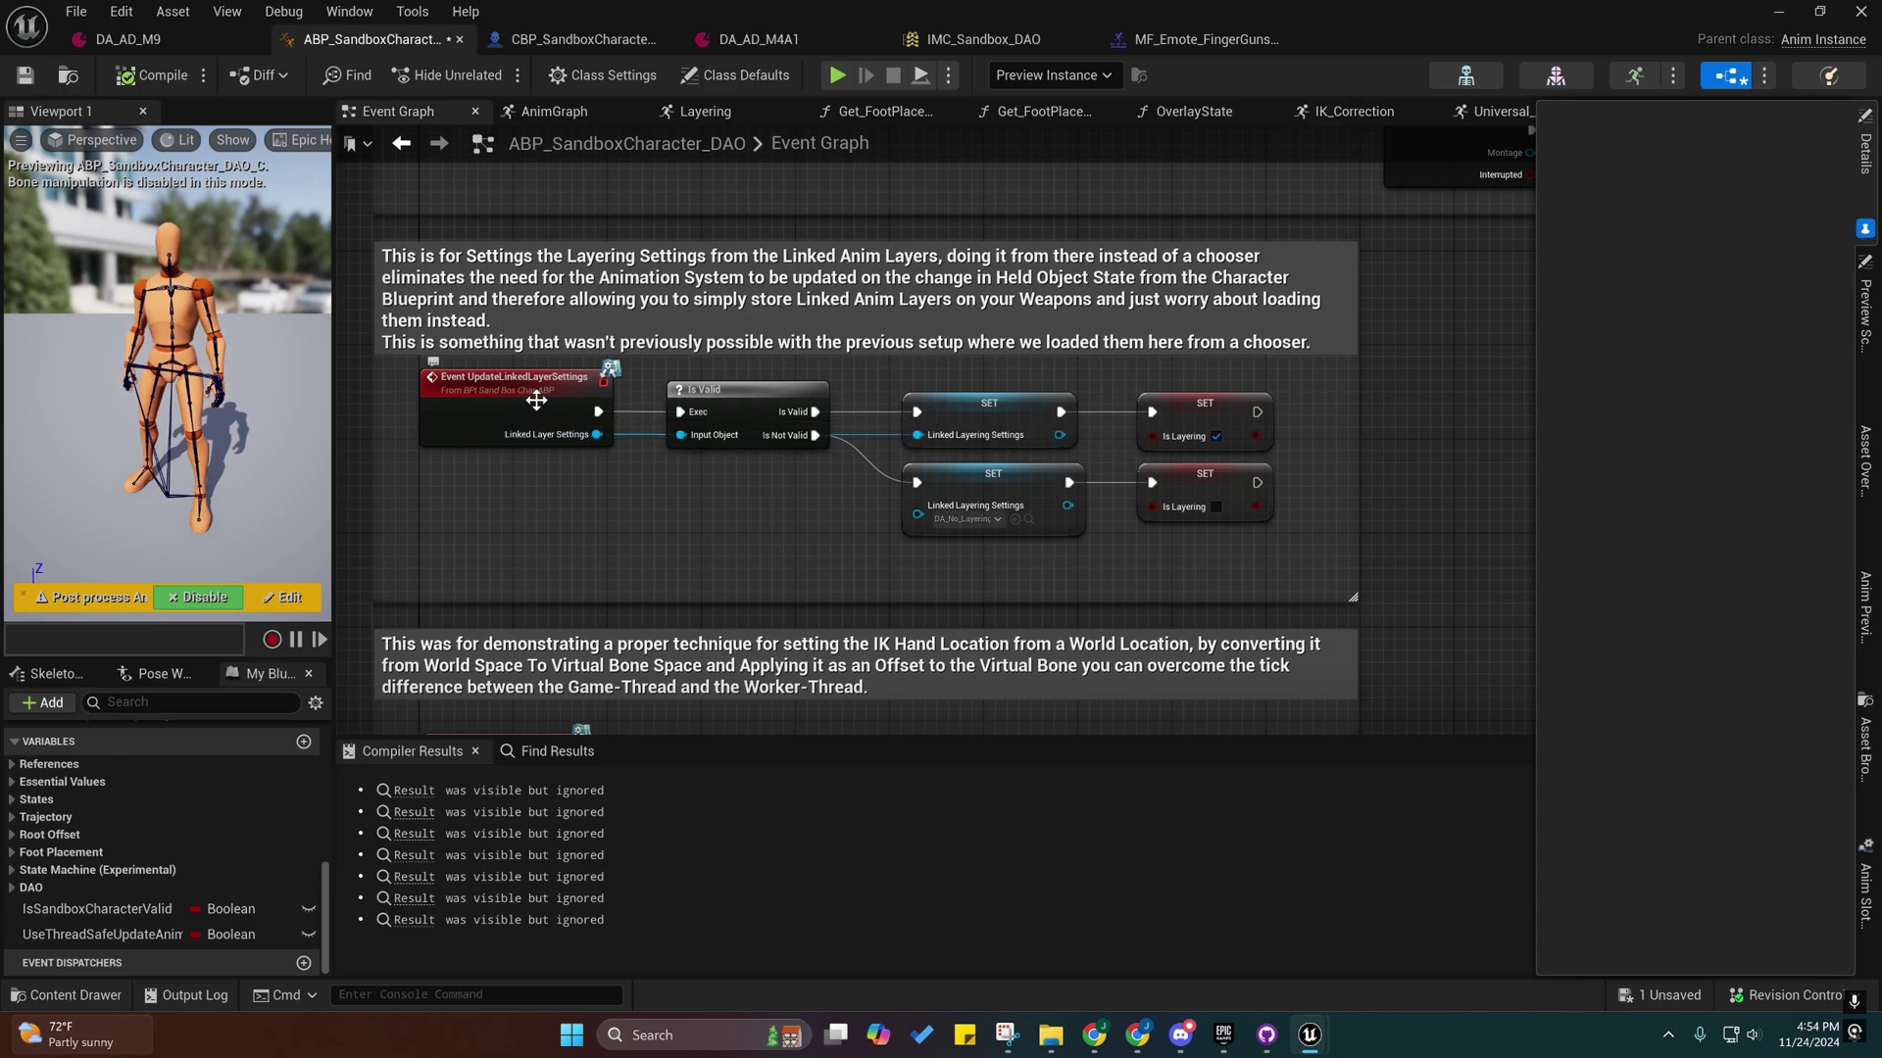
right_drag(574, 449, 113, 389)
right_drag(510, 518, 760, 496)
click(767, 396)
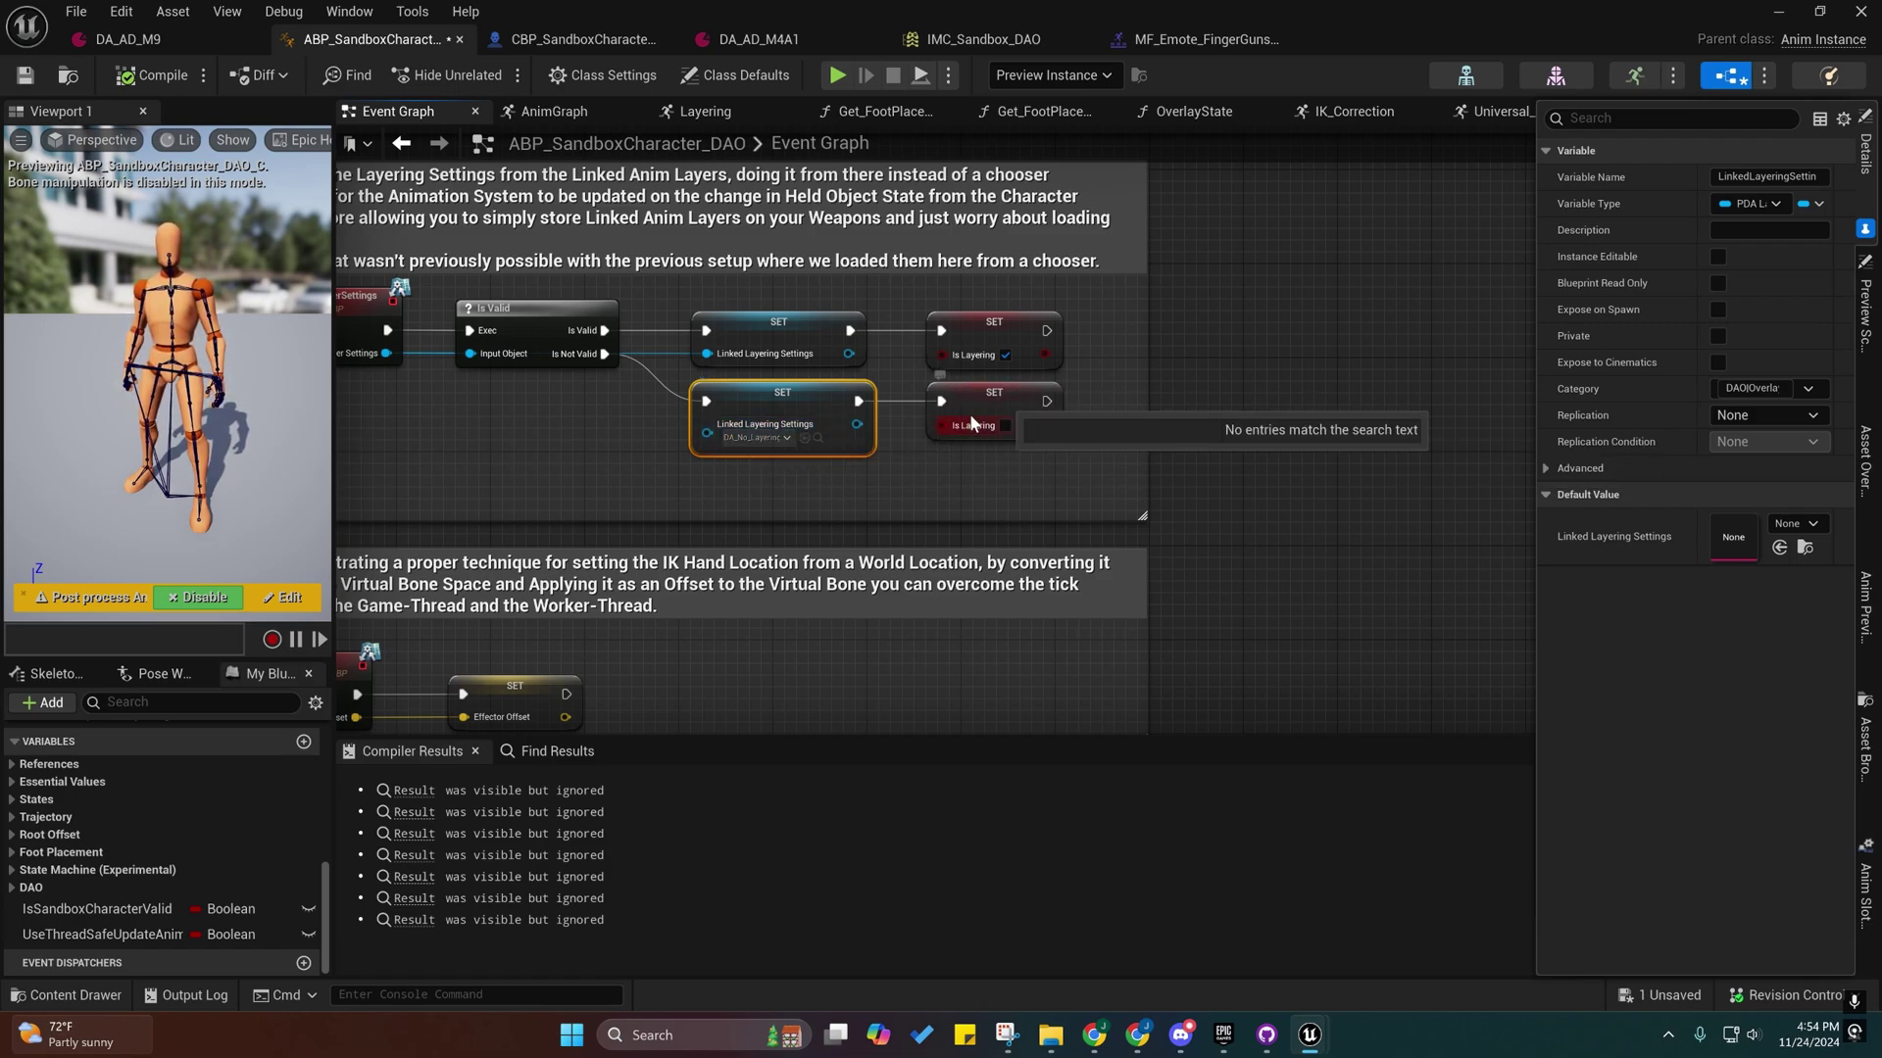
right_drag(805, 442, 899, 400)
click(912, 396)
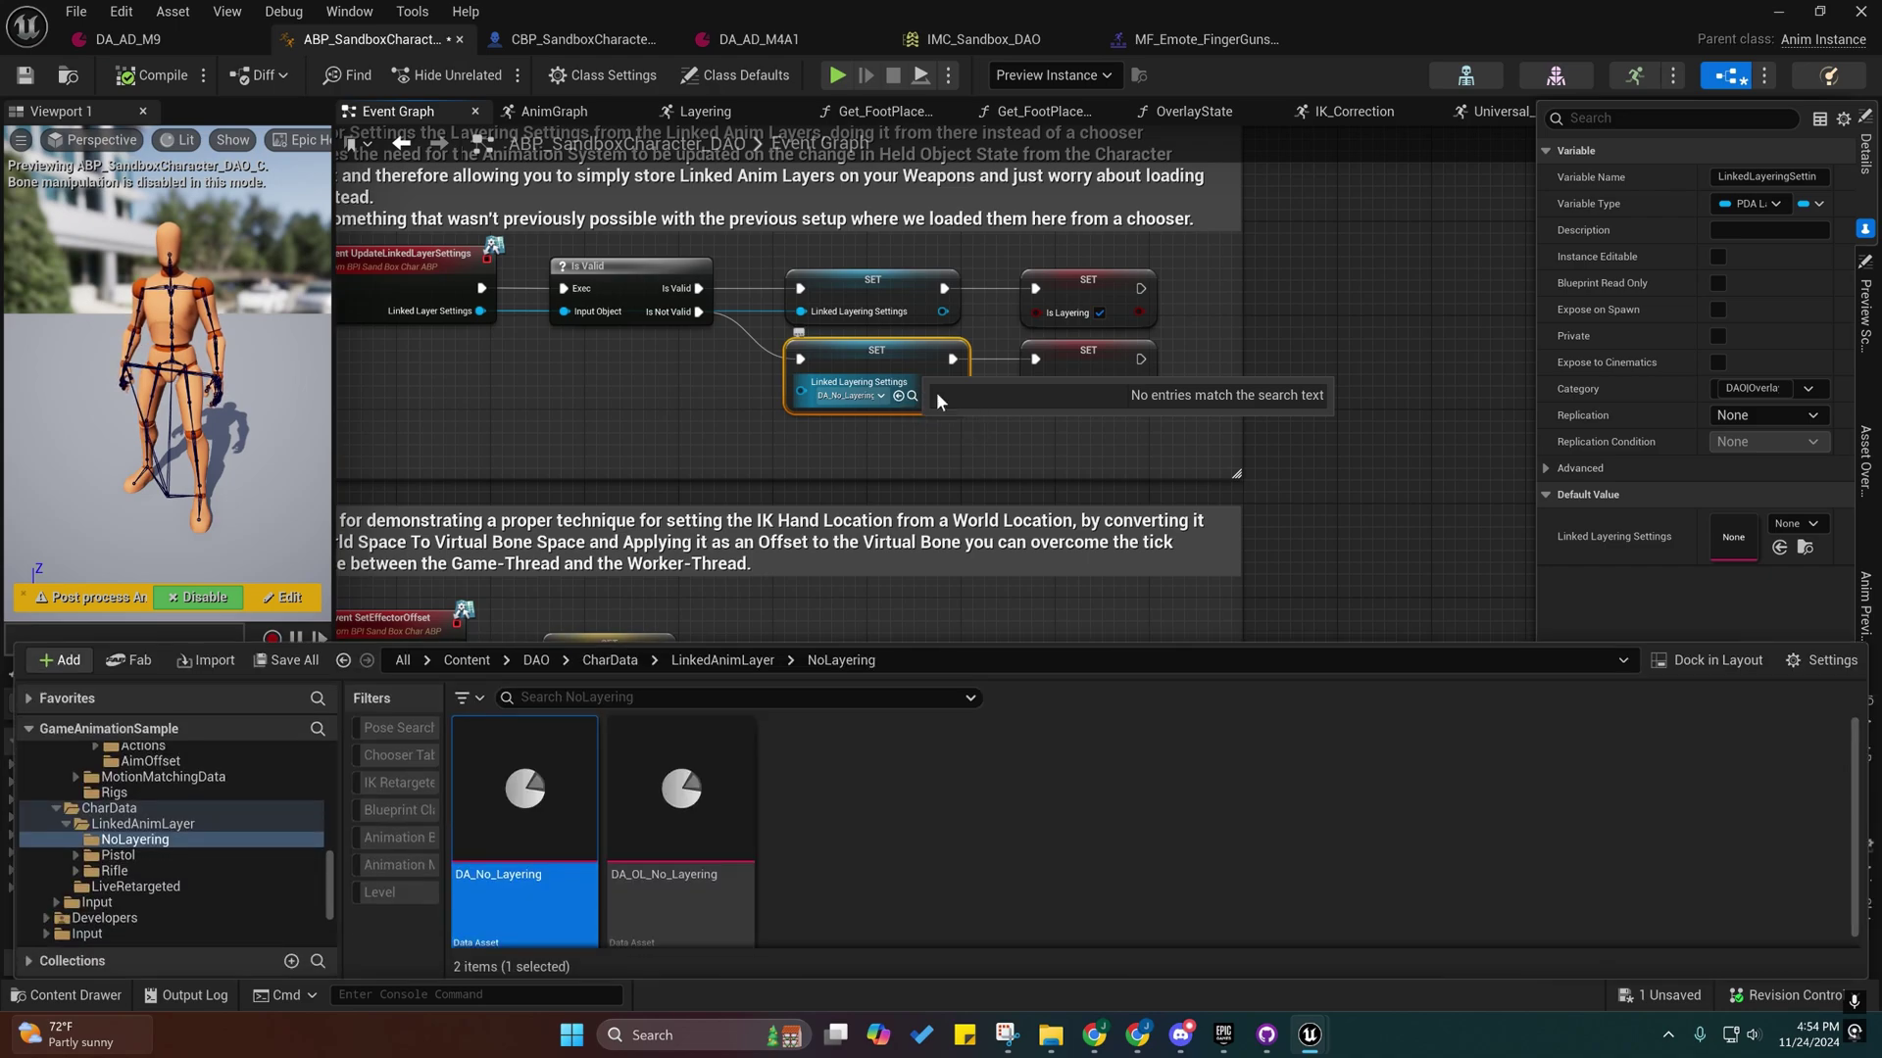
right_drag(1069, 338, 971, 410)
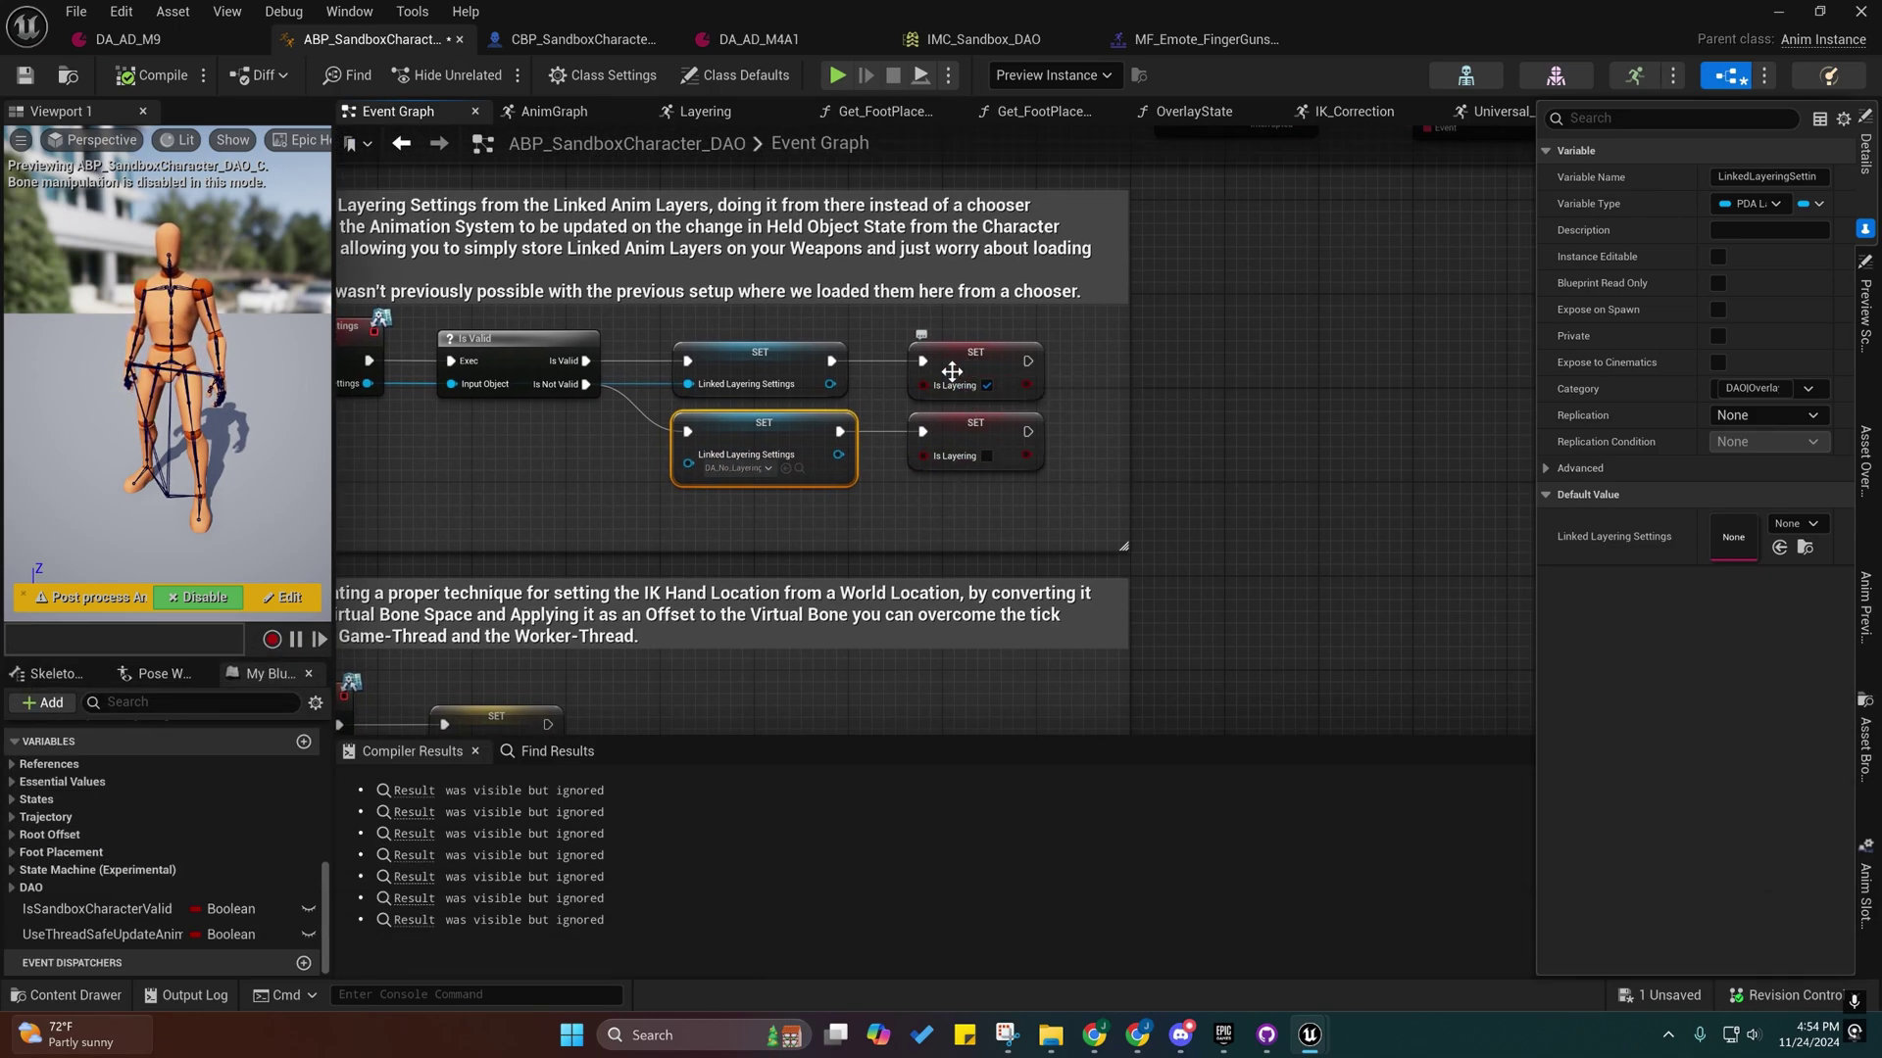
right_drag(812, 502, 934, 410)
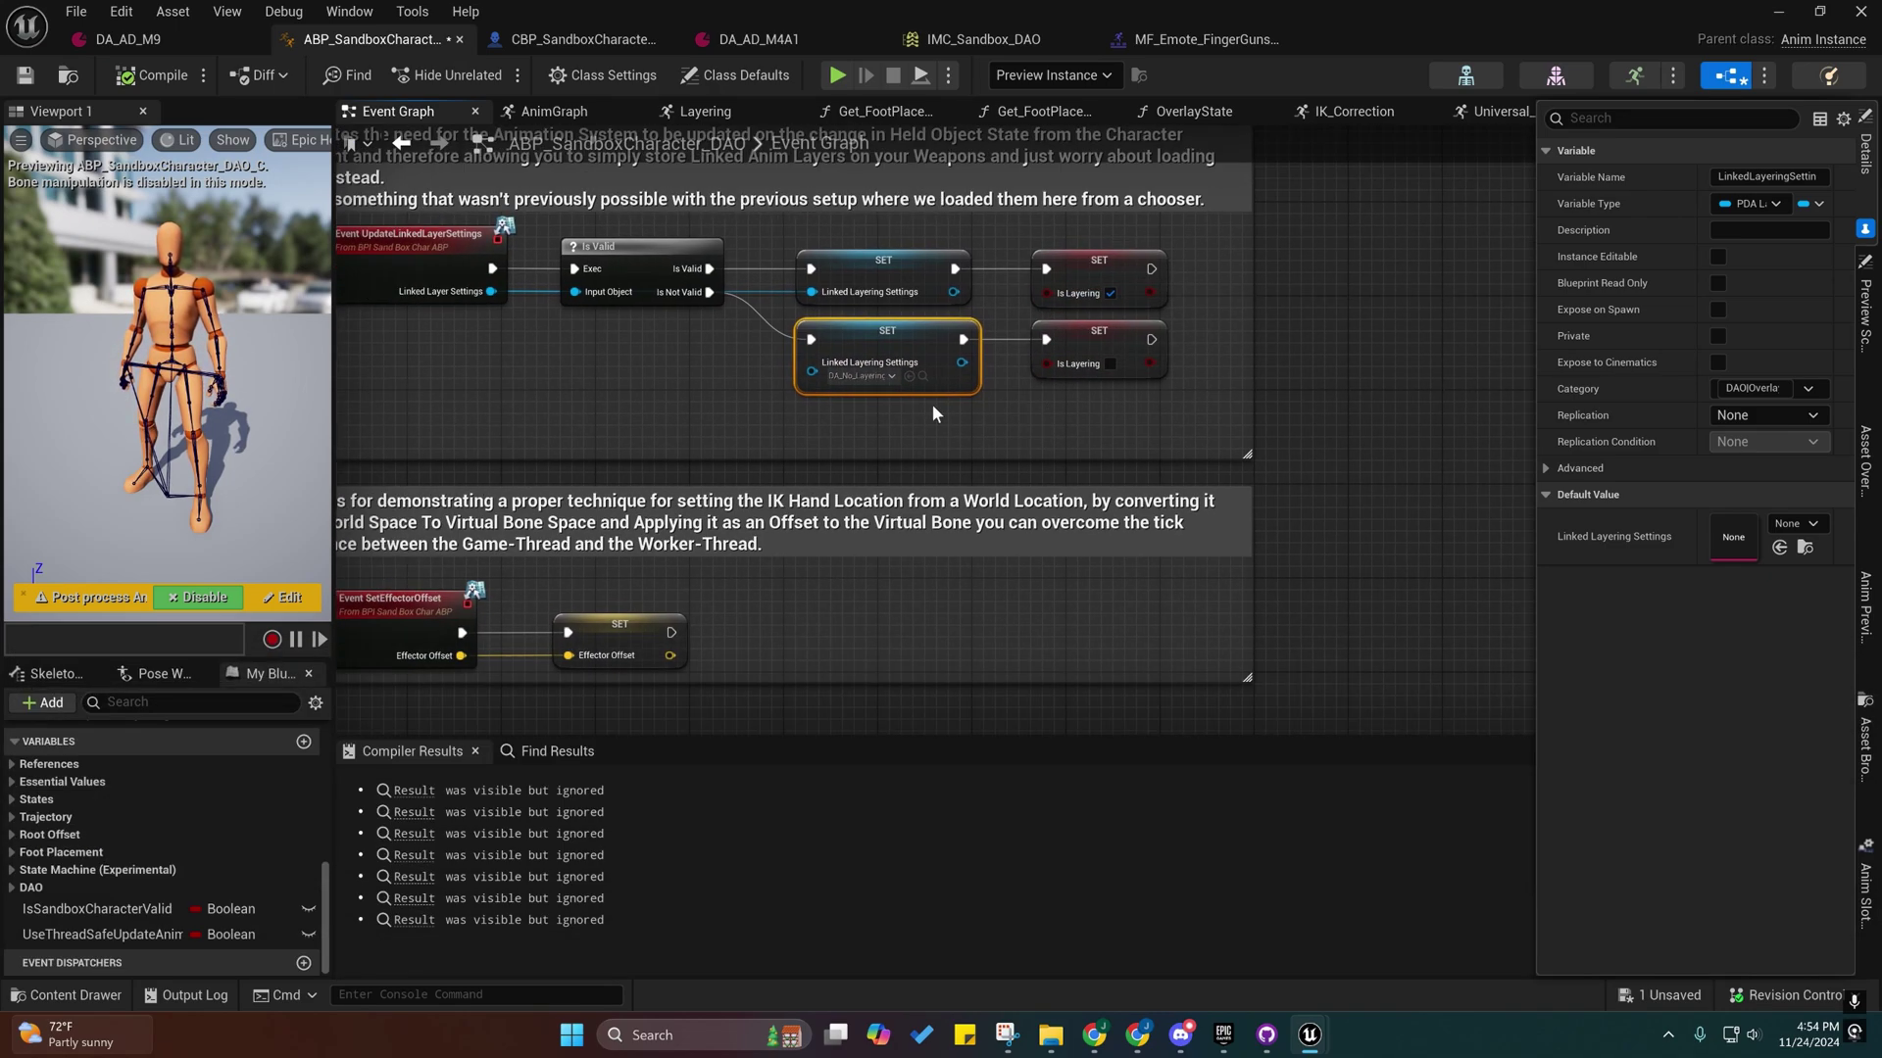
- Inspect the DA_No_Layering data asset and its Idle Ready overlay DA_OL_No_Layering, close both, and return to the animation blueprint
click(922, 378)
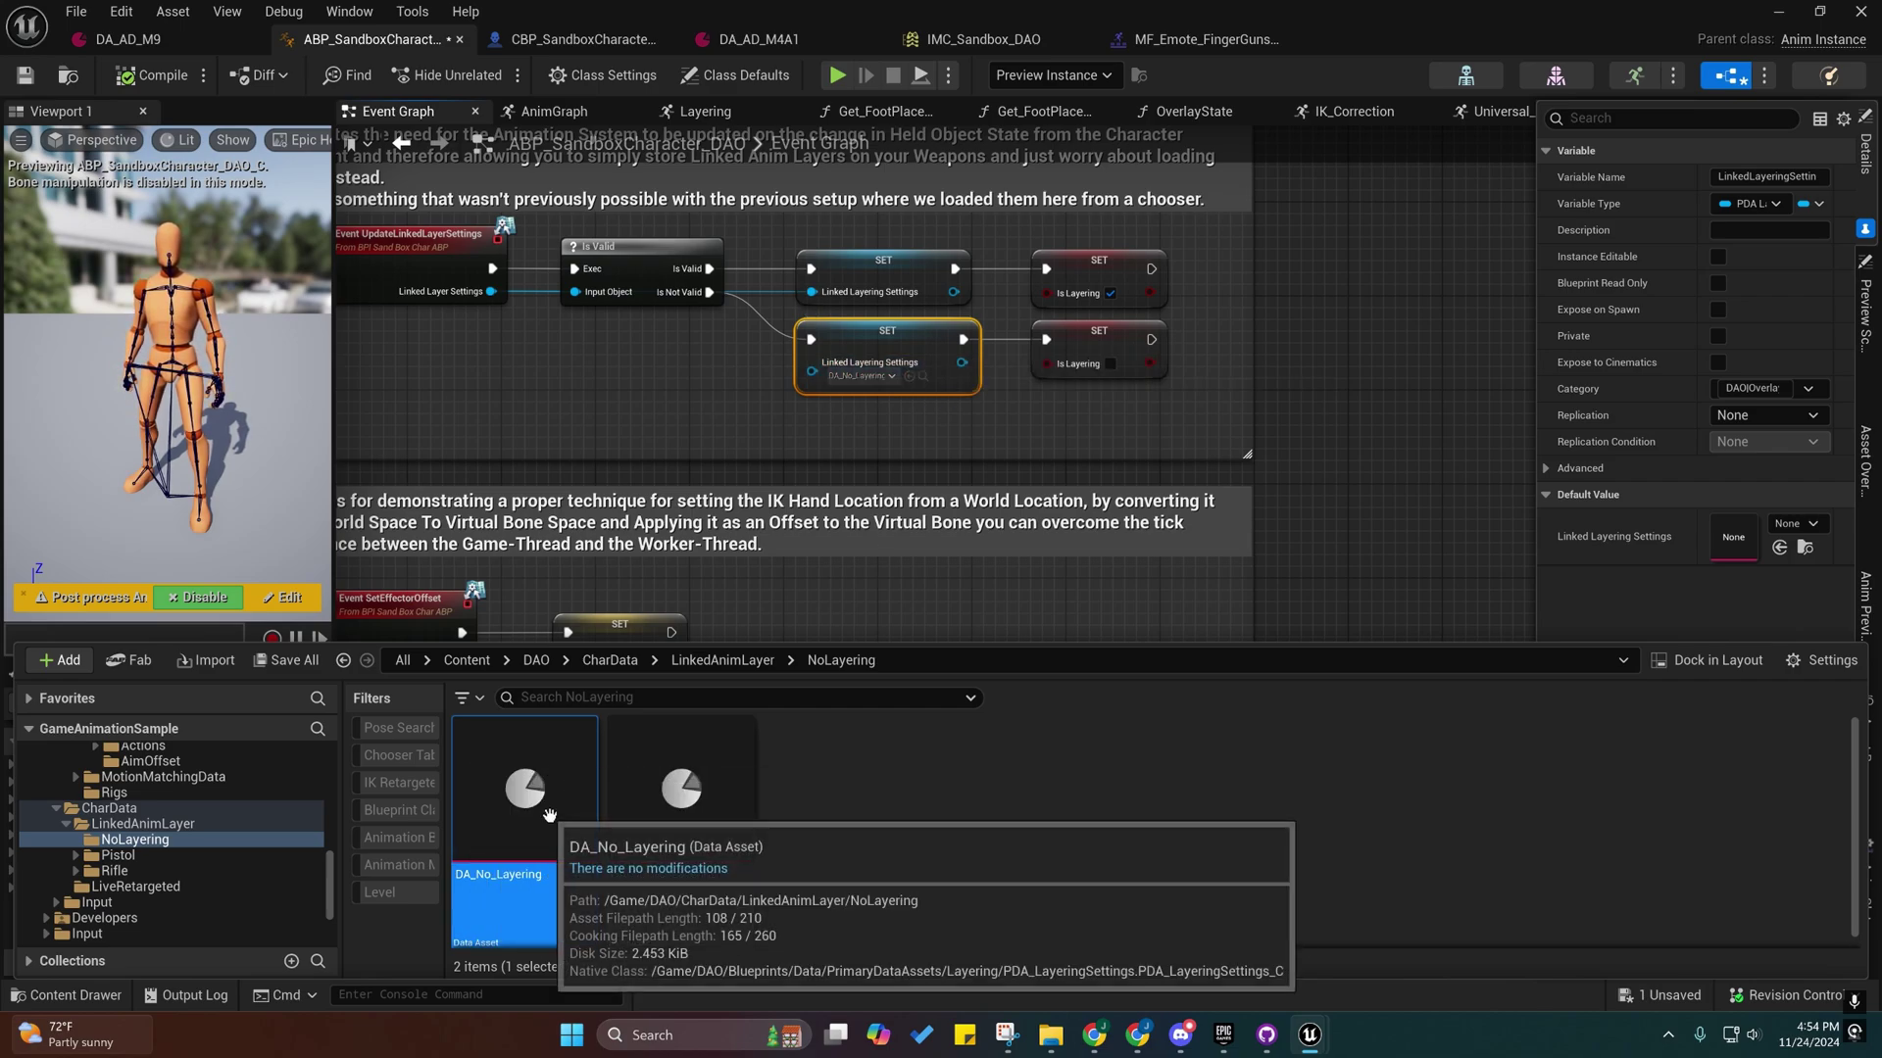
double_click(549, 815)
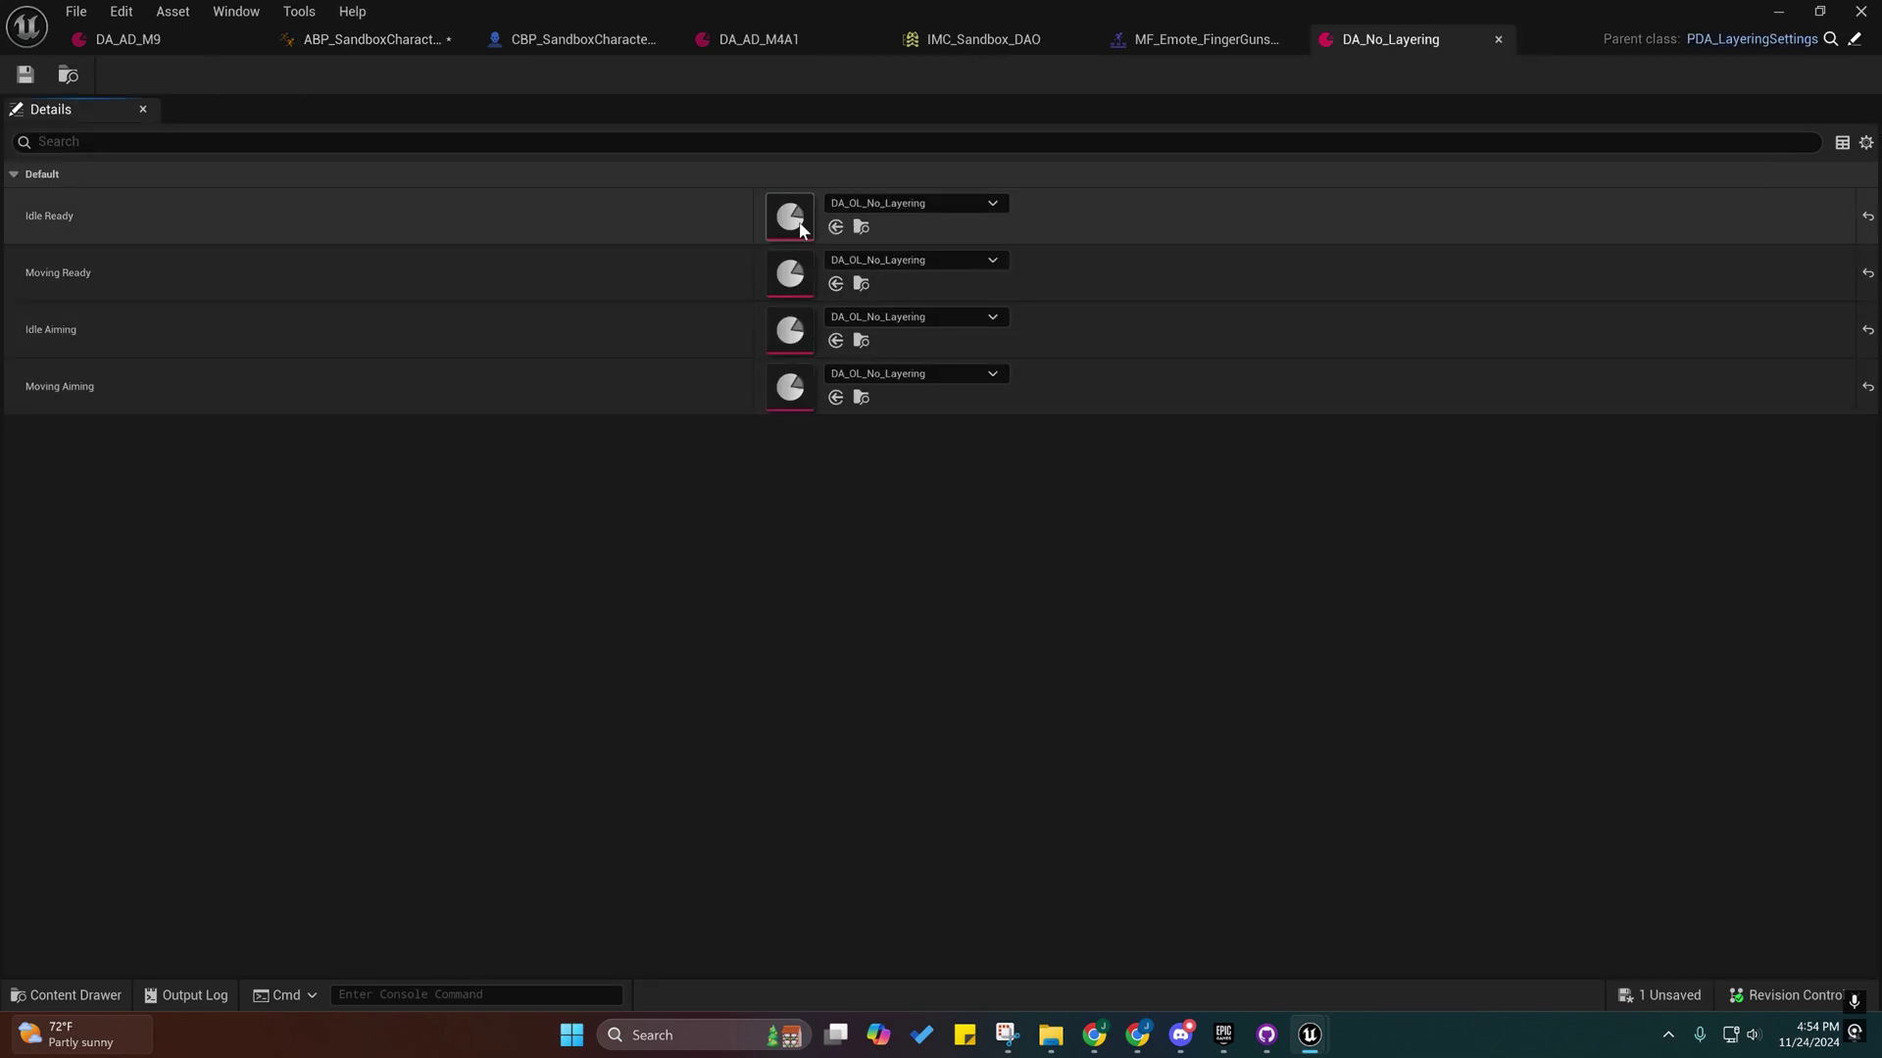
double_click(787, 220)
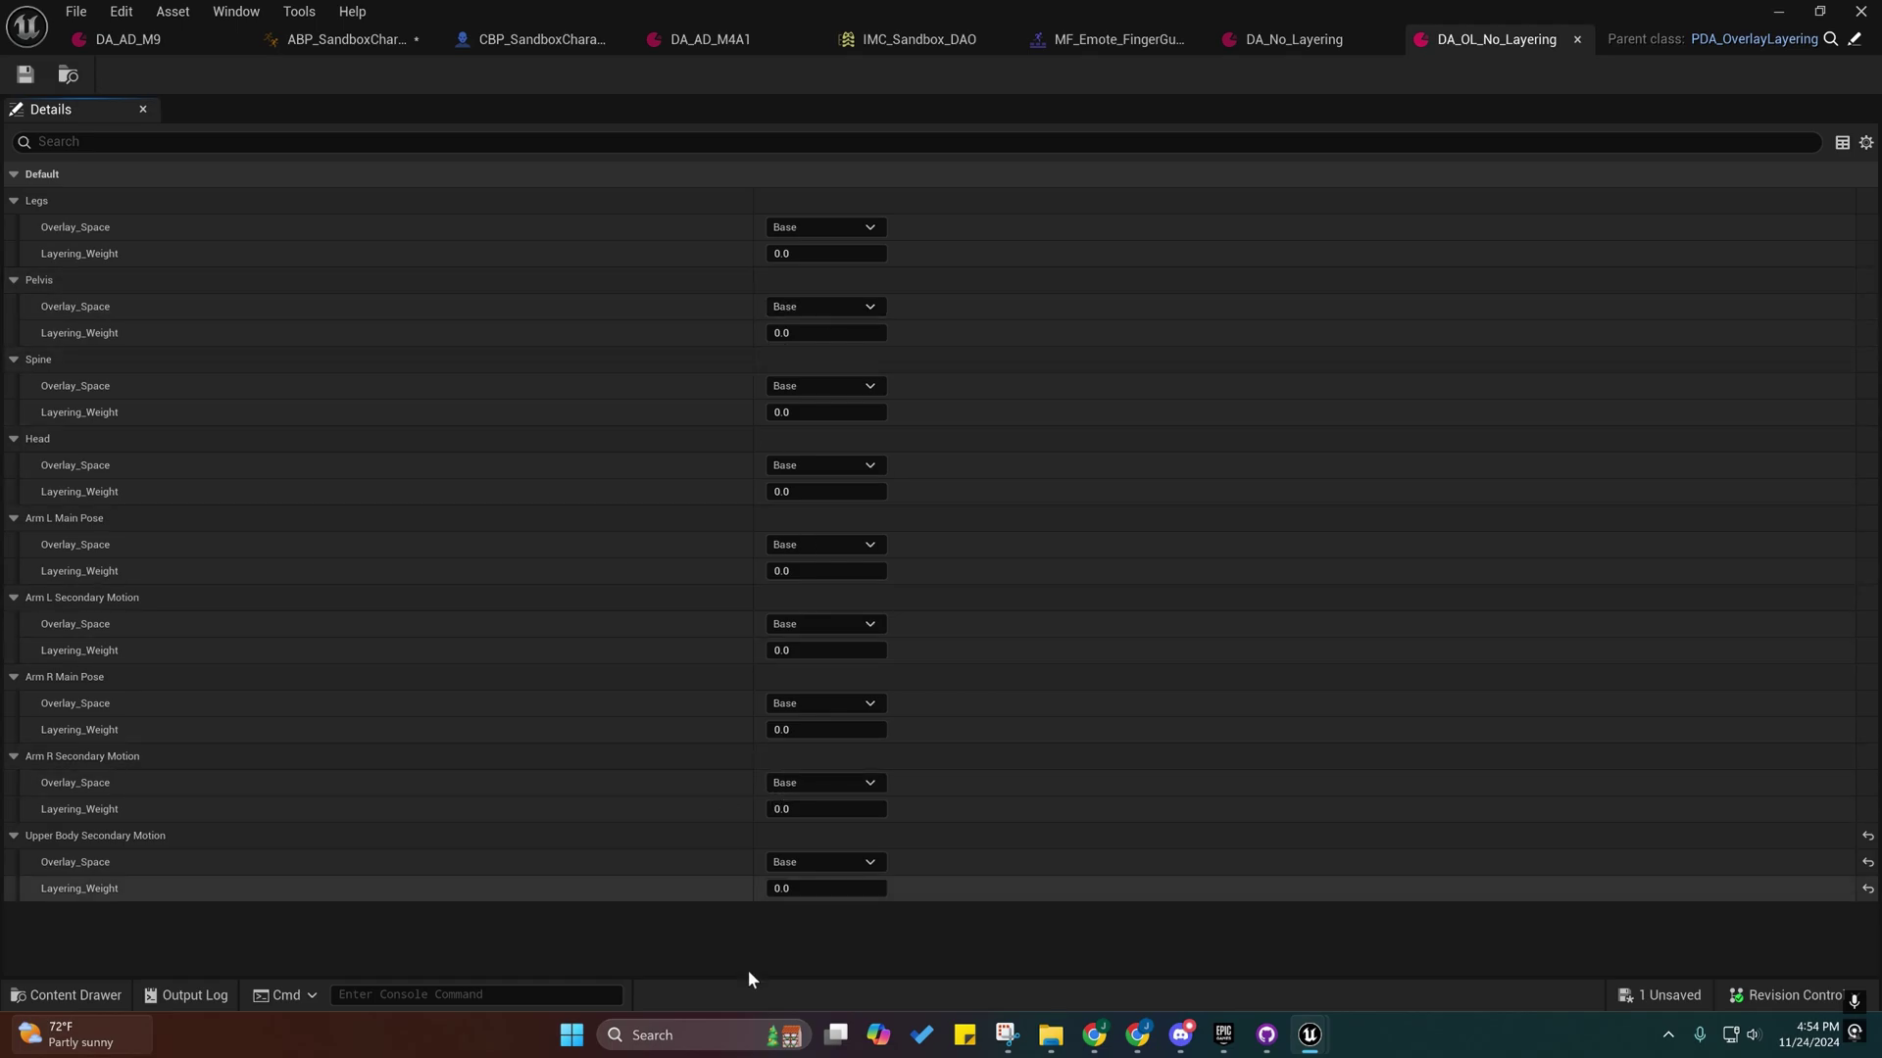
click(1576, 40)
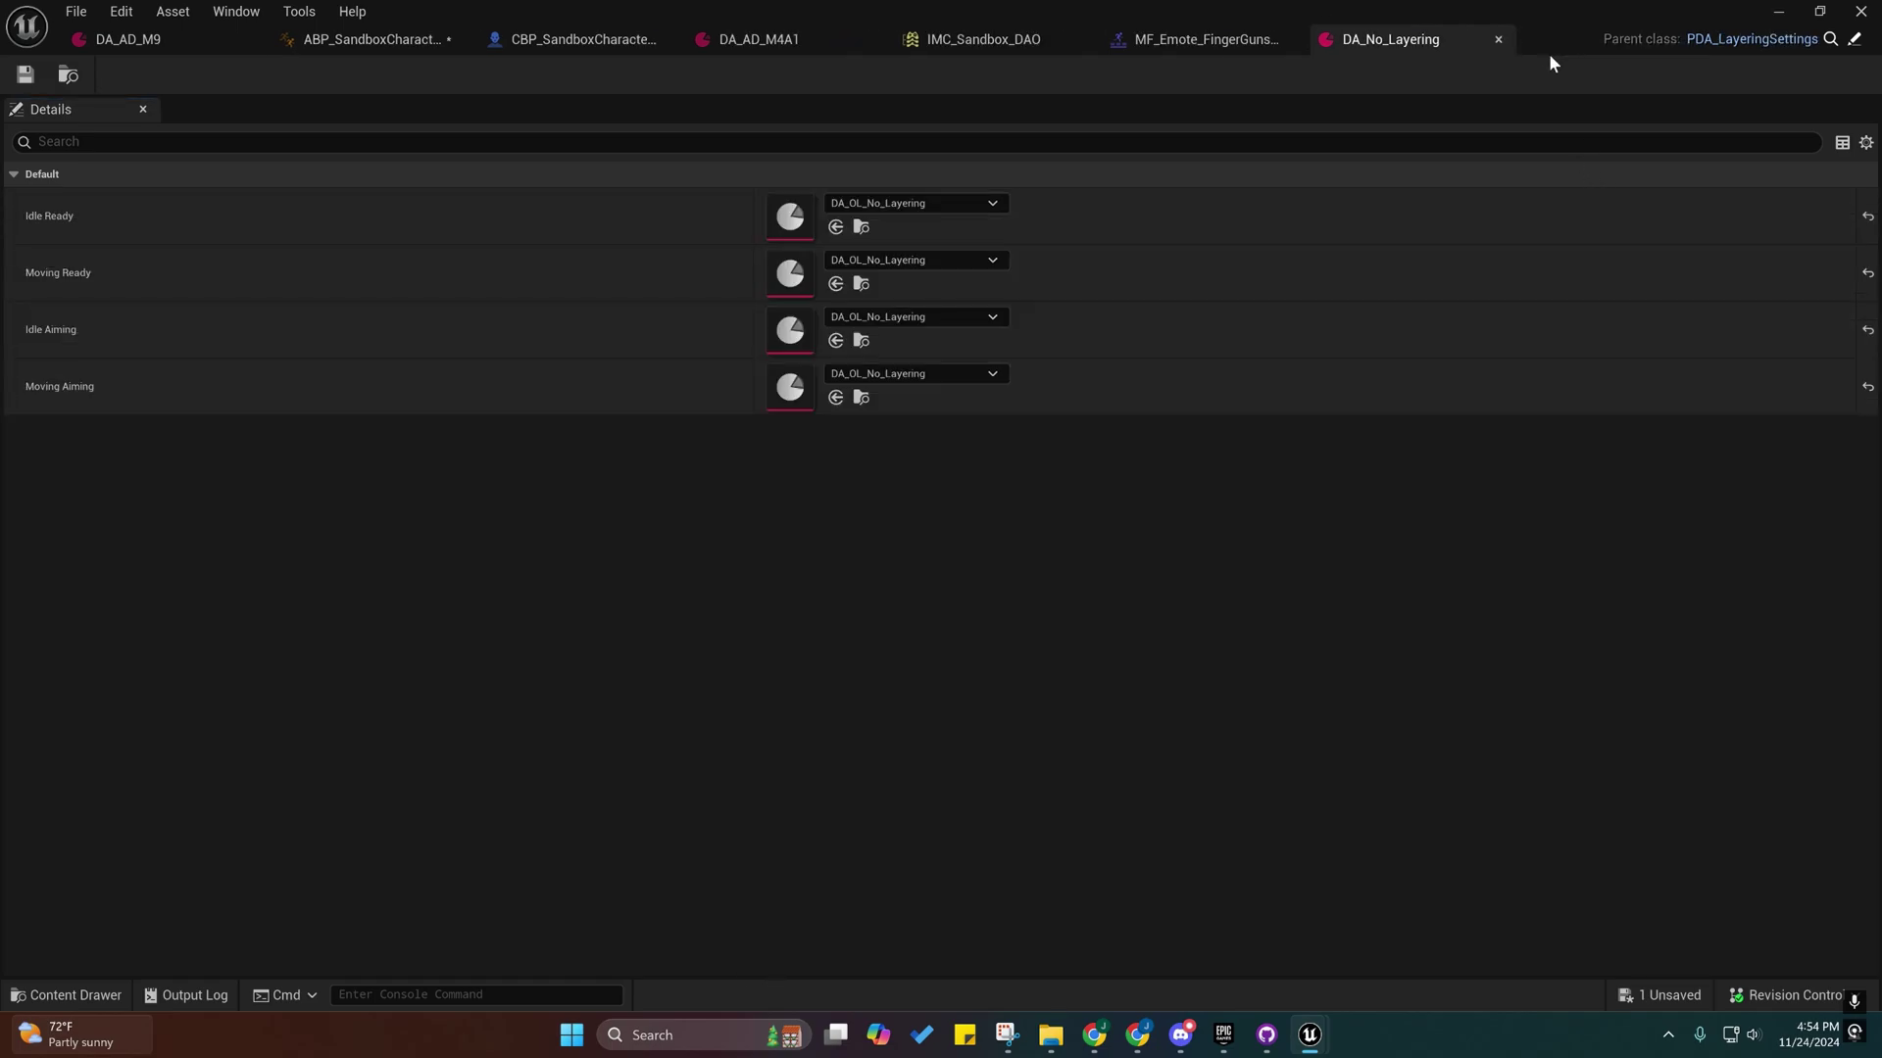
click(1496, 38)
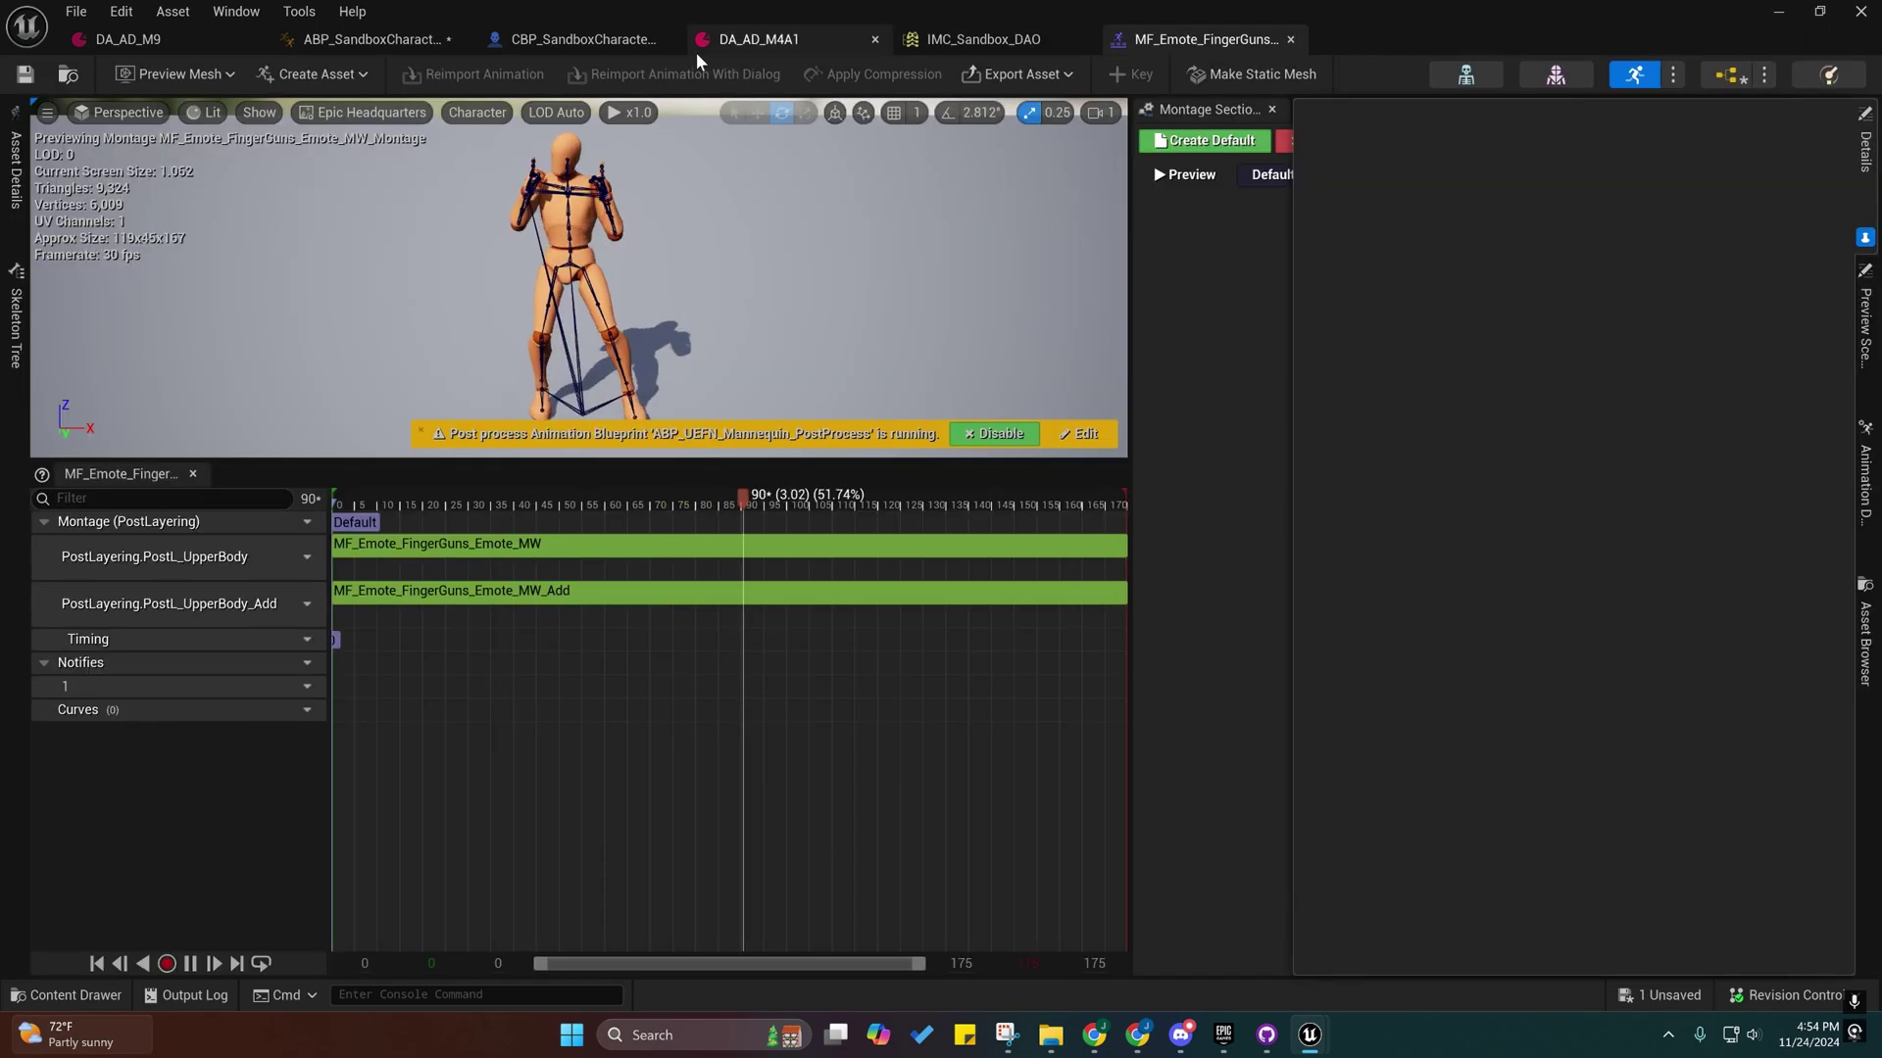
click(362, 46)
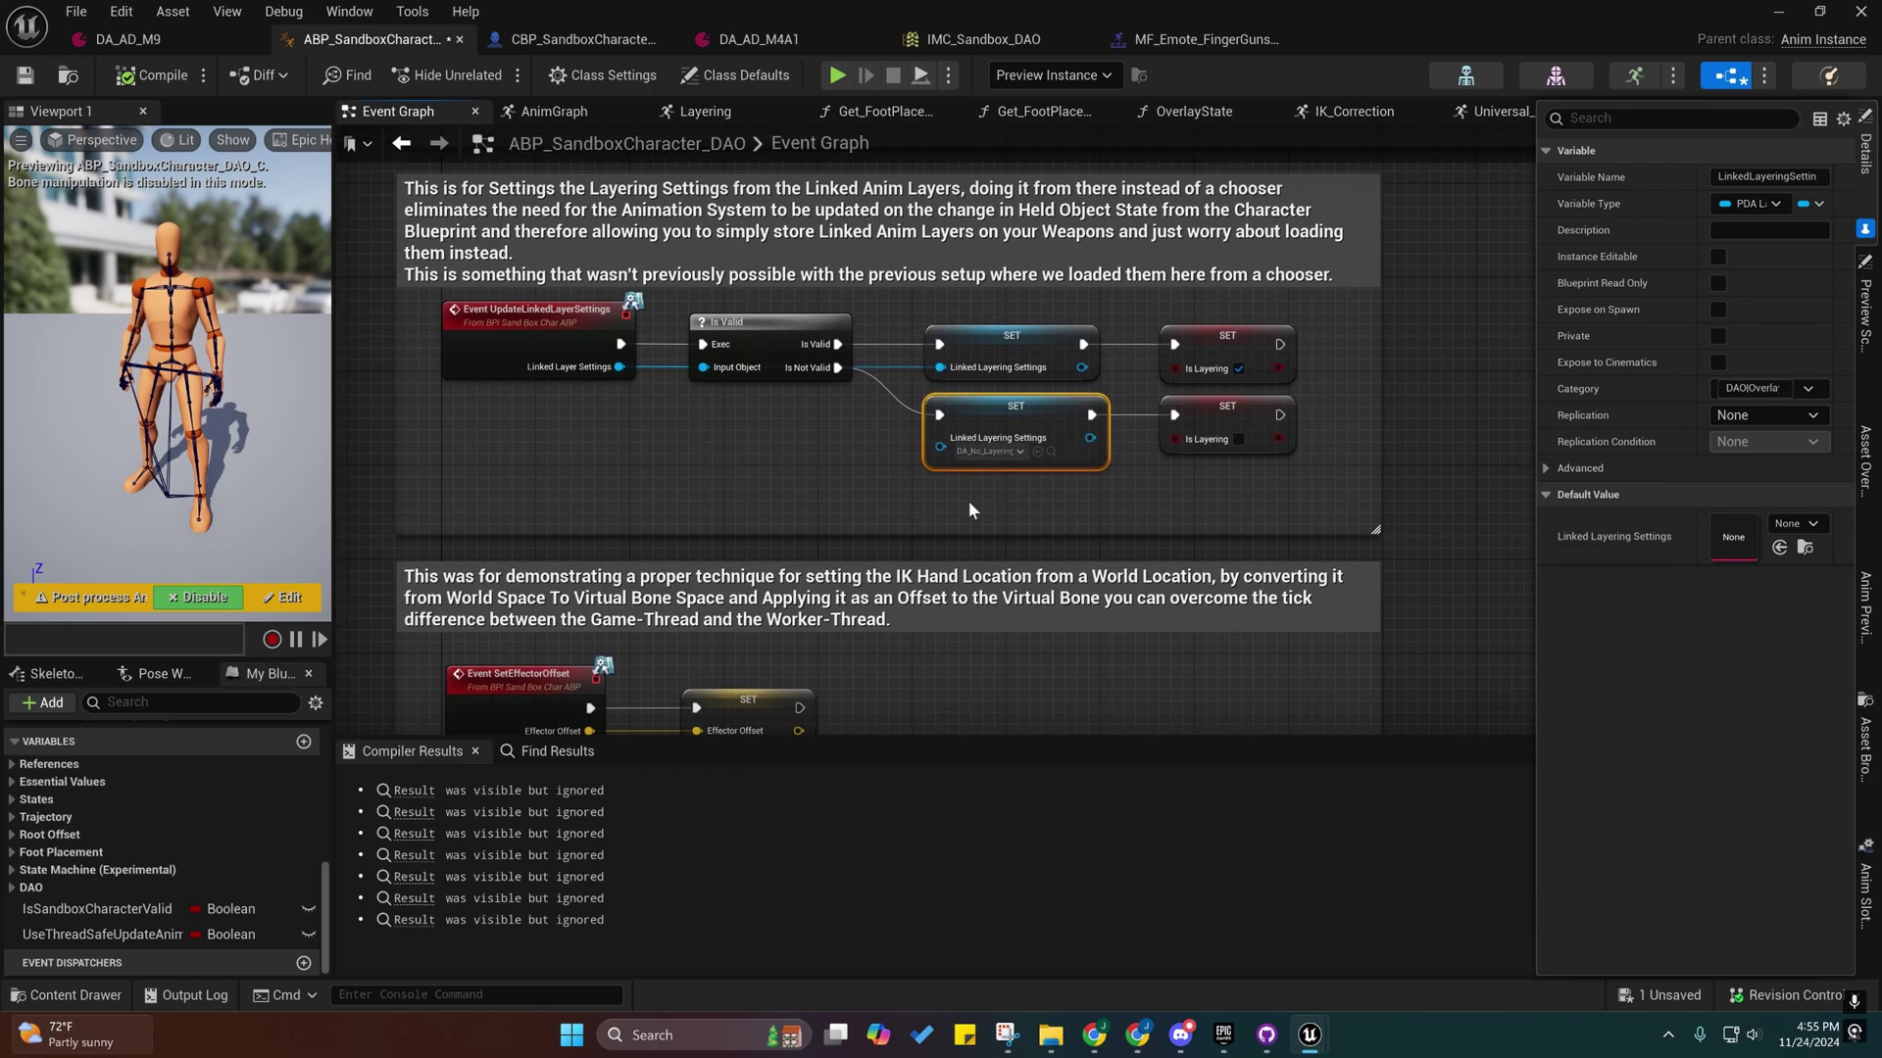
- Switch to GitHub Desktop and review the changed files of the Montage Handling Refactor commit
mouse_move(1050, 1035)
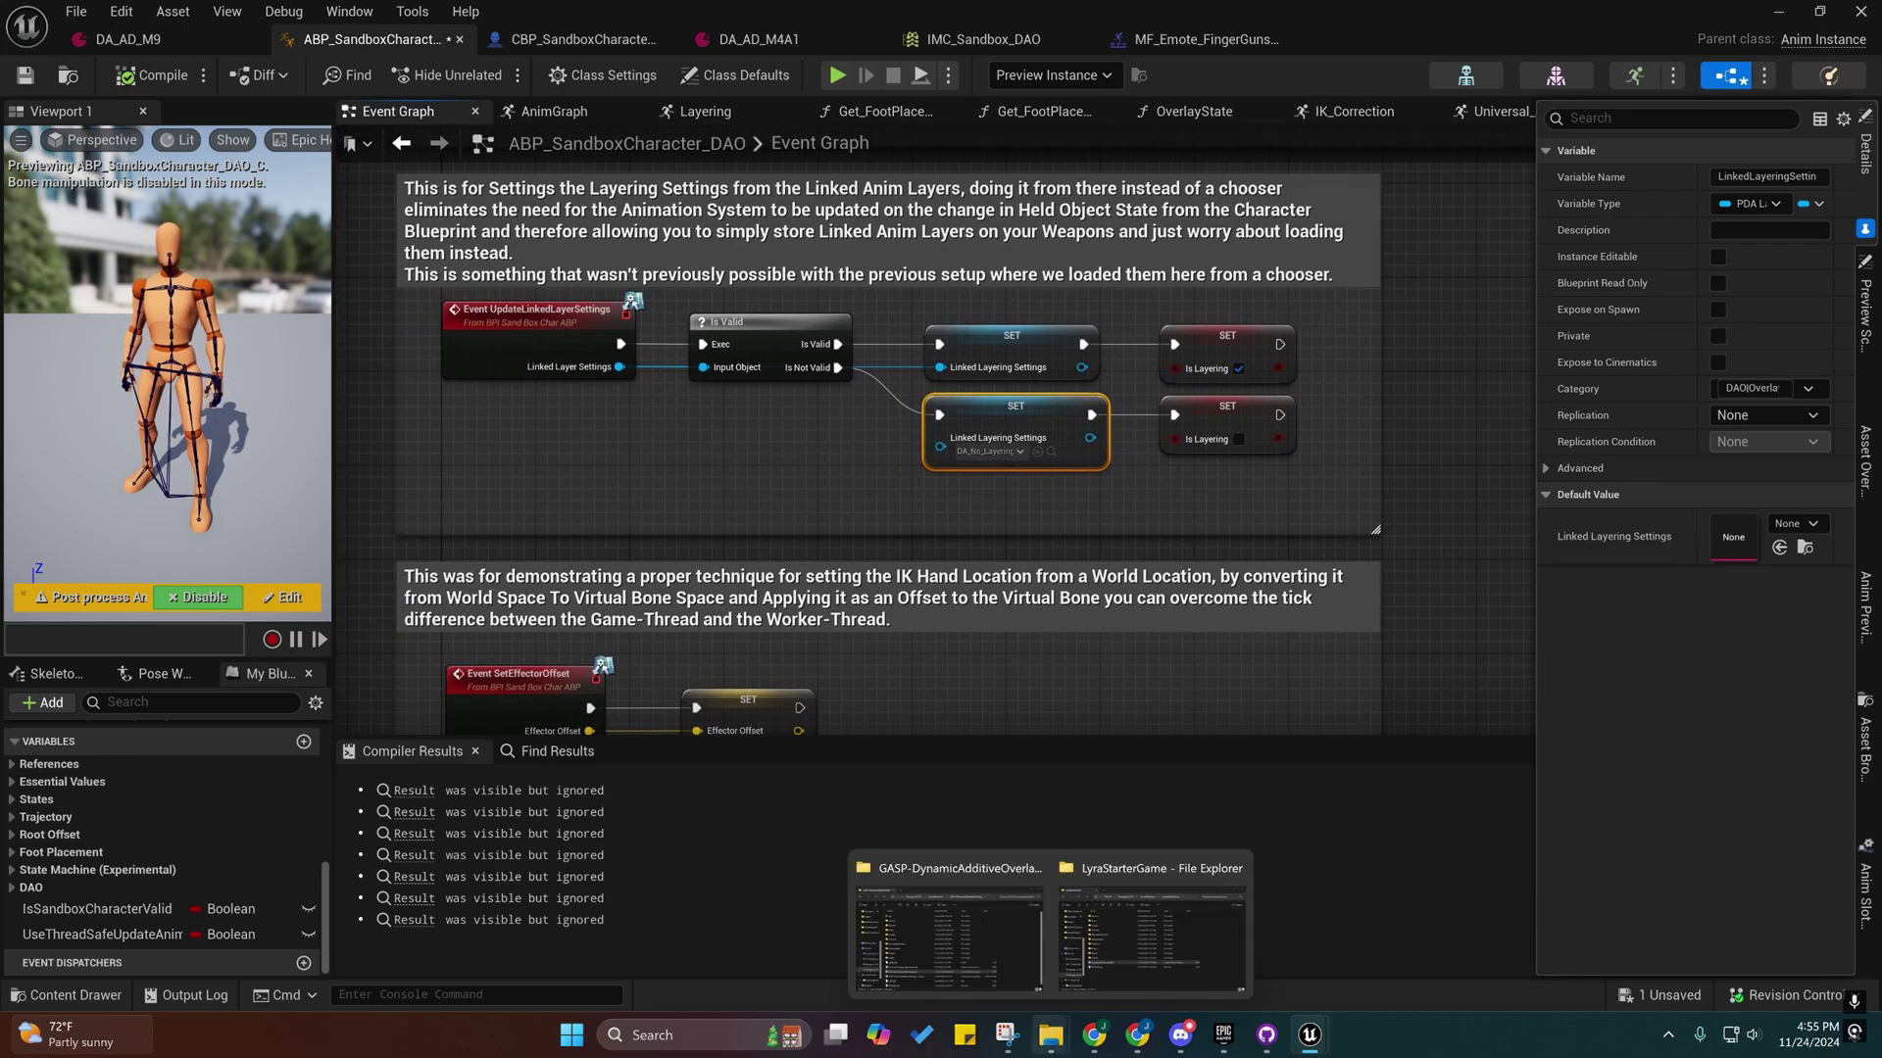
click(1266, 1034)
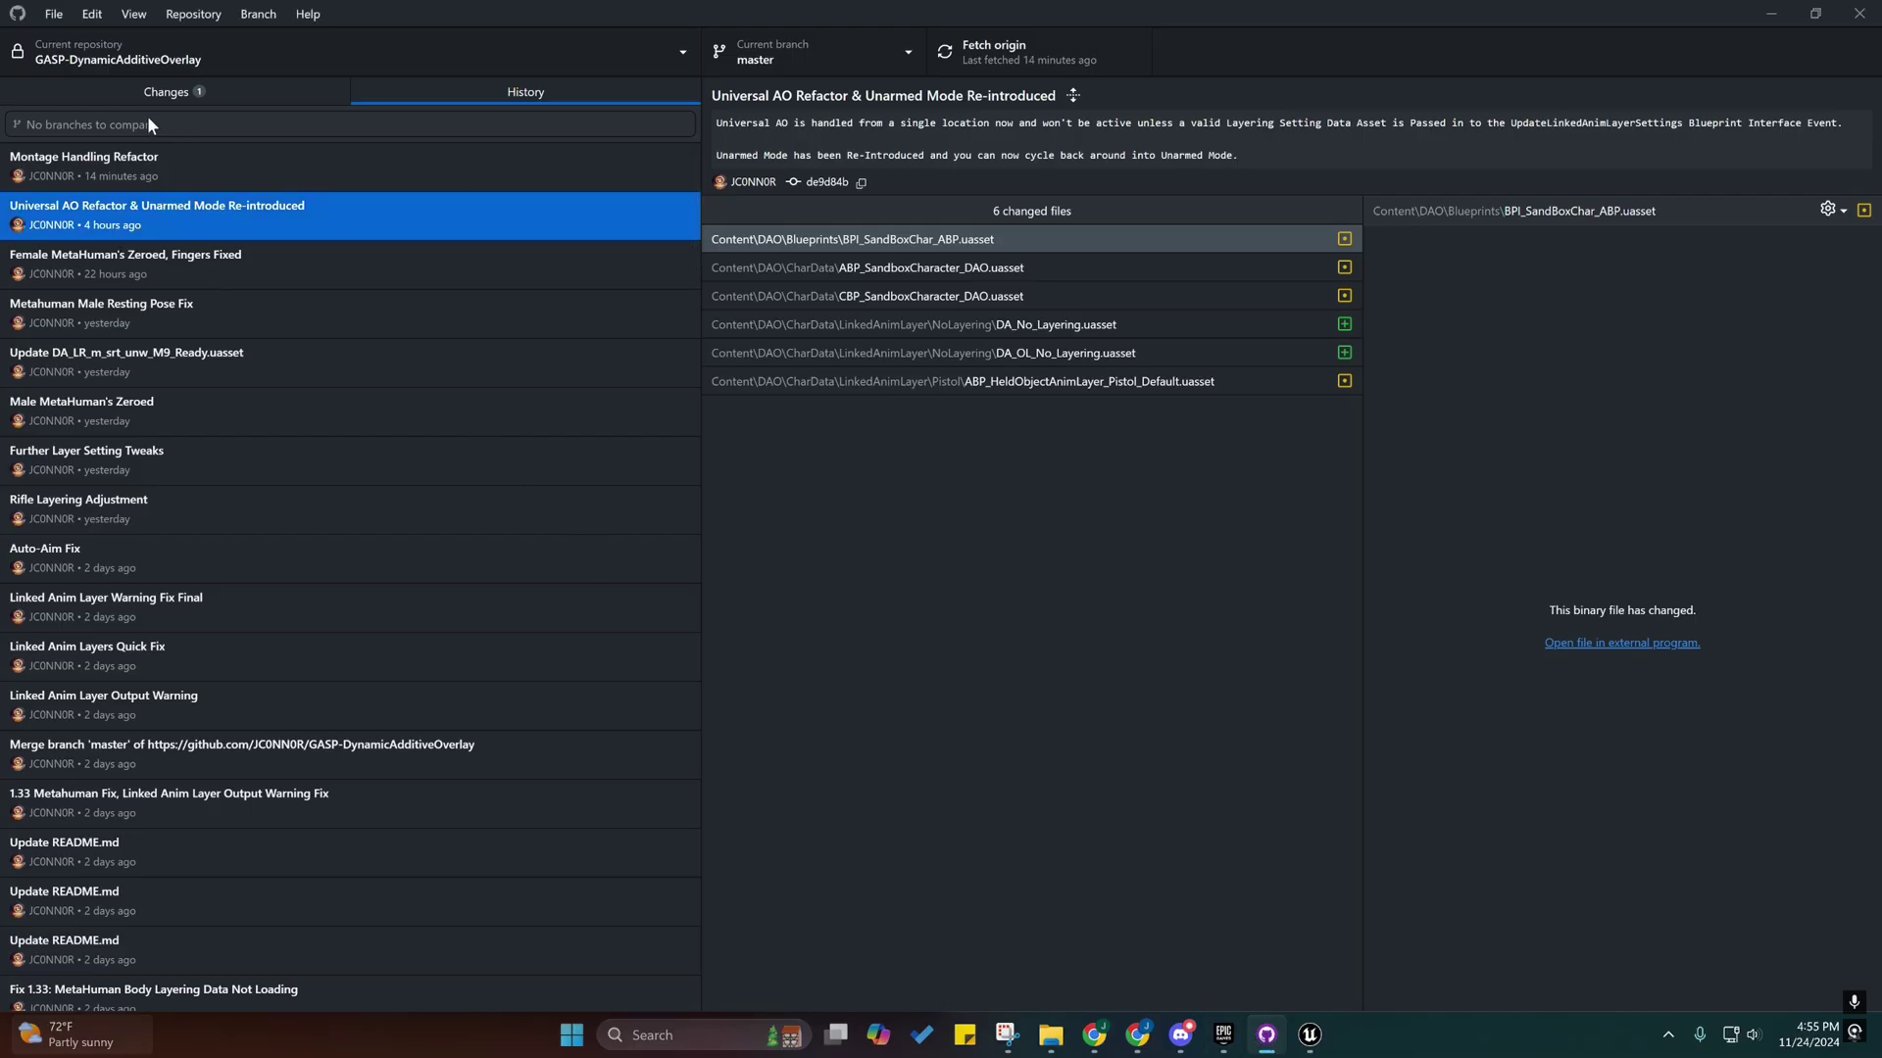
click(176, 166)
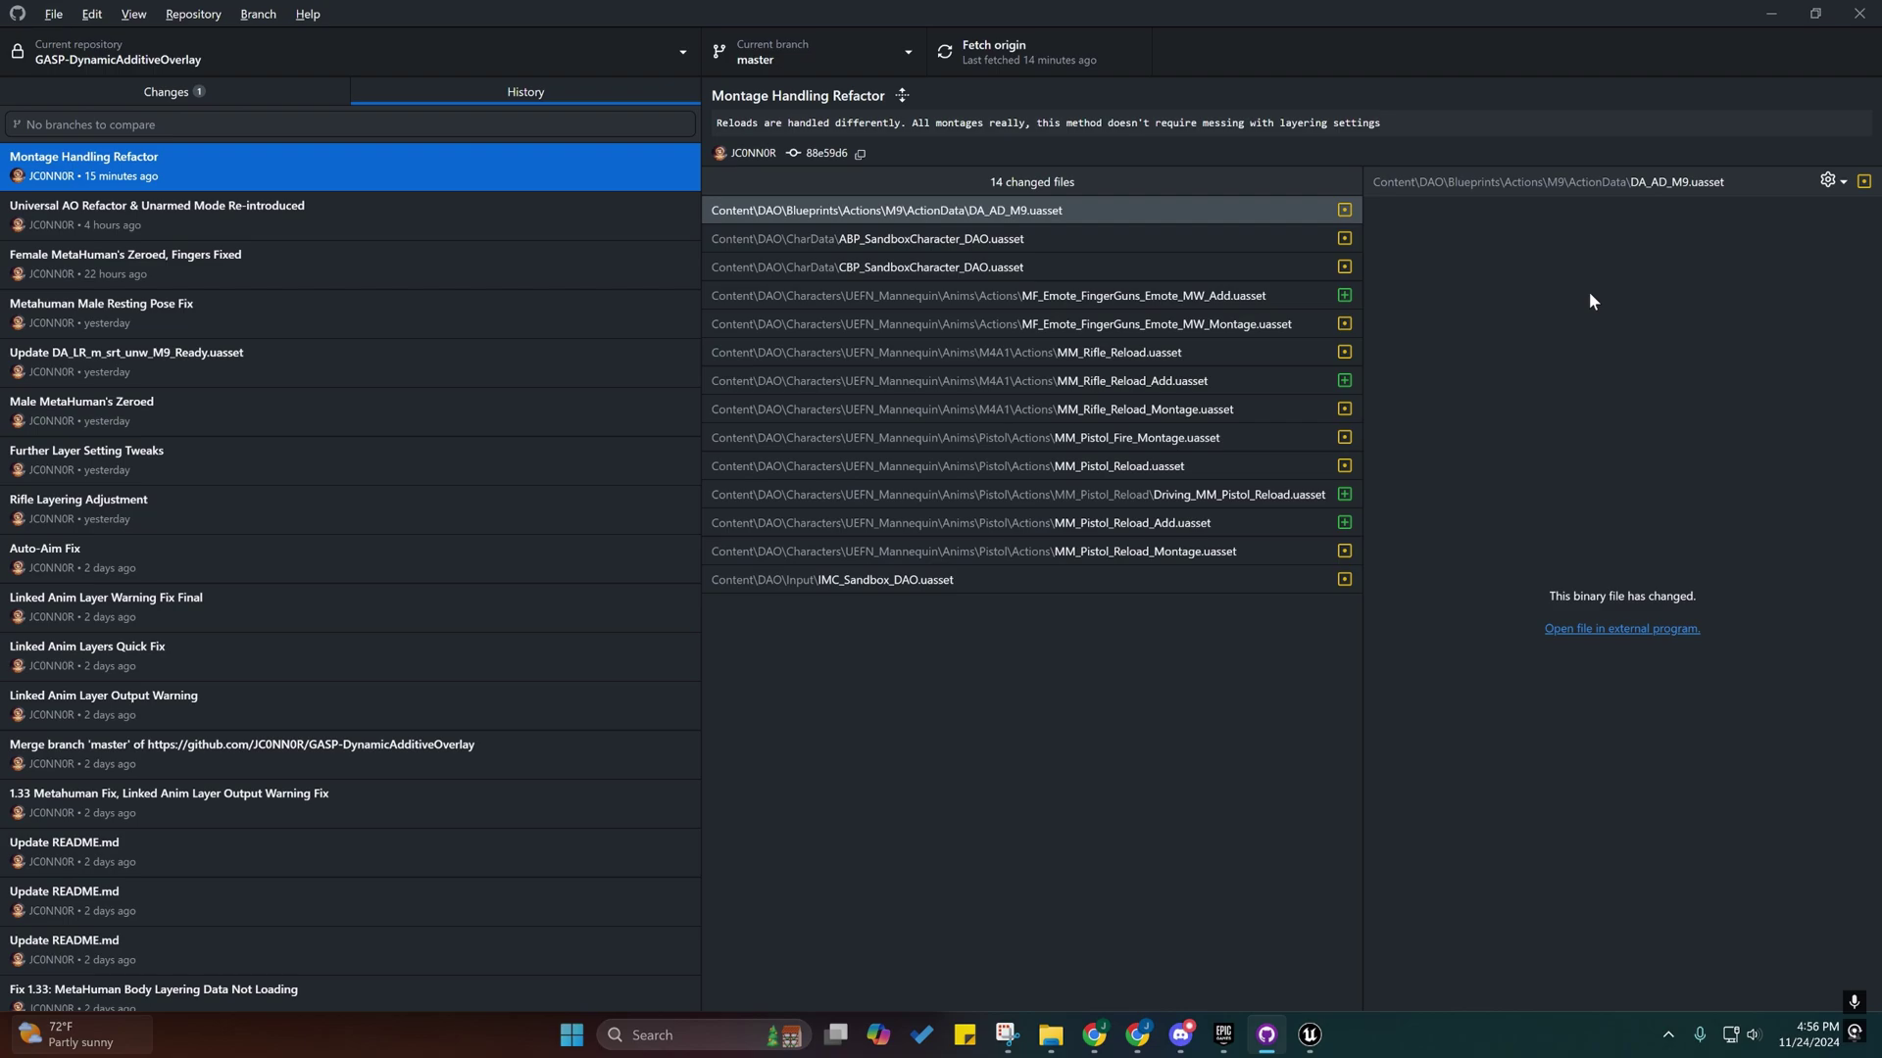
key(alt)
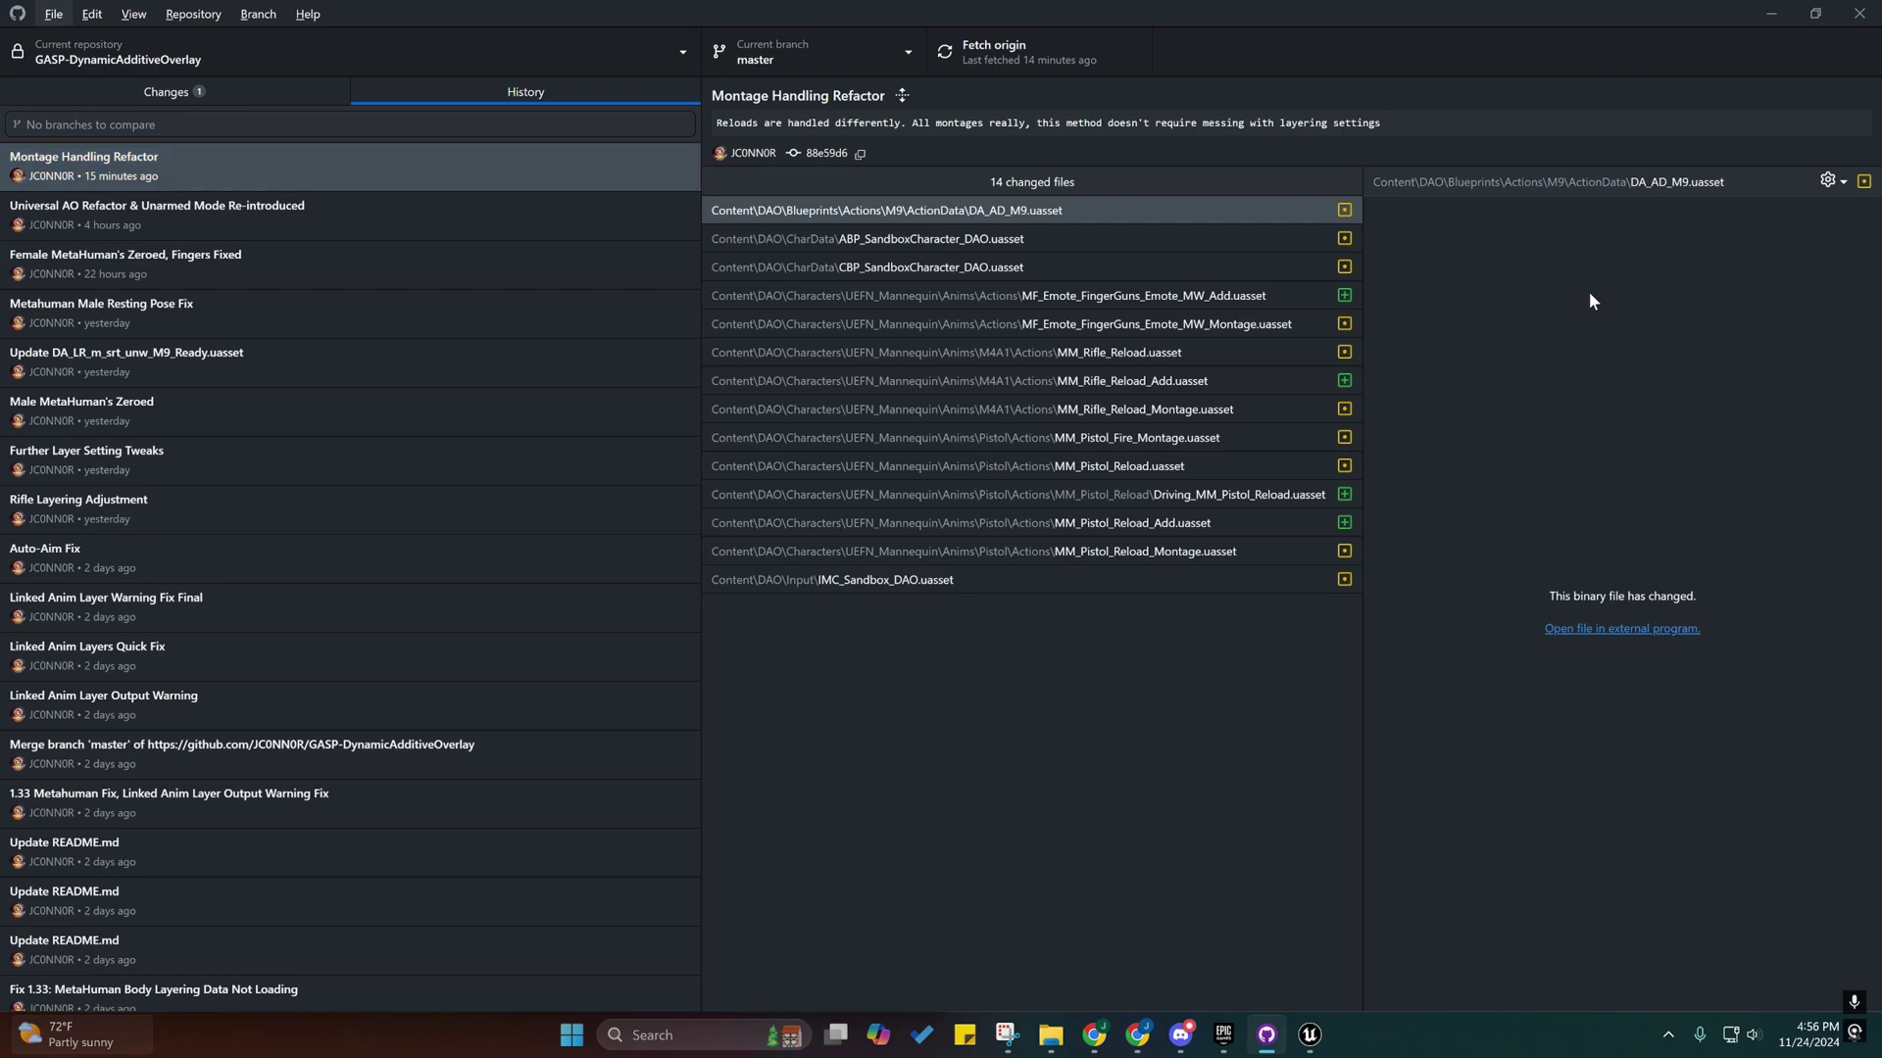